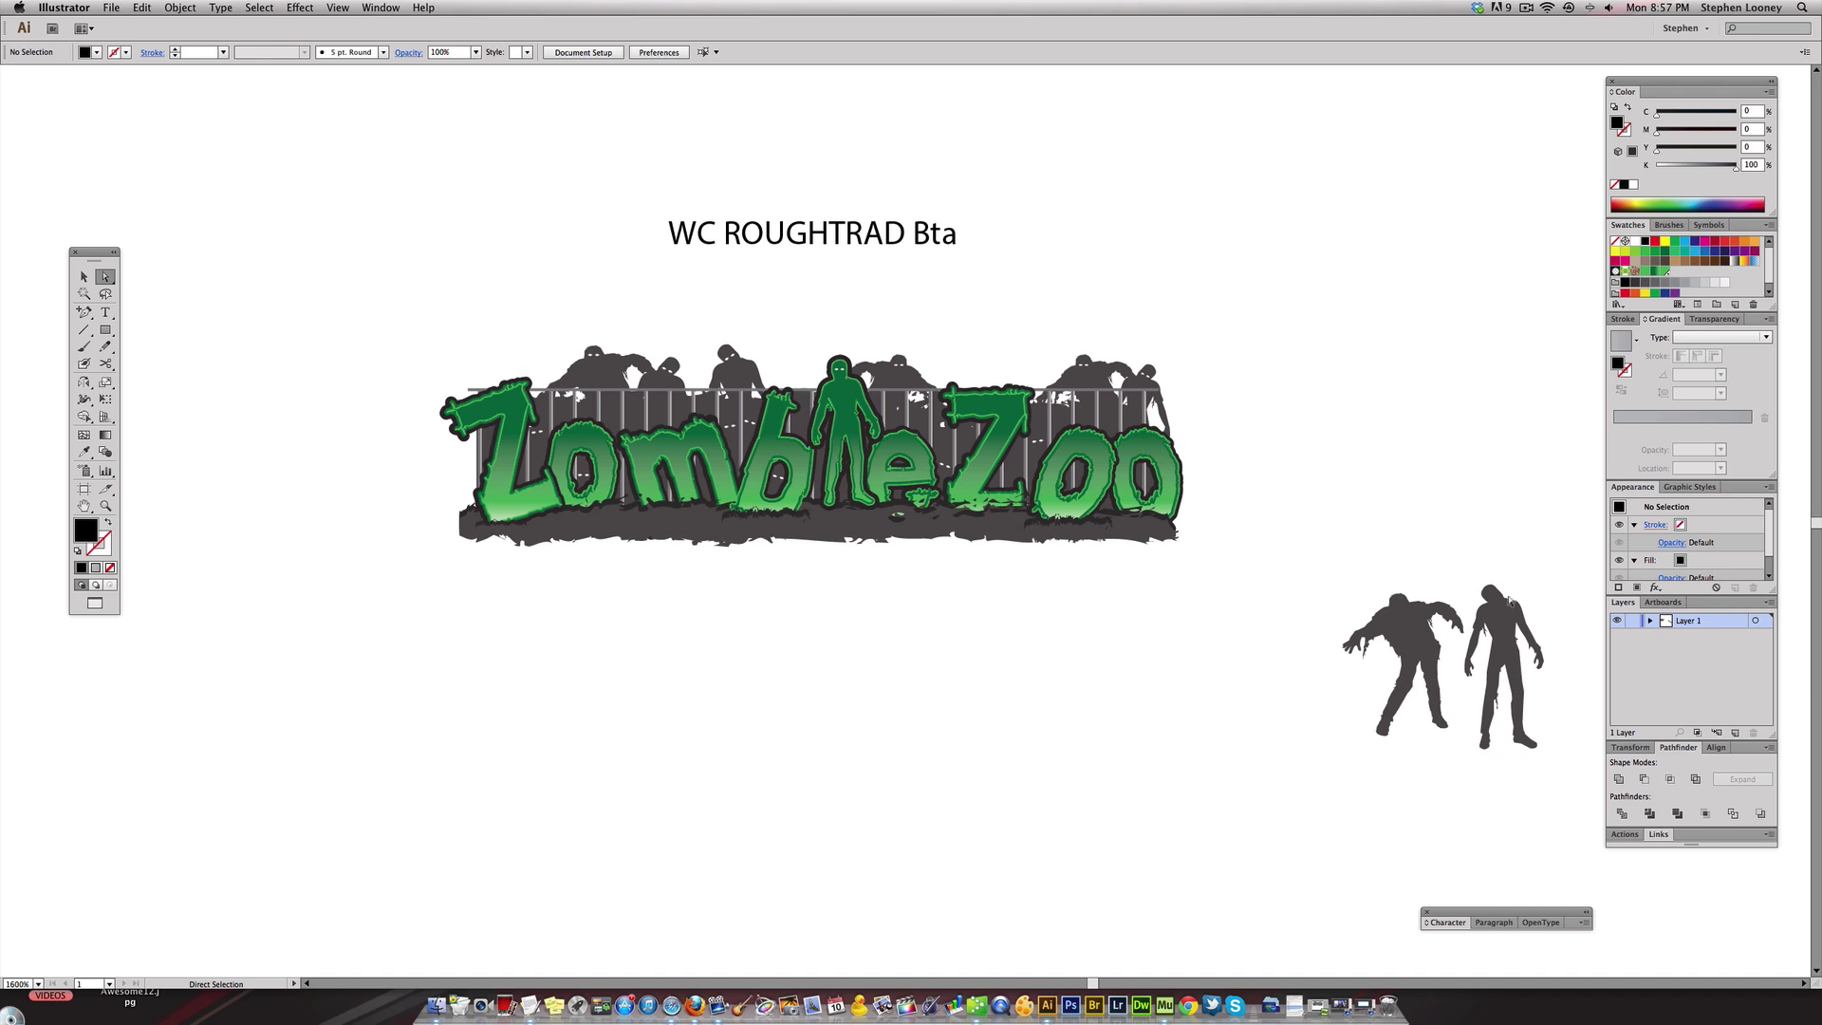
- Try moving and rotating the head of the standing zombie silhouette as a separate piece
click(1494, 596)
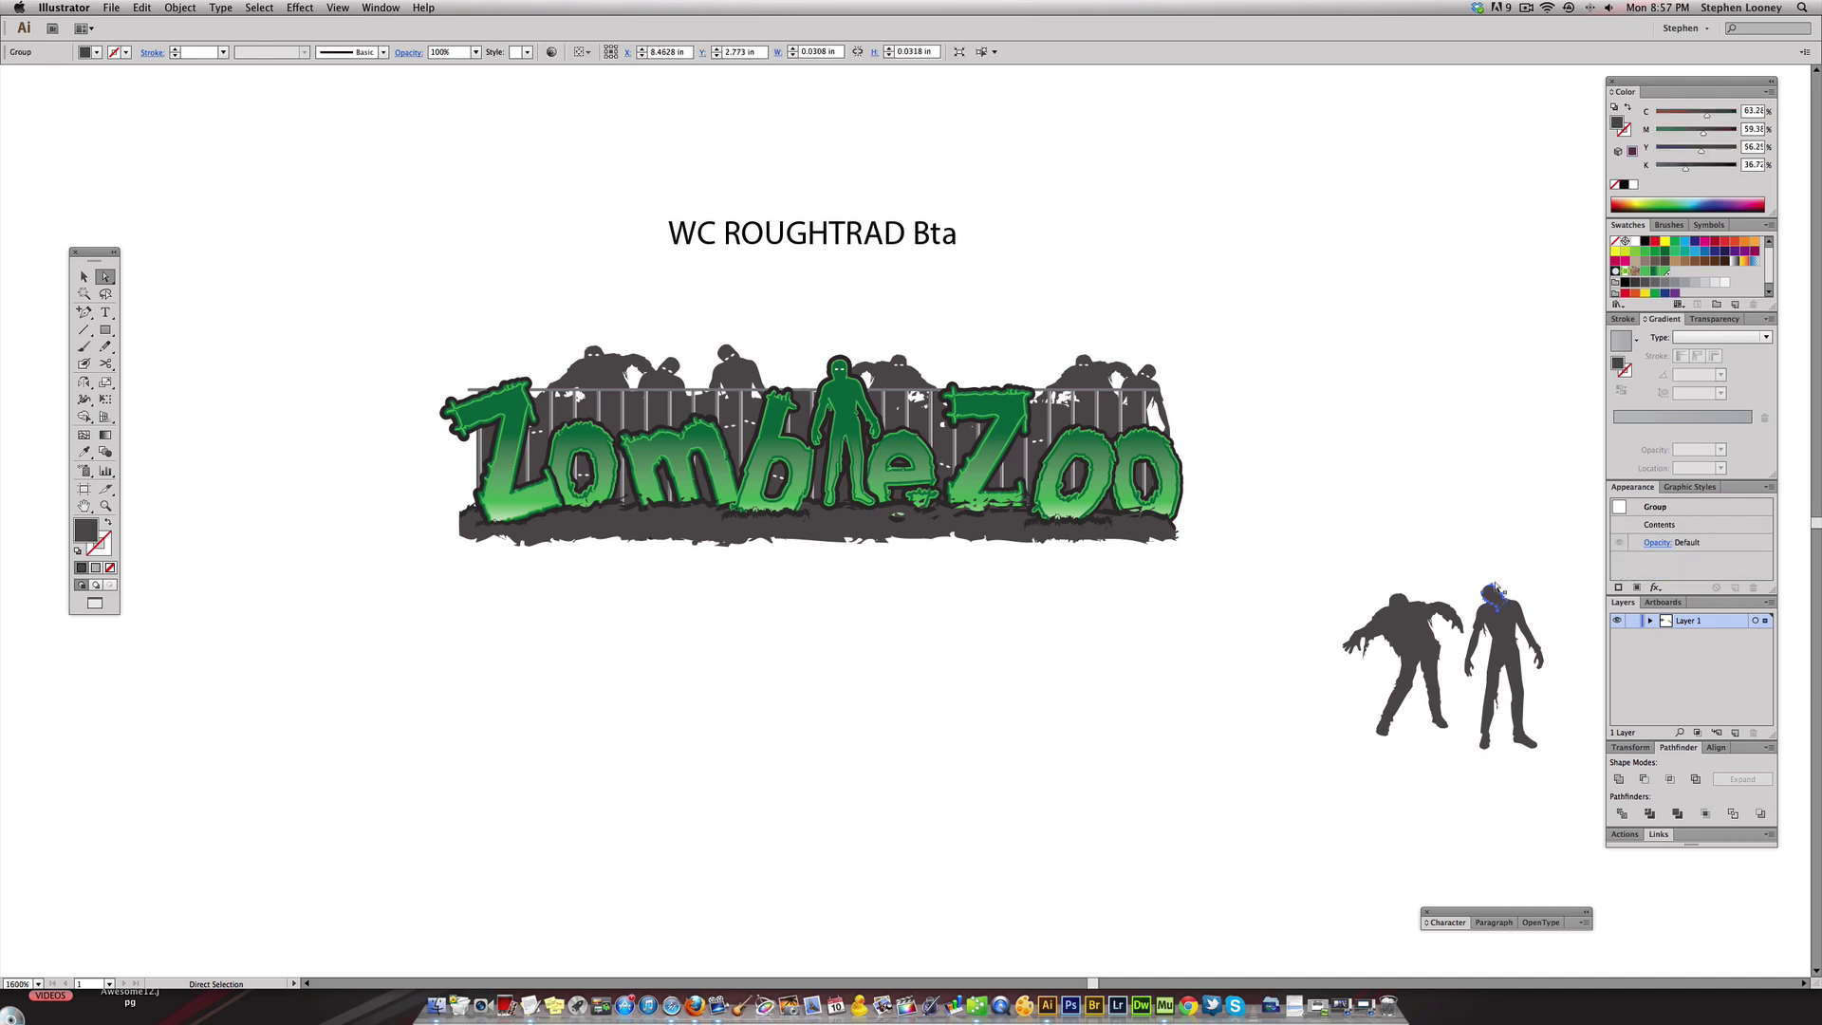
mouse_move(1497, 596)
mouse_down()
mouse_move(1514, 568)
mouse_move(1510, 585)
mouse_up()
key(e)
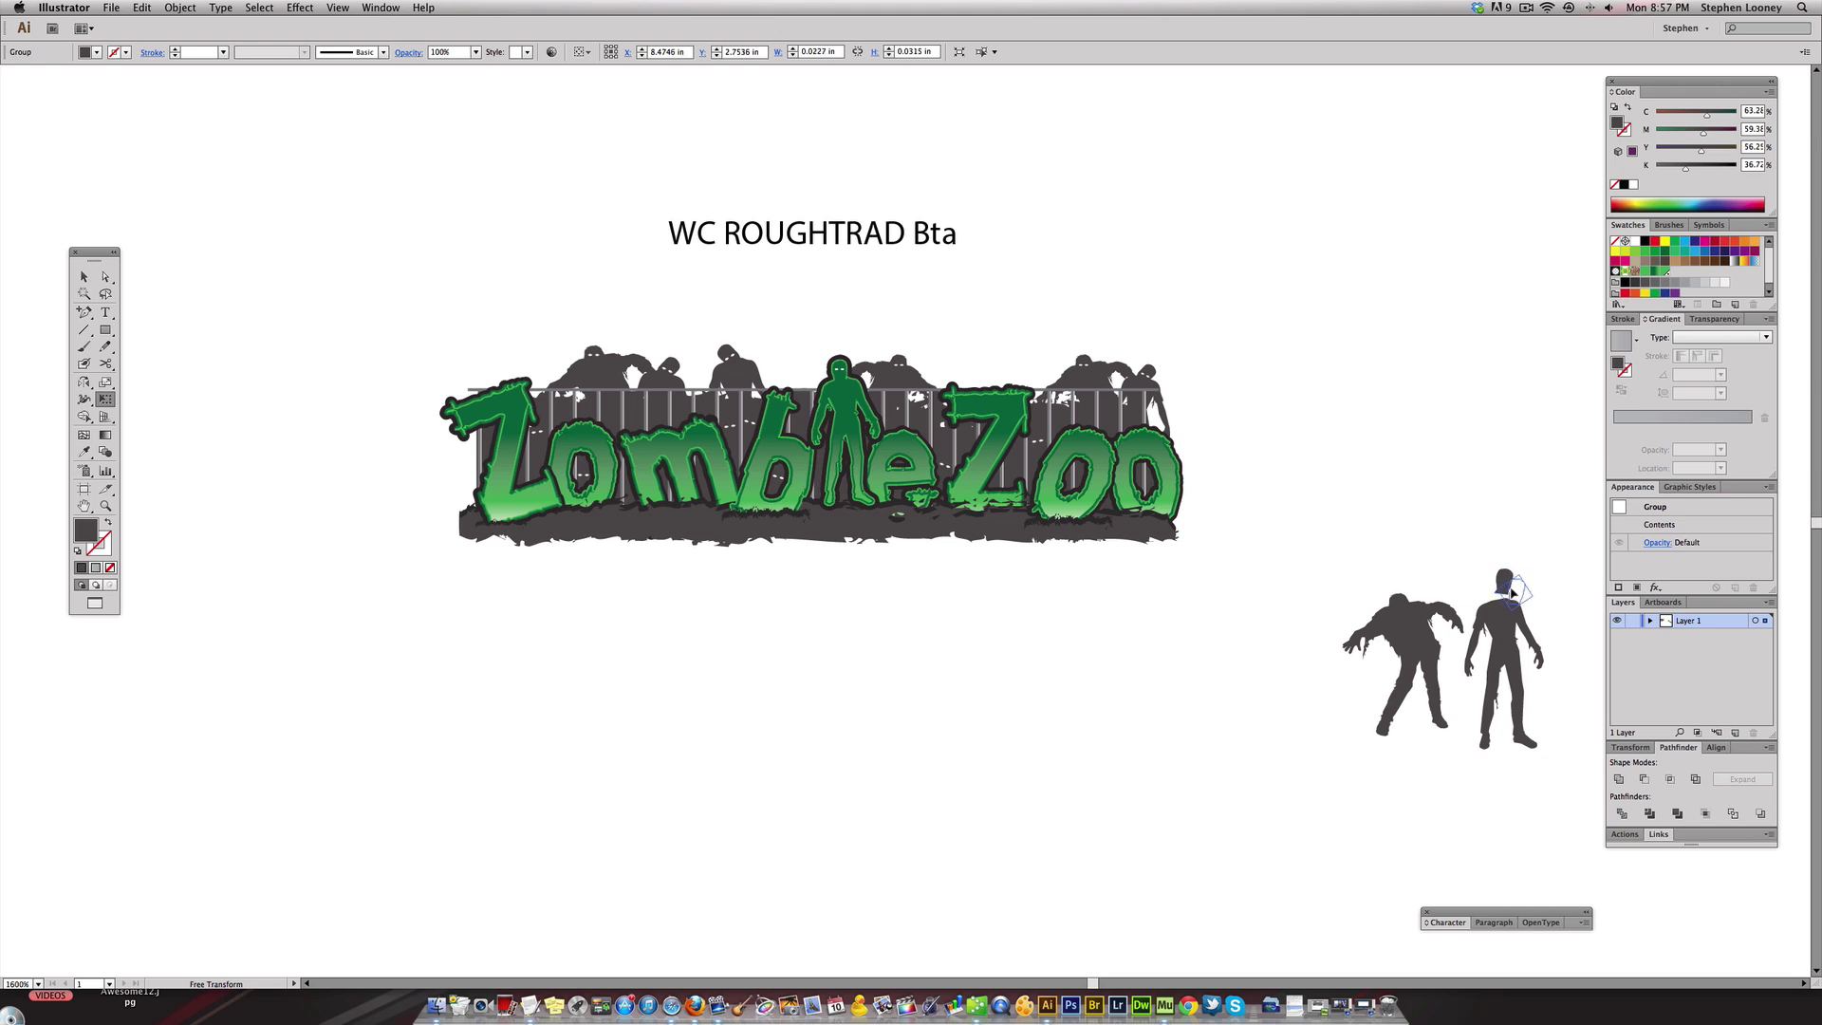
key(a)
click(1476, 528)
click(1514, 591)
click(1497, 557)
super+click(1515, 593)
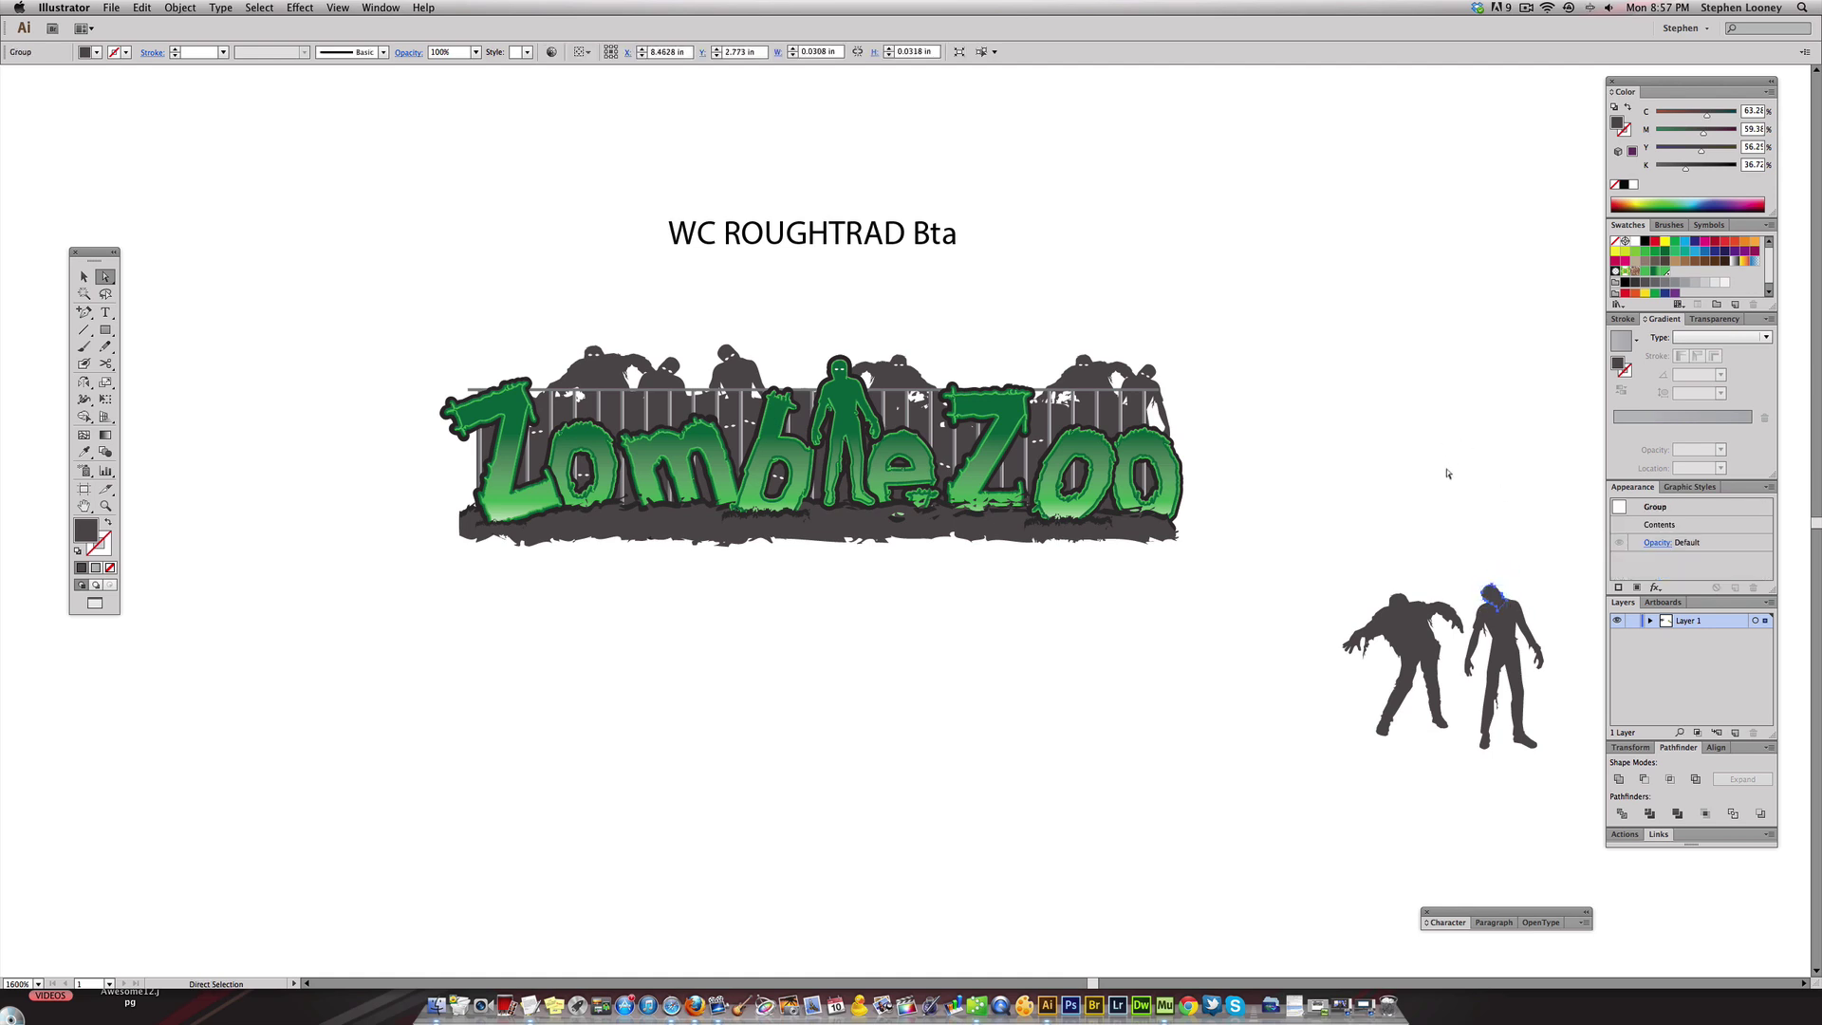
click(1480, 551)
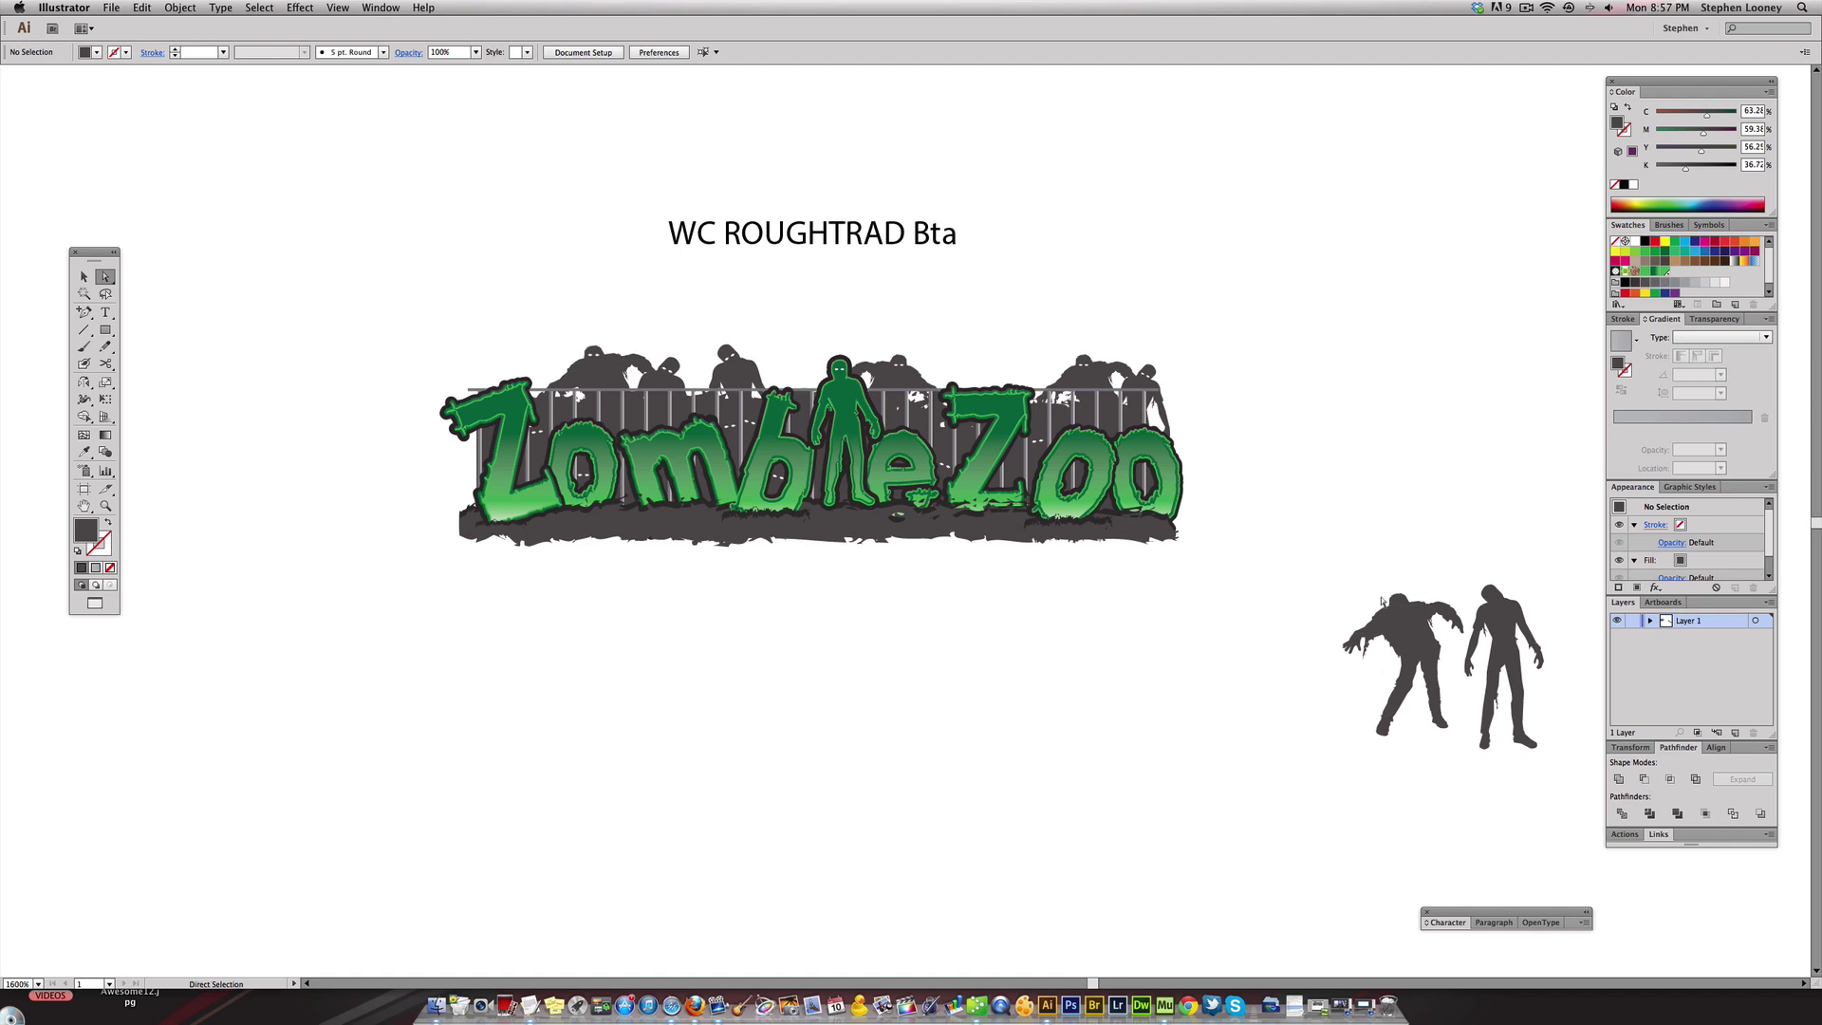
drag(1340, 579, 1471, 803)
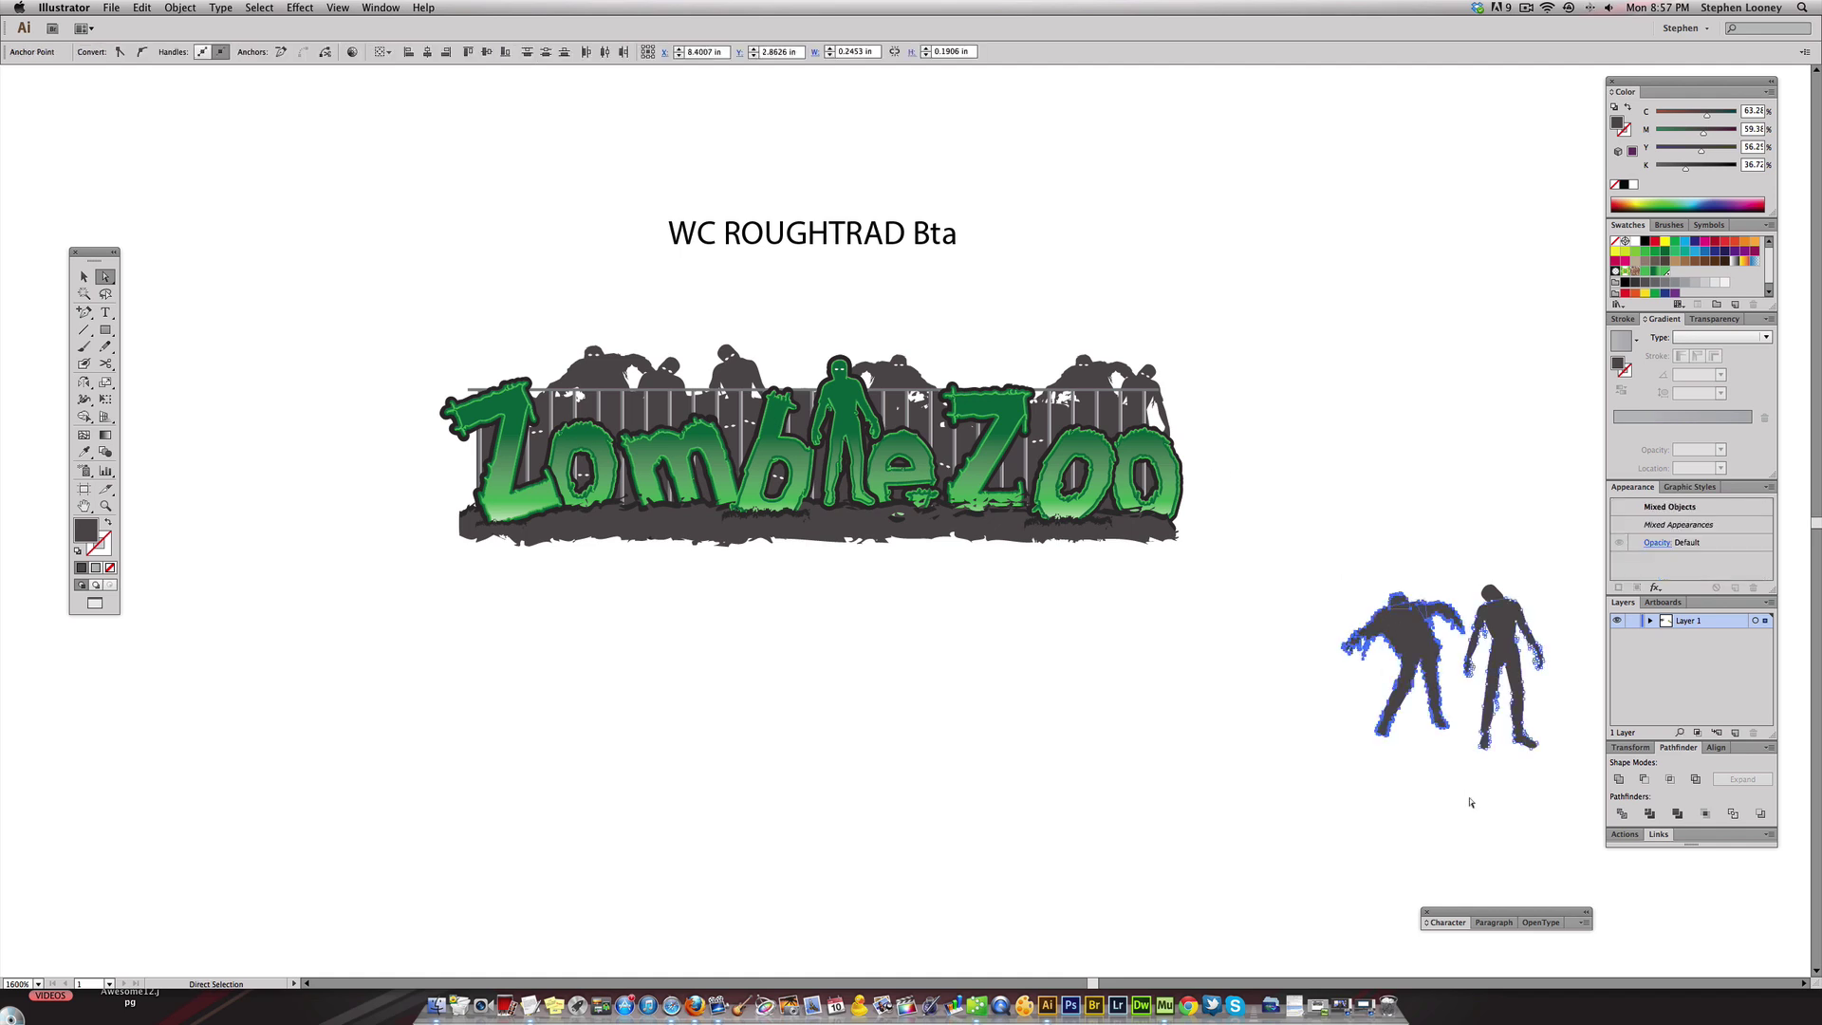
click(1380, 499)
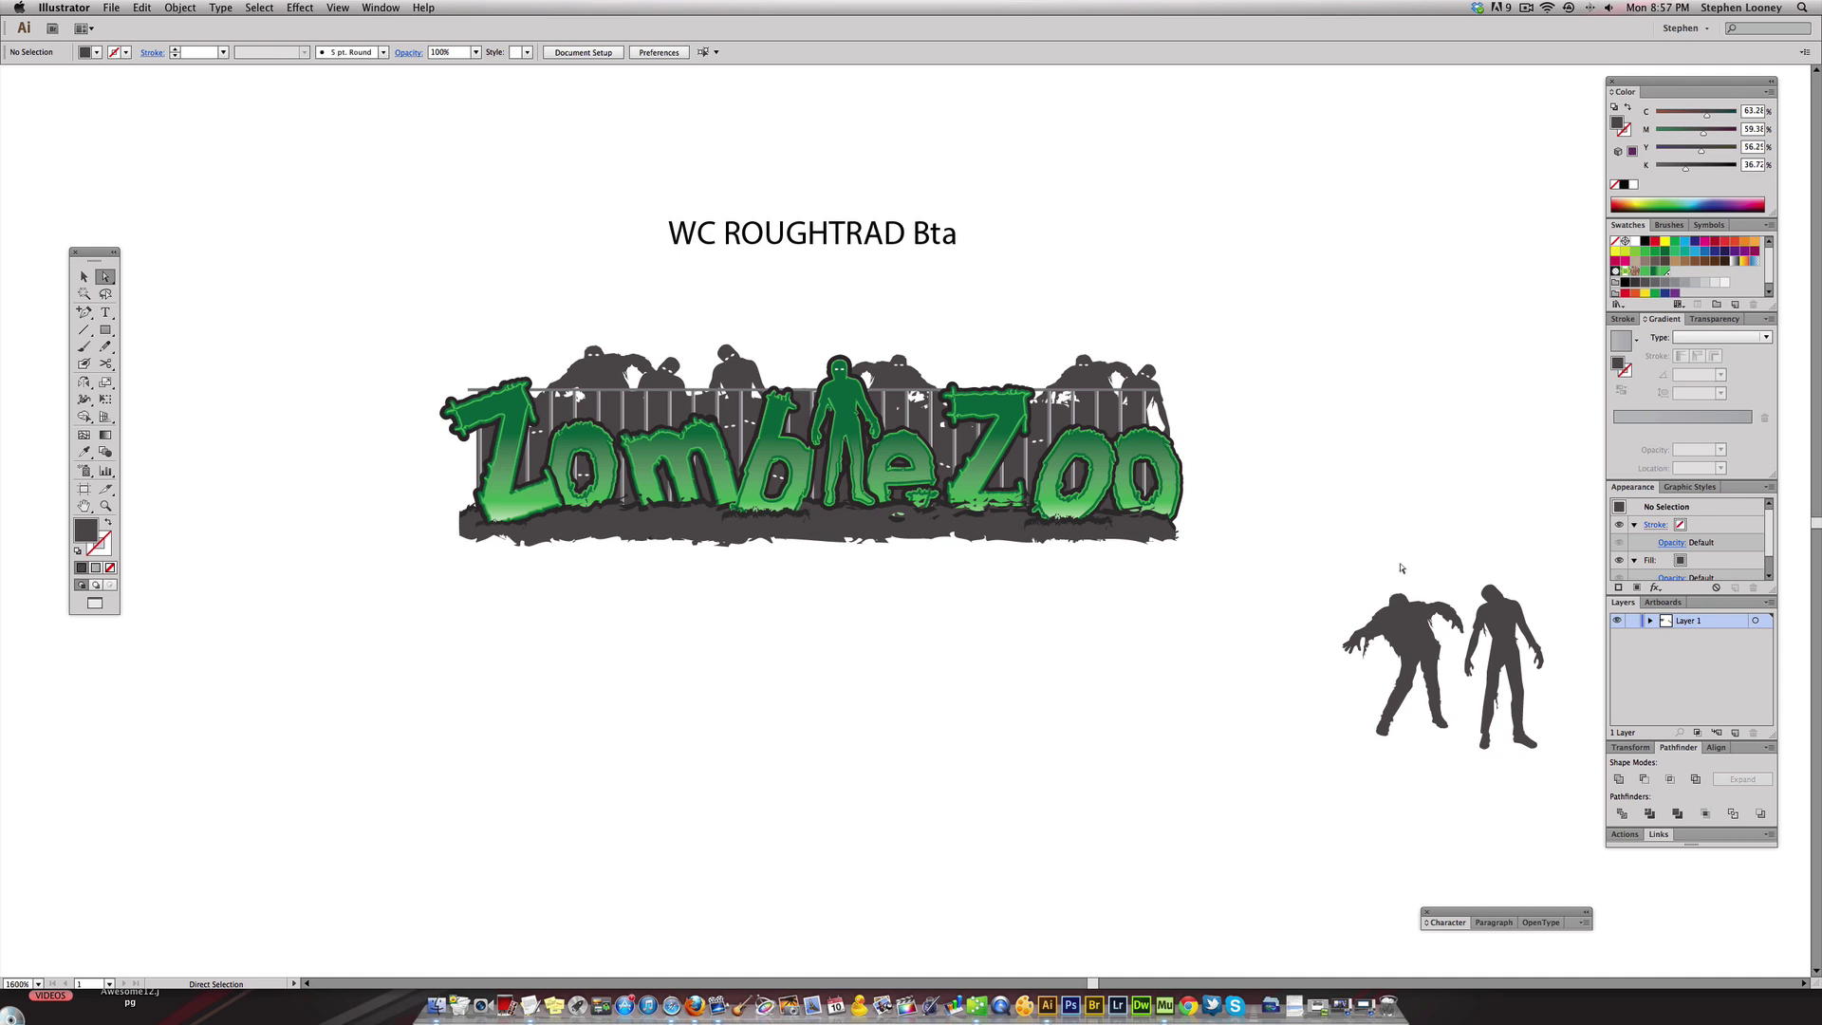
- Draw a thin vertical bar about 0.004 by 0.18 in below the logo, filled with a linear gradient from 14% to 88% black
click(107, 331)
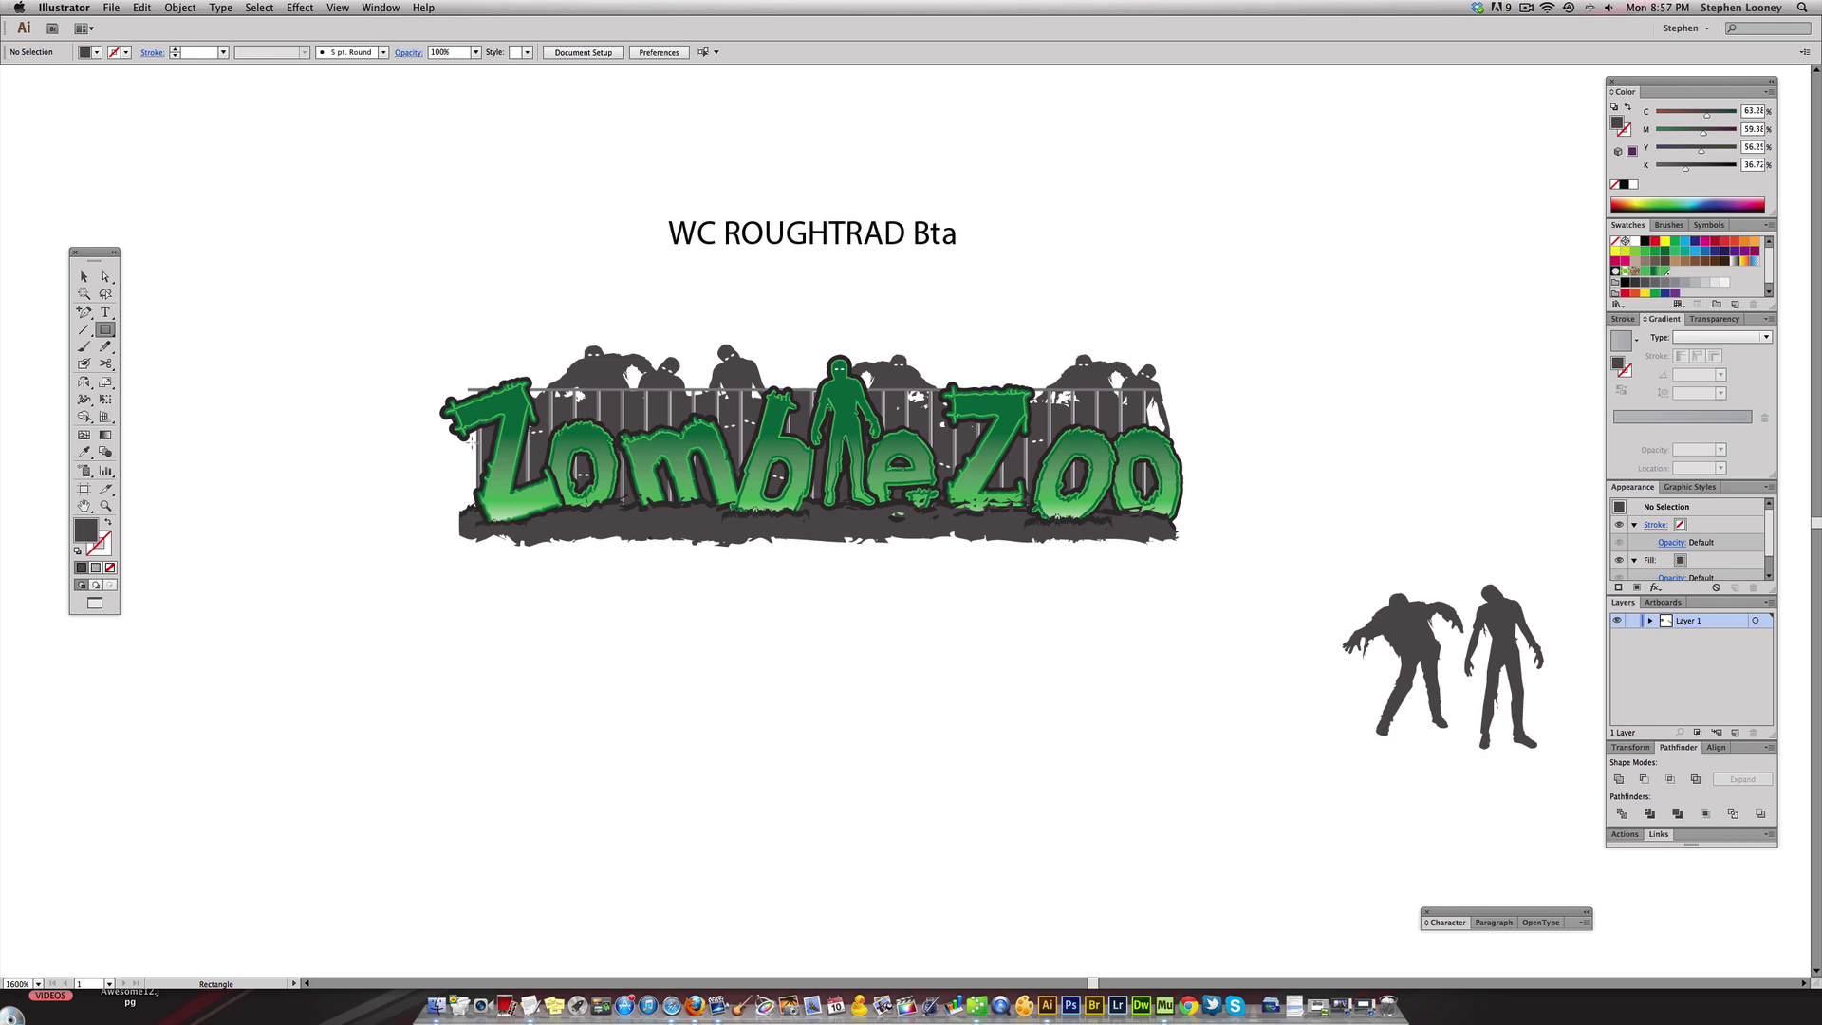
drag(480, 586, 482, 732)
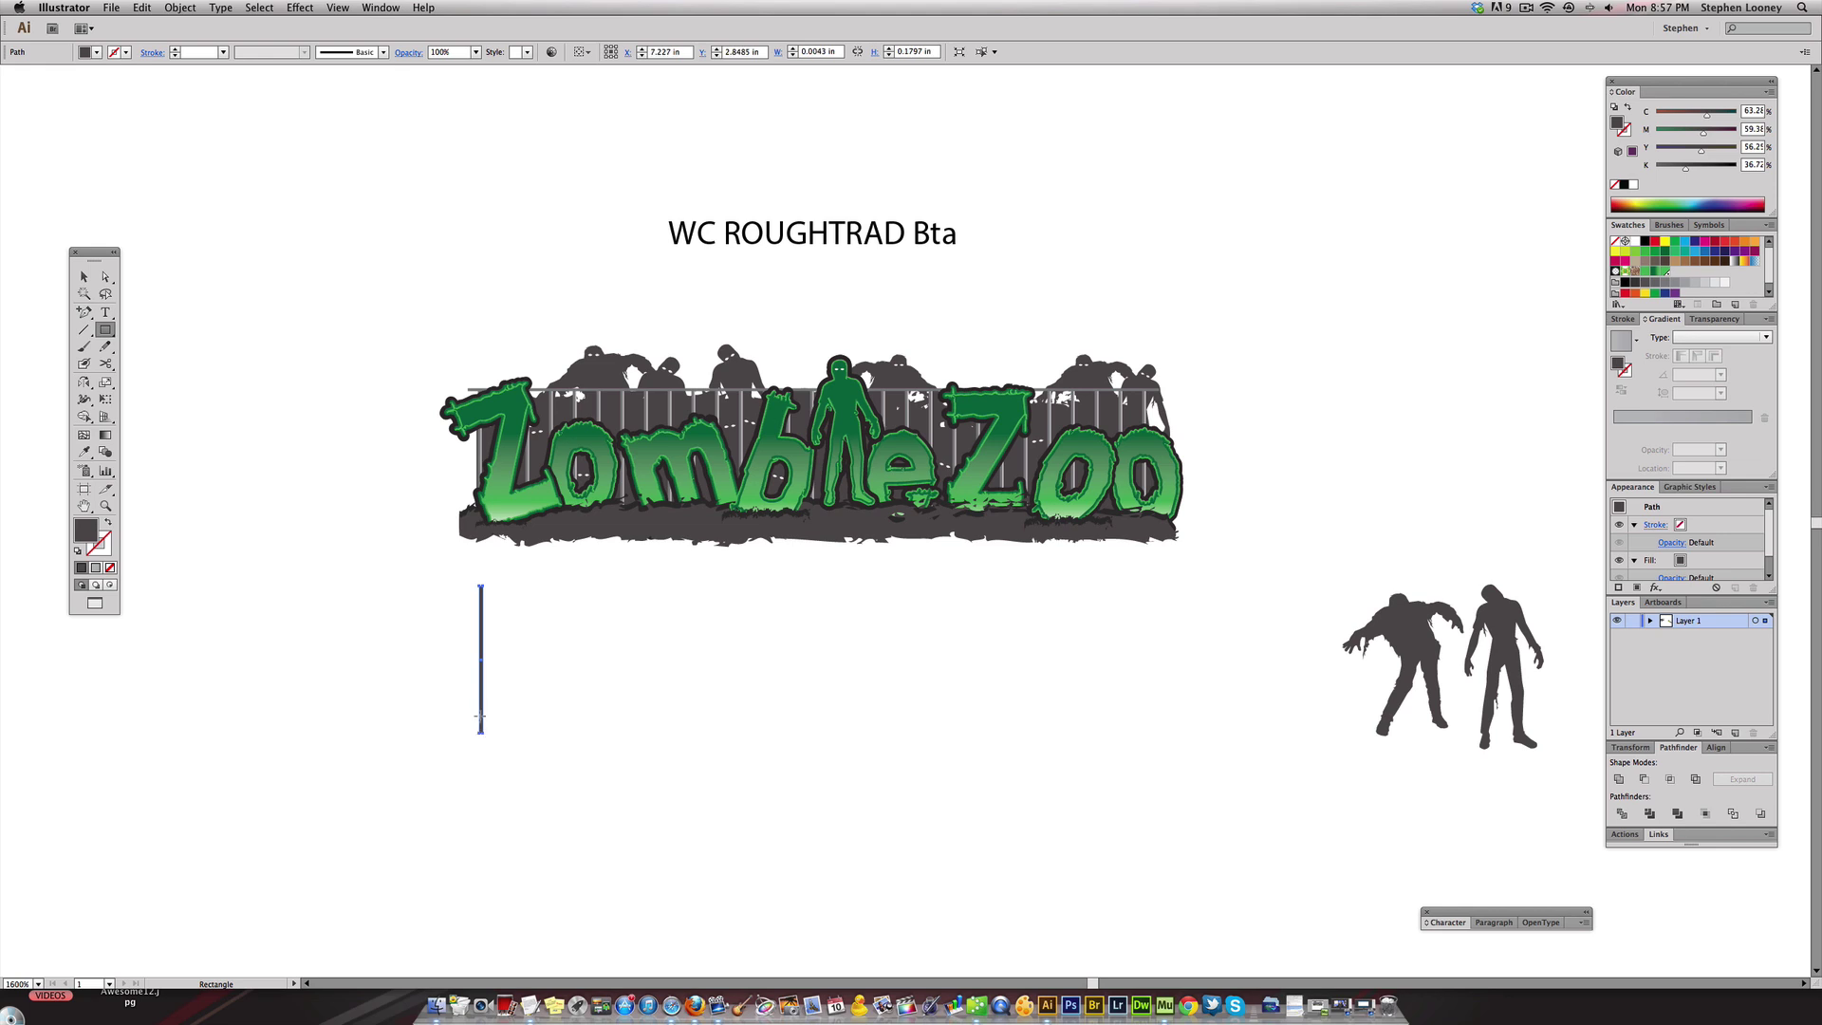
click(1620, 343)
click(1751, 430)
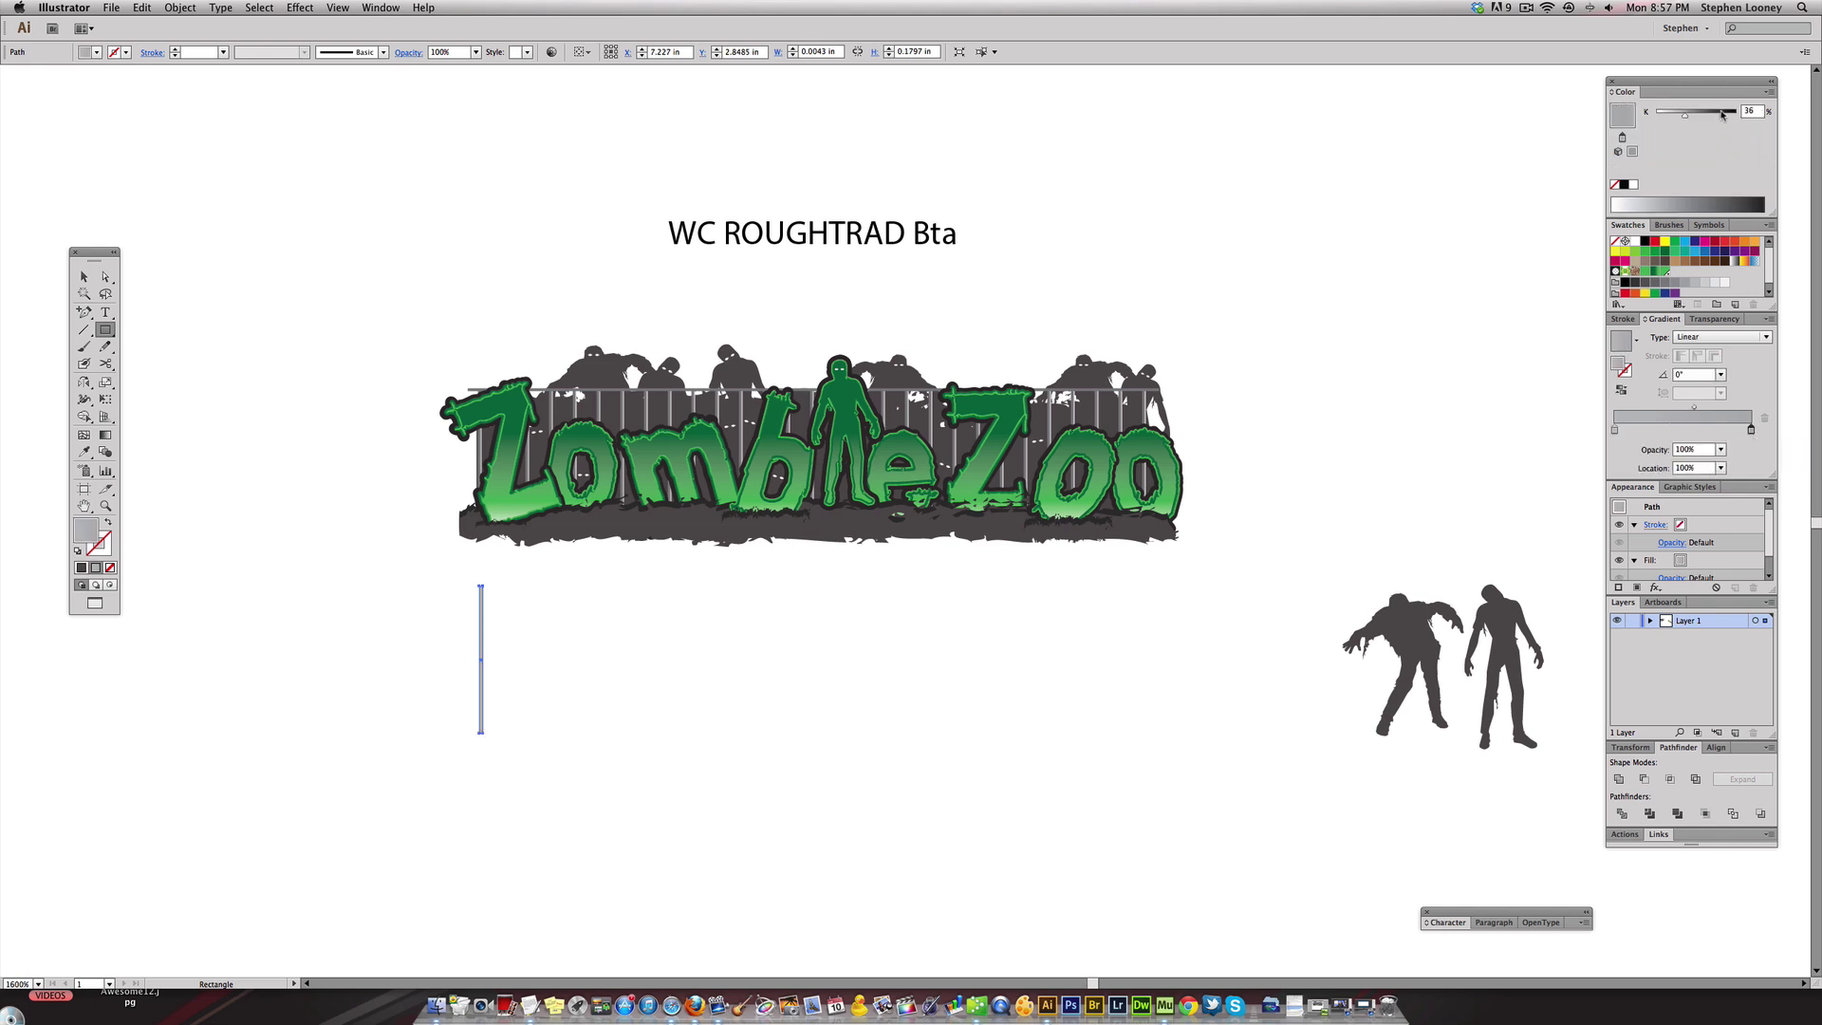
drag(1722, 115, 1726, 115)
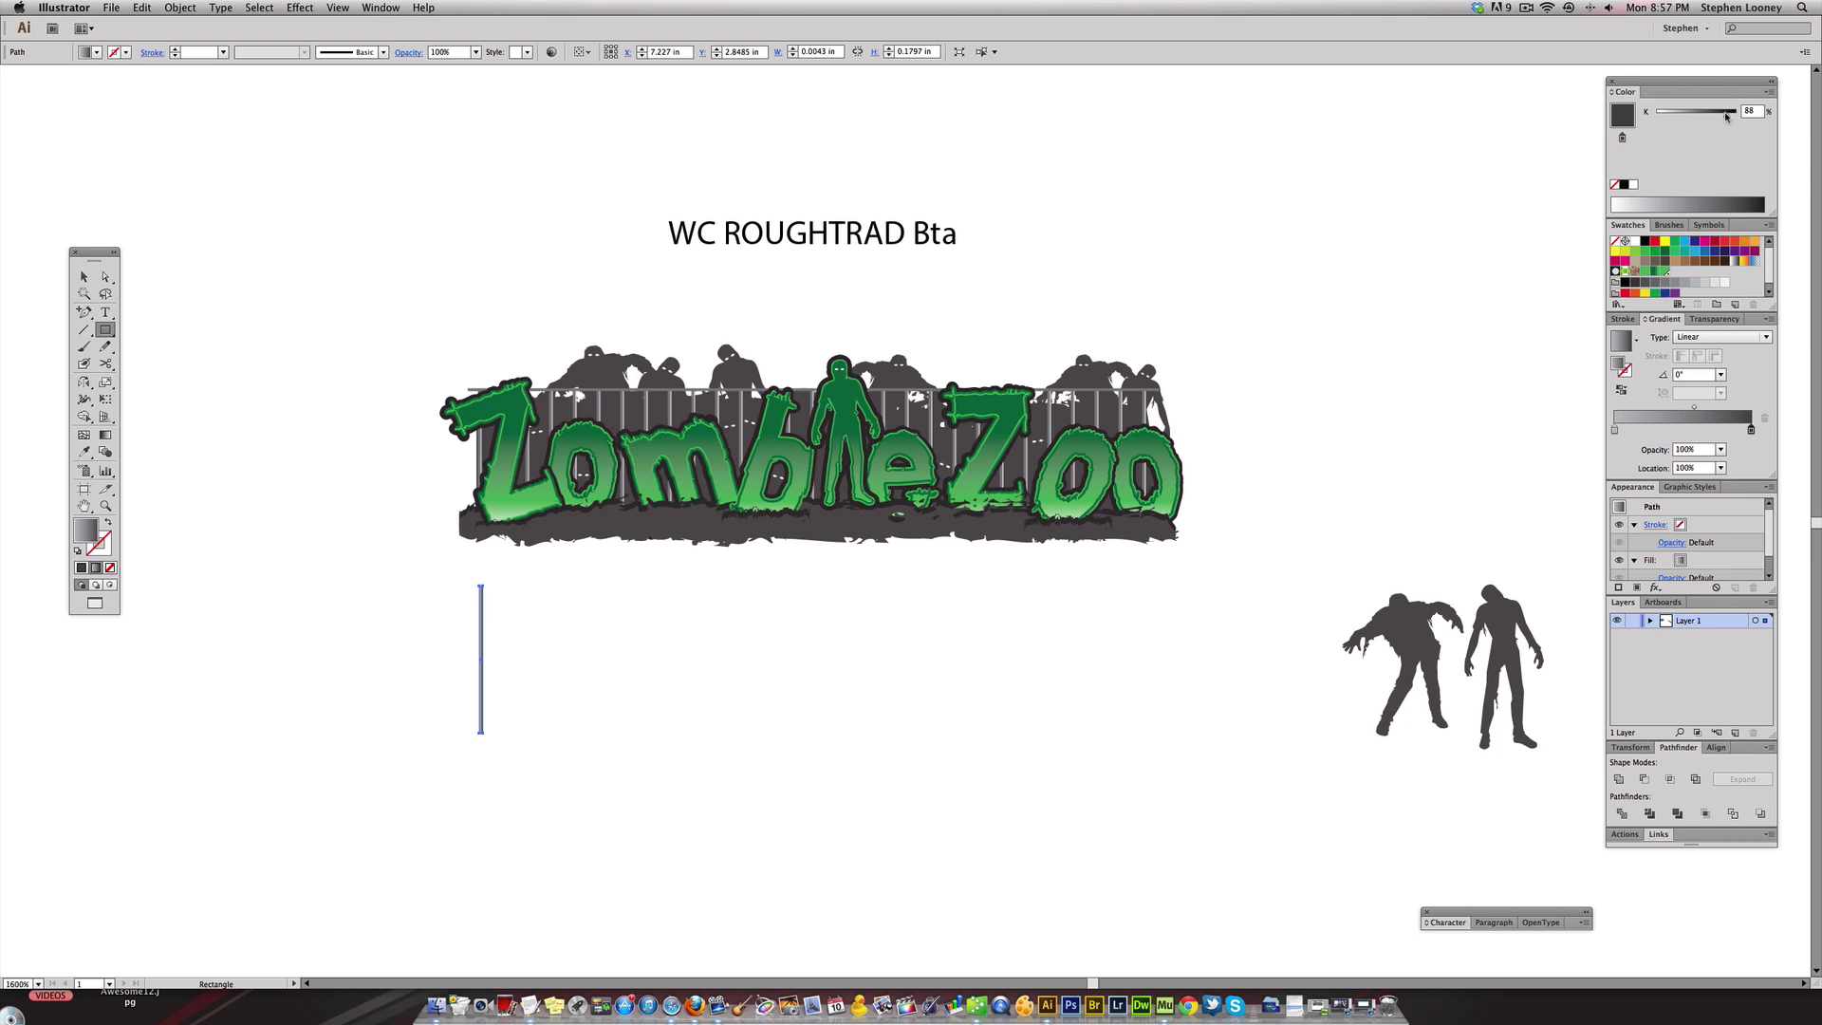
click(1615, 430)
click(1668, 115)
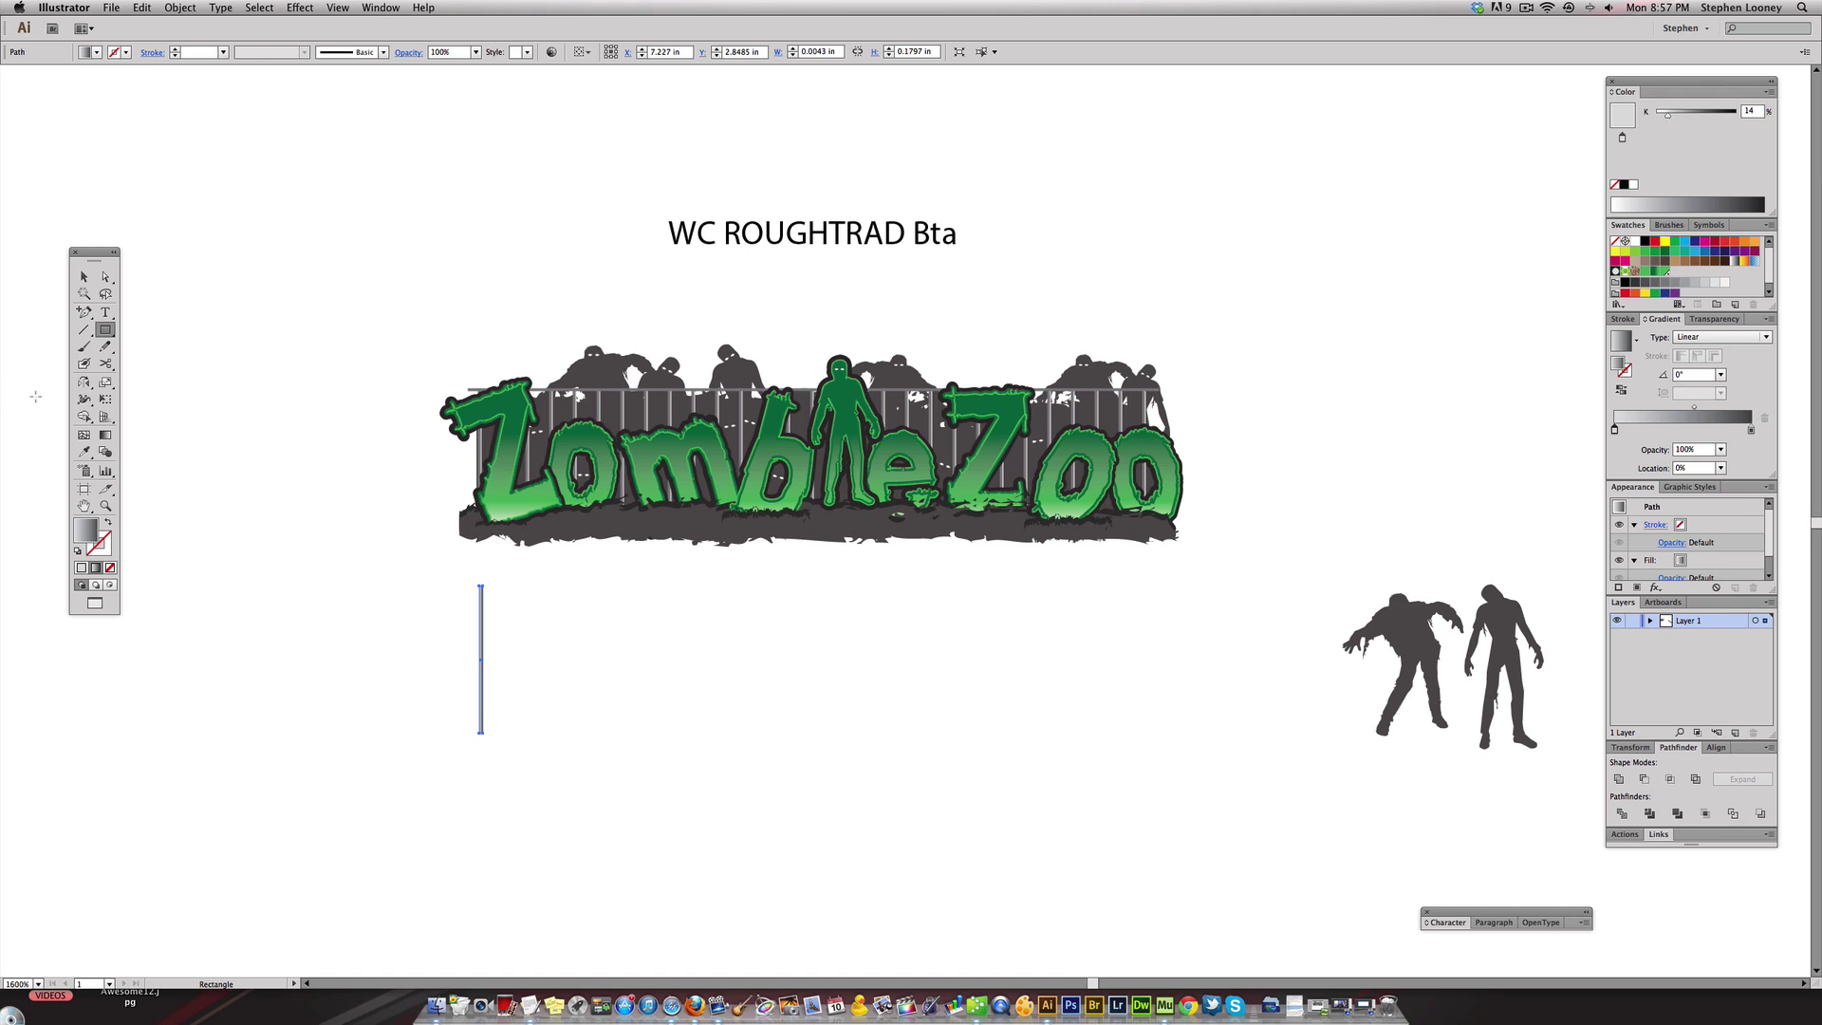
click(84, 276)
click(502, 641)
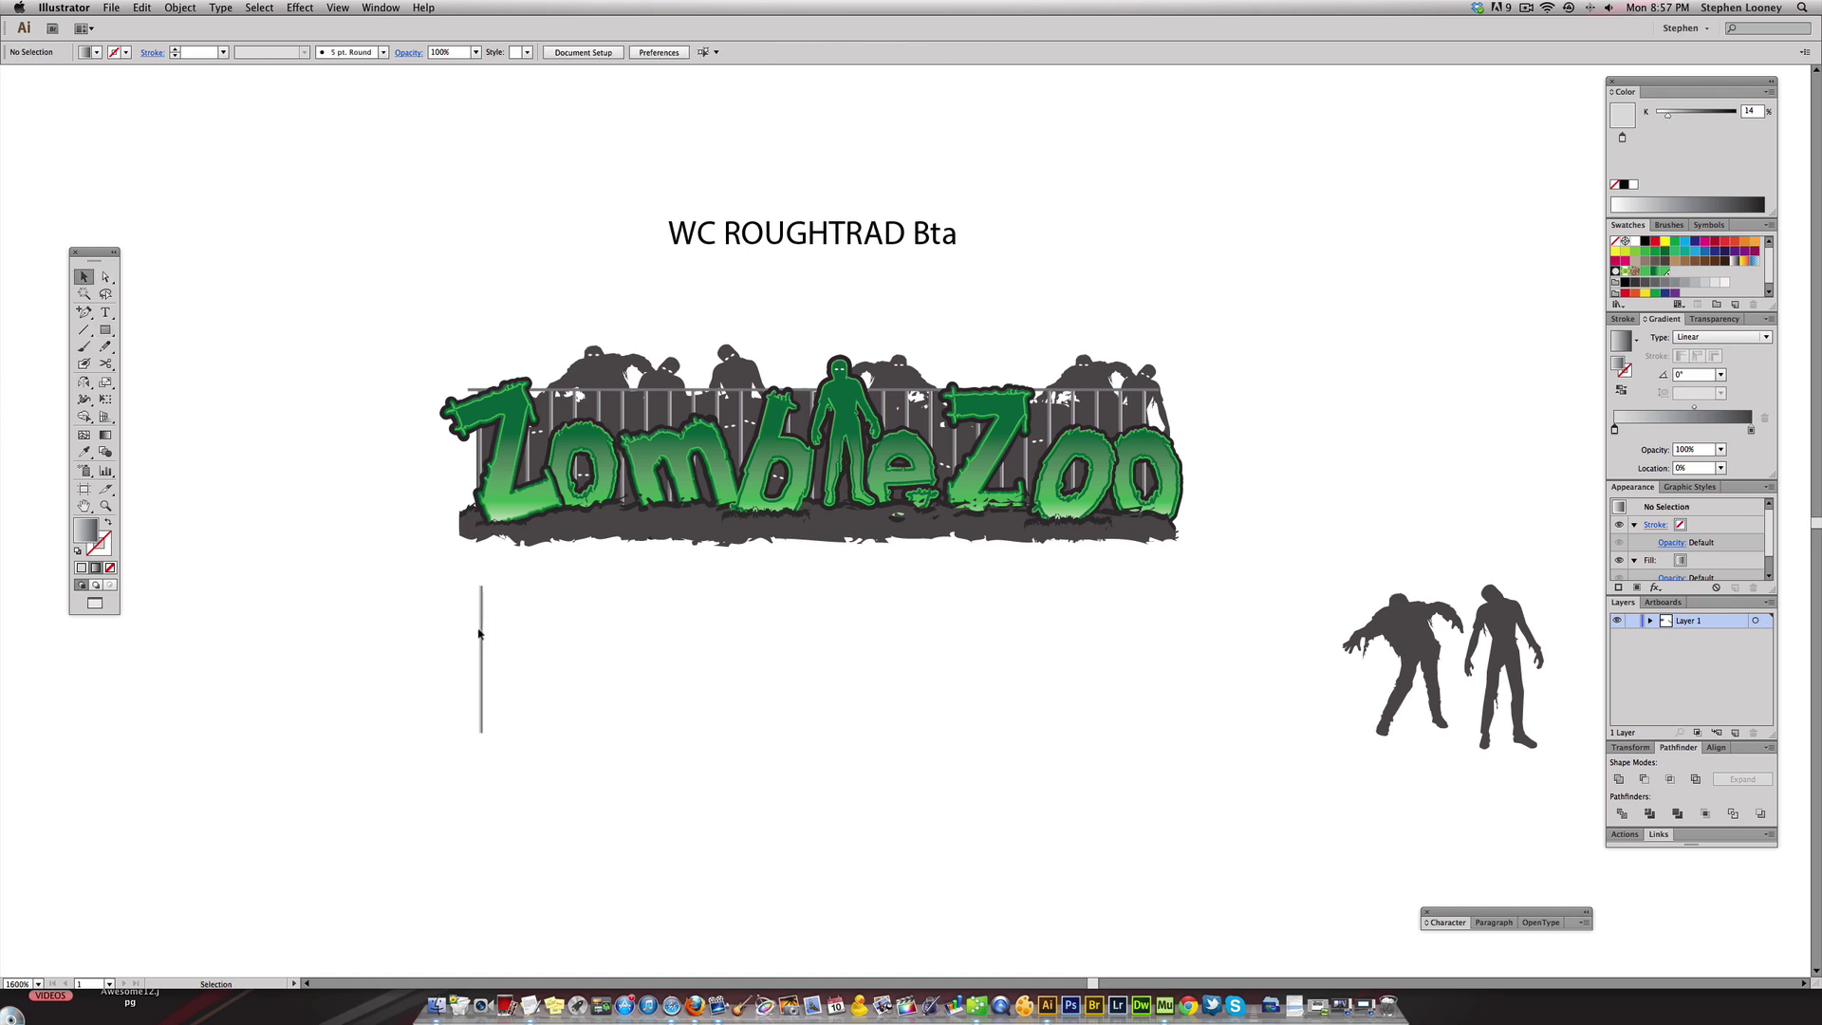
drag(480, 634, 623, 541)
click(668, 614)
key(super+z)
click(628, 618)
- Copy the vertical bar about 0.81 in horizontally, placing the duplicate level with the original below the logo's last letter
drag(481, 612, 1148, 586)
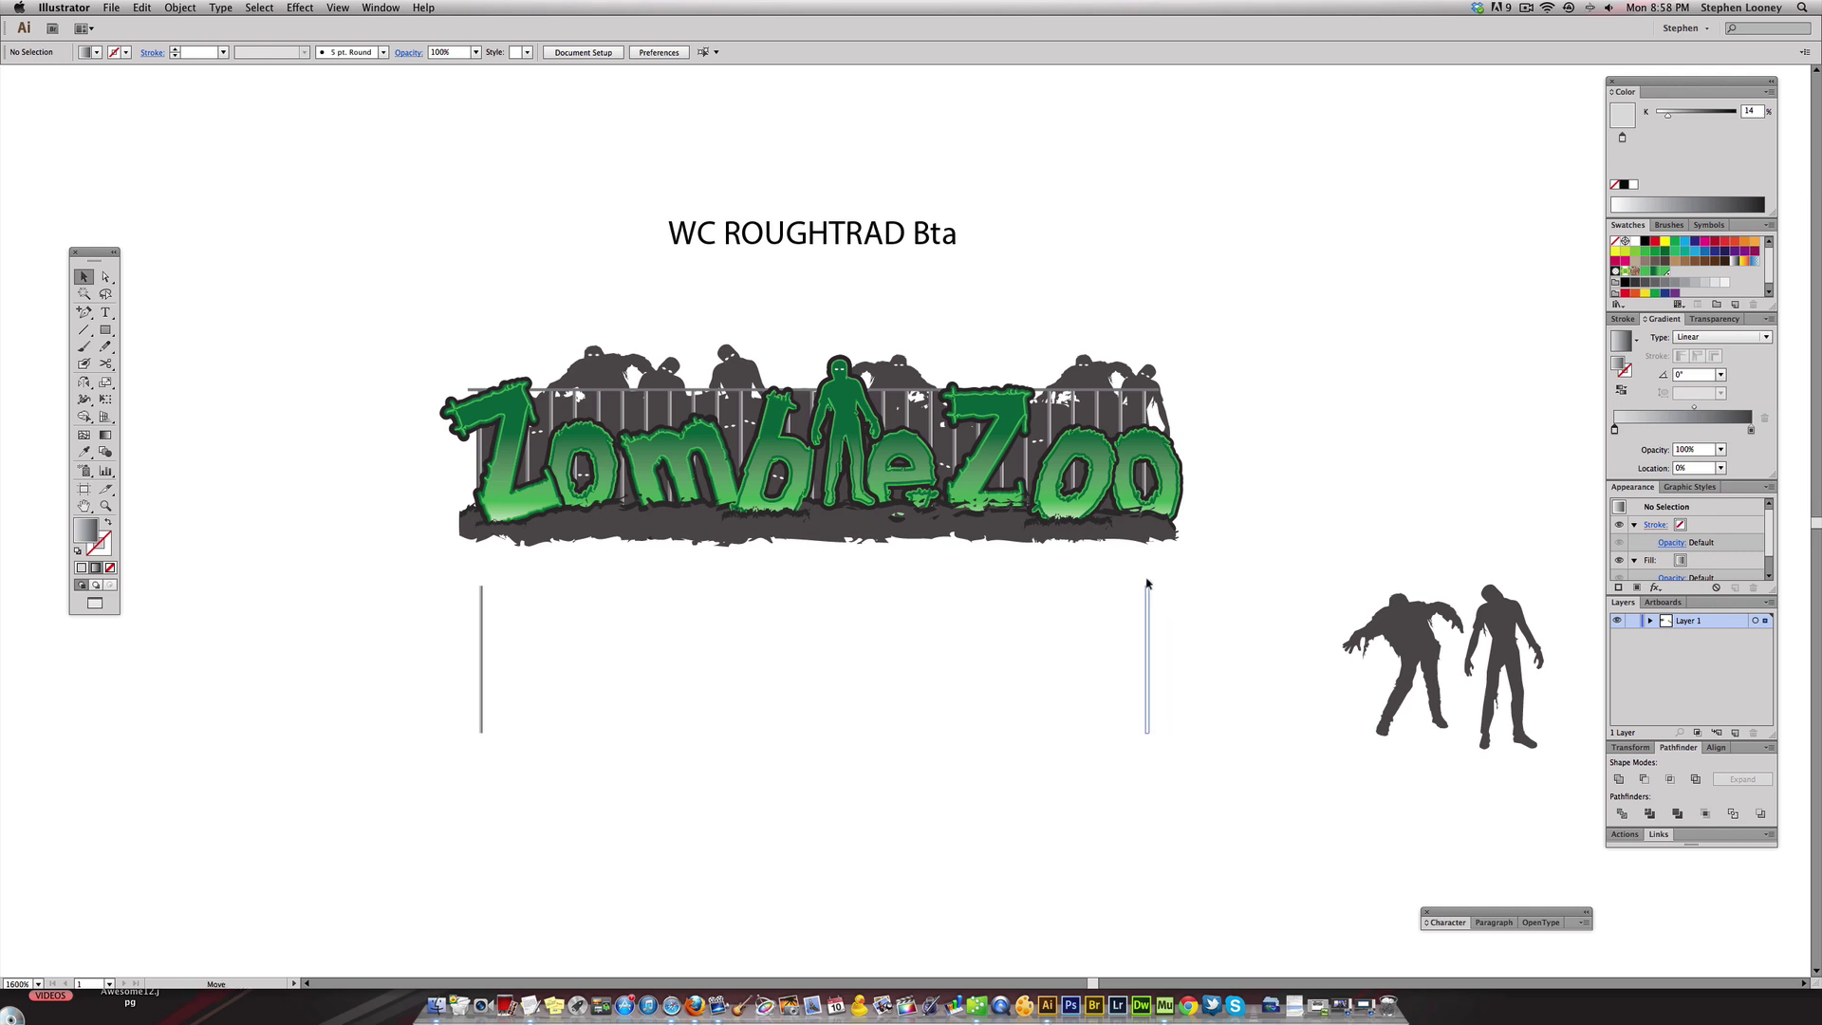
click(588, 624)
drag(435, 624, 533, 648)
drag(1092, 610, 1232, 700)
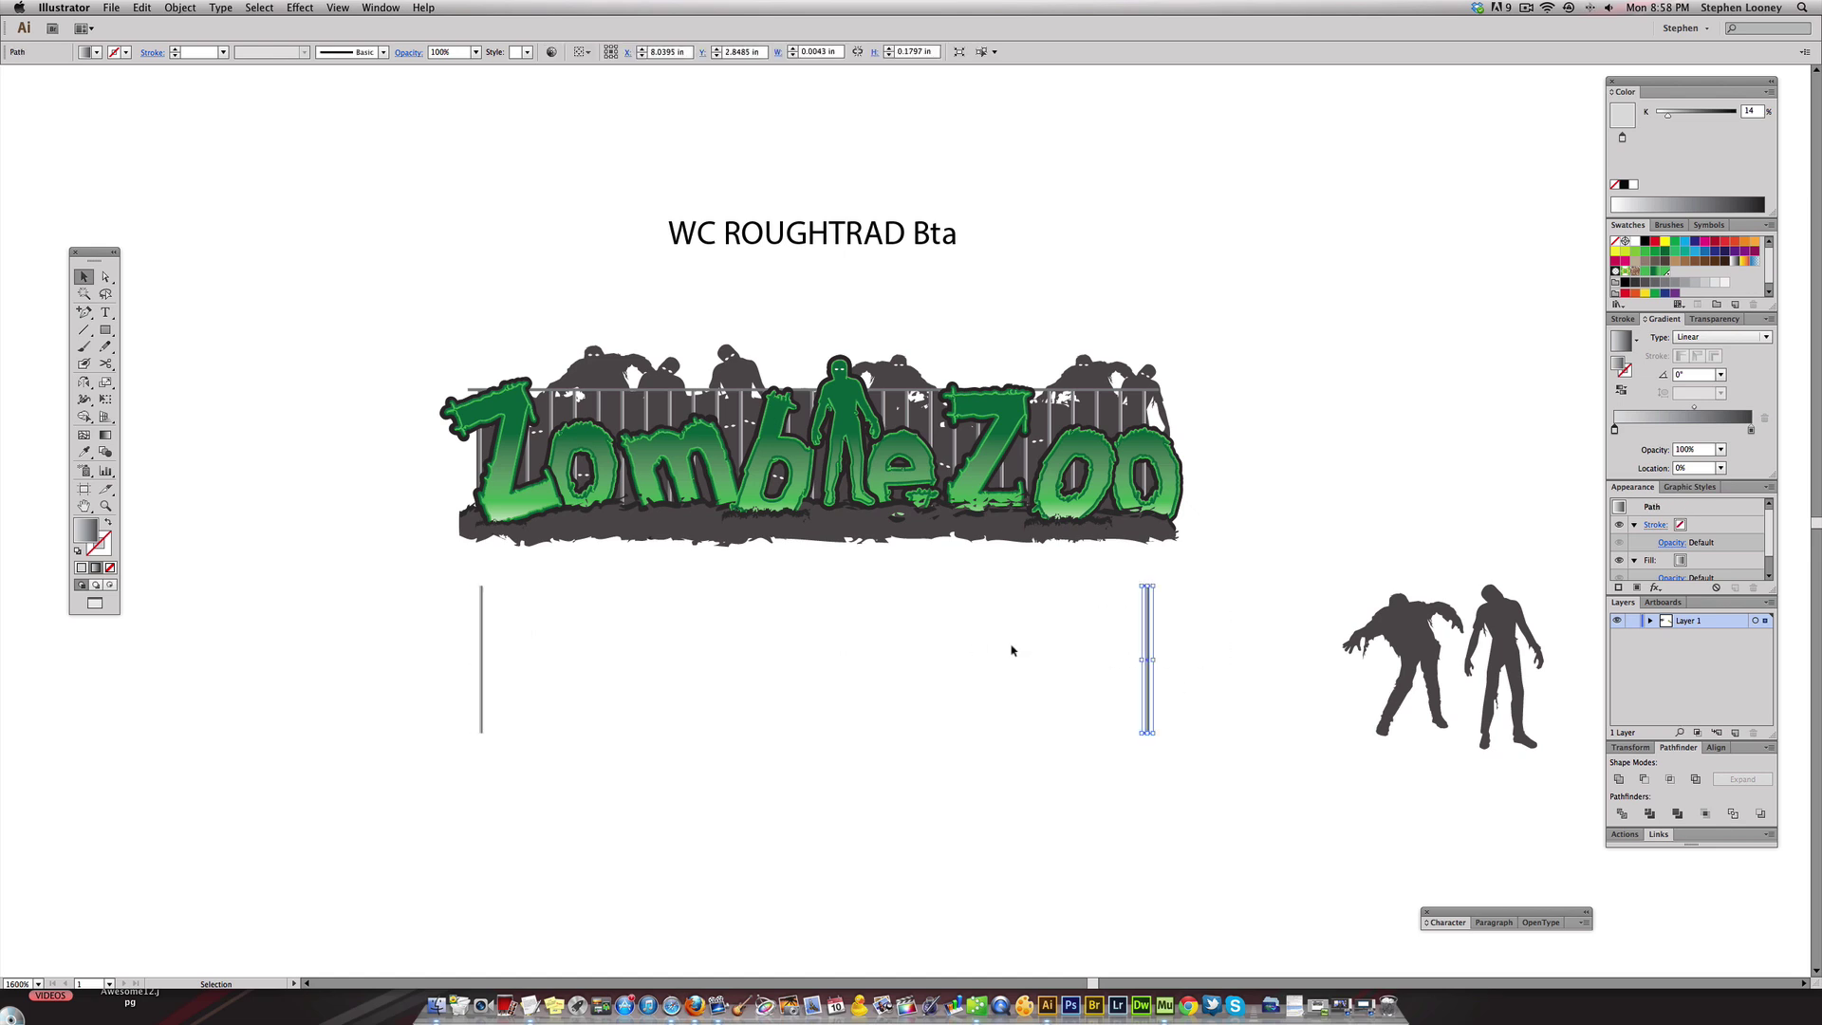
- Blend the two vertical bars with 30 specified steps, aligned to the page, to form a row of fence bars
double_click(107, 453)
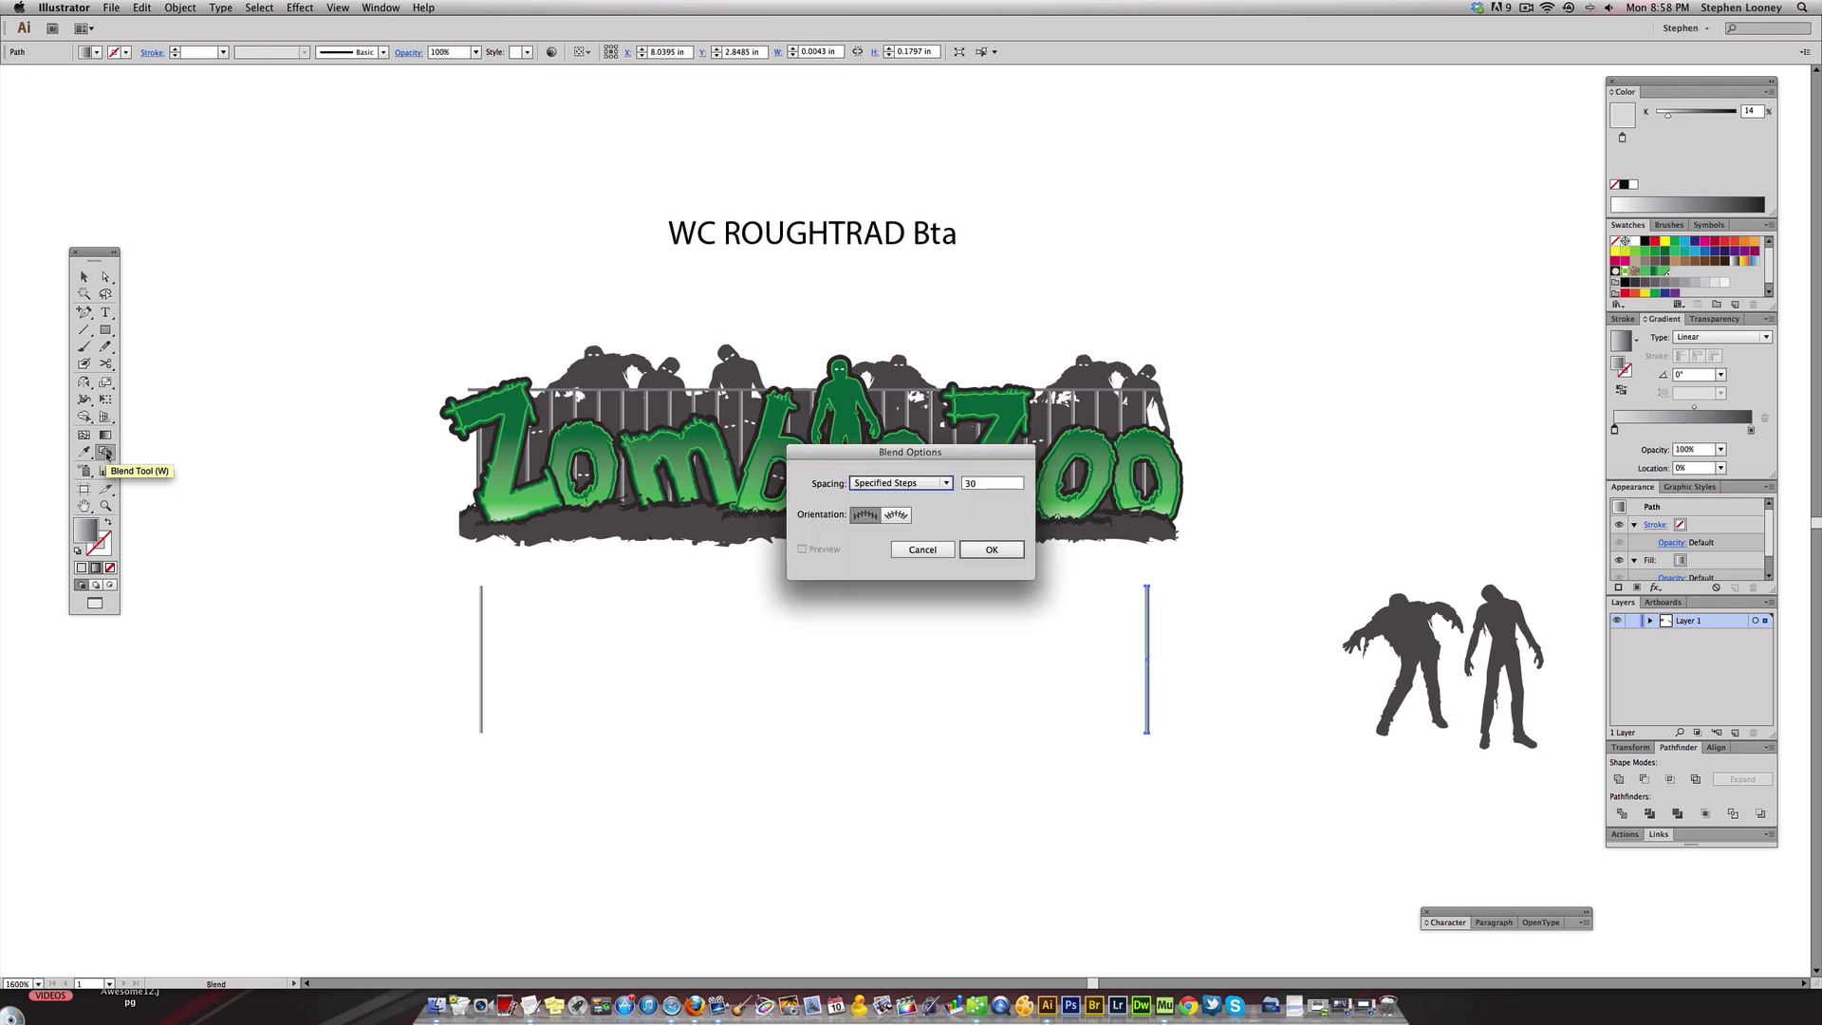
drag(942, 460, 840, 389)
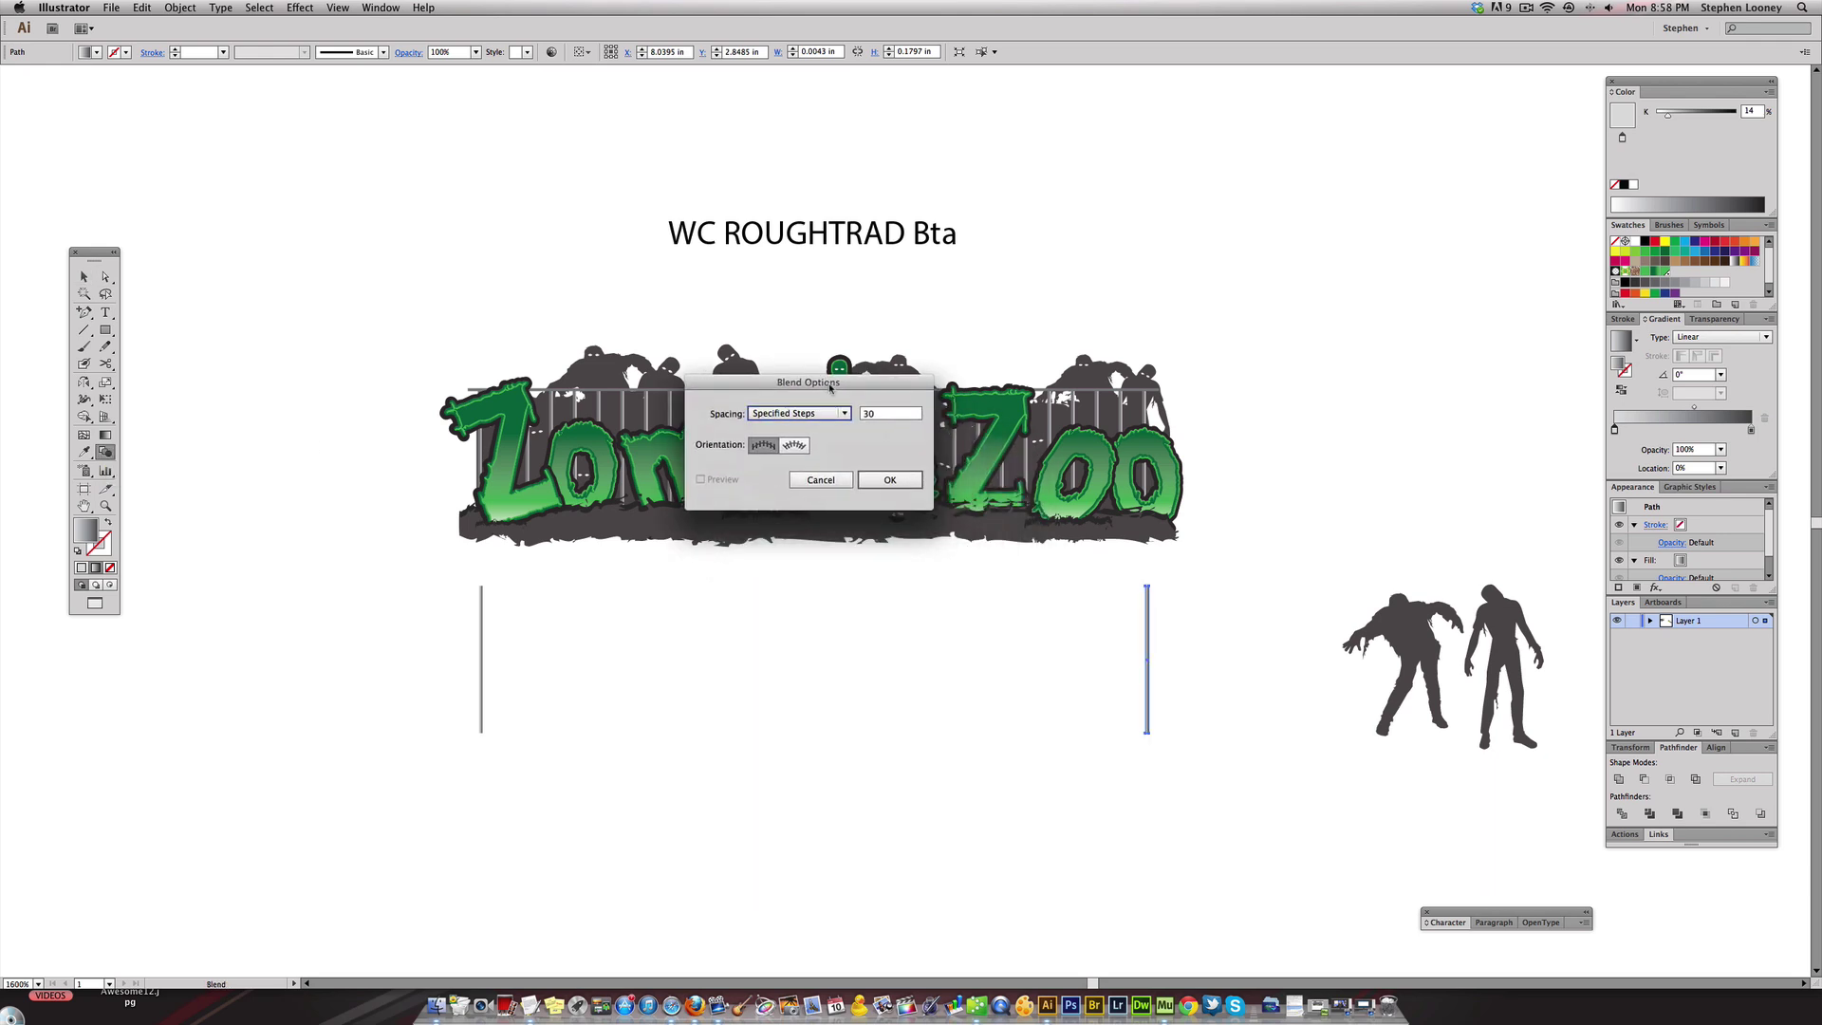
click(768, 417)
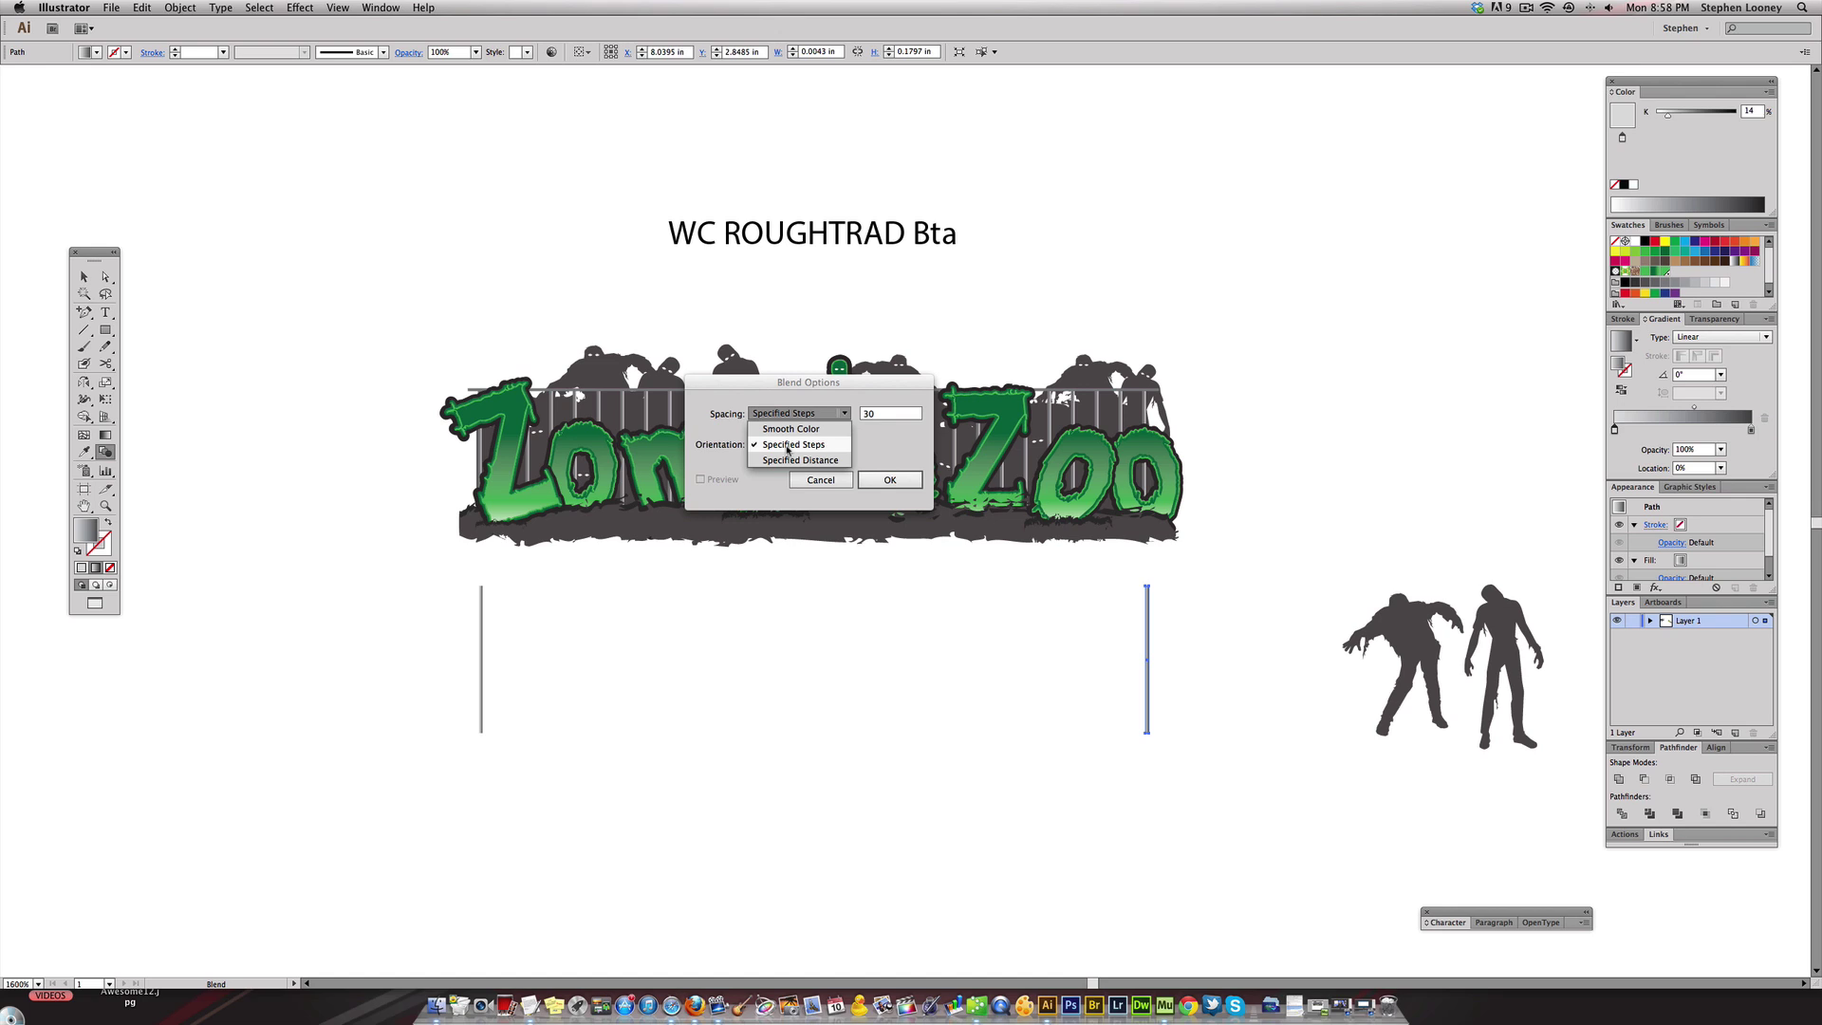
click(787, 446)
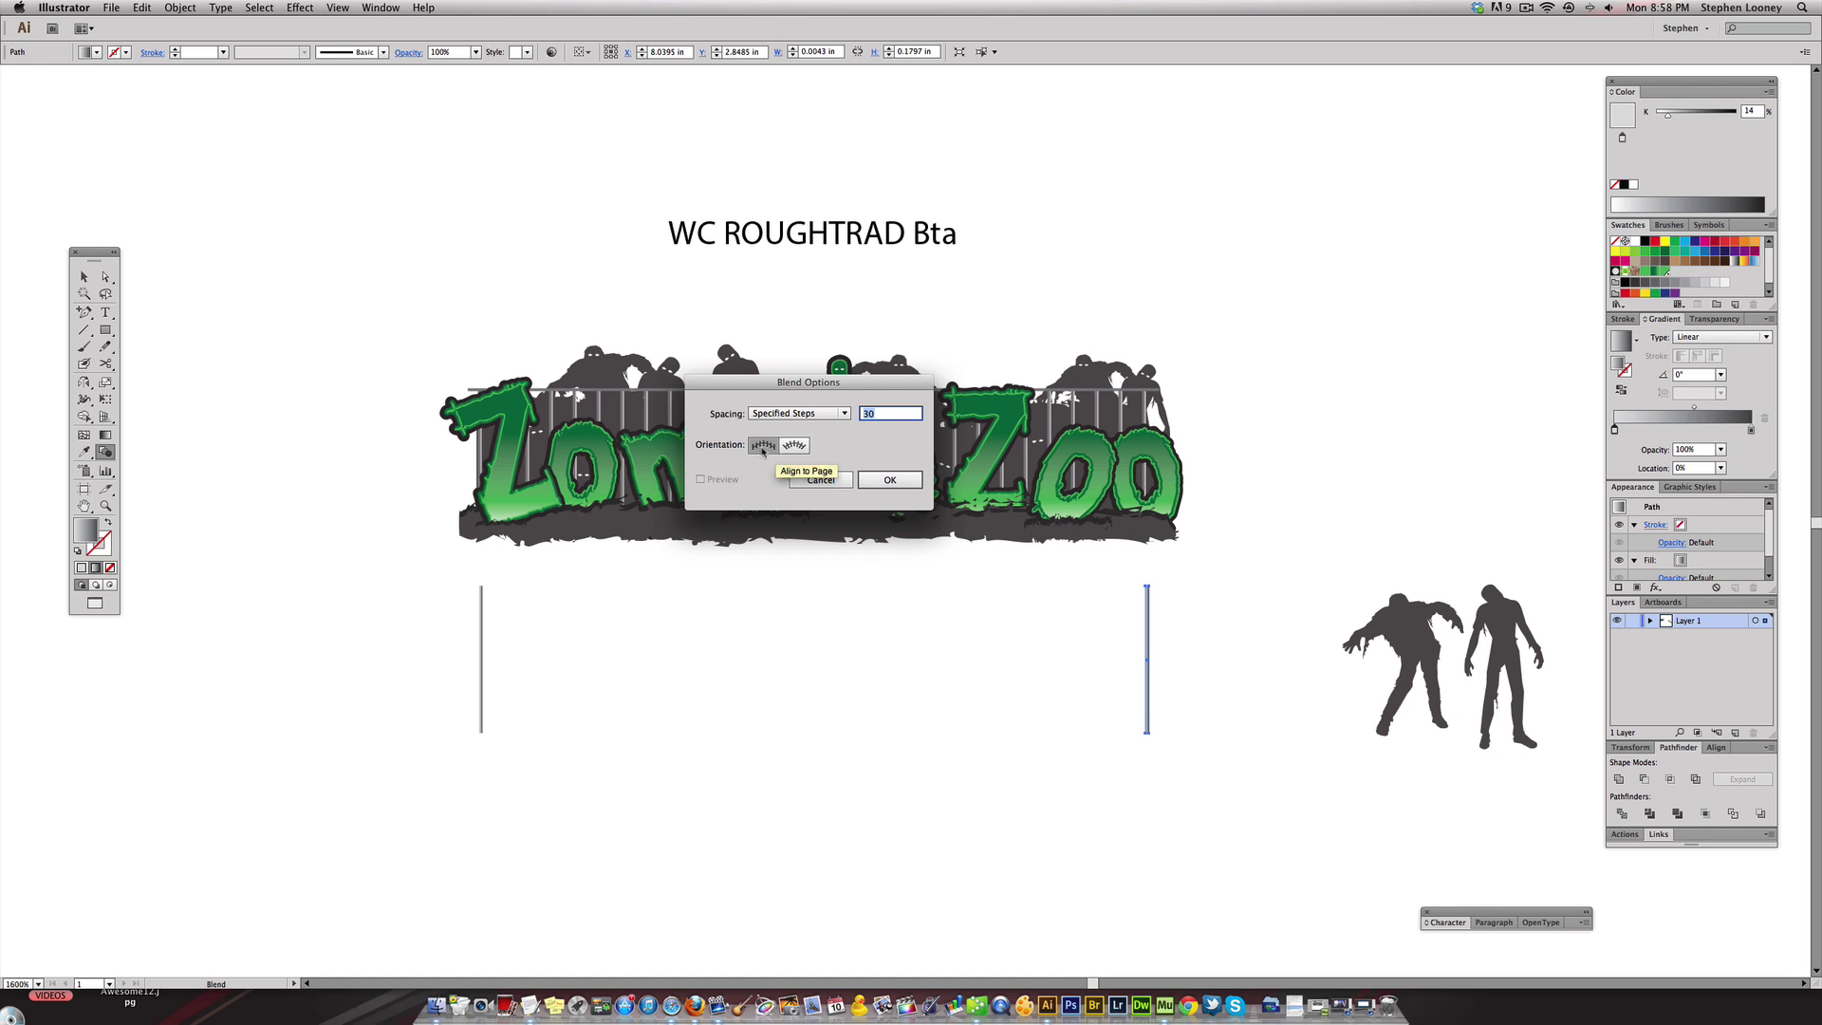
click(881, 480)
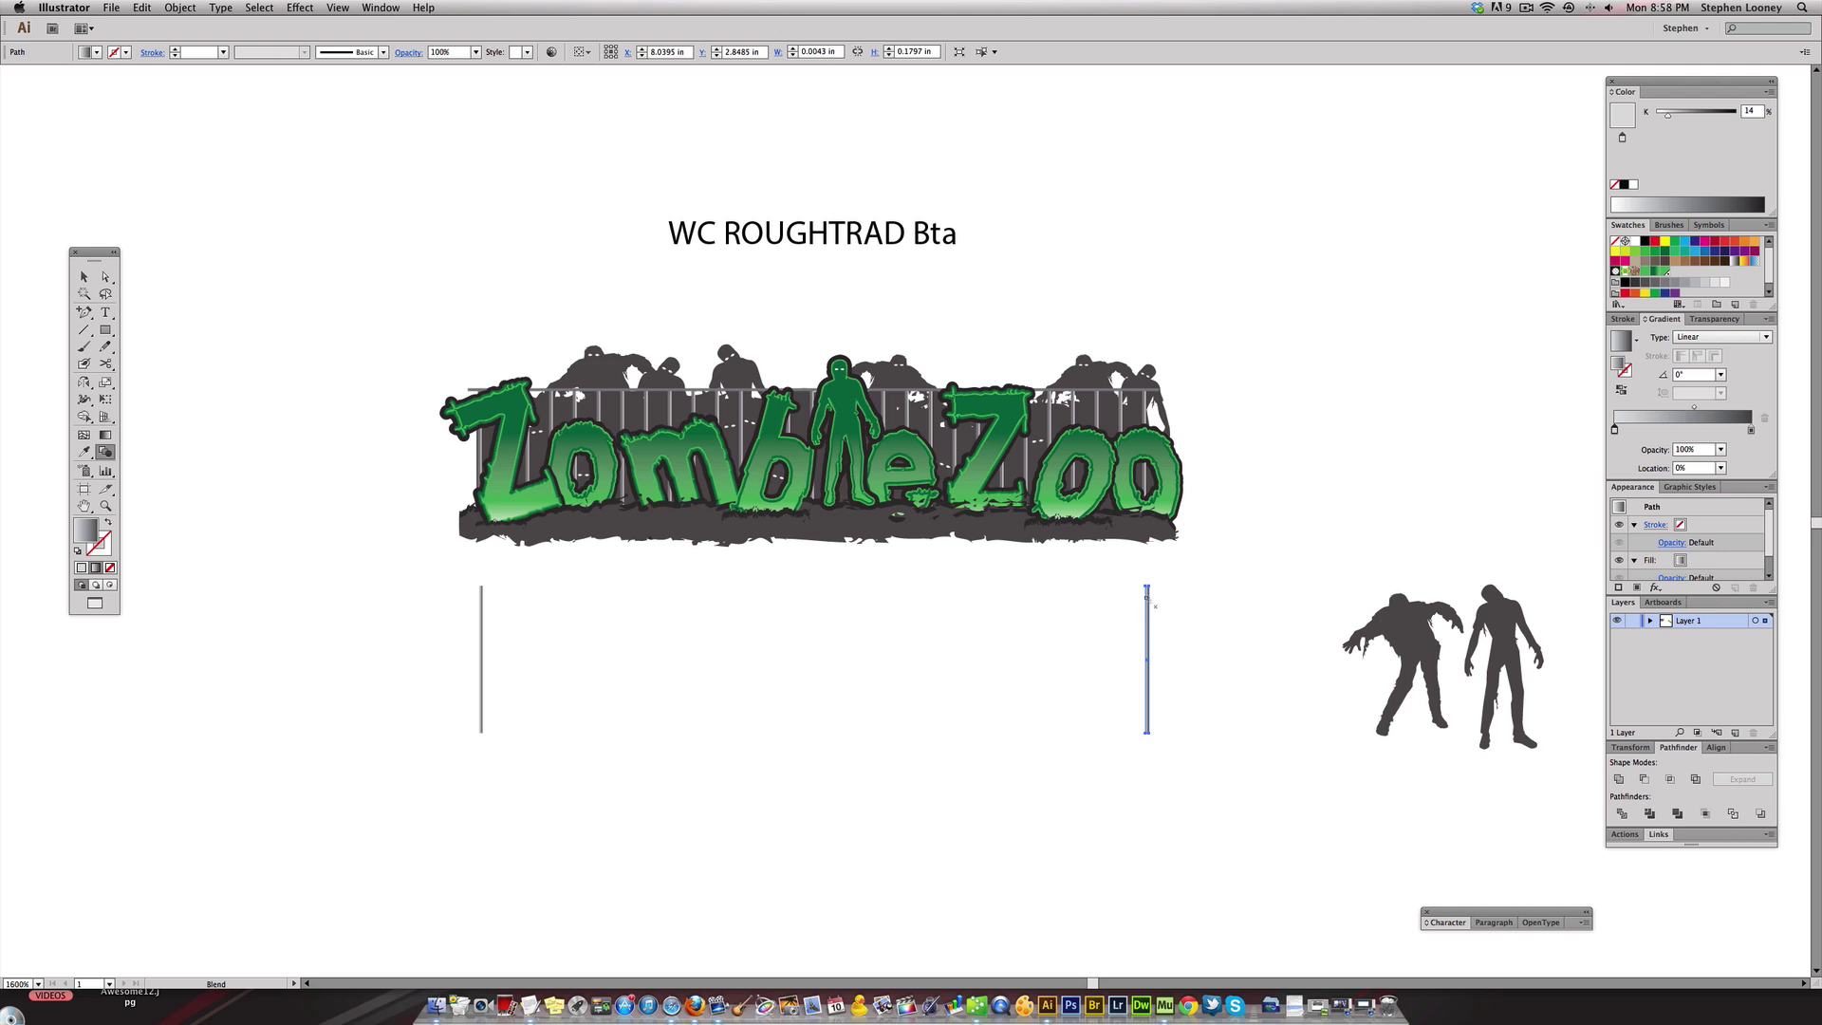
click(481, 599)
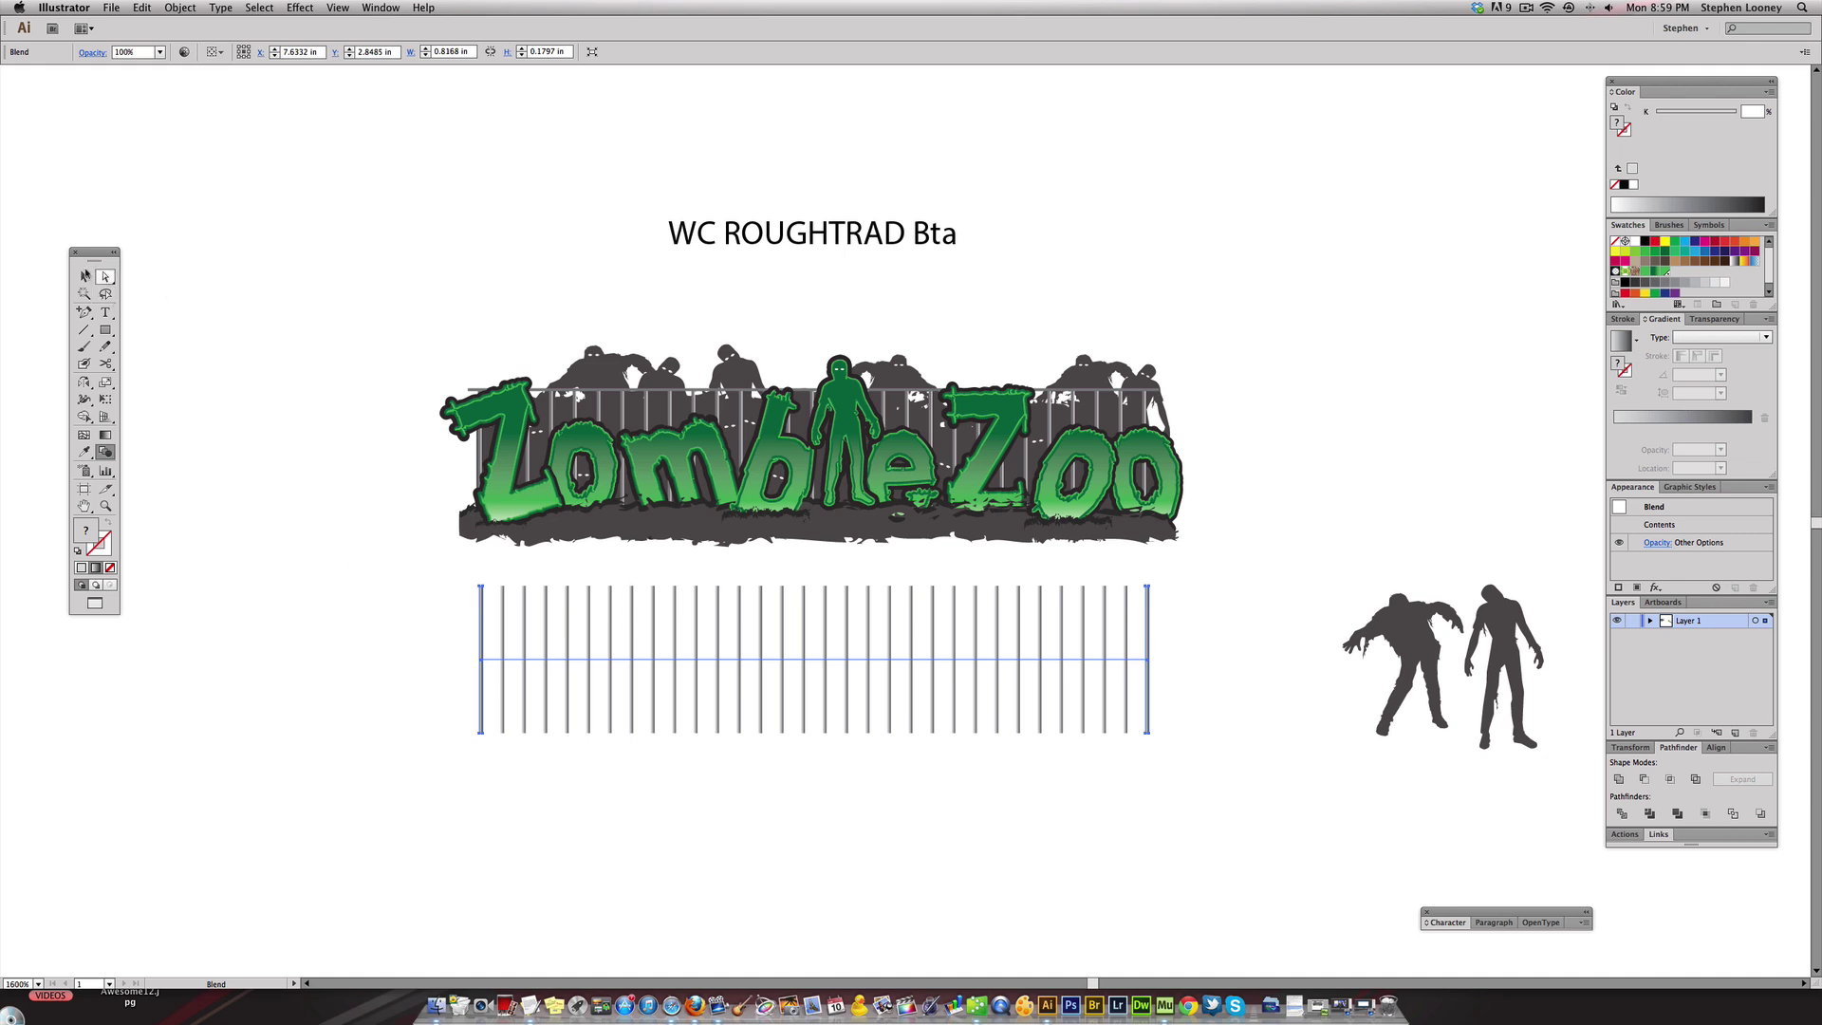
- Expand the fence-bar blend into editable objects, including object and fill, with gradients specified to 255 objects
click(106, 294)
click(83, 276)
drag(391, 657, 571, 693)
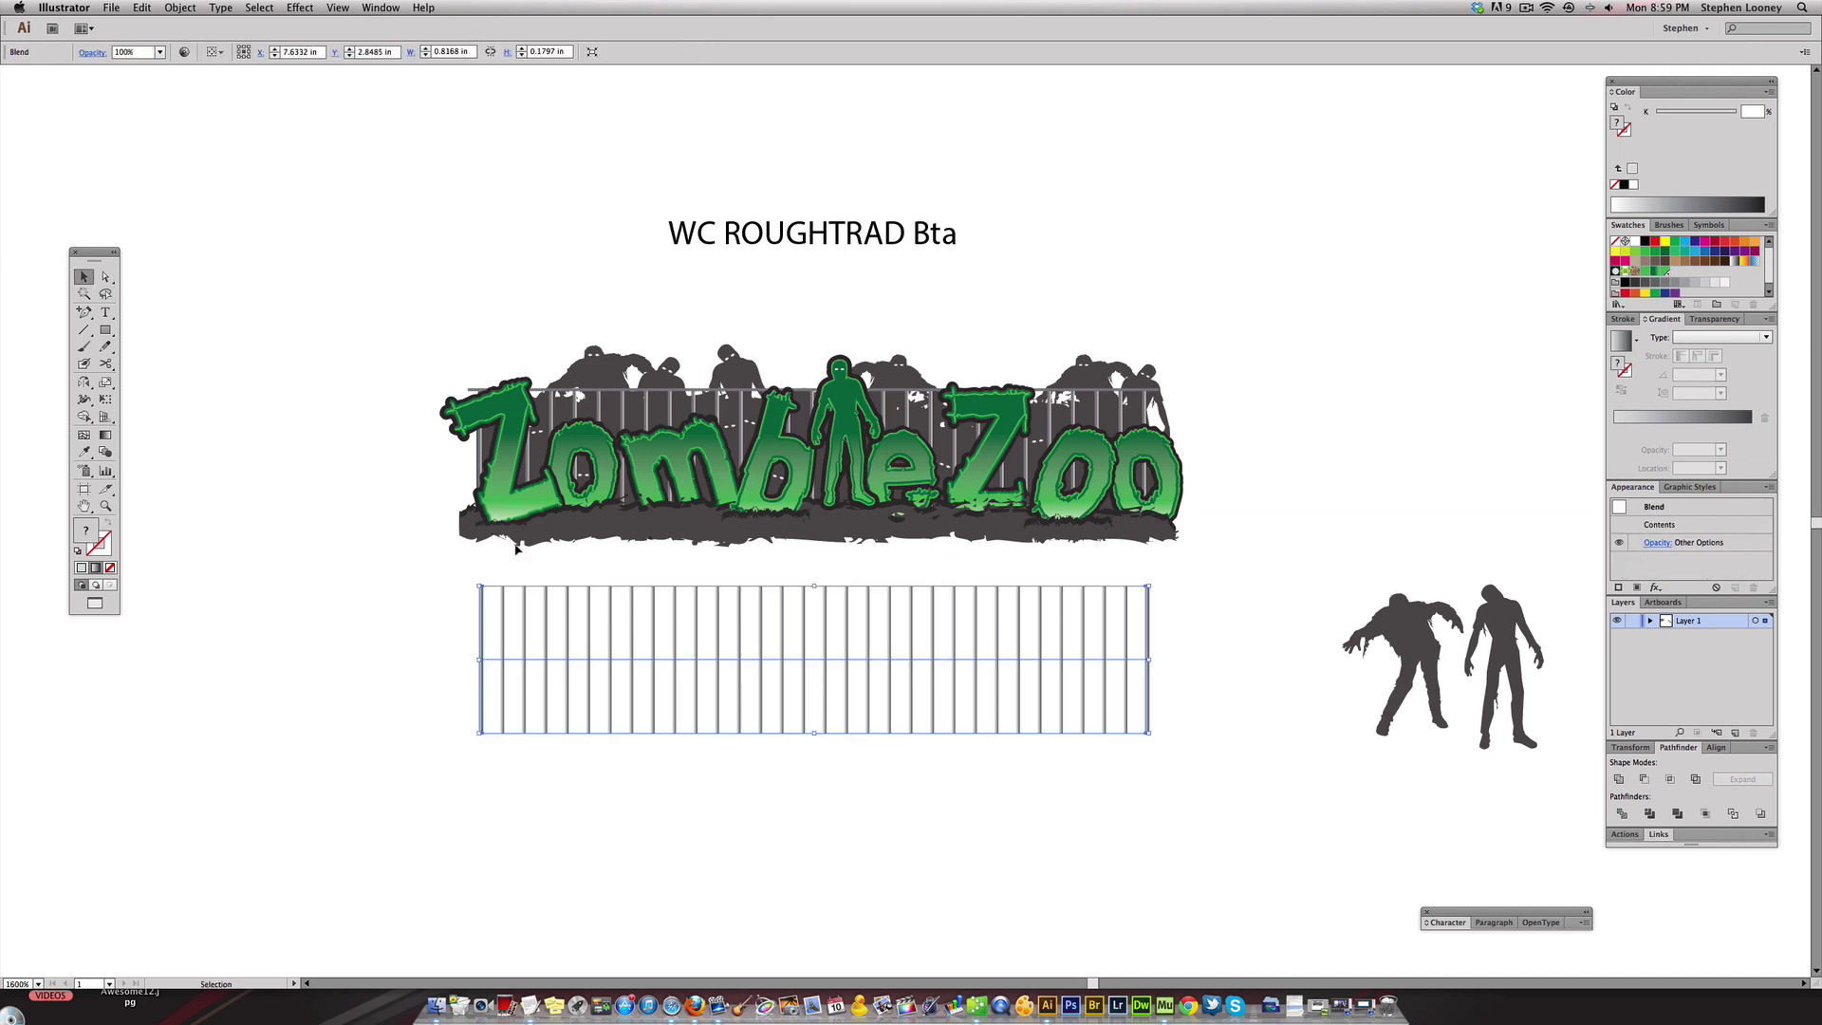
click(180, 8)
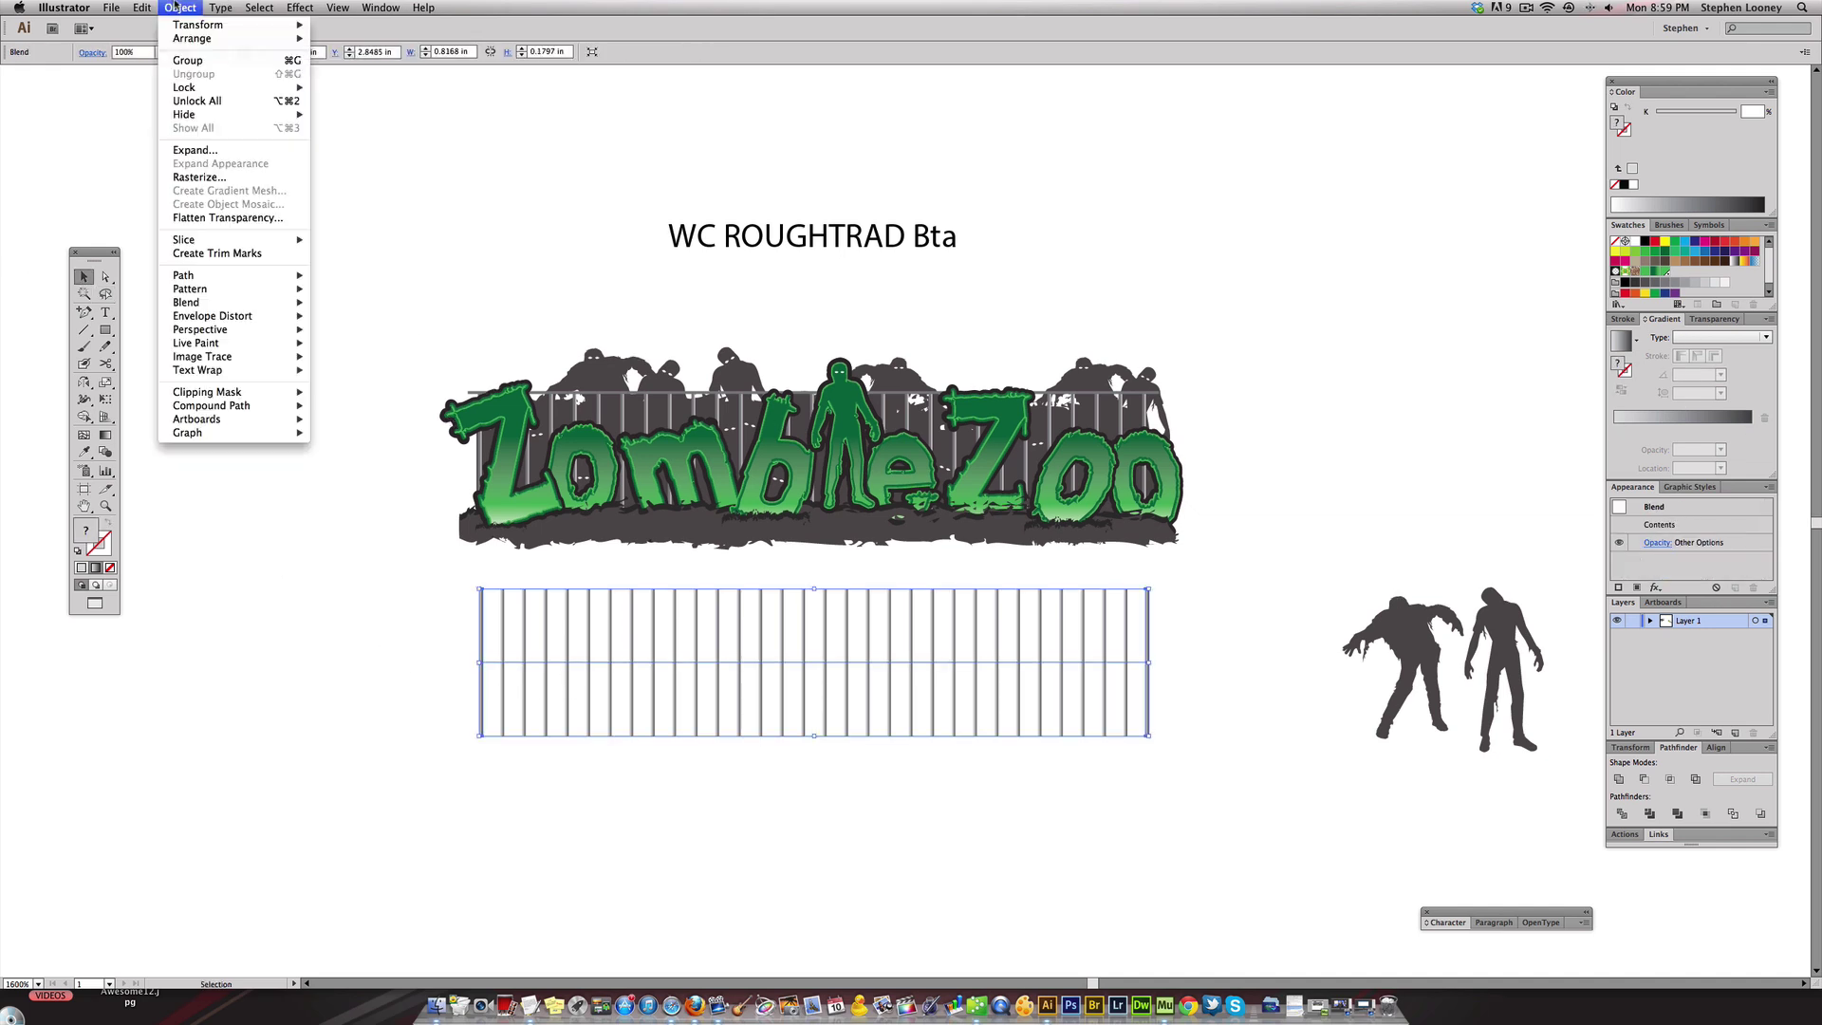
click(196, 150)
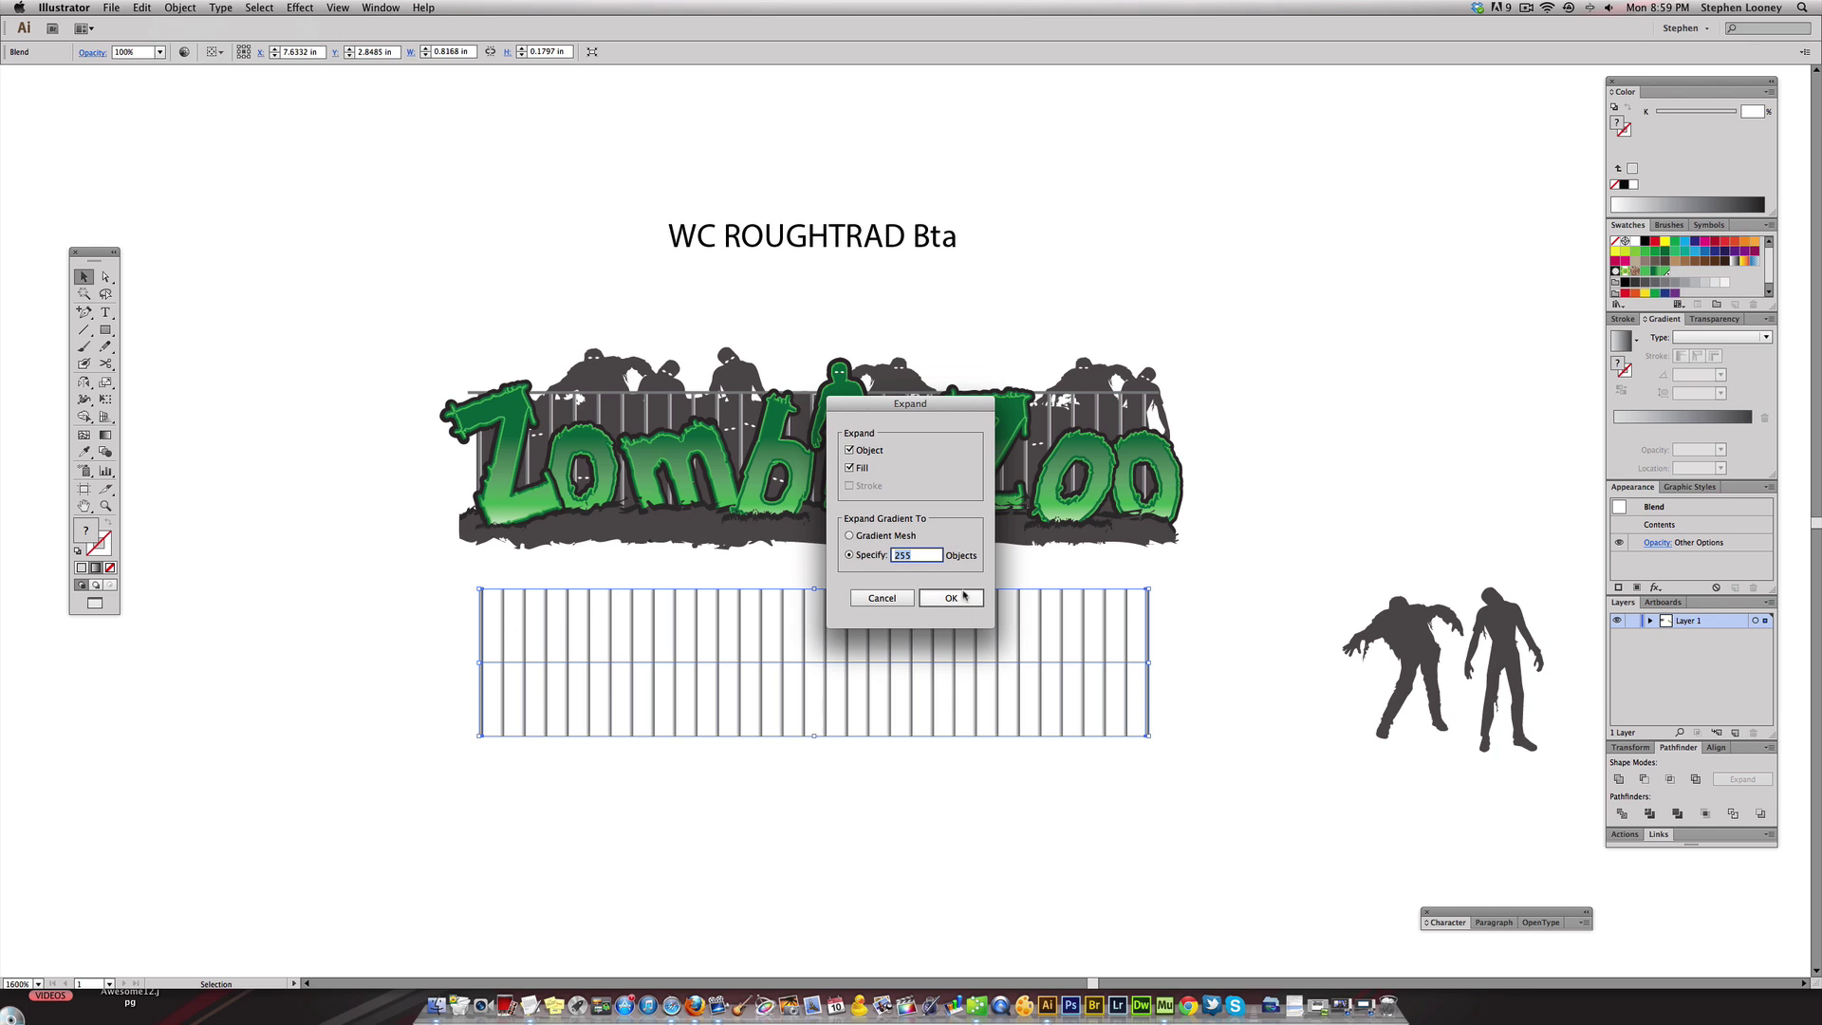
click(963, 595)
click(468, 612)
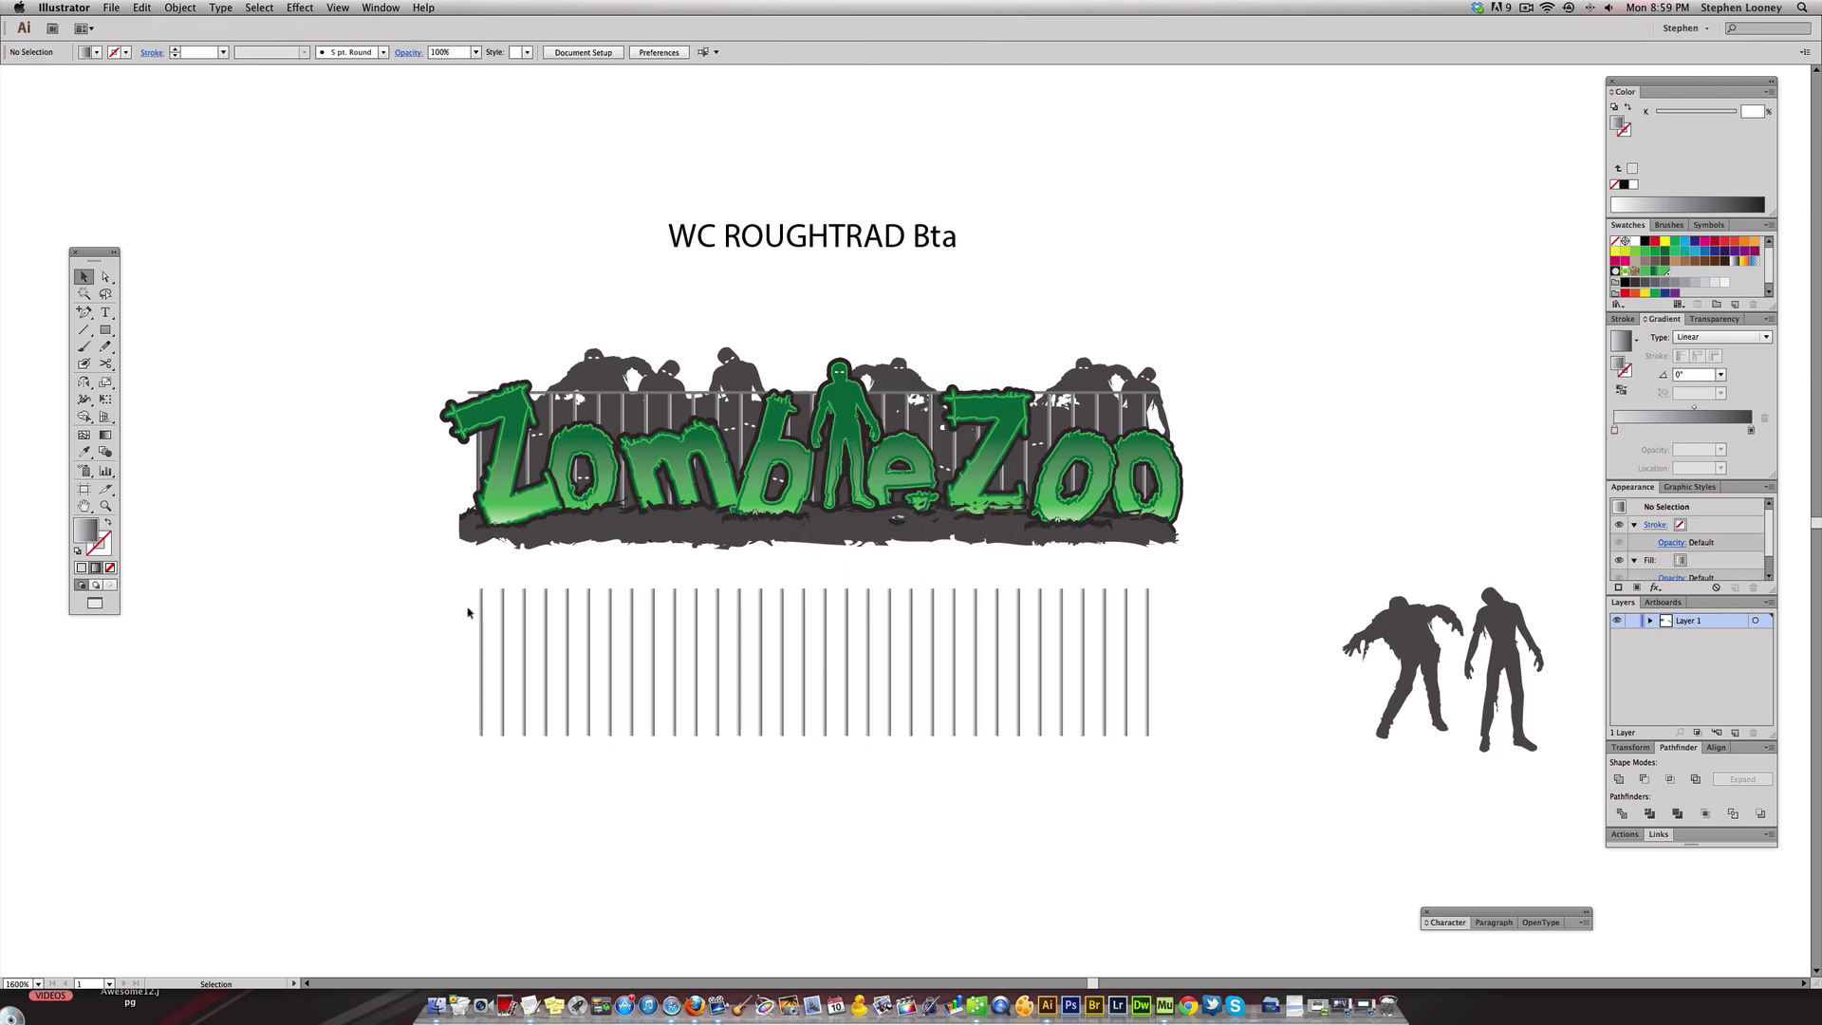
- Try pulling the leftmost bar out of the expanded fence, and test selecting the bars as one group
key(a)
drag(480, 588, 363, 588)
key(super+z)
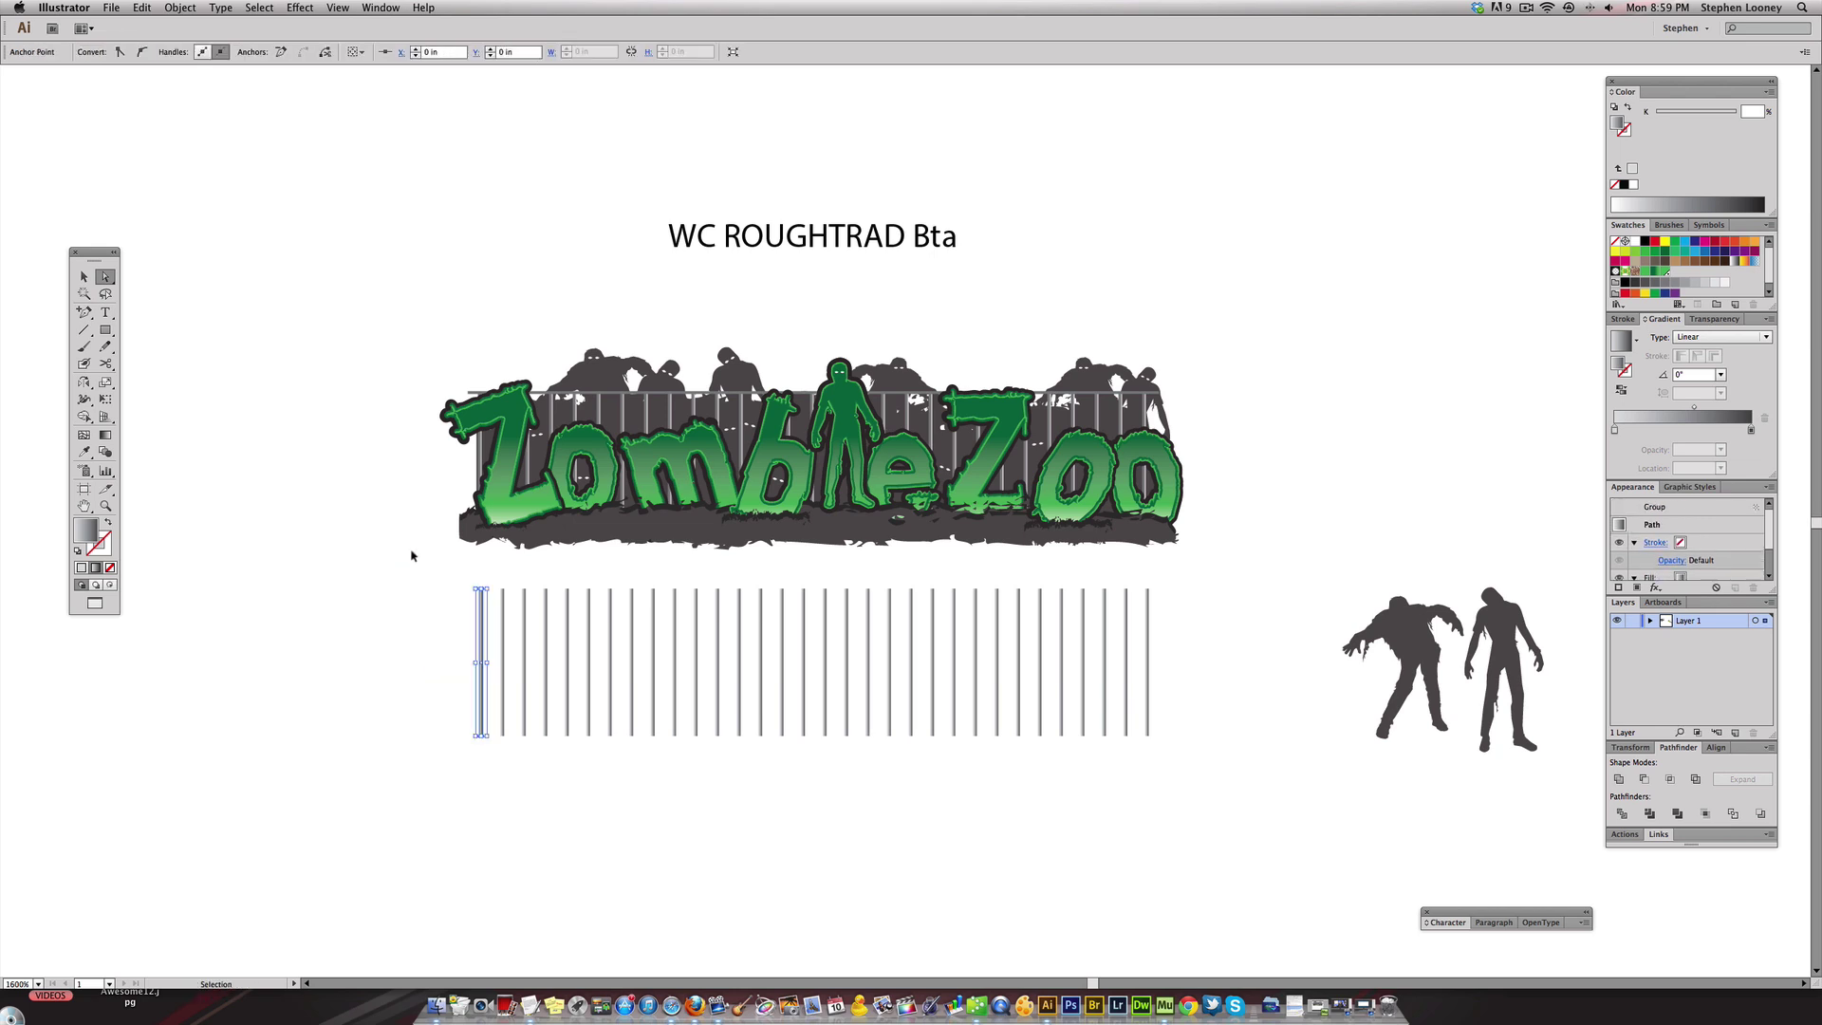
click(363, 548)
key(v)
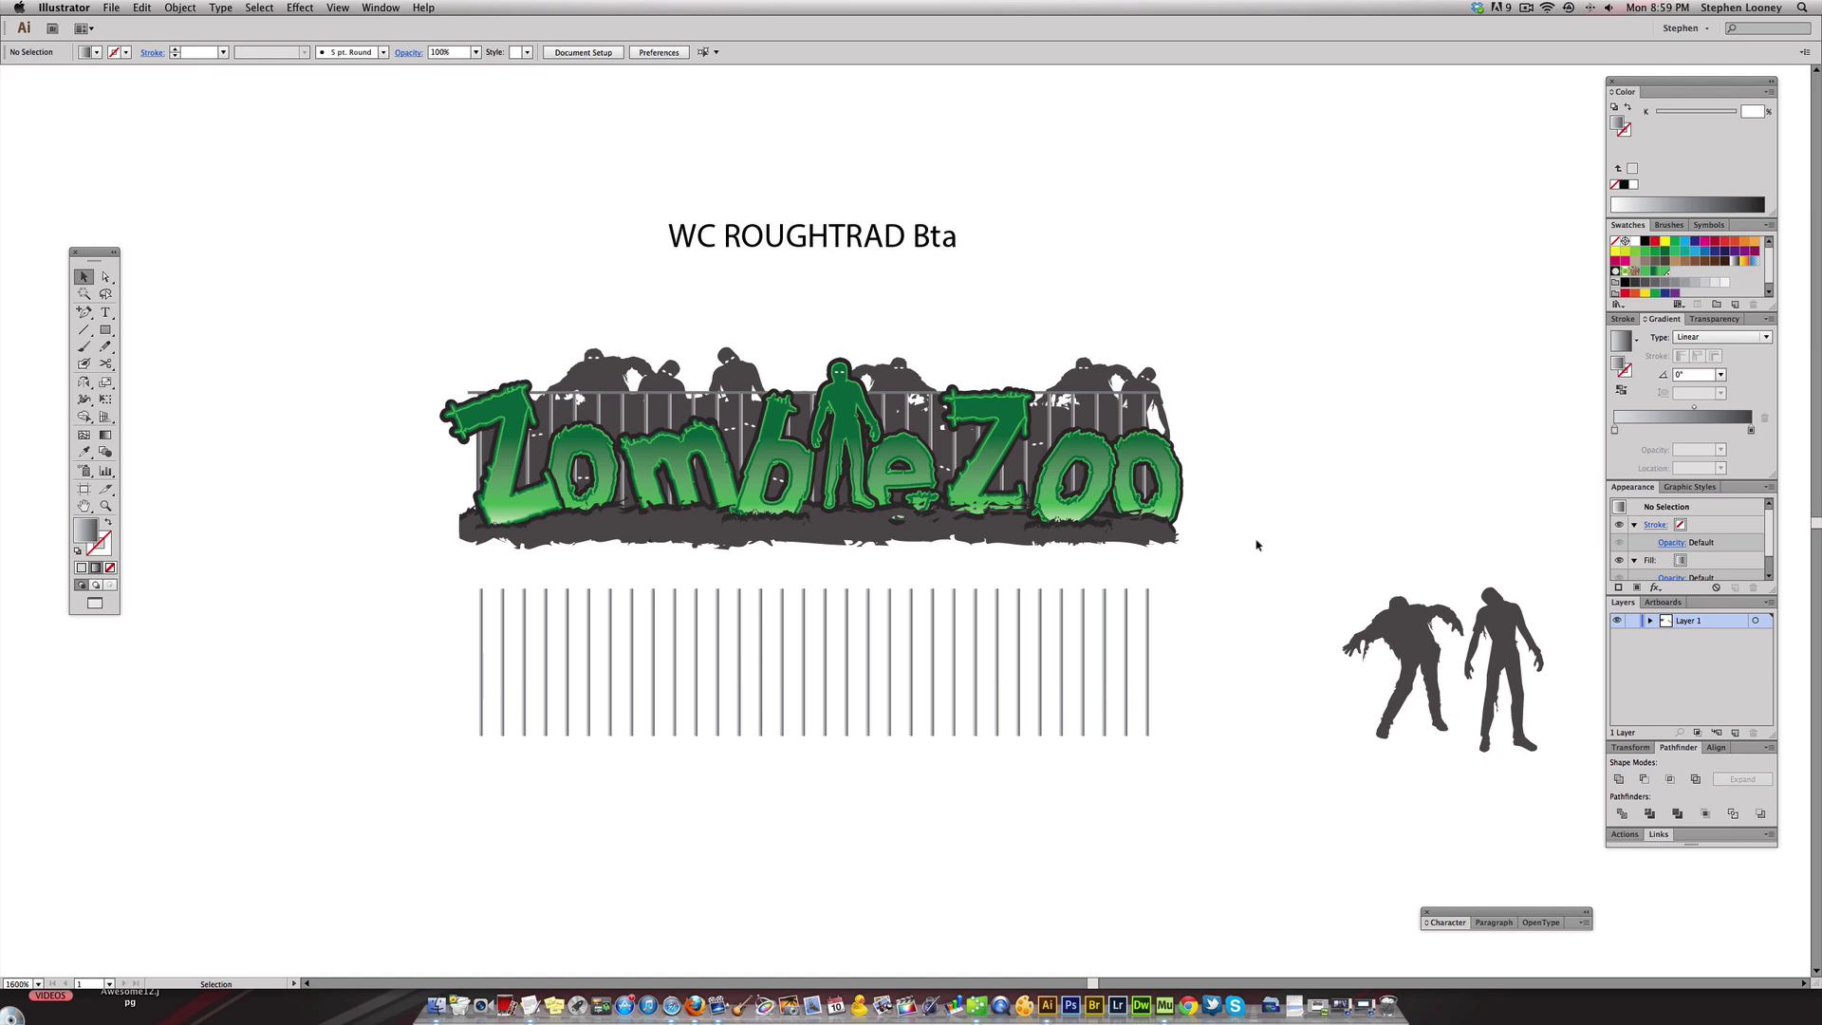
drag(1173, 605, 1122, 624)
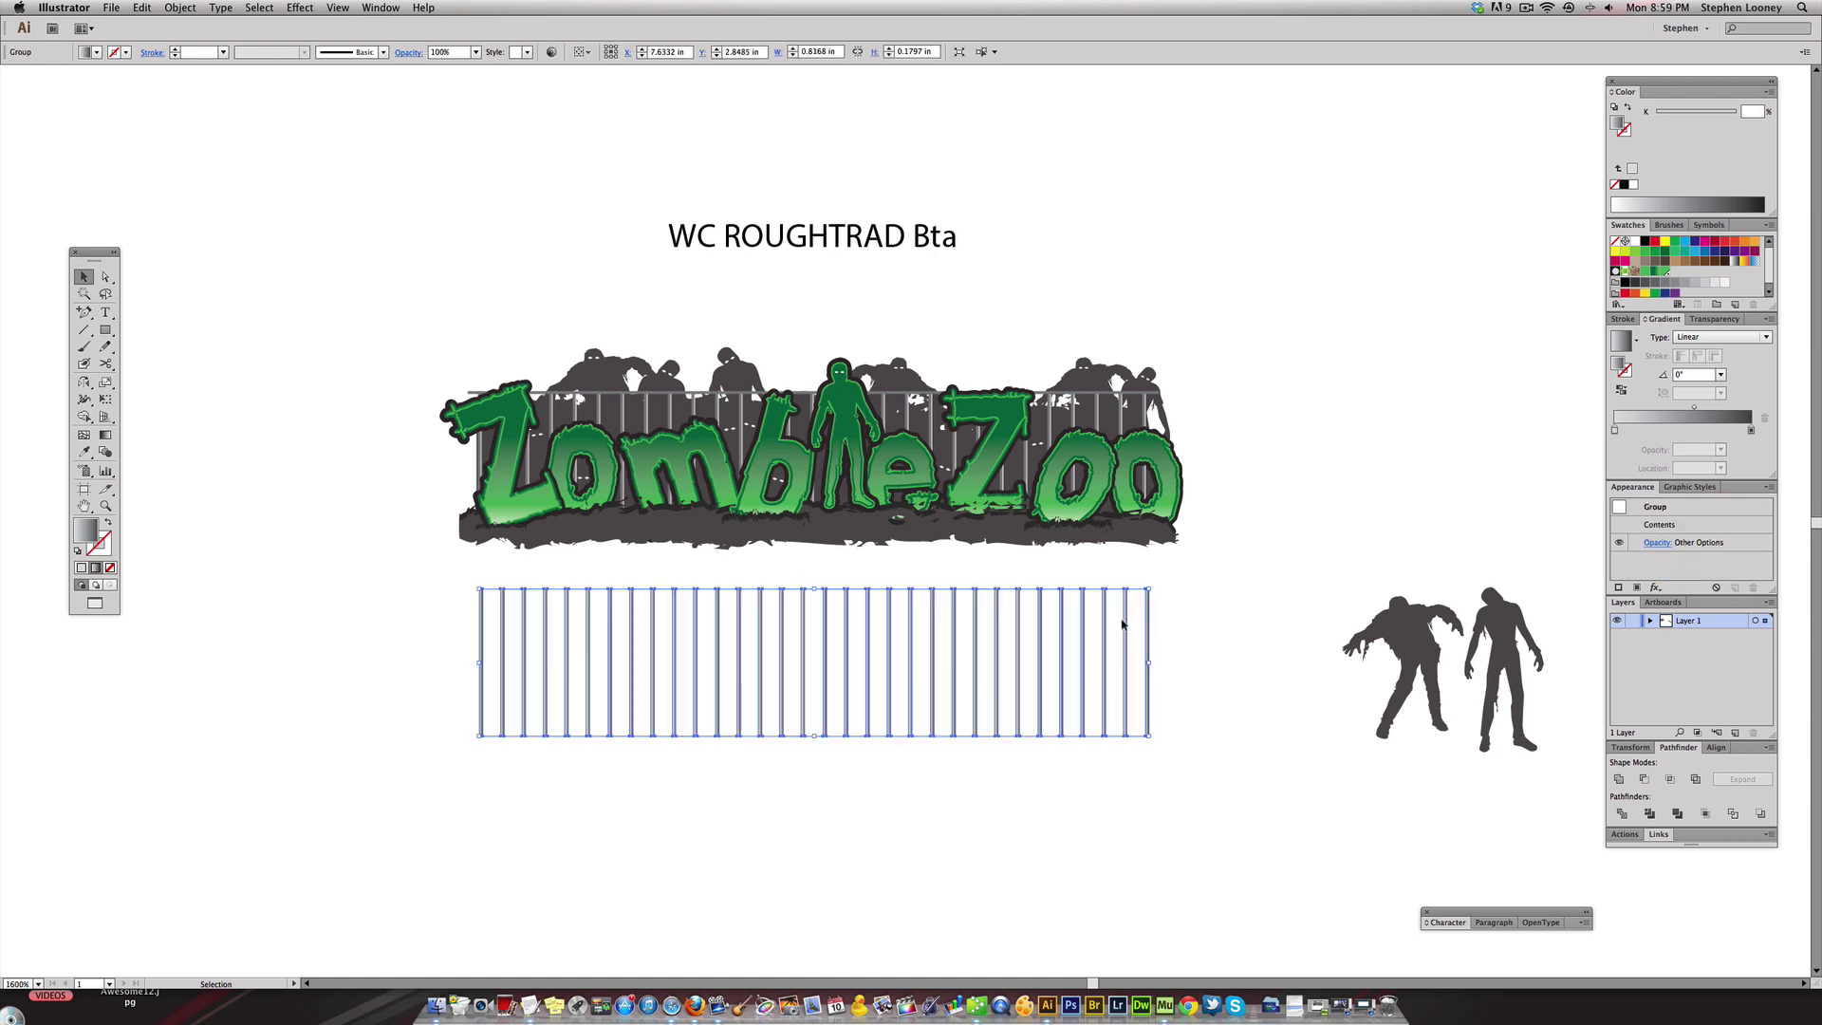
click(1186, 608)
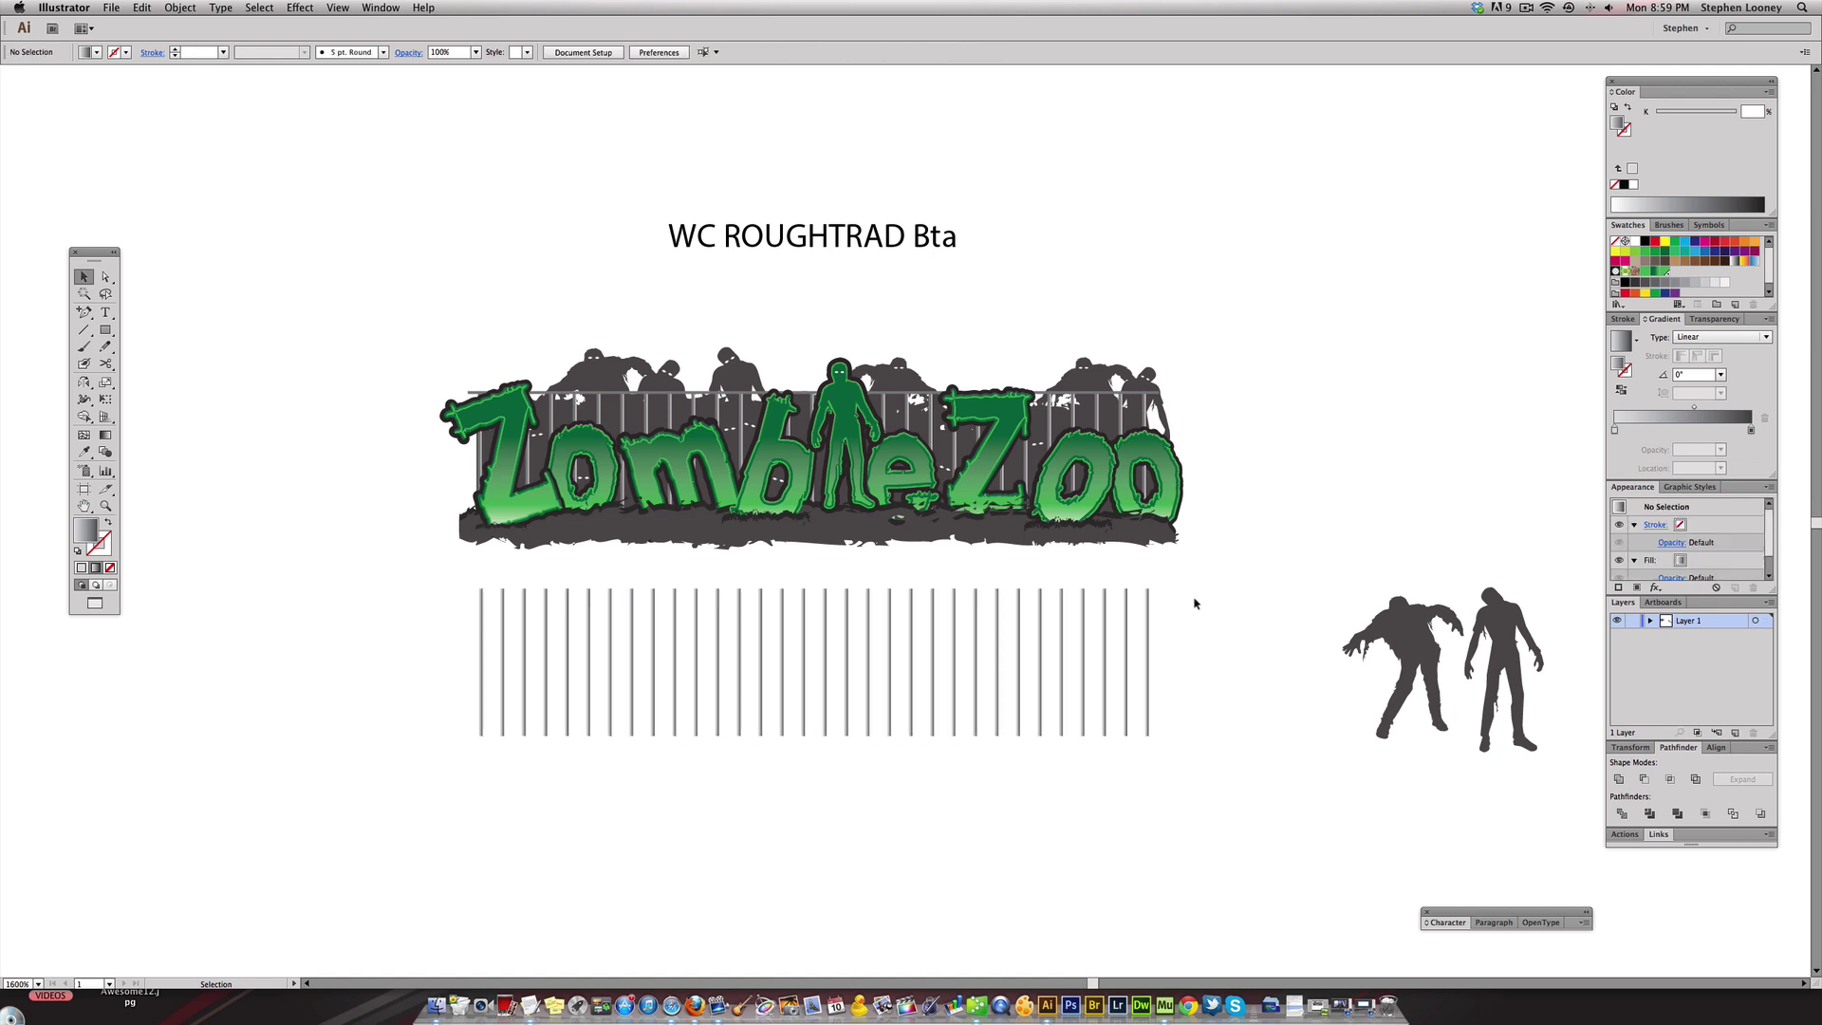
drag(1194, 604, 1128, 647)
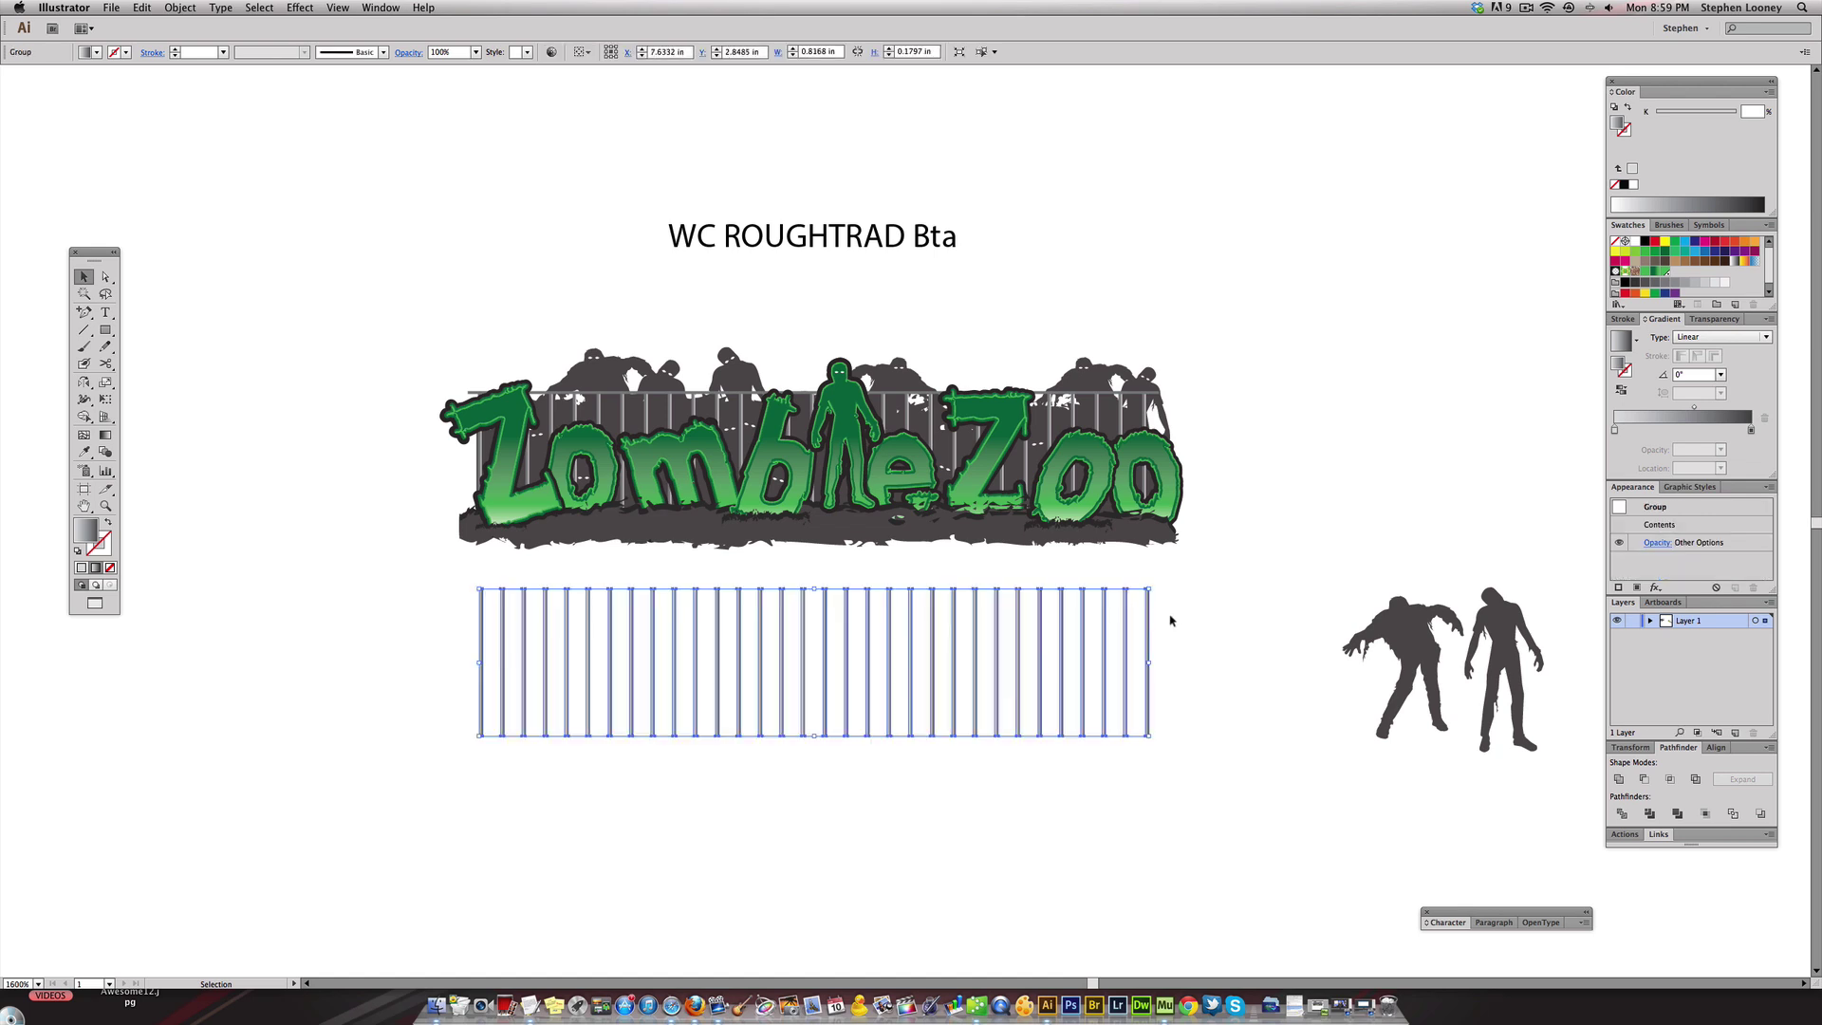
click(638, 577)
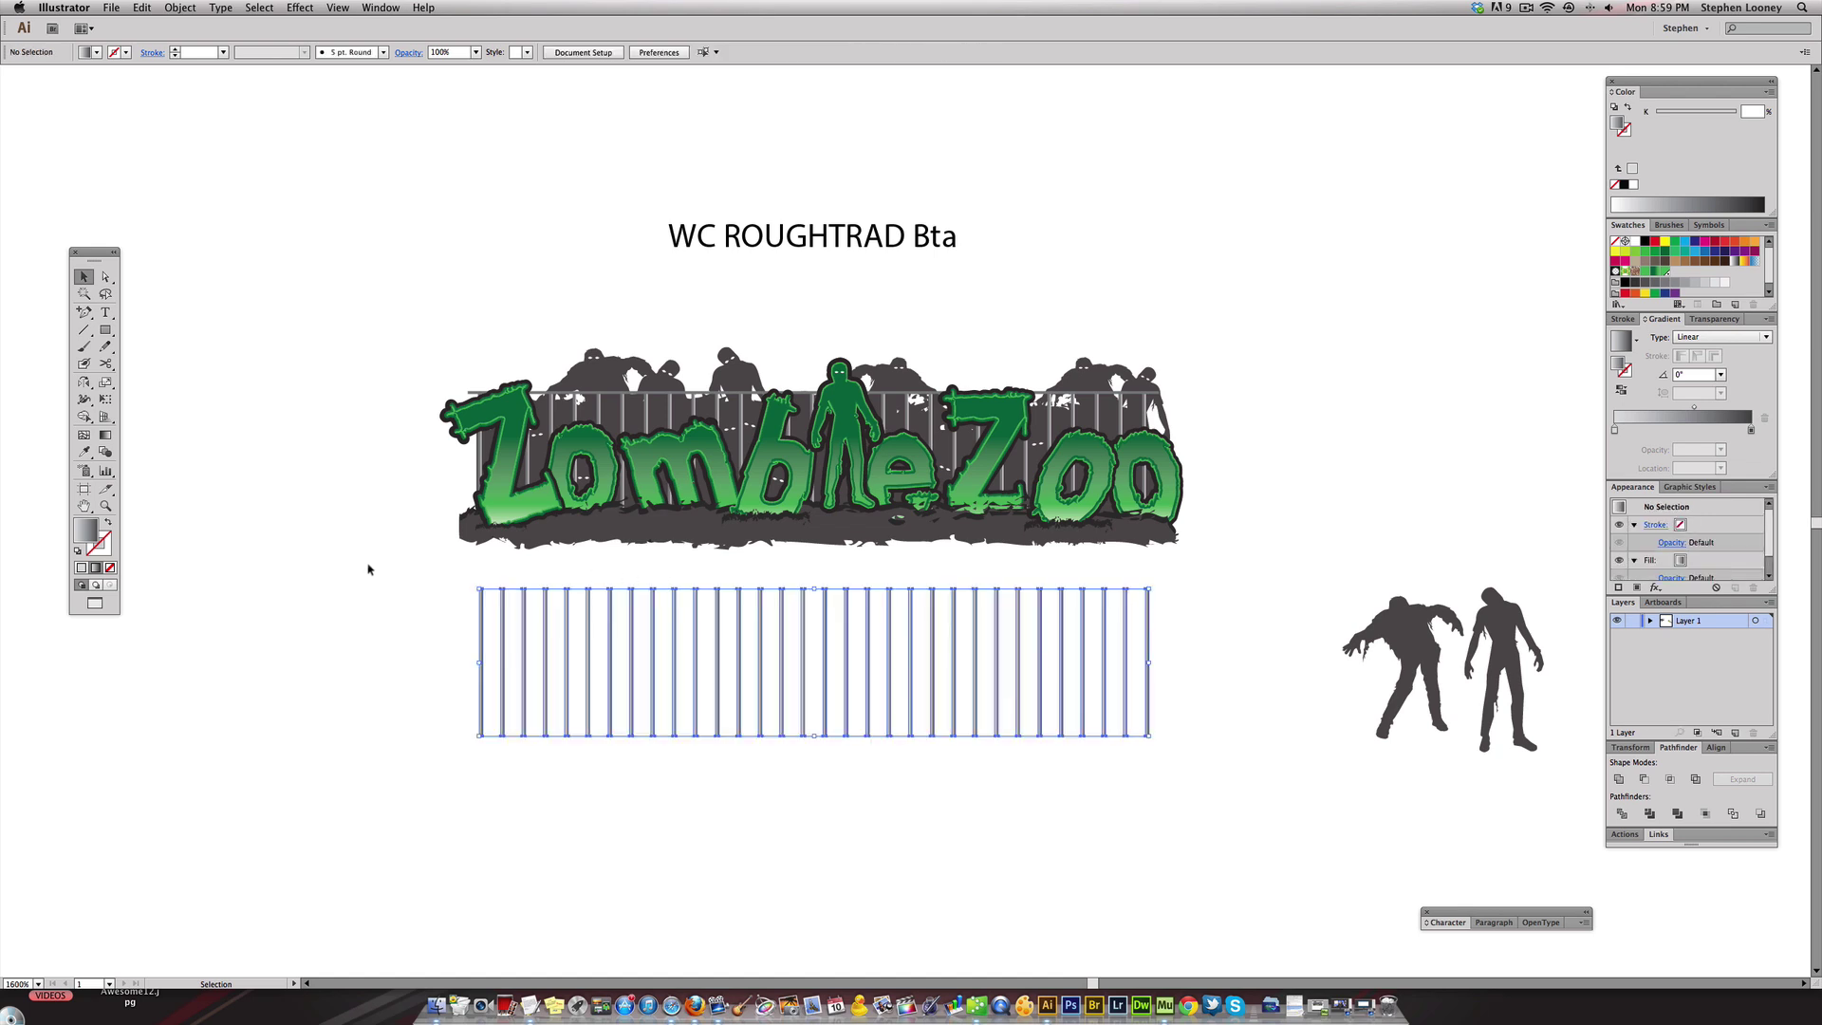
- Draw a thin horizontal rail about 0.86 by 0.004 in across the tops of the fence bars
click(106, 330)
drag(460, 585, 1168, 587)
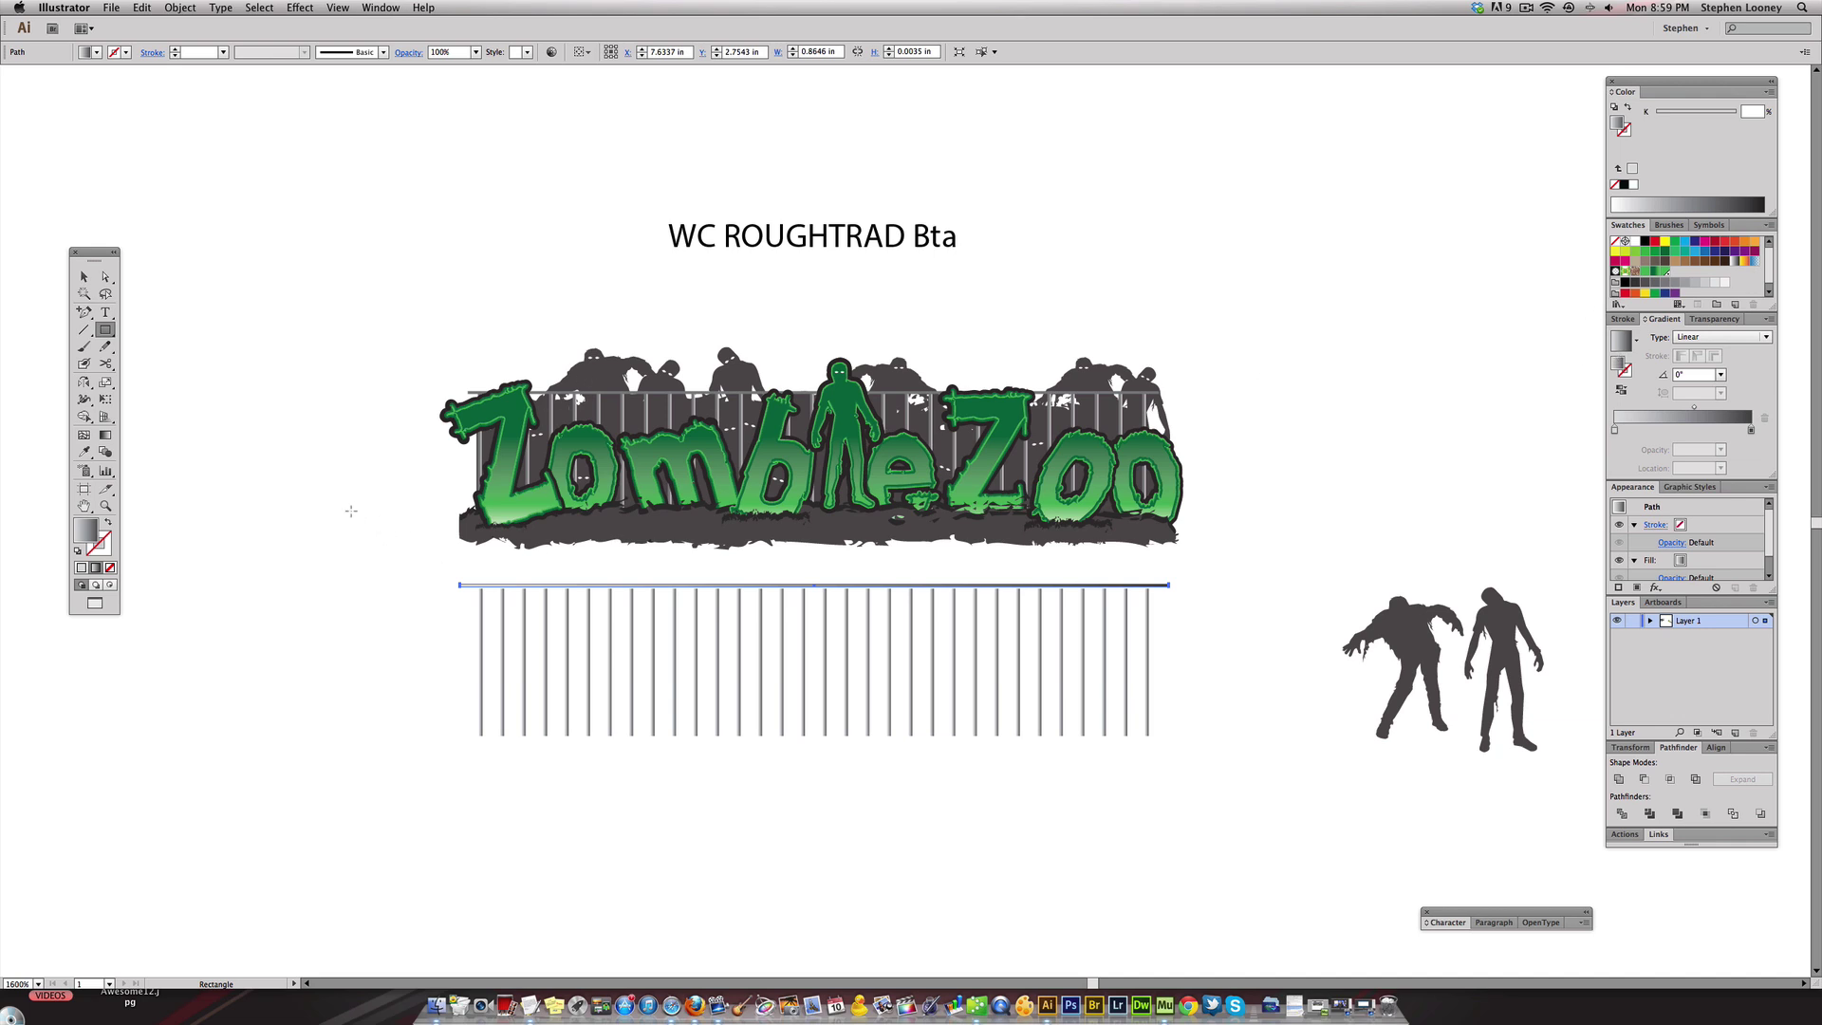
- Turn the horizontal rail's gradient to -90° so it runs vertically across the rail's thickness, and clear the selection
key(x)
key(g)
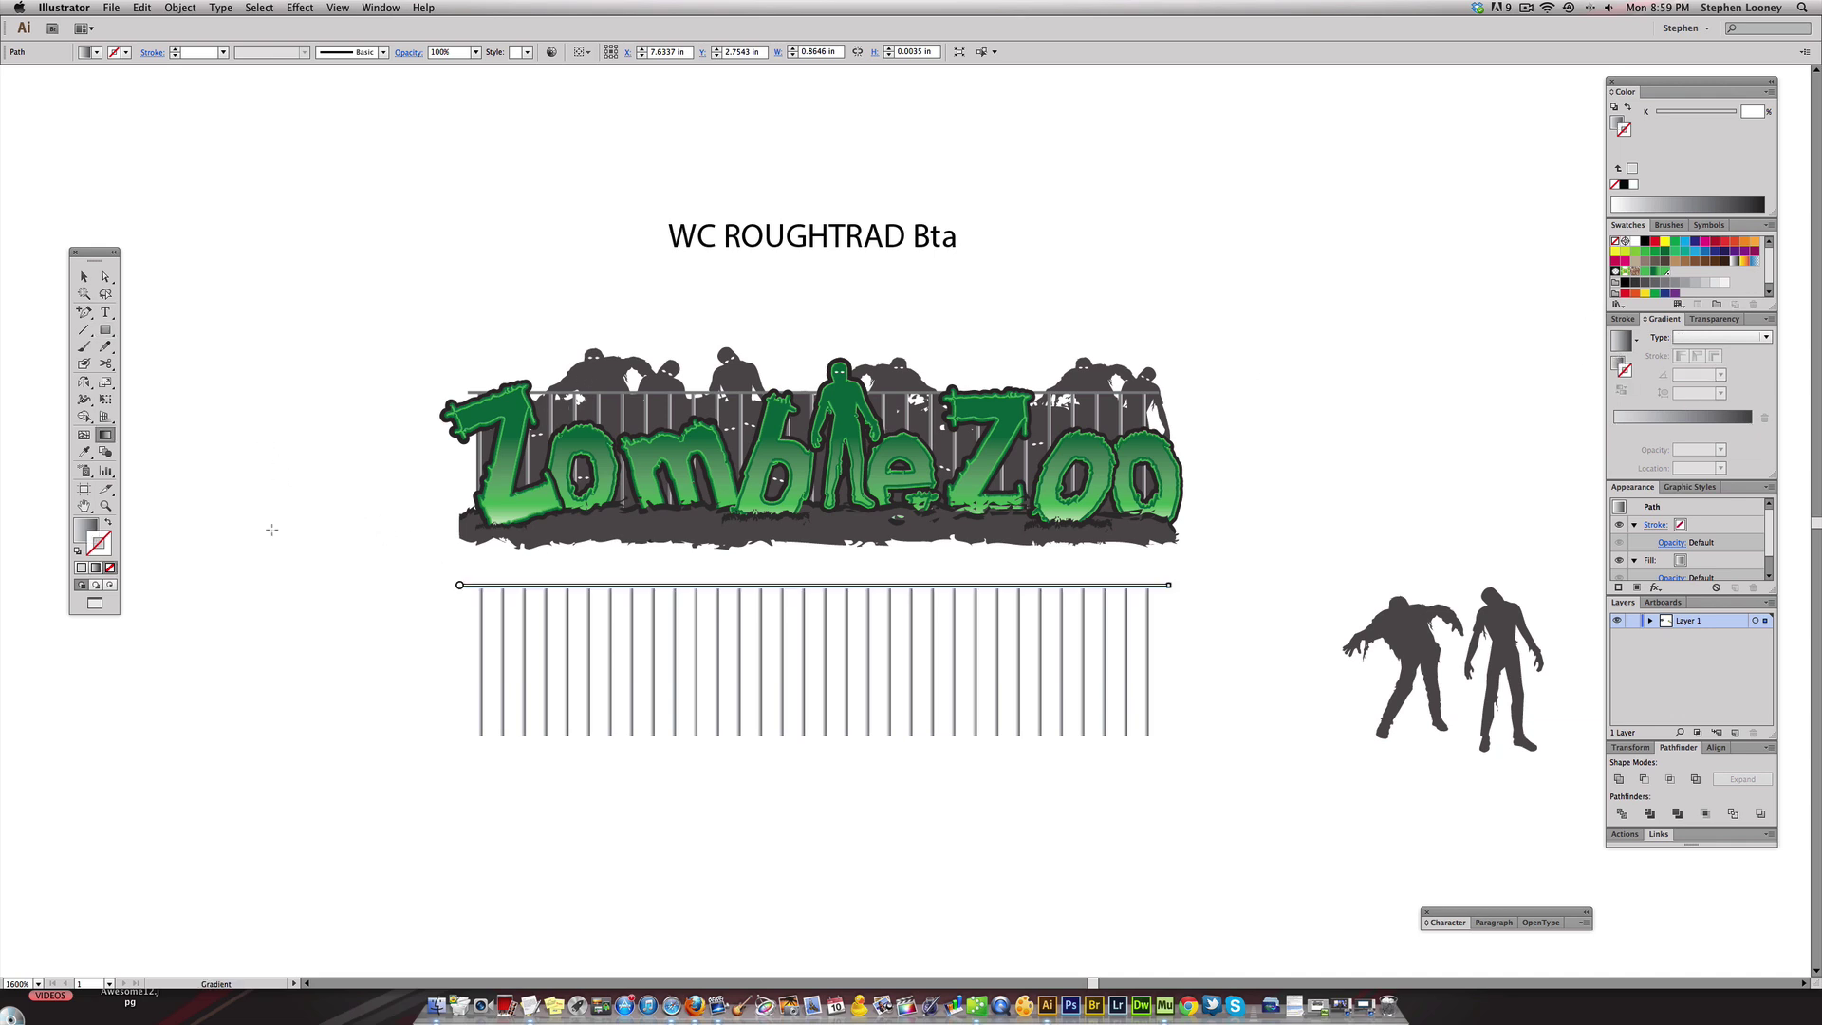
scroll(330, 845, down, 1)
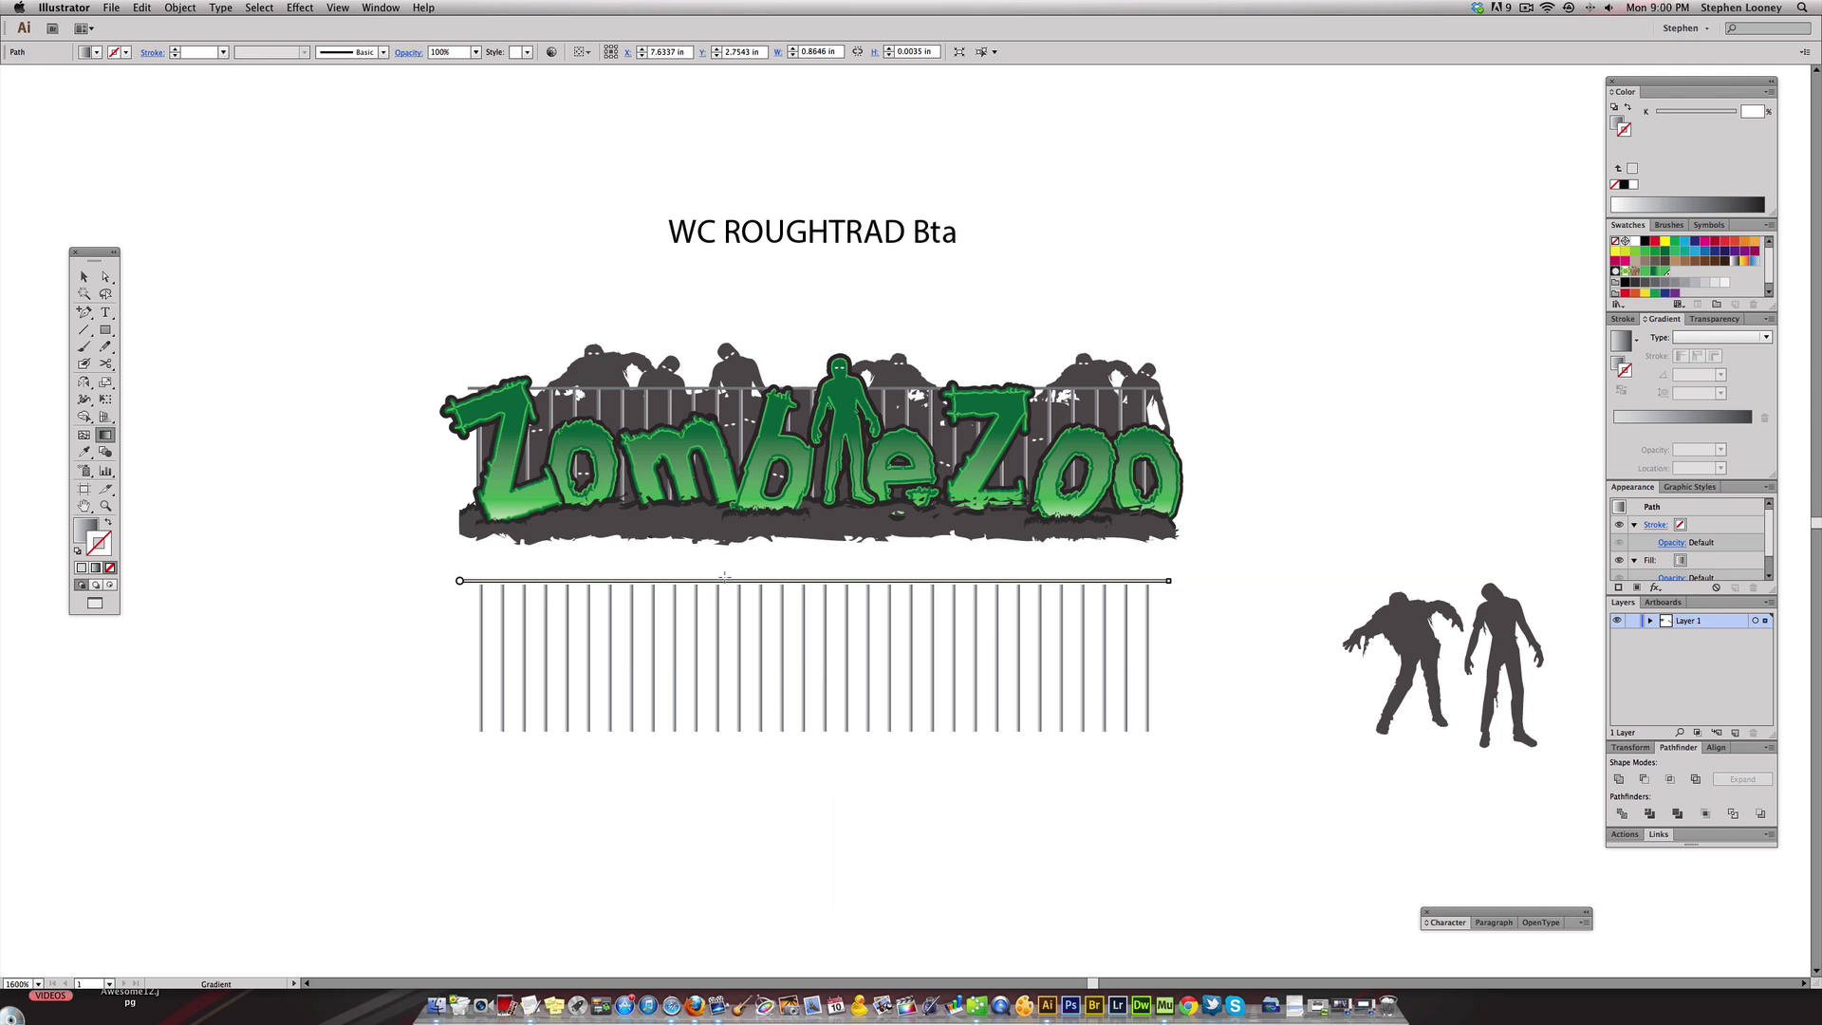
key(z)
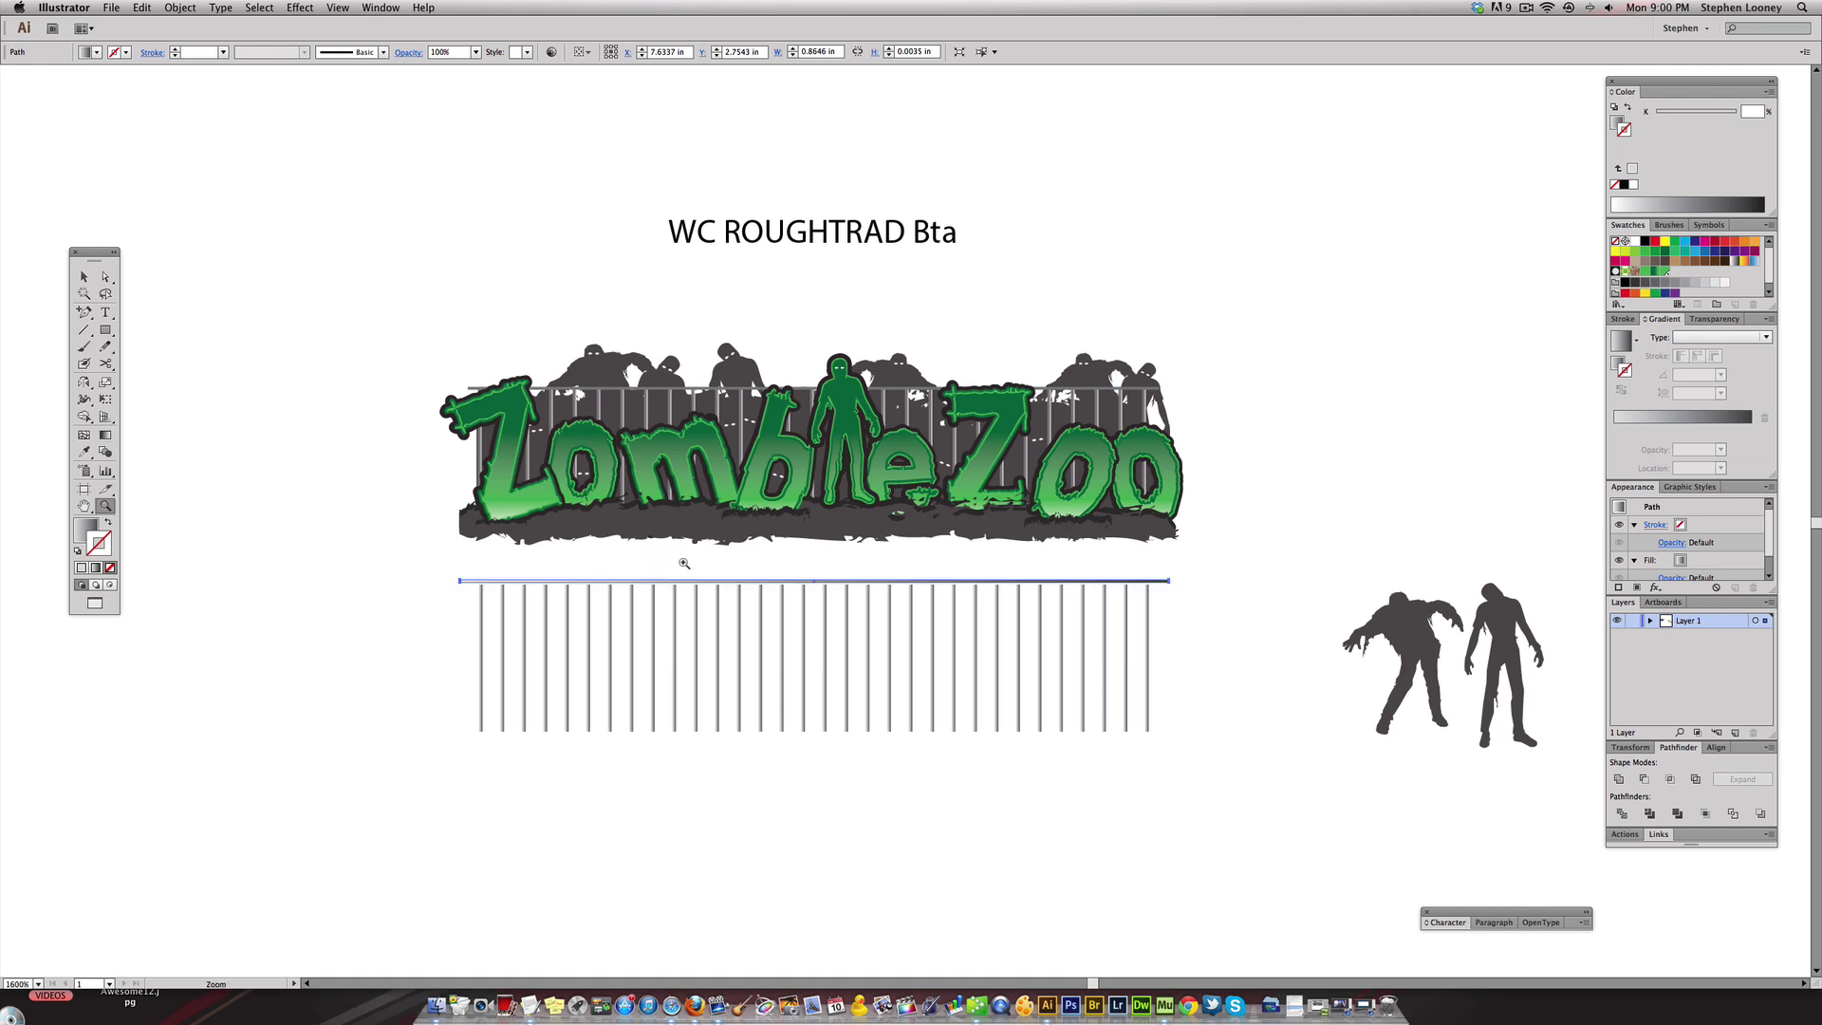
key(period)
key(g)
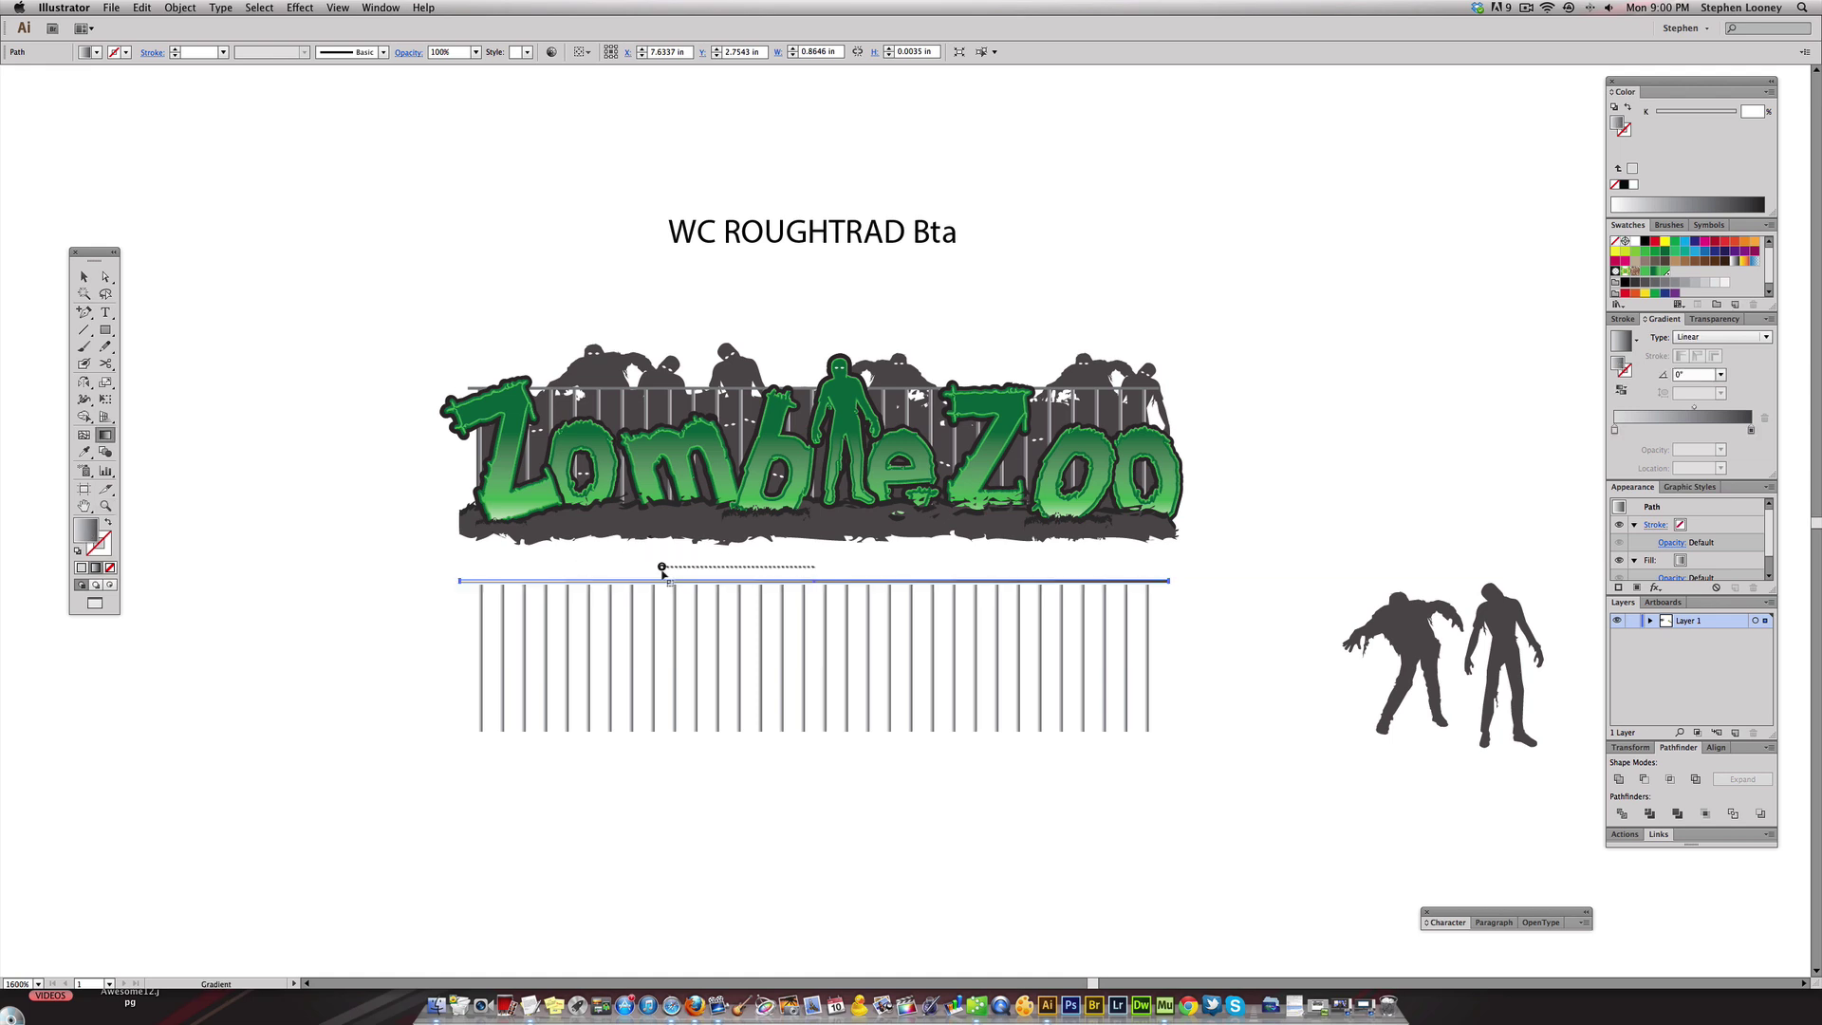
drag(662, 567, 657, 589)
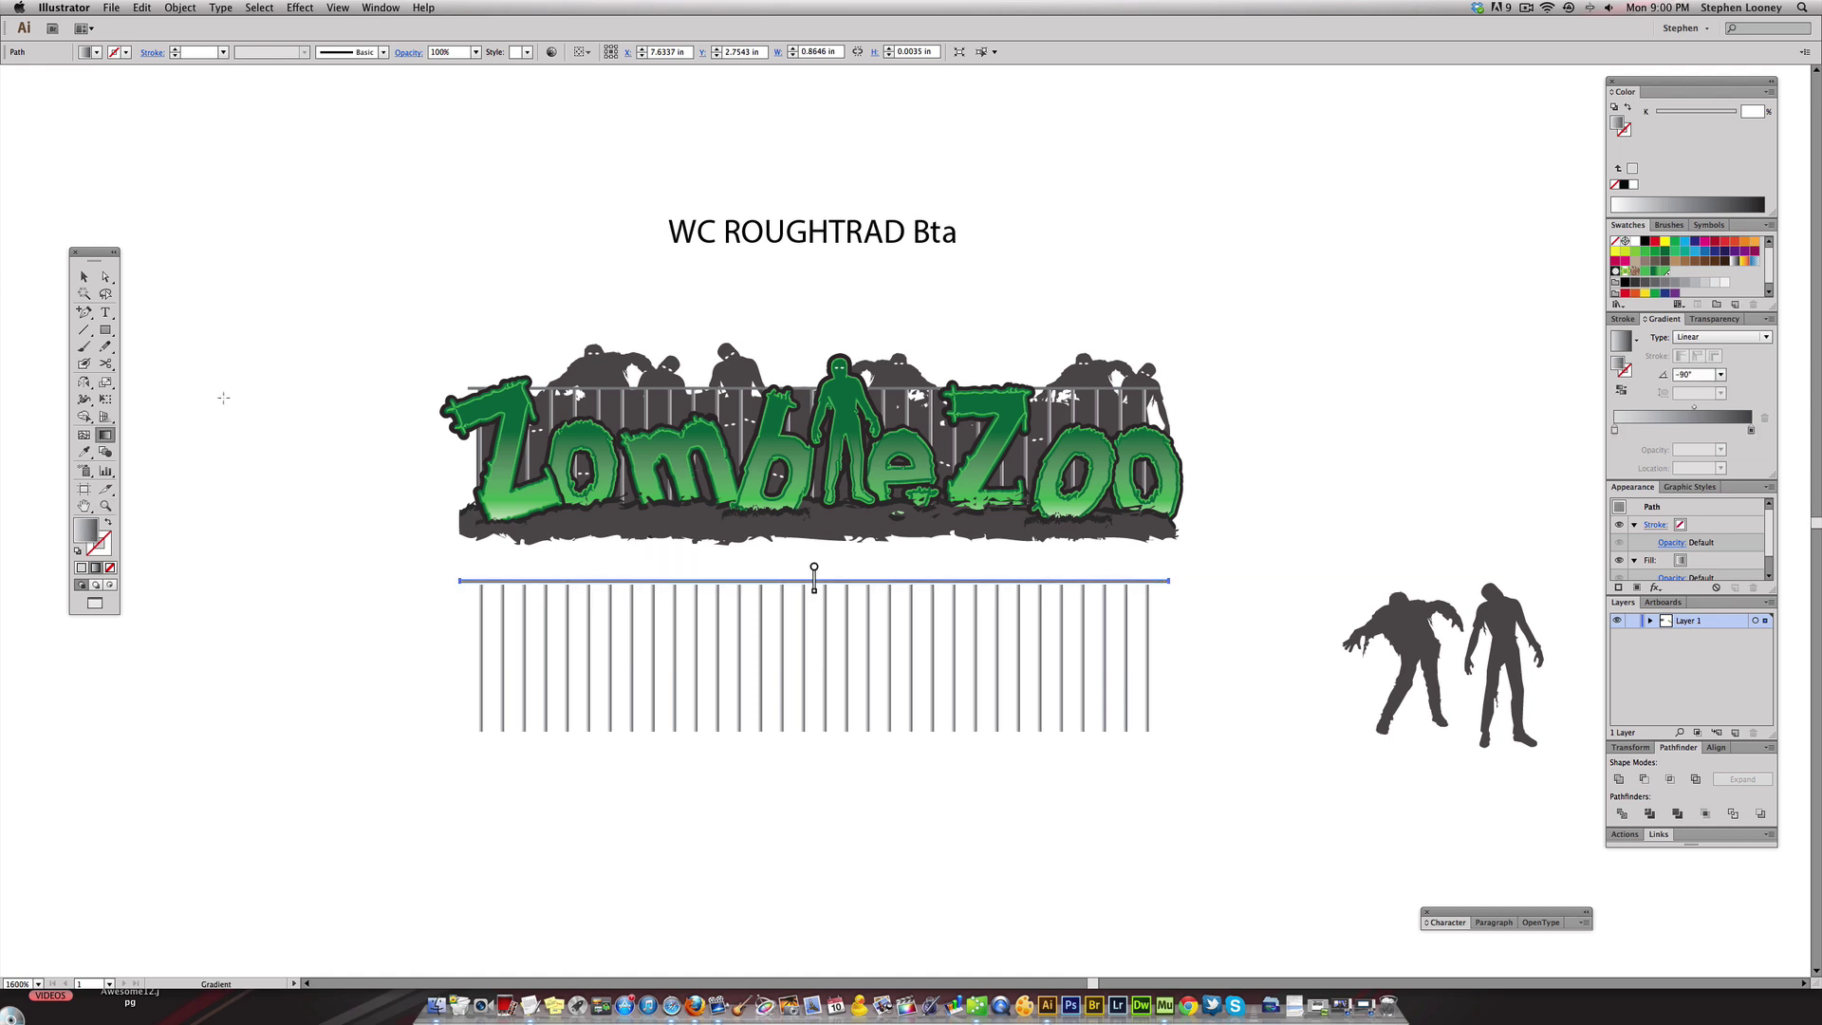
key(v)
key(super+shift+a)
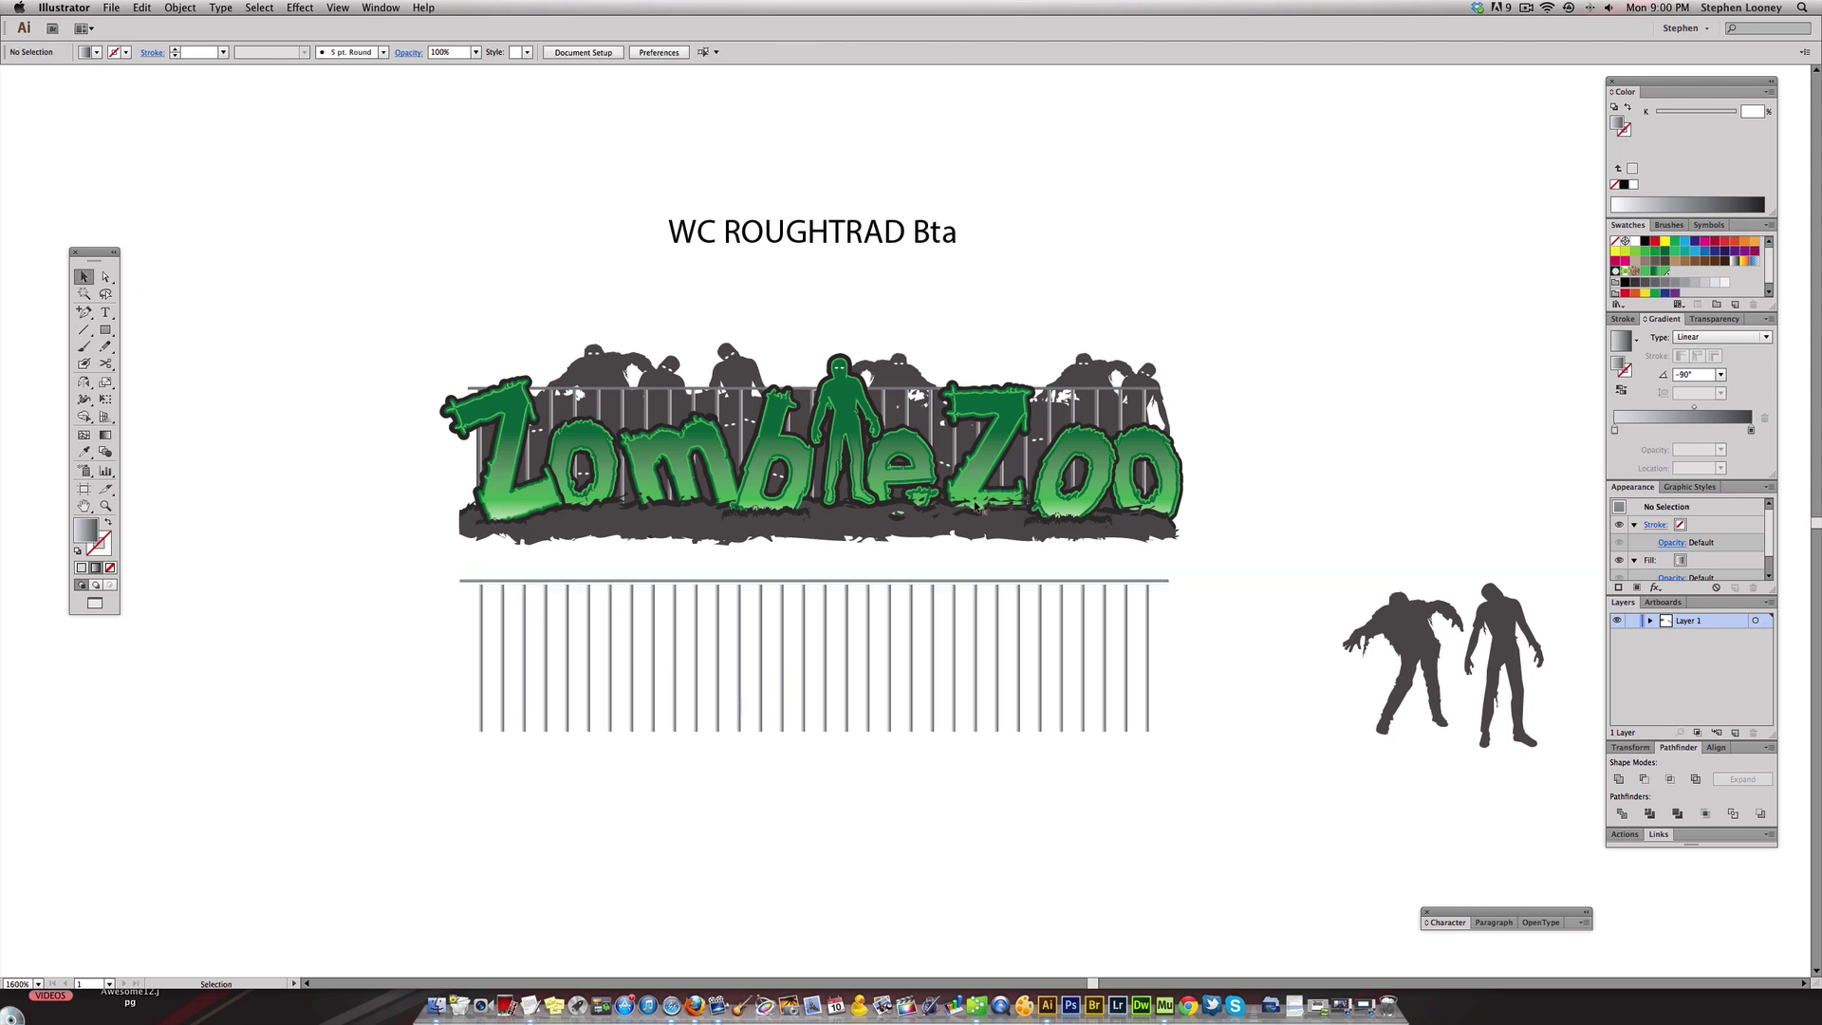
- Lower the horizontal rail slightly onto the tops of the bars and group it with all the fence bars
click(675, 586)
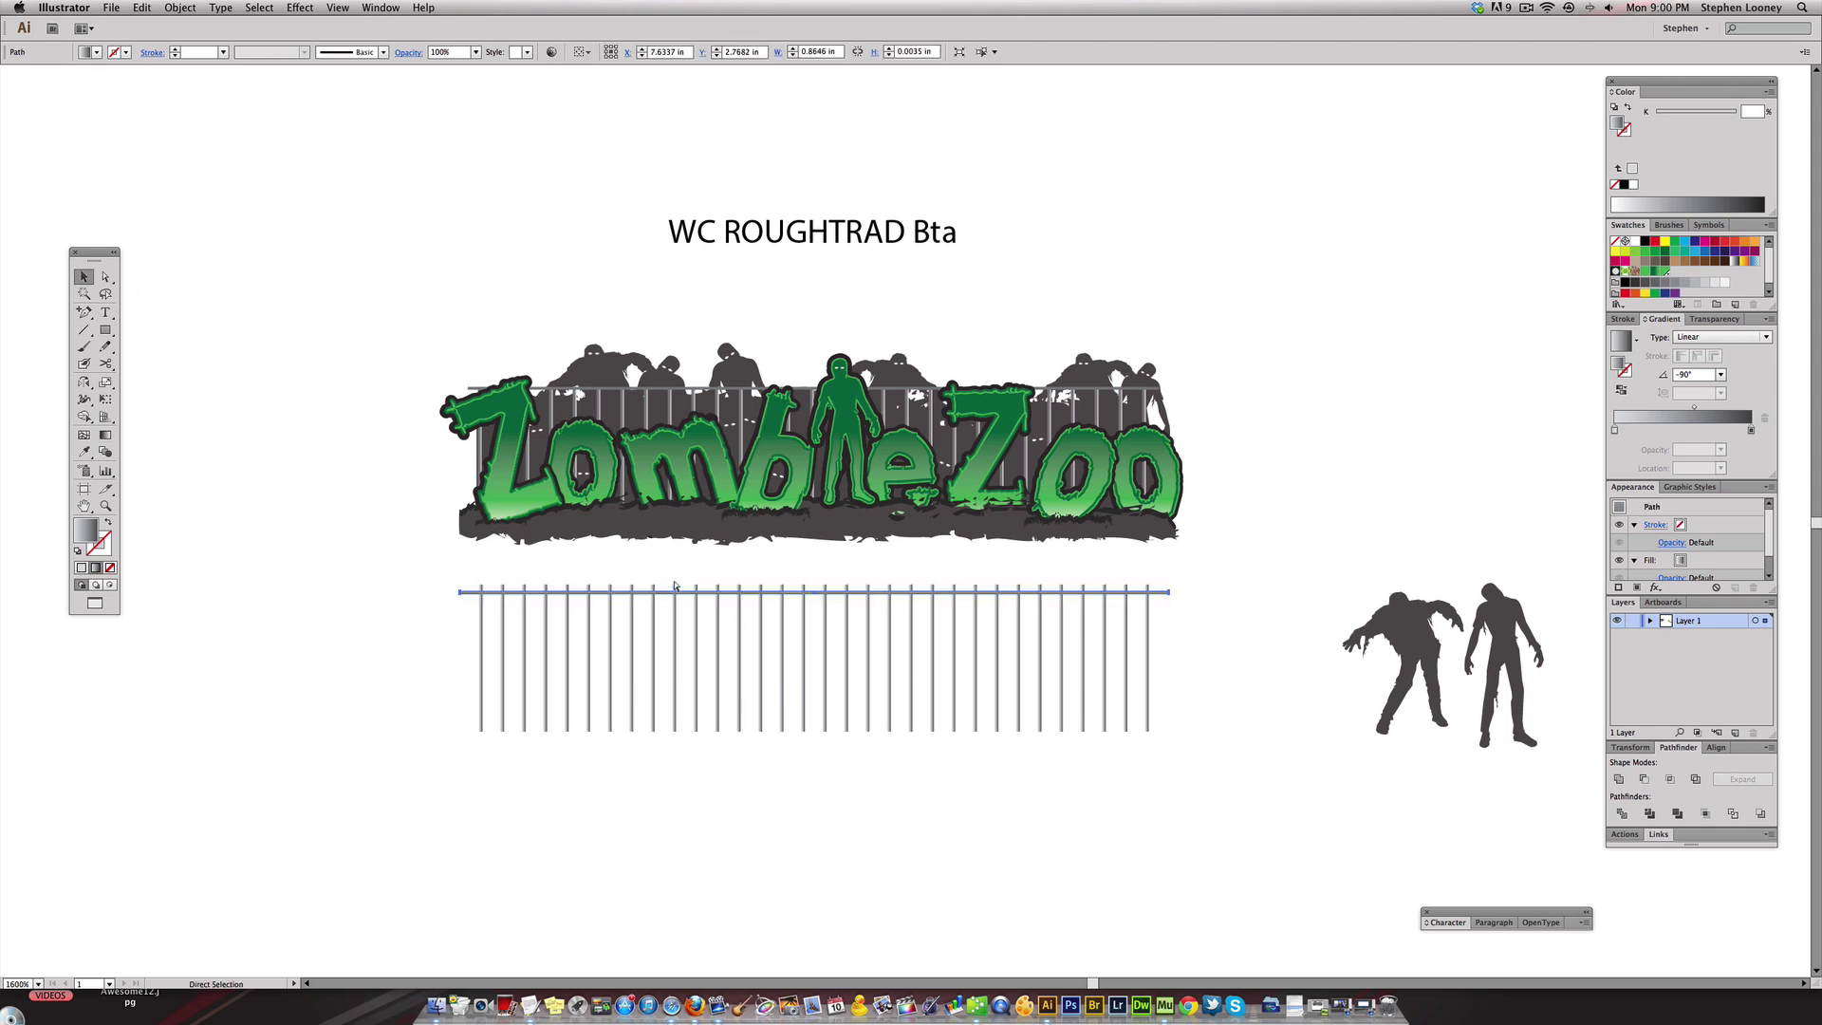
drag(665, 585, 665, 588)
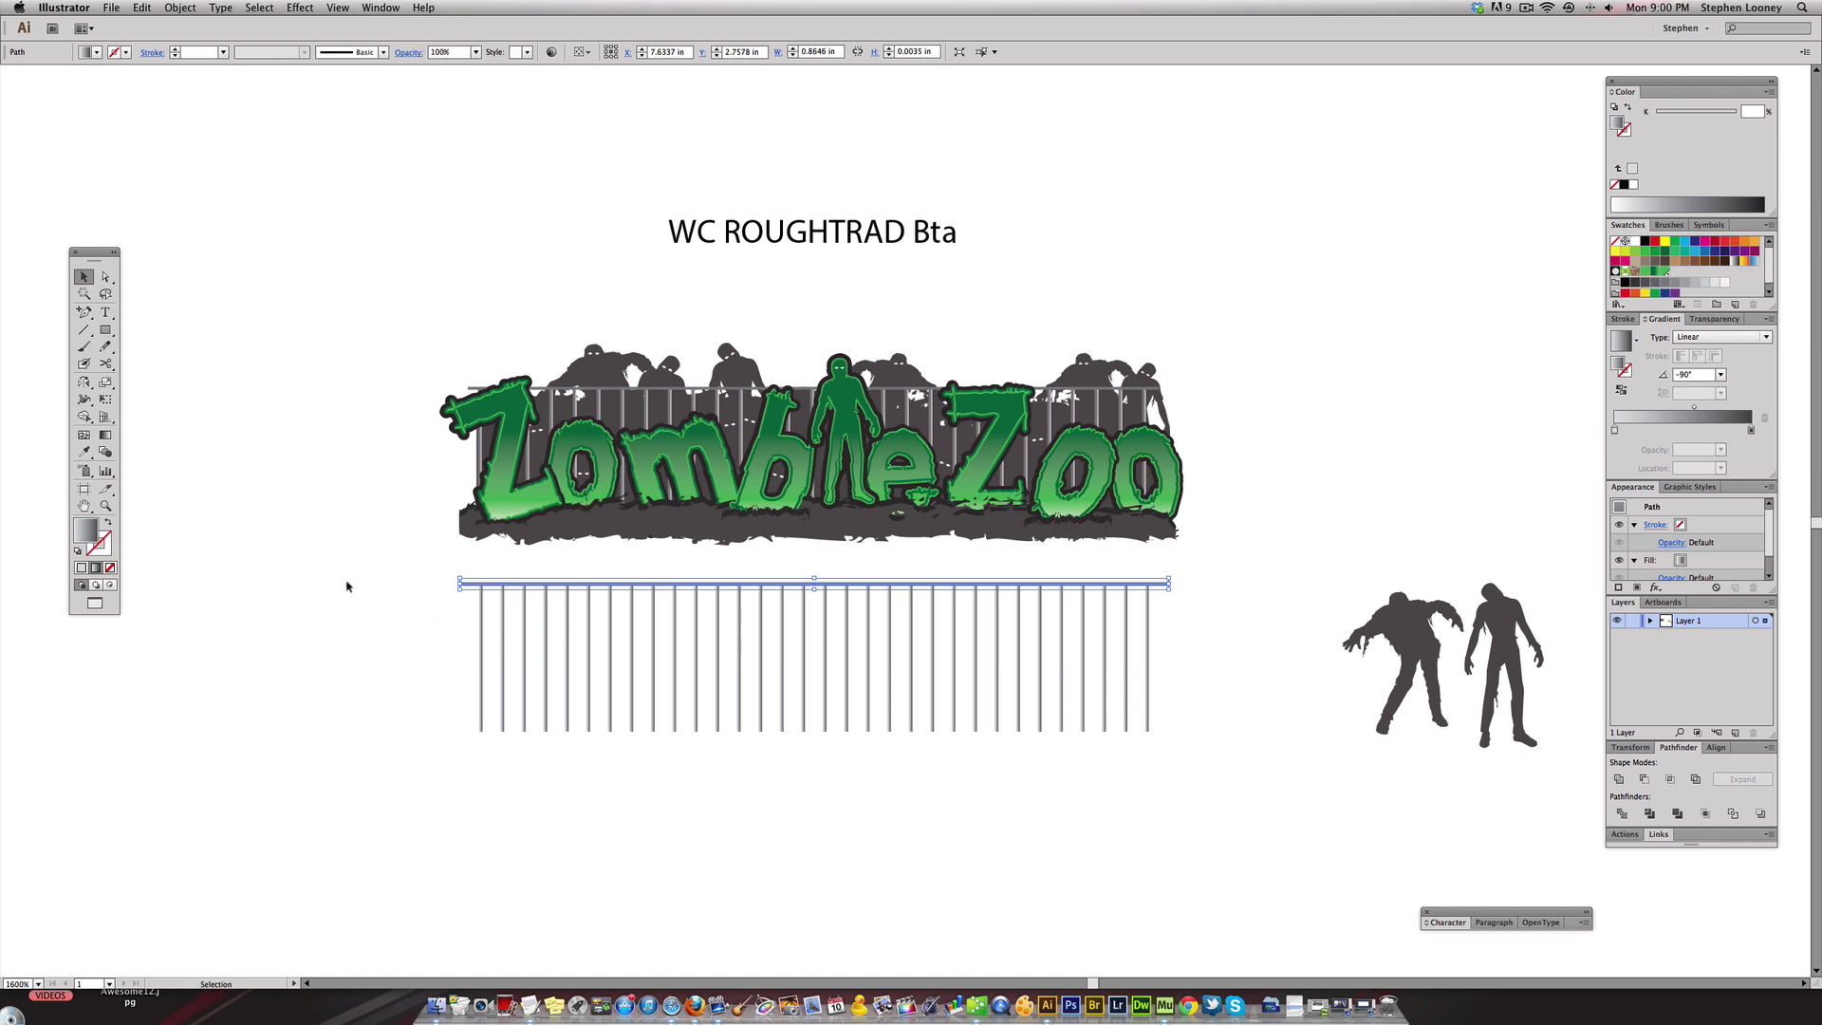
drag(352, 567, 1232, 794)
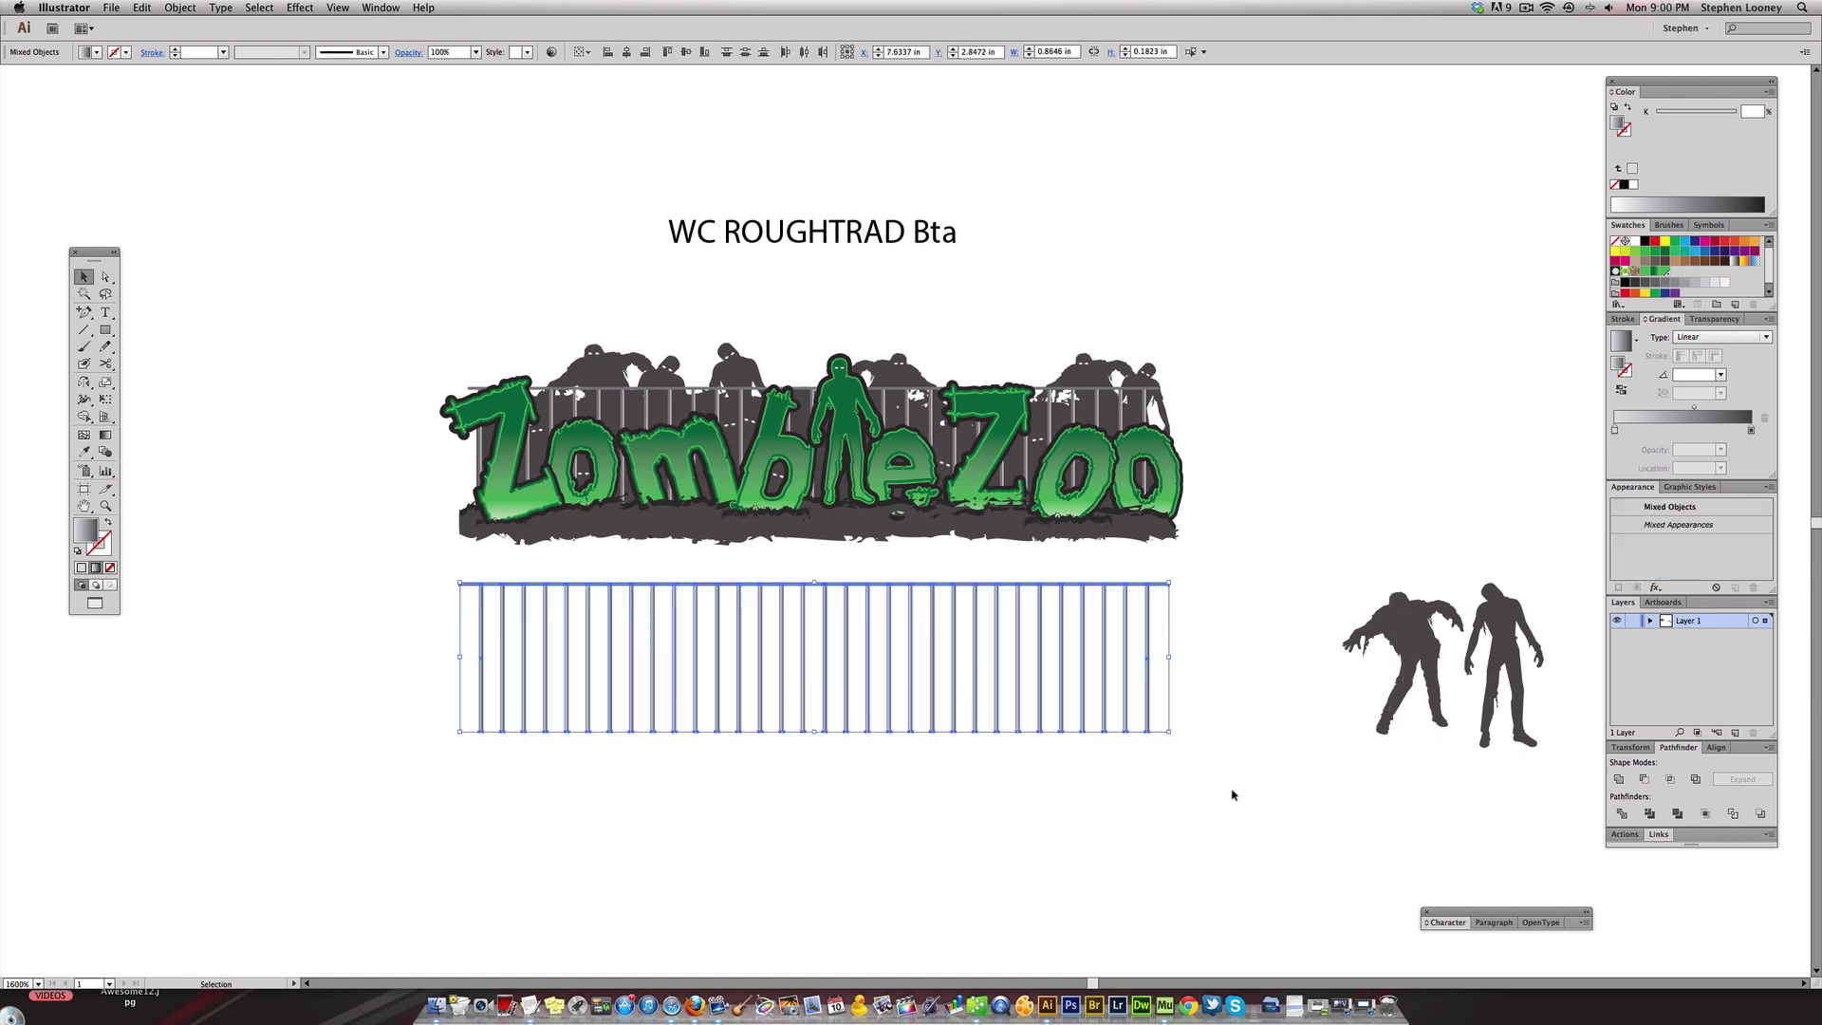
key(super+g)
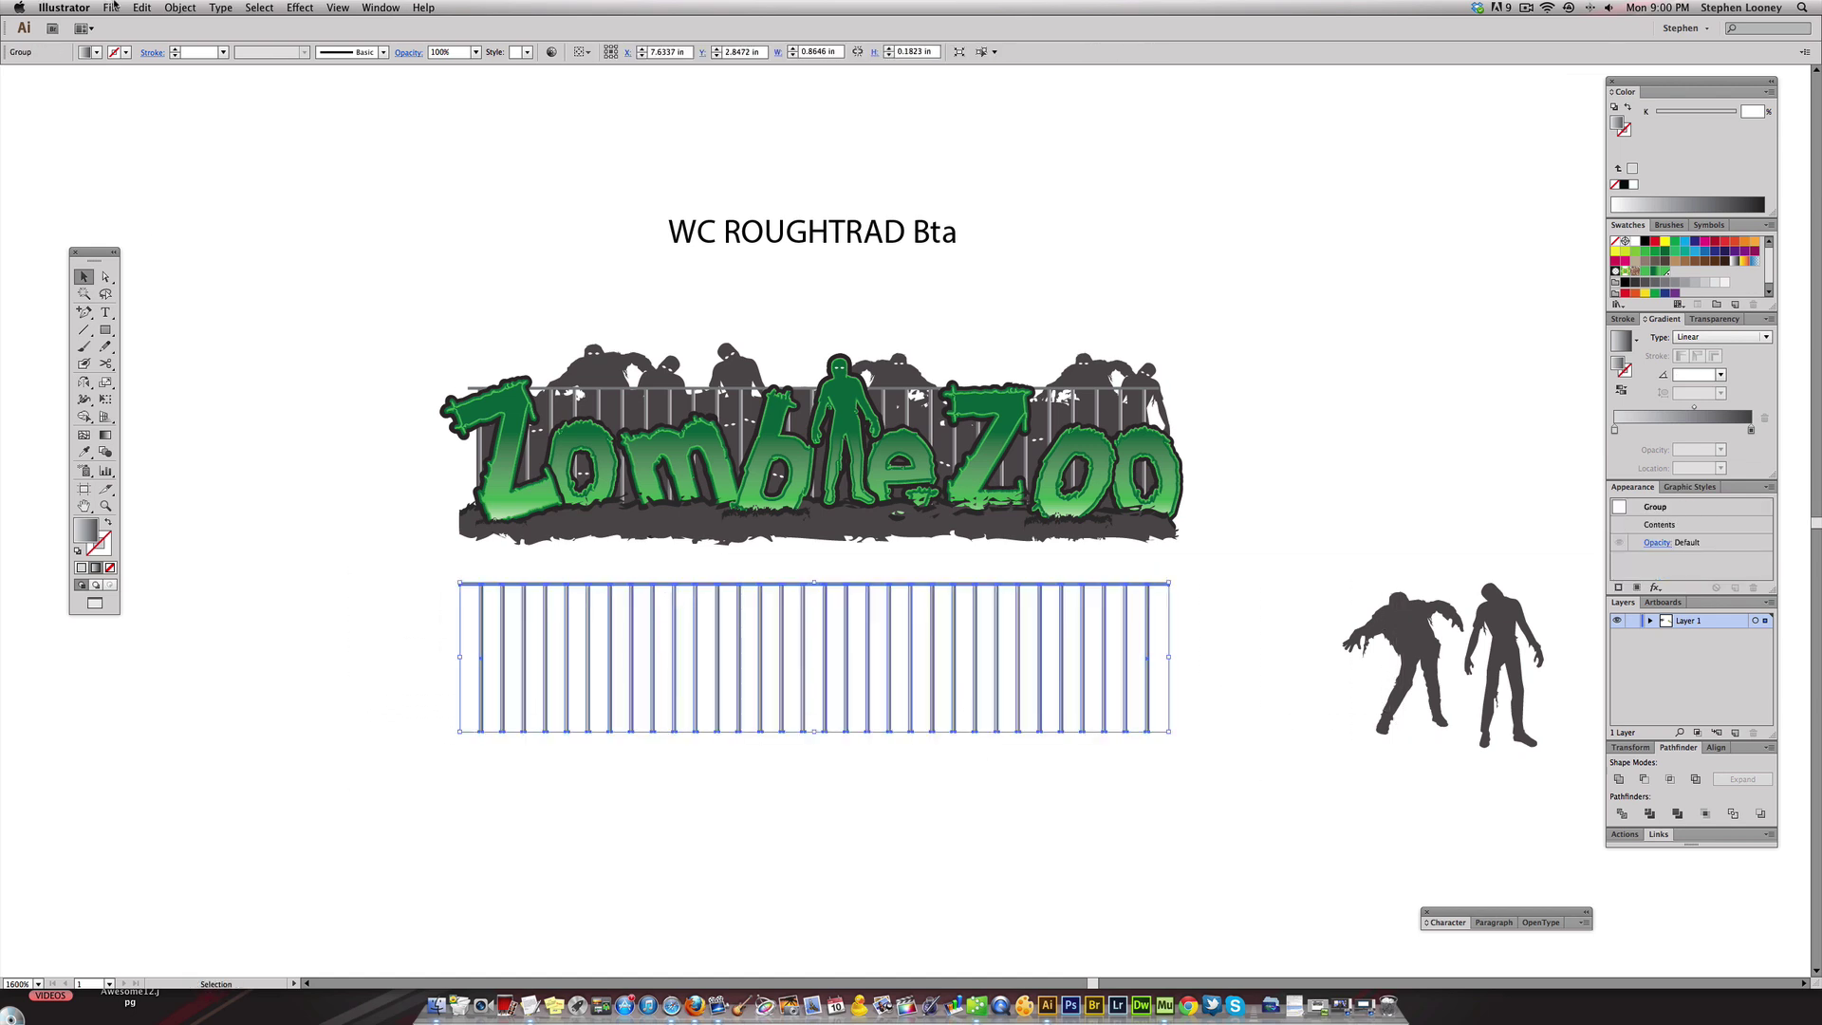
click(180, 8)
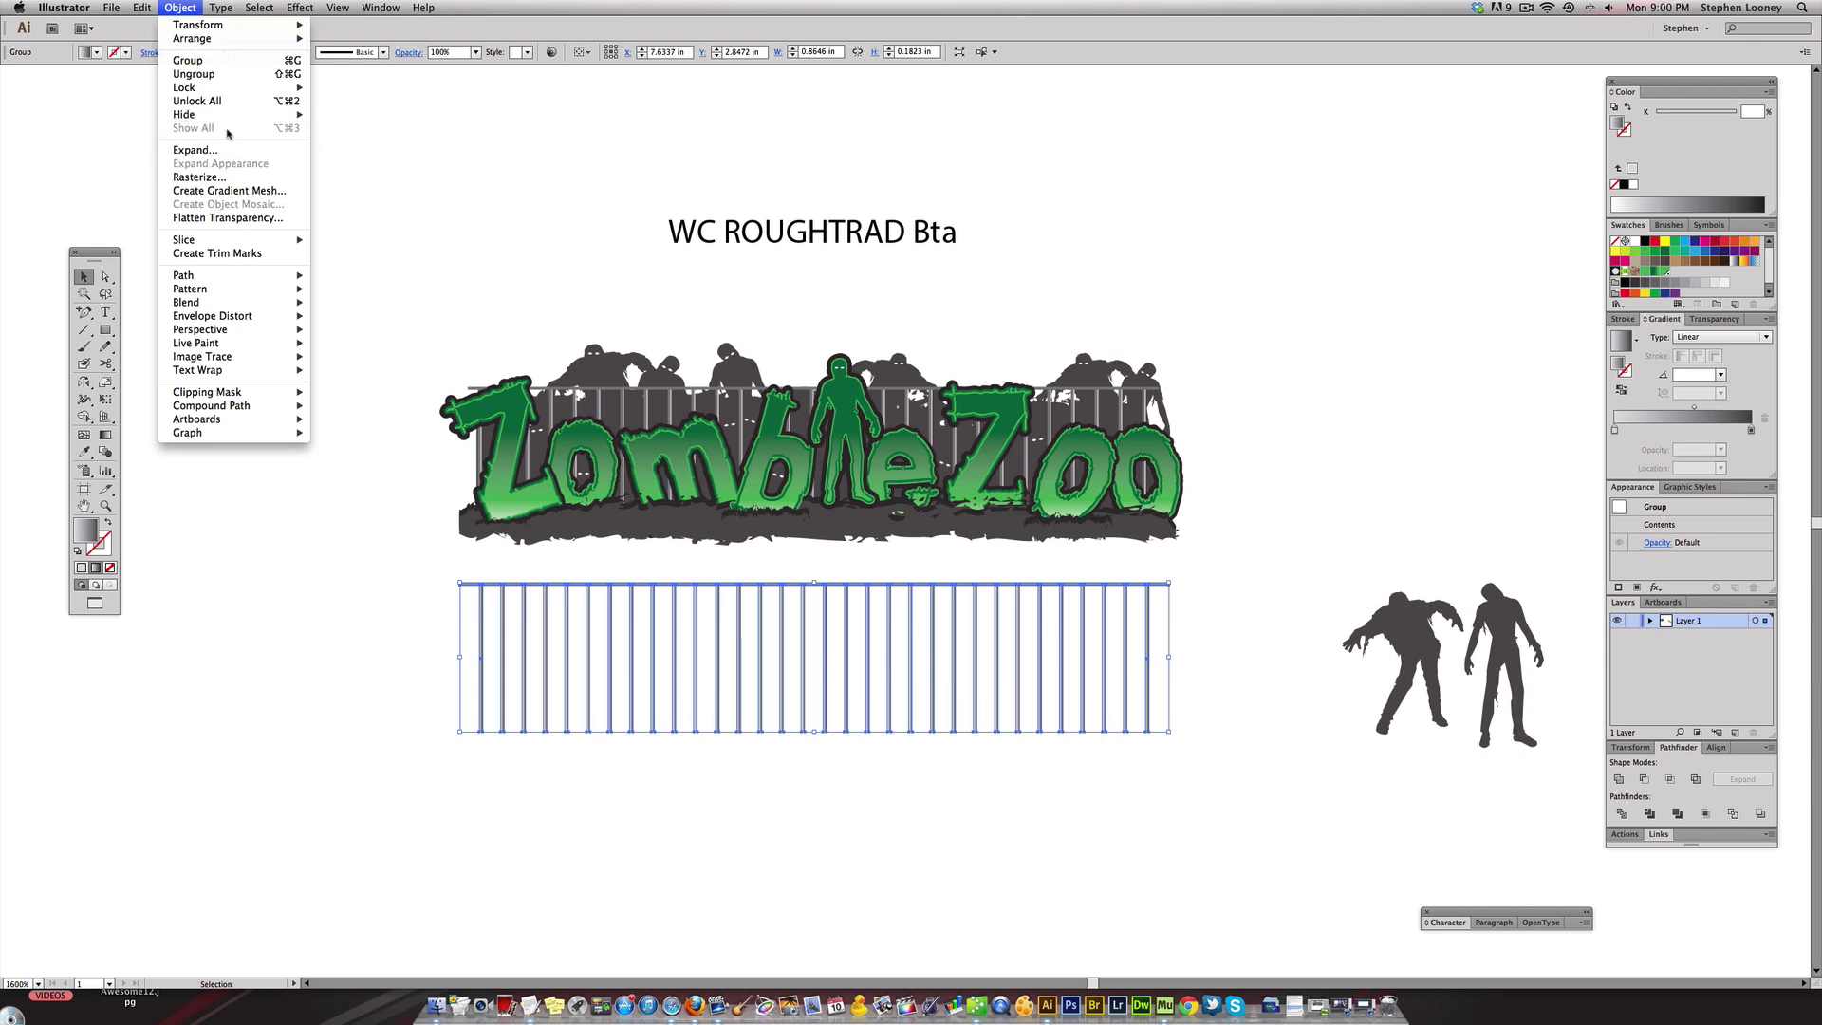
click(630, 731)
click(256, 671)
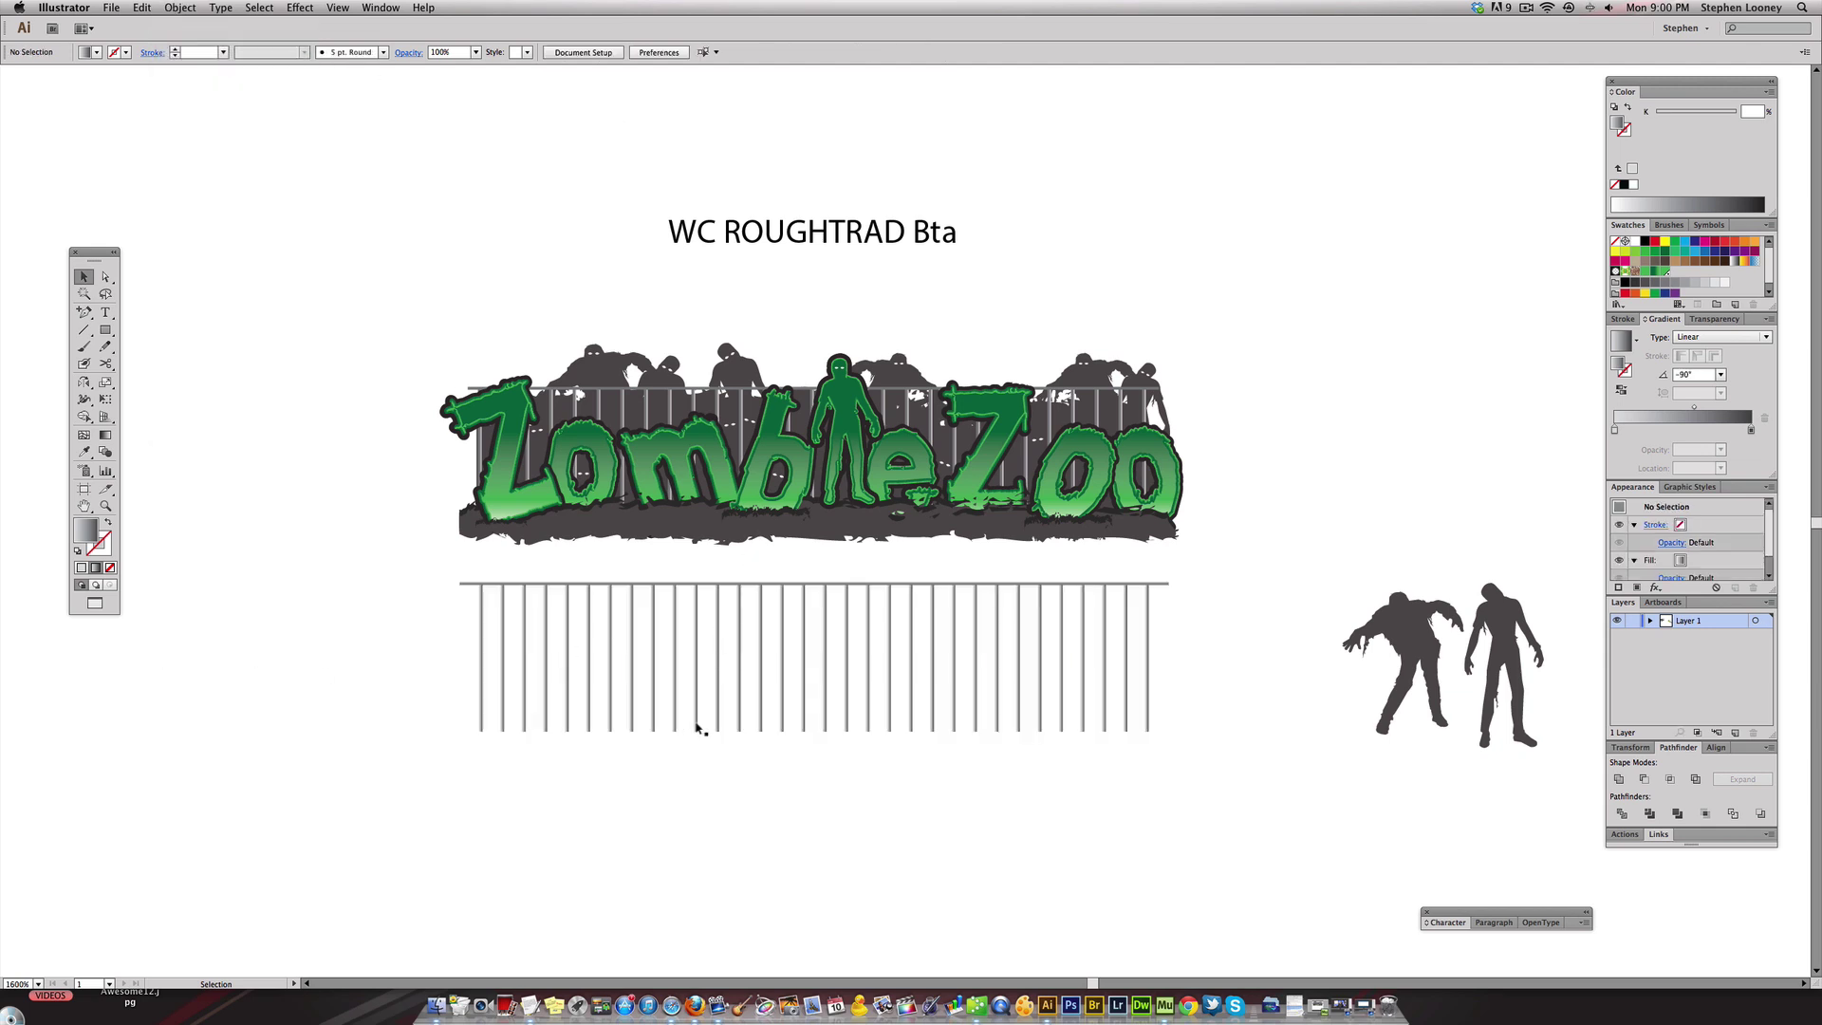
drag(698, 729, 517, 232)
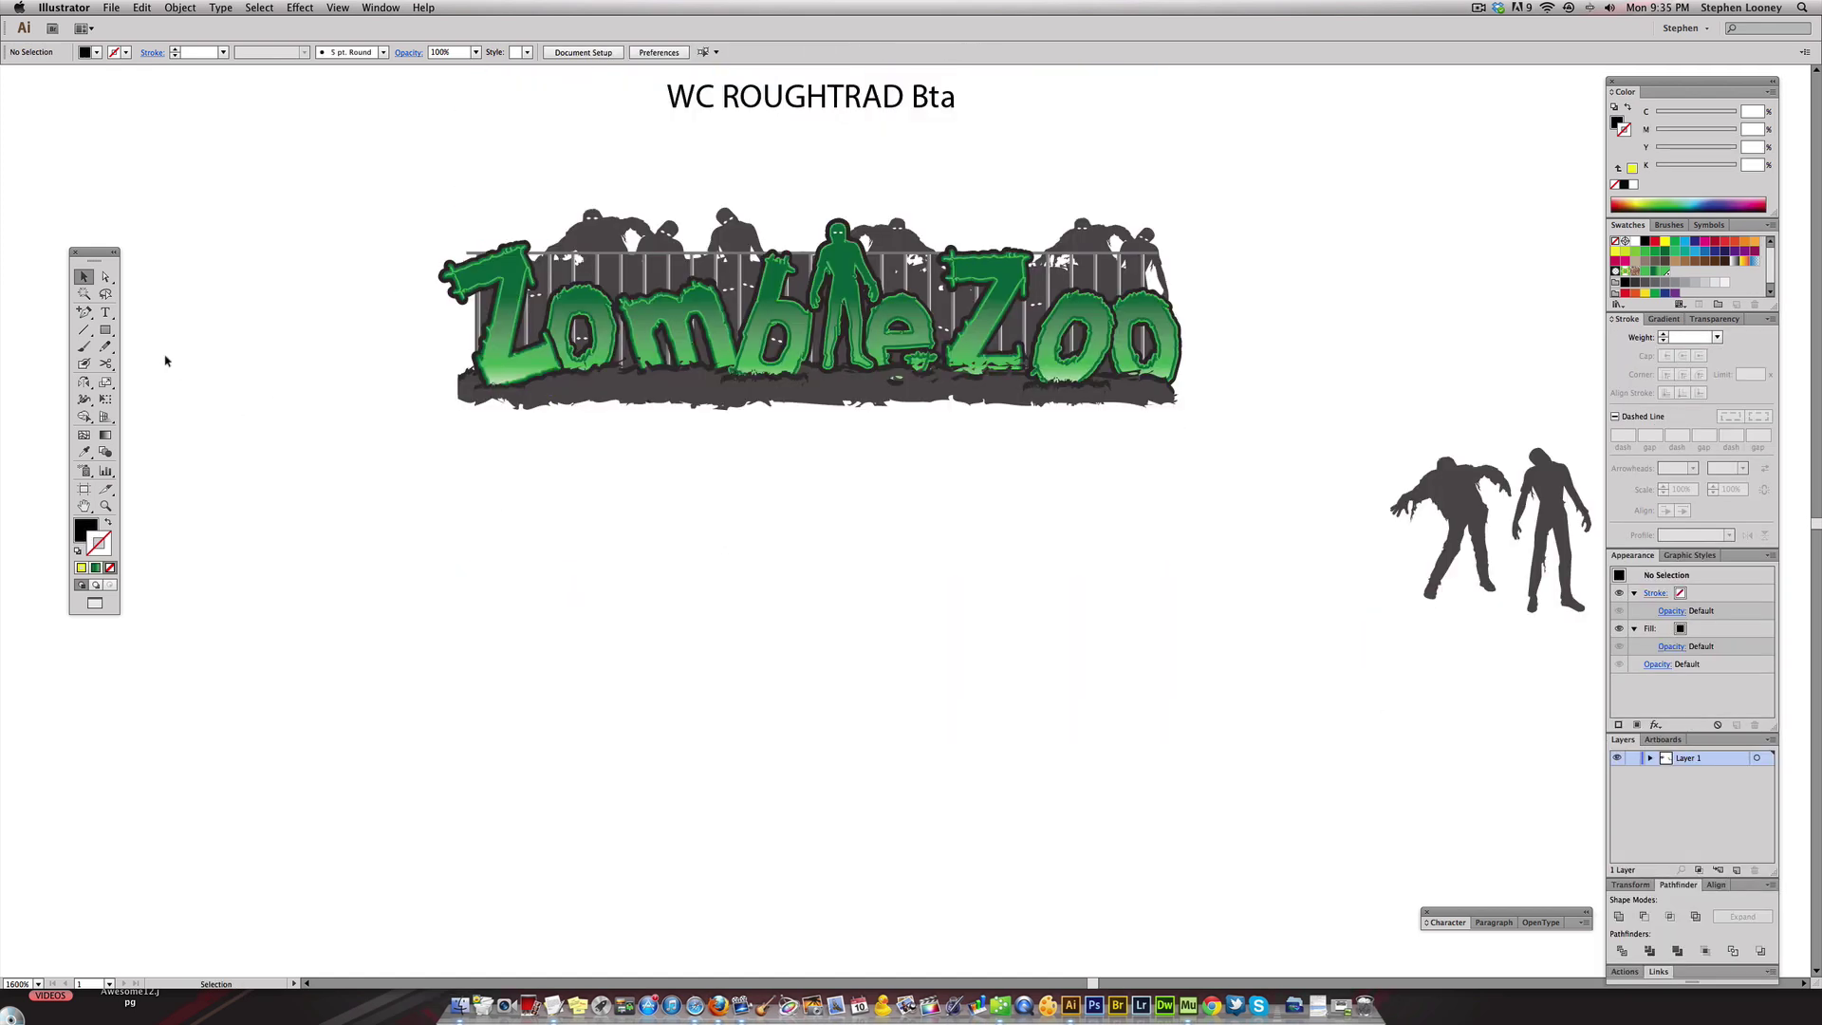
- Add the text "ZombieZoo" in 12 pt WC ROUGHTRAD Bta and place it below the logo
key(t)
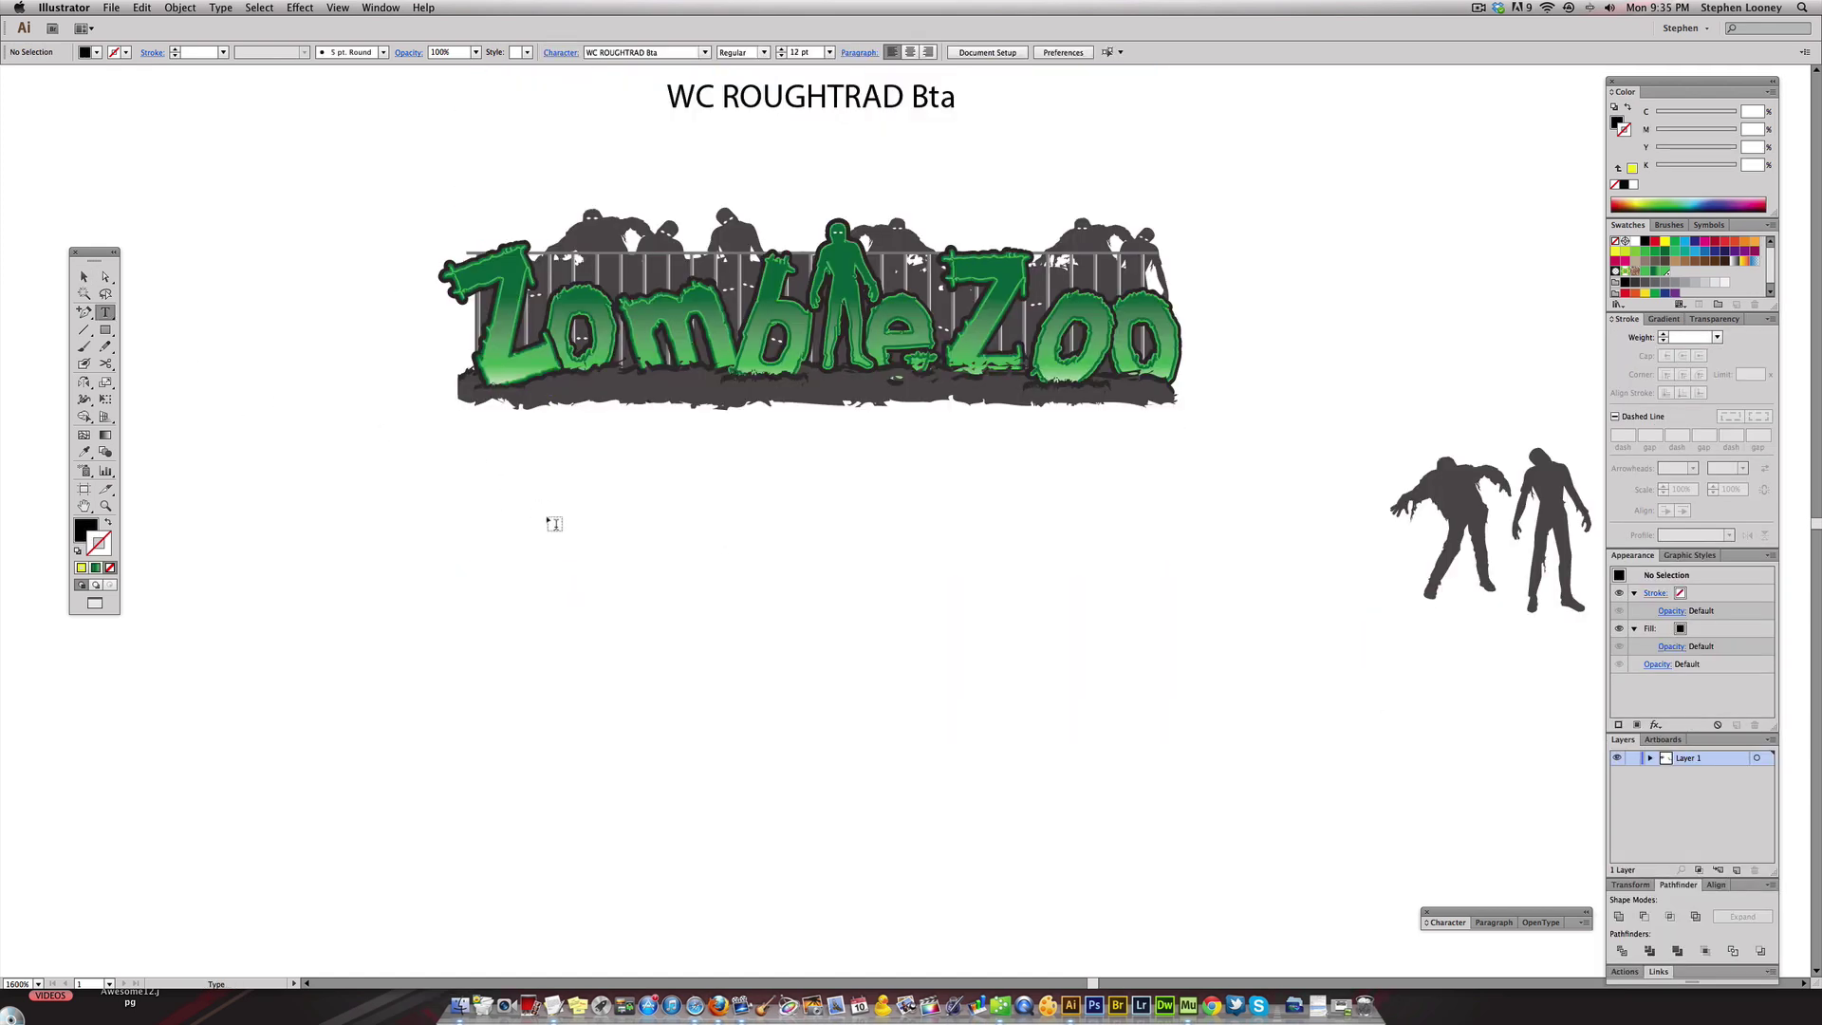
click(481, 517)
text(Zom)
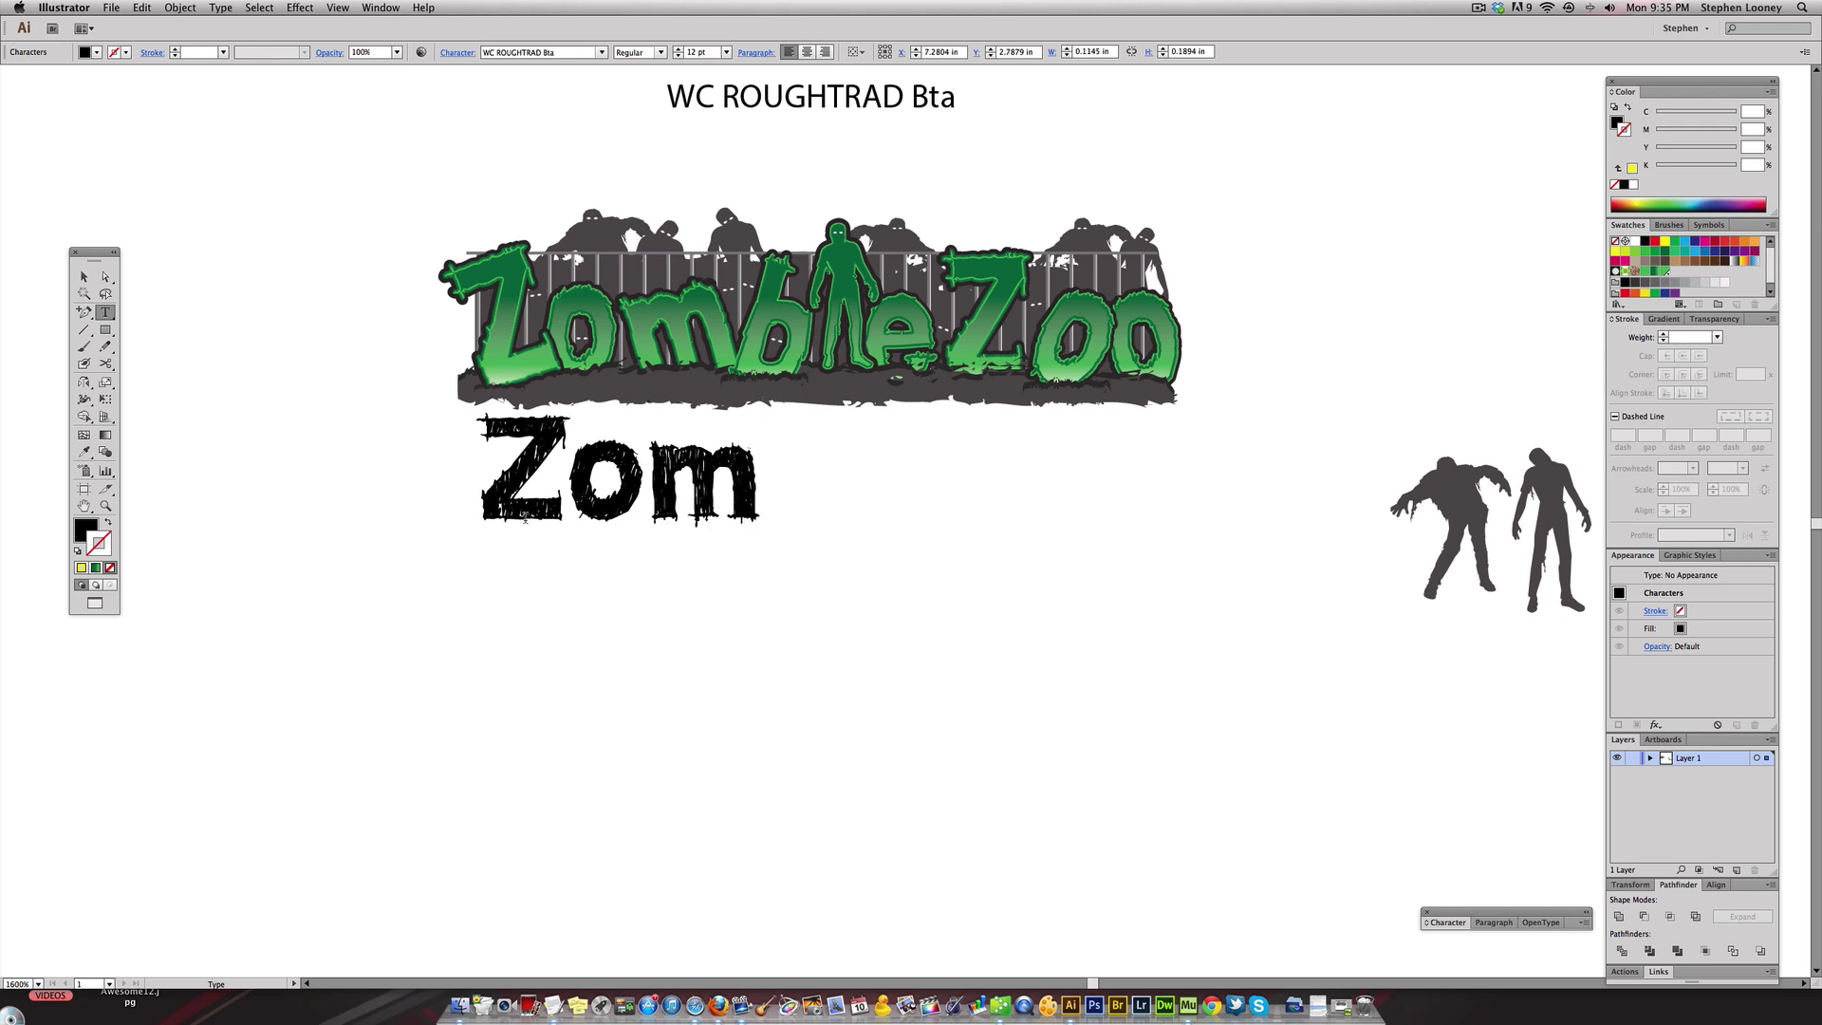
text(bieZoo)
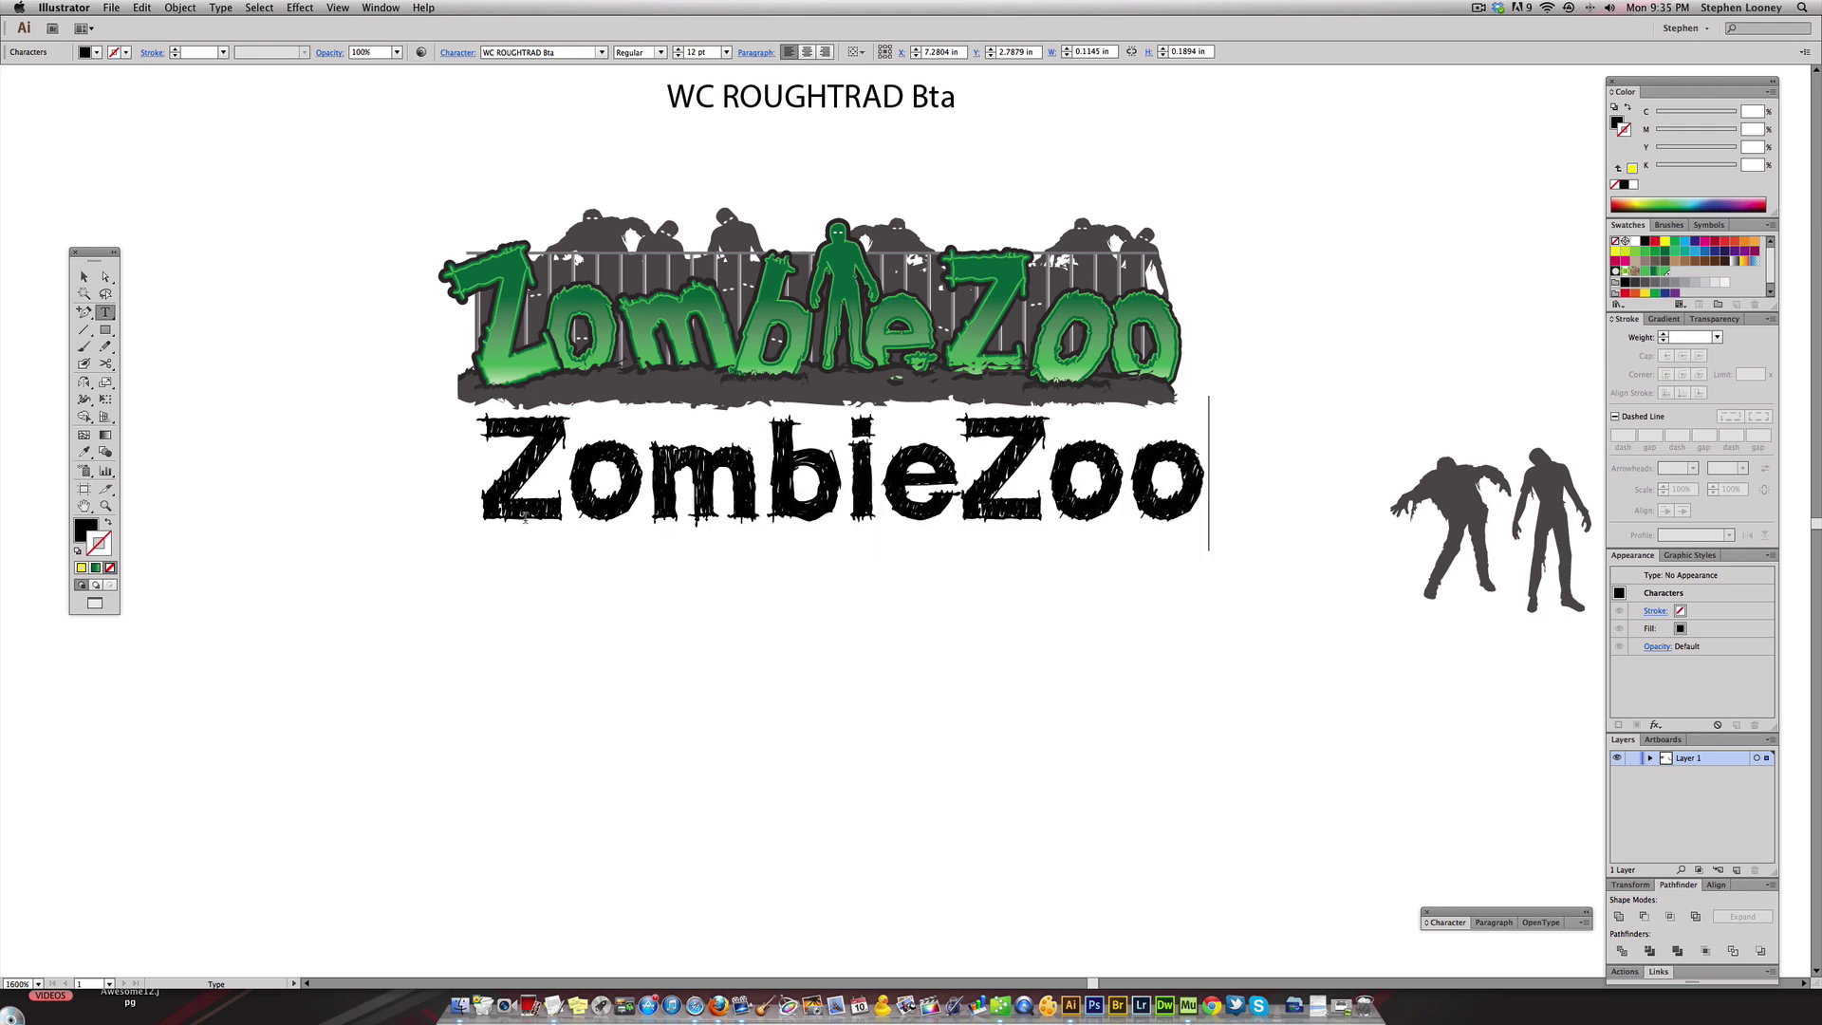
key(Escape)
drag(578, 500, 565, 576)
- Convert the ZombieZoo text to outlines and ungroup the letters
key(shift+super+o)
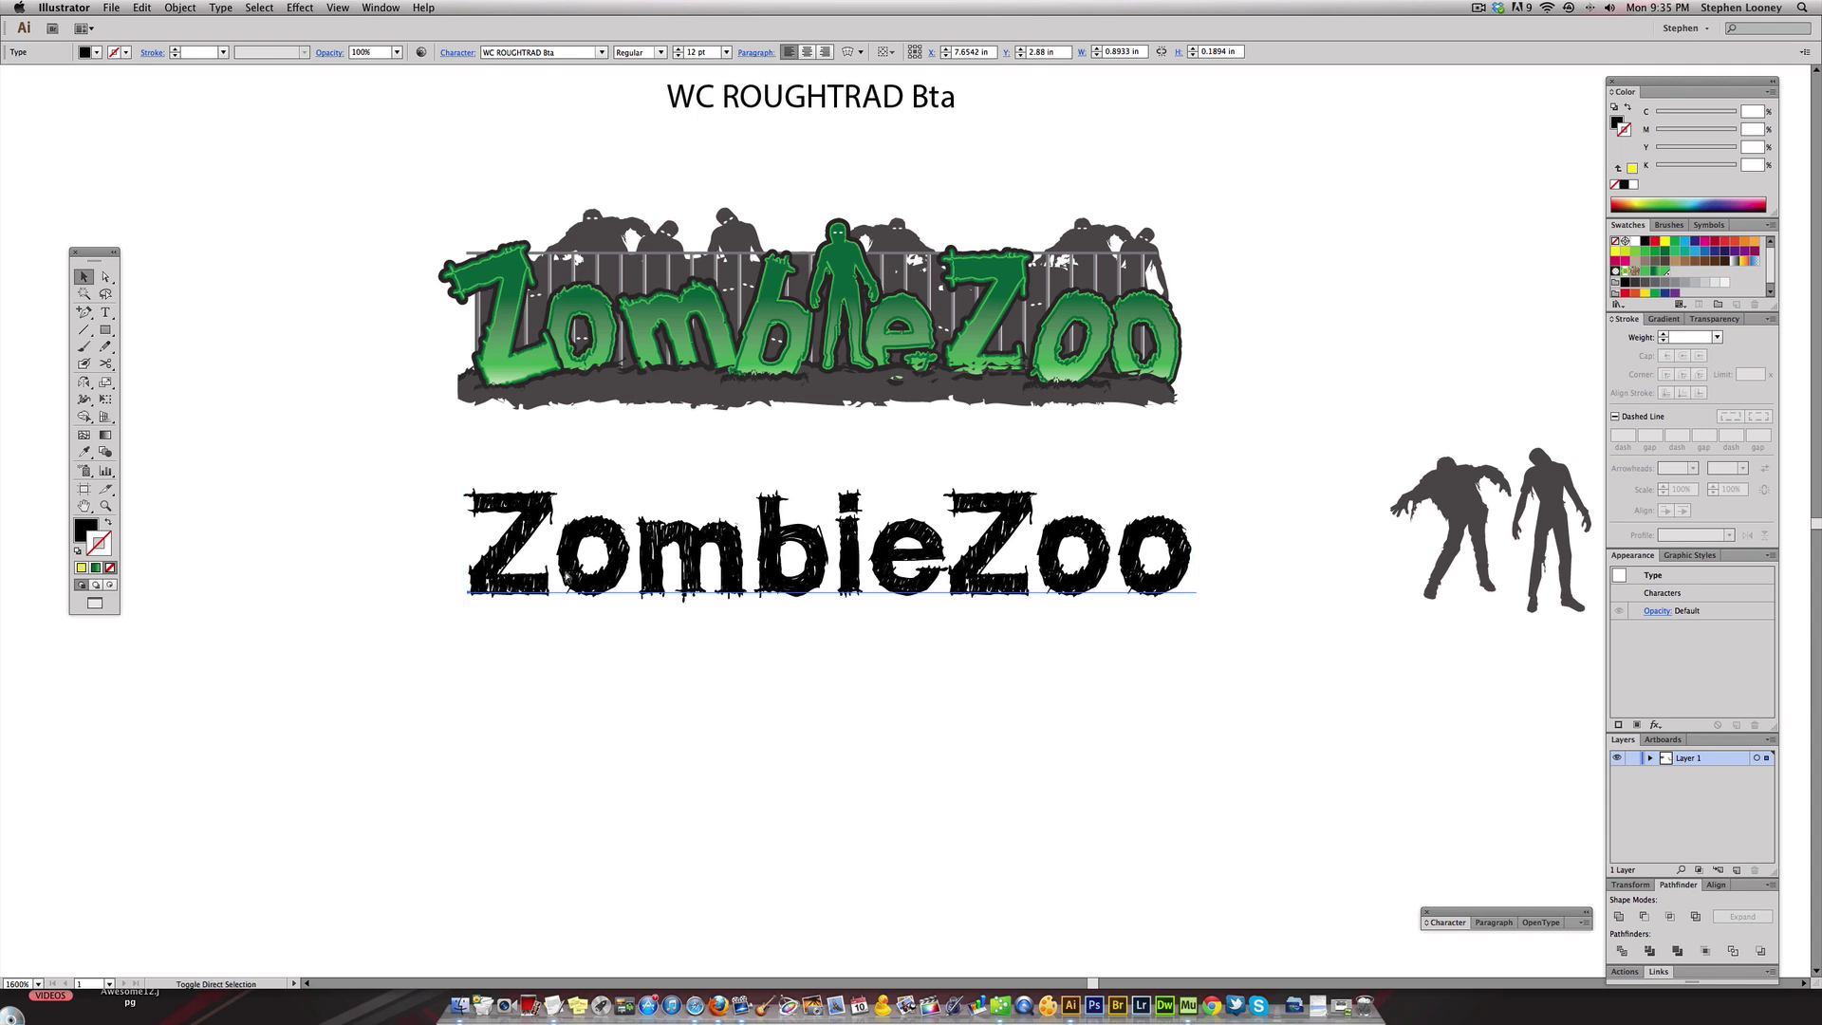
click(221, 7)
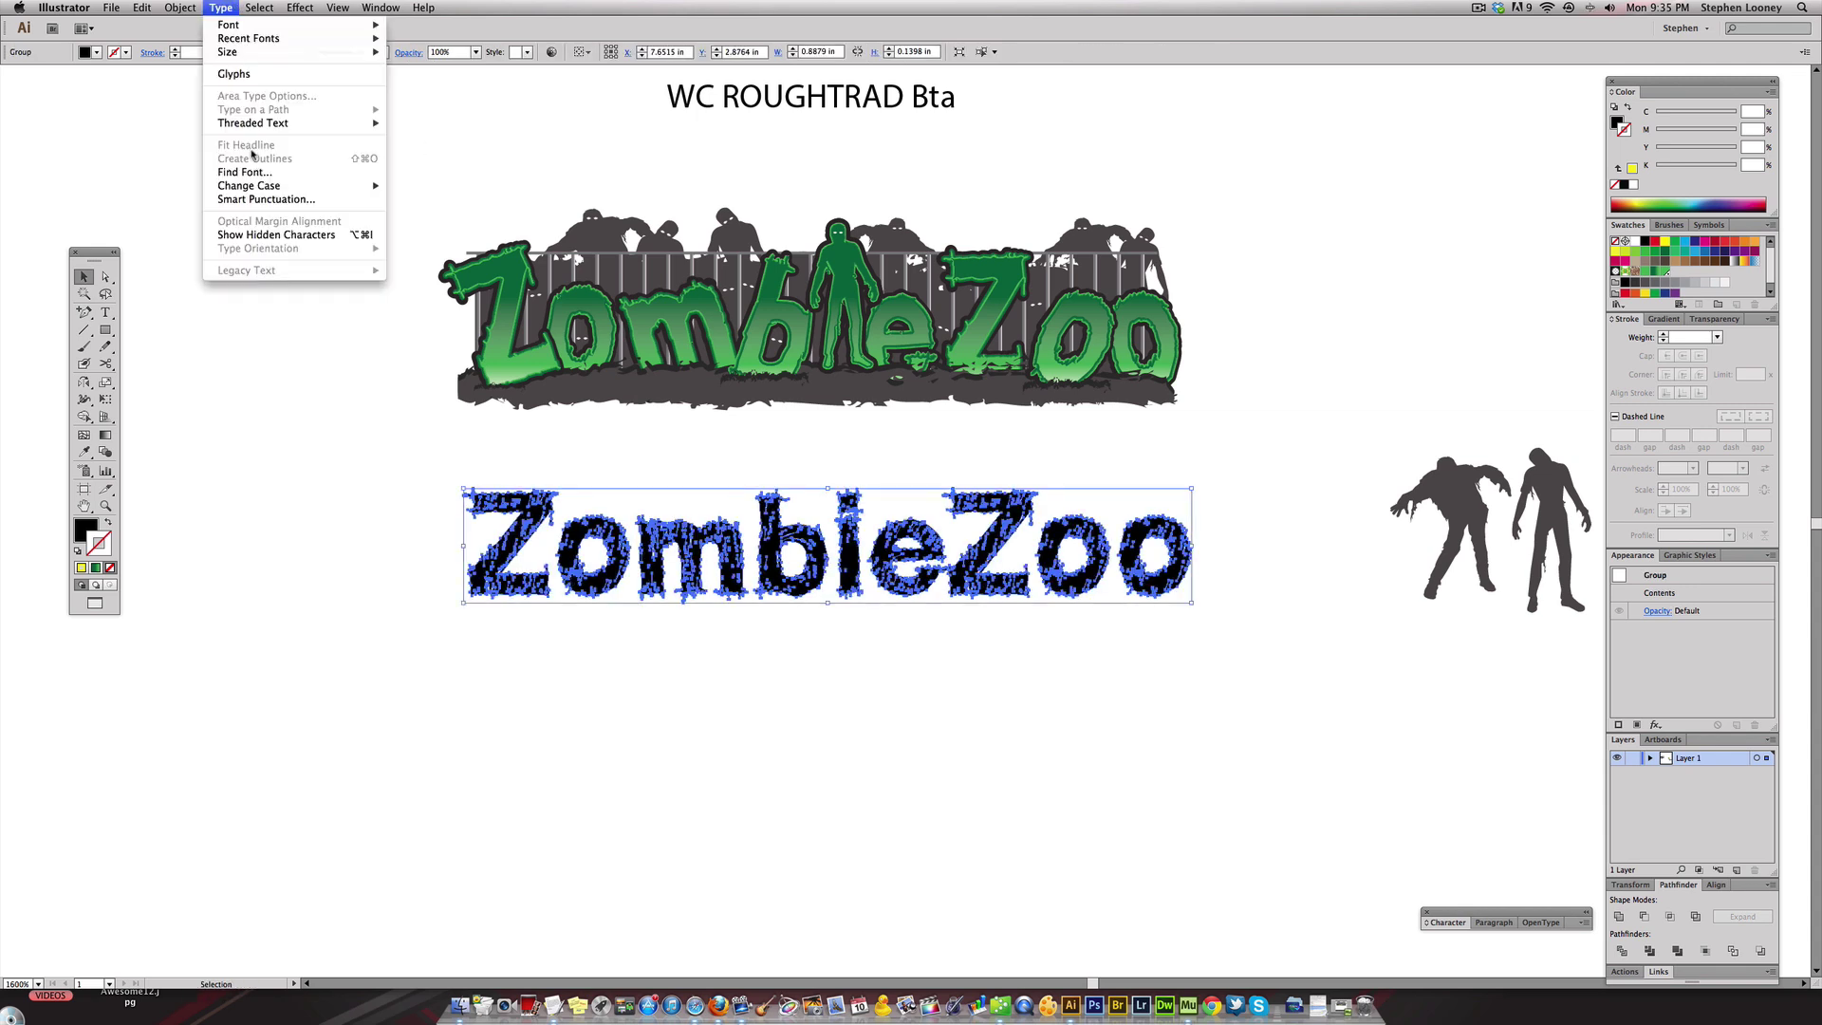
click(234, 5)
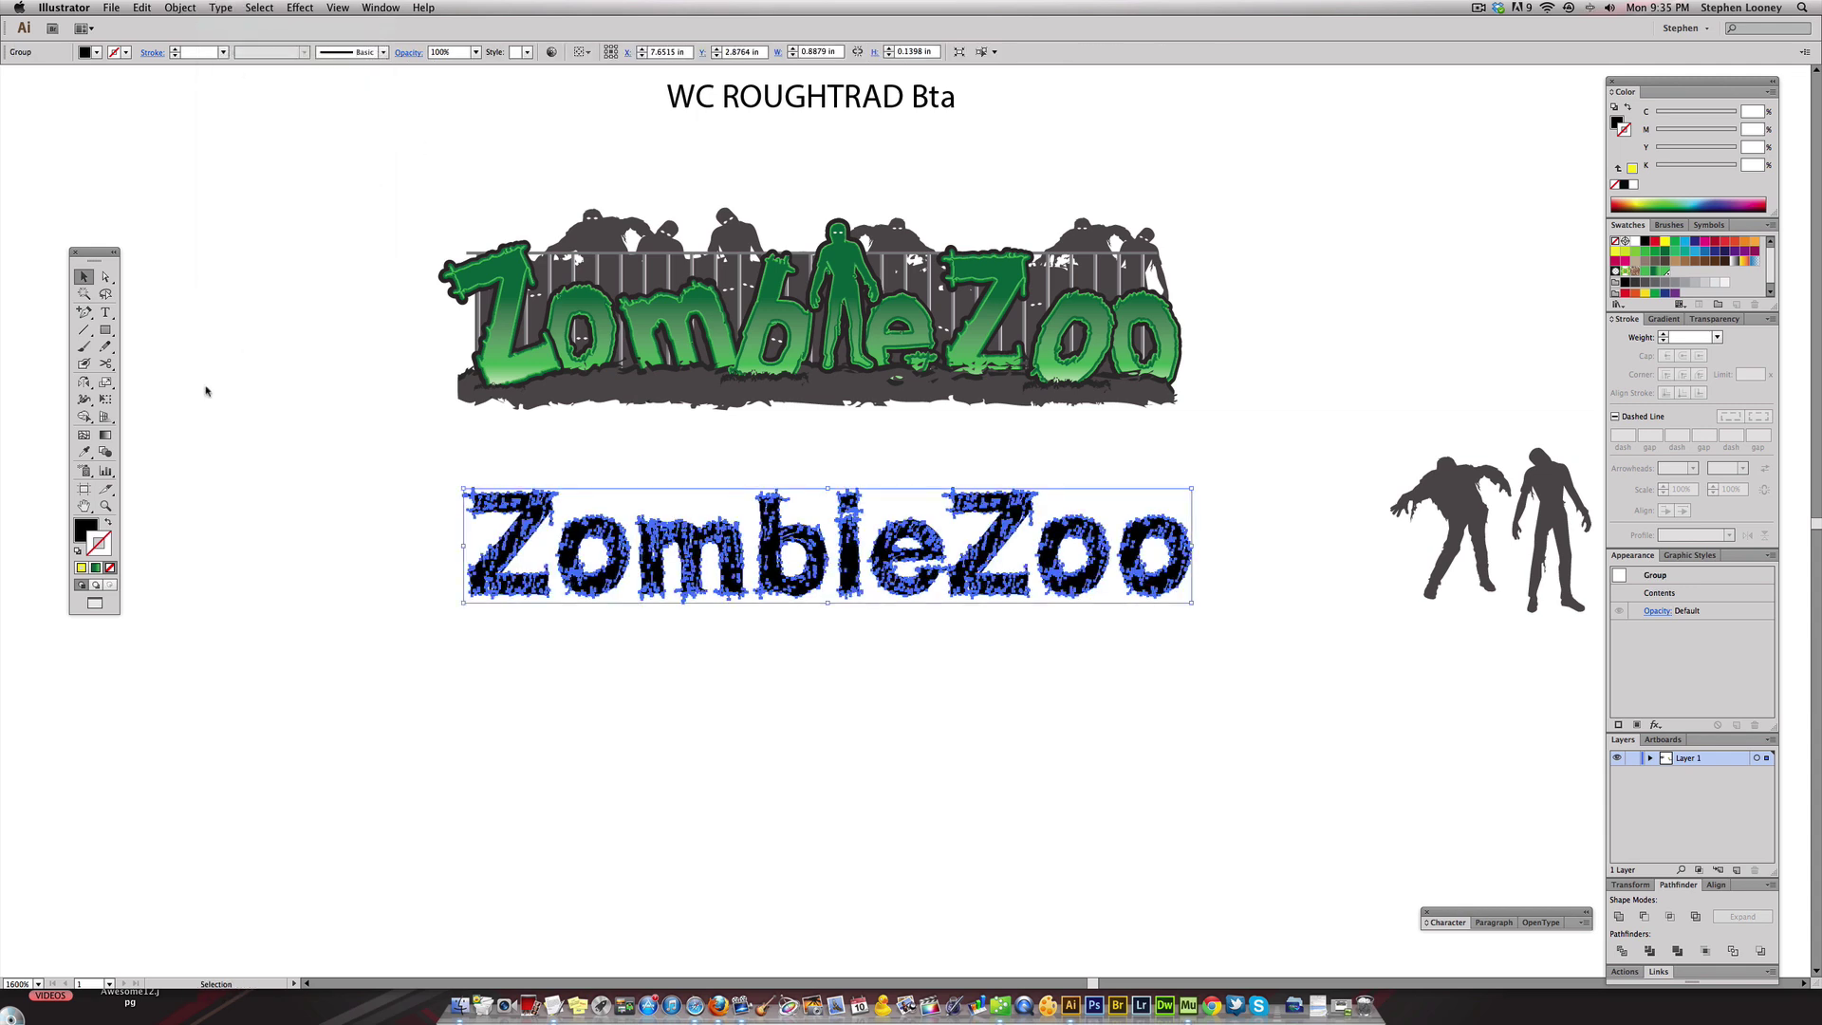
right_click(527, 518)
click(631, 604)
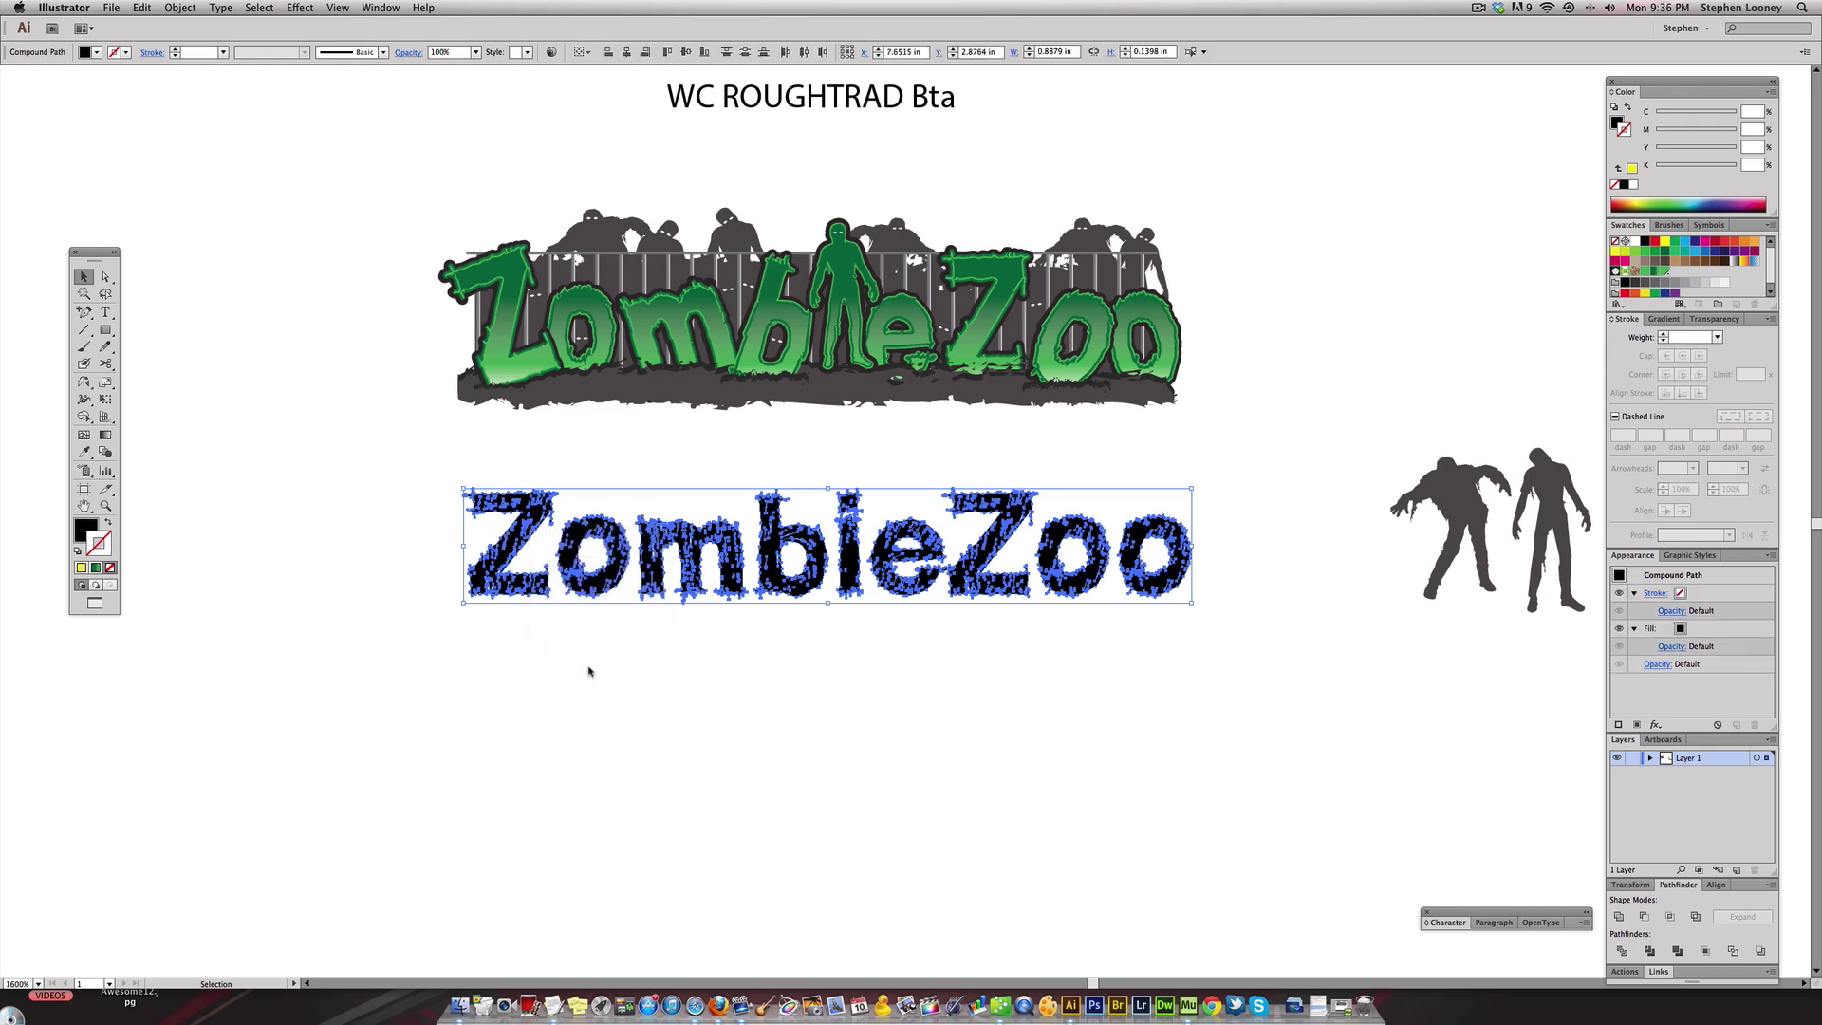
- Release the compound paths of all the ZombieZoo letters, and clear the selection
click(588, 671)
drag(391, 474, 1231, 623)
right_click(1161, 534)
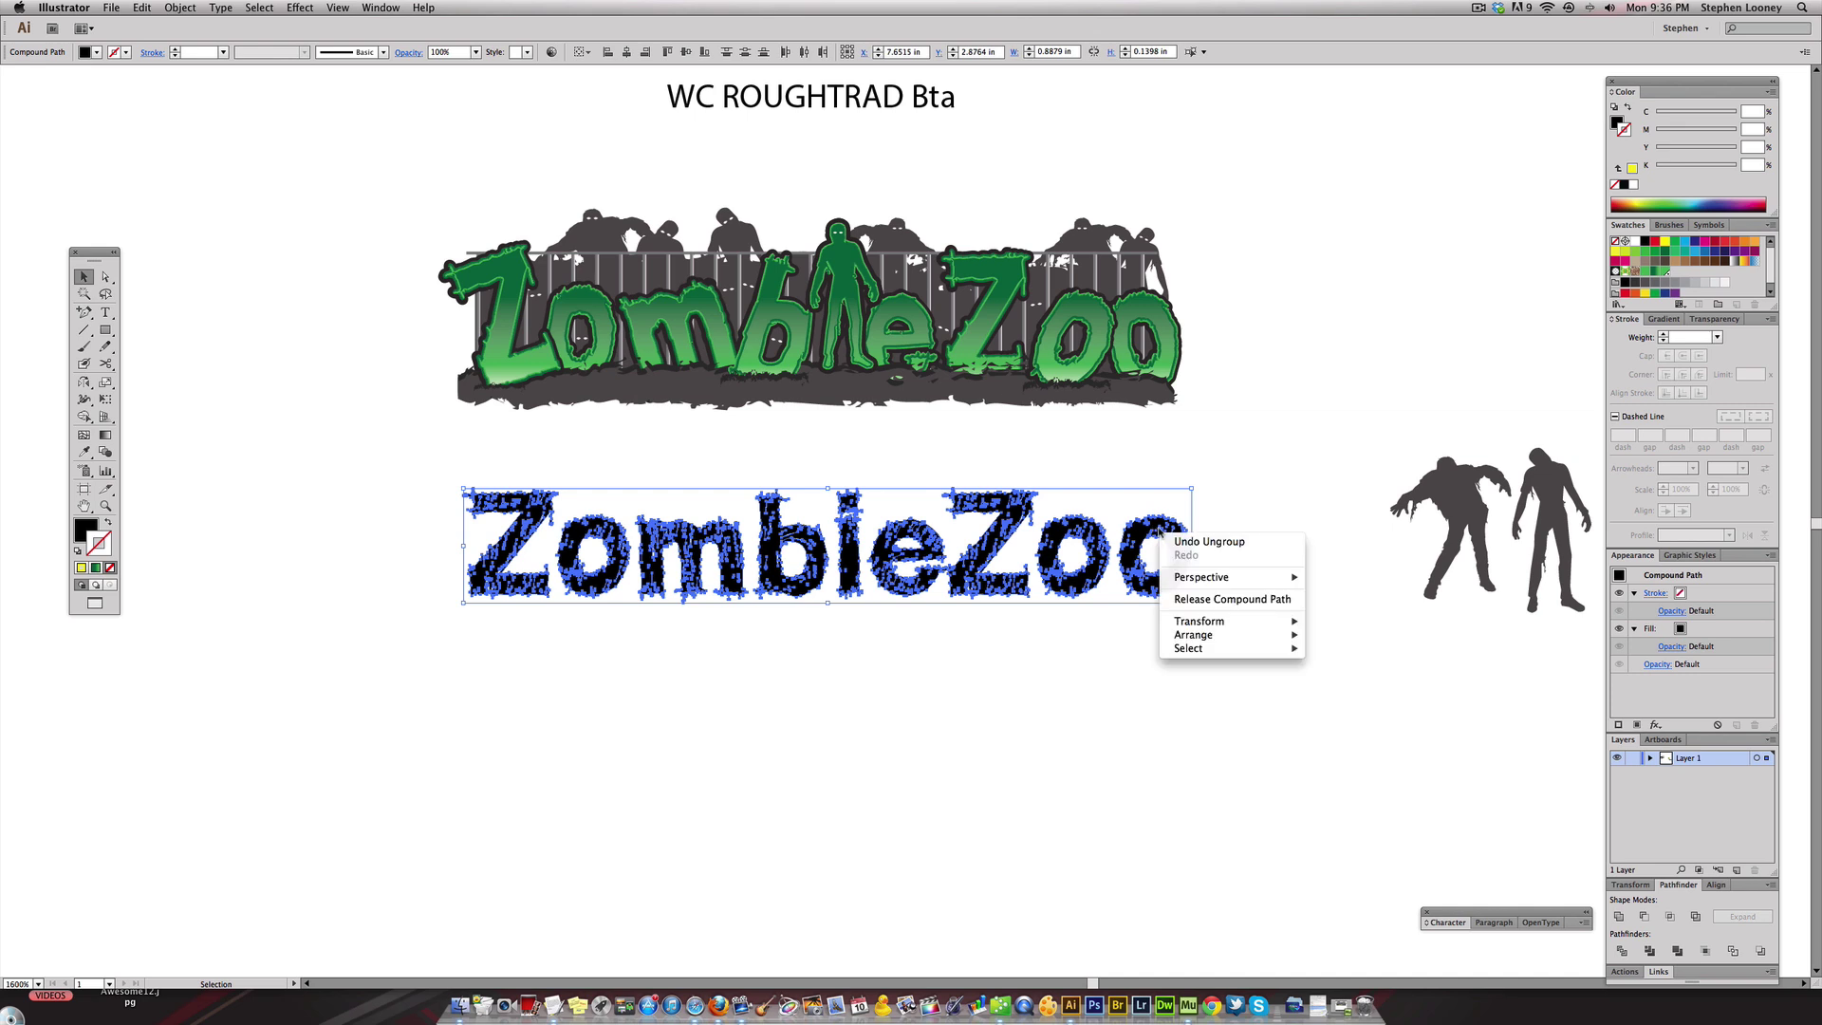
click(1207, 601)
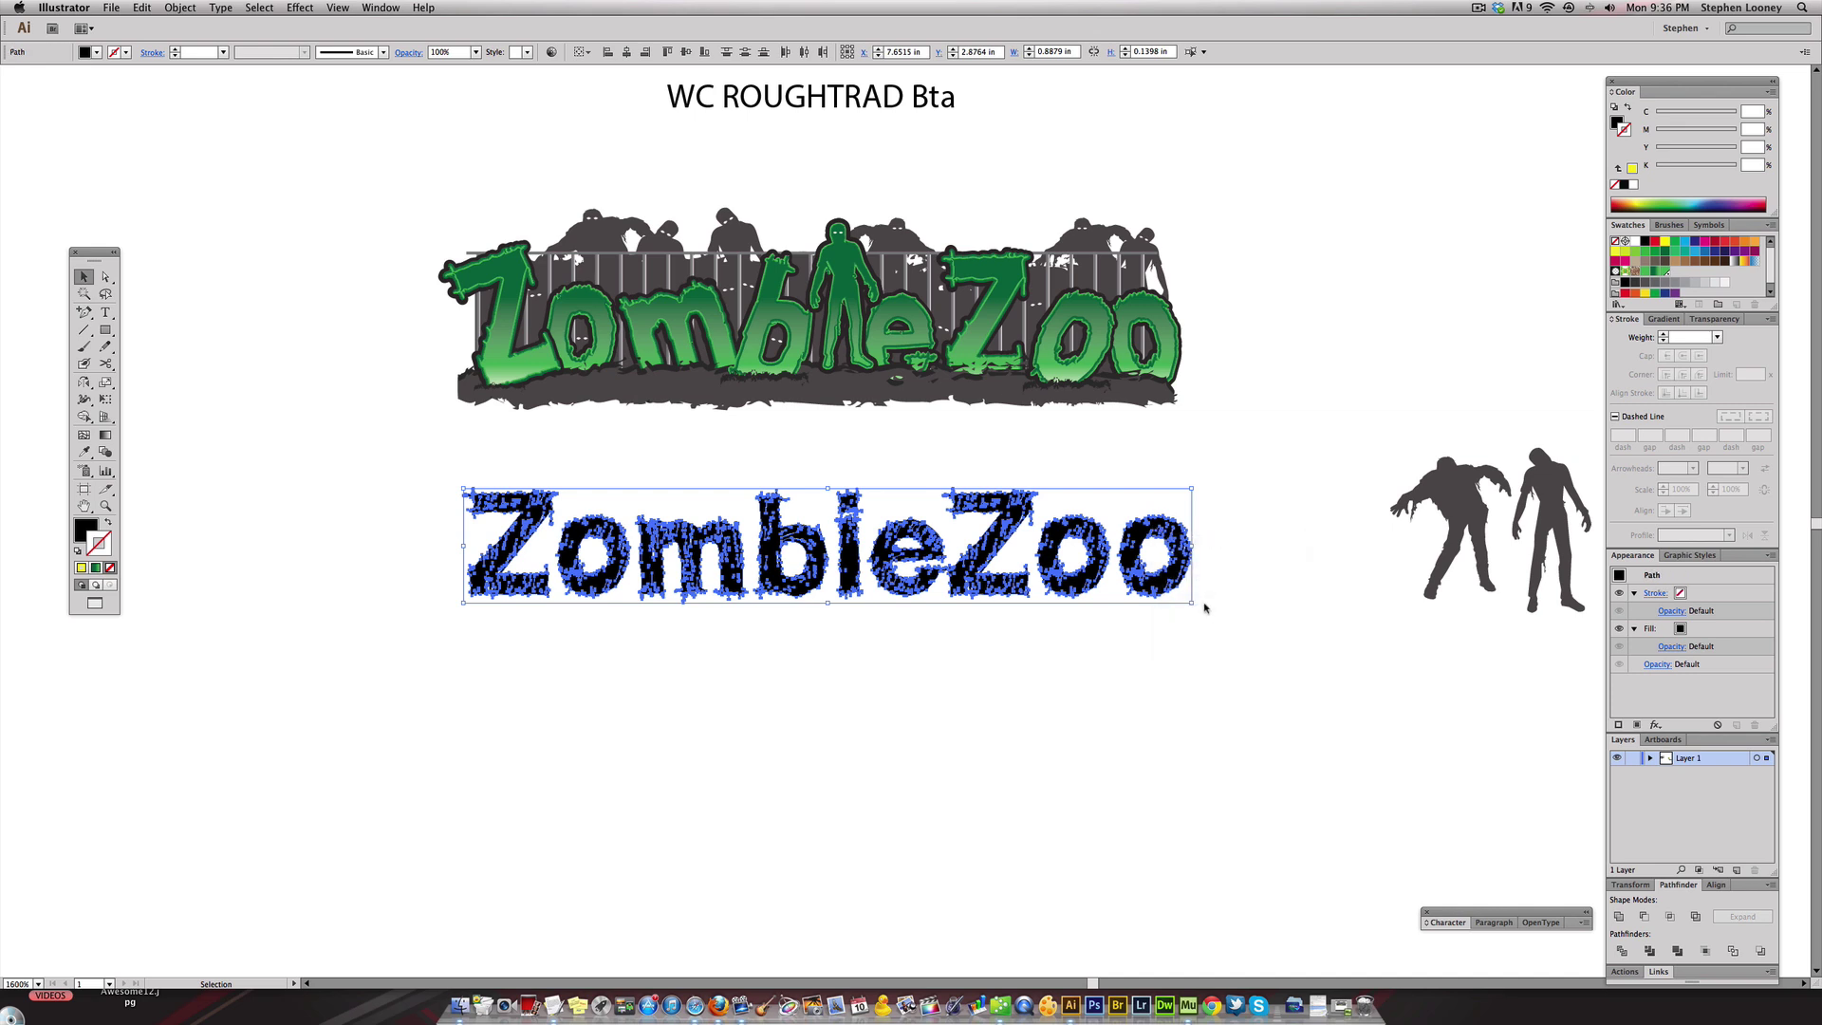
click(1244, 658)
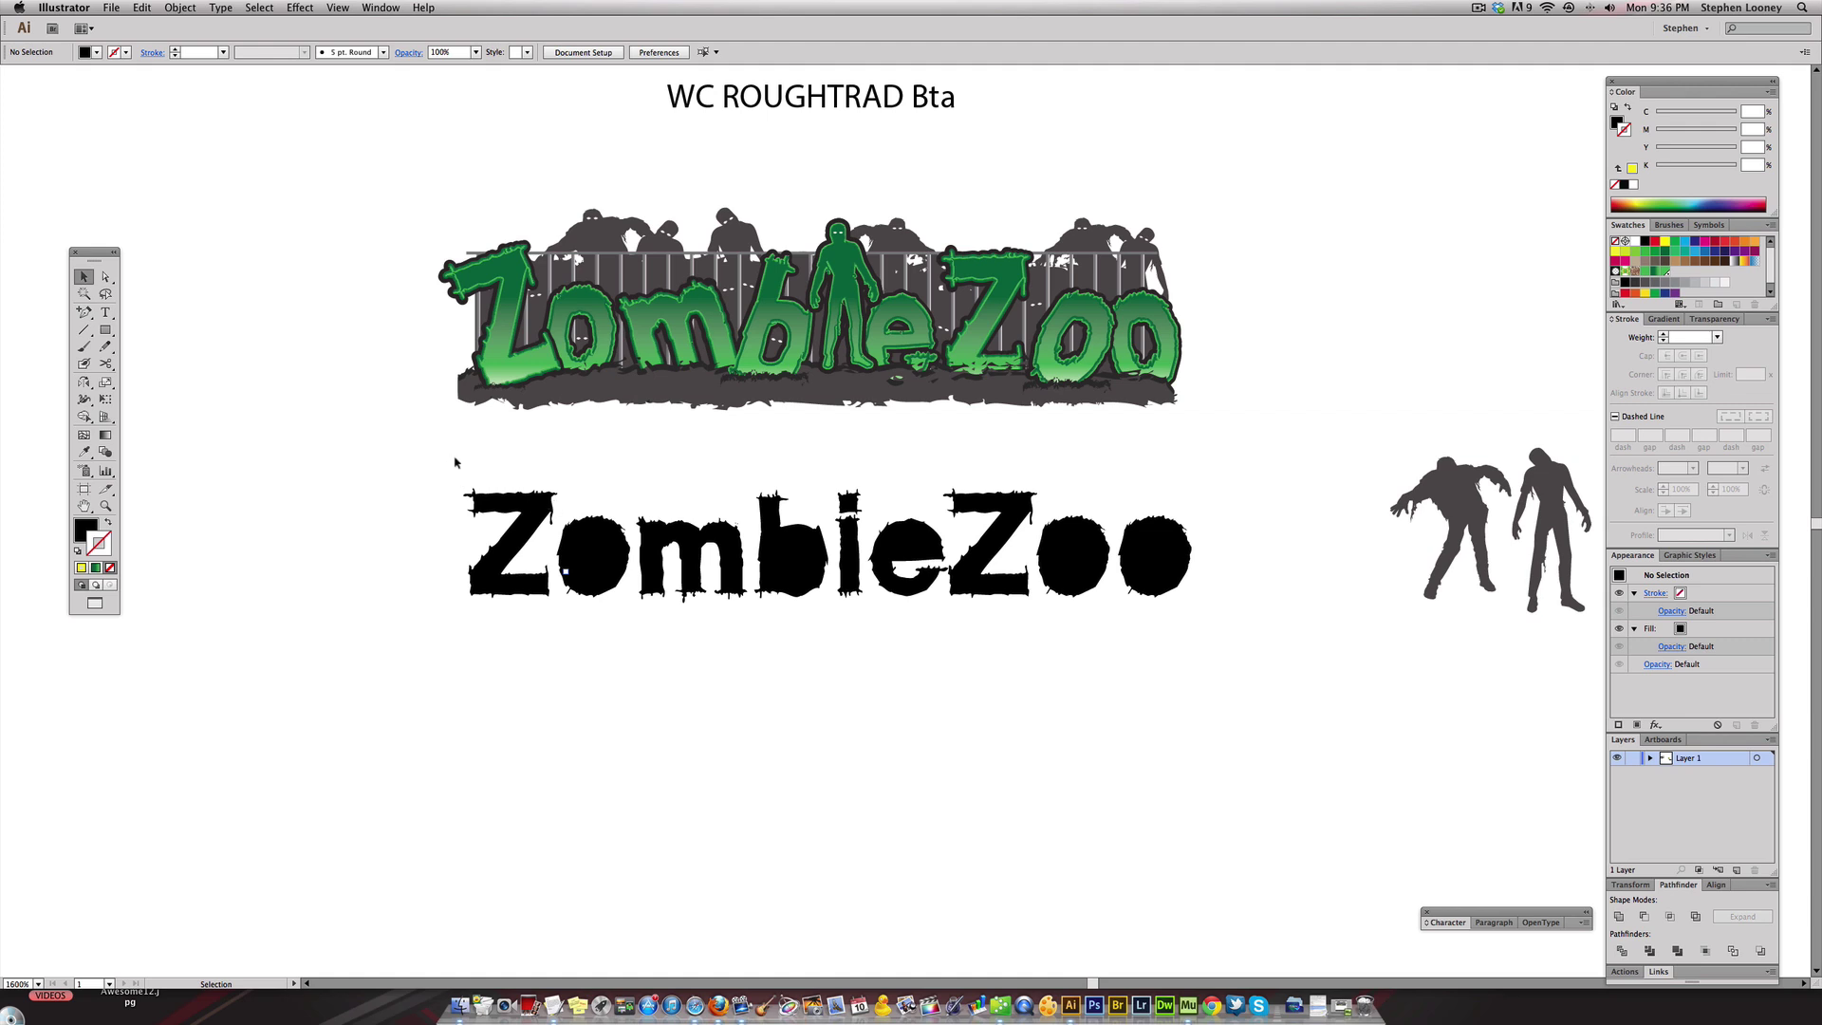
- Move the first Z's solid outline straight down below the word, leaving its small texture fragments behind
click(496, 503)
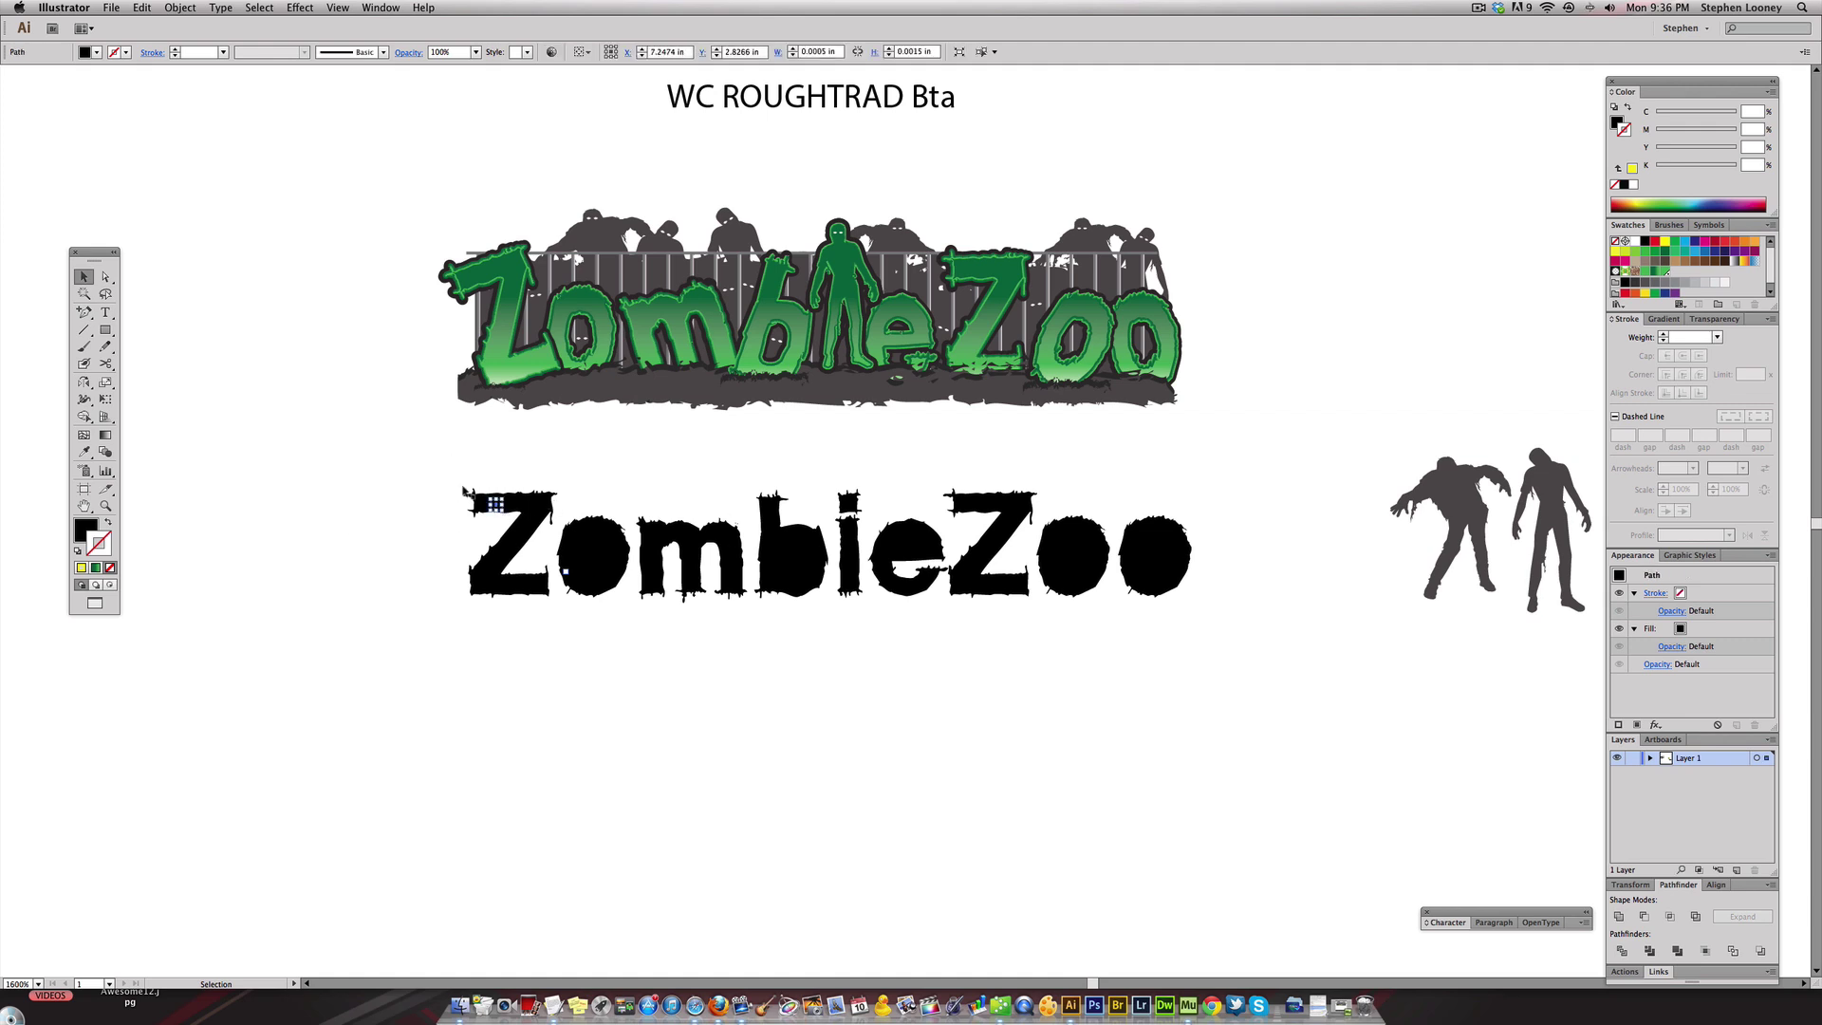
key(z)
drag(351, 189, 1367, 883)
click(465, 438)
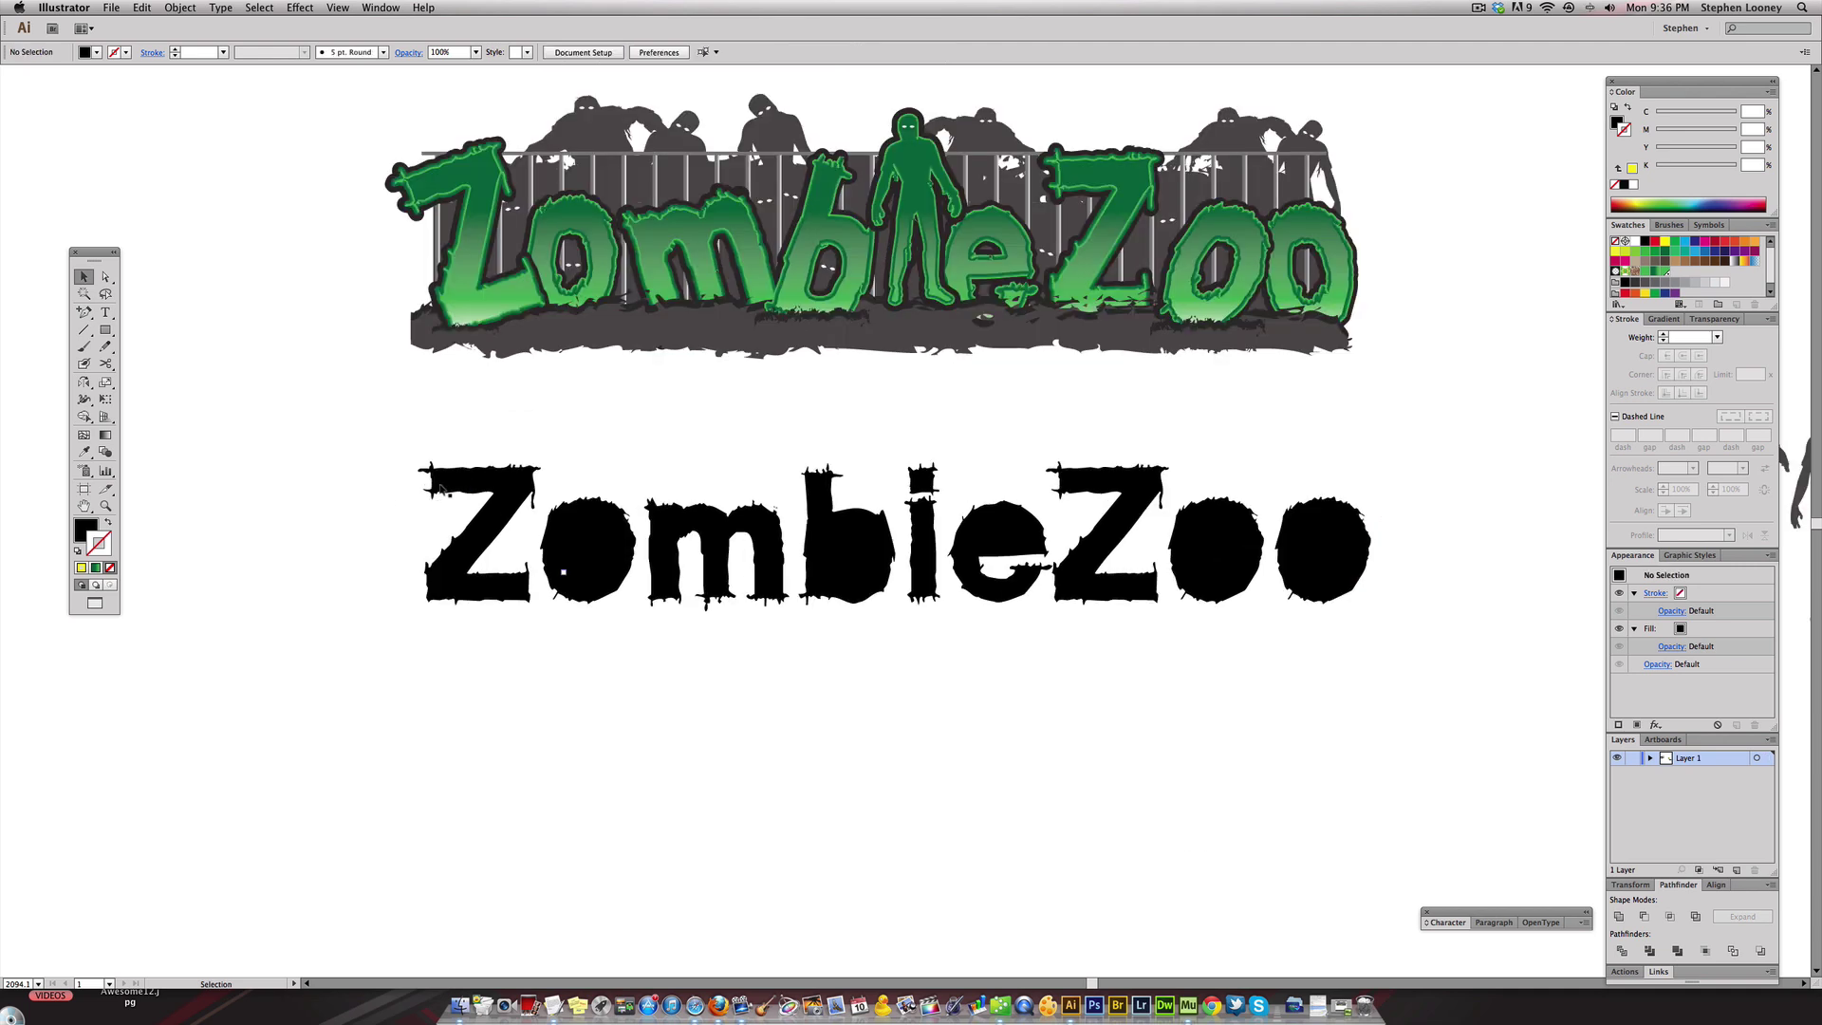
click(495, 491)
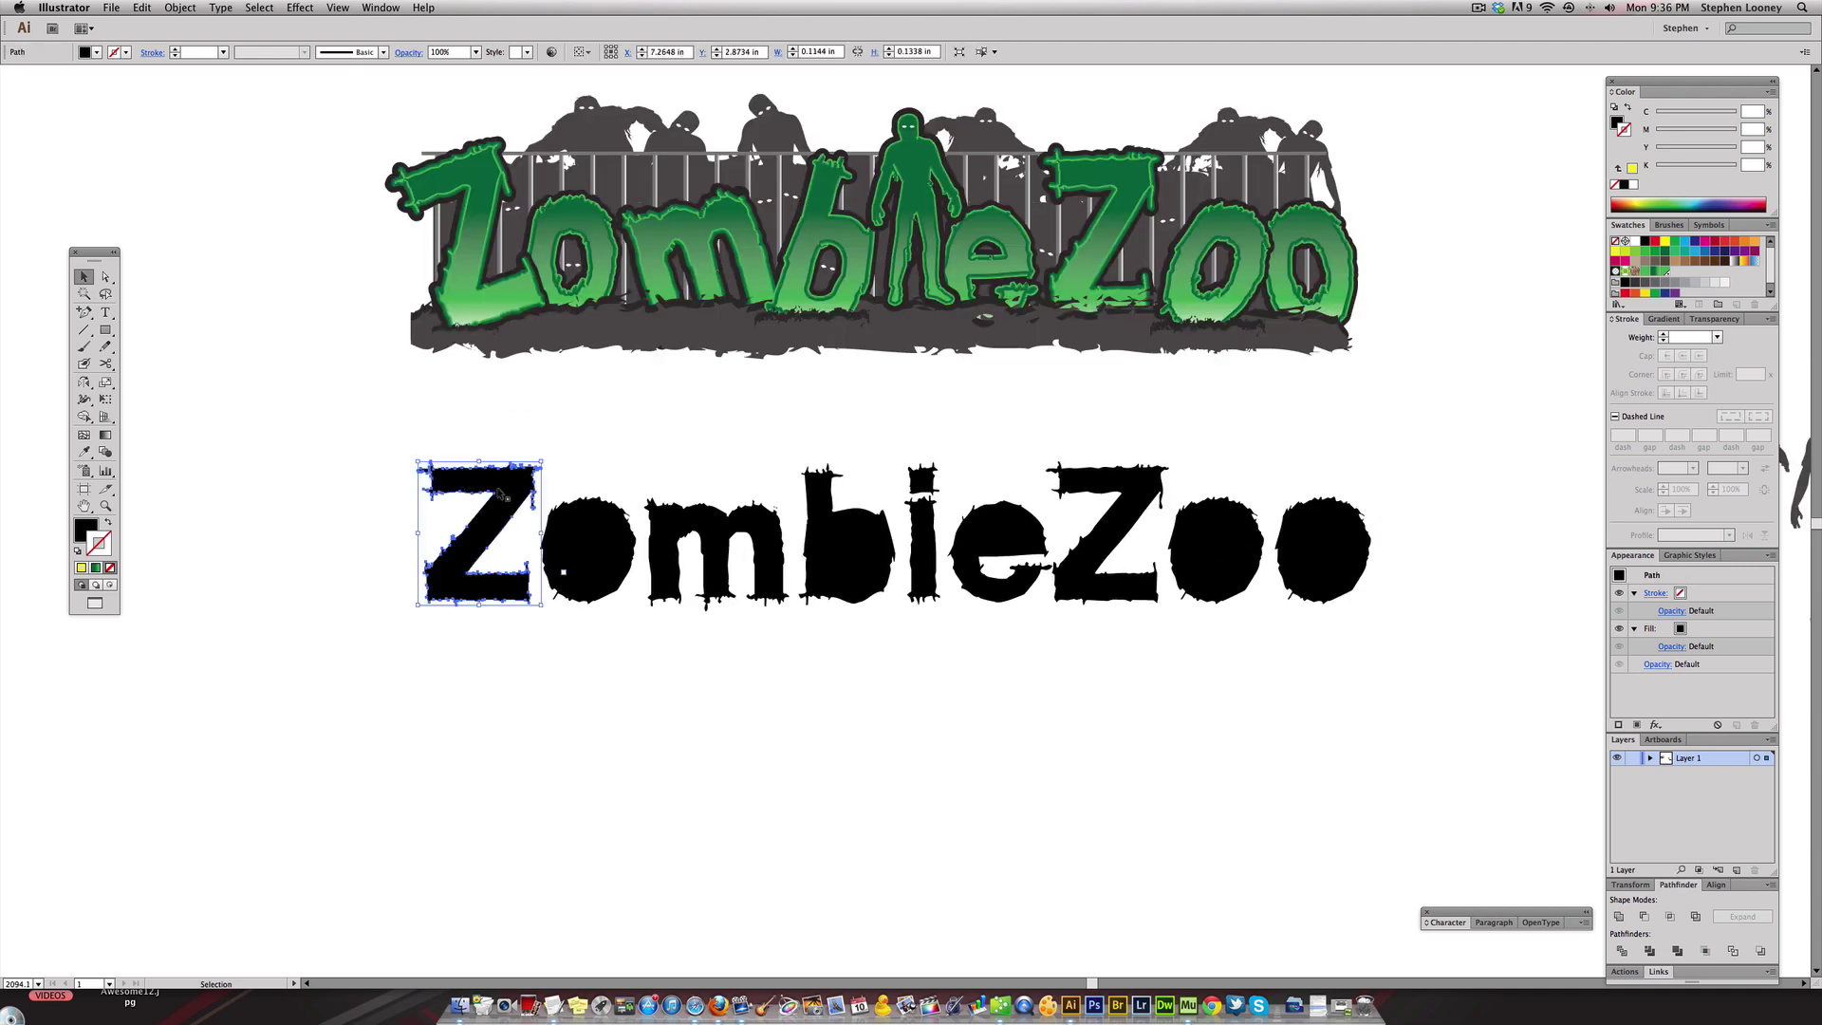
click(484, 669)
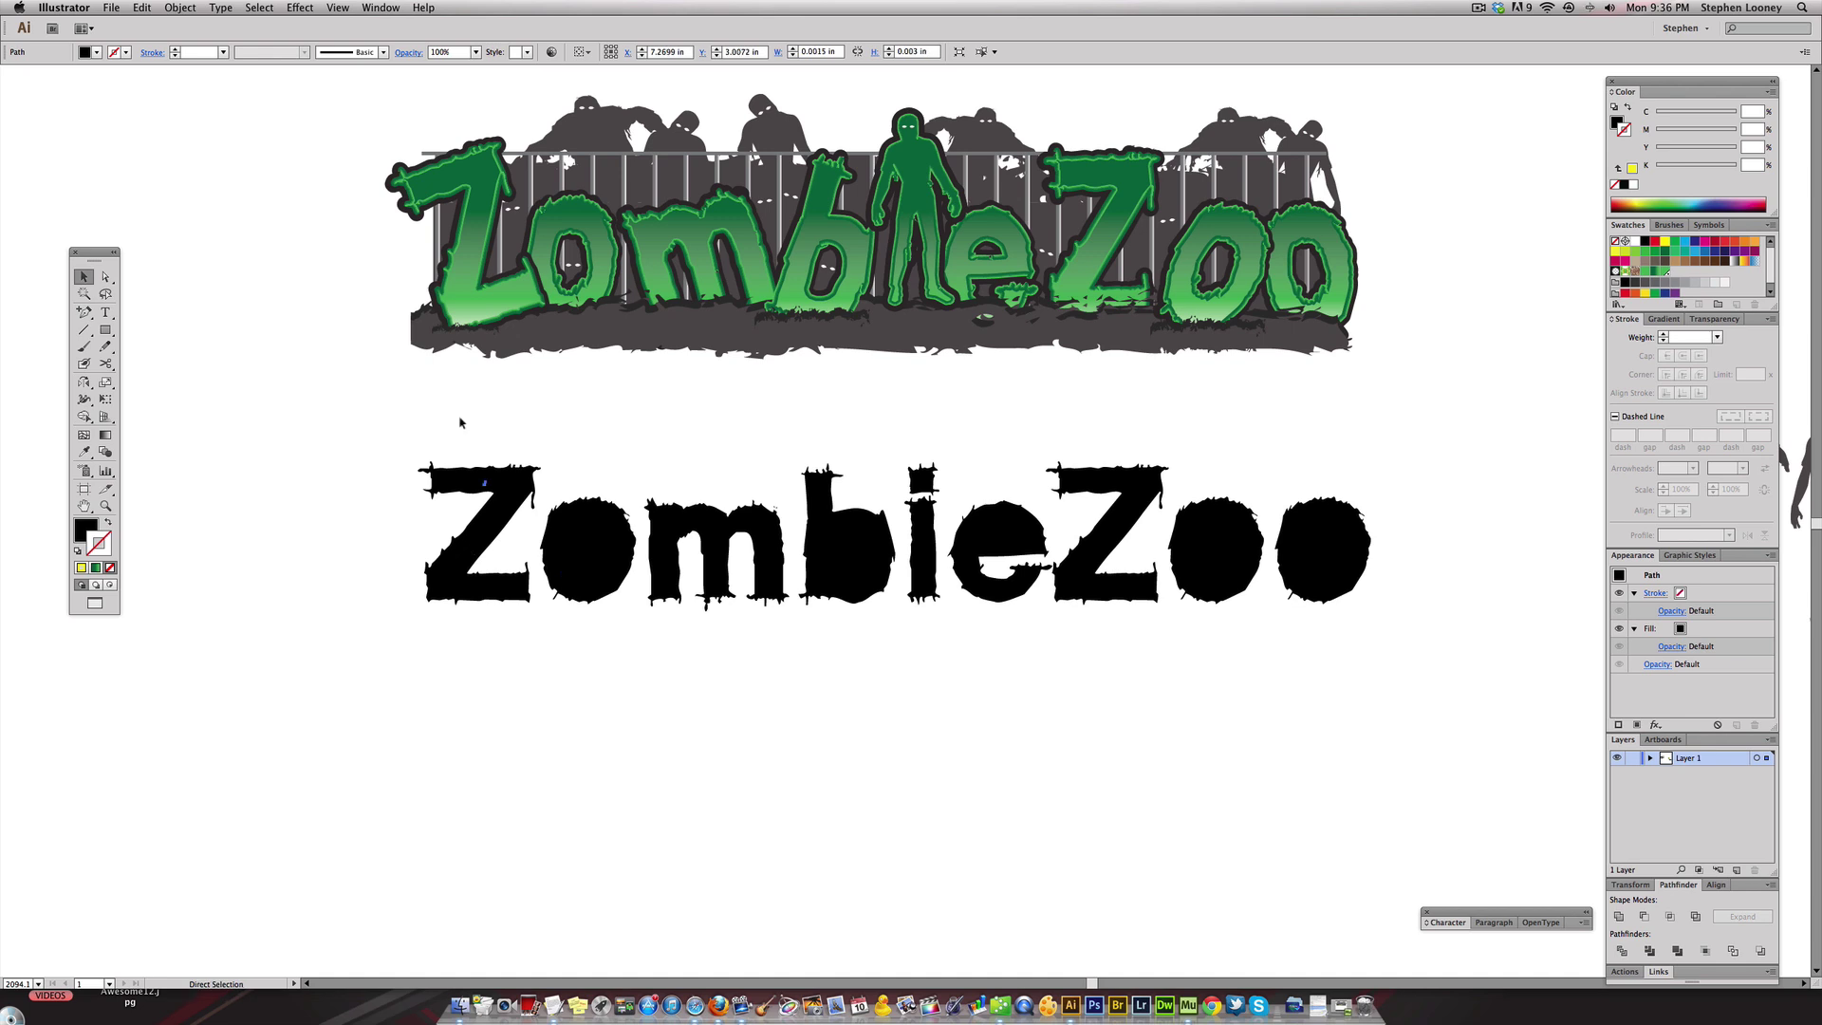
click(463, 483)
drag(462, 482, 462, 660)
click(486, 486)
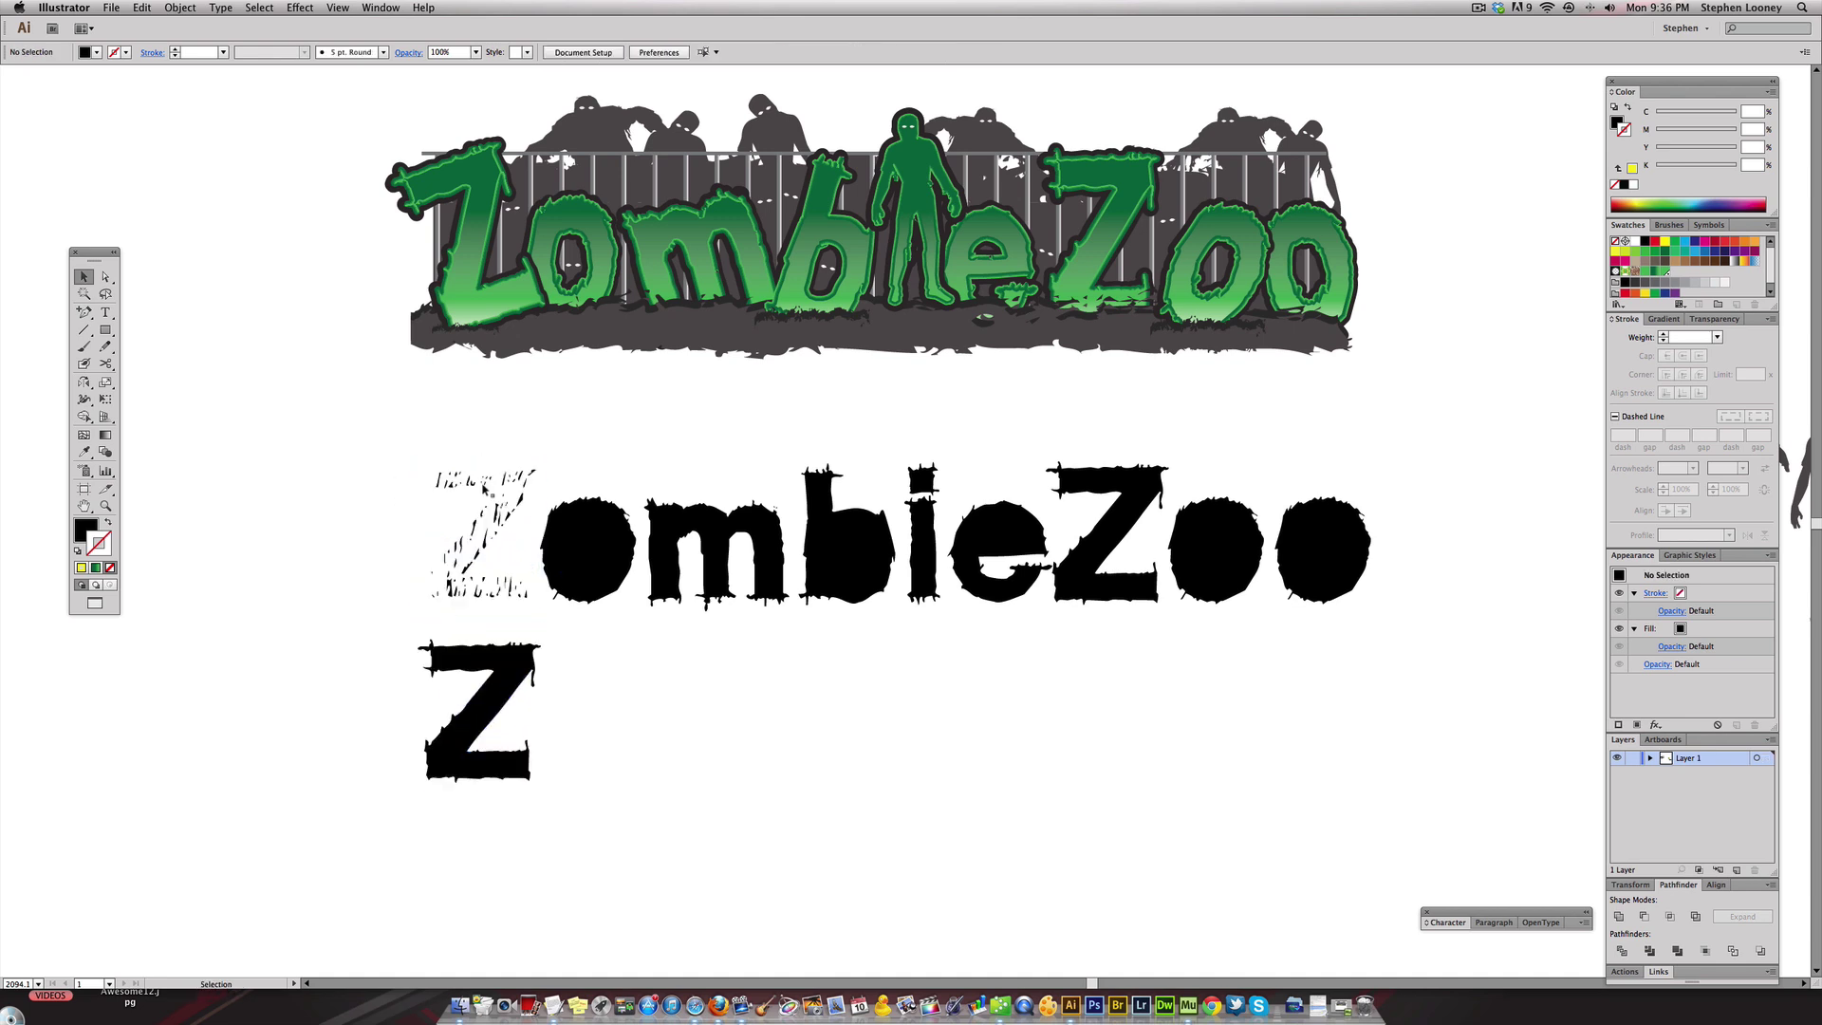
- Move the first o's solid outline and inner counter down beside the separated Z, and try pulling the counter out
click(590, 536)
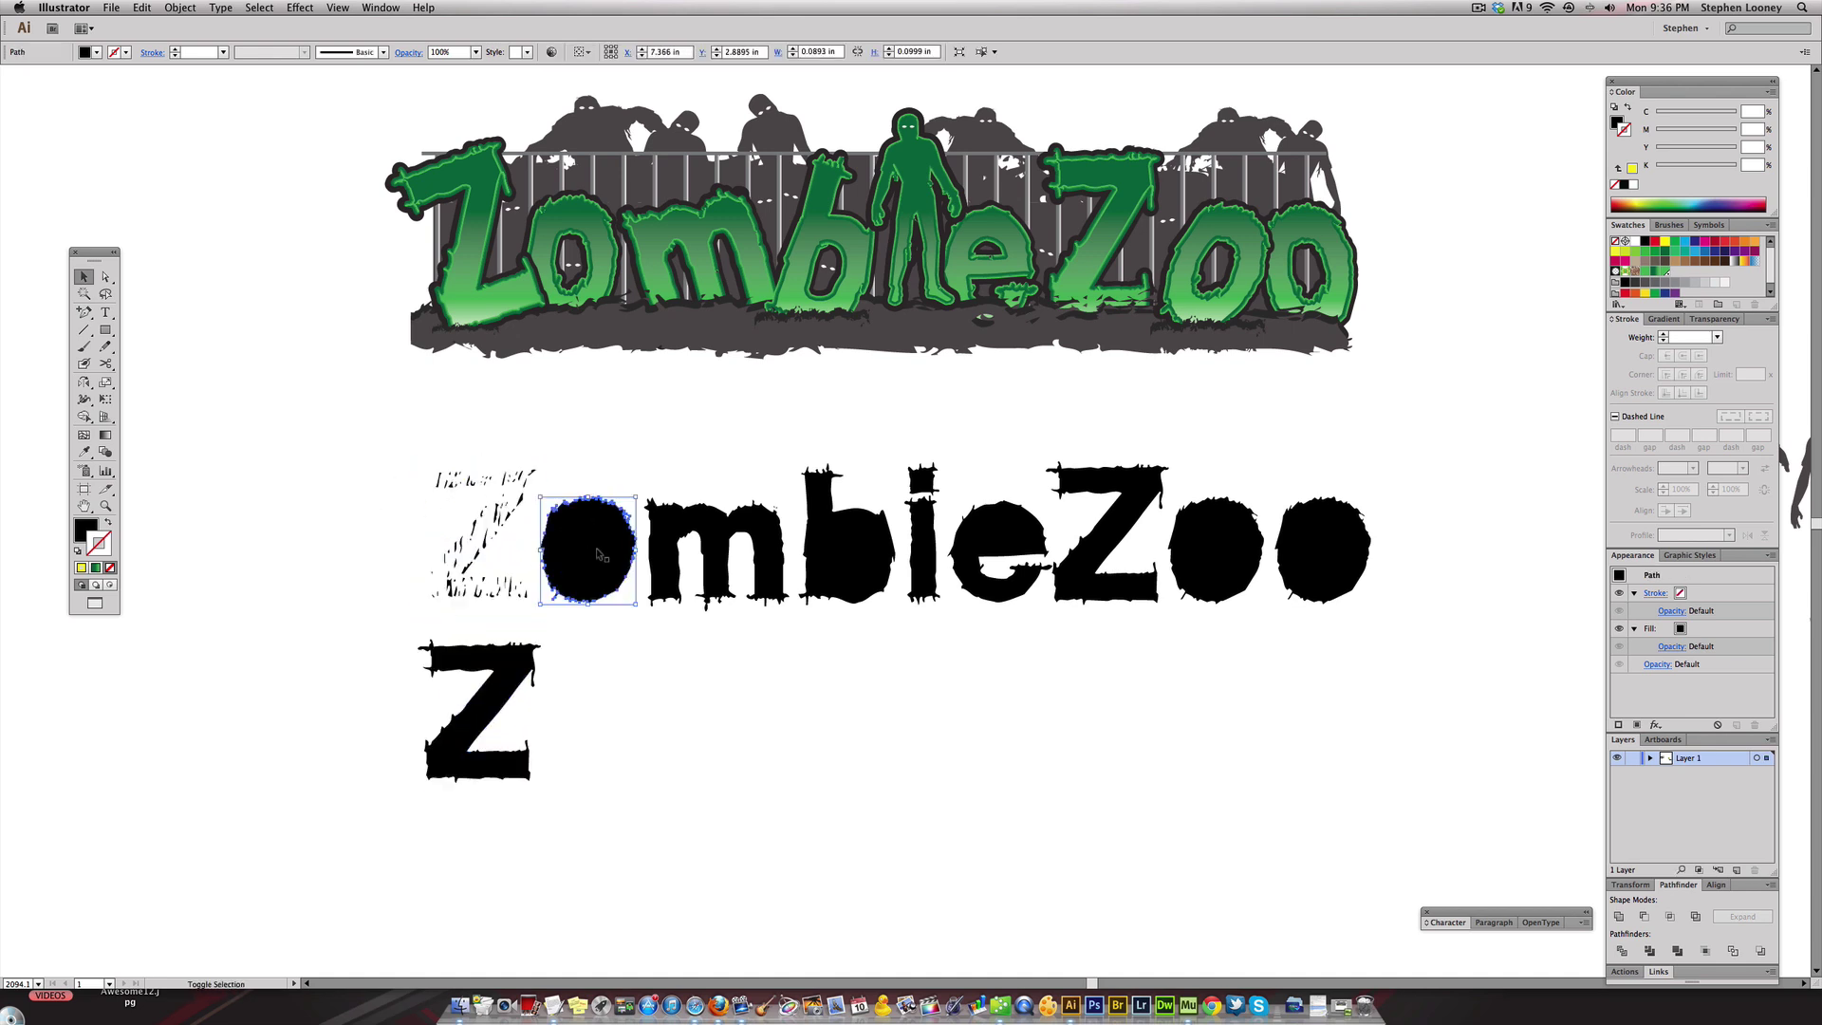
drag(577, 533, 581, 696)
click(690, 721)
click(703, 726)
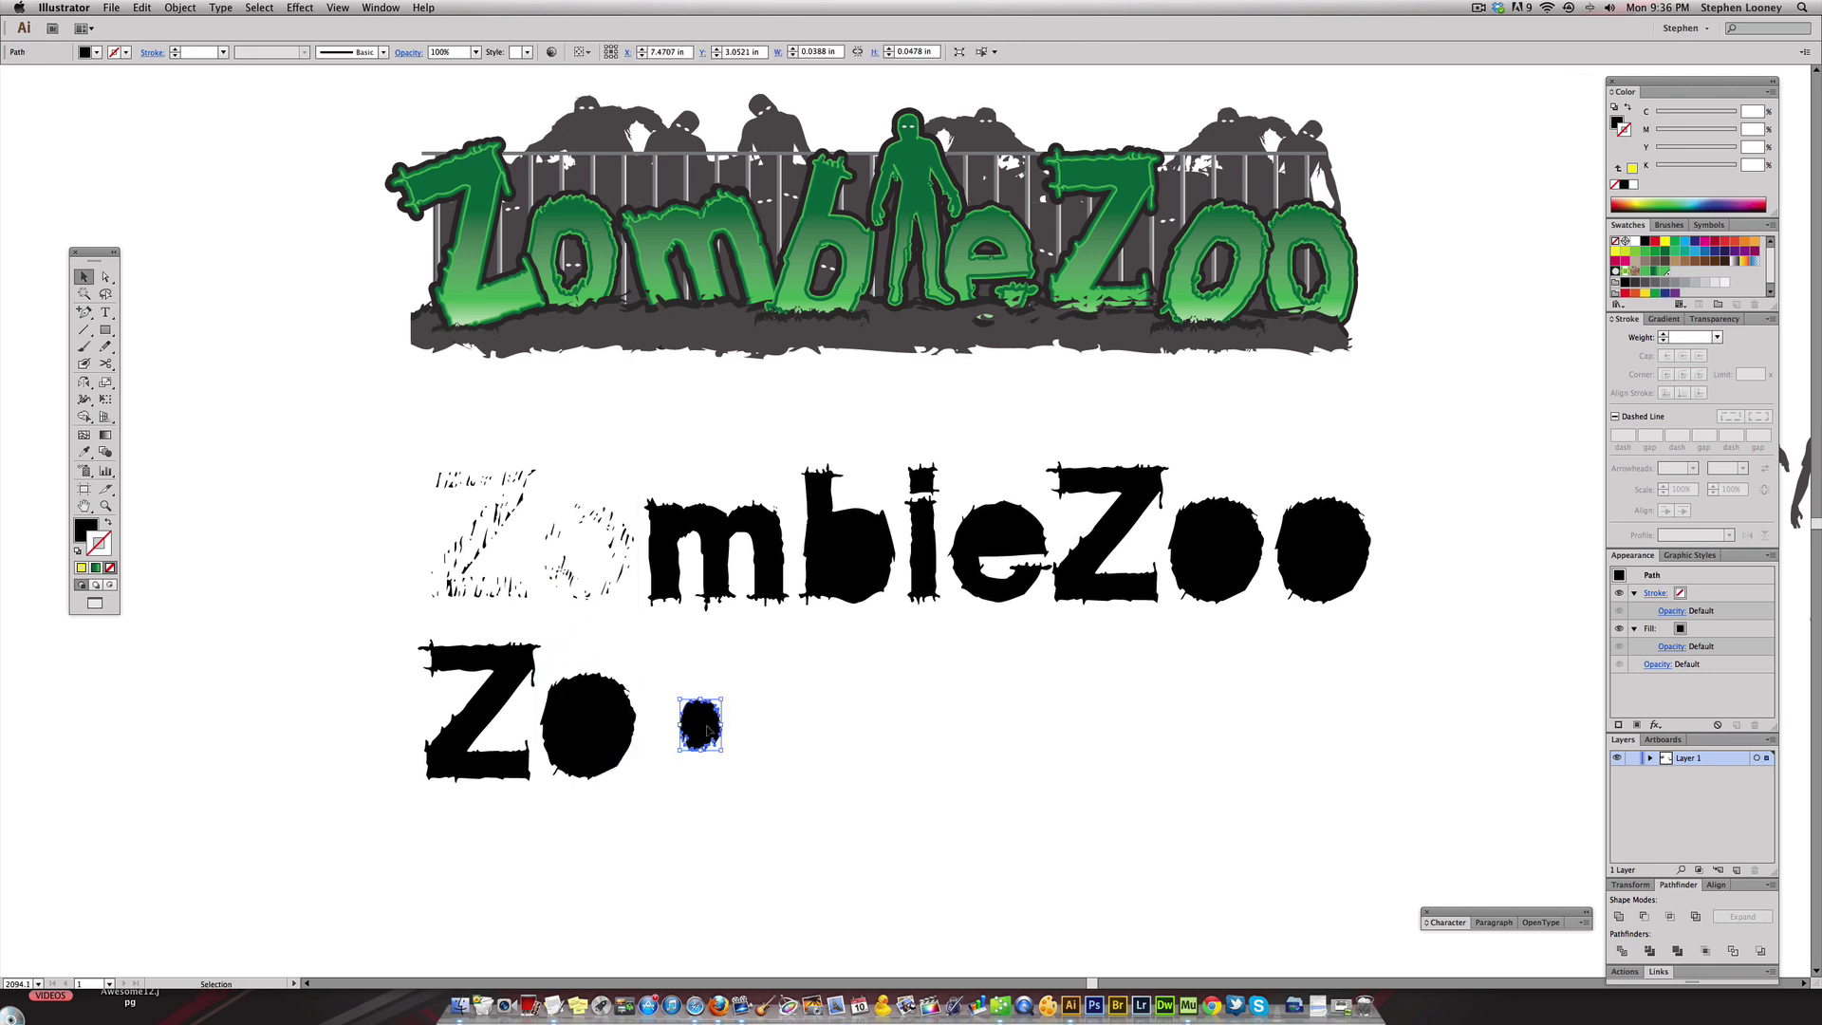
key(Delete)
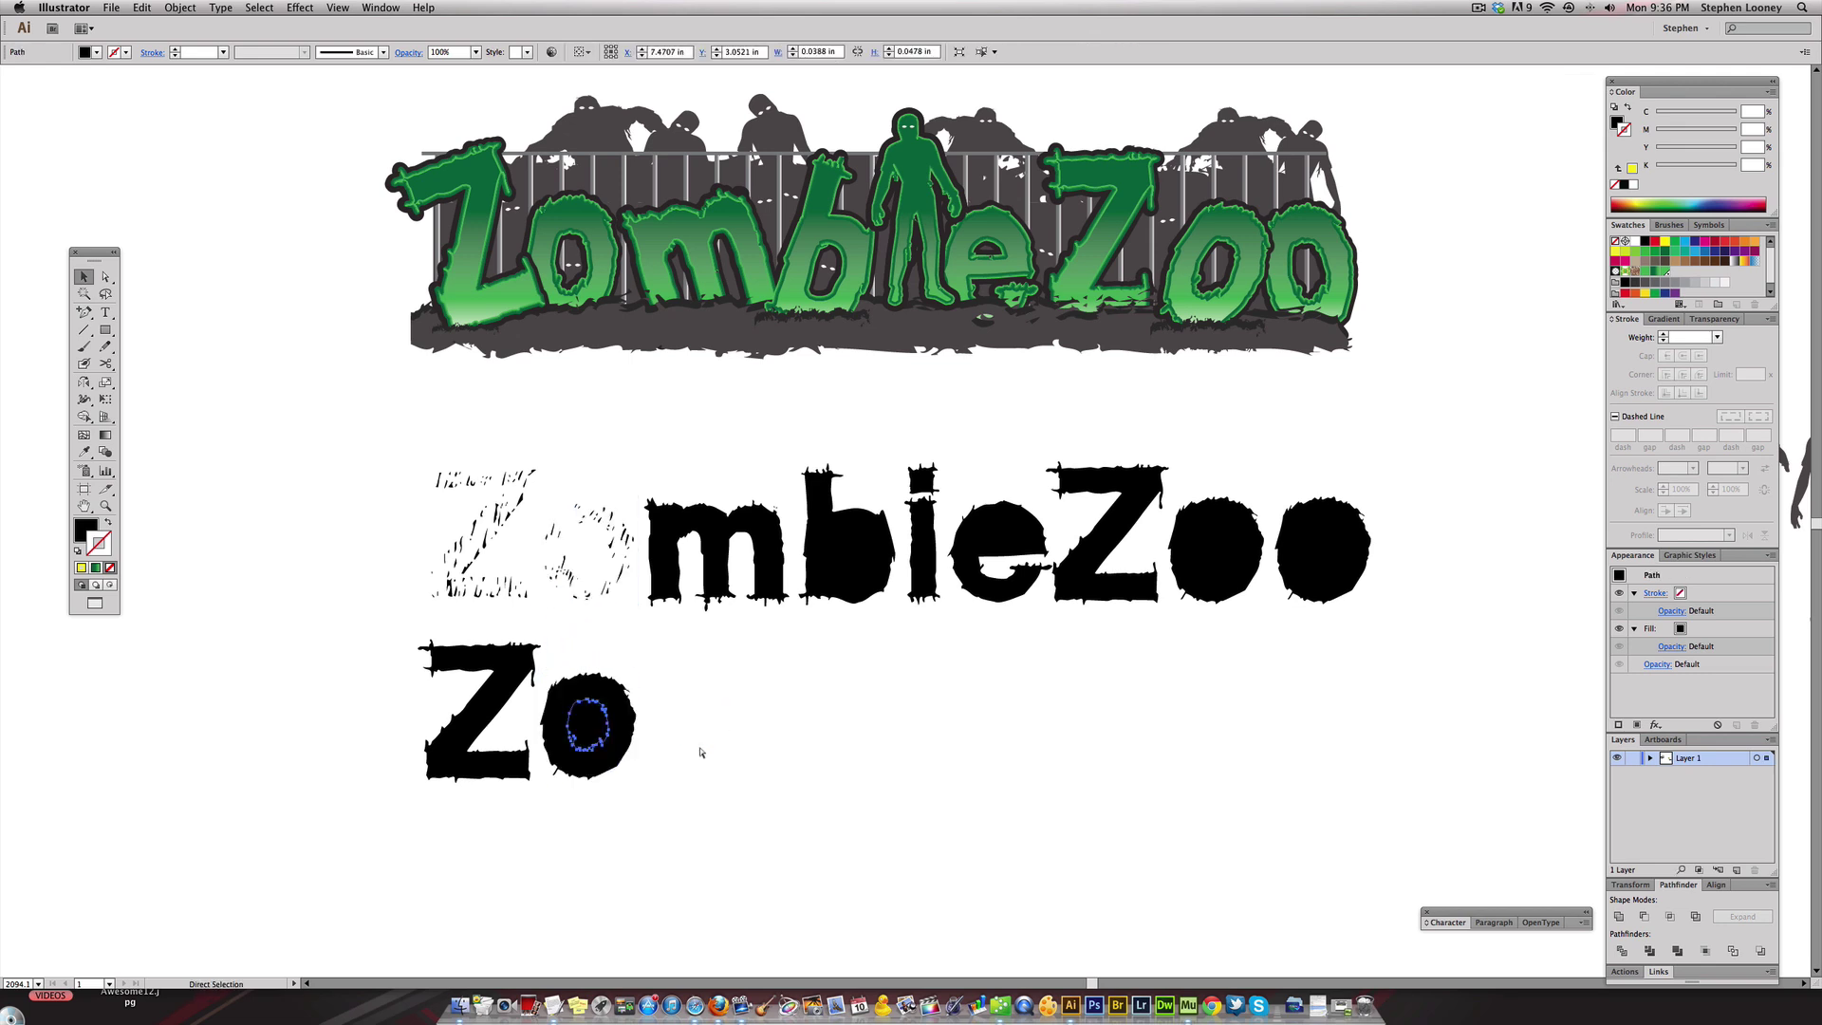
- Move the solid m, the b with its counter, and both parts of the i straight down into the lower row
drag(662, 539, 670, 719)
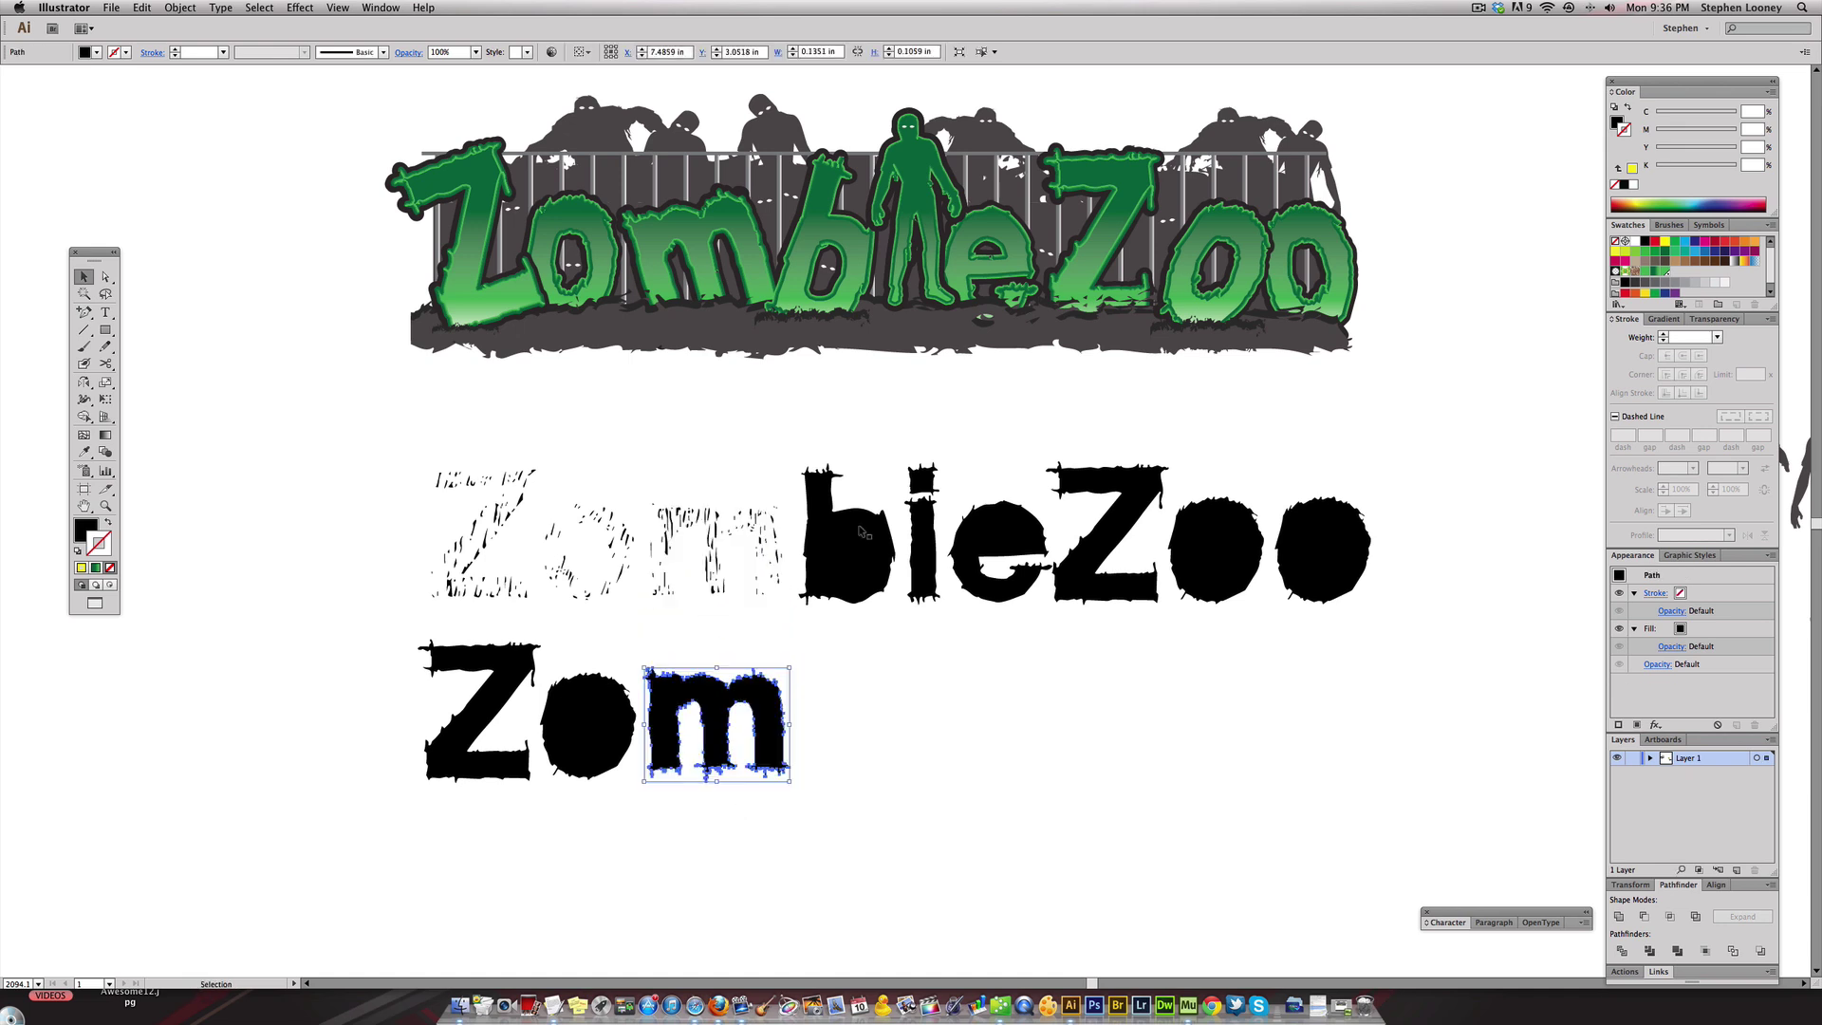
drag(859, 536, 858, 716)
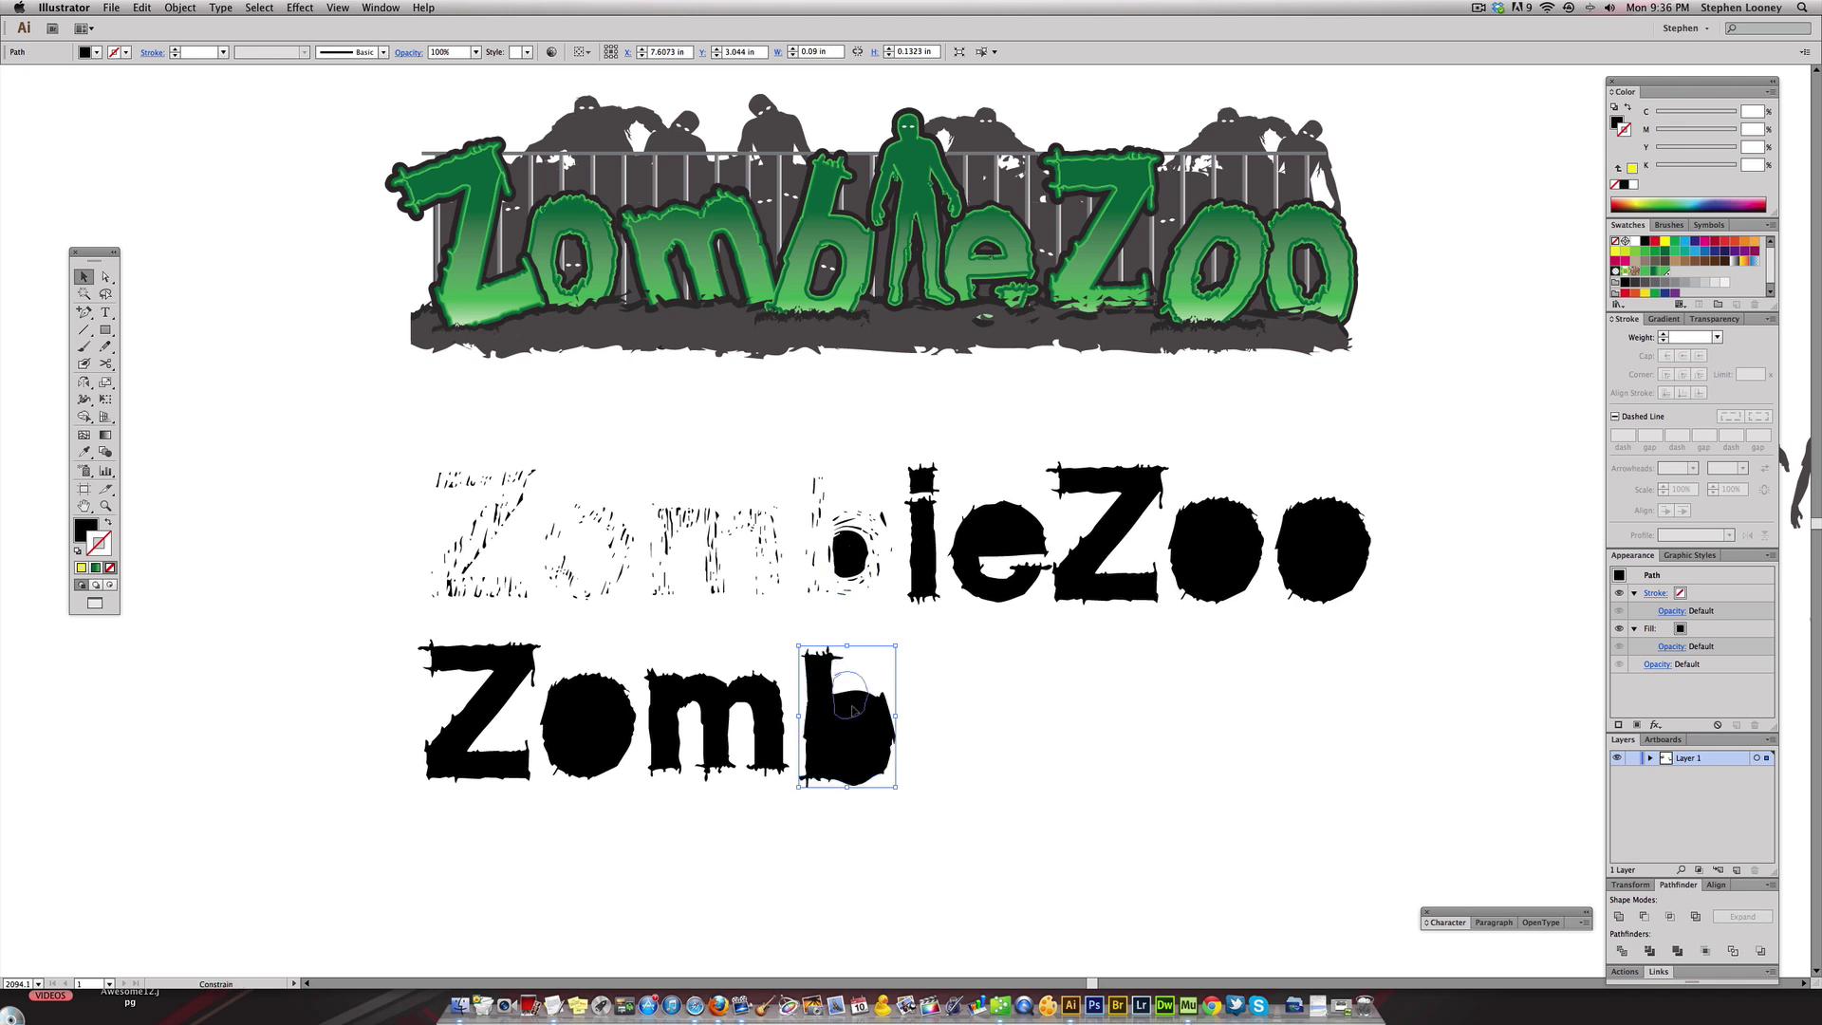
click(923, 481)
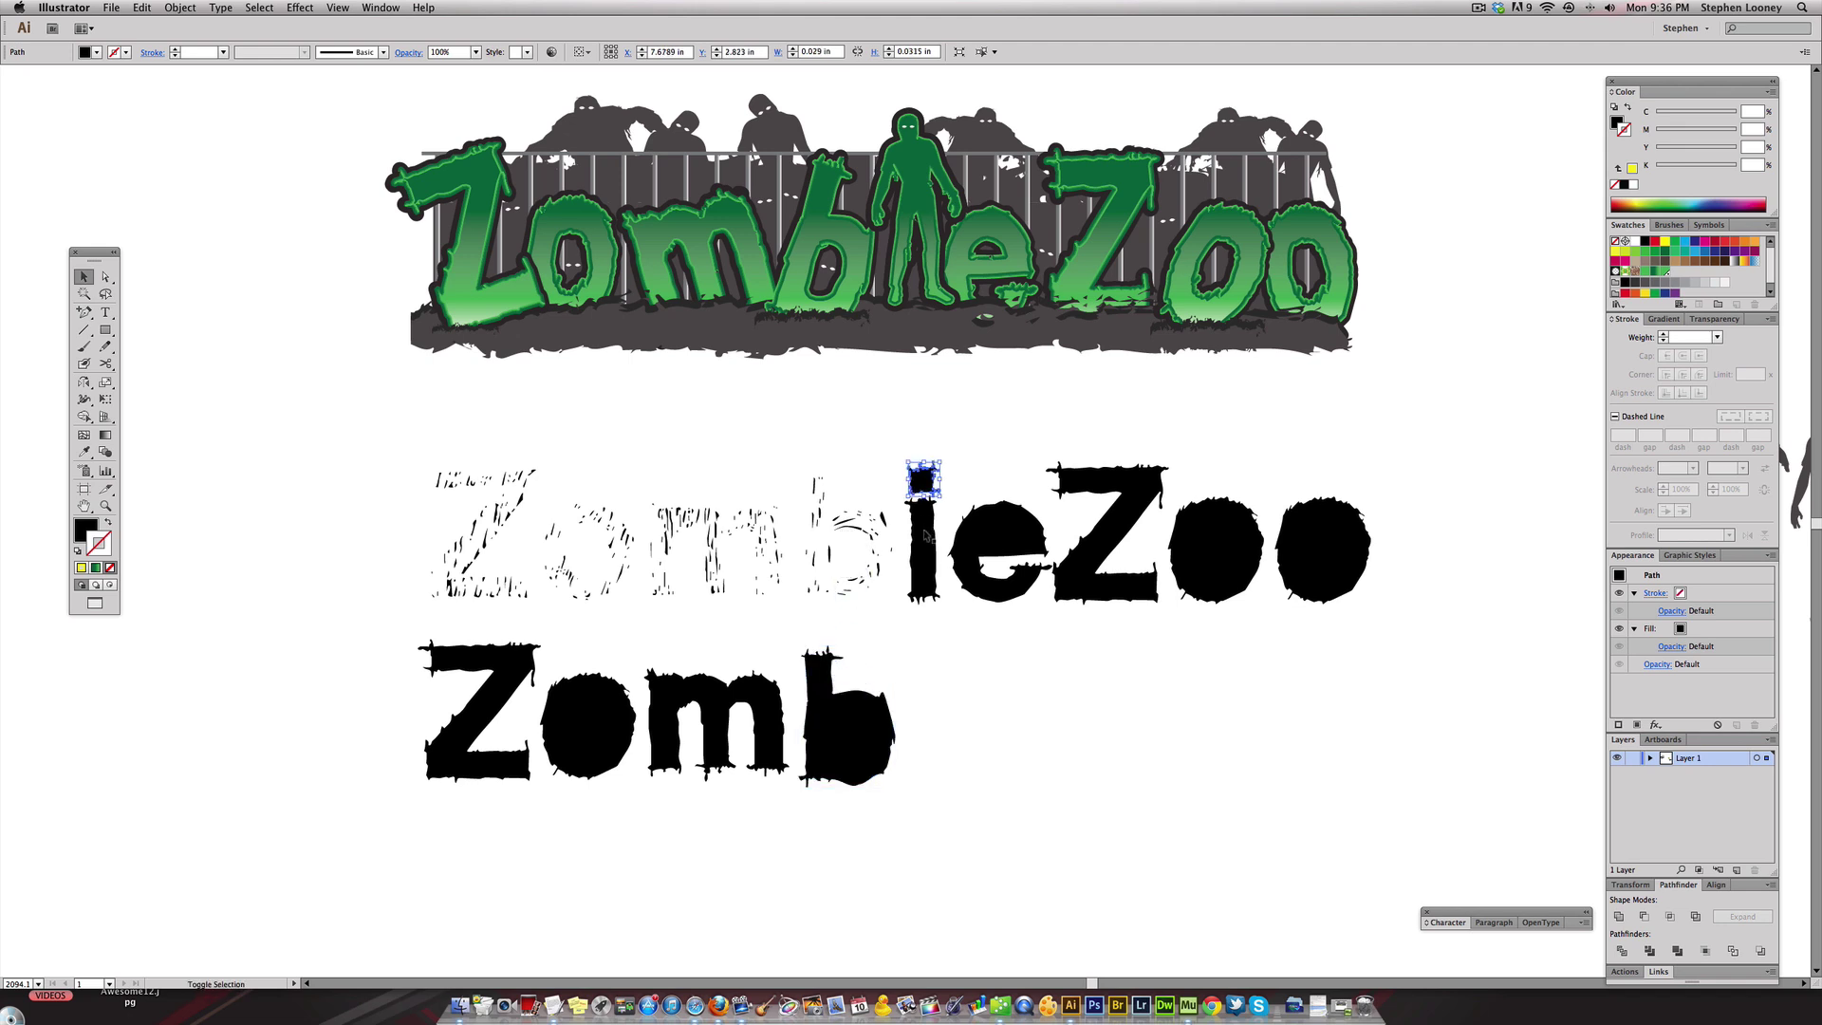
shift+click(924, 532)
drag(924, 477, 926, 648)
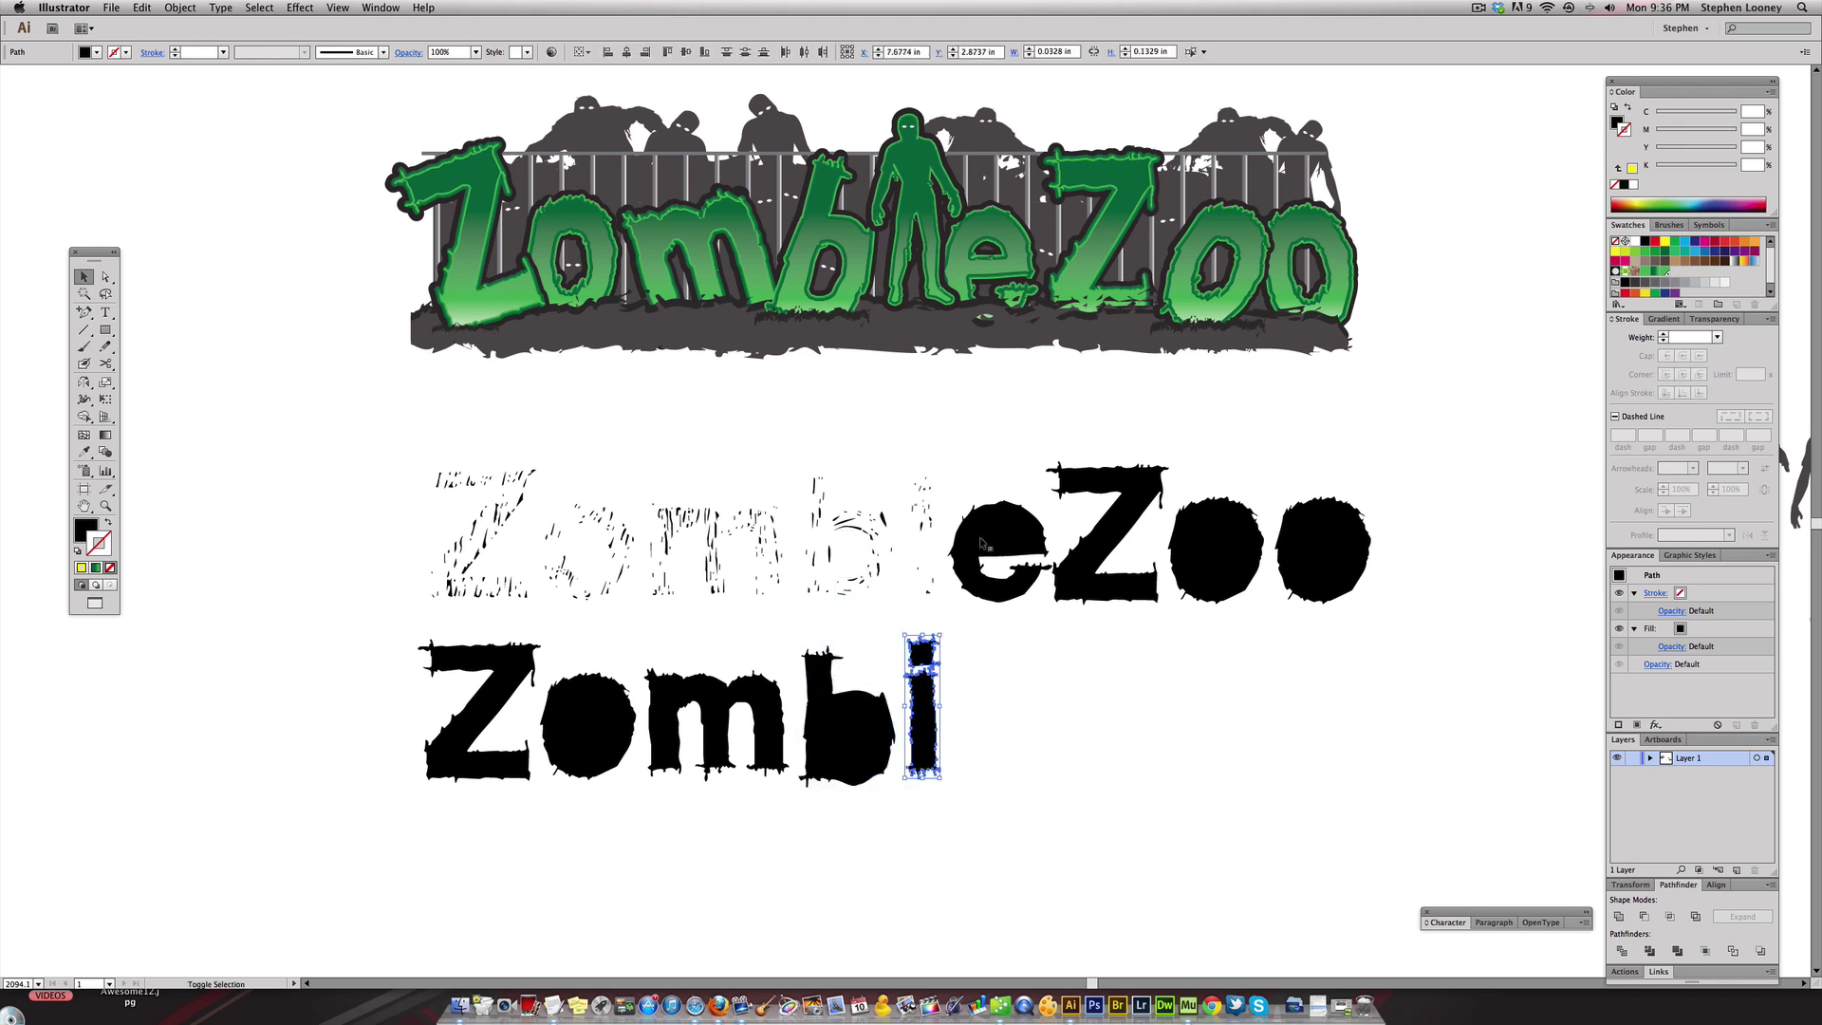
- Move the solid e with its counter and the second Z straight down into the lower row
click(994, 533)
click(1011, 517)
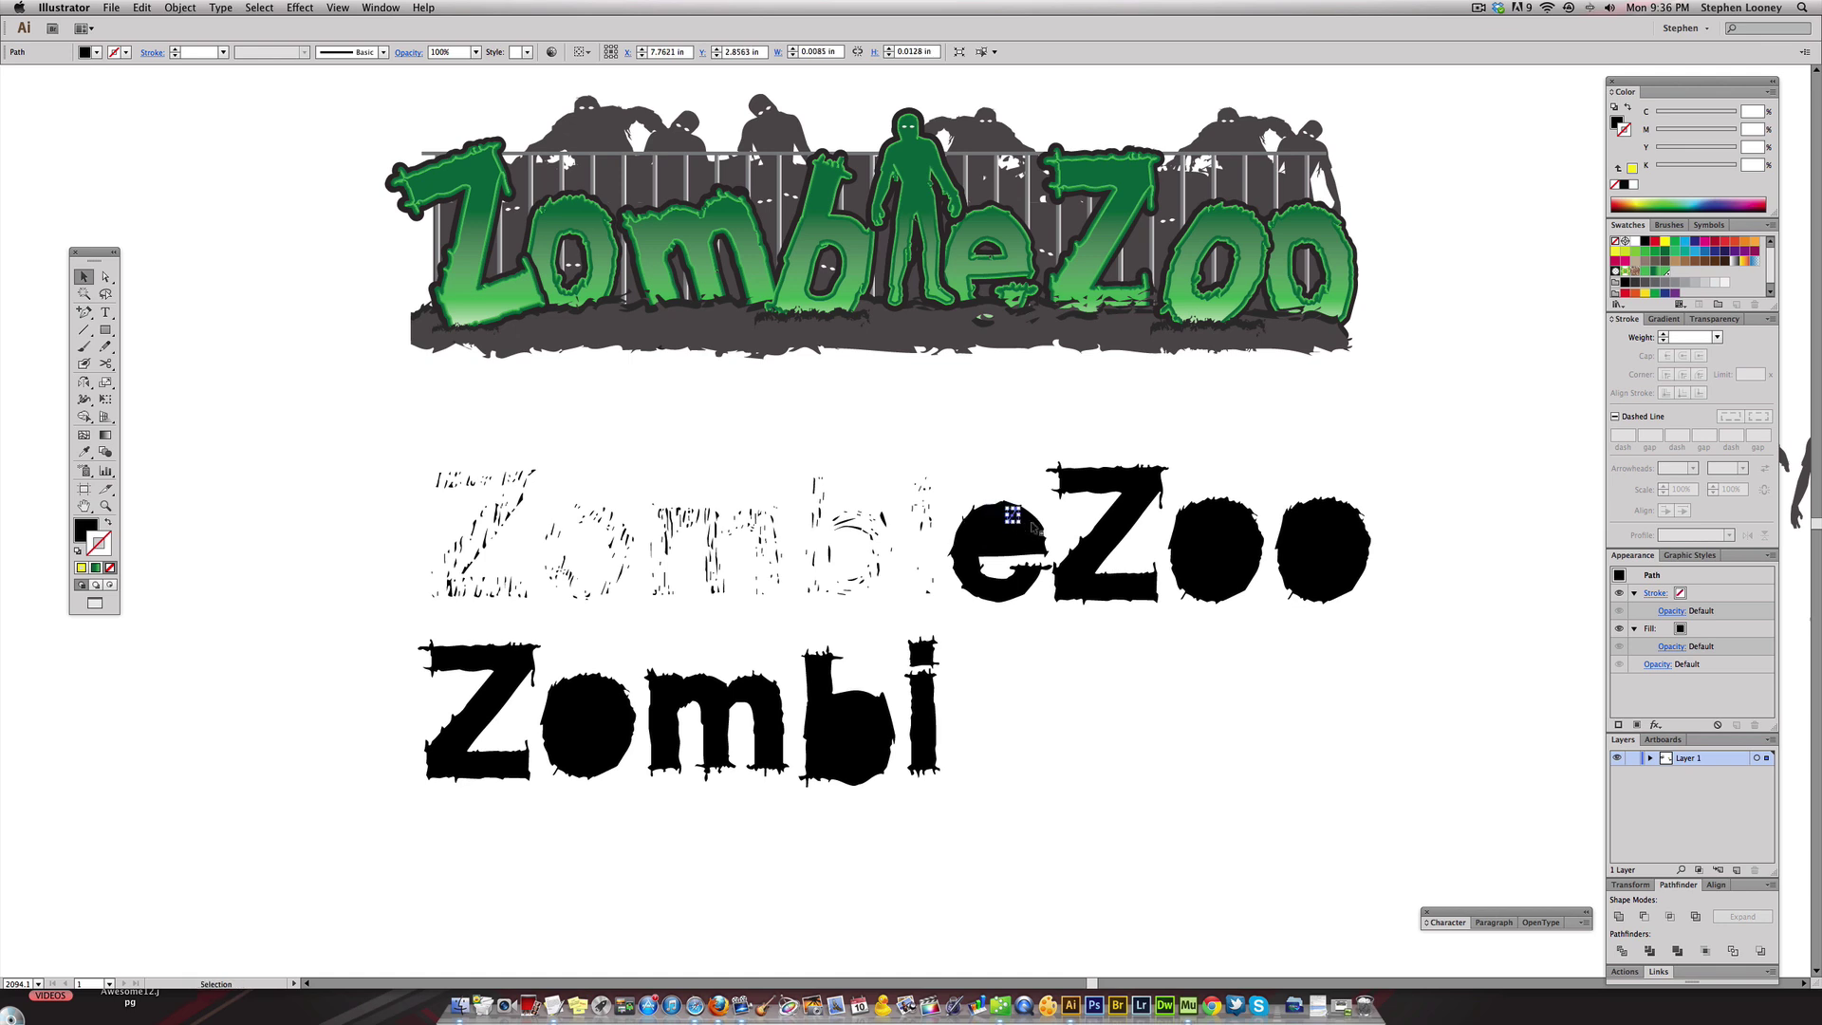
shift+click(1010, 524)
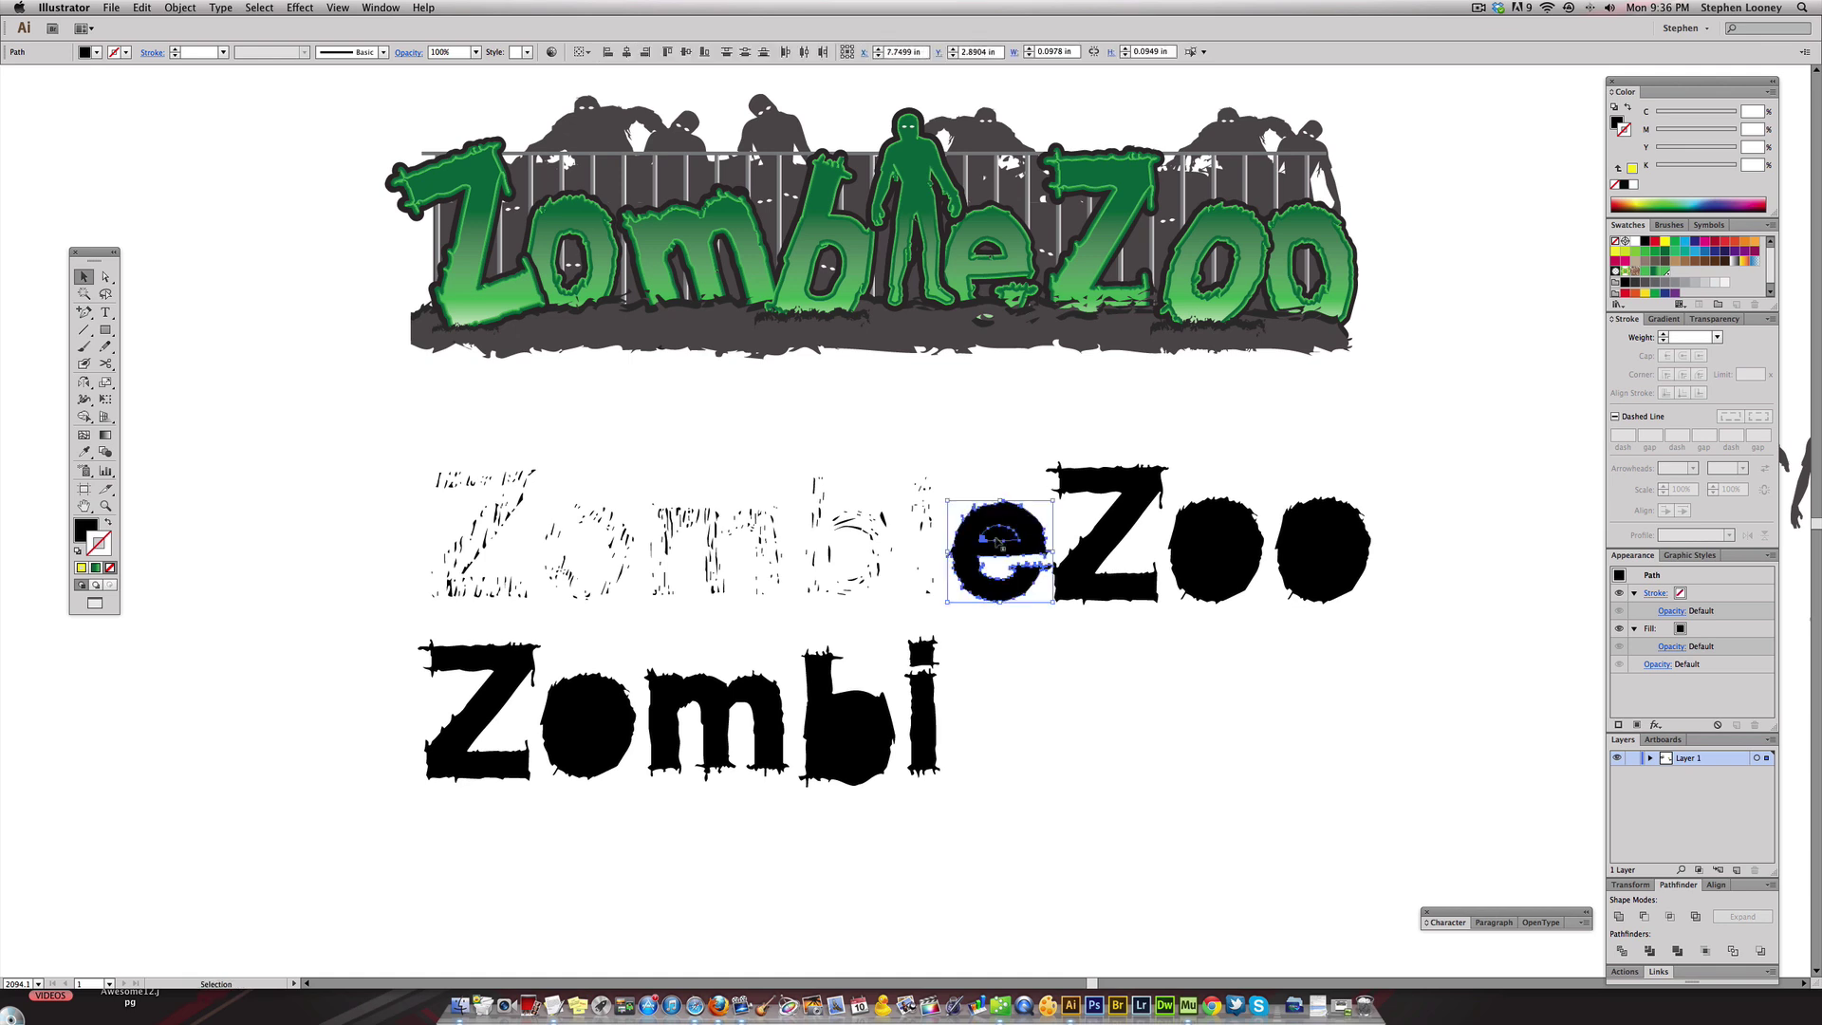
drag(998, 540, 999, 708)
drag(1086, 531, 1085, 708)
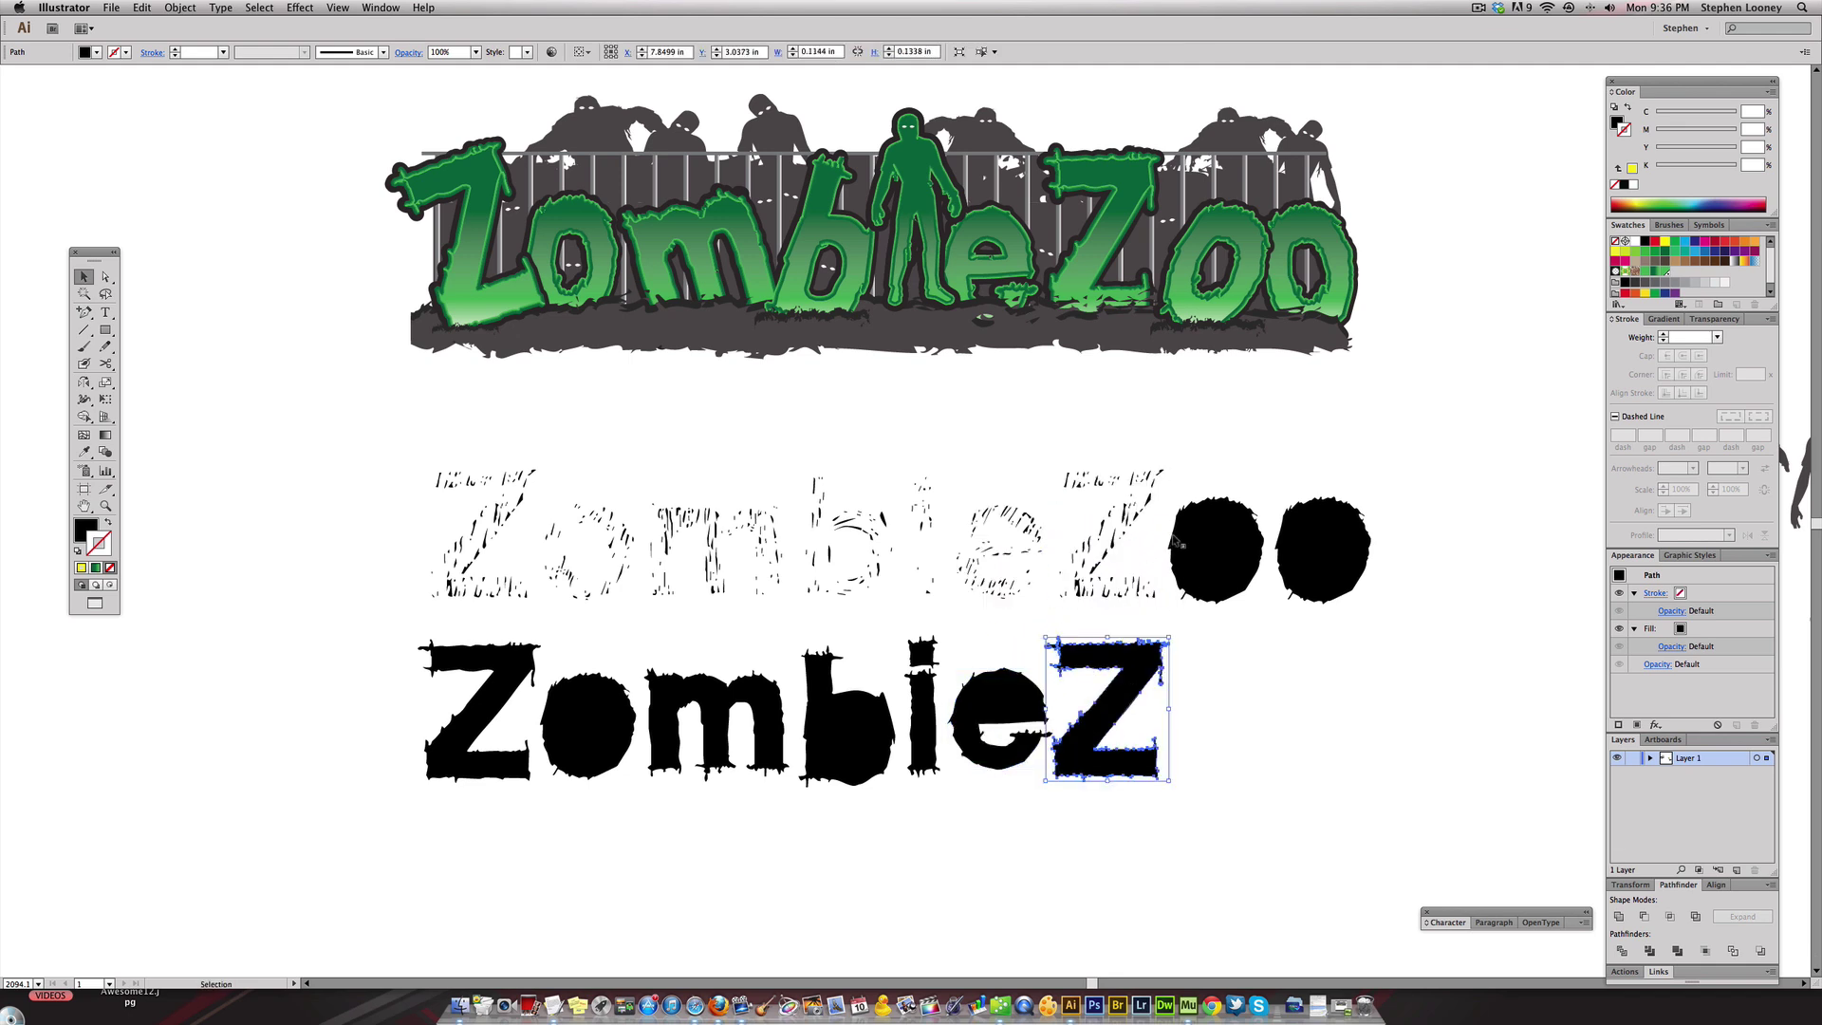
- Move the first o of Zoo and its inner counter down into the lower row, and delete both
drag(1174, 540, 1174, 724)
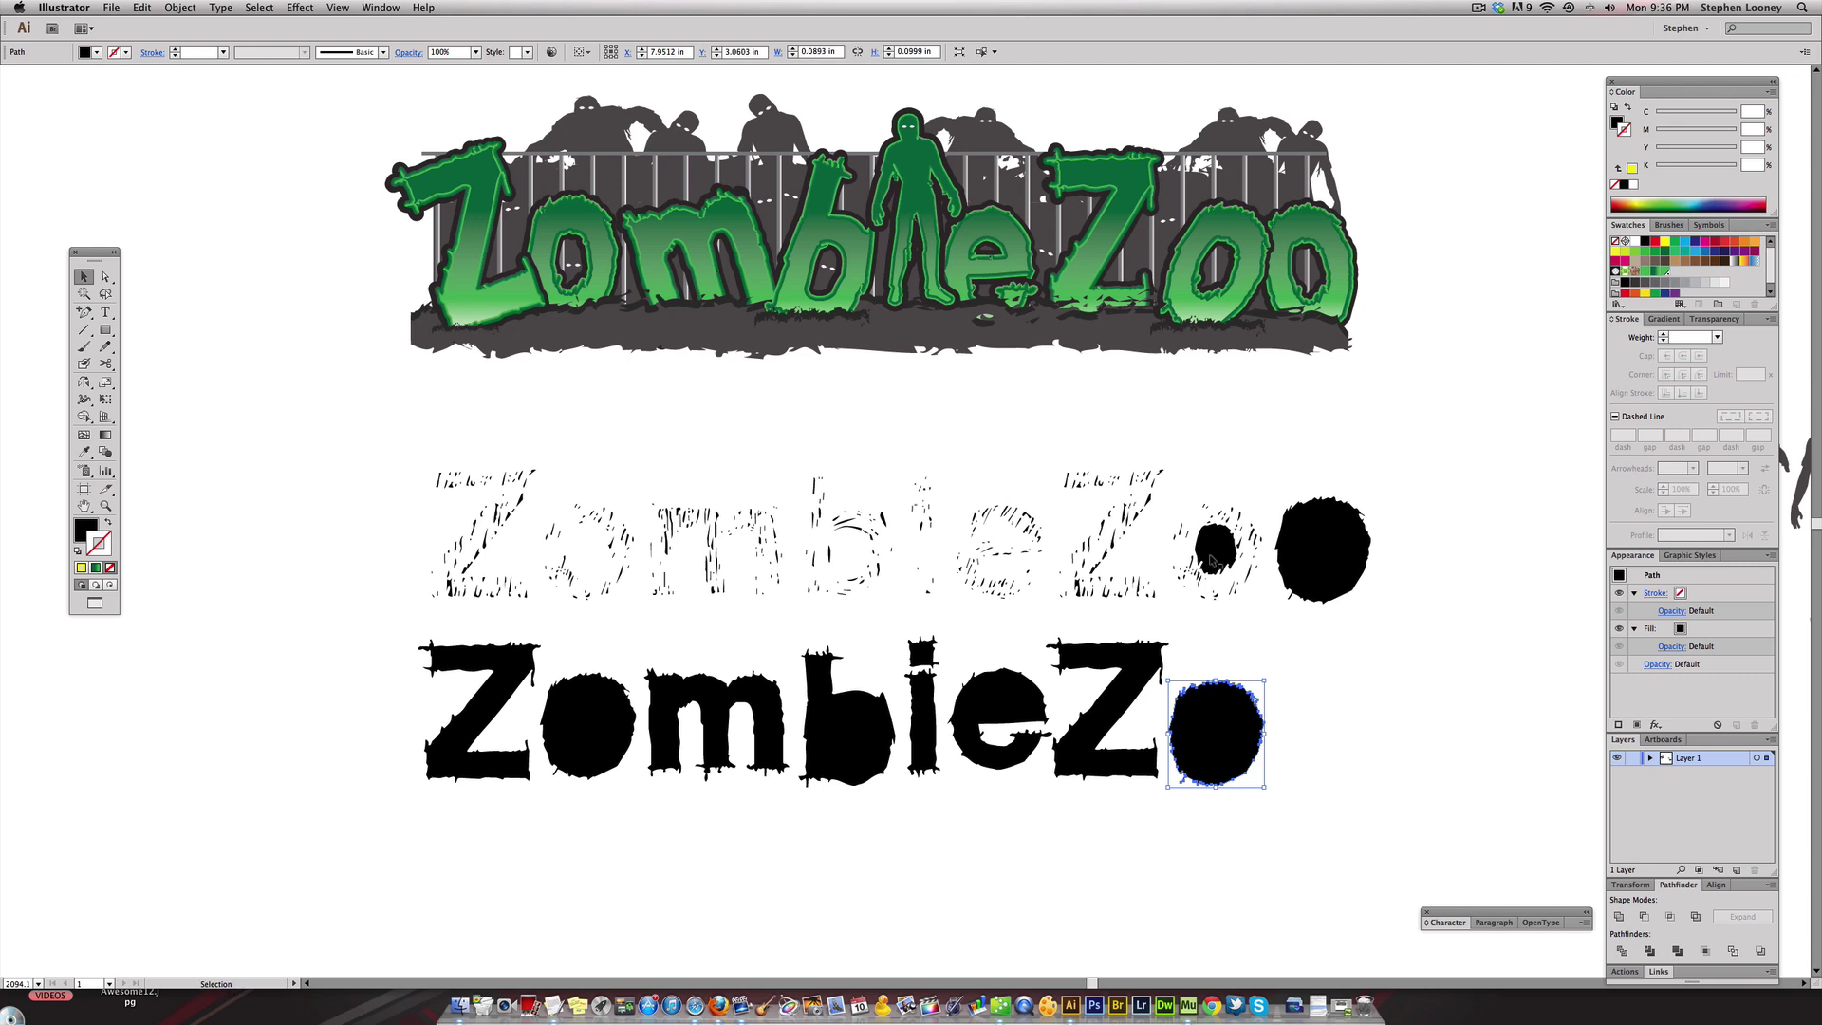
drag(1212, 560, 1210, 730)
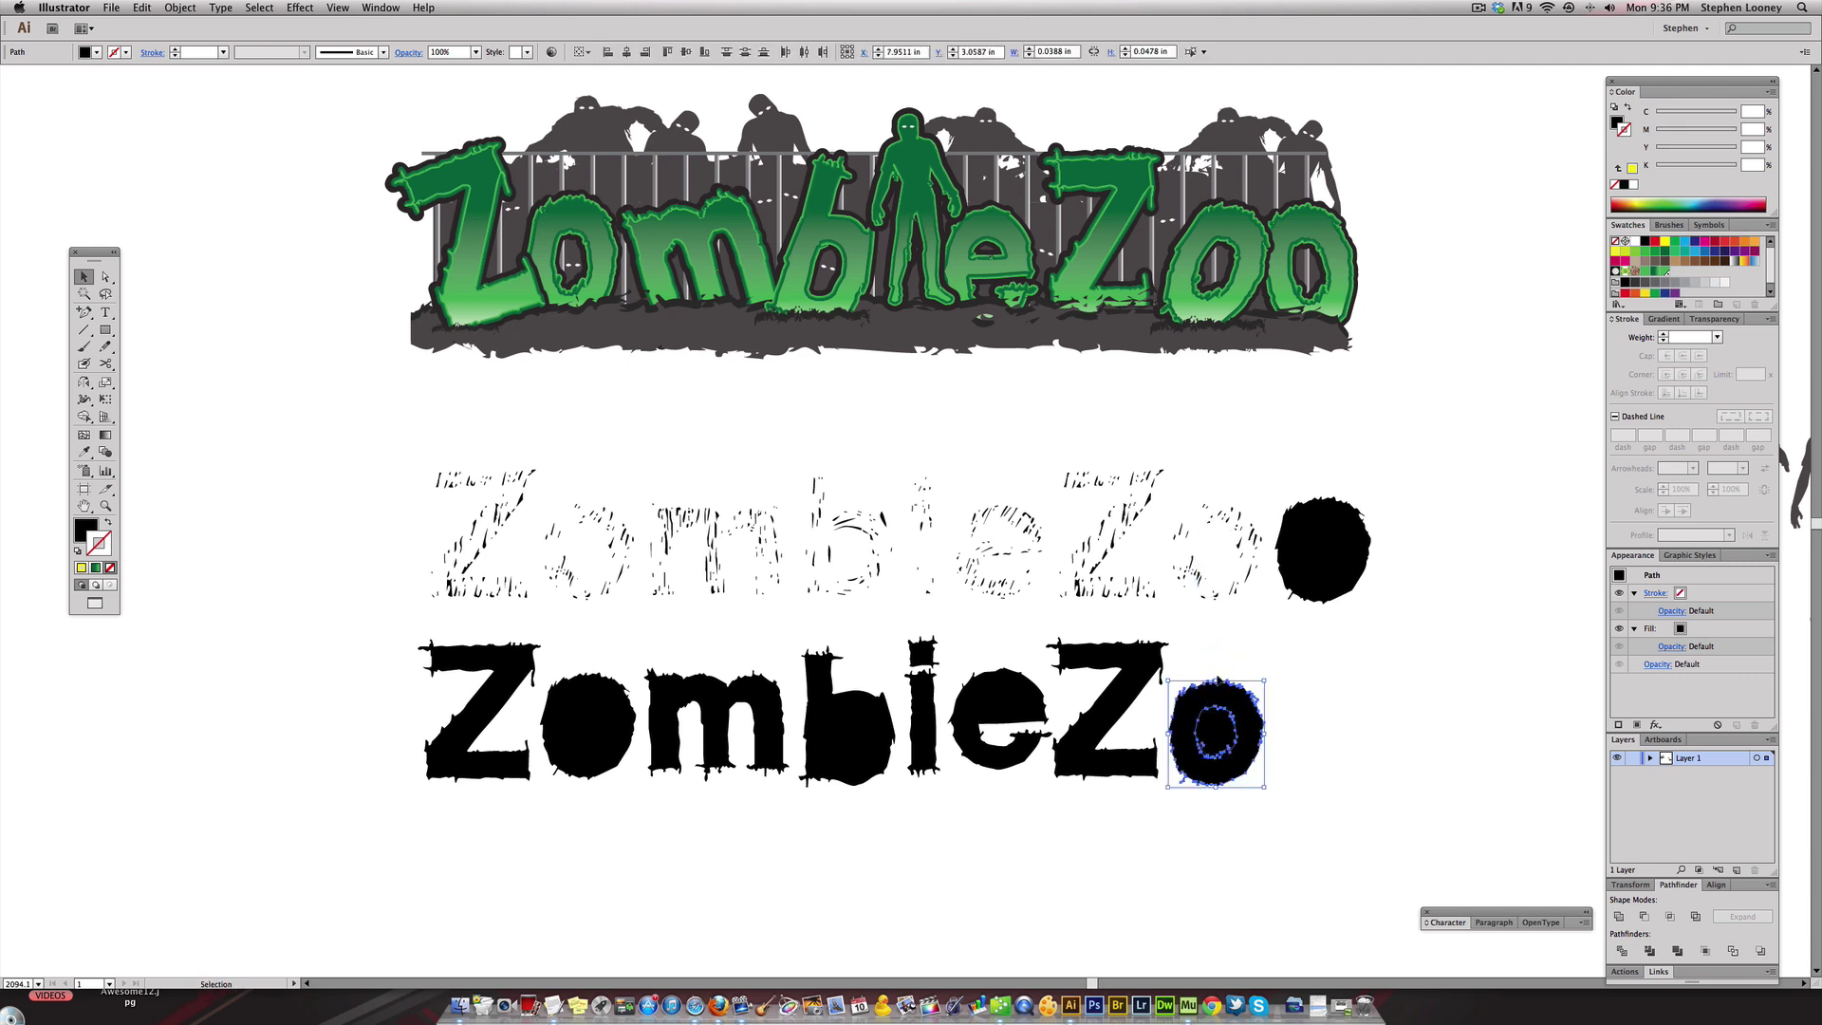
key(Delete)
- Delete the last o and all the leftover texture fragments in the upper row
drag(1394, 571, 191, 407)
key(Delete)
drag(327, 462, 1423, 610)
key(Delete)
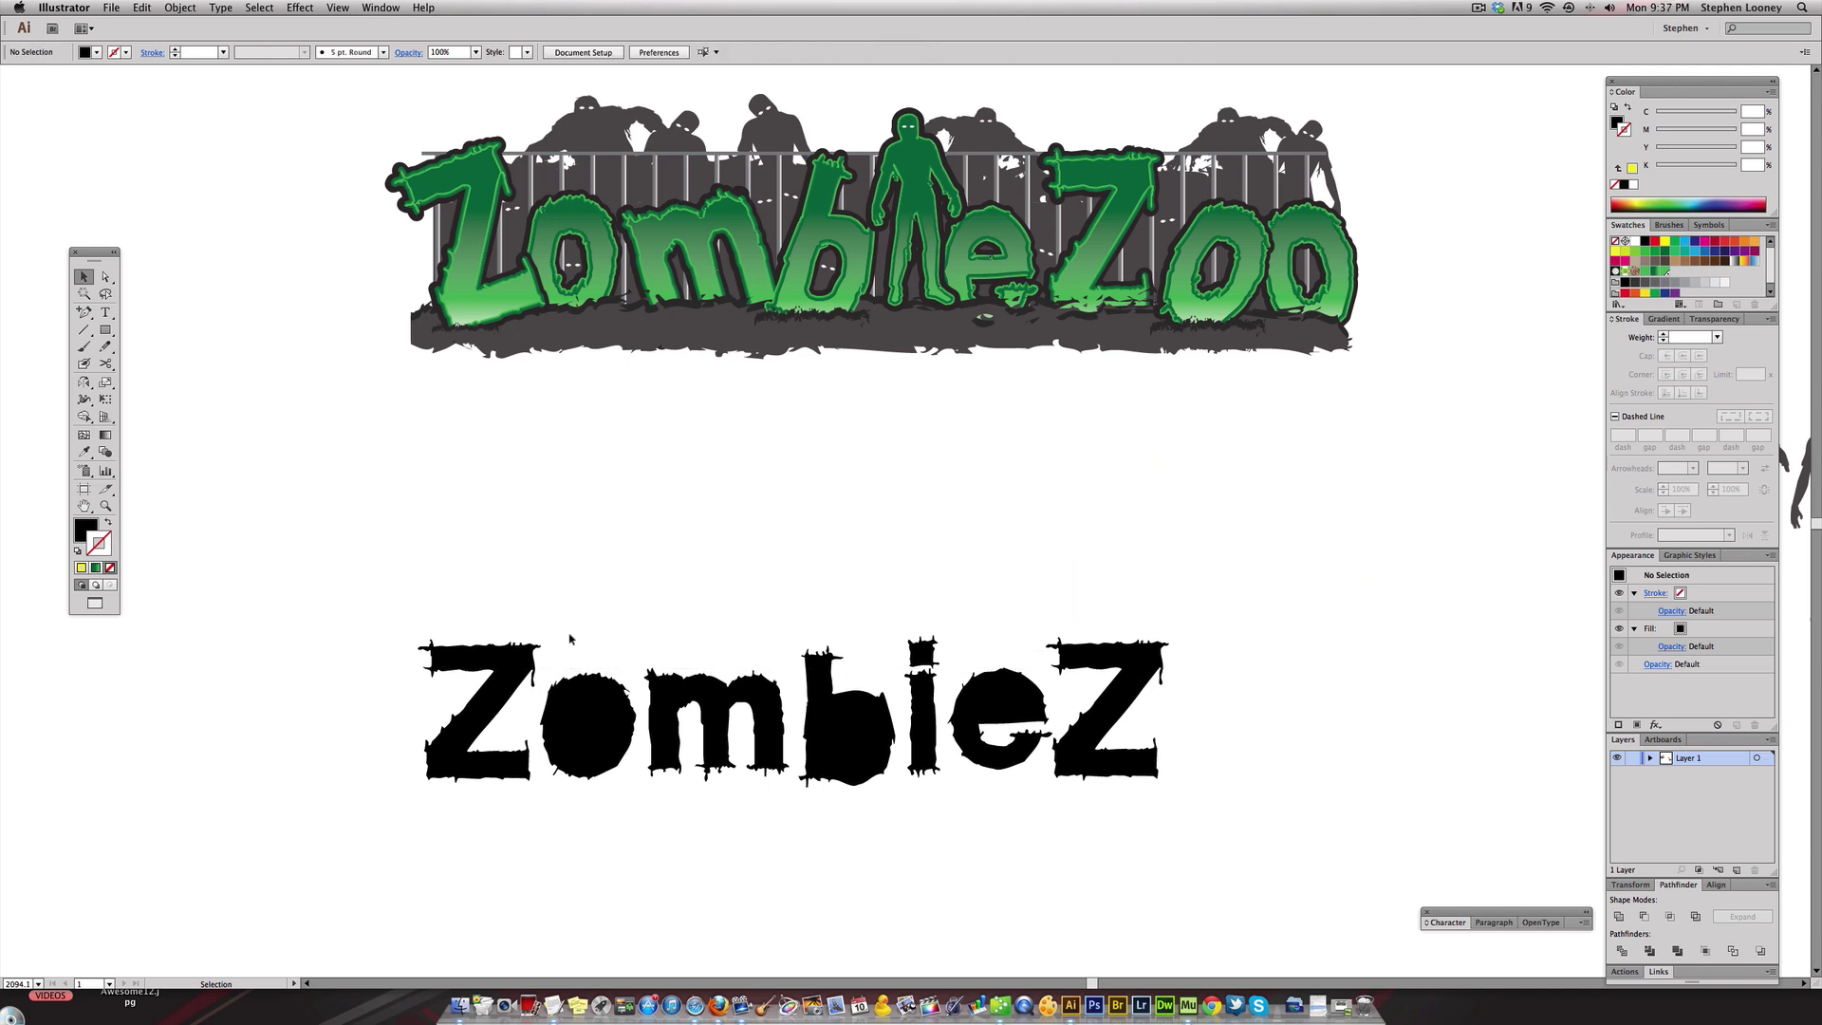
- Cut the inner counter out of the remaining solid o with the Minus Front shape mode
drag(570, 639, 617, 740)
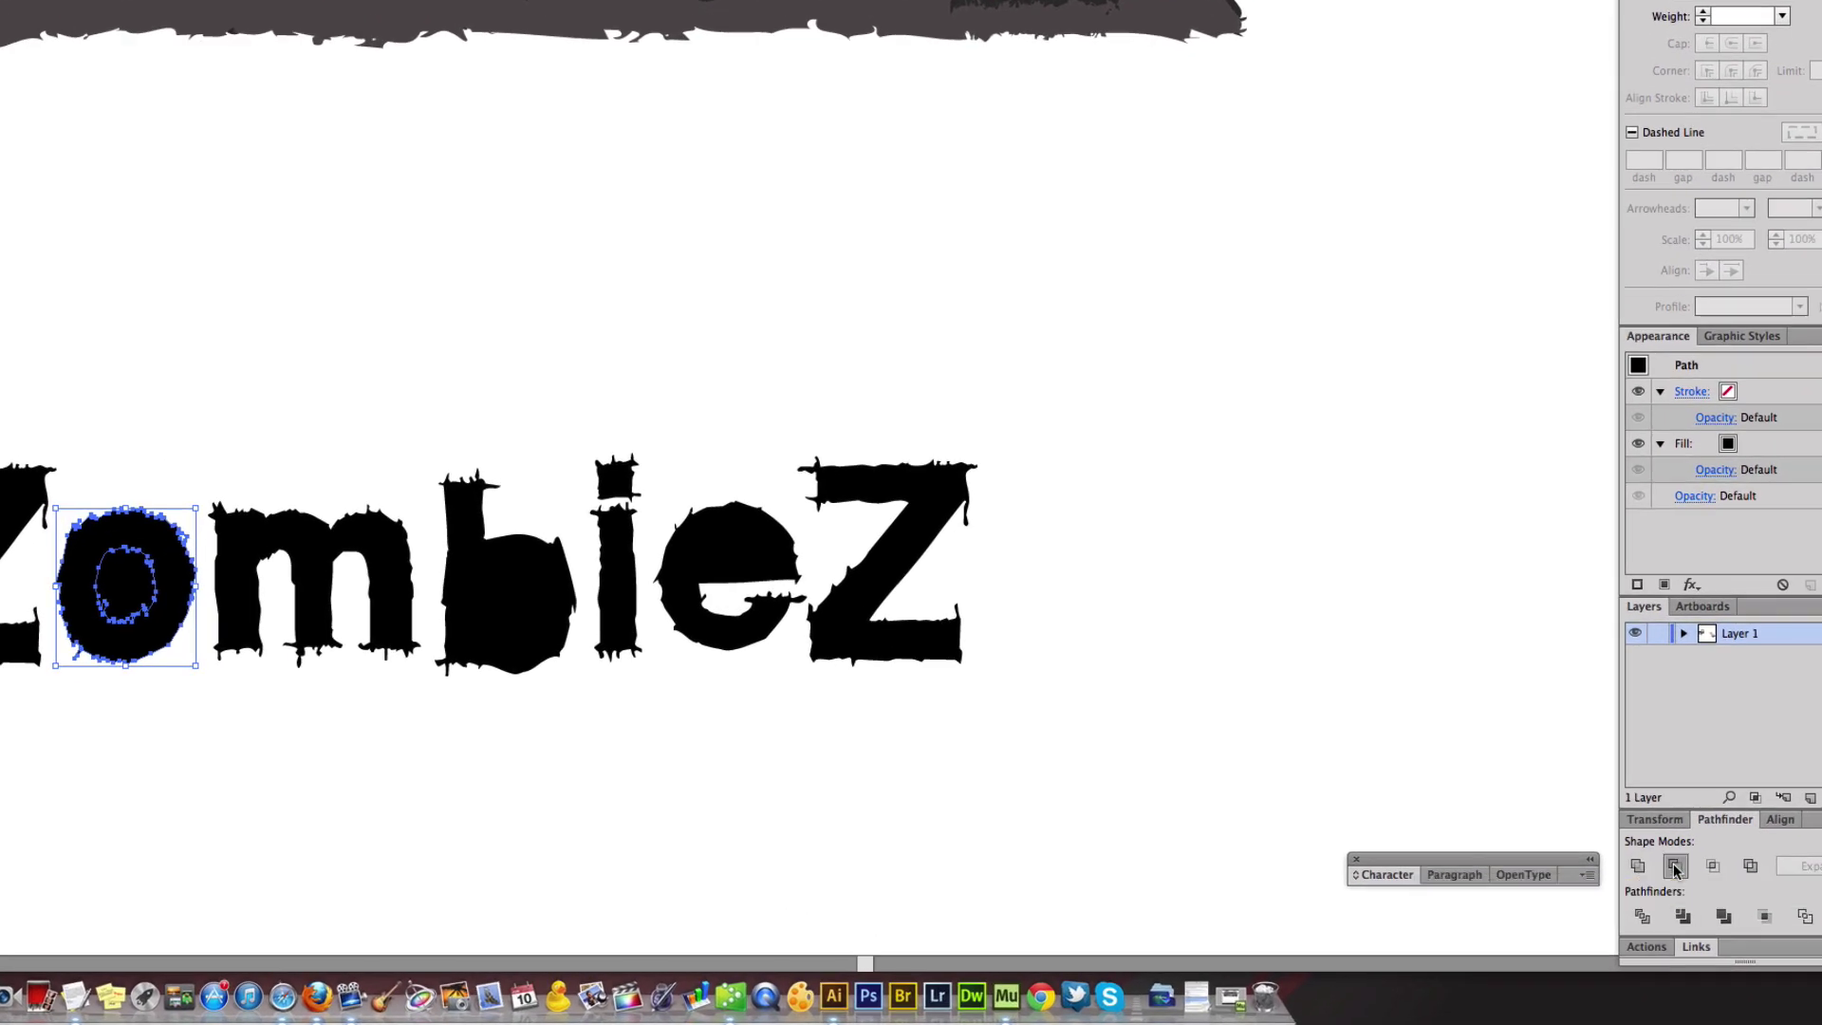
click(1643, 916)
click(167, 406)
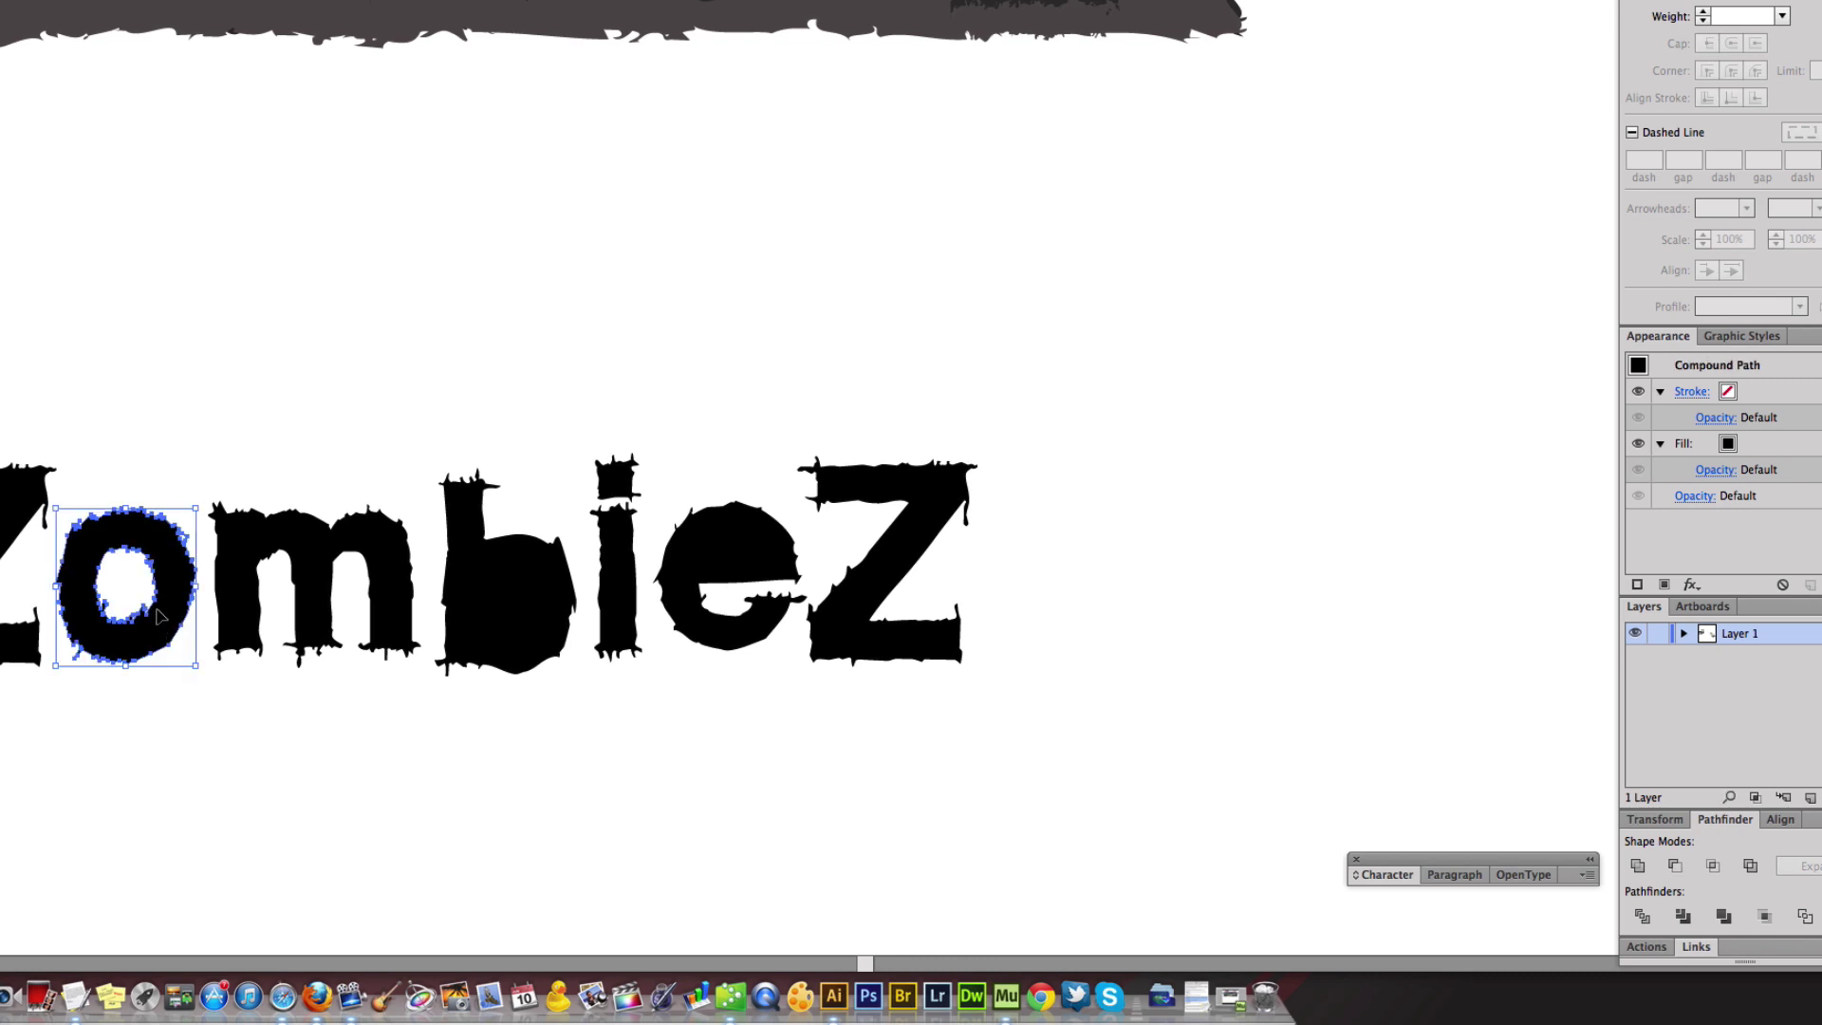
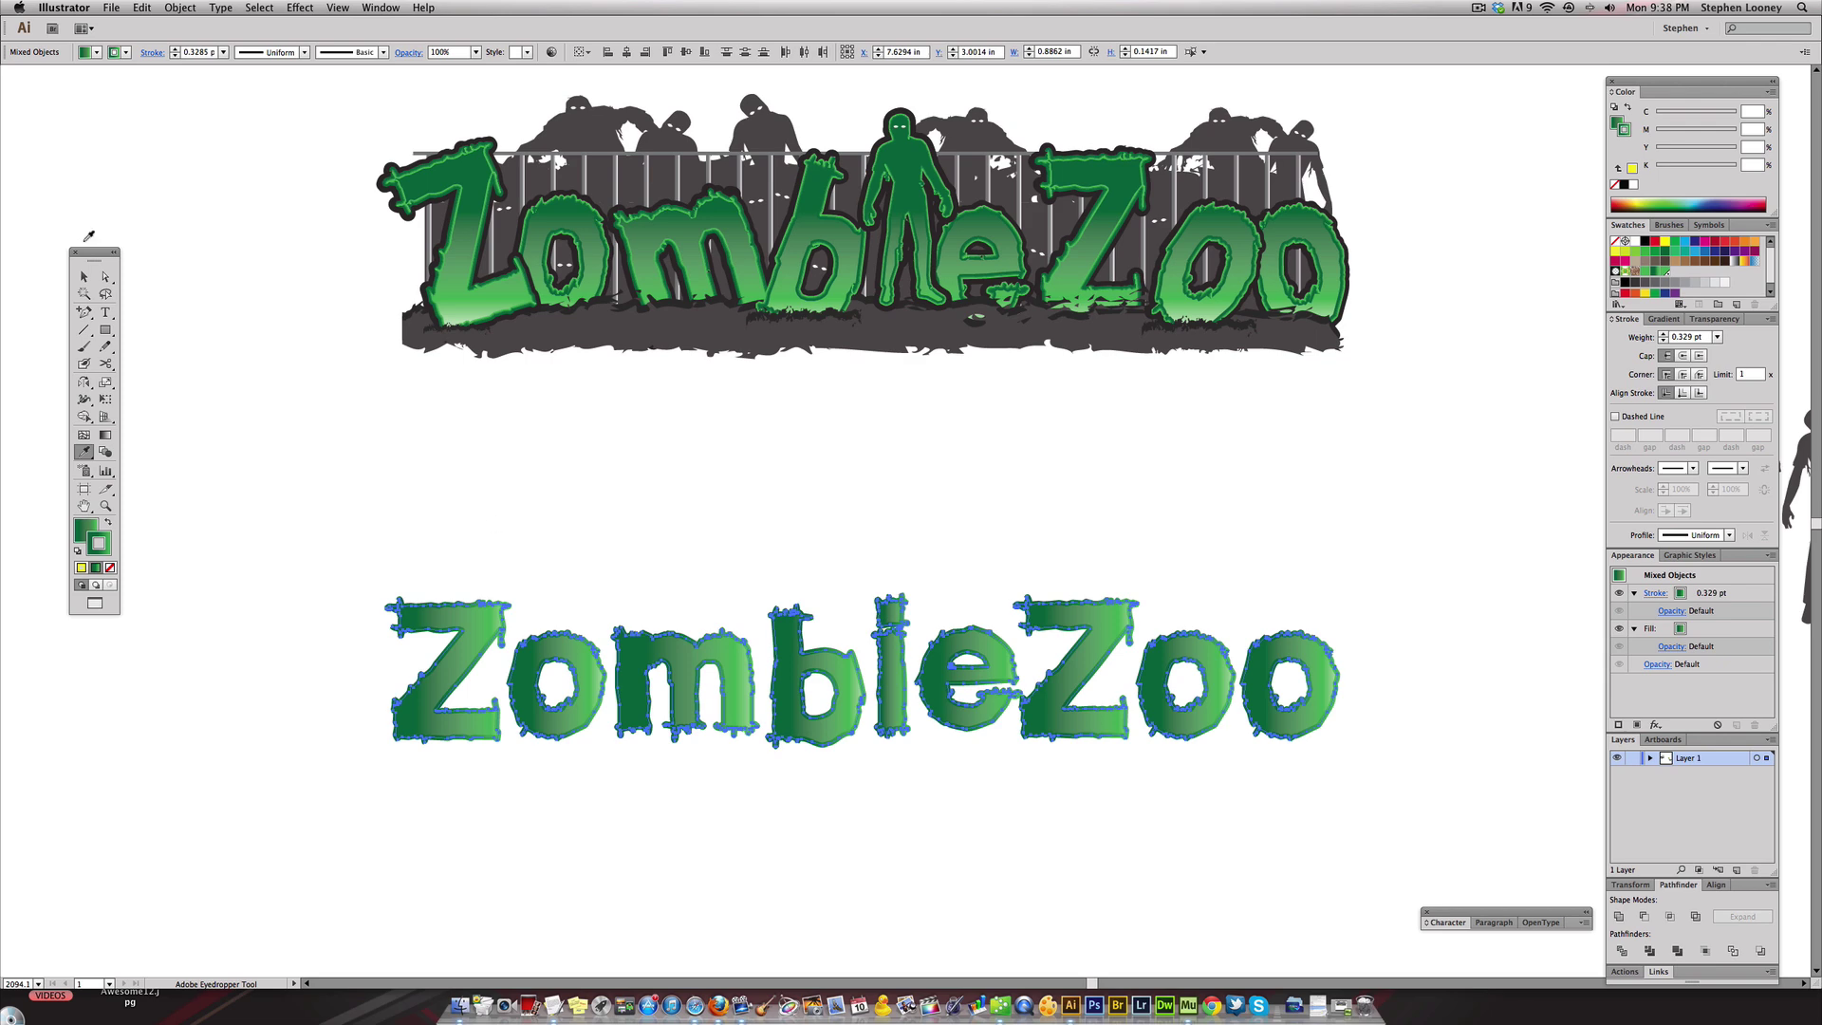
- Set the green linear gradient on the stroke of all ZombieZoo letters to run across the stroke
click(412, 403)
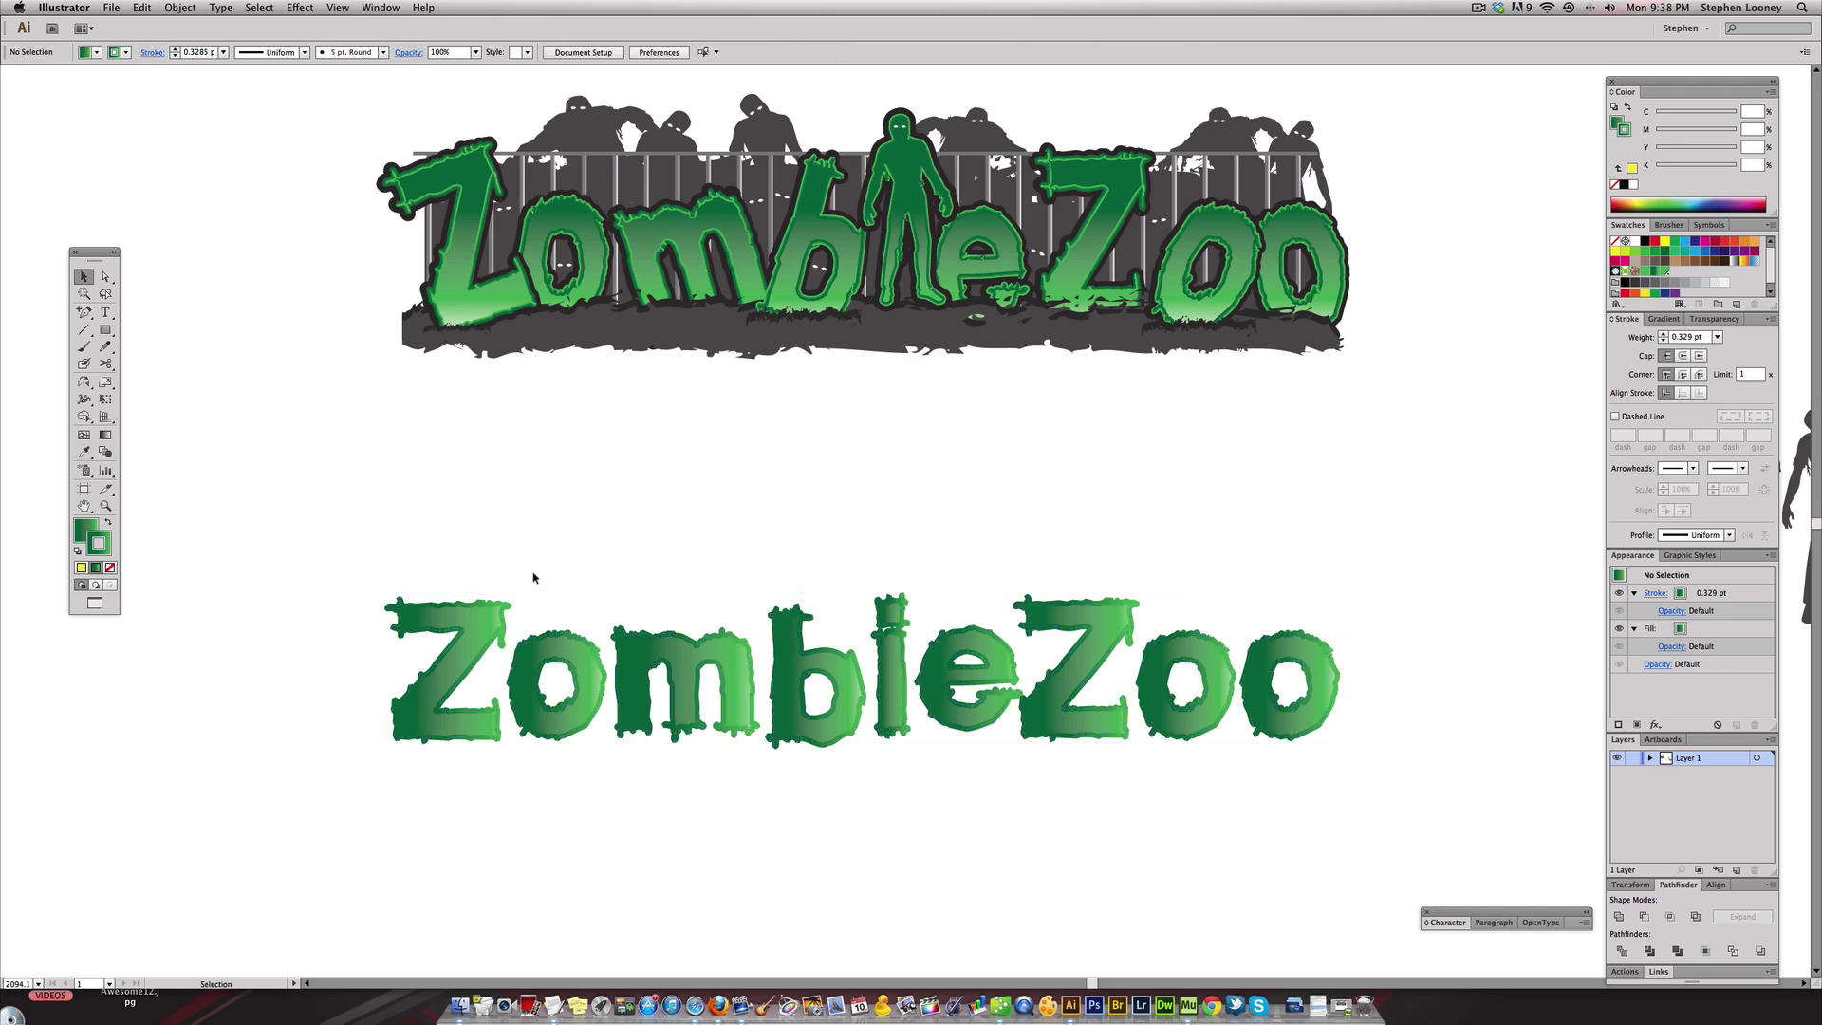
drag(325, 516, 1375, 765)
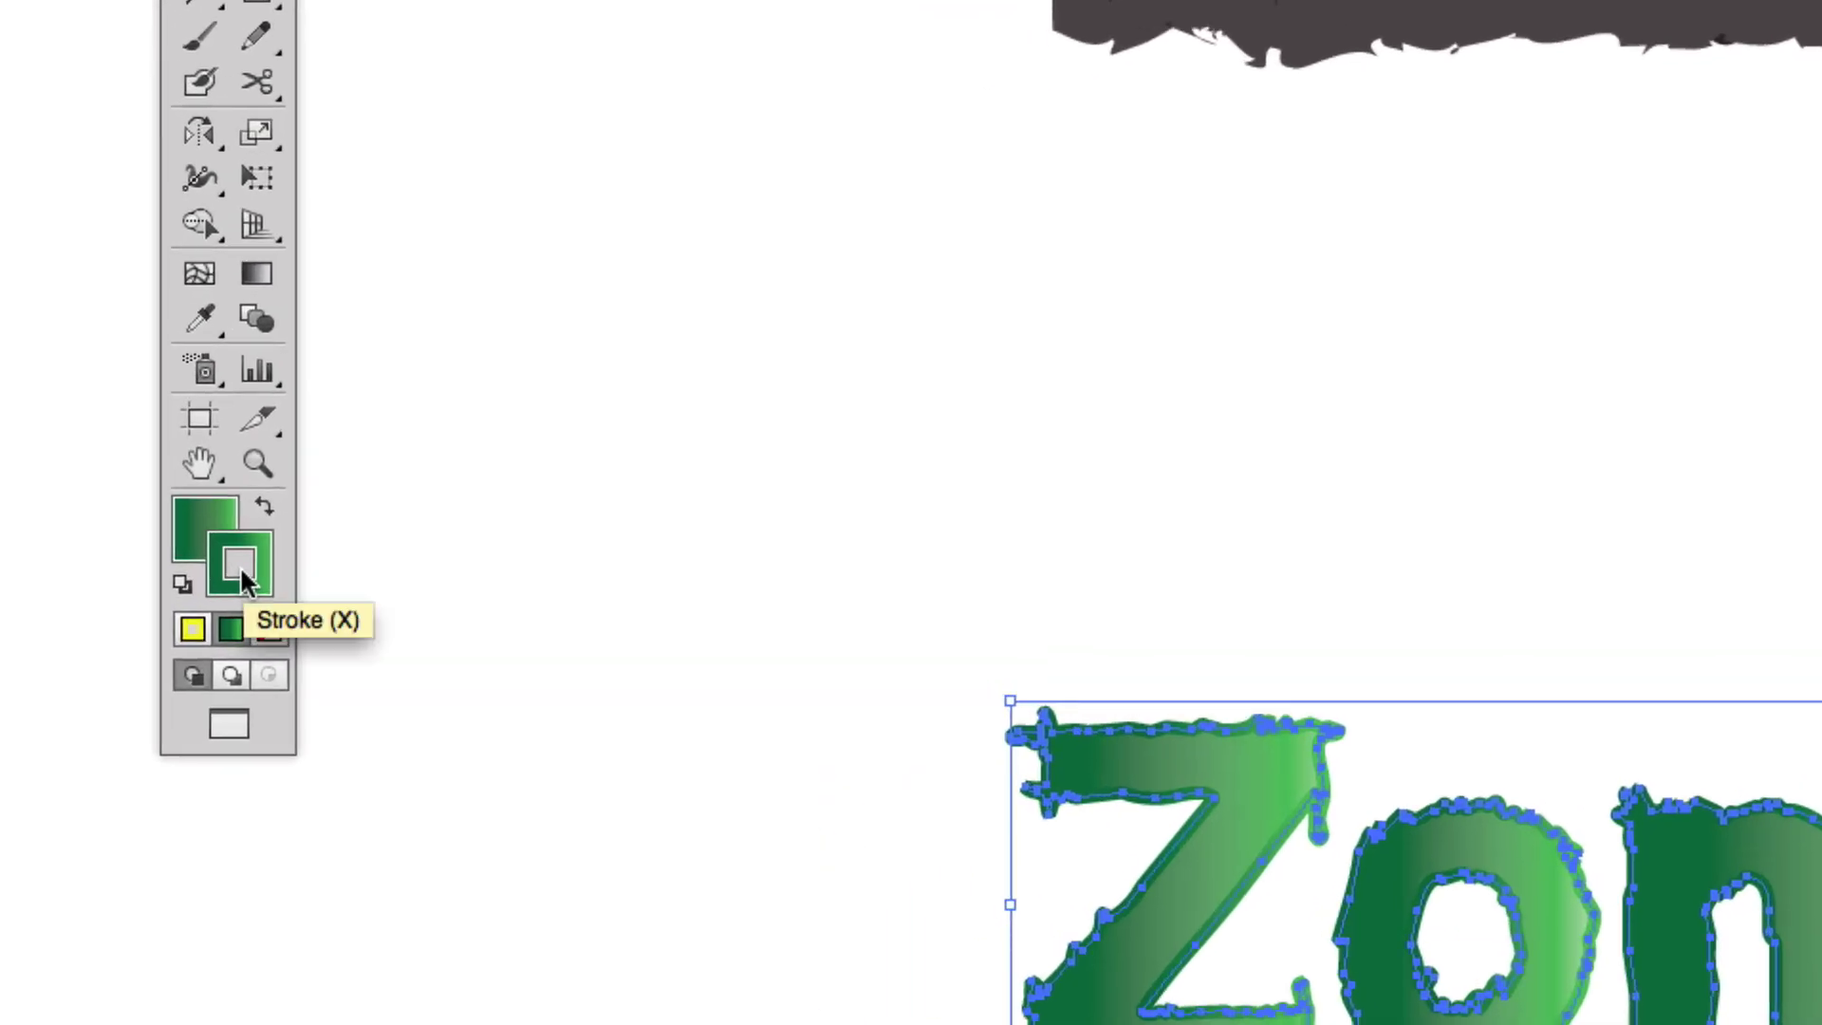
click(183, 513)
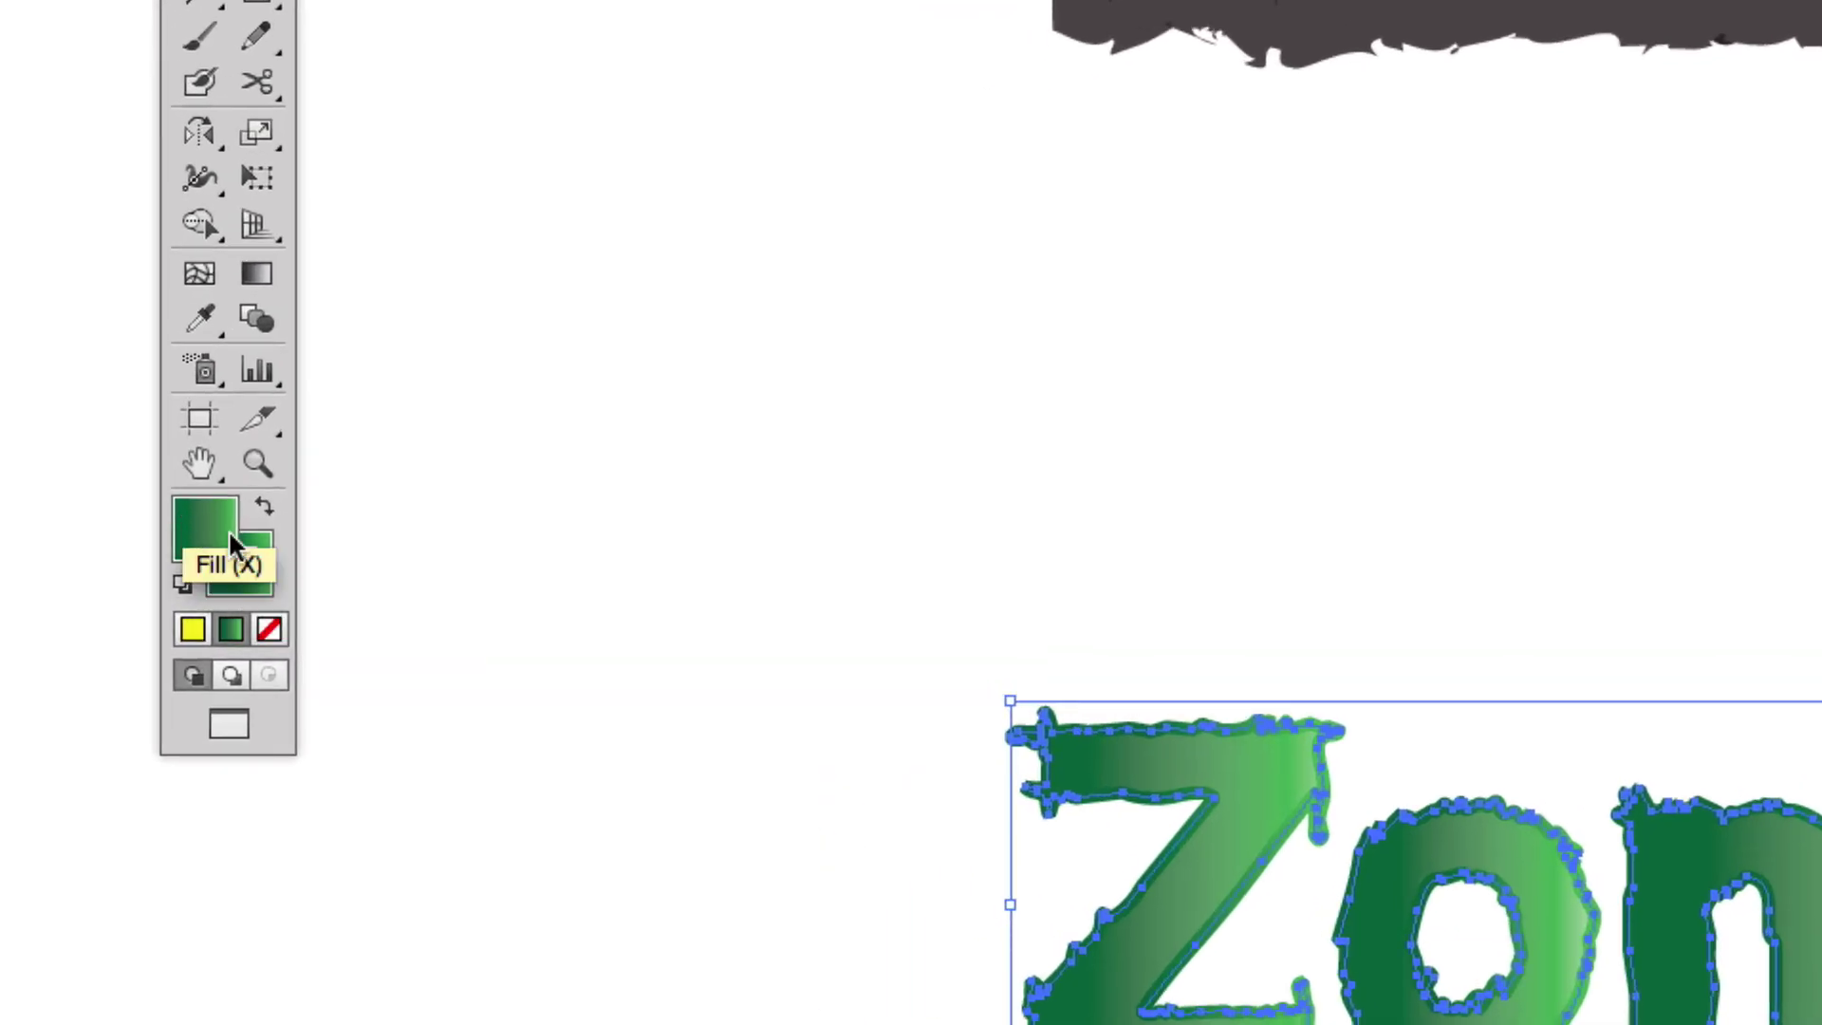
click(266, 561)
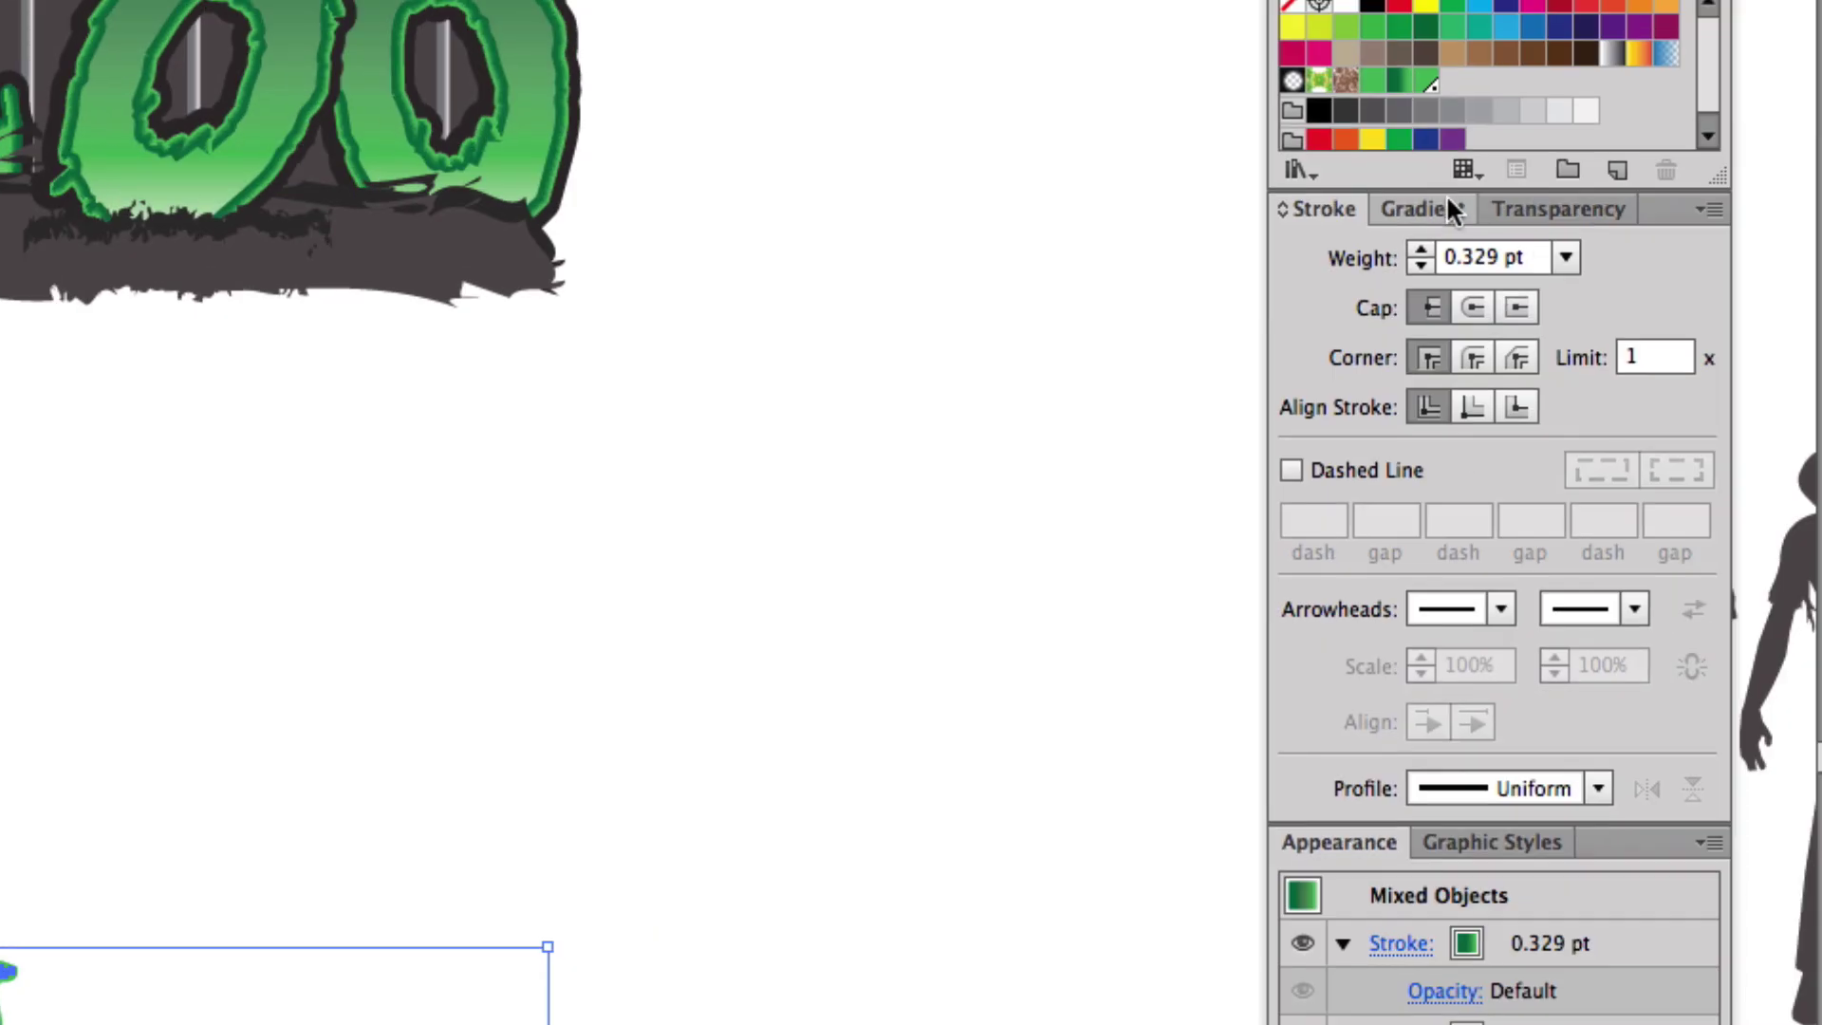
click(1449, 208)
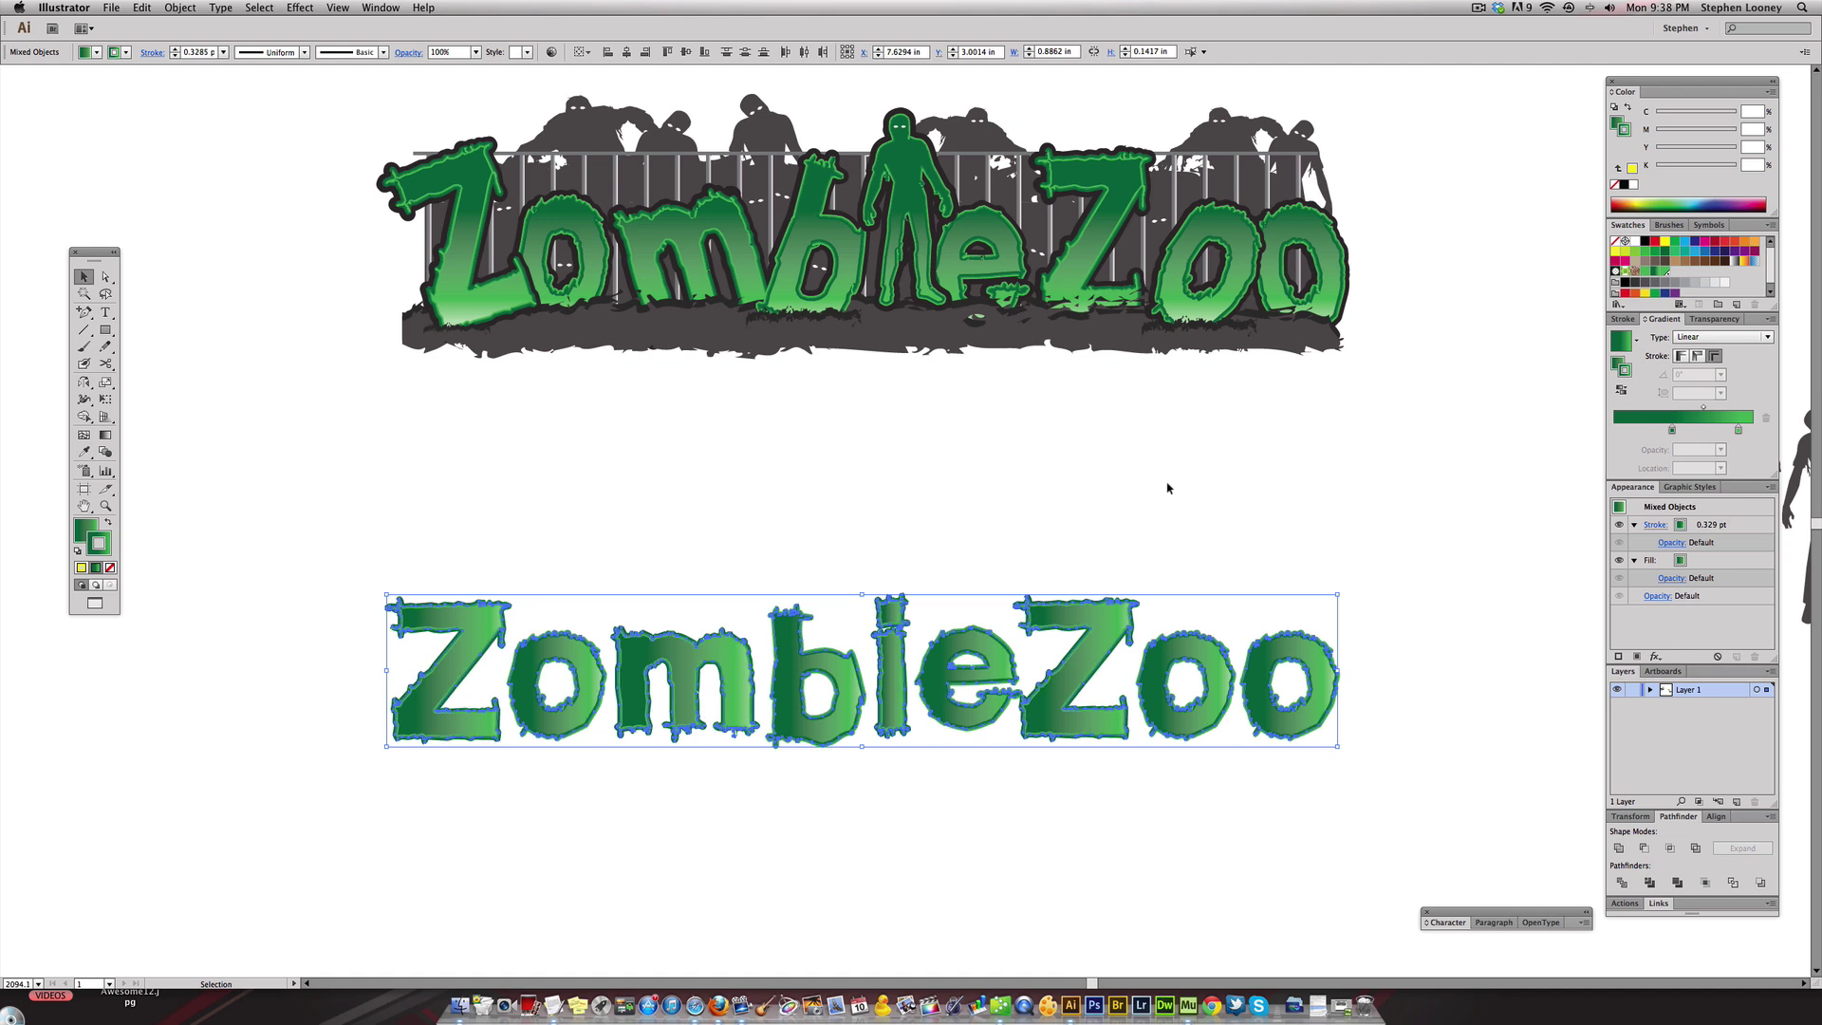
click(600, 587)
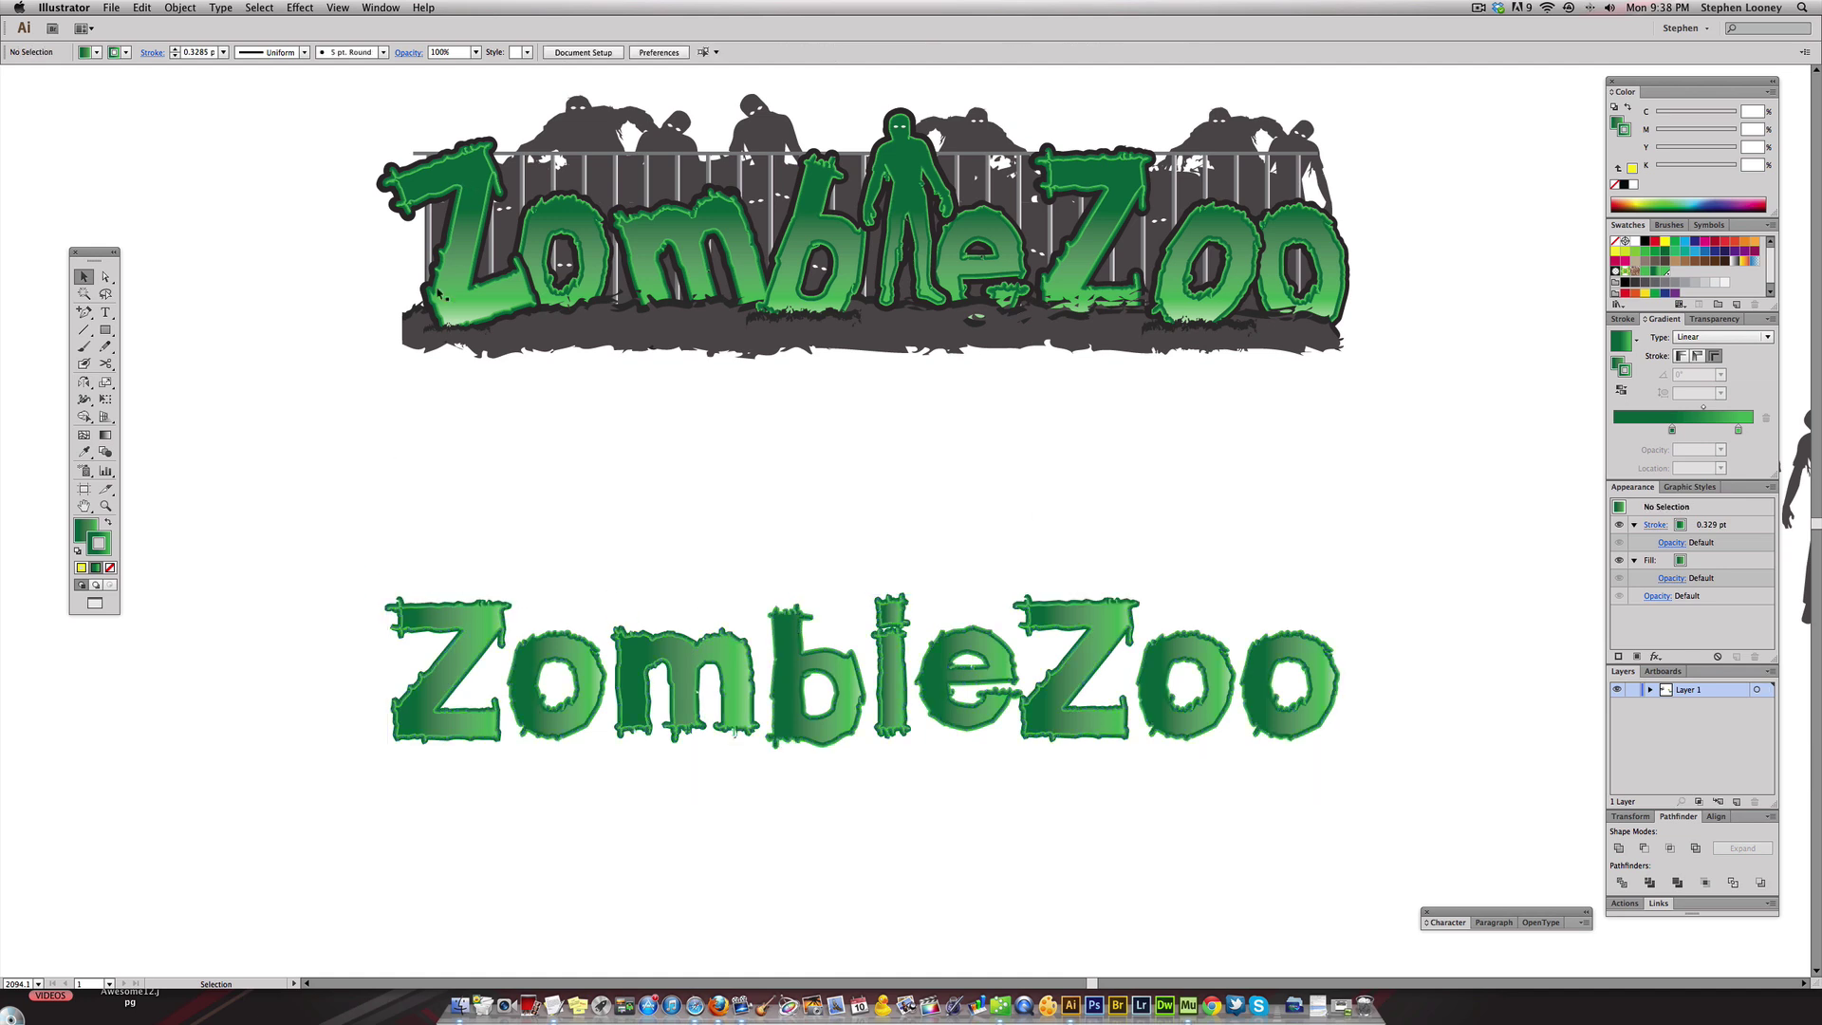
drag(363, 557, 404, 549)
key(XF86AudioLowerVolume)
key(XF86AudioLowerVolume)
key(XF86AudioLowerVolume)
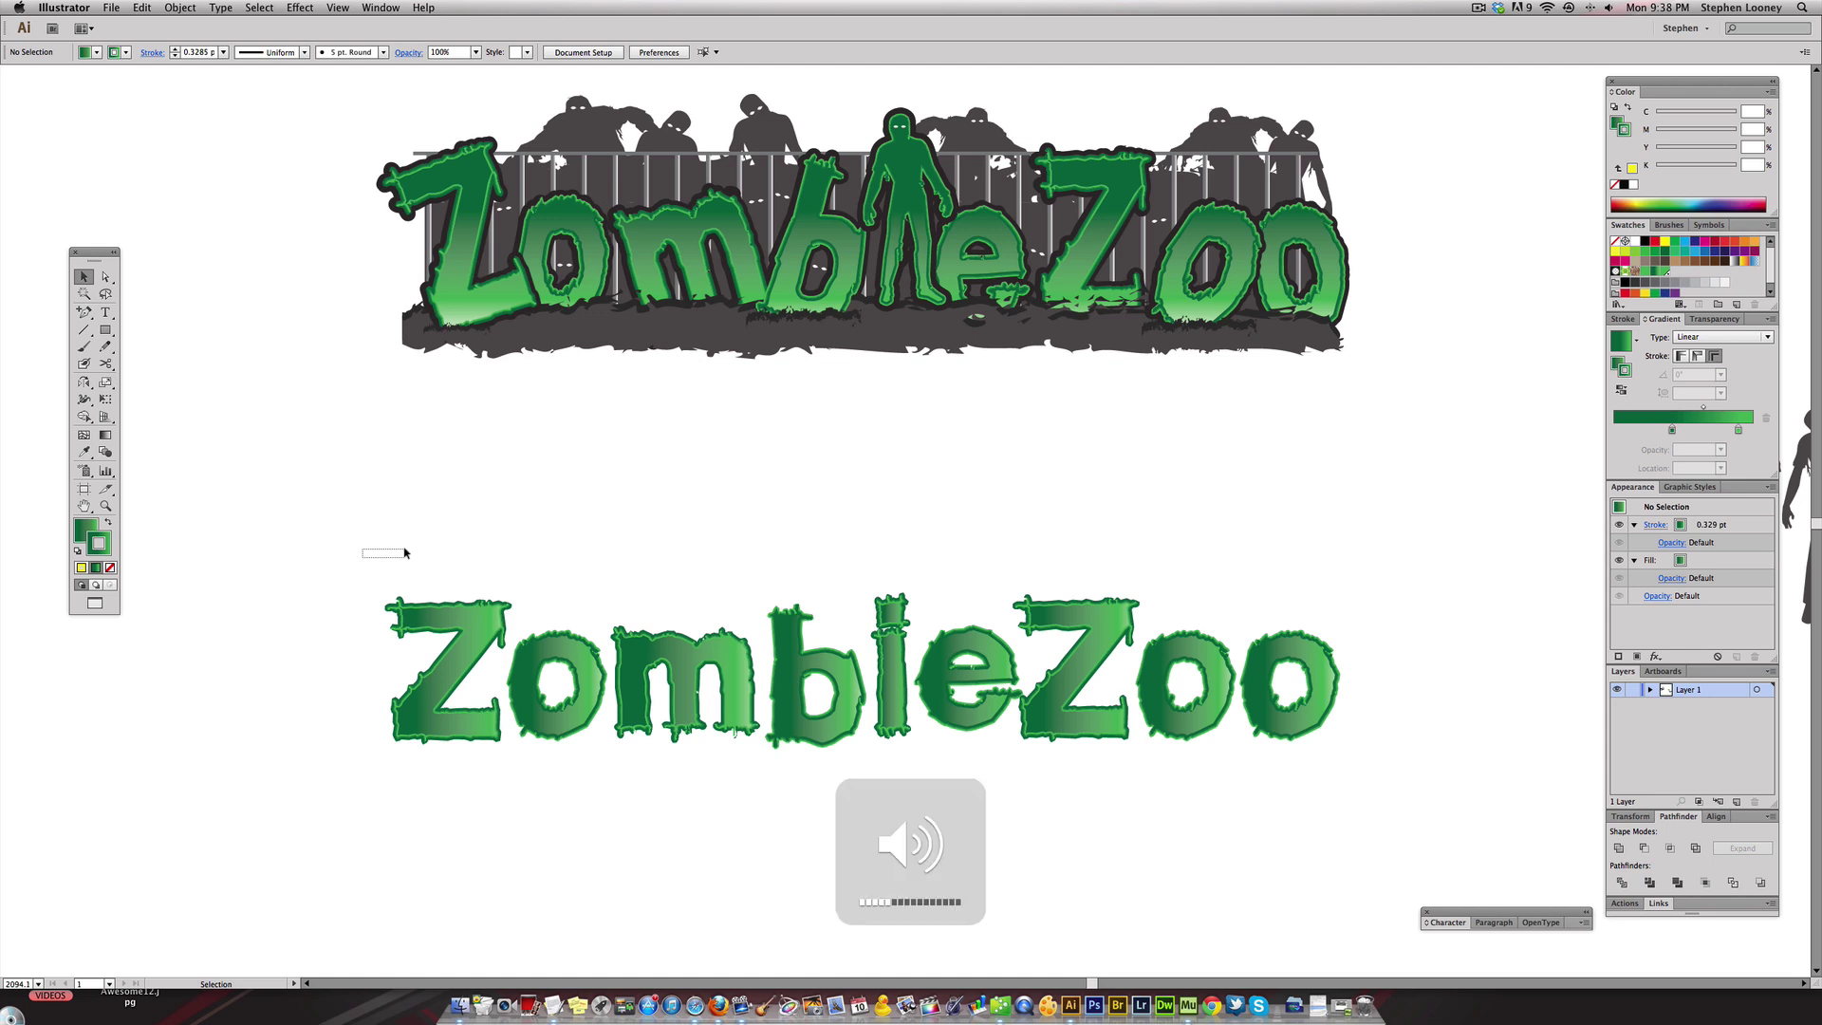
- Copy all the green ZombieZoo letters and paste the duplicate in back of the originals
drag(336, 546, 1416, 764)
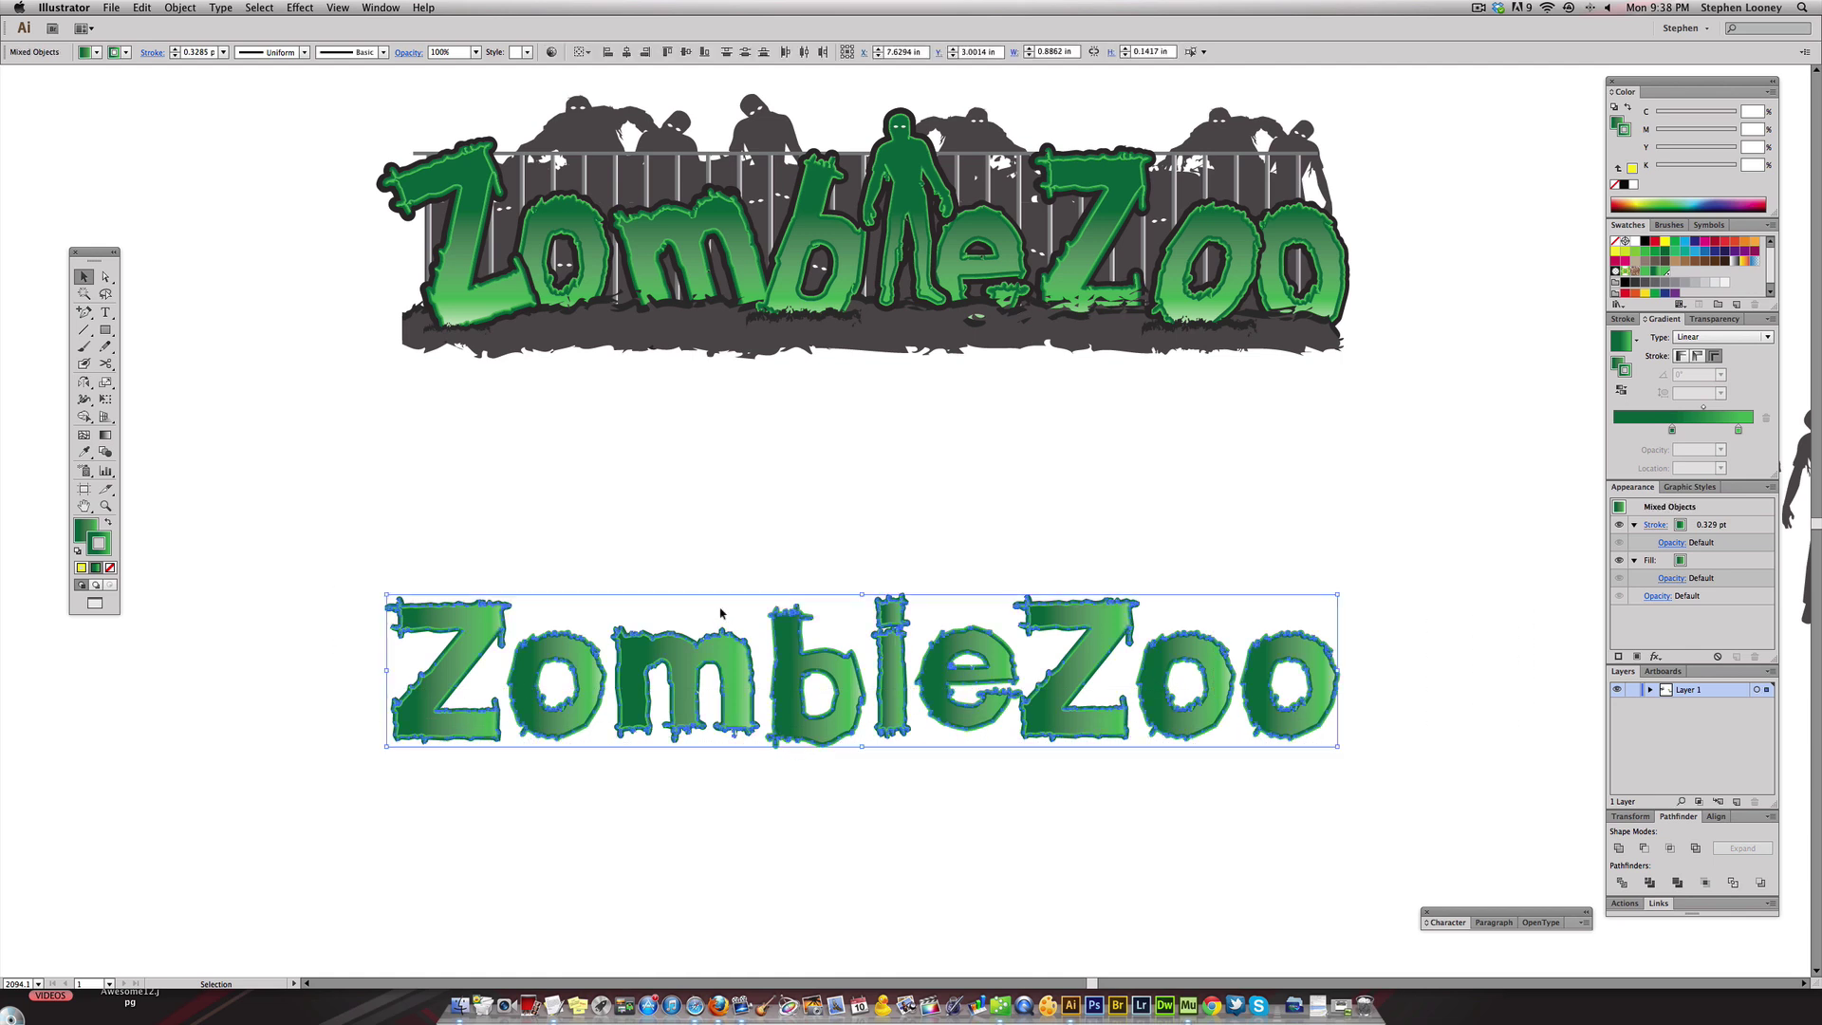
key(a)
key(v)
click(180, 7)
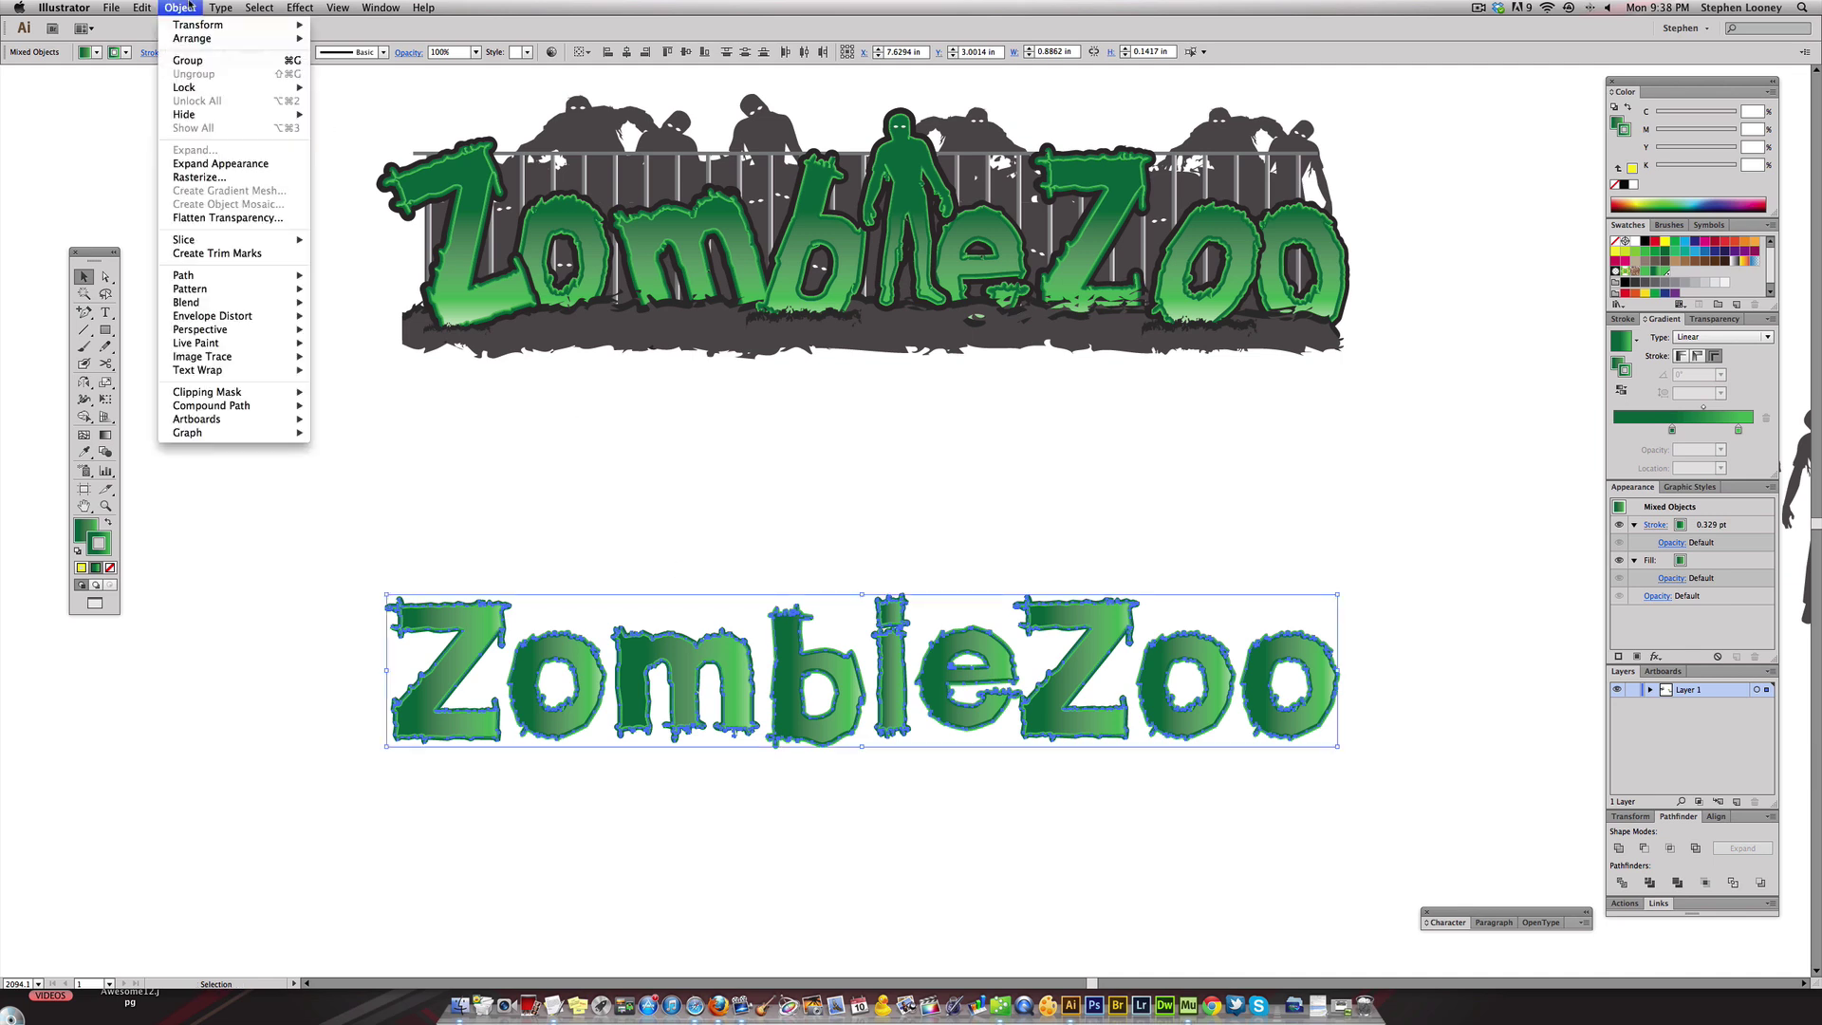
mouse_move(142, 7)
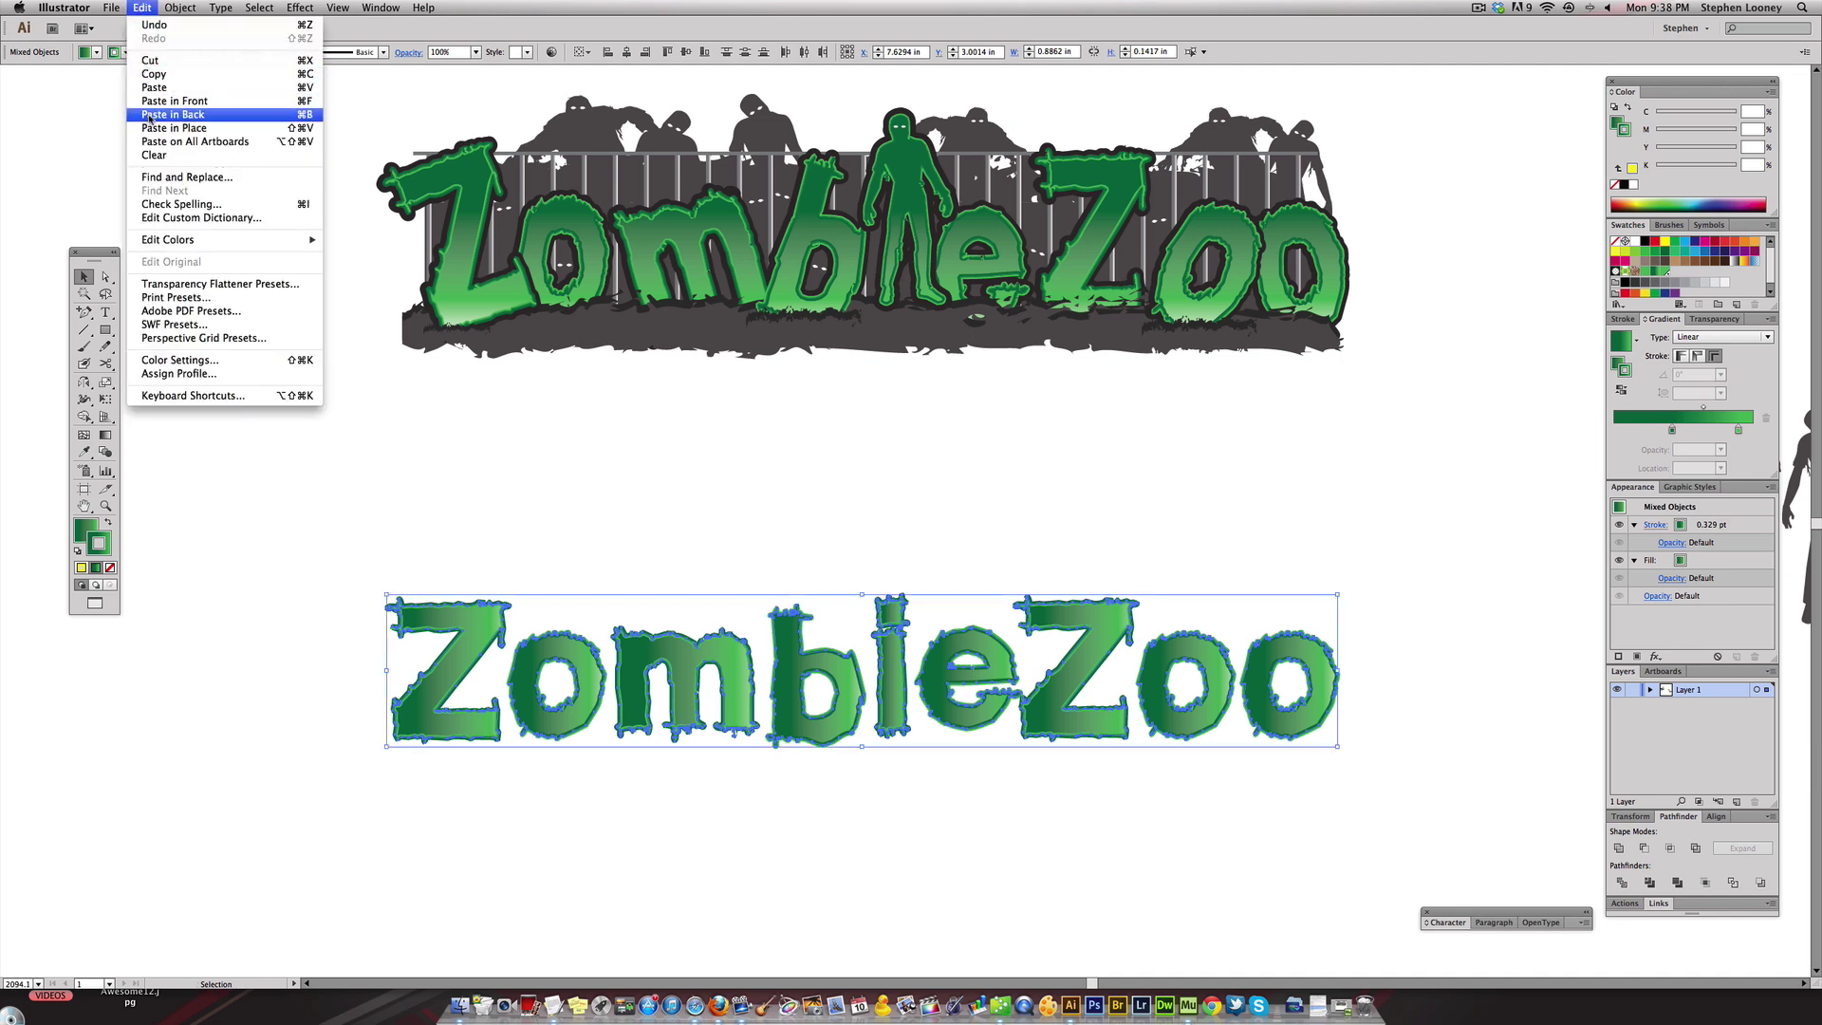
click(190, 106)
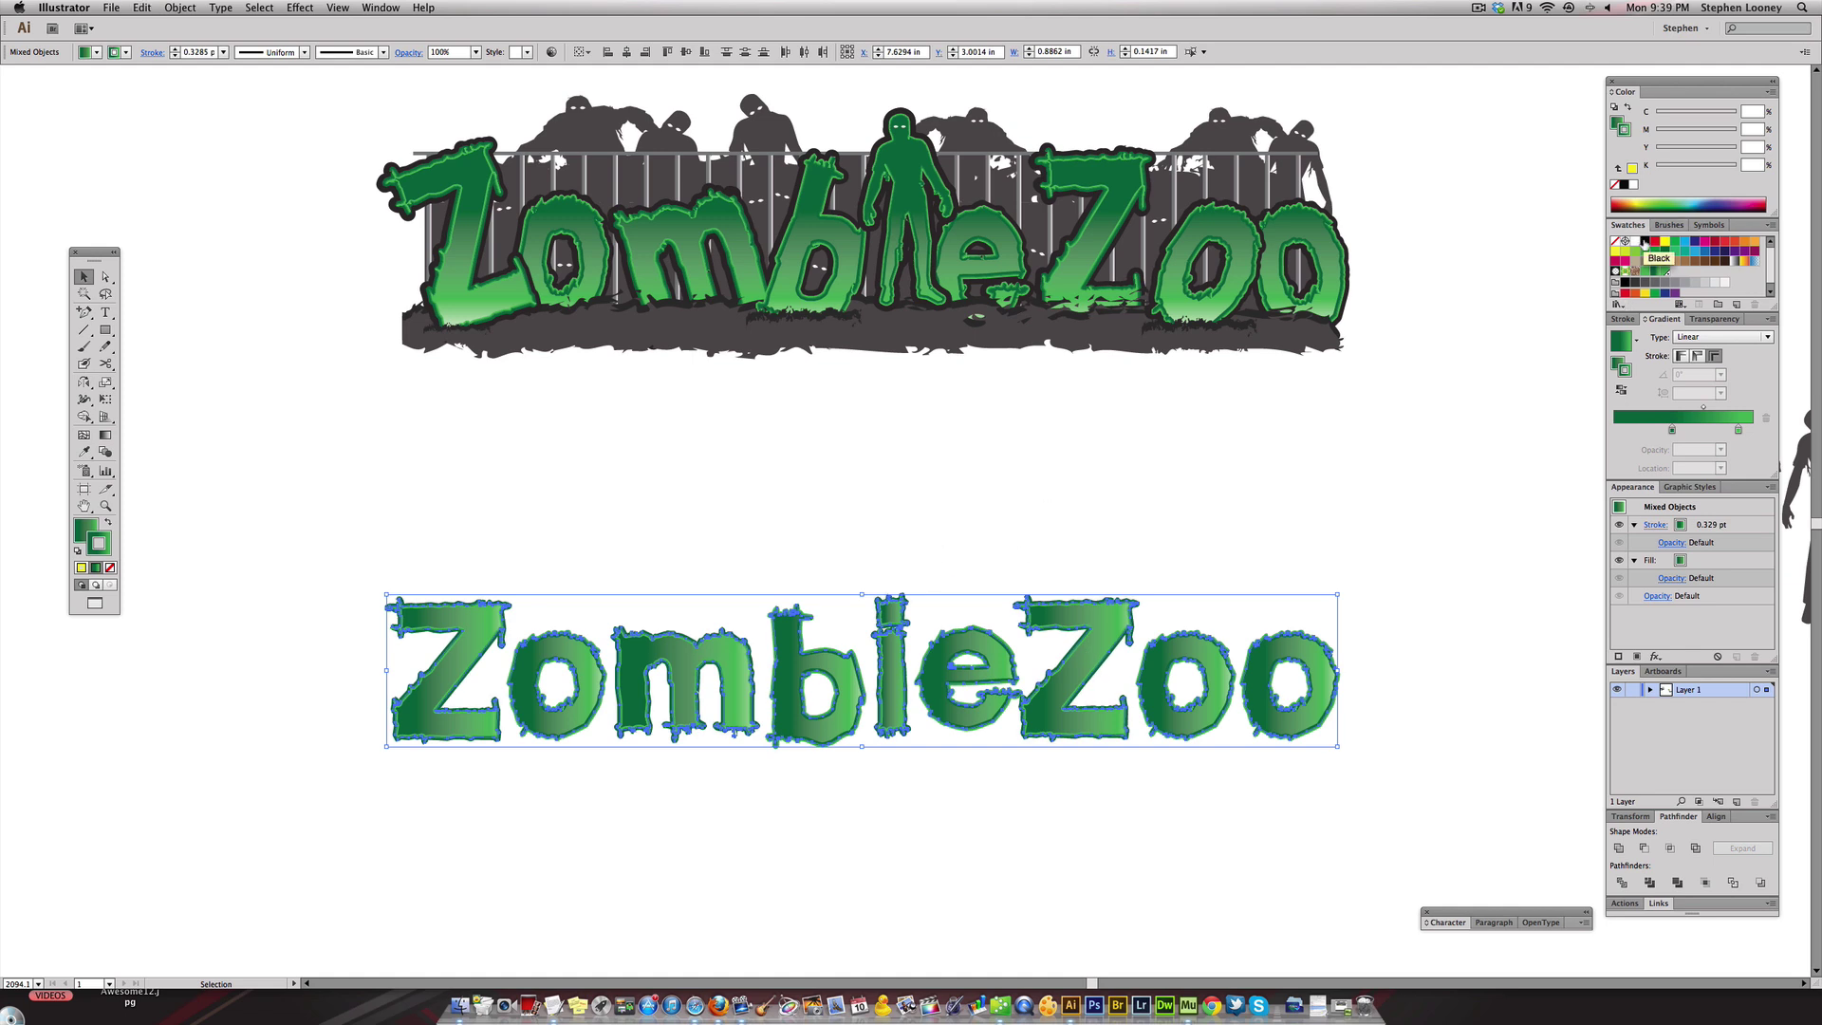
- Give the letter copies in back a black 1 pt stroke with round corner joins, and clear the selection
click(1644, 243)
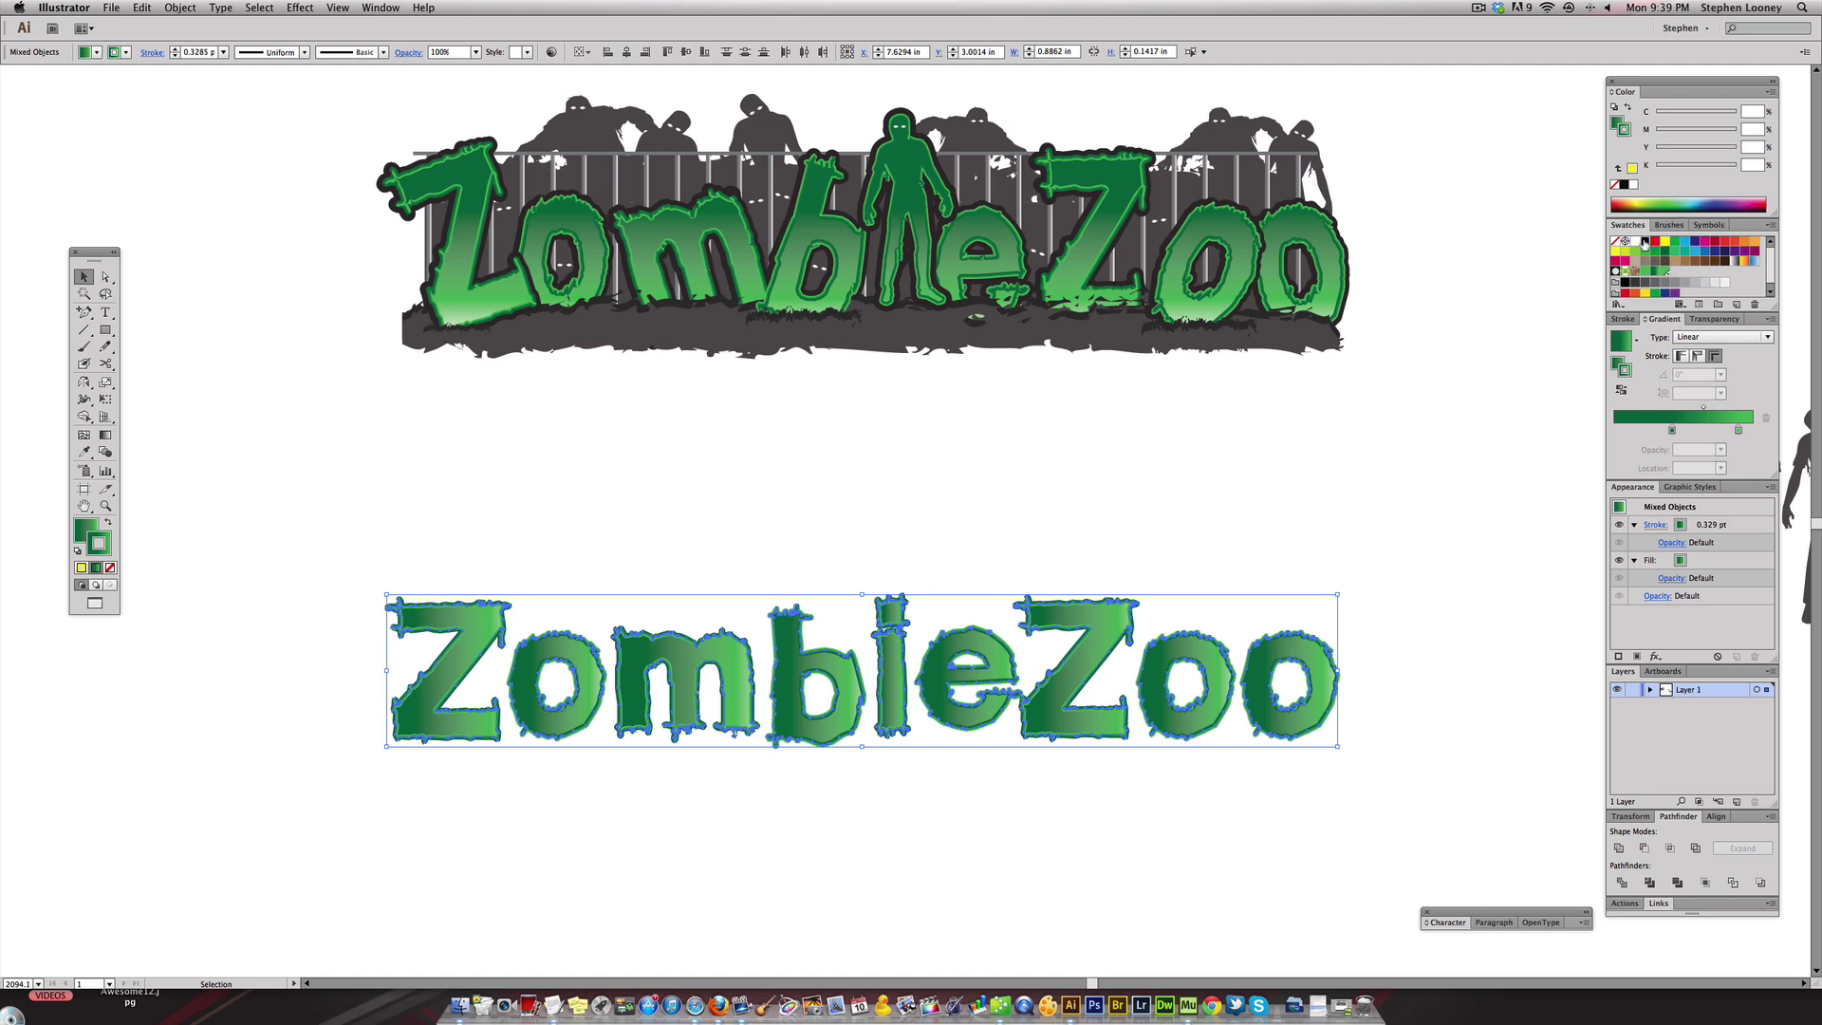
click(1622, 319)
click(1717, 337)
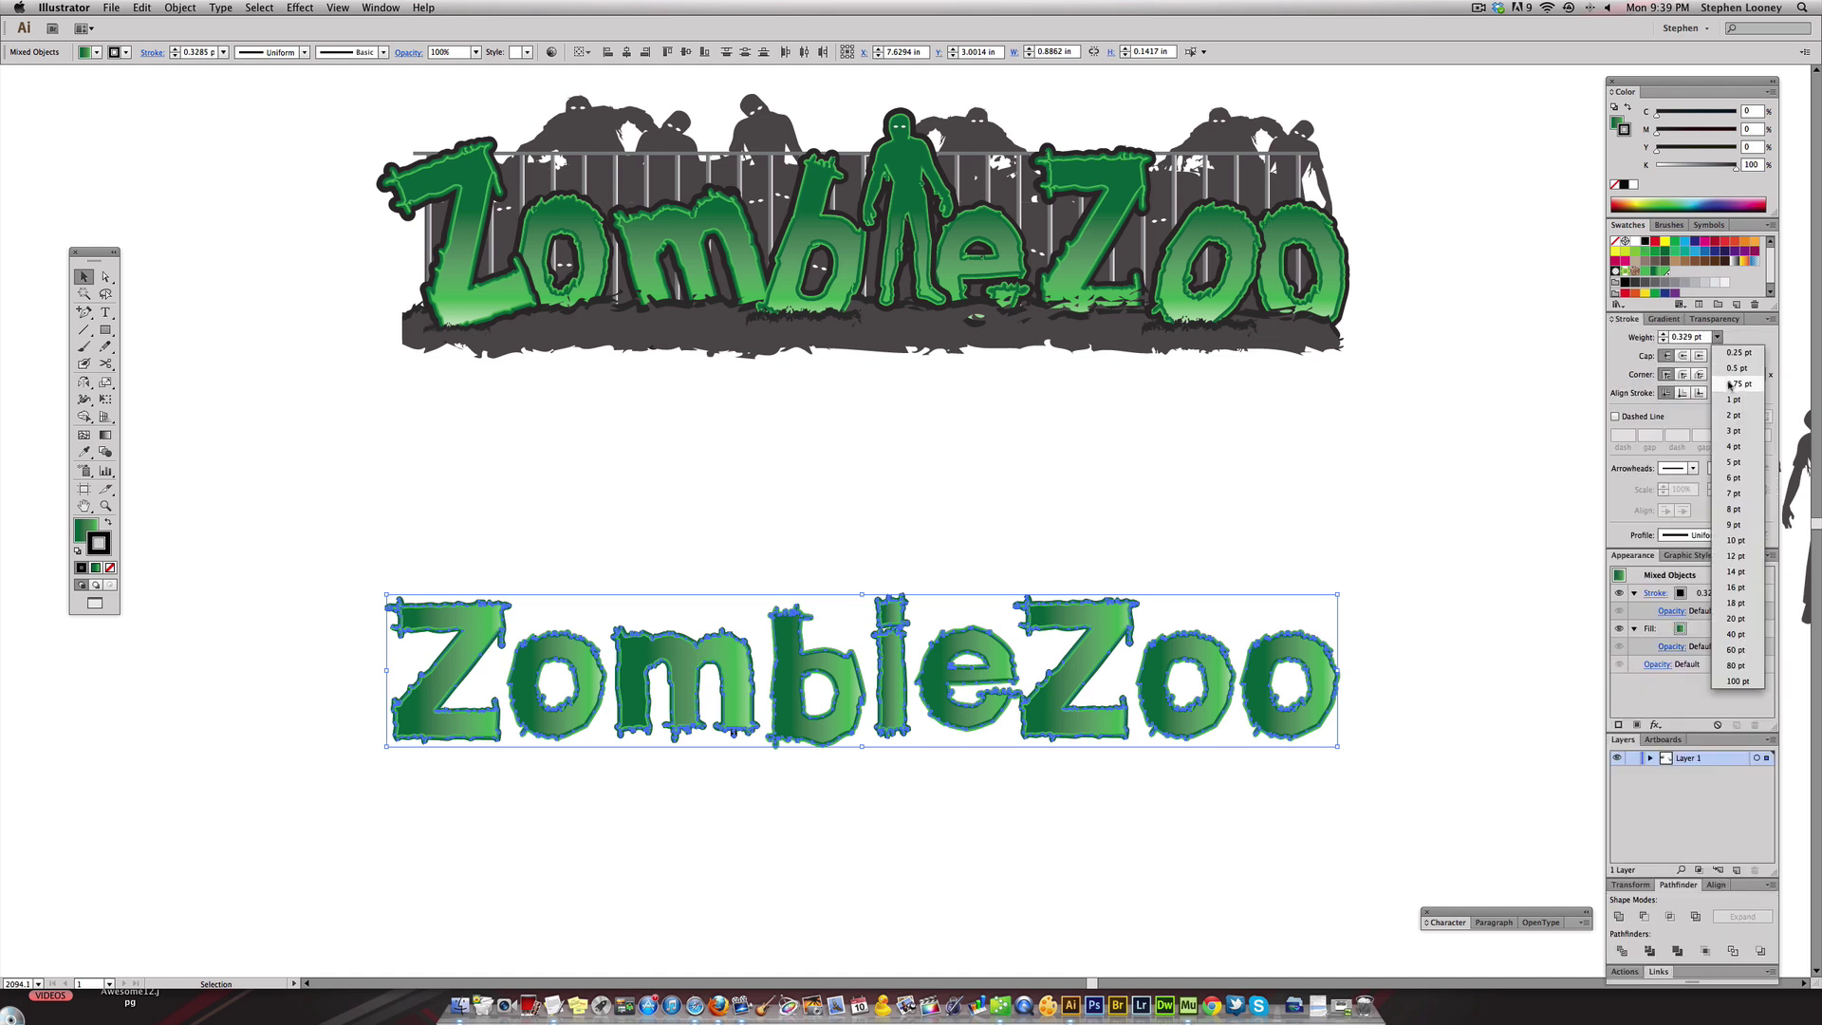
click(1733, 375)
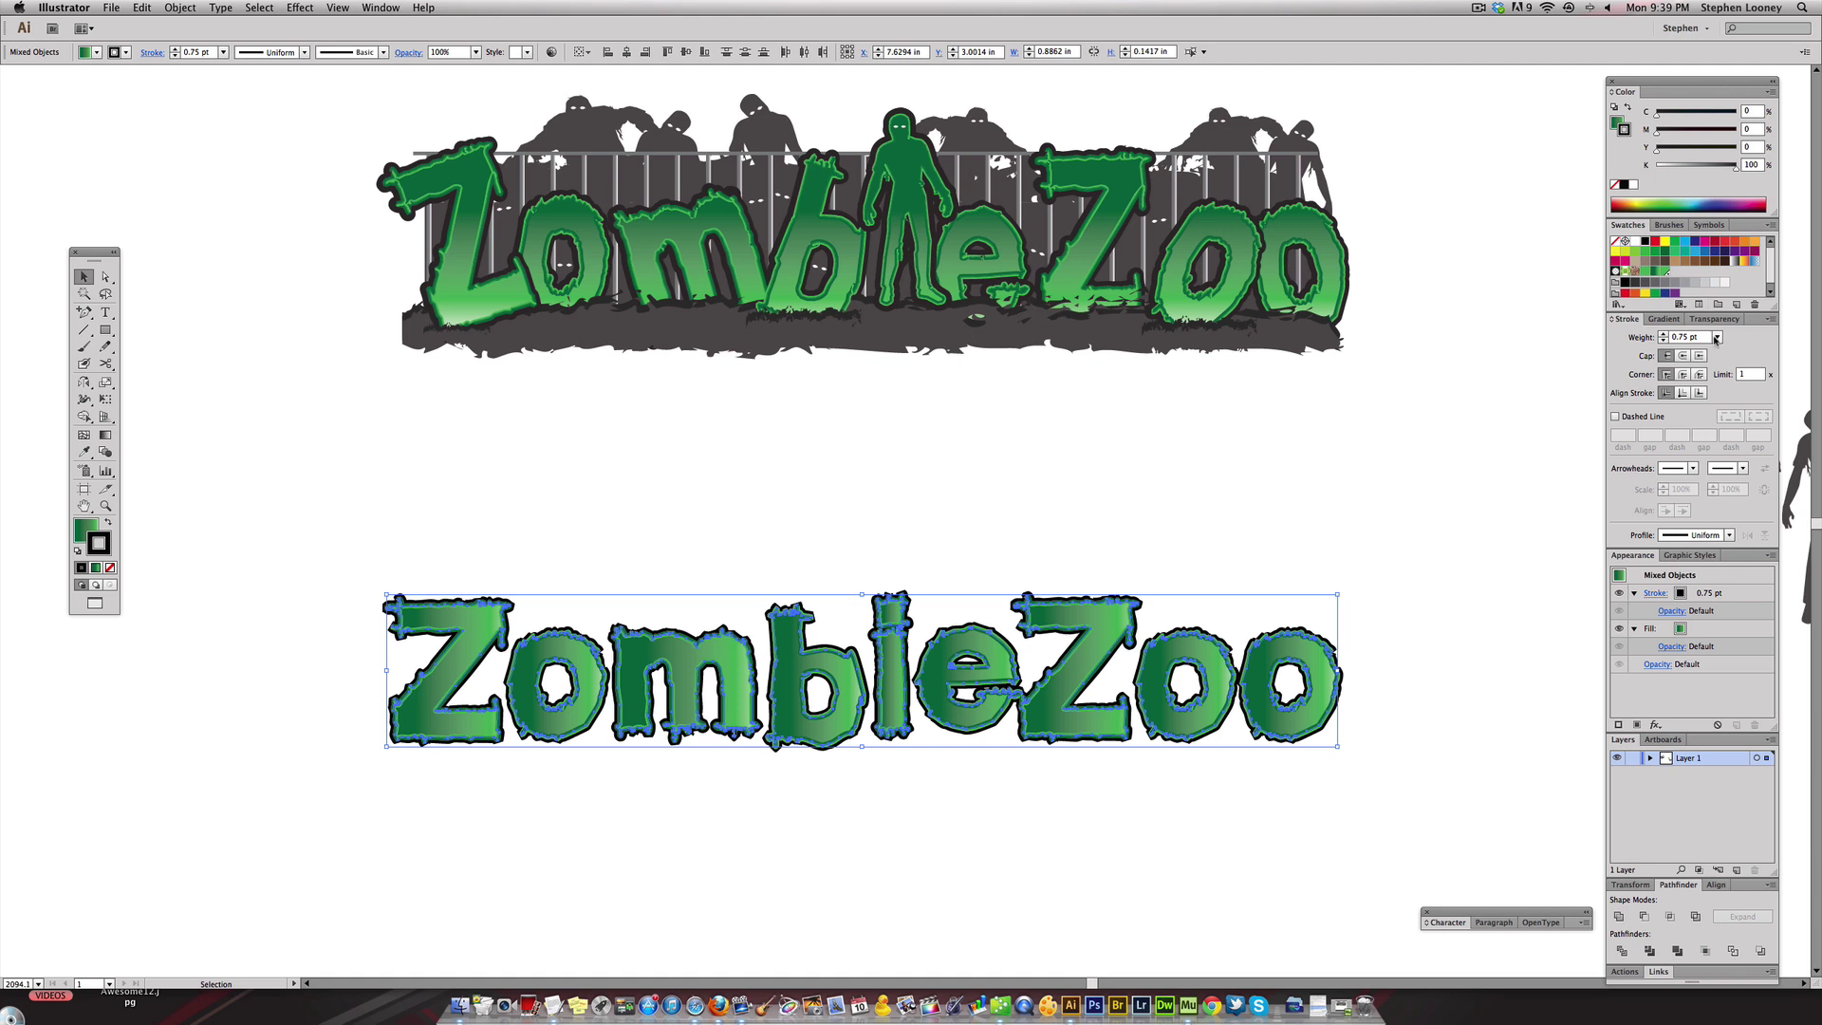
click(1661, 334)
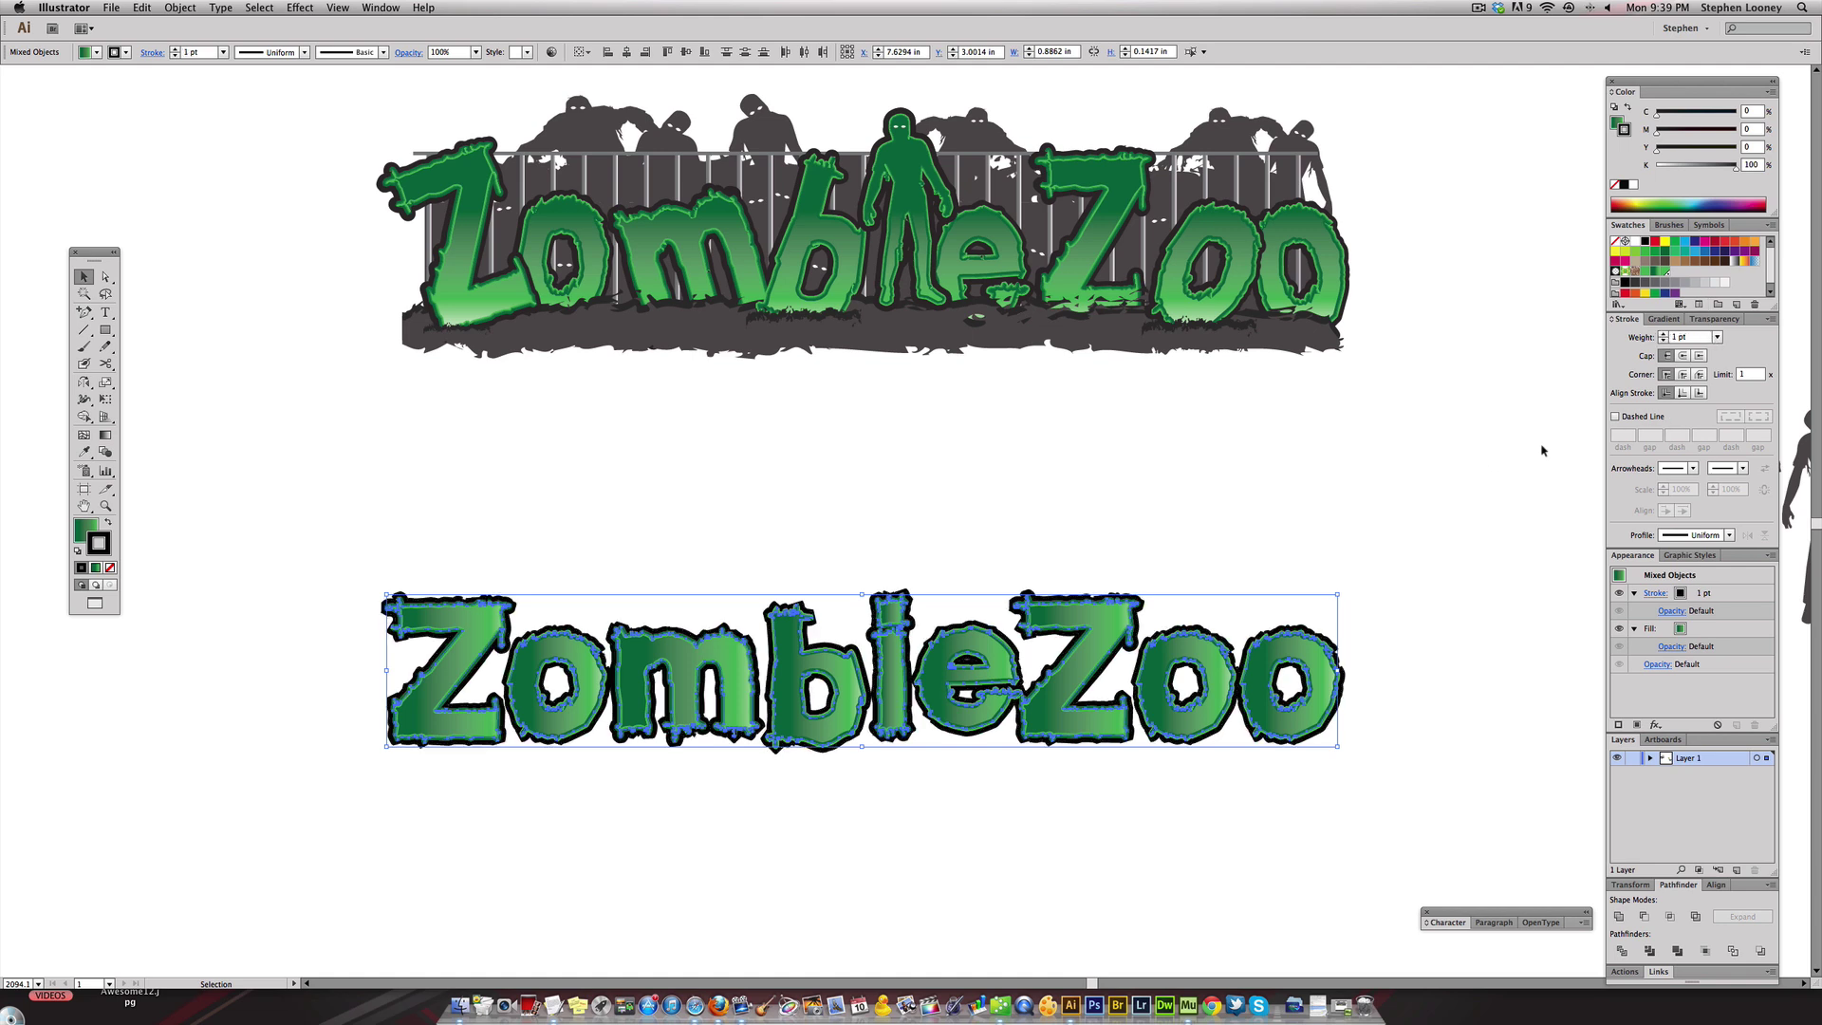
click(1685, 376)
click(1388, 481)
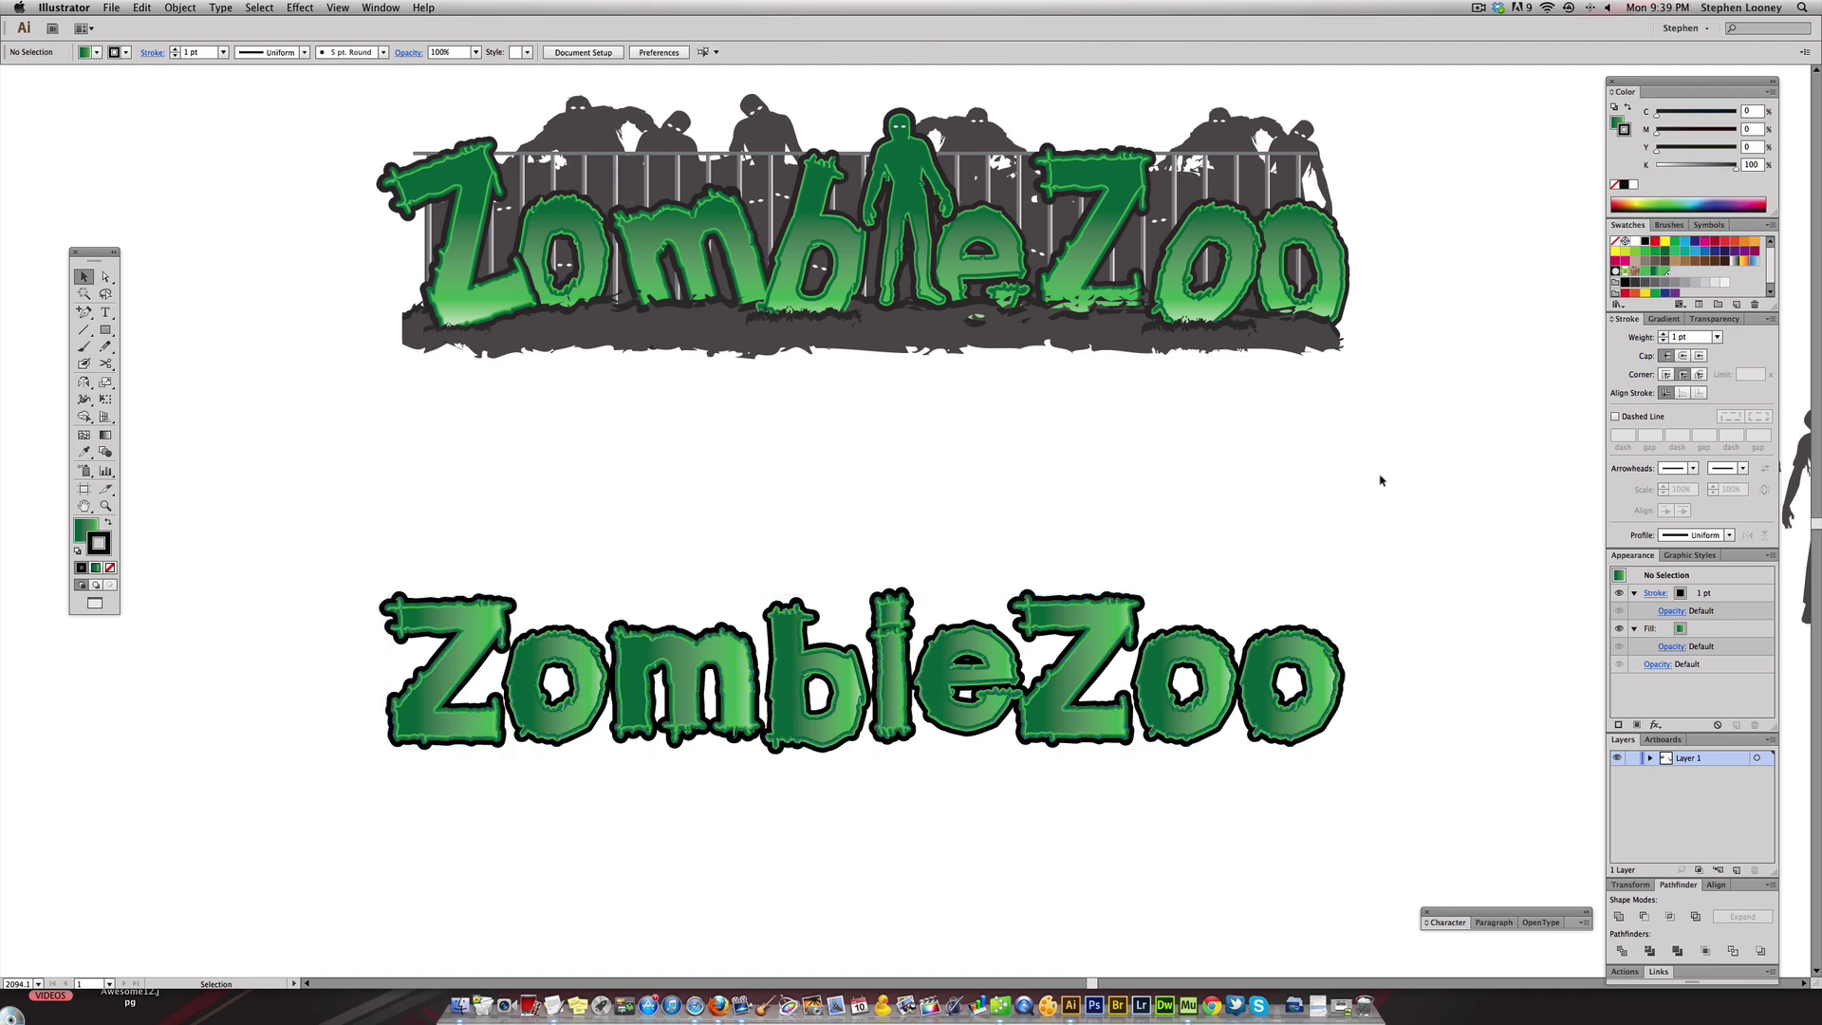
scroll(1082, 493, right, 2)
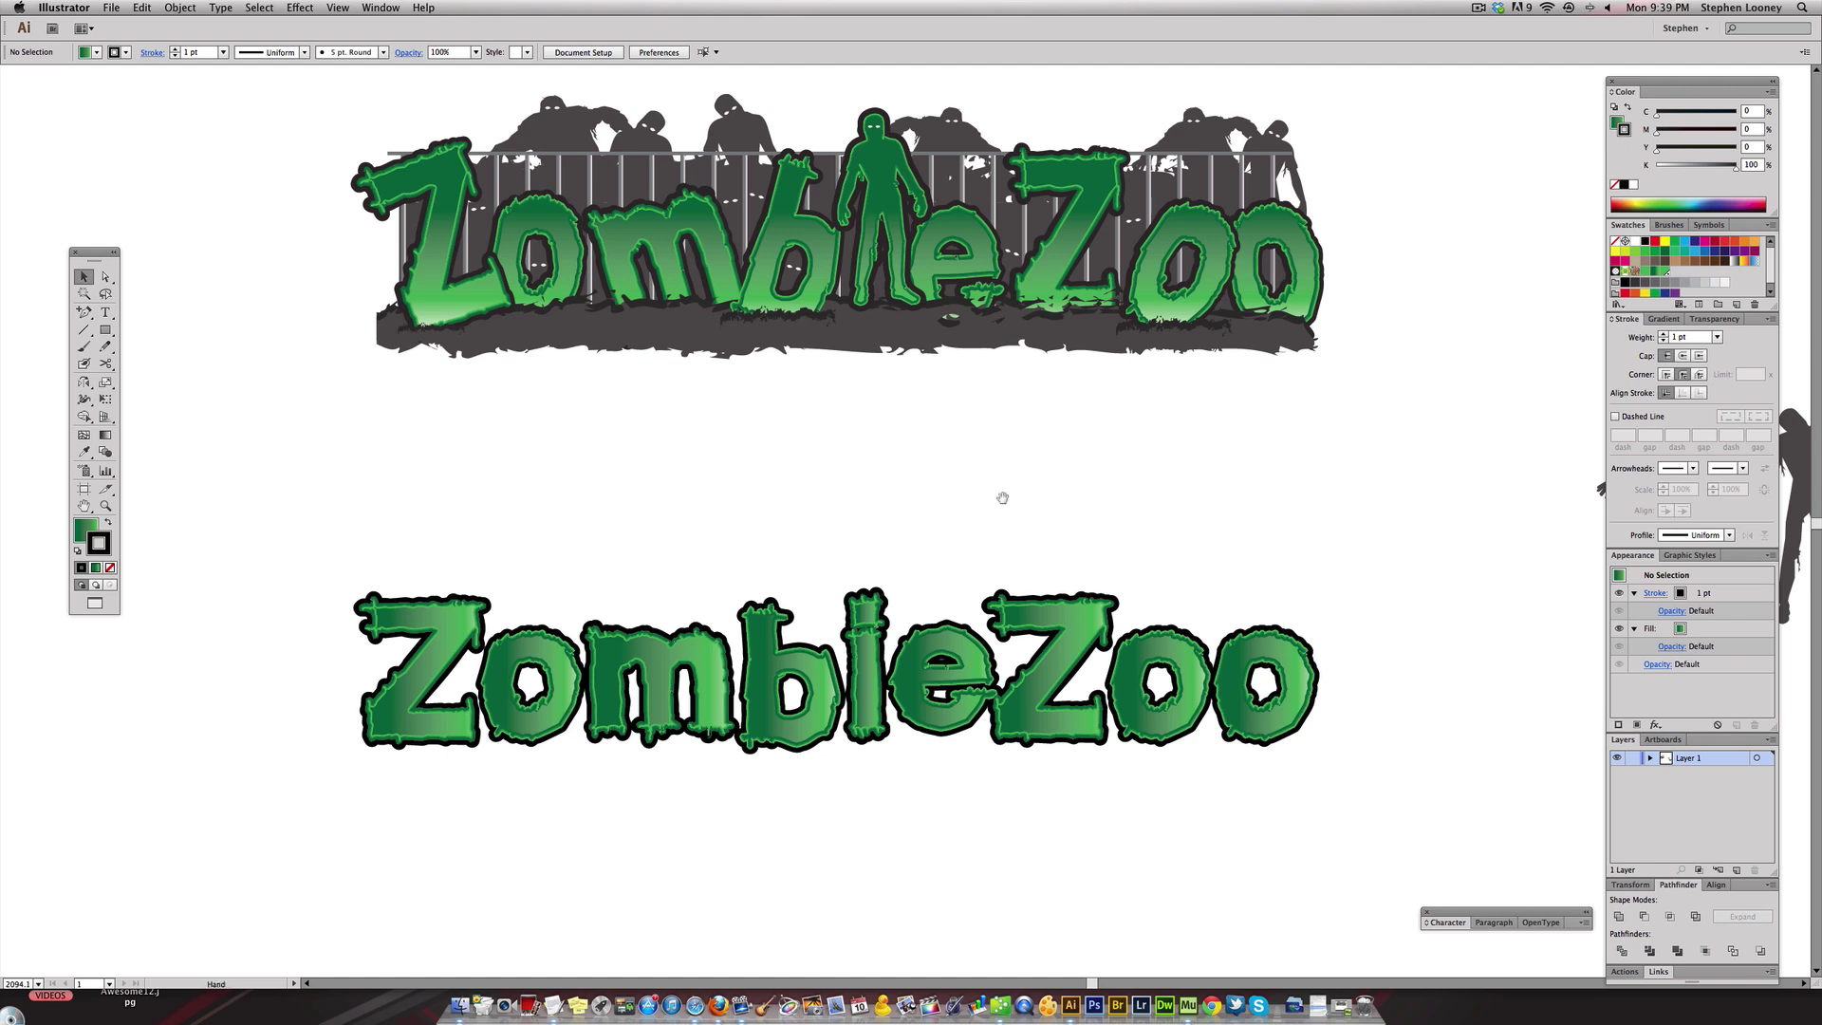
scroll(975, 499, right, 1)
drag(276, 524, 441, 802)
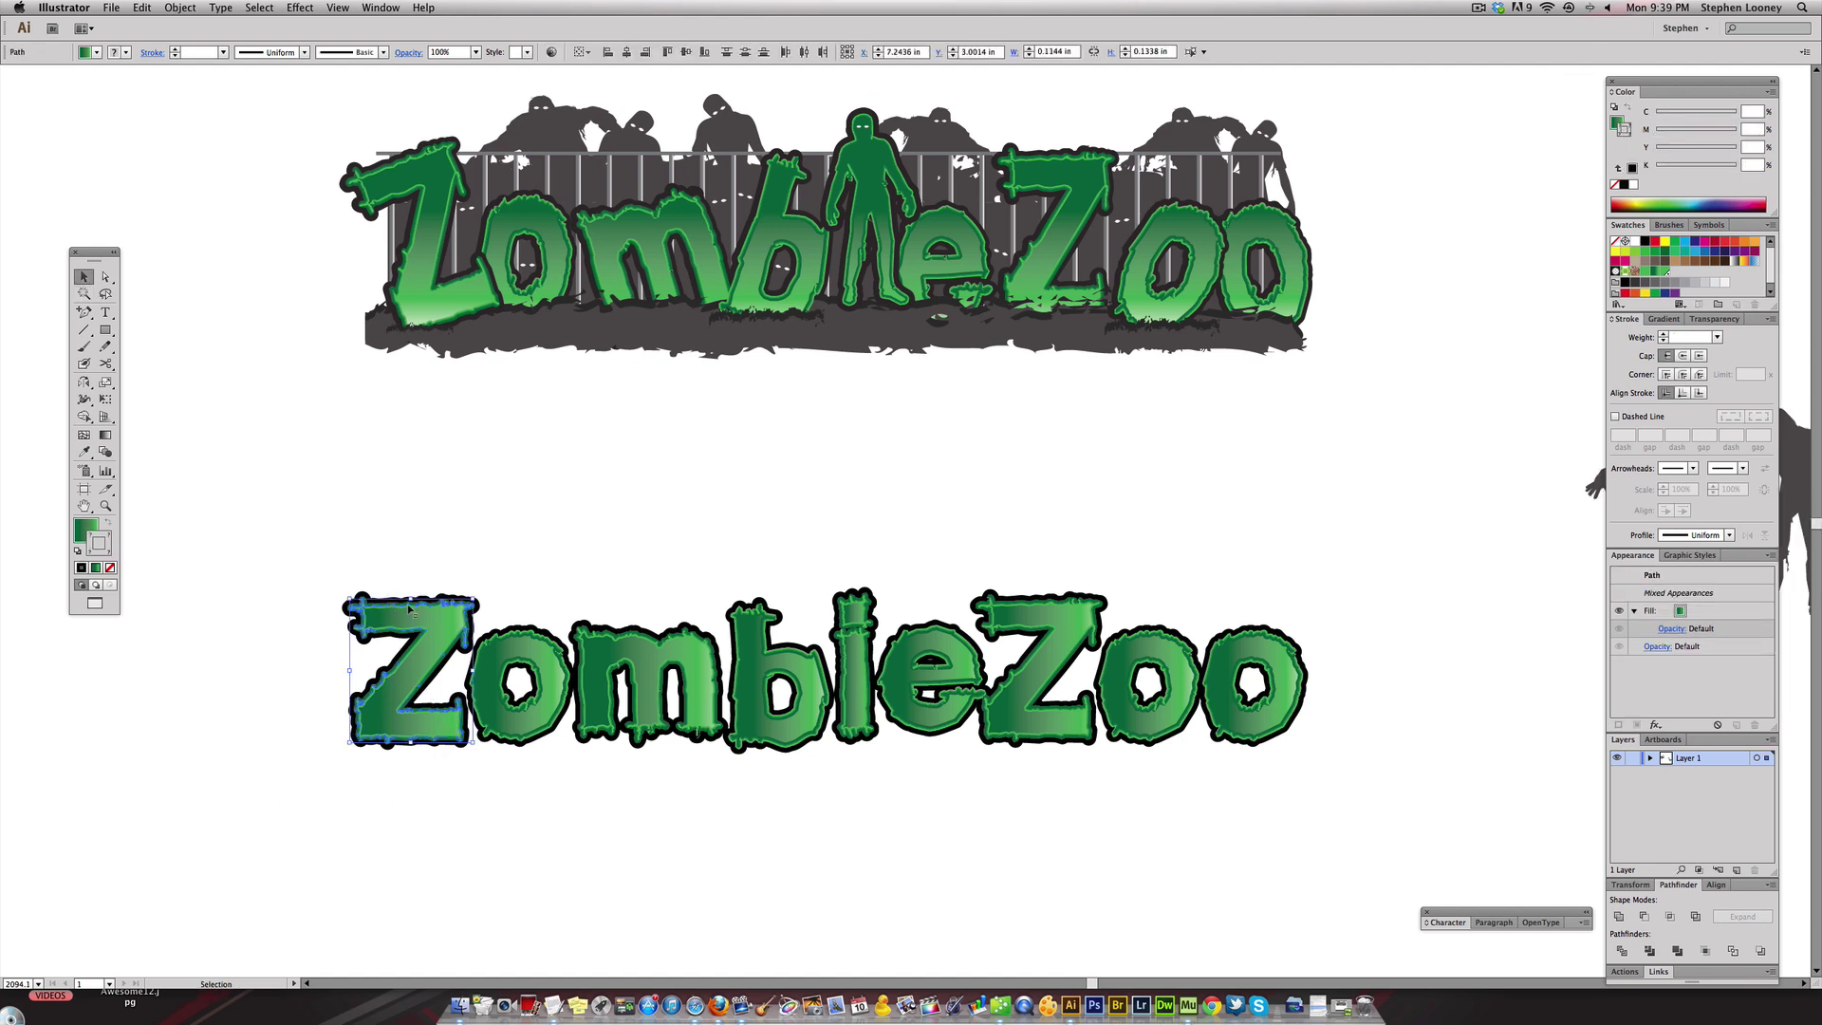
drag(427, 610, 354, 607)
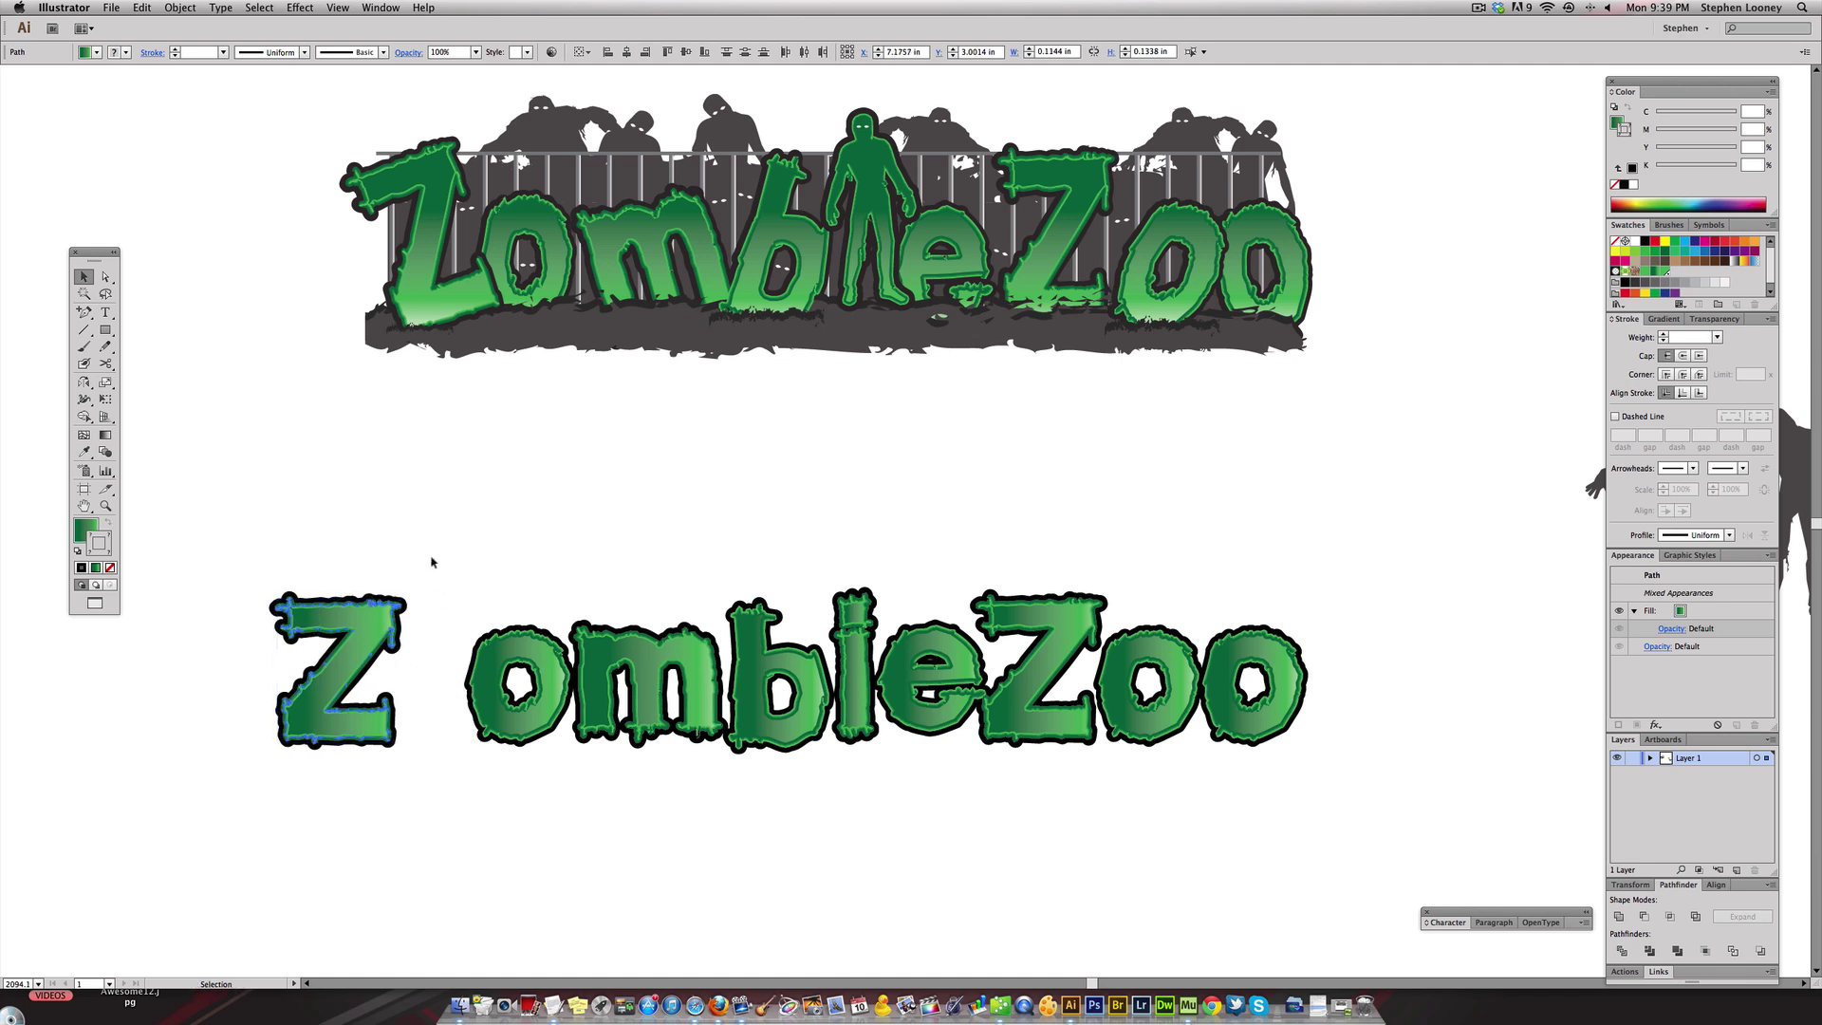
key(super+z)
click(671, 537)
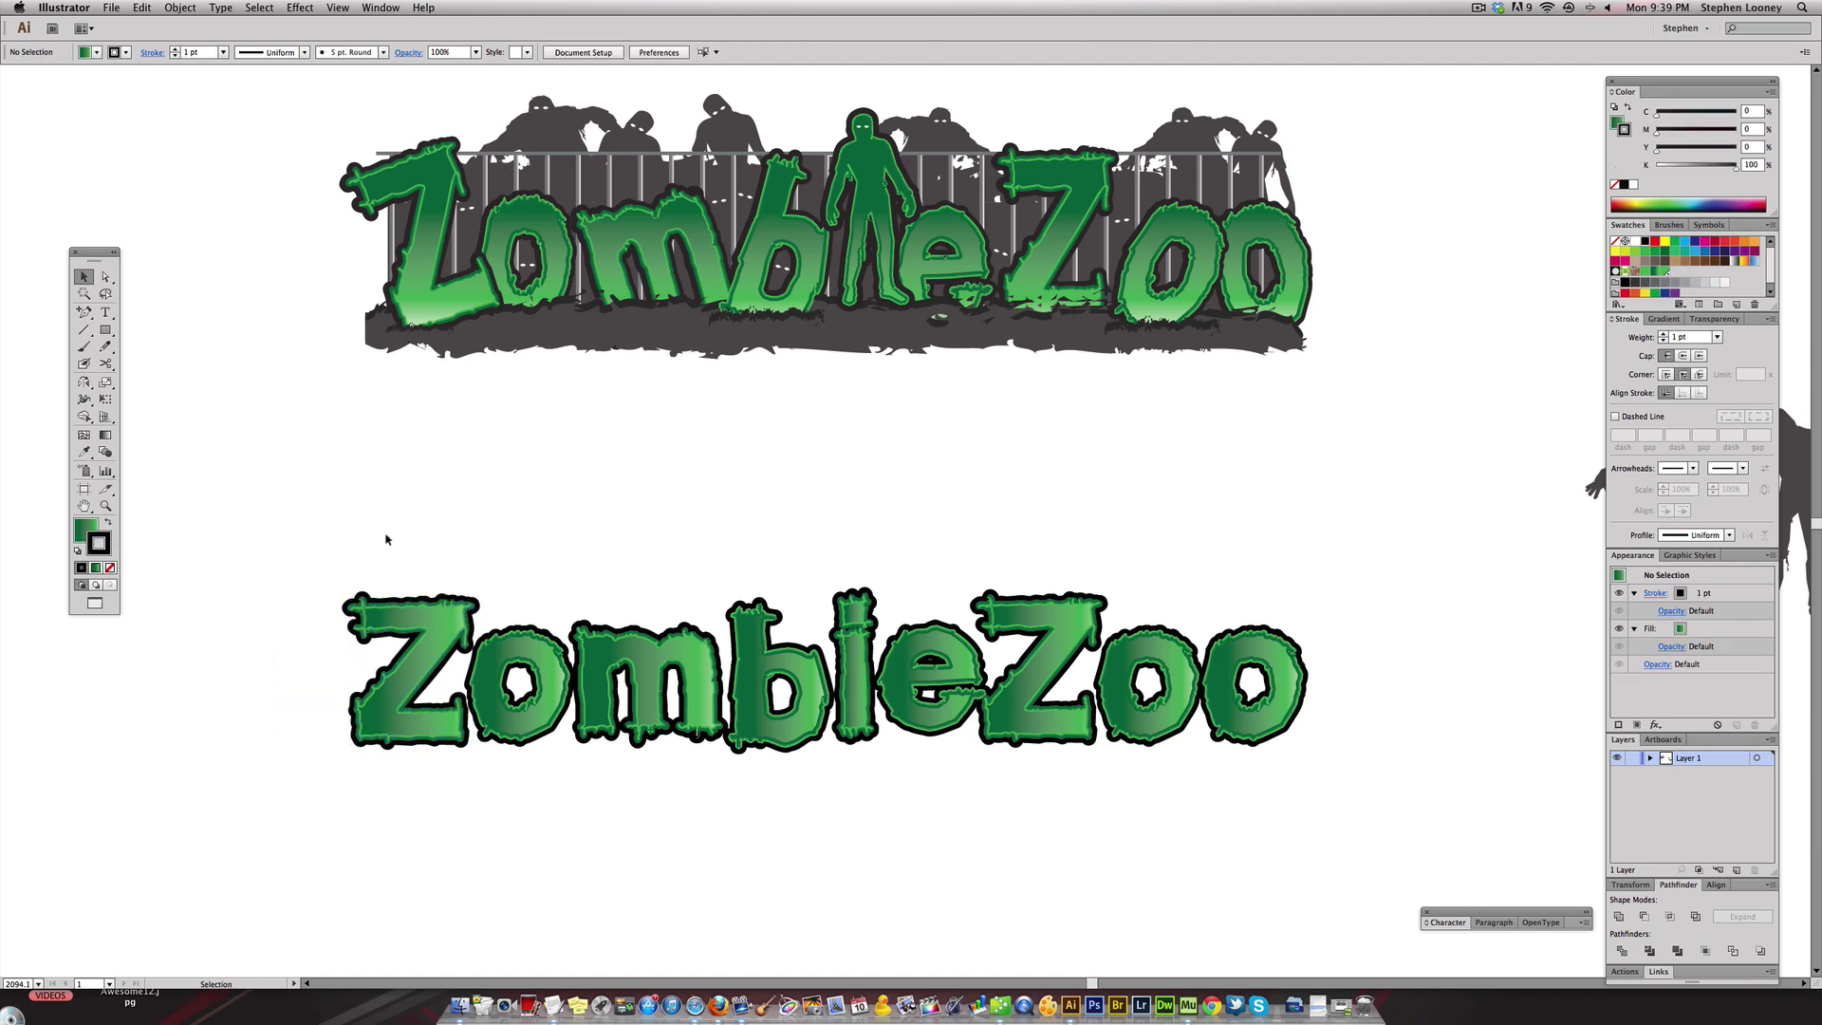
- Group each ZombieZoo letter separately with its black-outlined copy, and clear the selection
drag(323, 504, 432, 810)
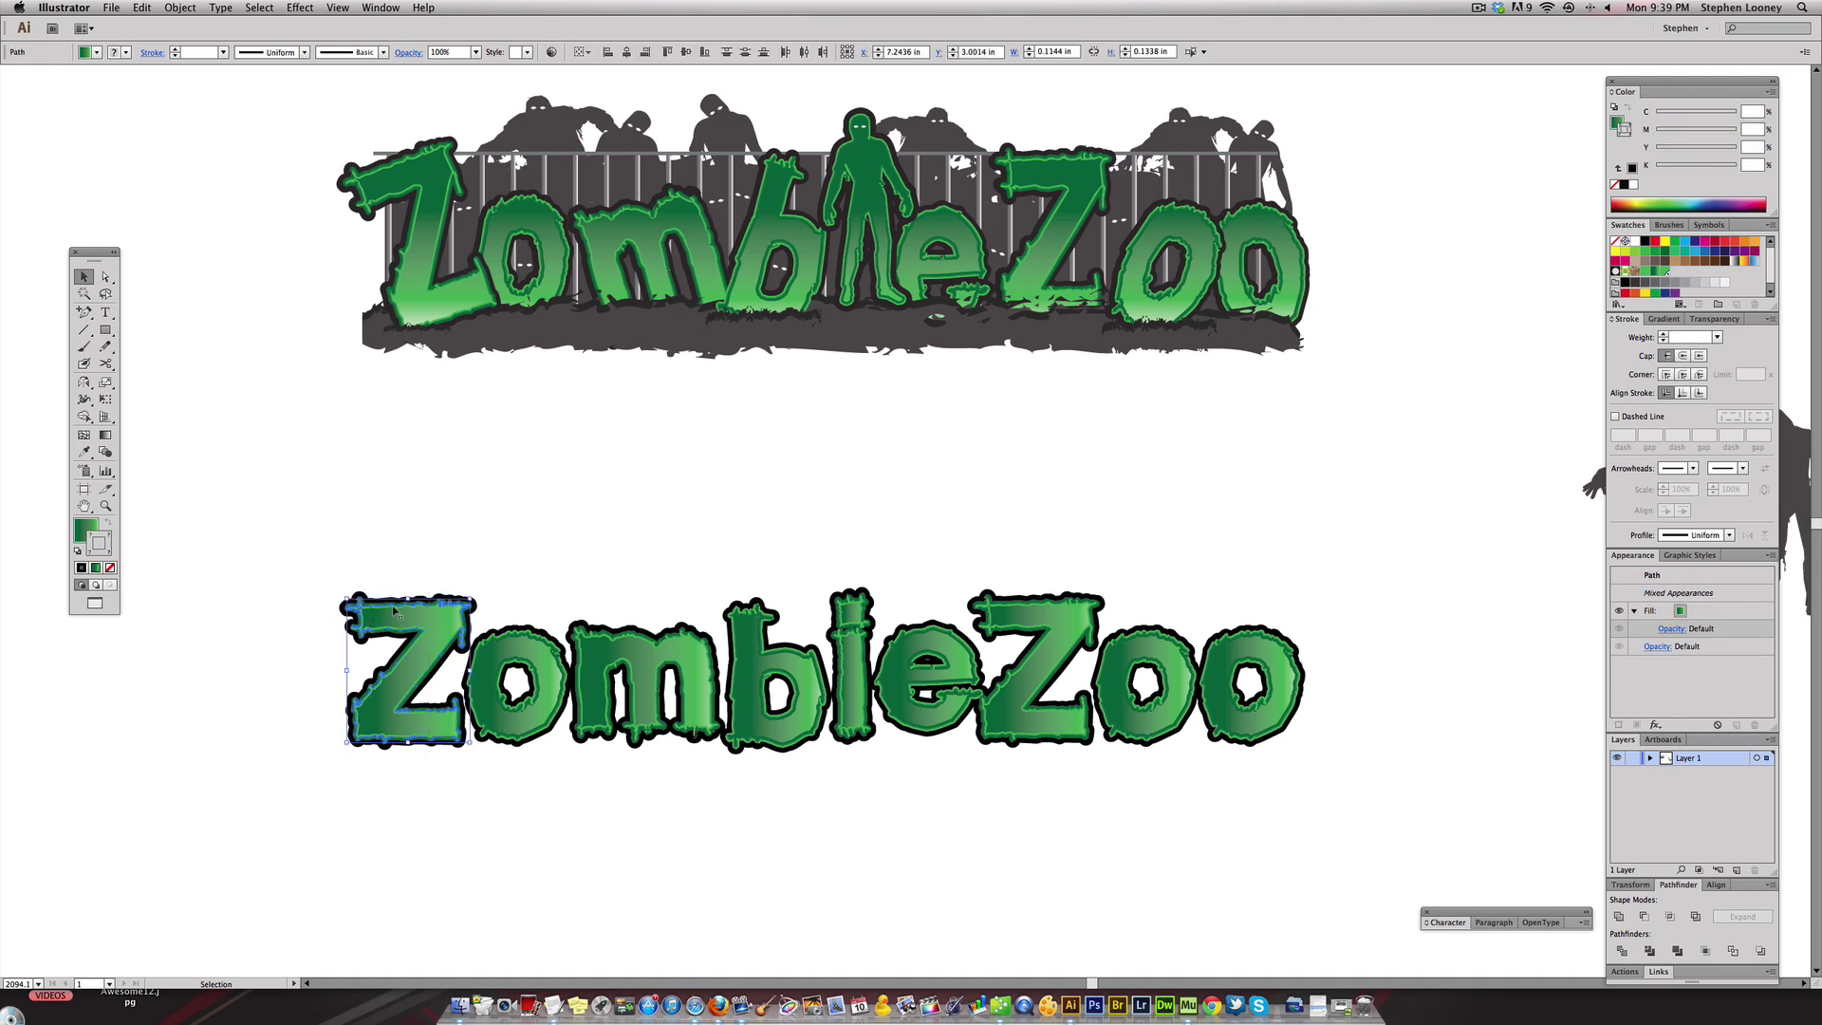
drag(512, 590, 569, 781)
drag(612, 604, 715, 760)
drag(744, 574, 807, 776)
drag(841, 560, 854, 770)
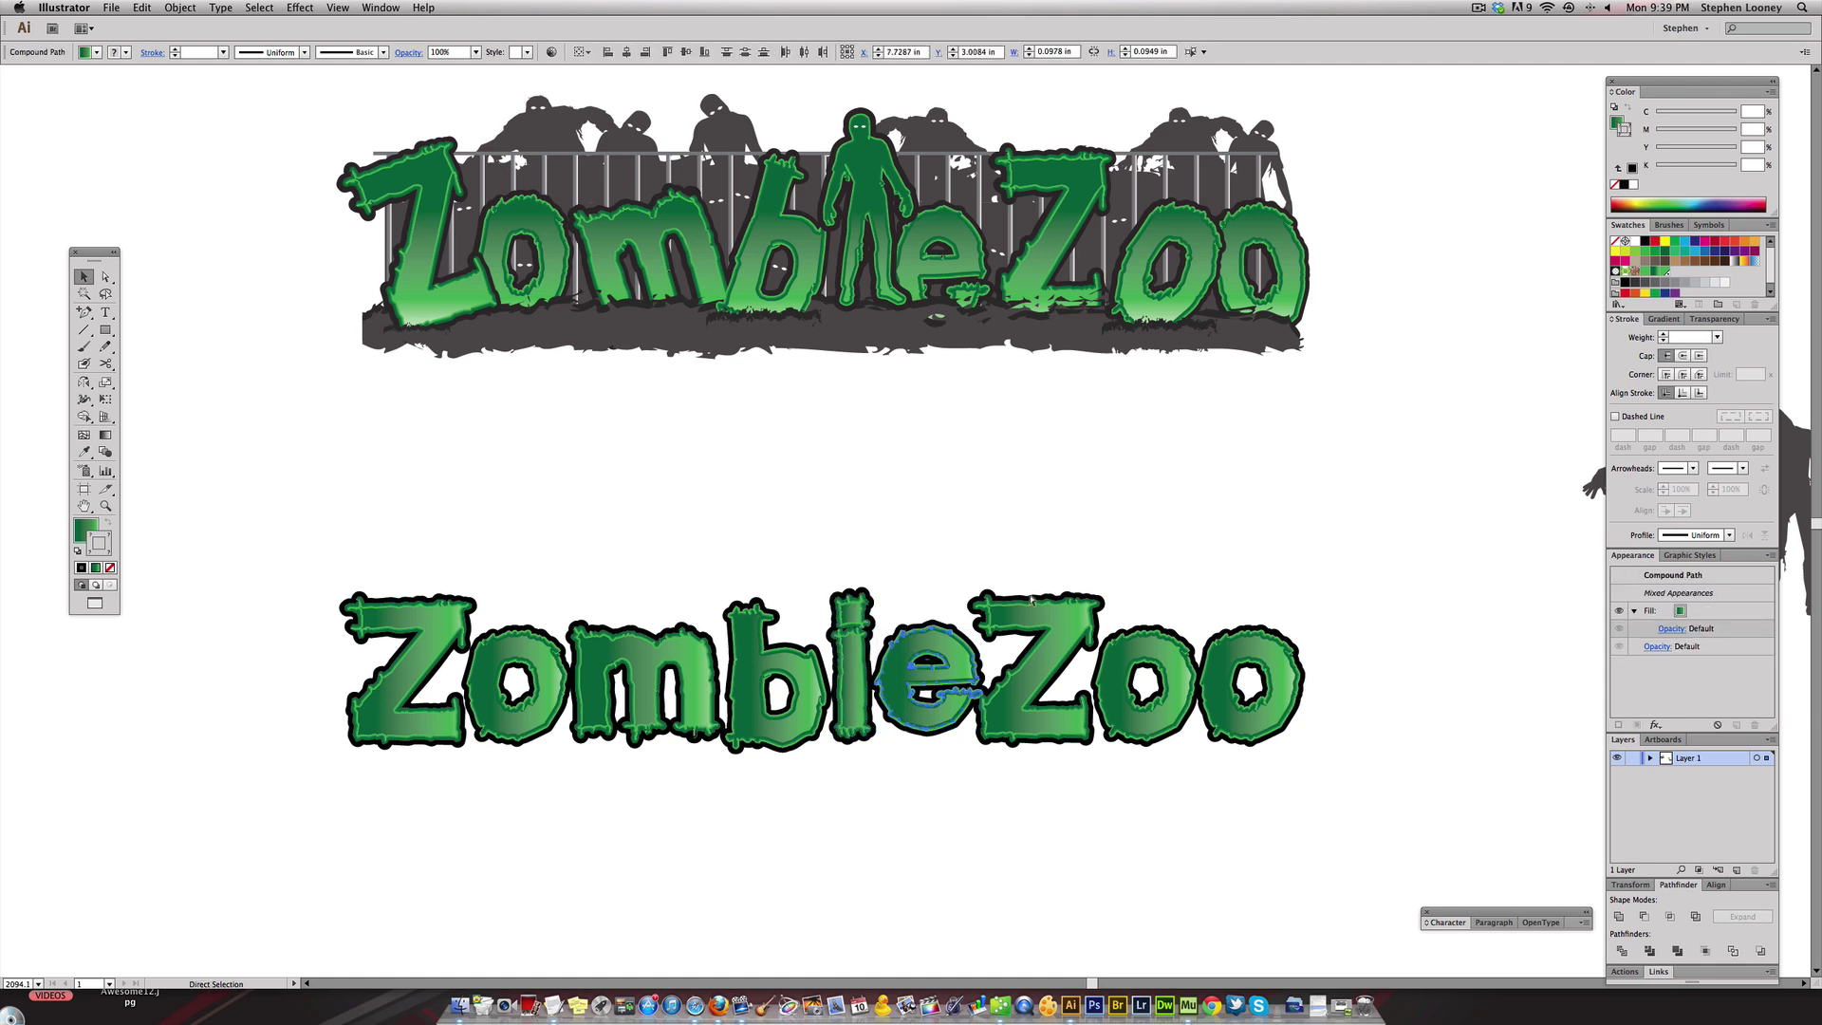
drag(1007, 560, 1006, 665)
drag(1135, 601, 1170, 782)
drag(1233, 574, 1291, 799)
click(1185, 556)
scroll(976, 579, up, 2)
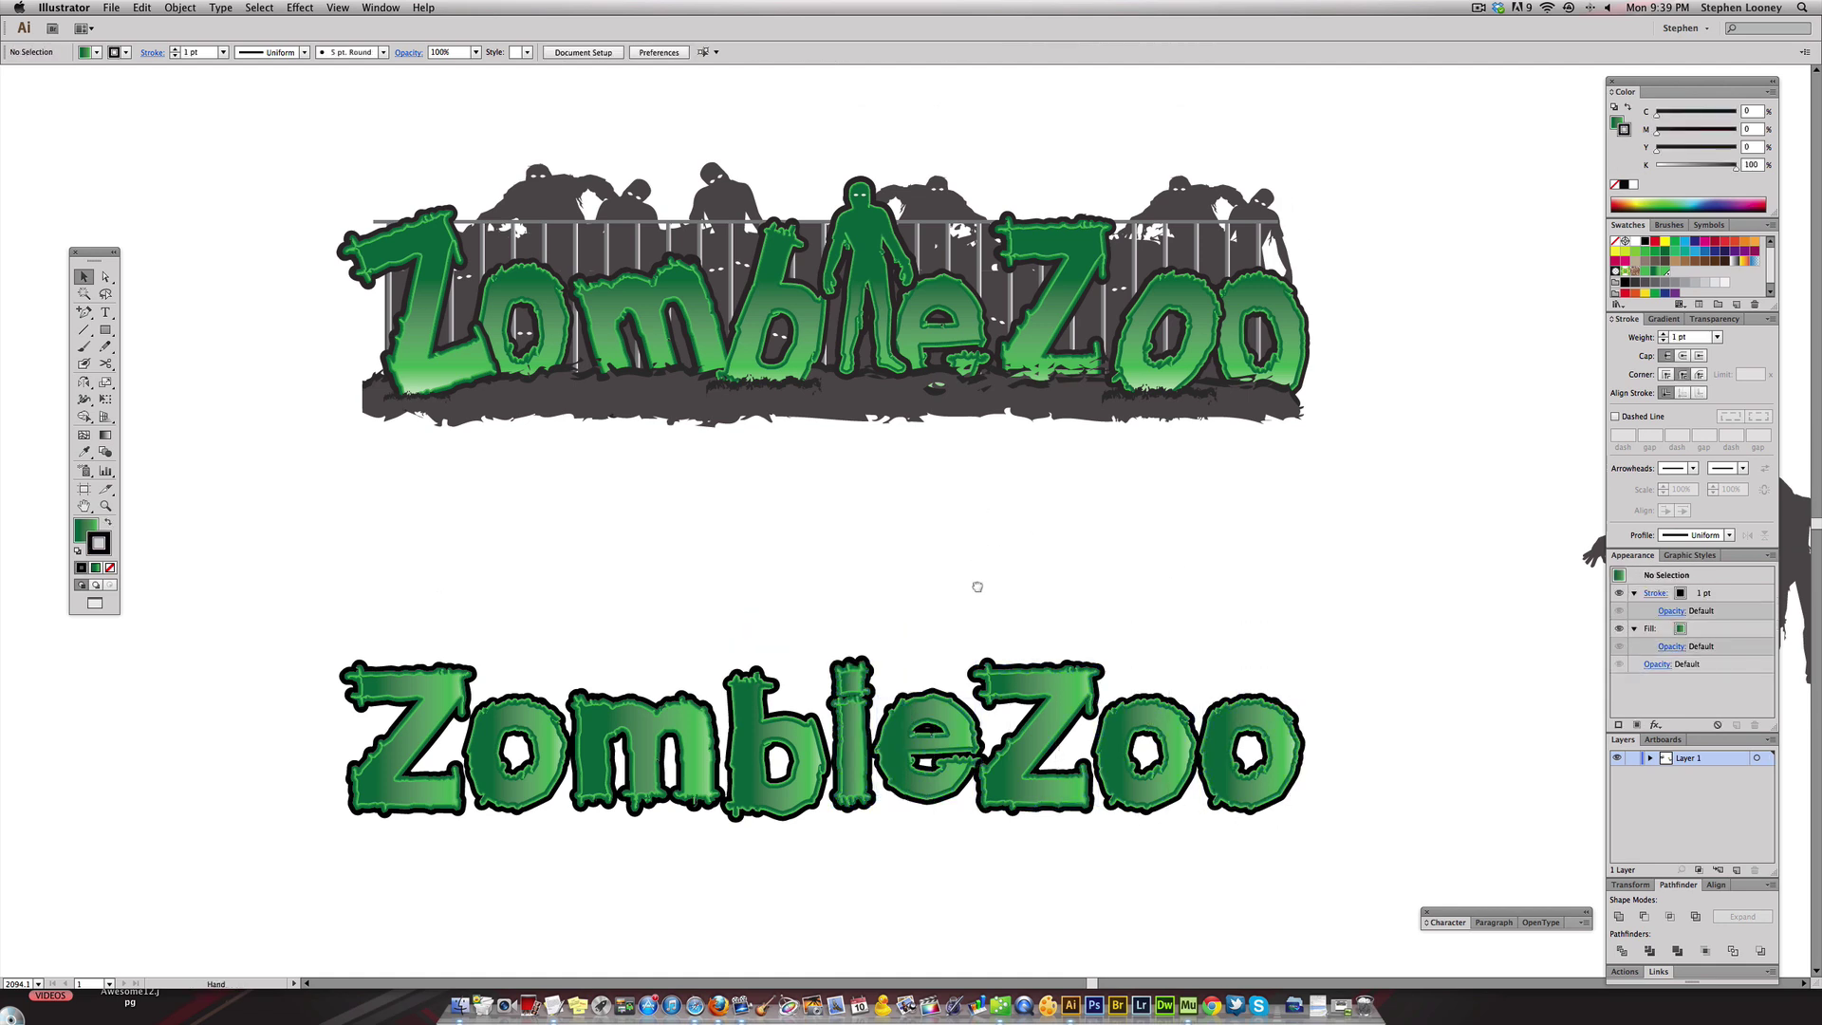
- Stretch all the grouped ZombieZoo letters upward together to a height of about 0.195 in
drag(347, 626, 1362, 854)
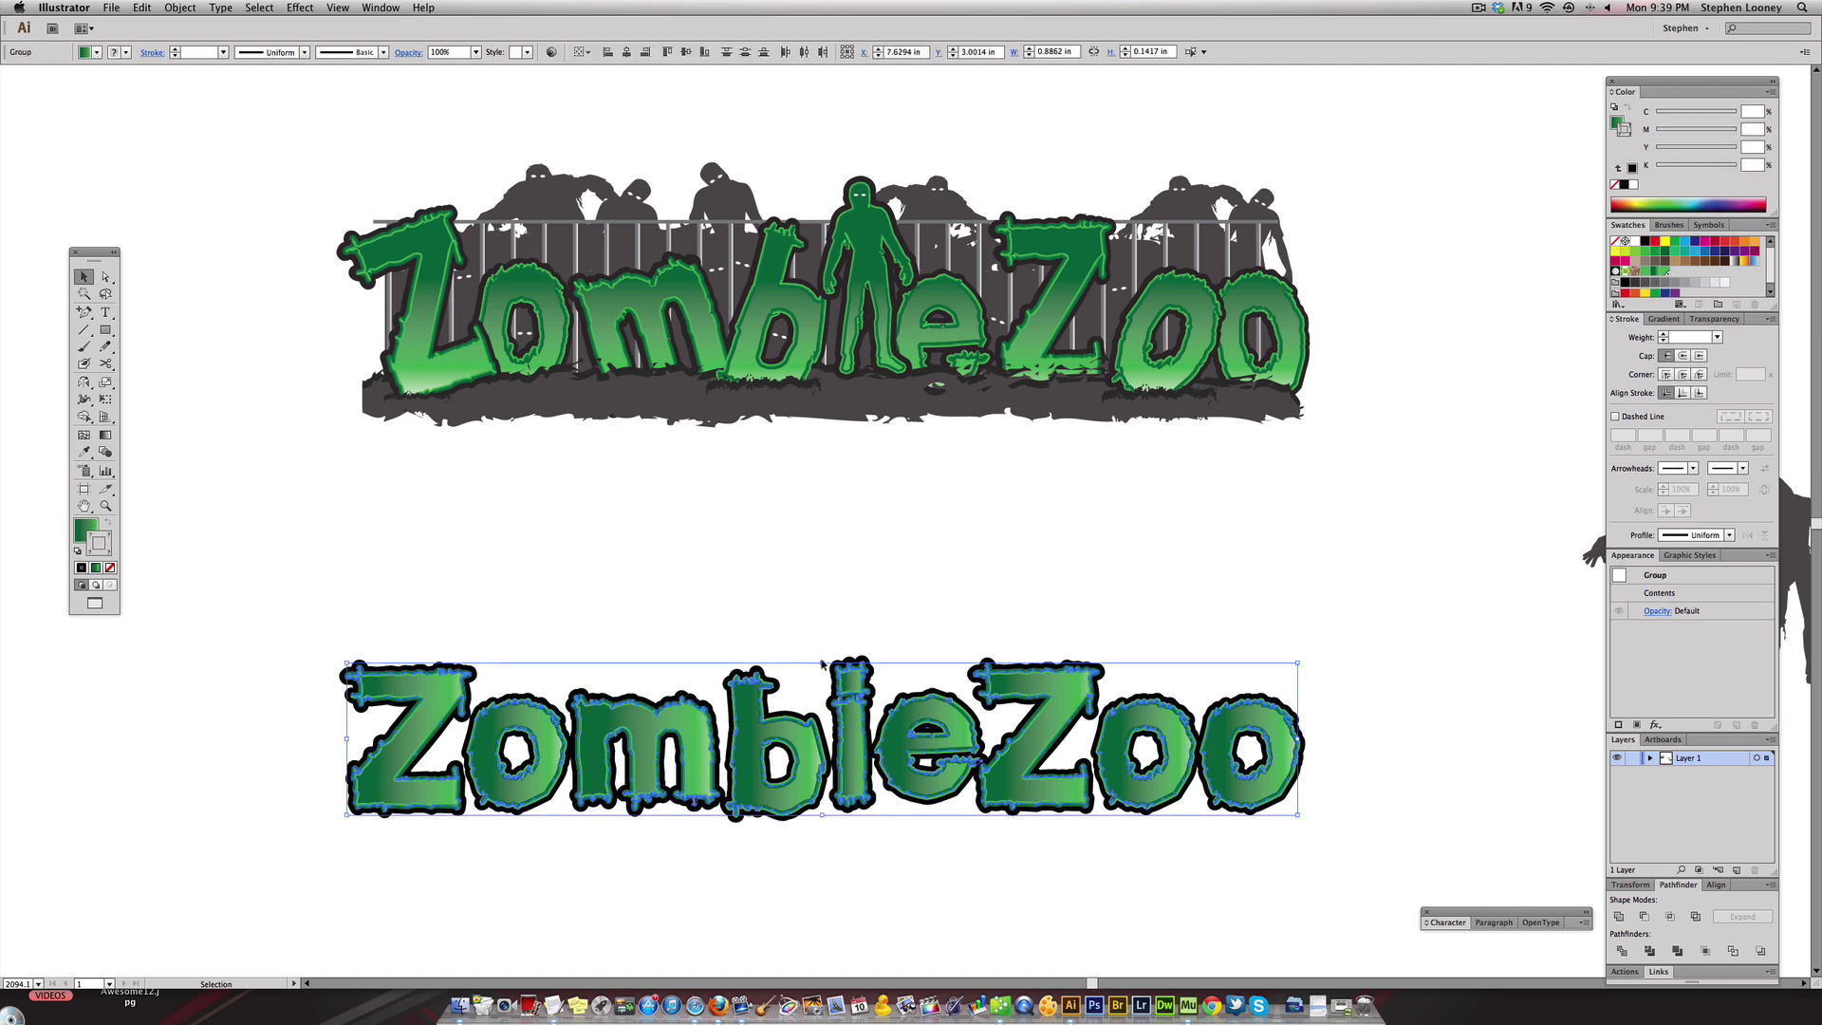
drag(822, 653, 818, 605)
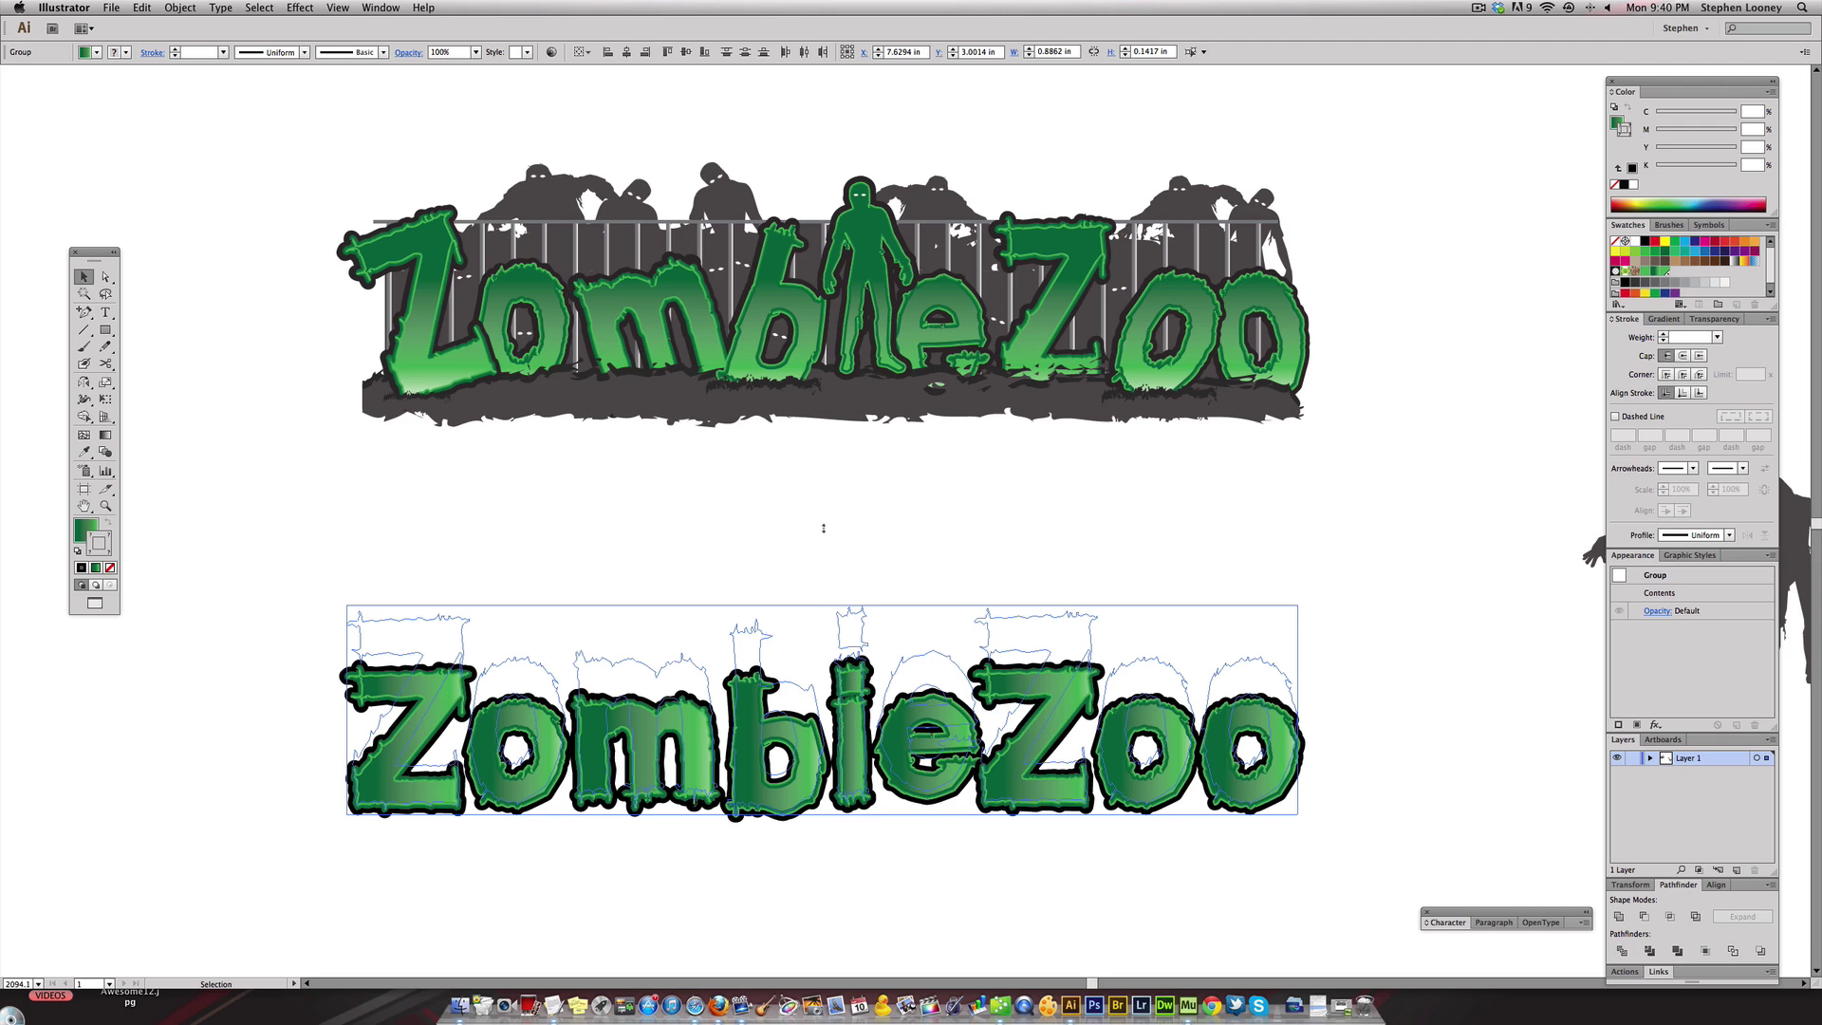
drag(824, 525, 824, 529)
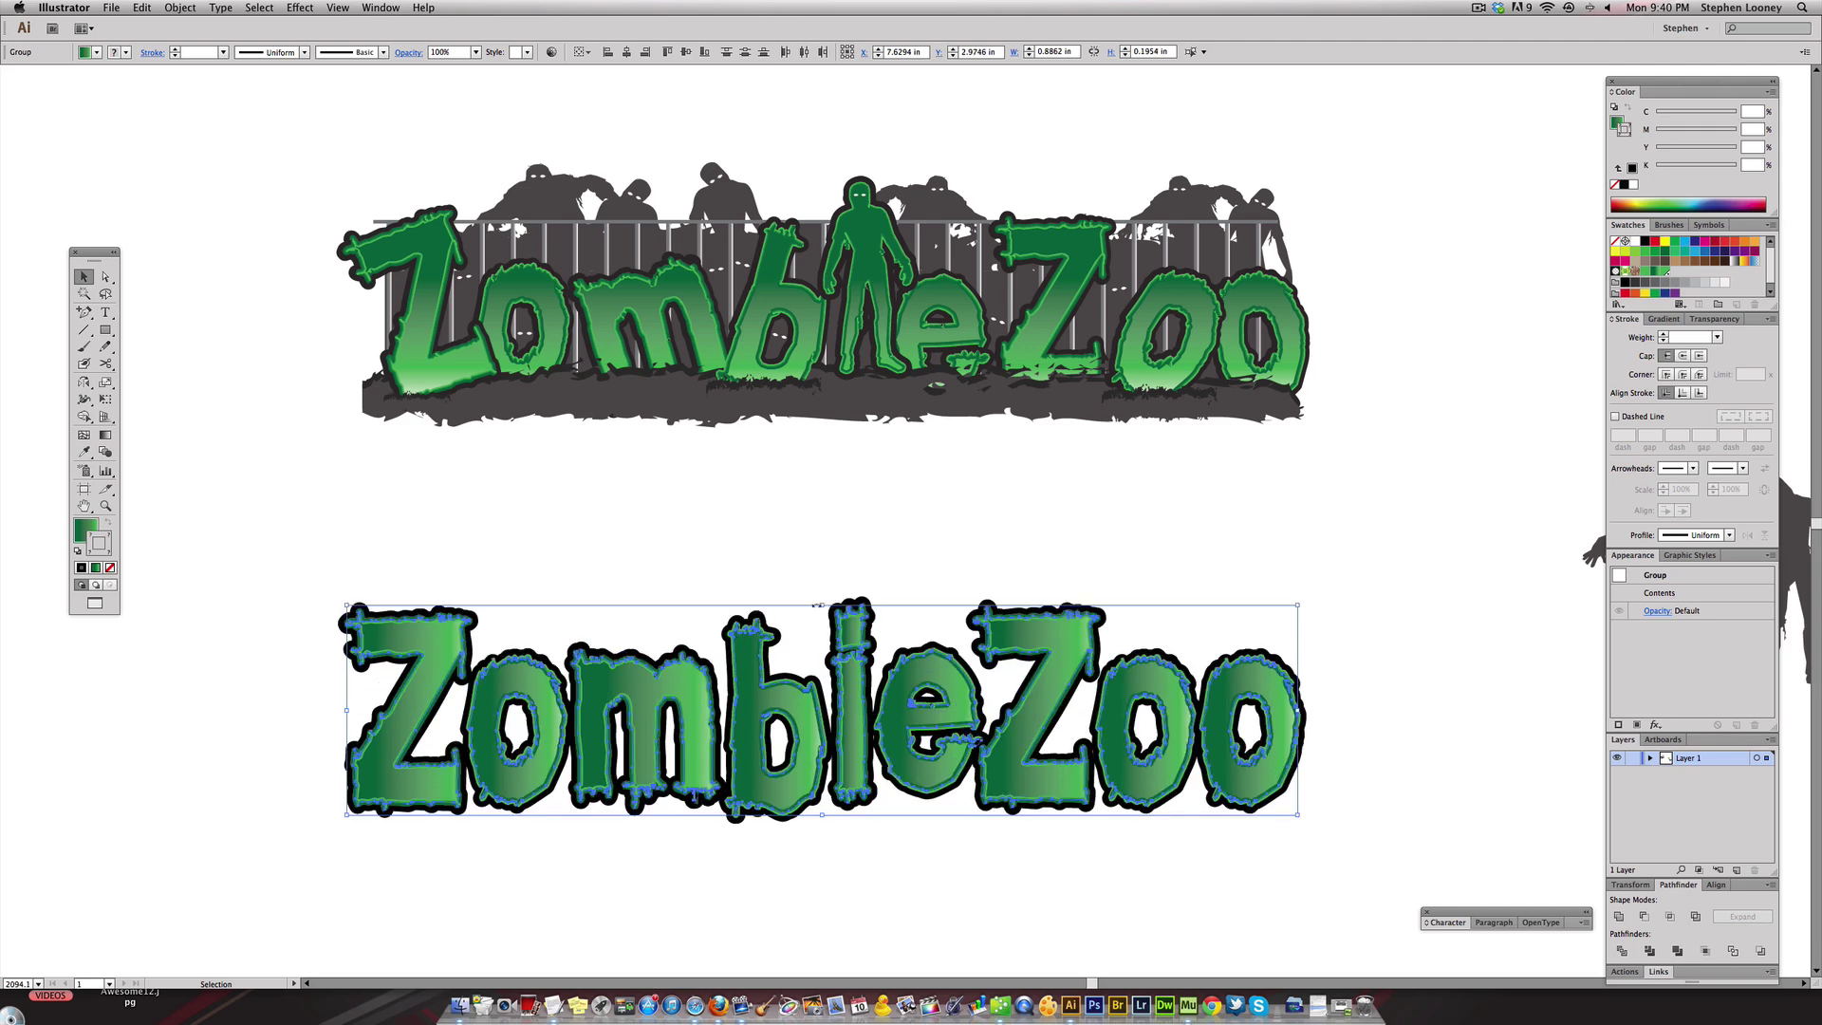
- Reduce the height of all the grouped ZombieZoo letters together to about 0.163 in, and clear the selection
drag(822, 604, 818, 640)
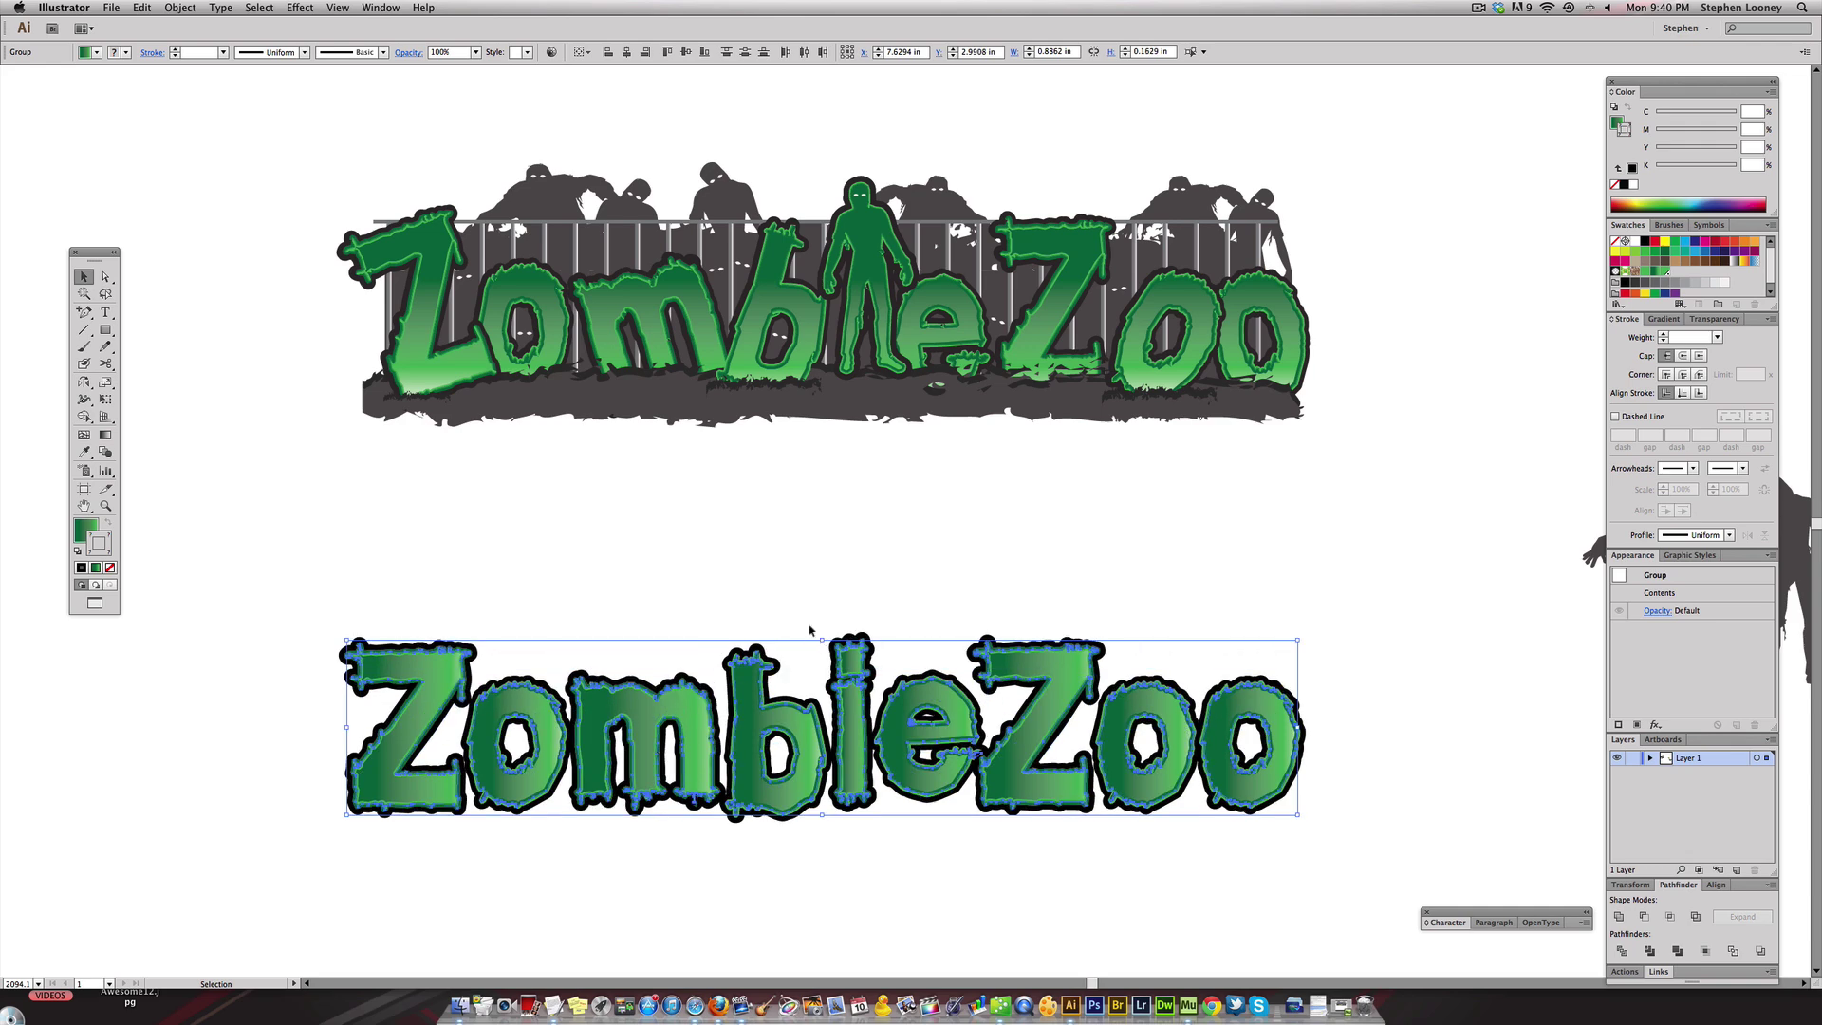
click(794, 585)
key(super+minus)
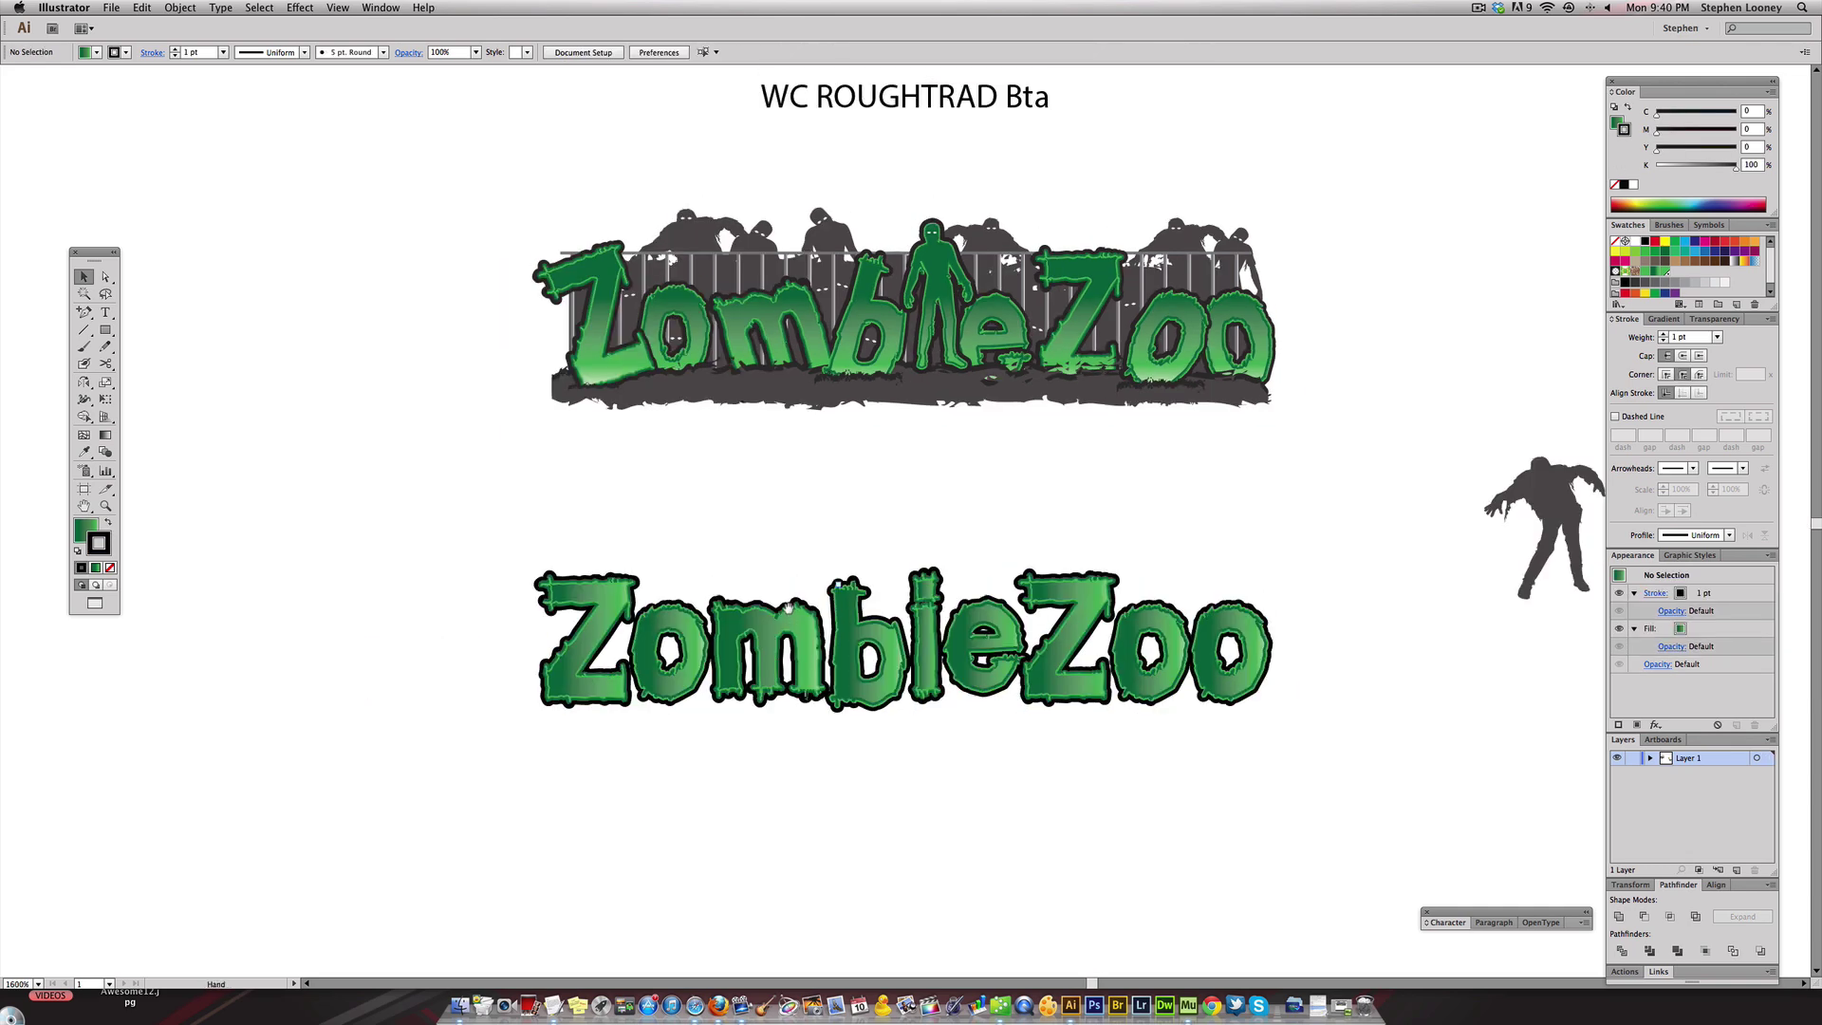
- Tilt the first Z counterclockwise, bring it to the front, and raise it slightly above the other letters
click(574, 586)
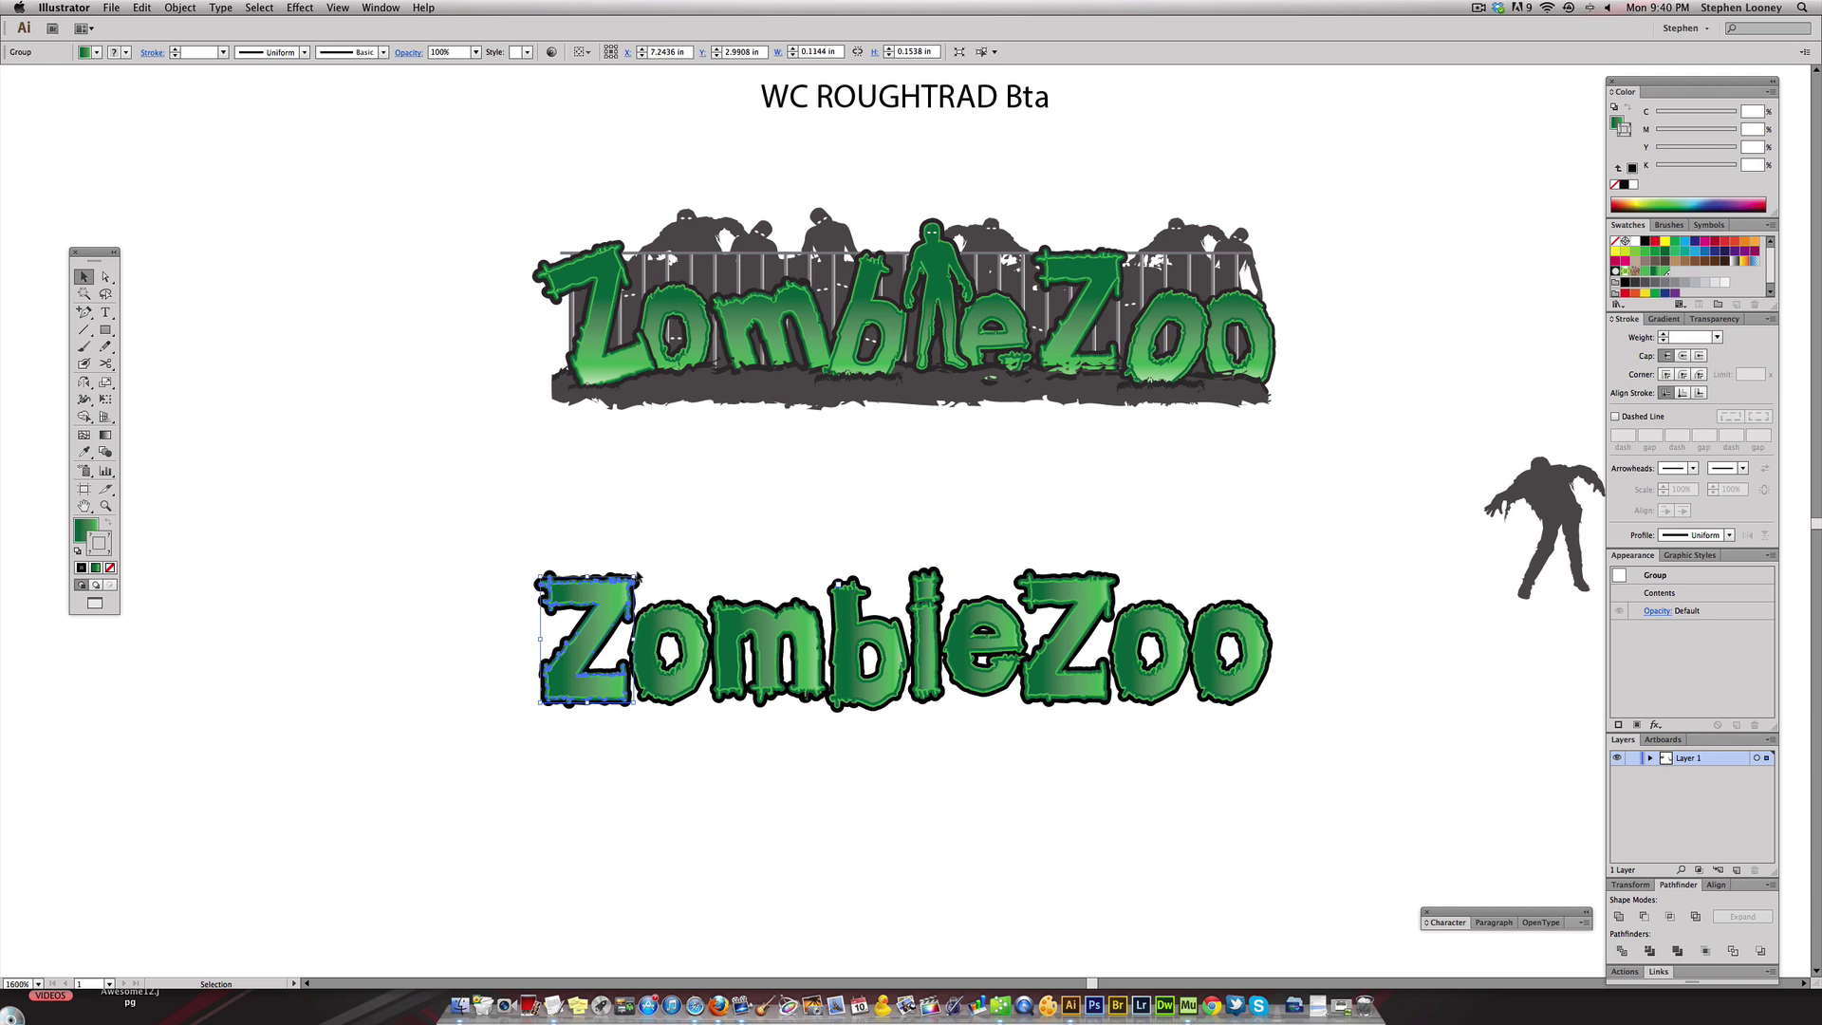
drag(638, 571, 602, 606)
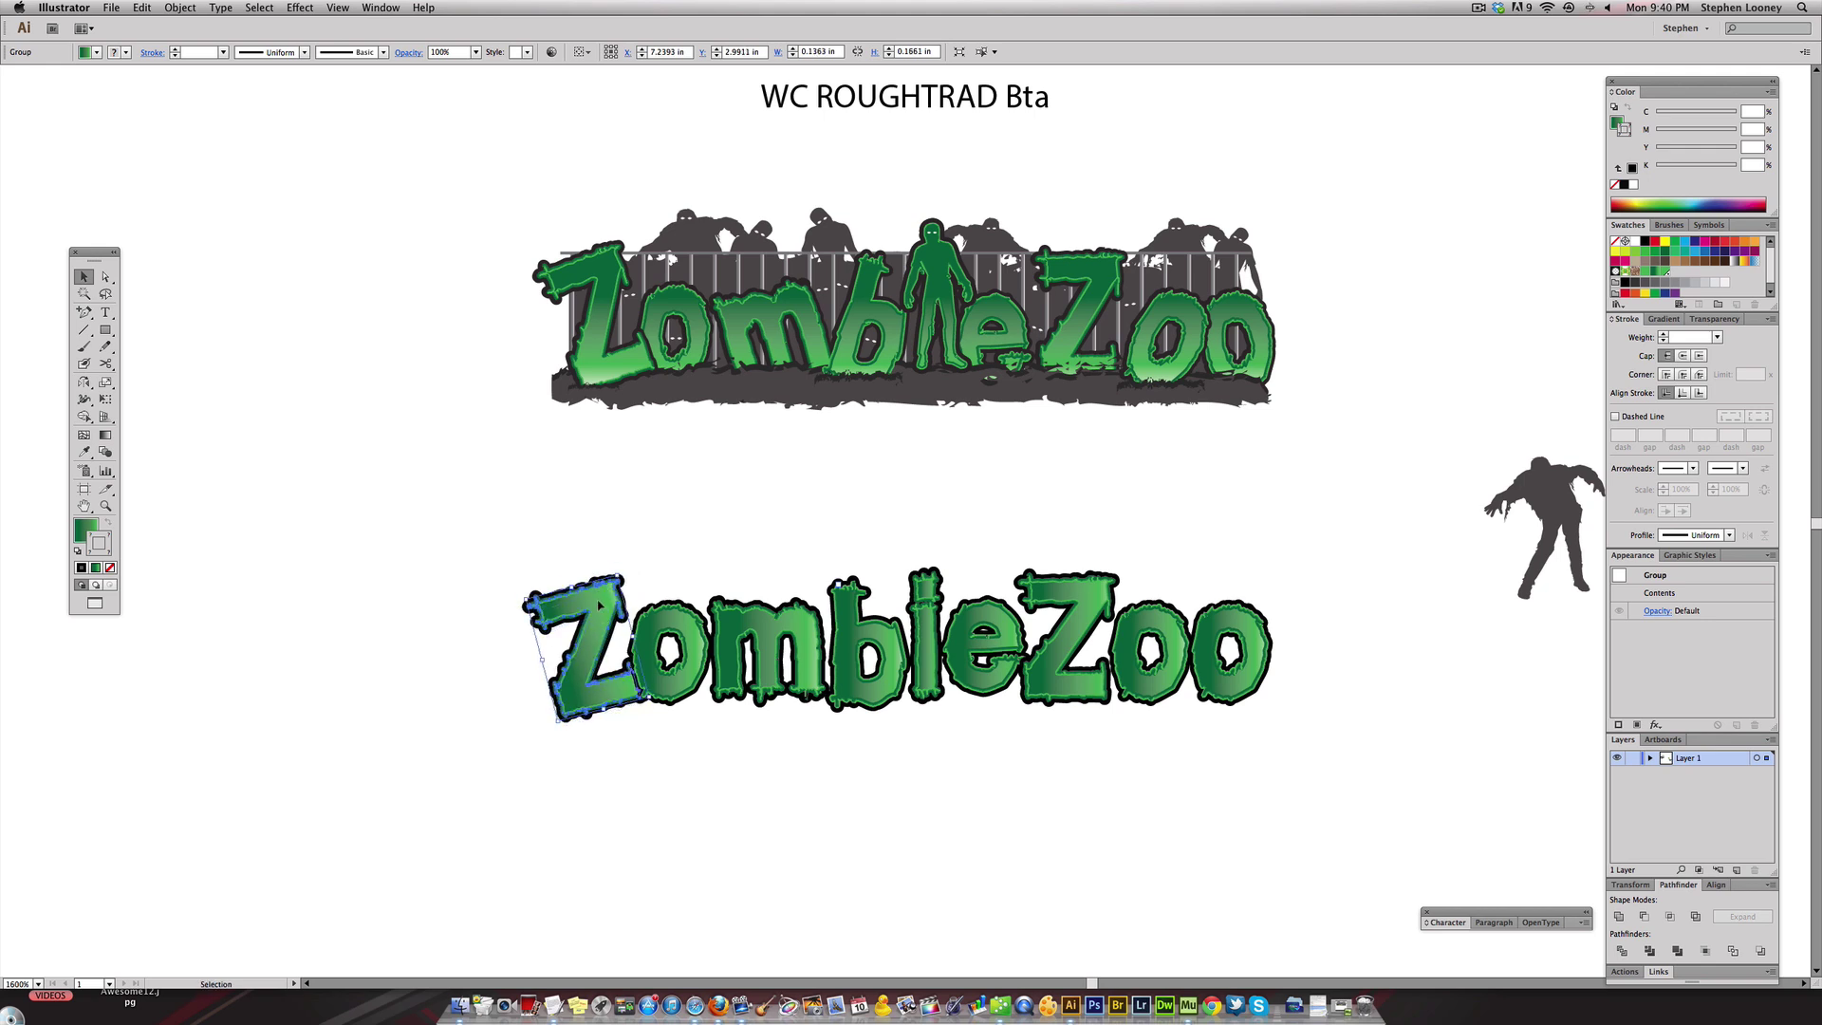
click(190, 8)
mouse_move(197, 42)
click(370, 39)
drag(571, 586, 570, 554)
click(572, 497)
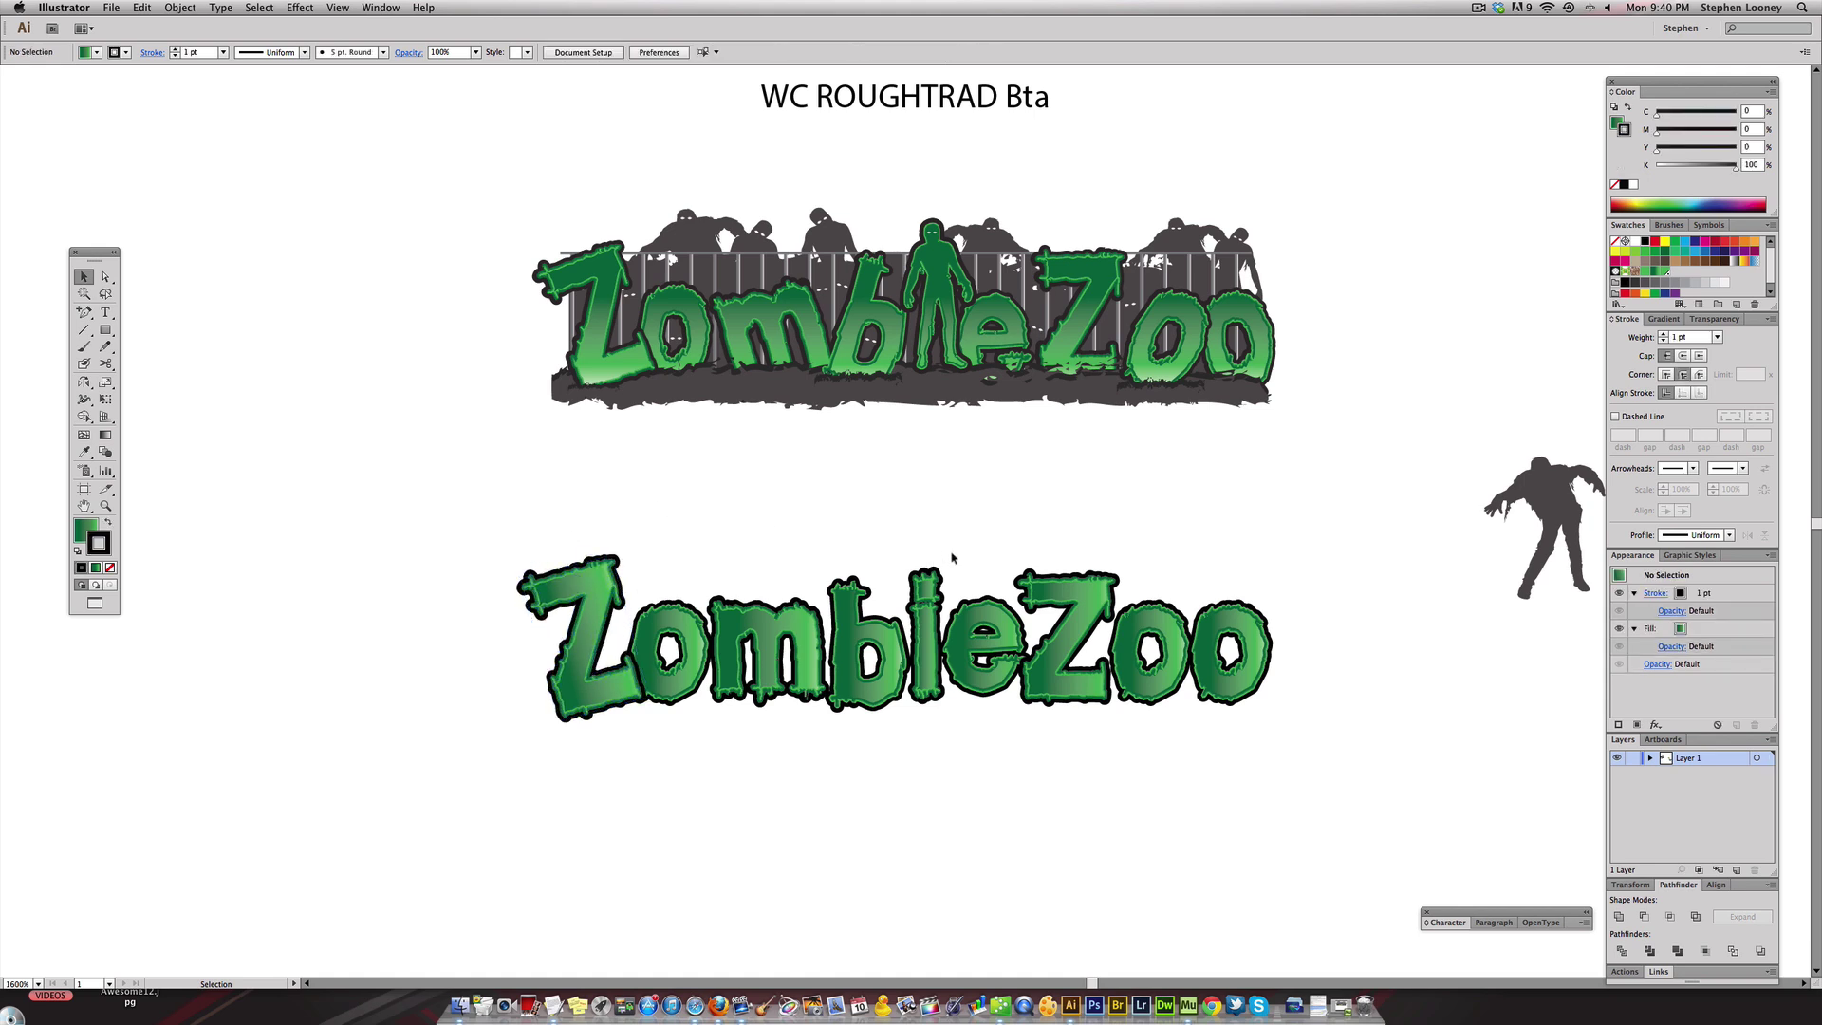
- Tilt the letter b clockwise, stretch it taller to about 0.185 in, and clear the selection
click(1081, 622)
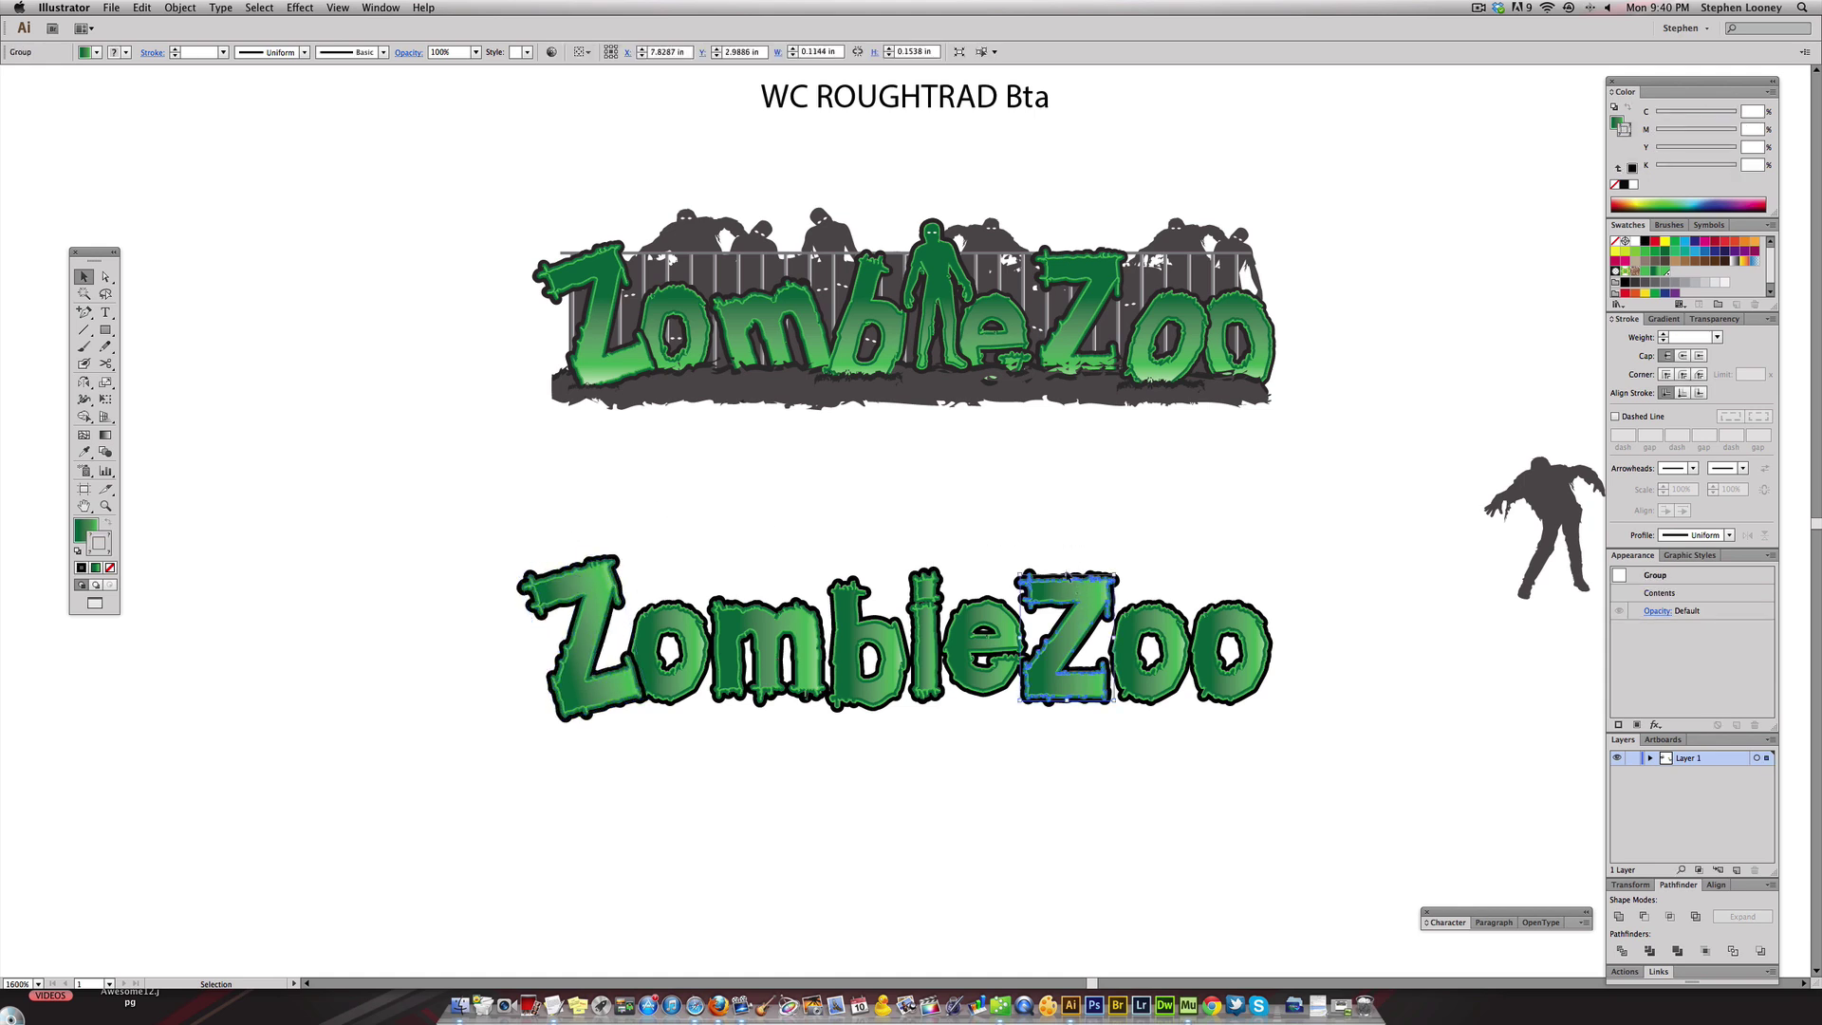
click(864, 658)
drag(915, 587, 896, 598)
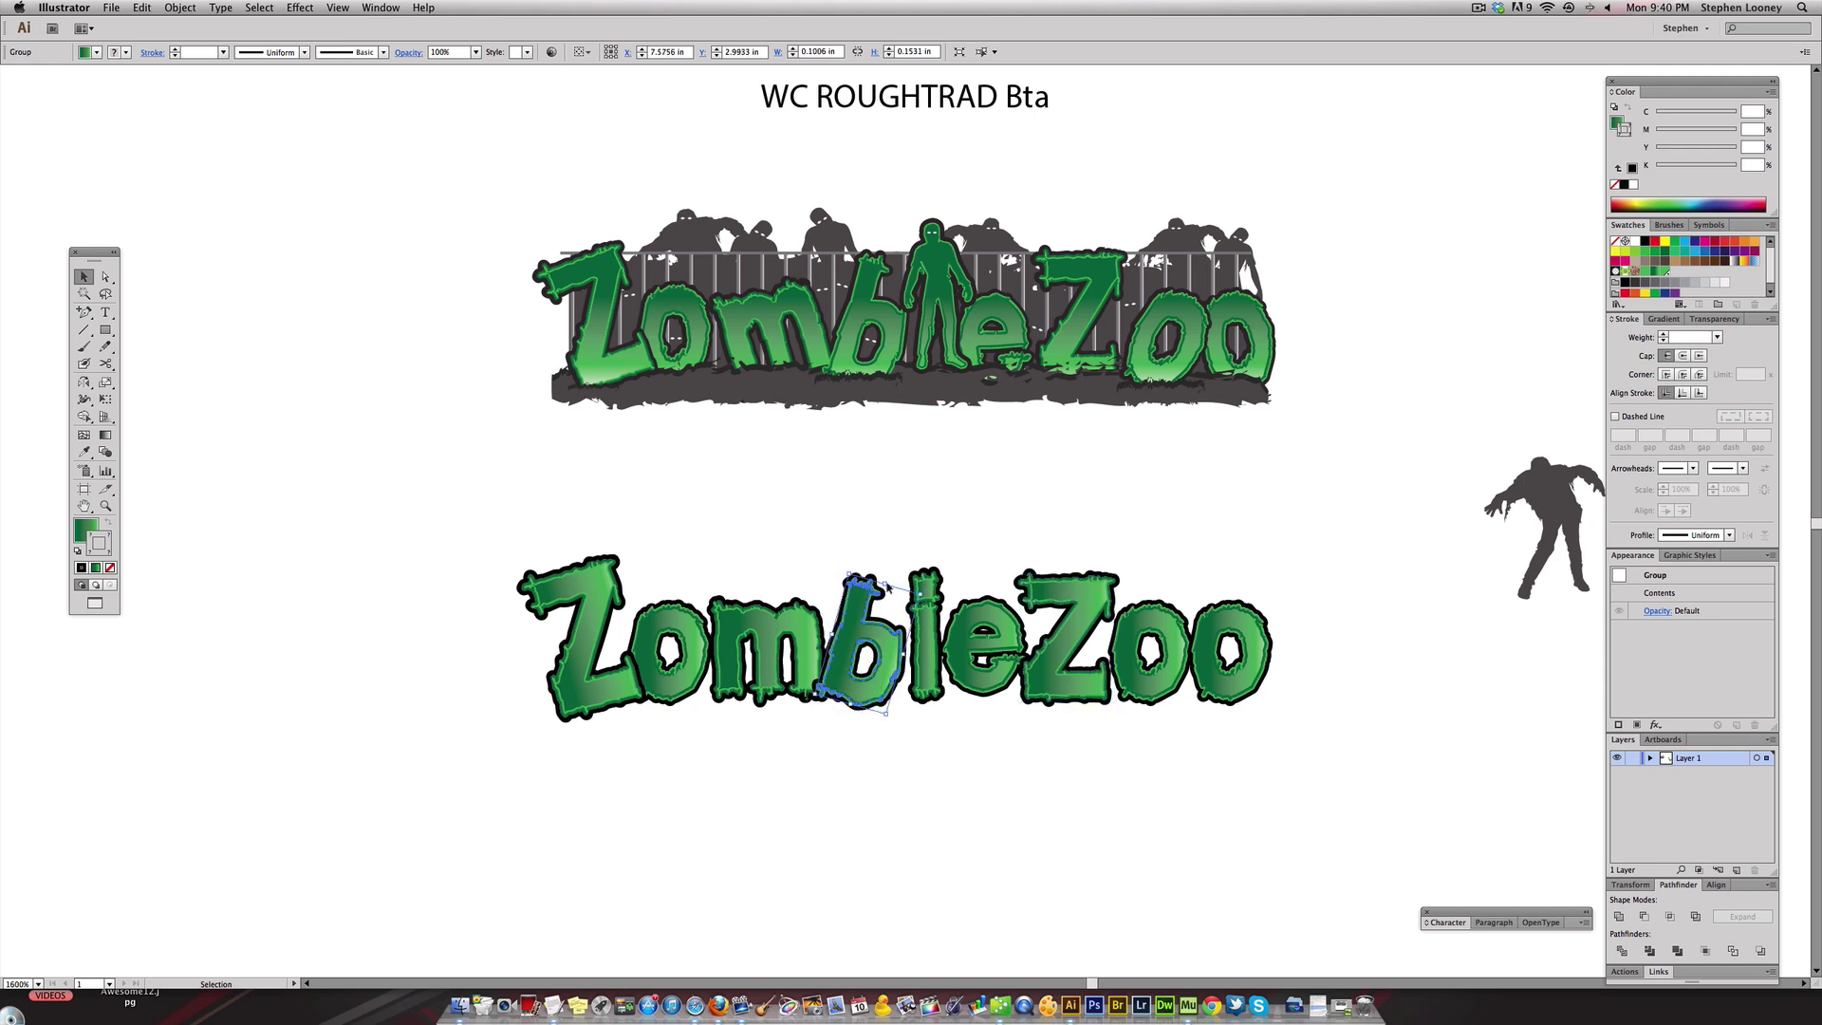
drag(864, 637, 888, 574)
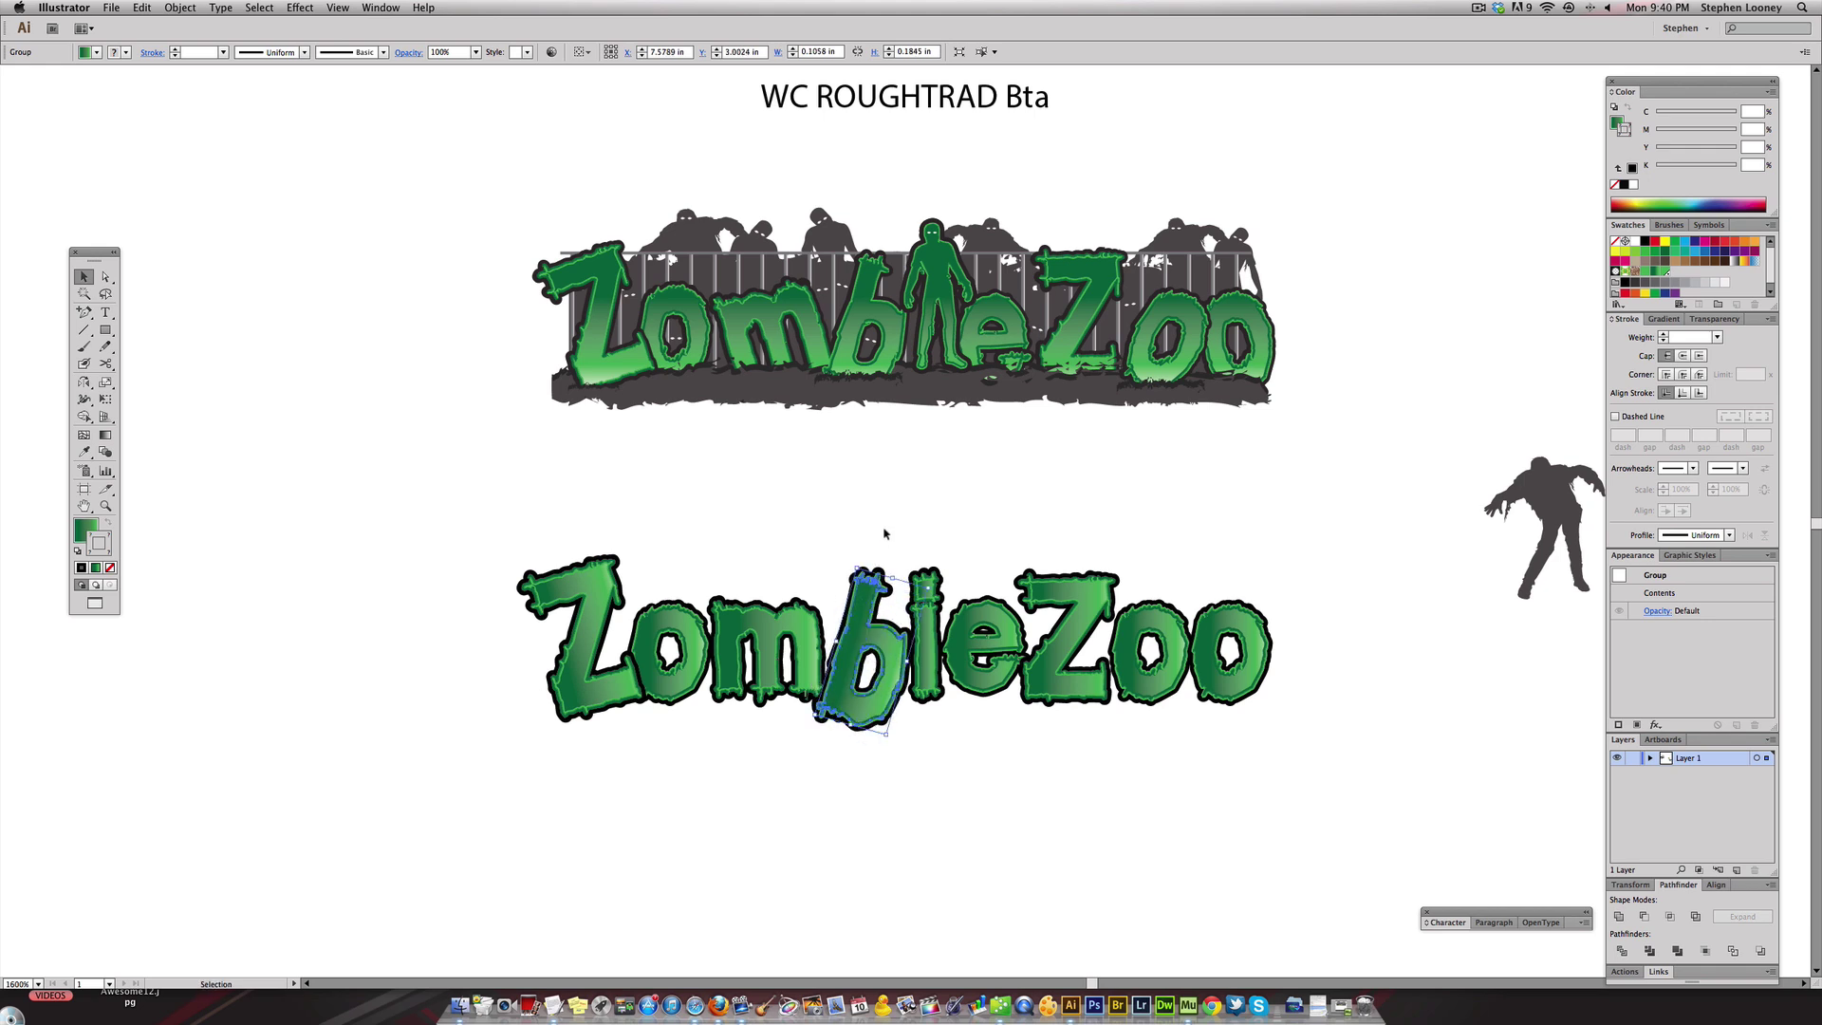
drag(926, 589, 933, 532)
click(996, 517)
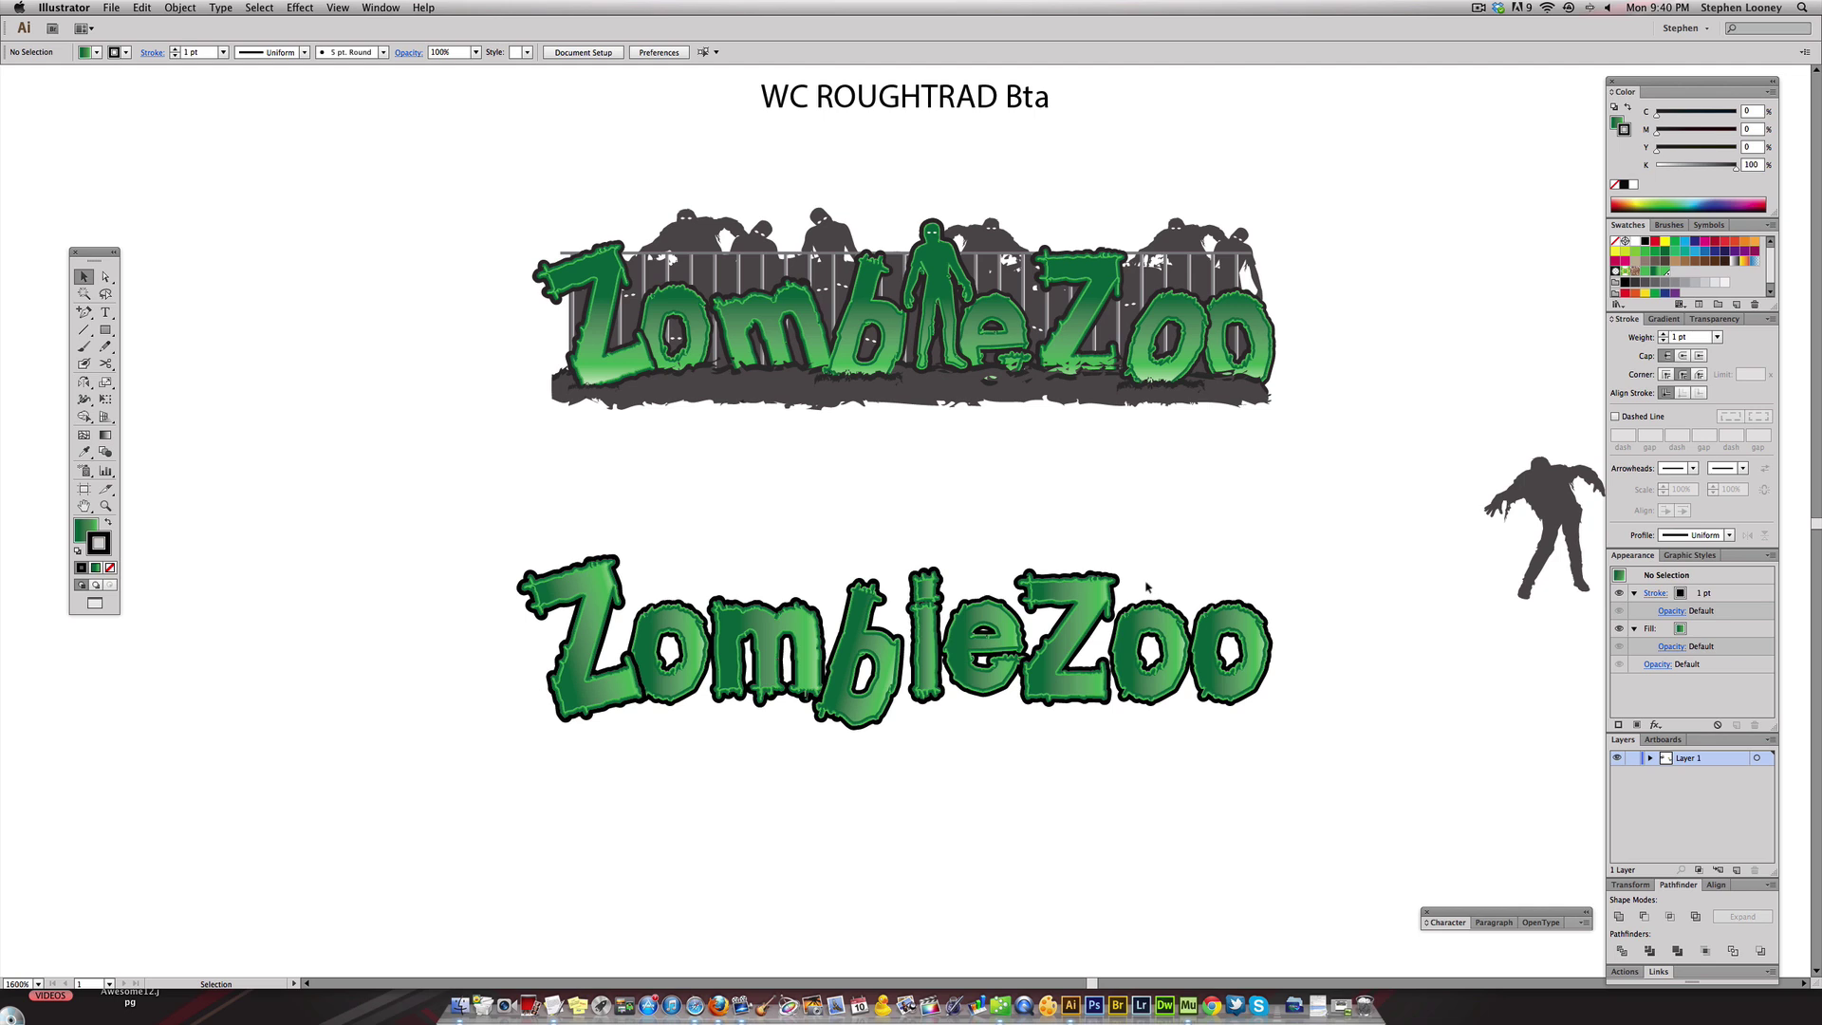
- Tilt the first o of Zoo clockwise, lower it below its neighbours, and bring it forward
click(1148, 645)
drag(1183, 598, 1188, 665)
click(180, 8)
mouse_move(289, 45)
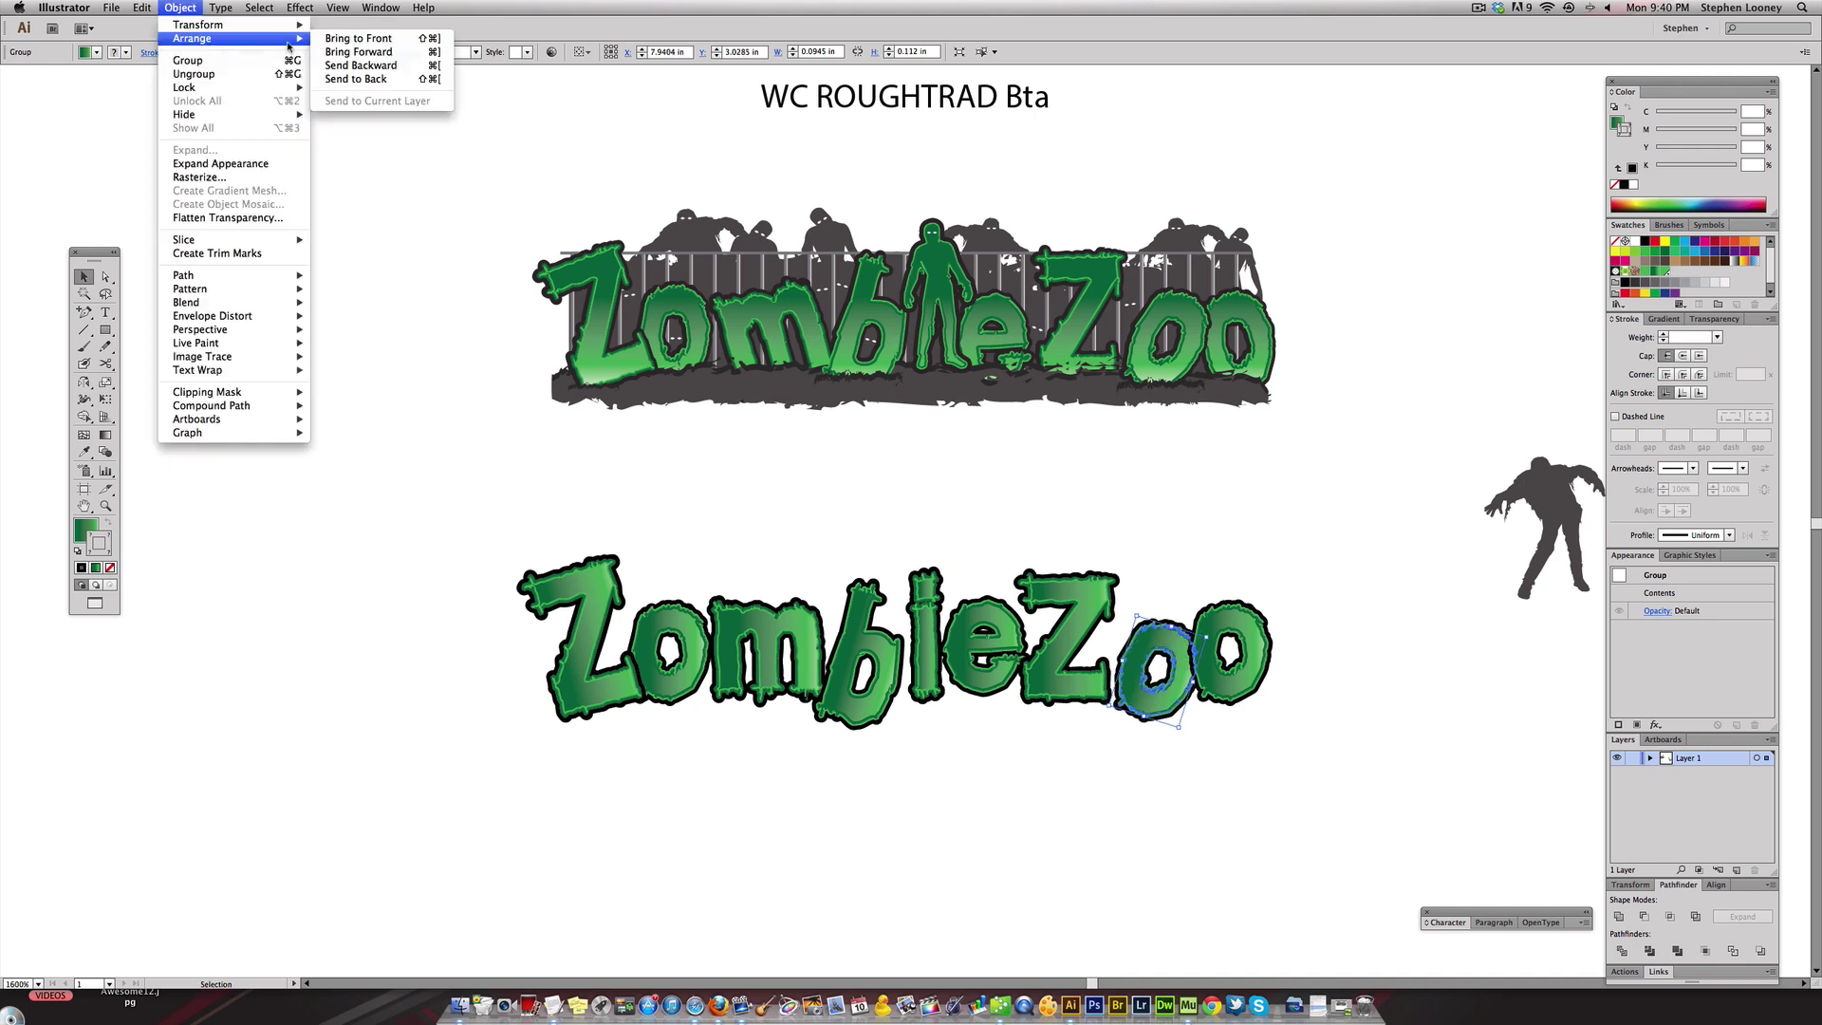
click(362, 51)
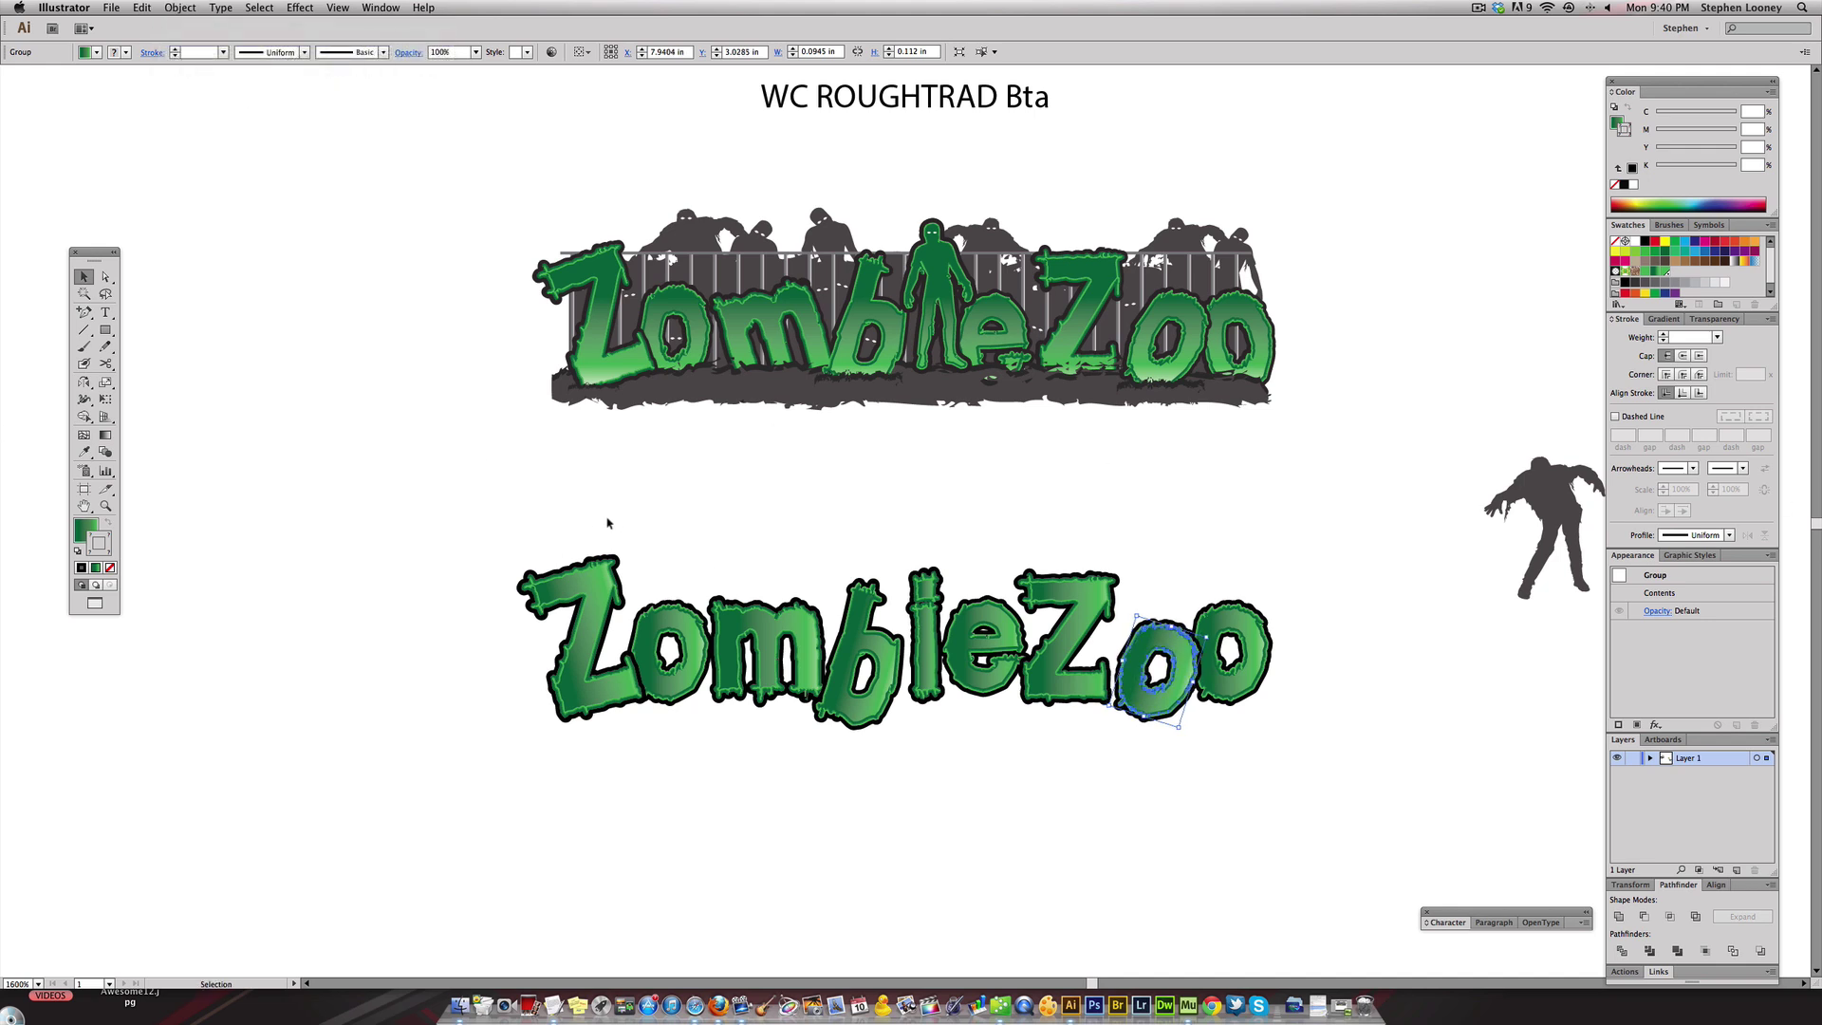
- Move the Zomb letters left and the eZoo letters right to open a gap on both sides of the i
drag(498, 497, 898, 729)
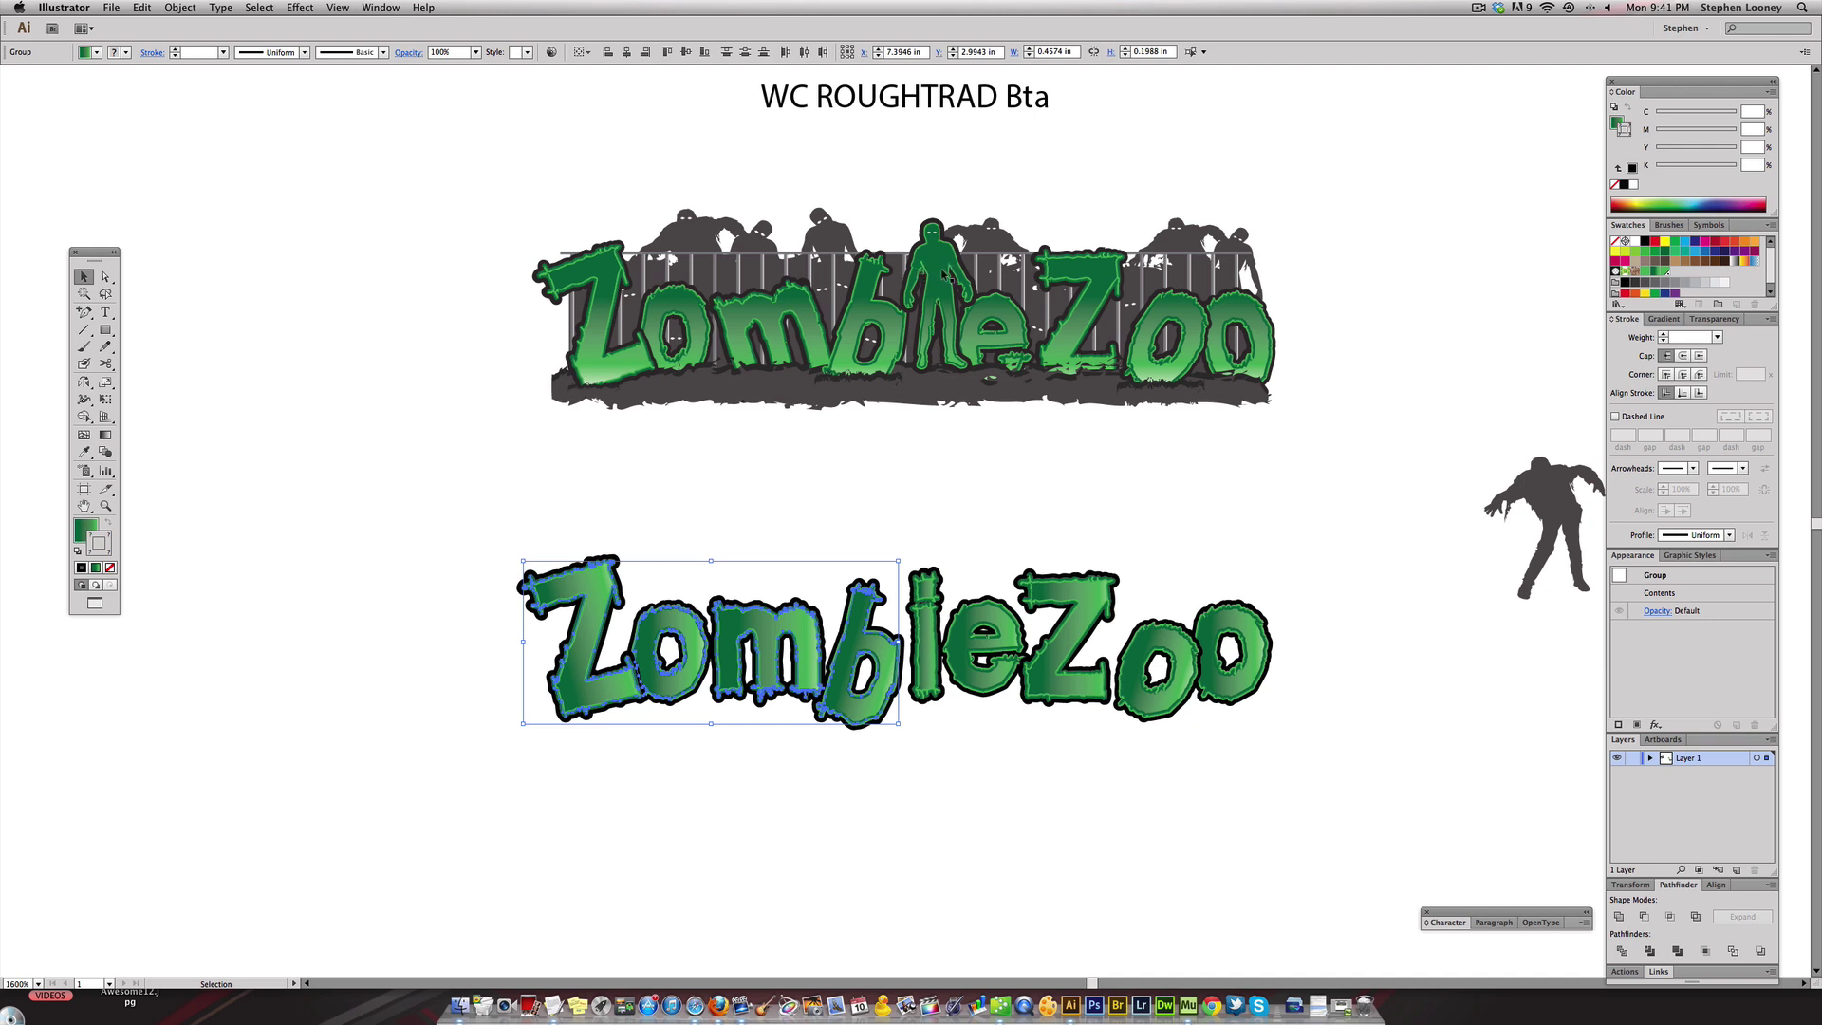
drag(570, 562, 820, 509)
drag(991, 536, 1038, 619)
- Place a copy of the upright standing zombie silhouette just below the letter i
click(1539, 486)
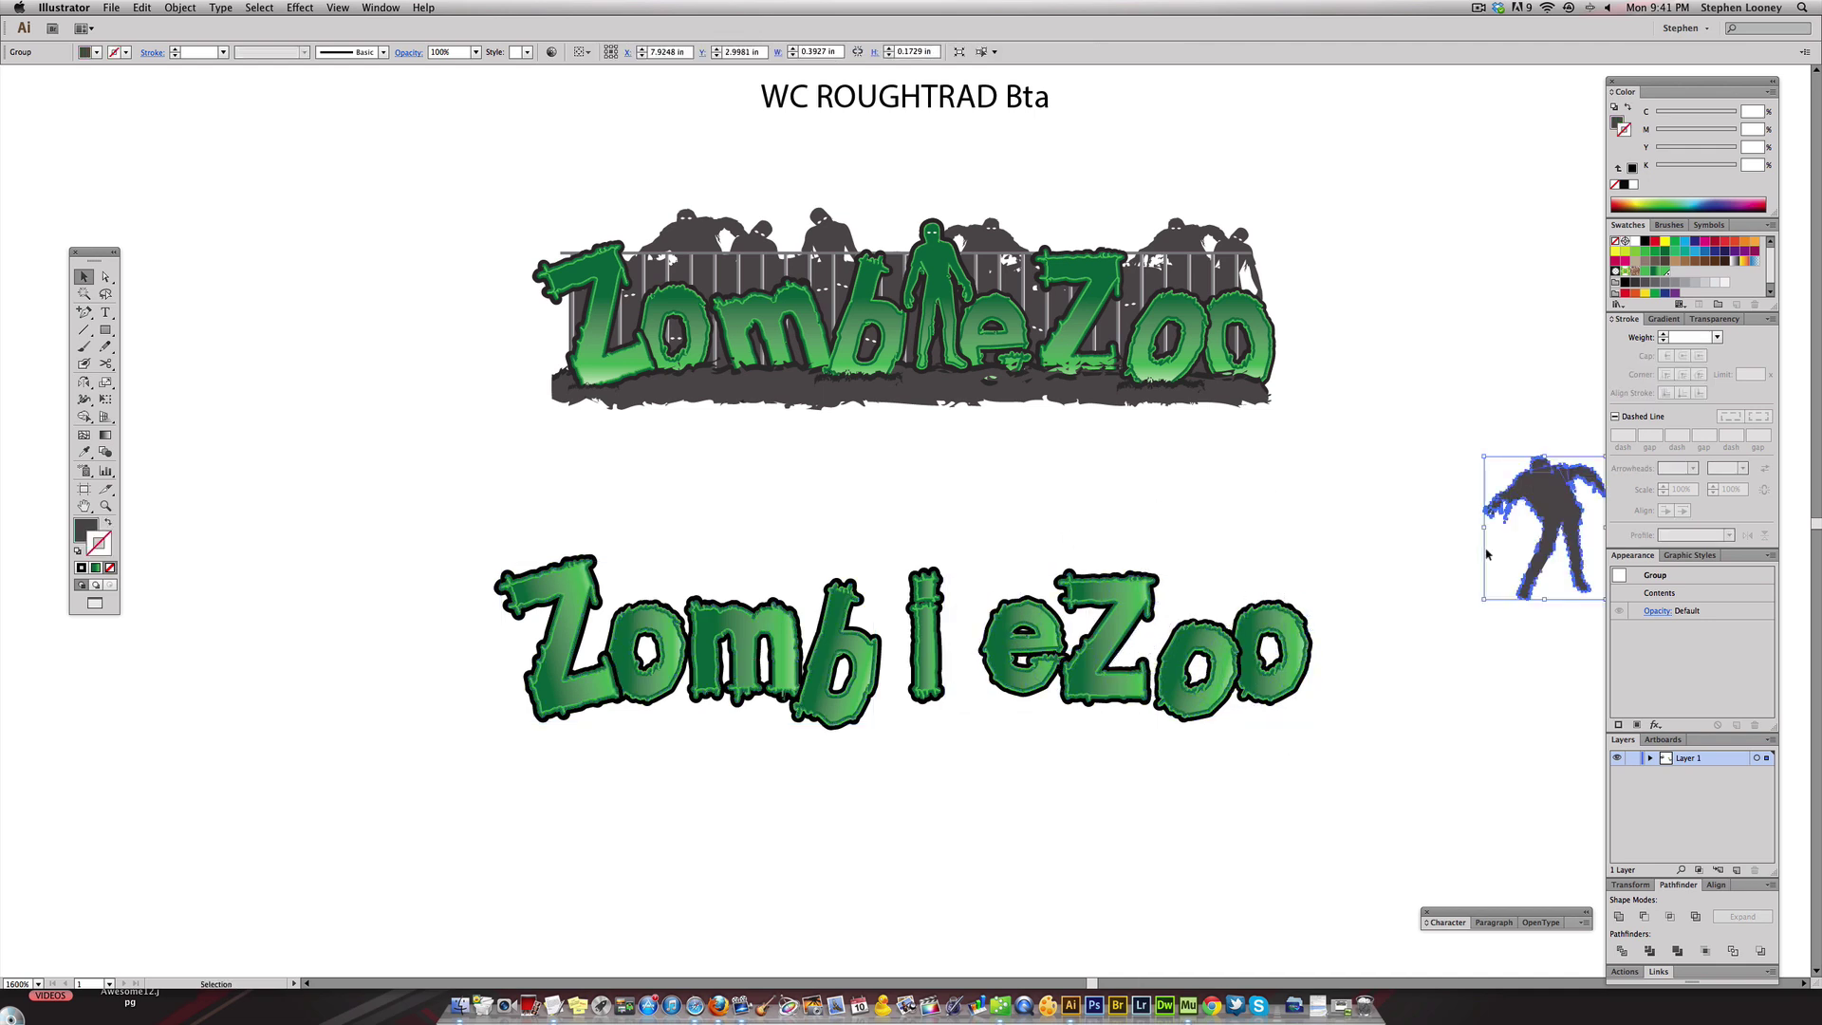
click(1402, 548)
click(948, 277)
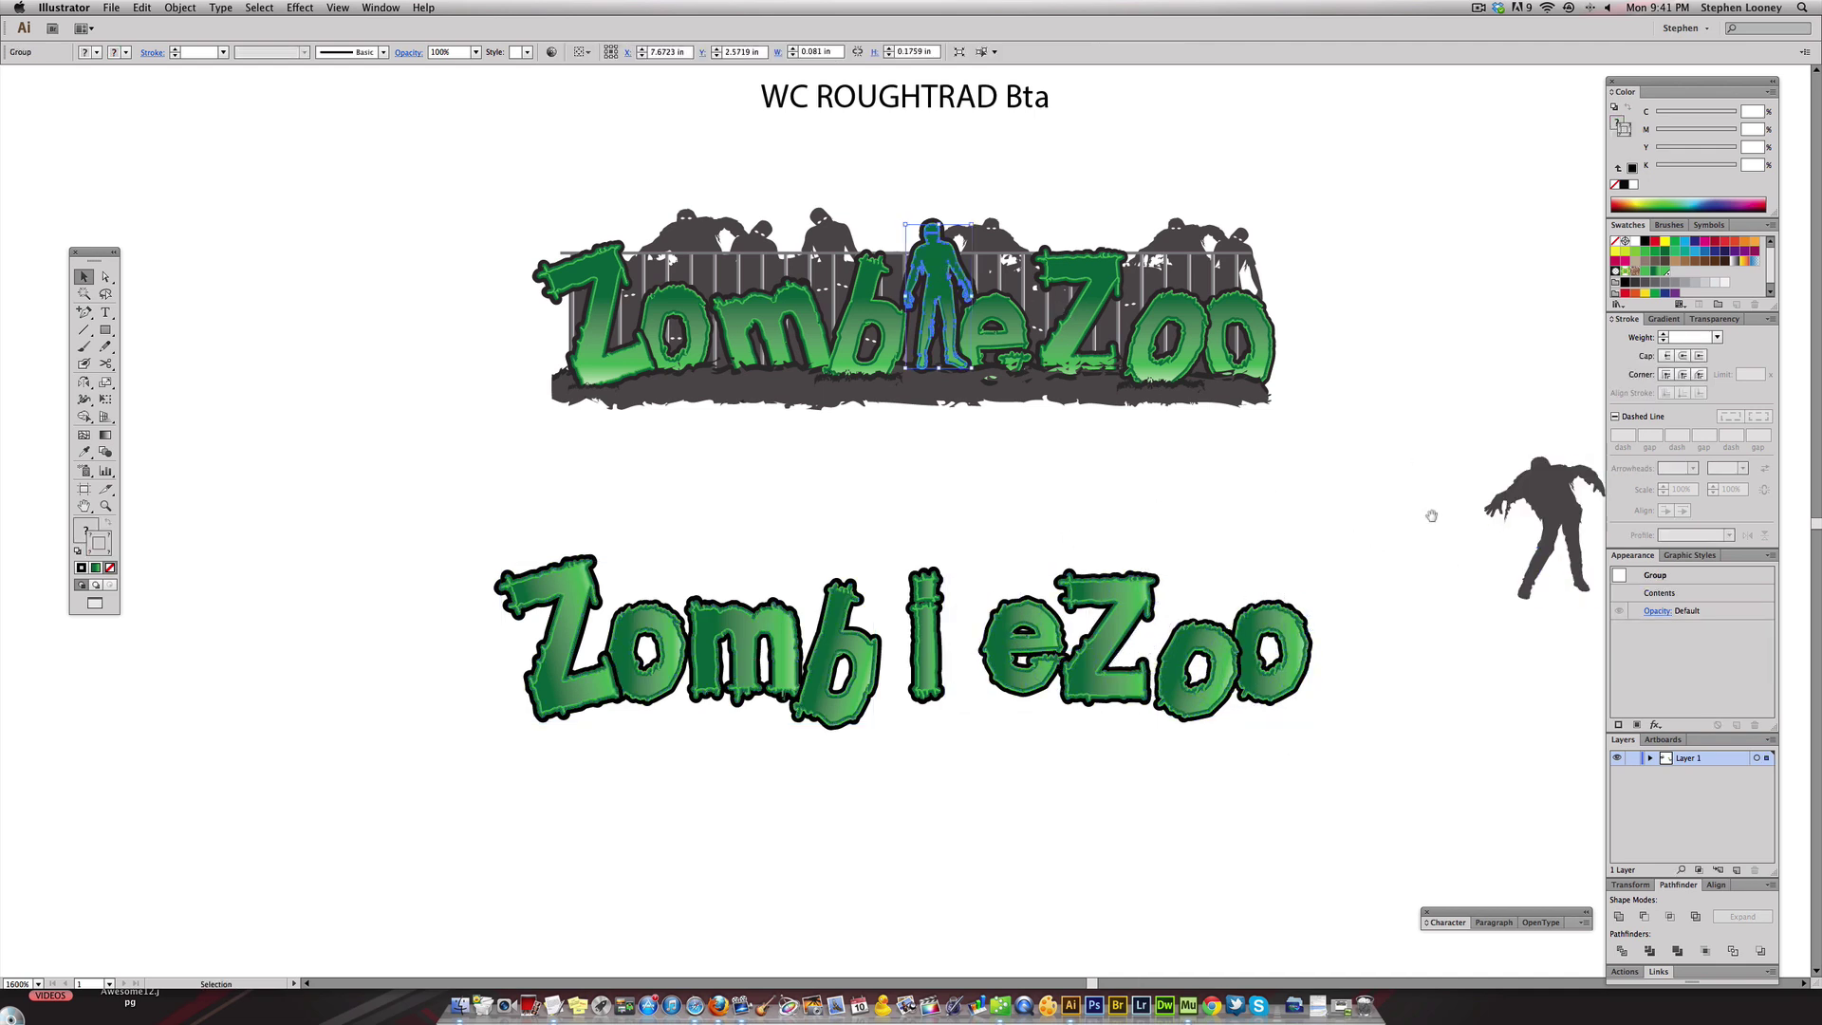
scroll(1423, 503, right, 3)
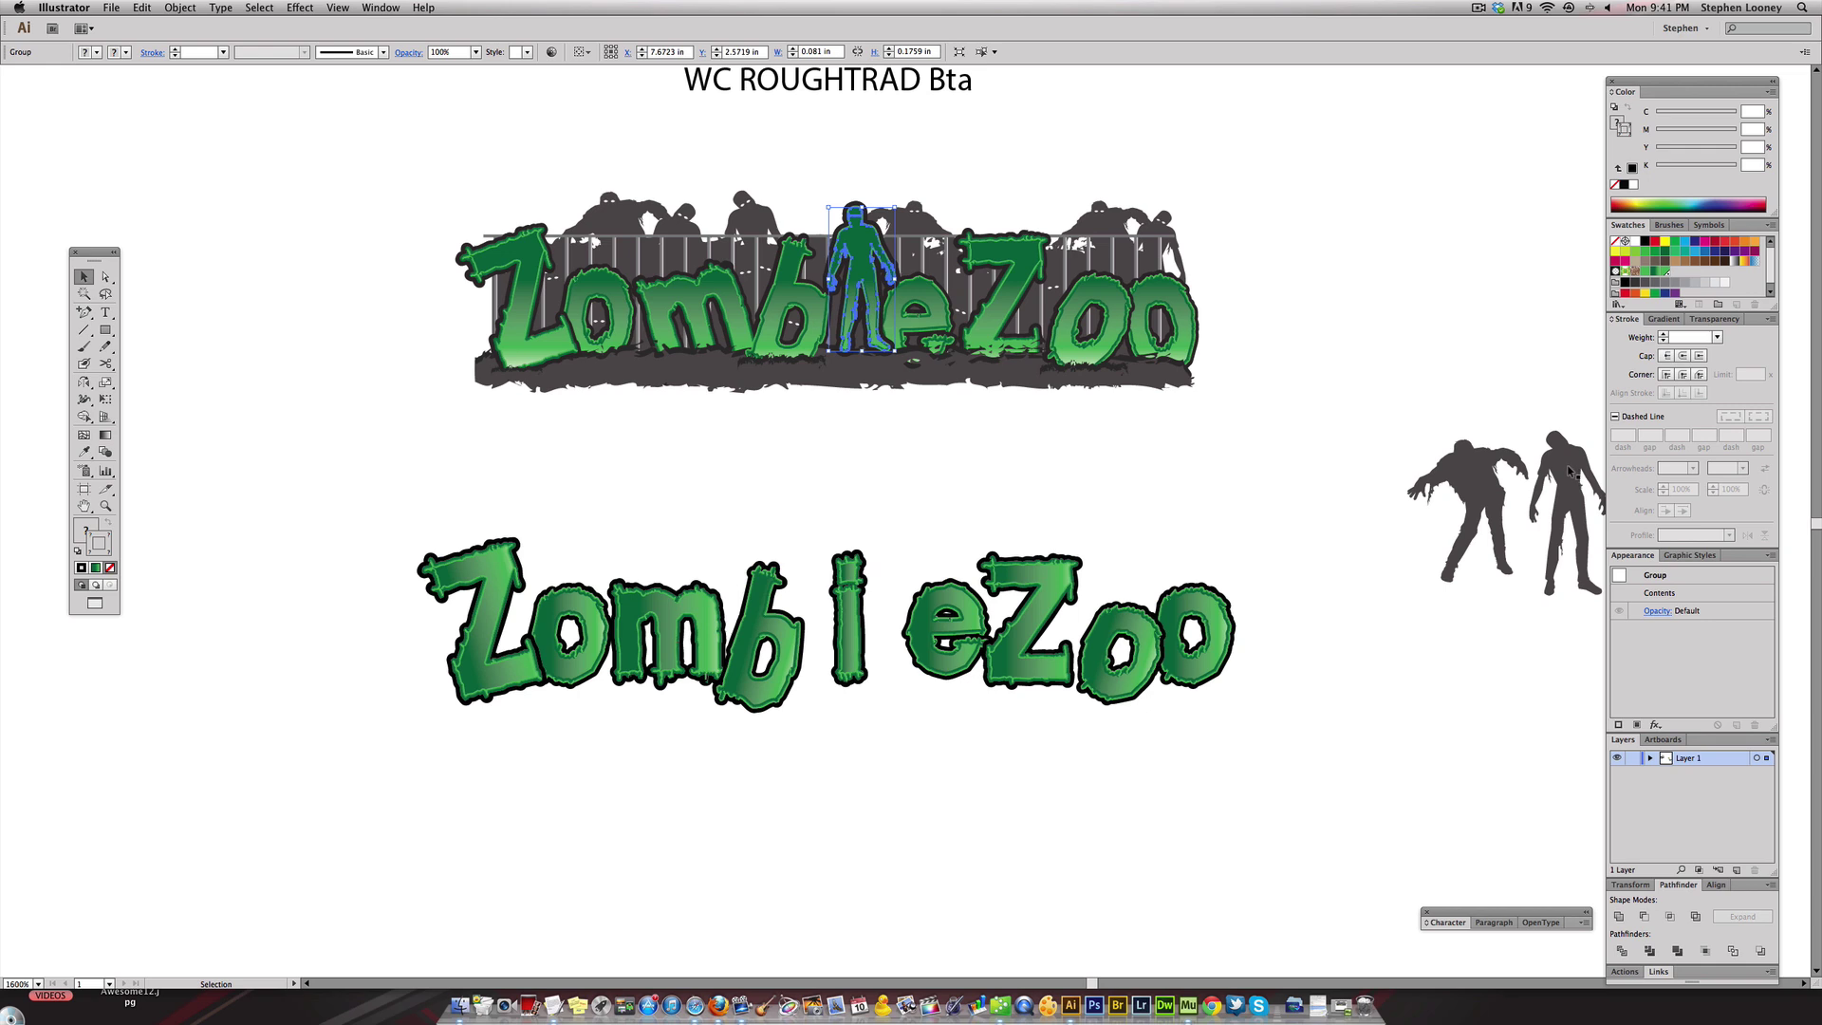
drag(1570, 459, 887, 727)
- Sample the letter i's green gradient fill and 0.352 pt stroke onto the zombie copy, and adjust its gradient stroke
click(83, 453)
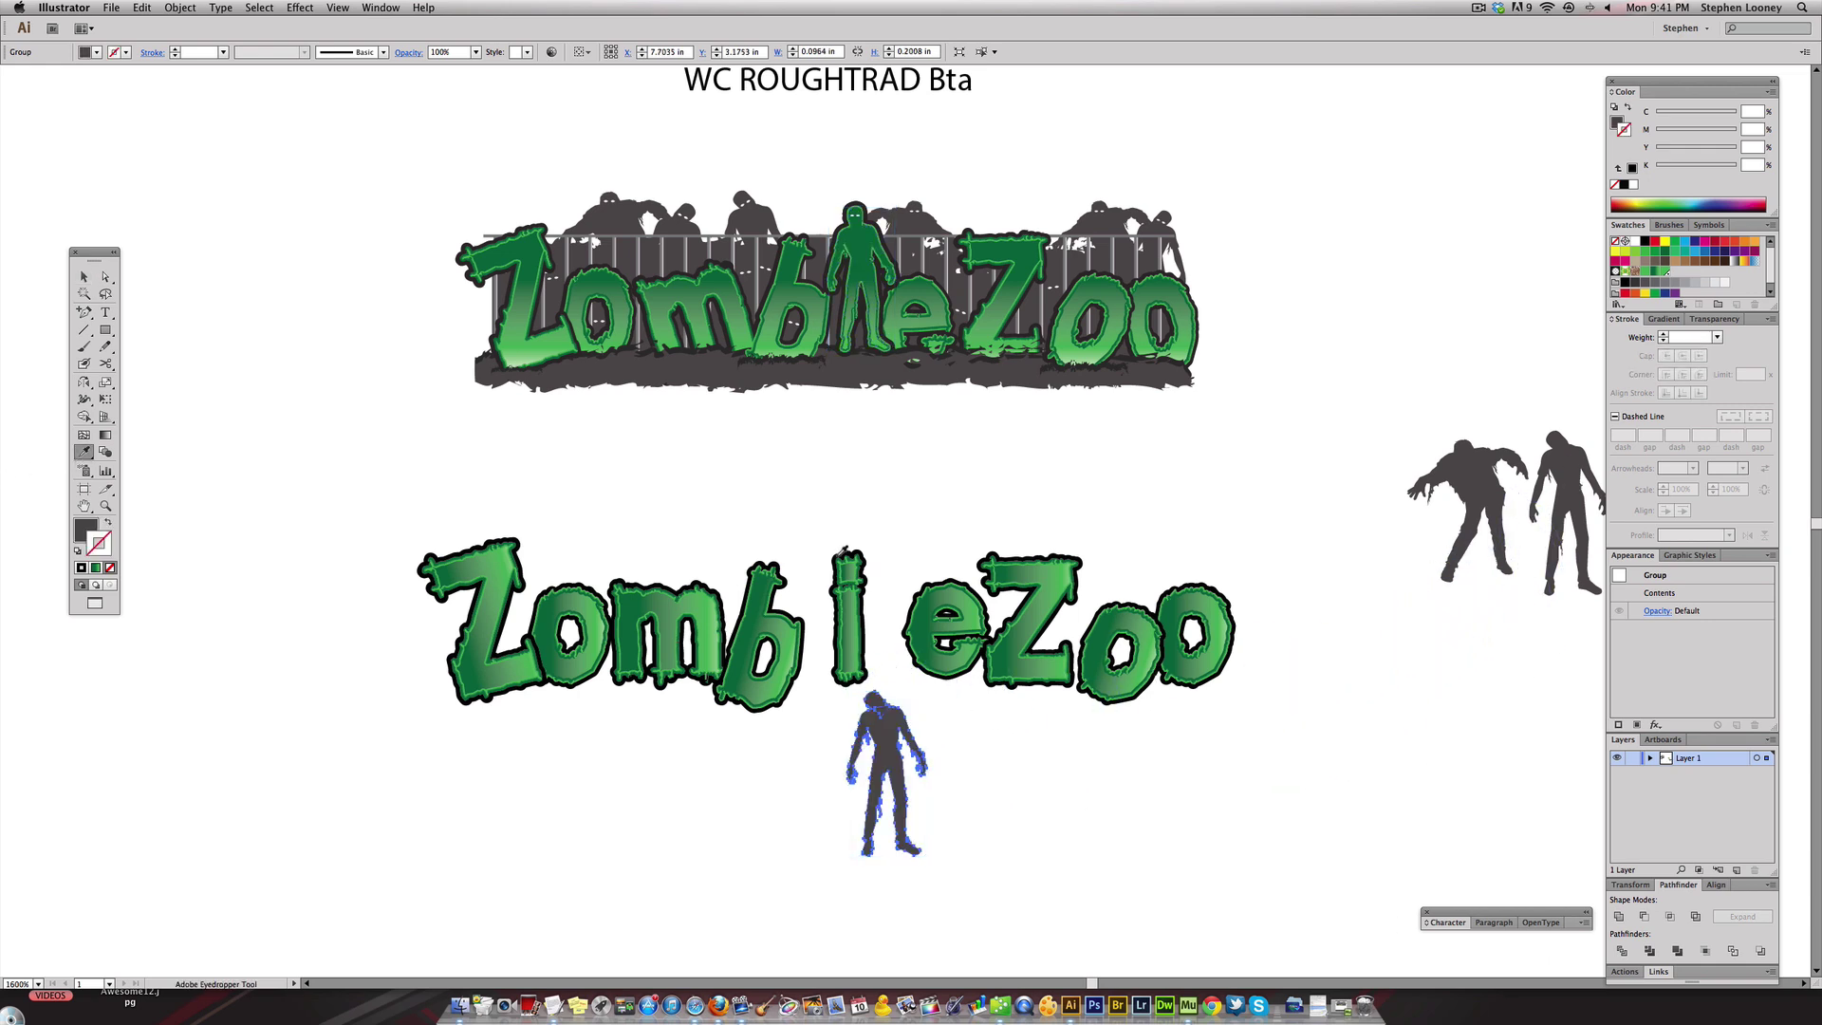
click(851, 610)
click(84, 276)
click(844, 679)
click(890, 718)
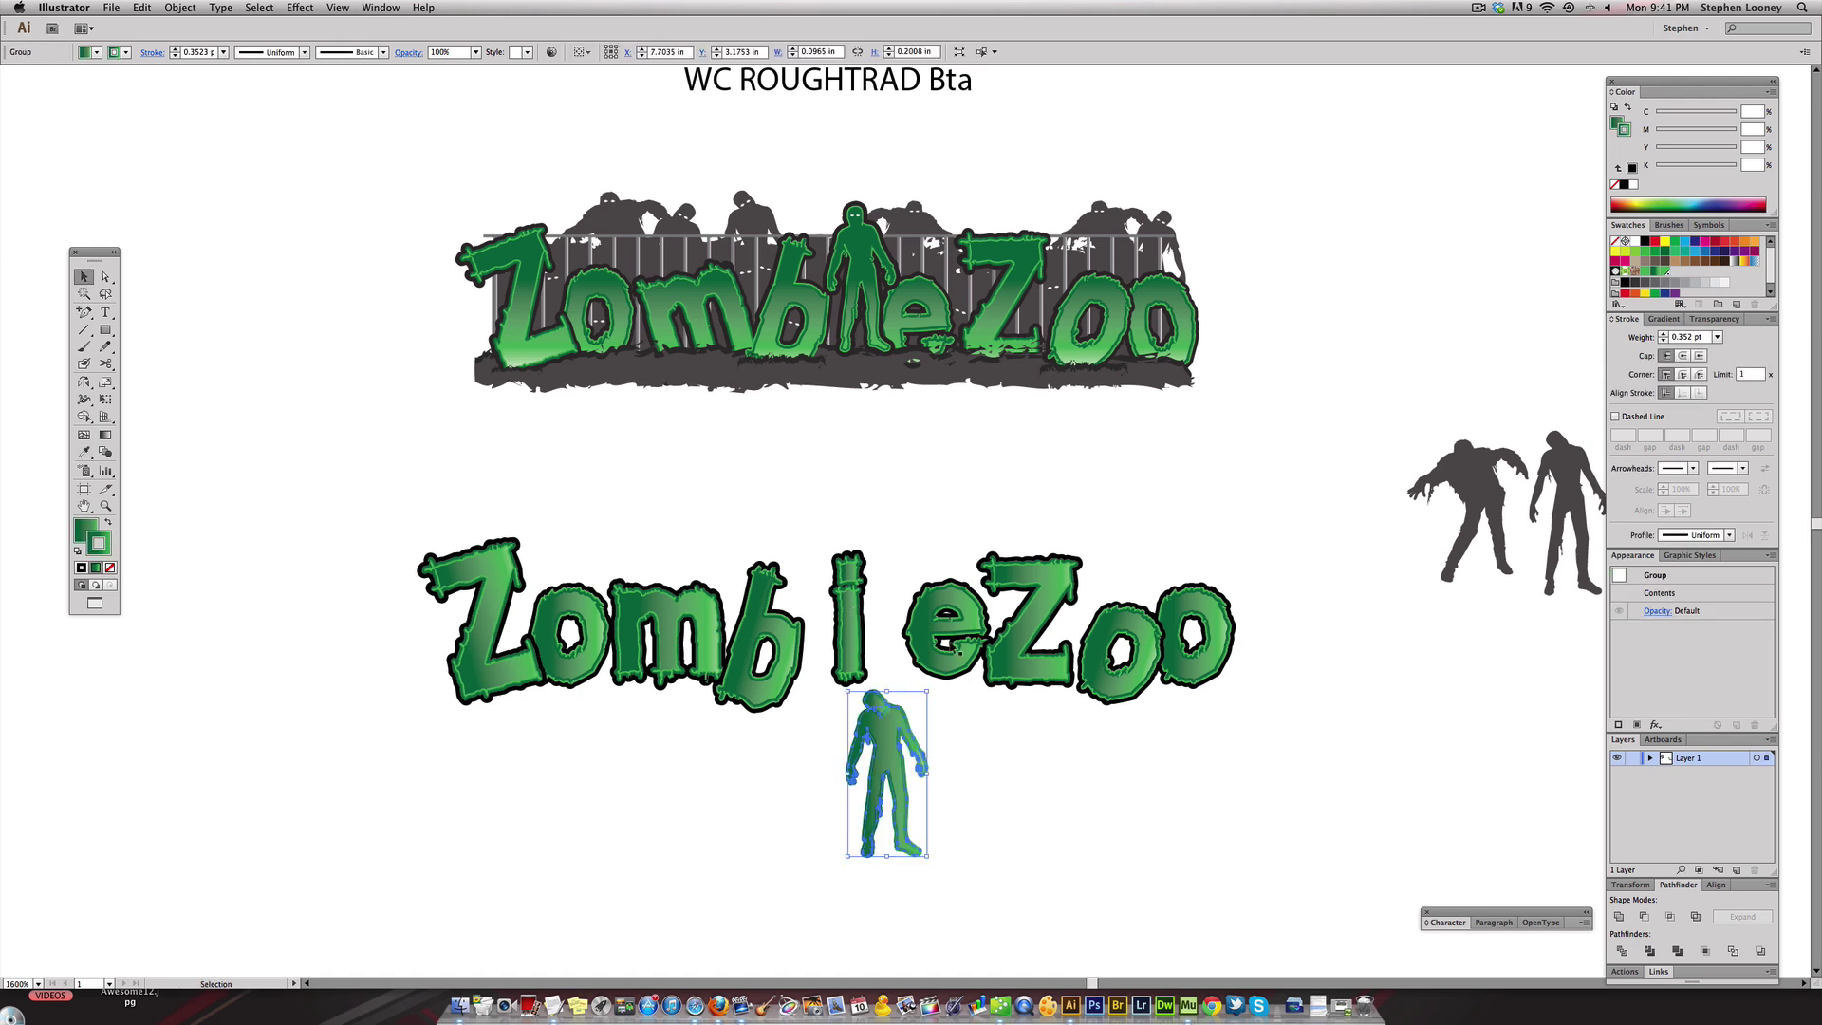
click(1663, 319)
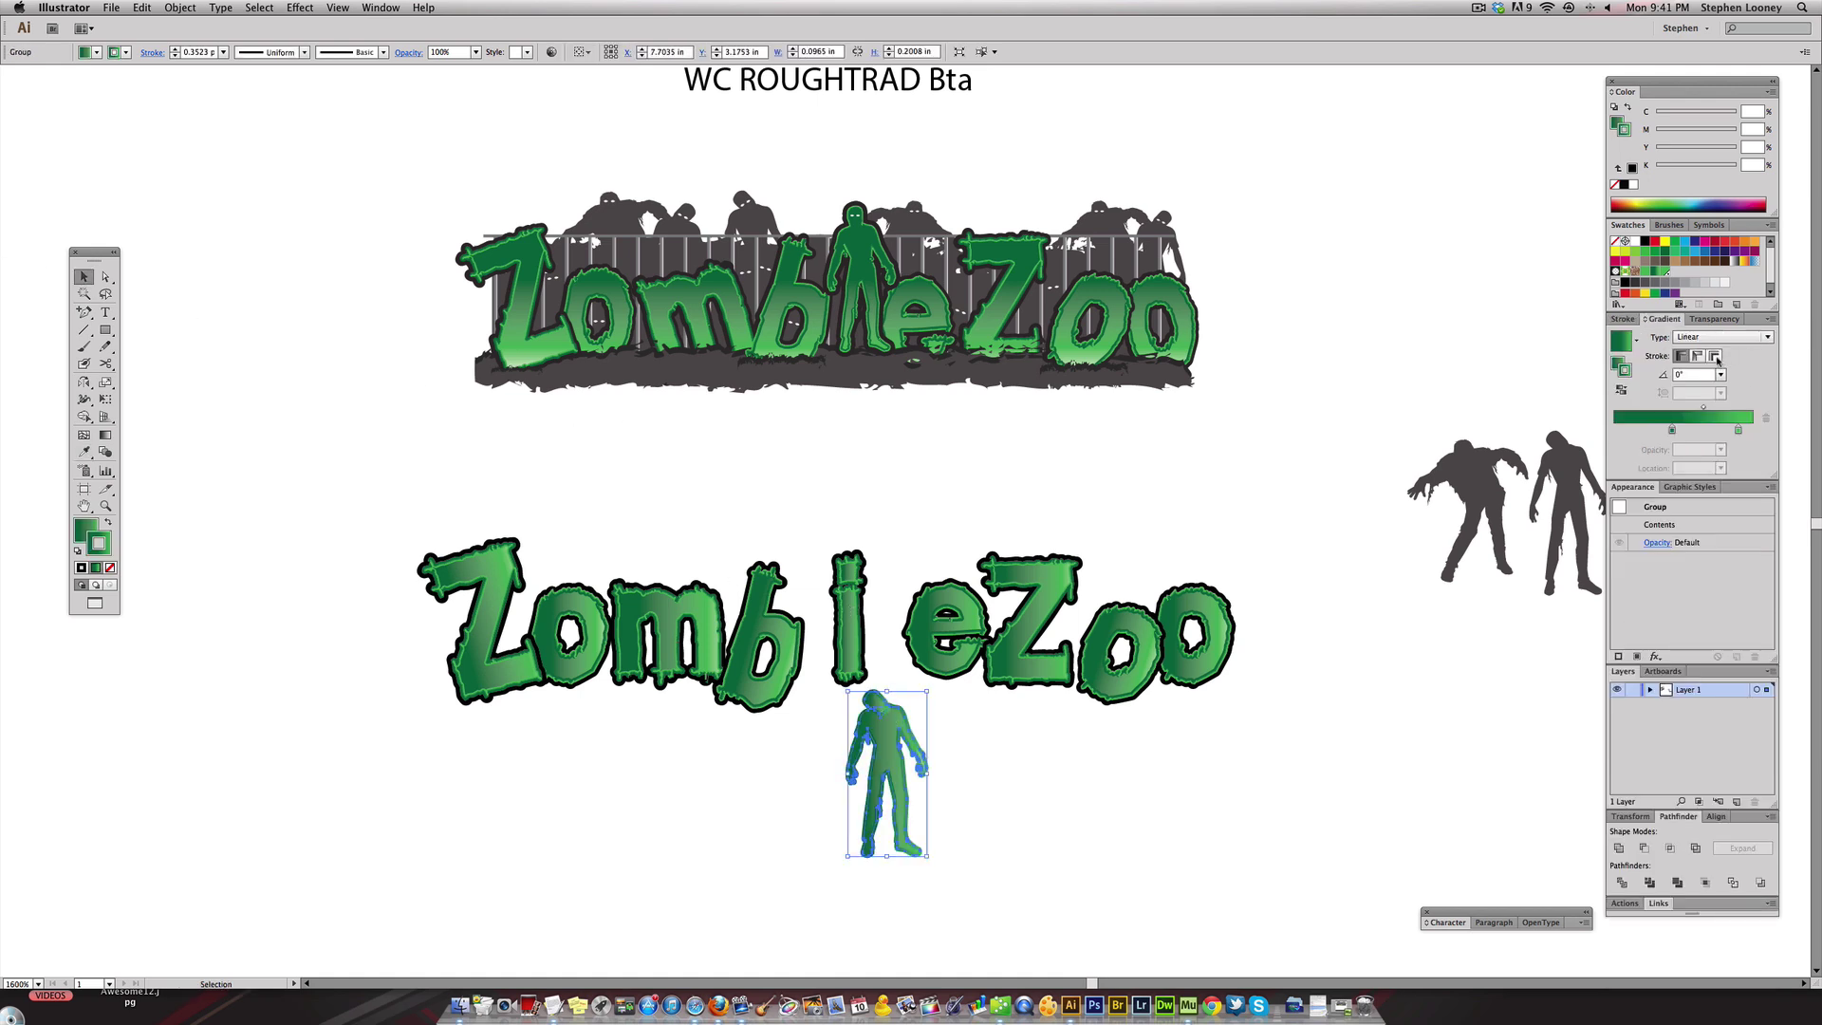
click(1053, 496)
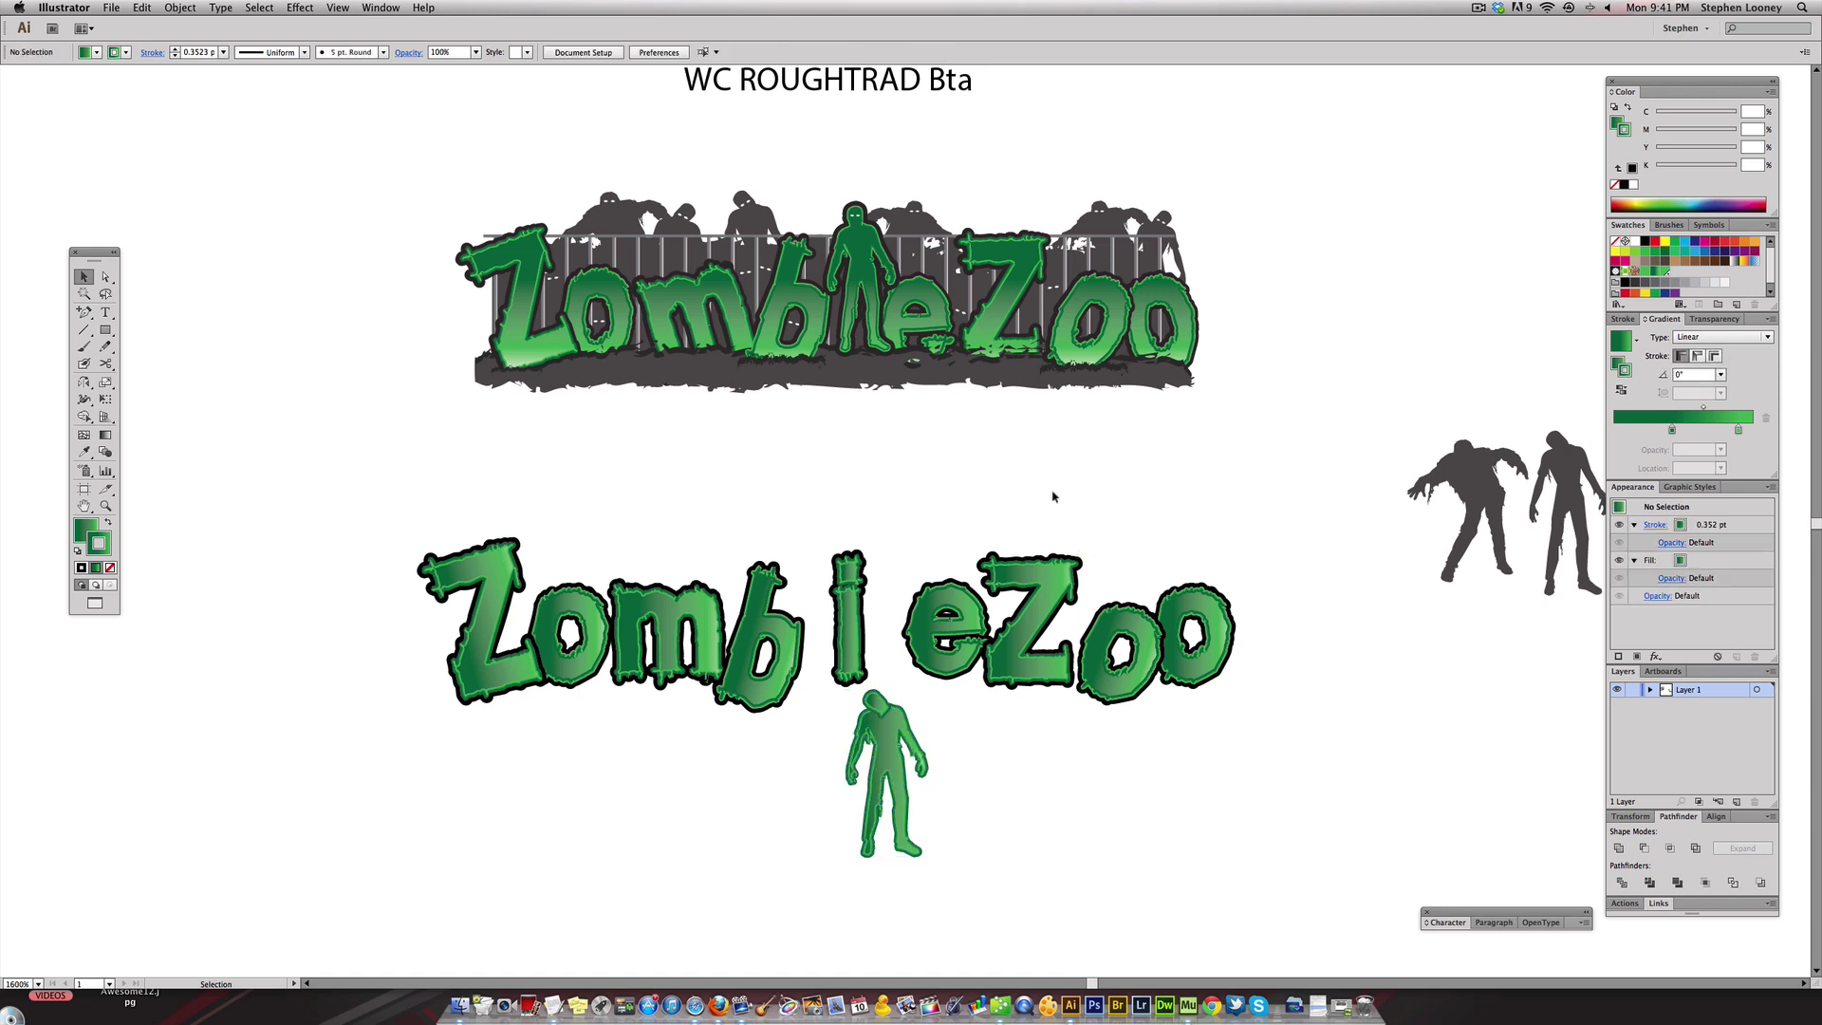
click(881, 740)
click(982, 762)
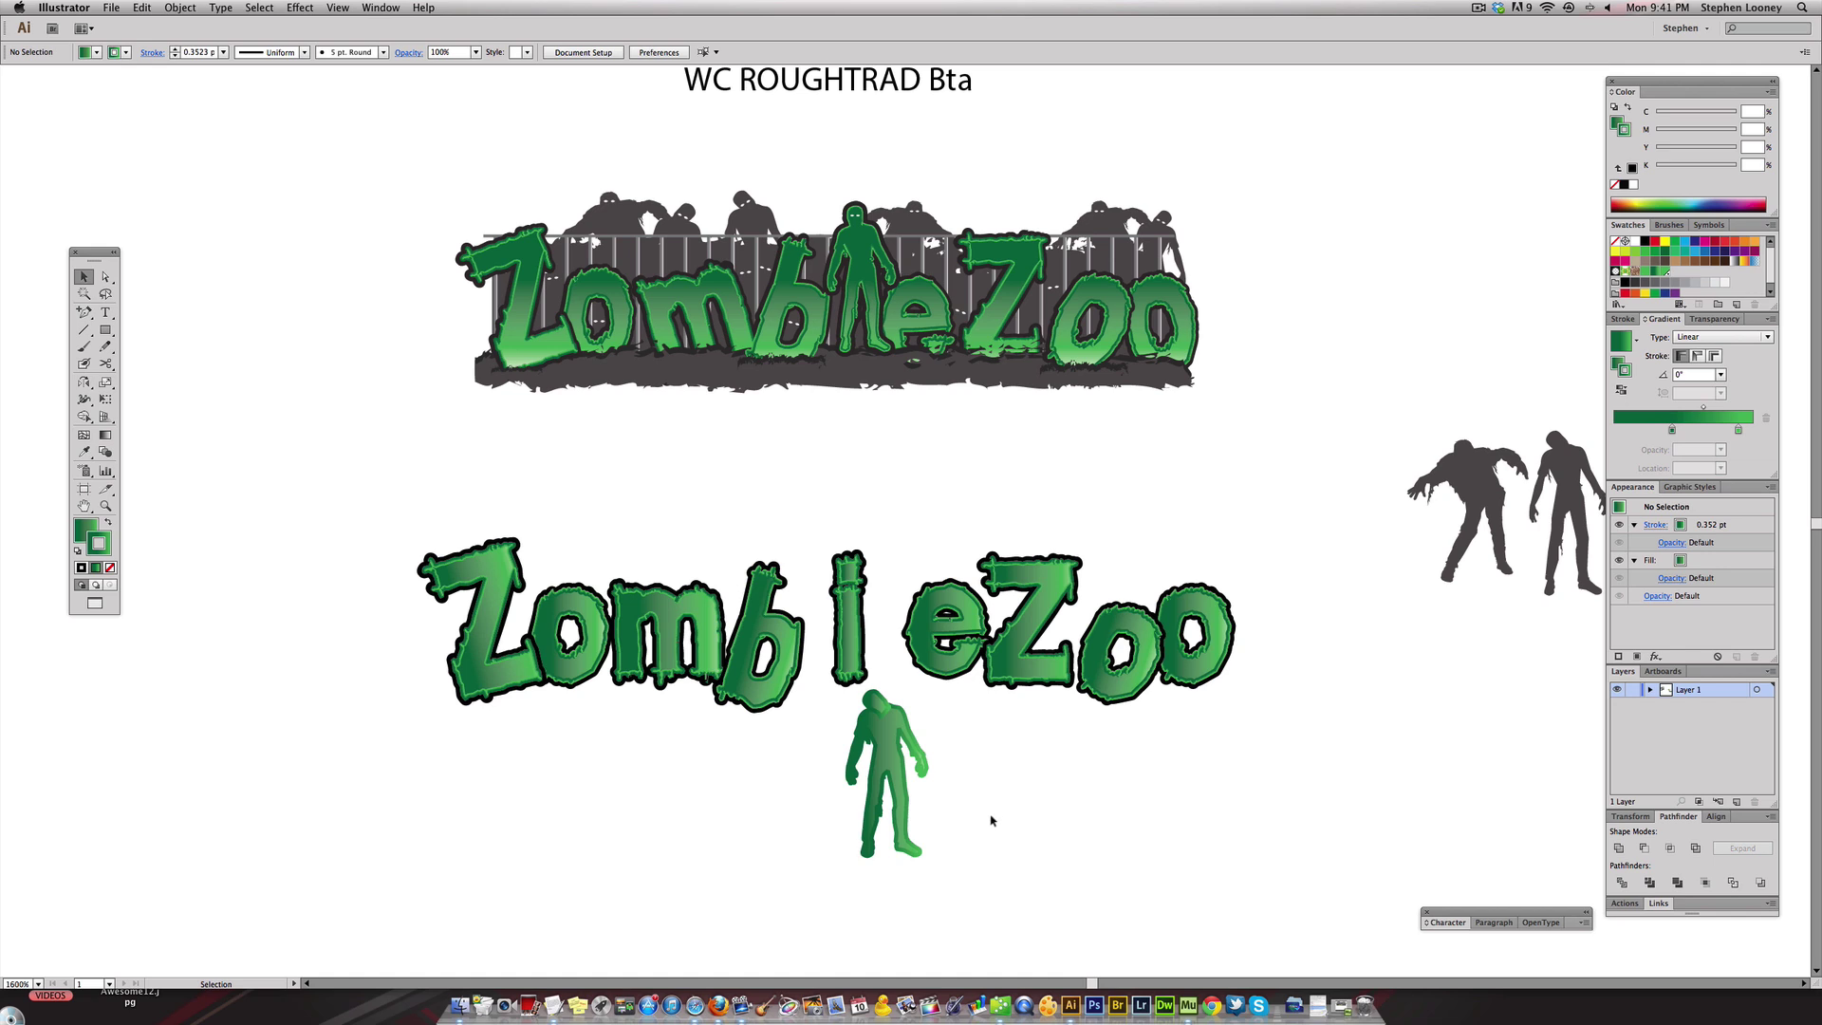
- Add a copy behind the green zombie with a black 1 pt stroke
drag(996, 837, 828, 702)
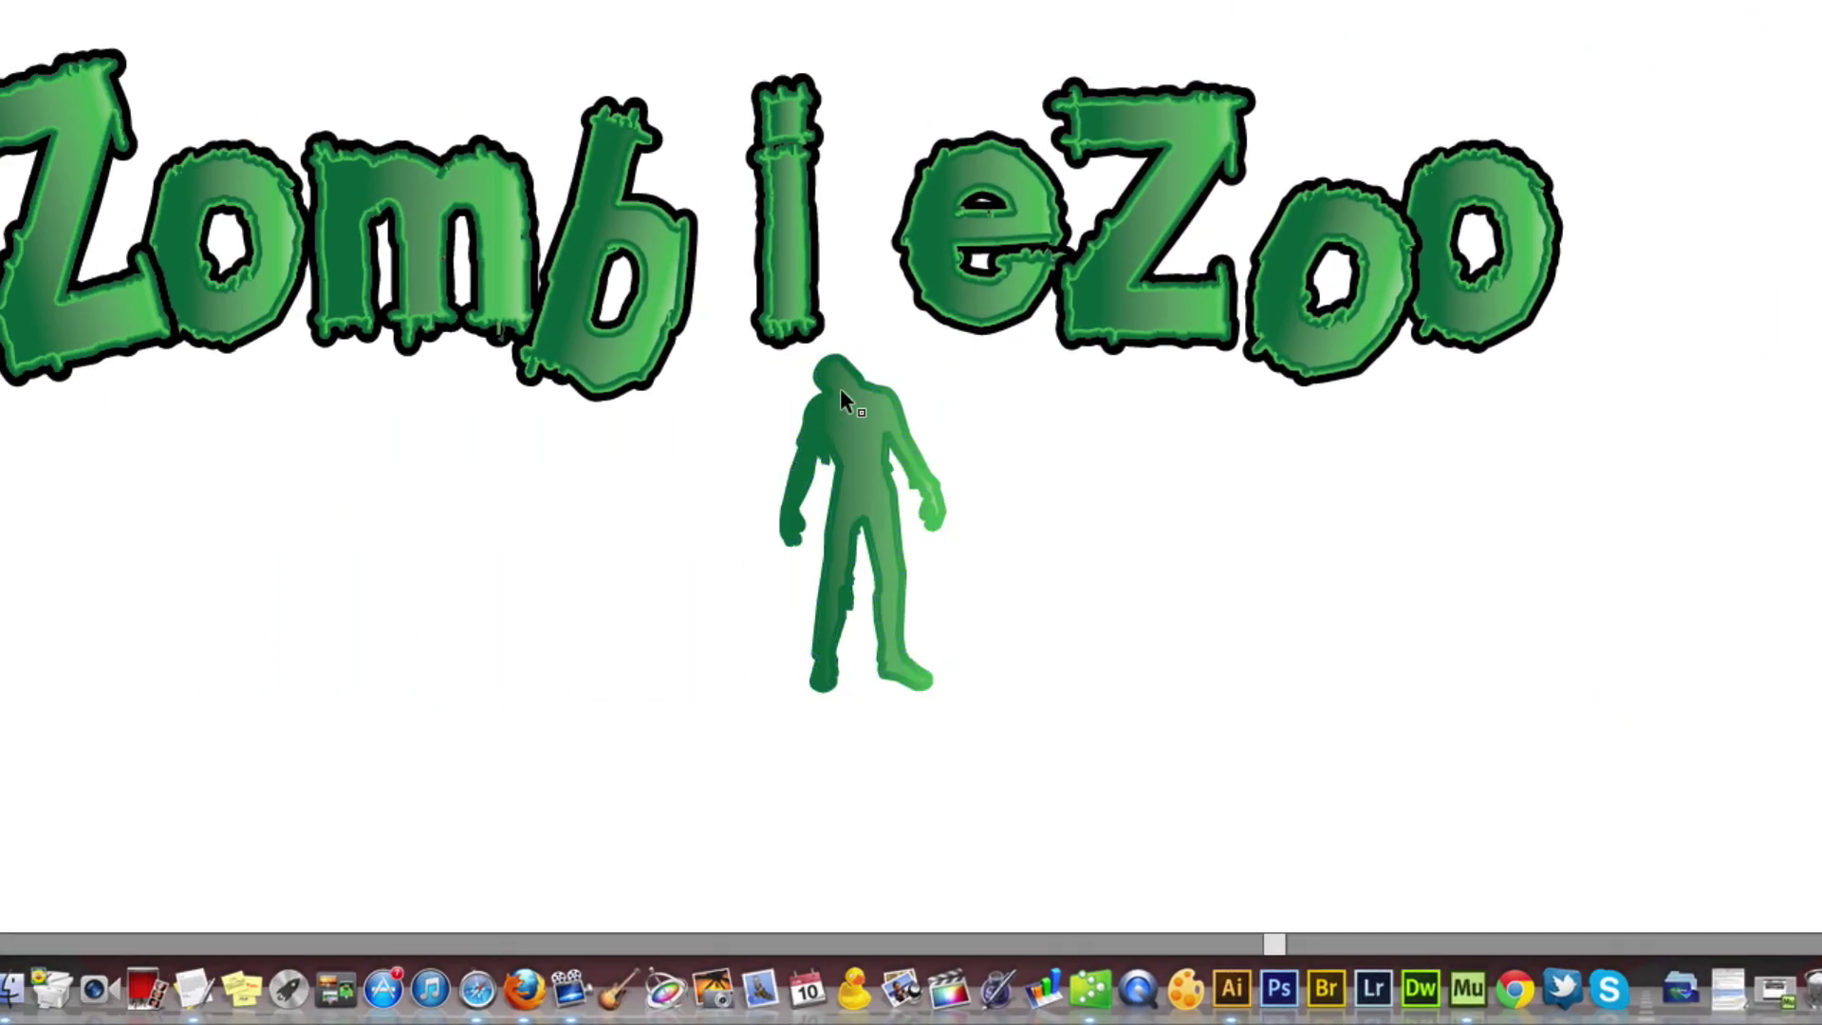
click(860, 427)
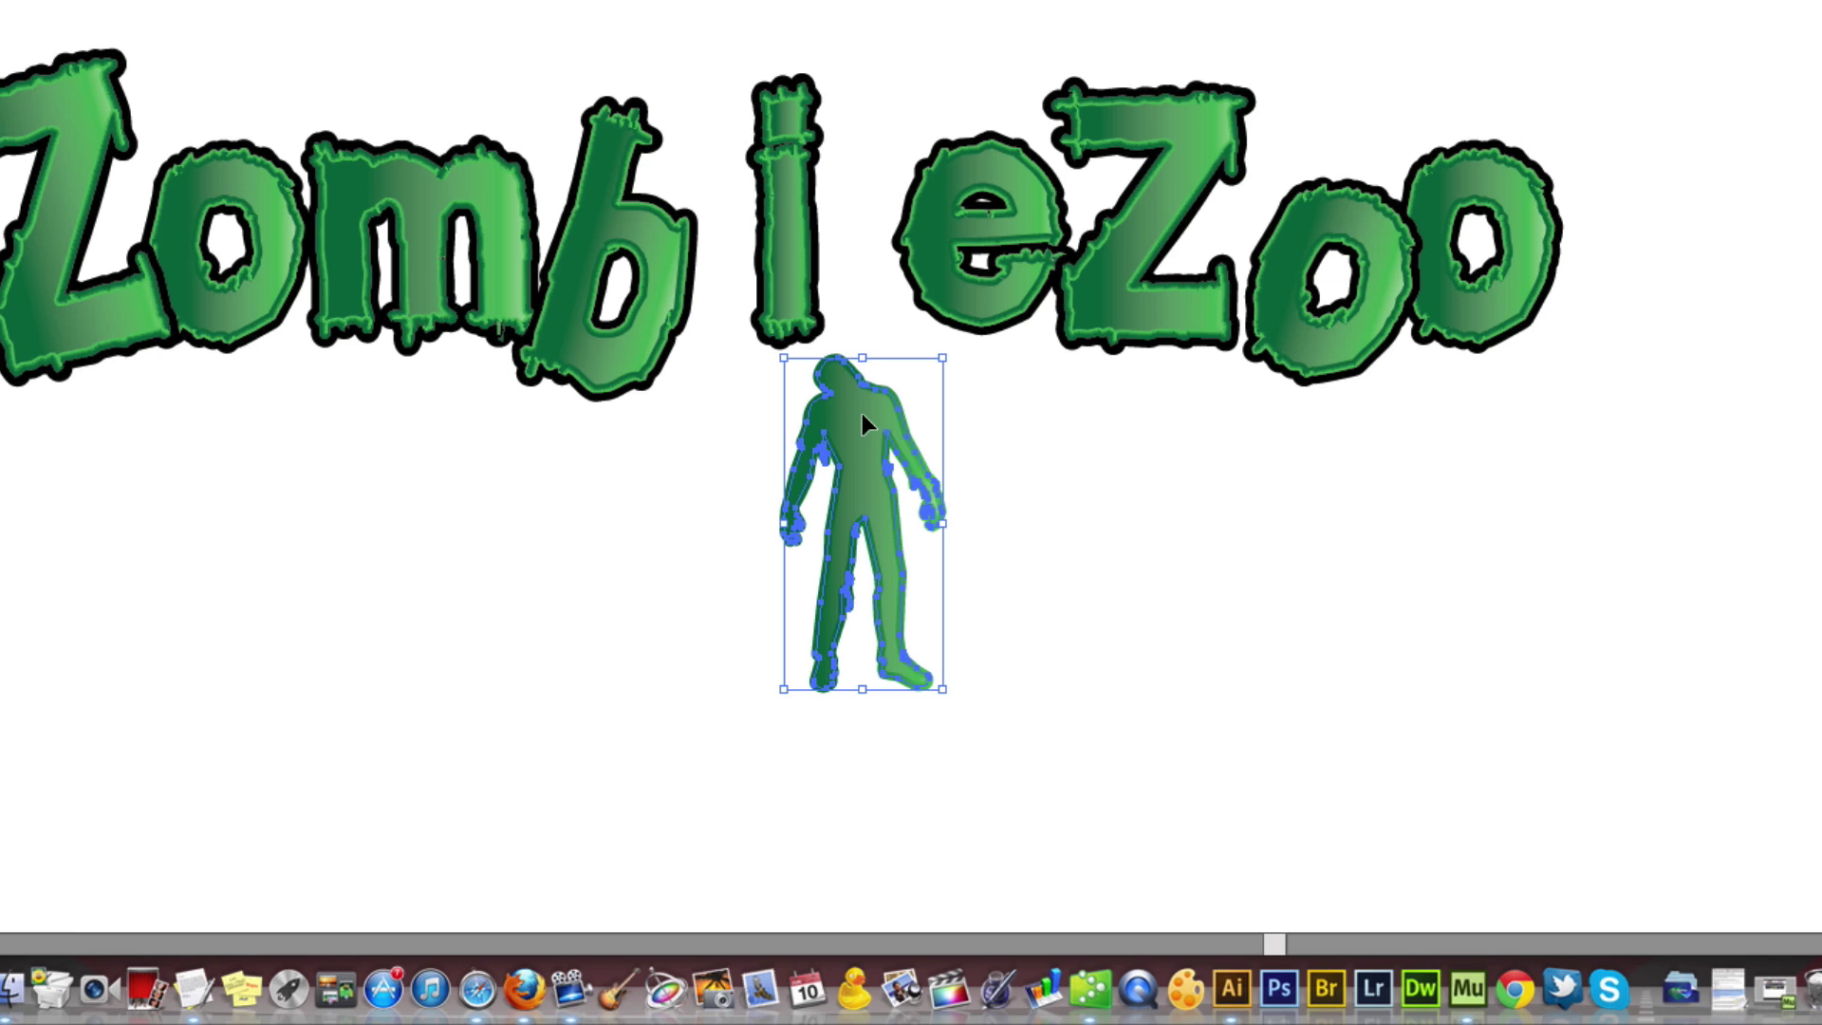
key(a)
key(v)
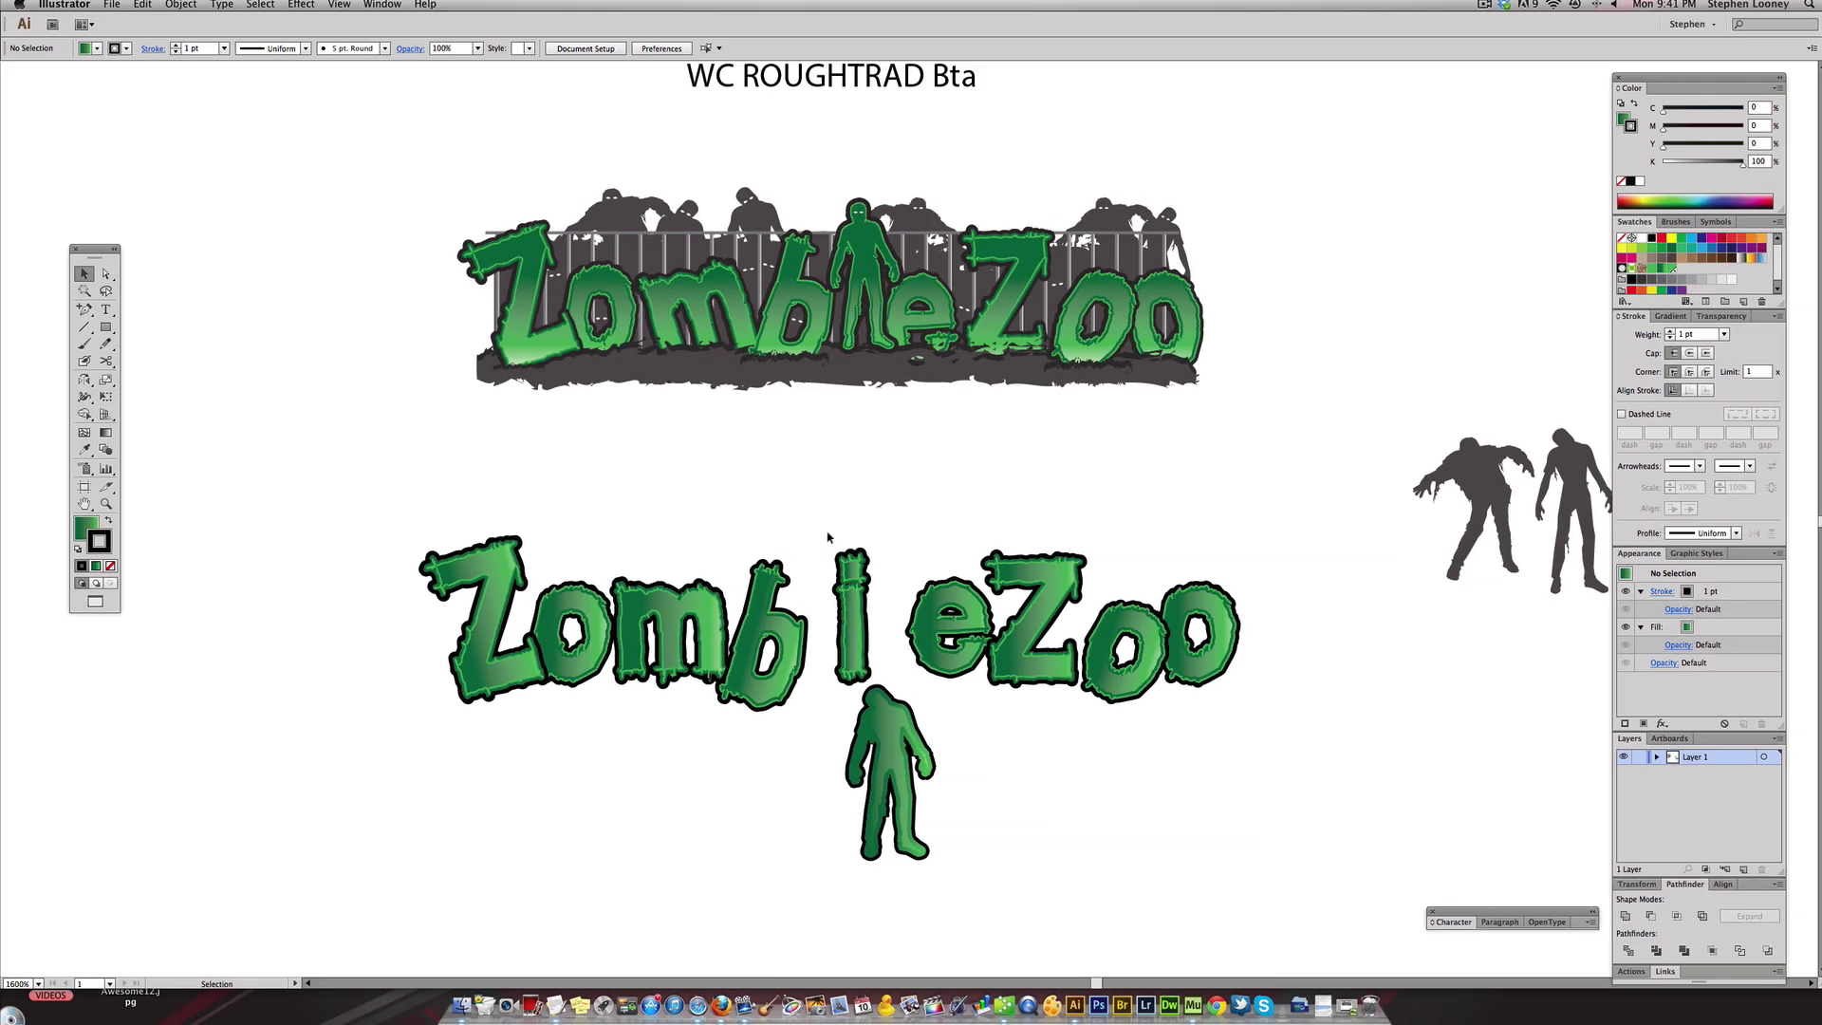
- Delete the letter i and move the outlined green zombie into its place between b and e
drag(820, 509, 864, 625)
key(Delete)
scroll(931, 751, up, 2)
click(928, 539)
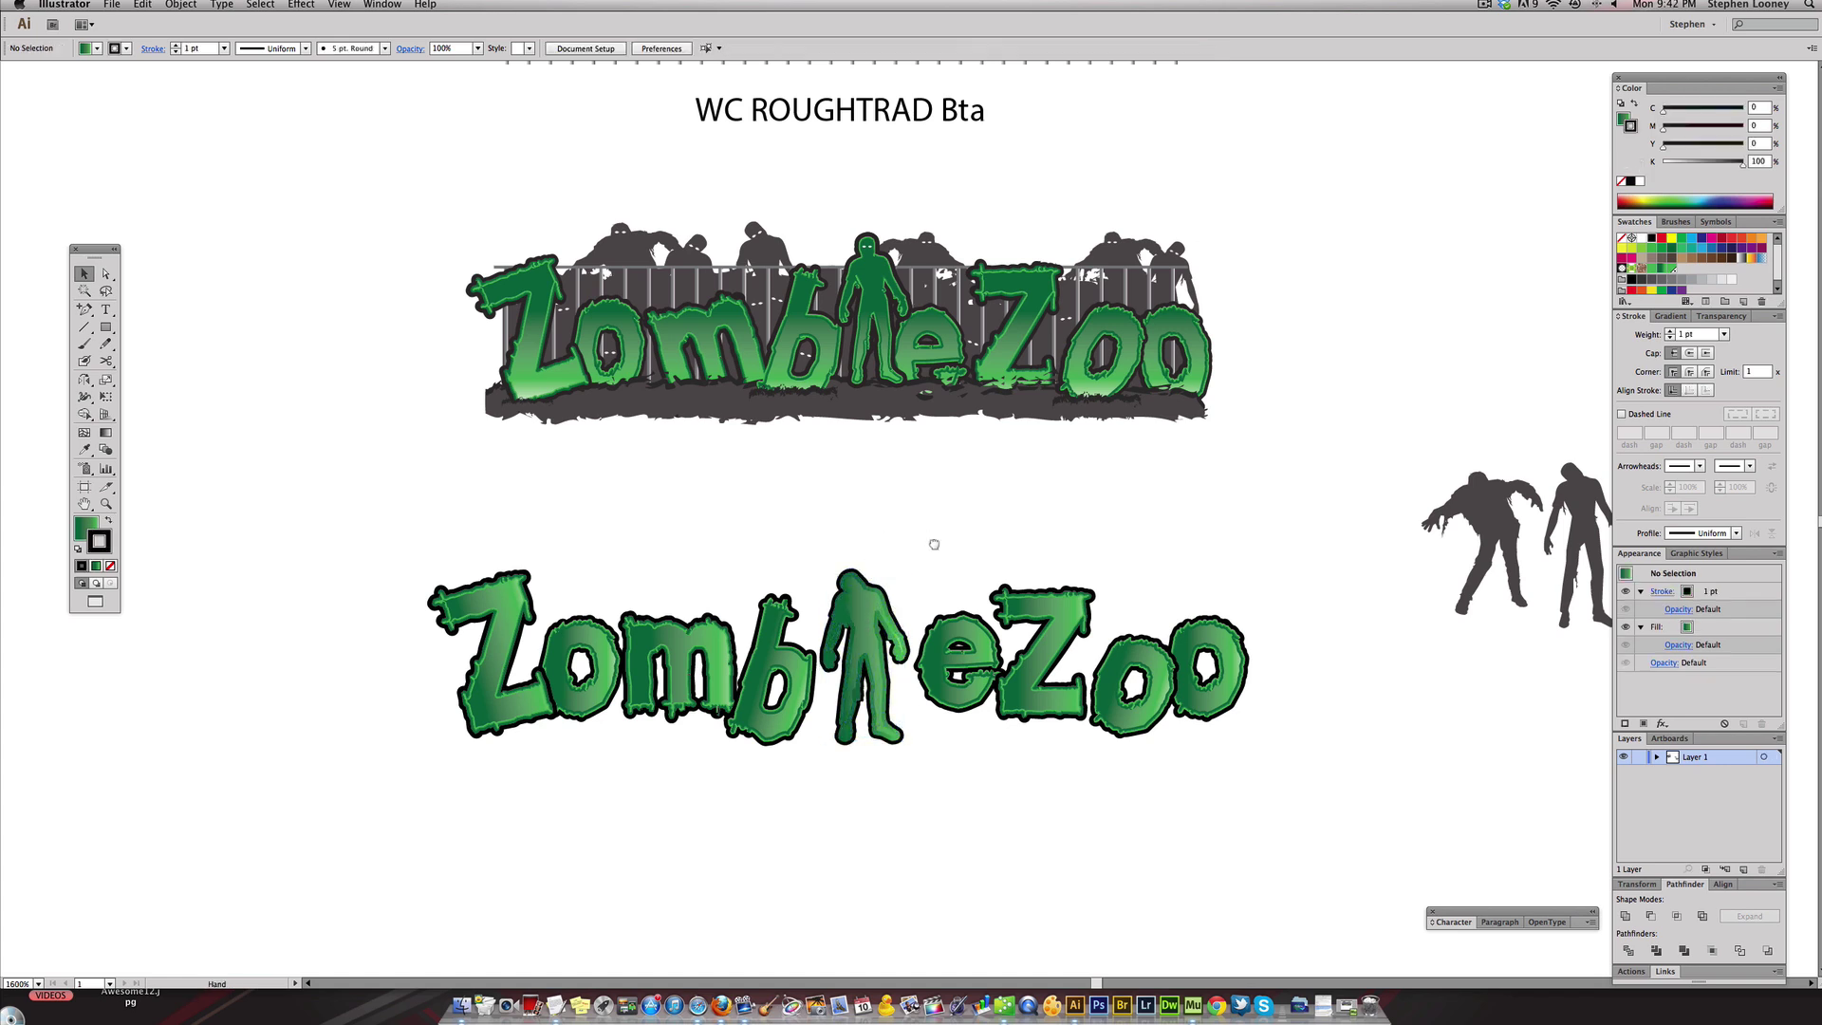
- Move the letter e closer to the zombie and slightly lower, and clear the selection
drag(928, 539, 962, 591)
drag(992, 716, 973, 750)
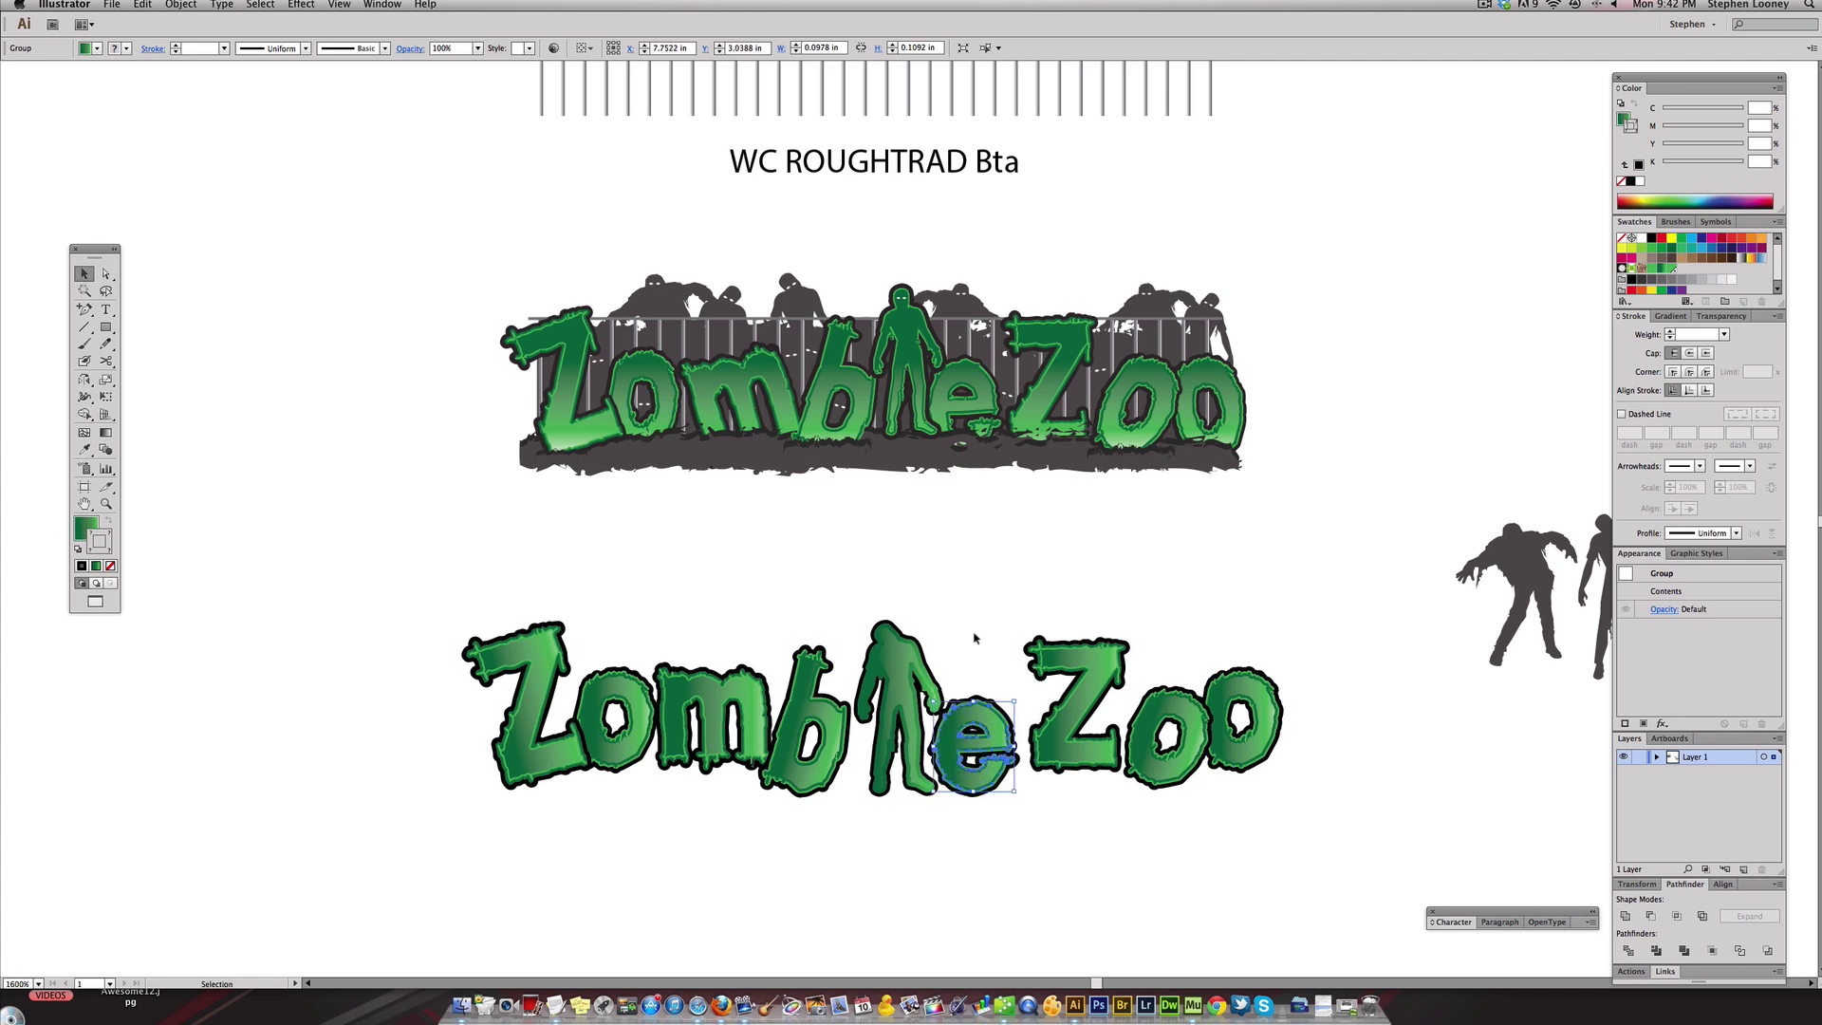
click(1053, 622)
- Draw a rectangle about 0.96 by 0.14 in across the new lettering, and fill it with the finished logo's dark gray
key(super+minus)
scroll(1020, 619, left, 3)
scroll(1020, 619, up, 1)
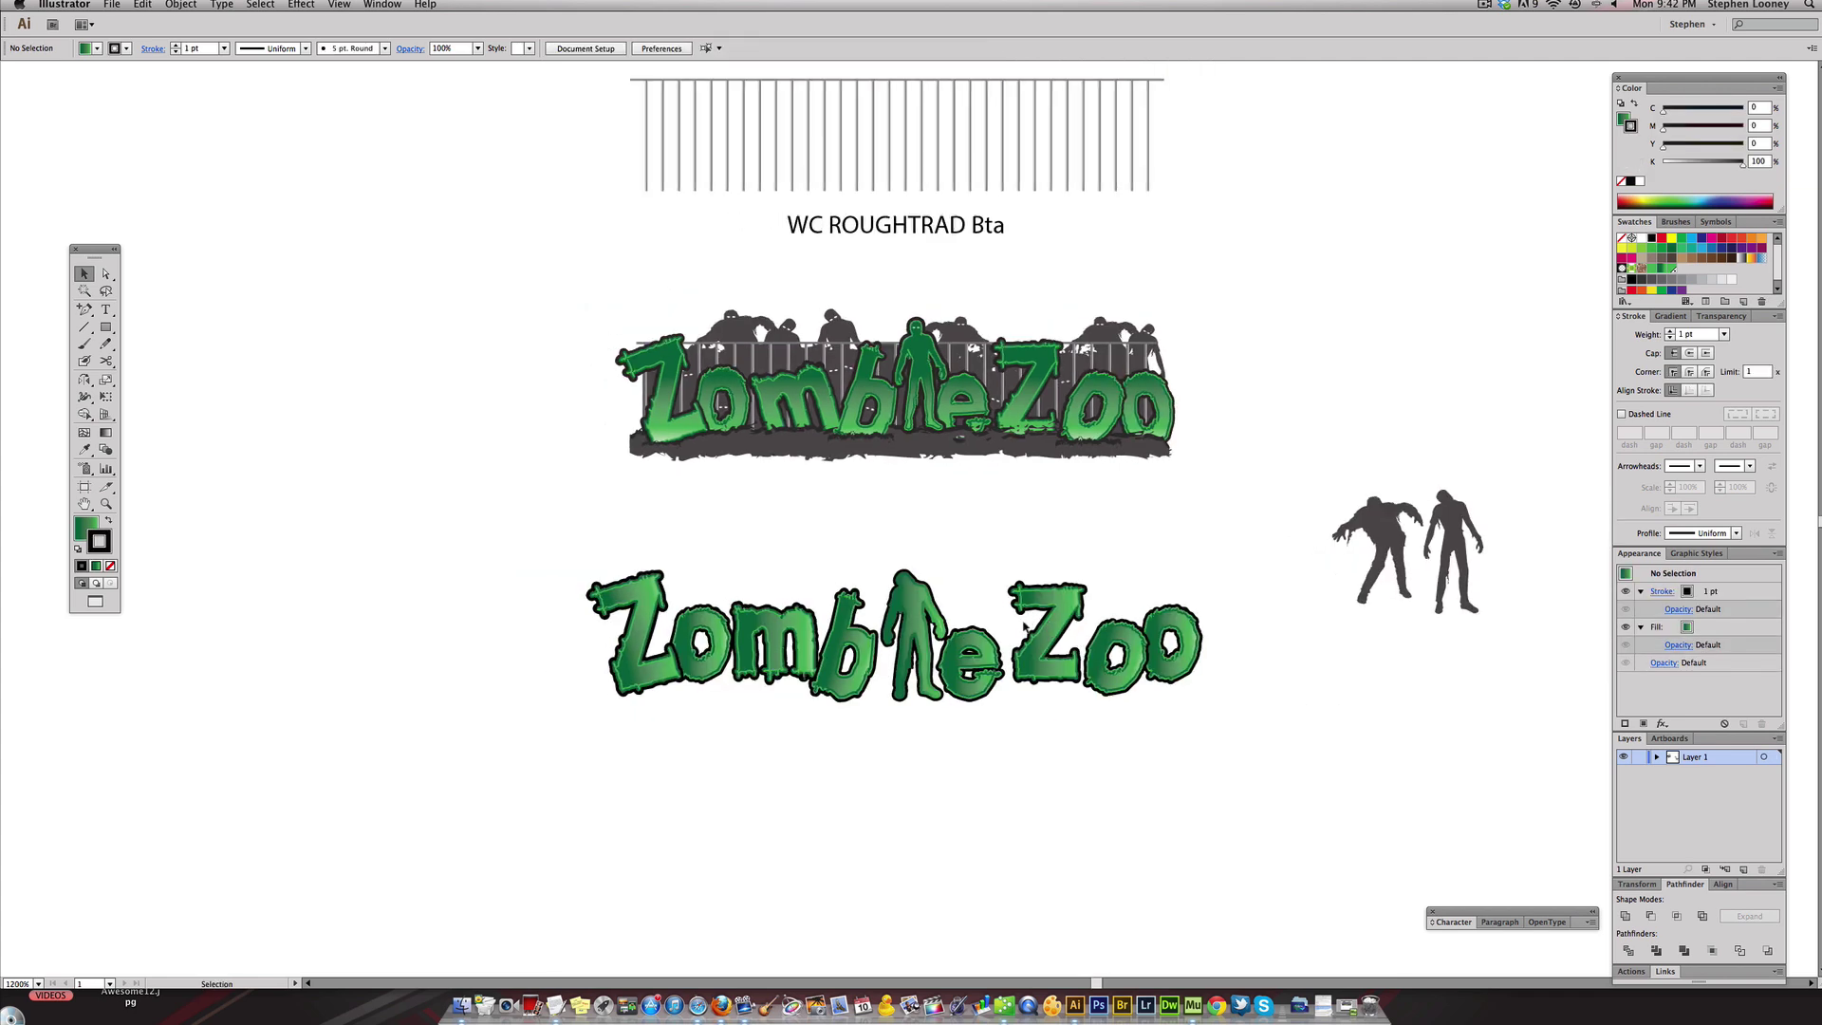
scroll(925, 604, left, 1)
scroll(878, 614, up, 4)
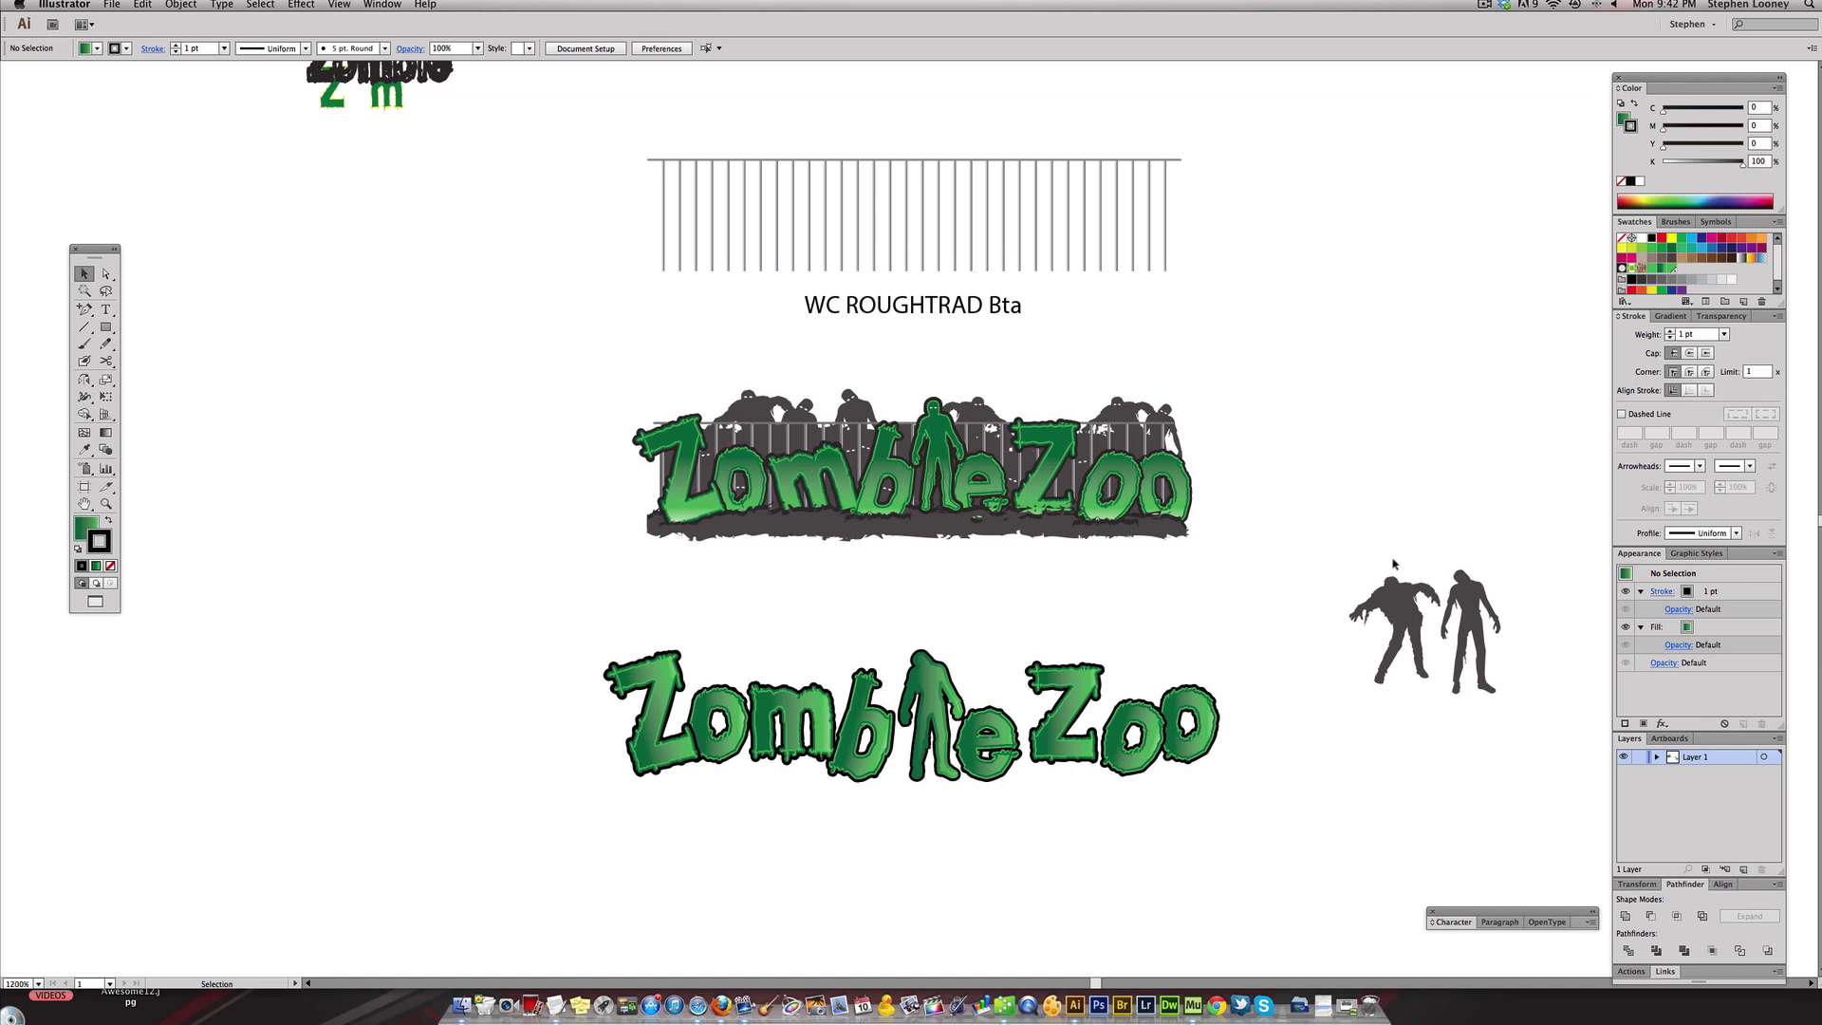
scroll(1309, 527, right, 2)
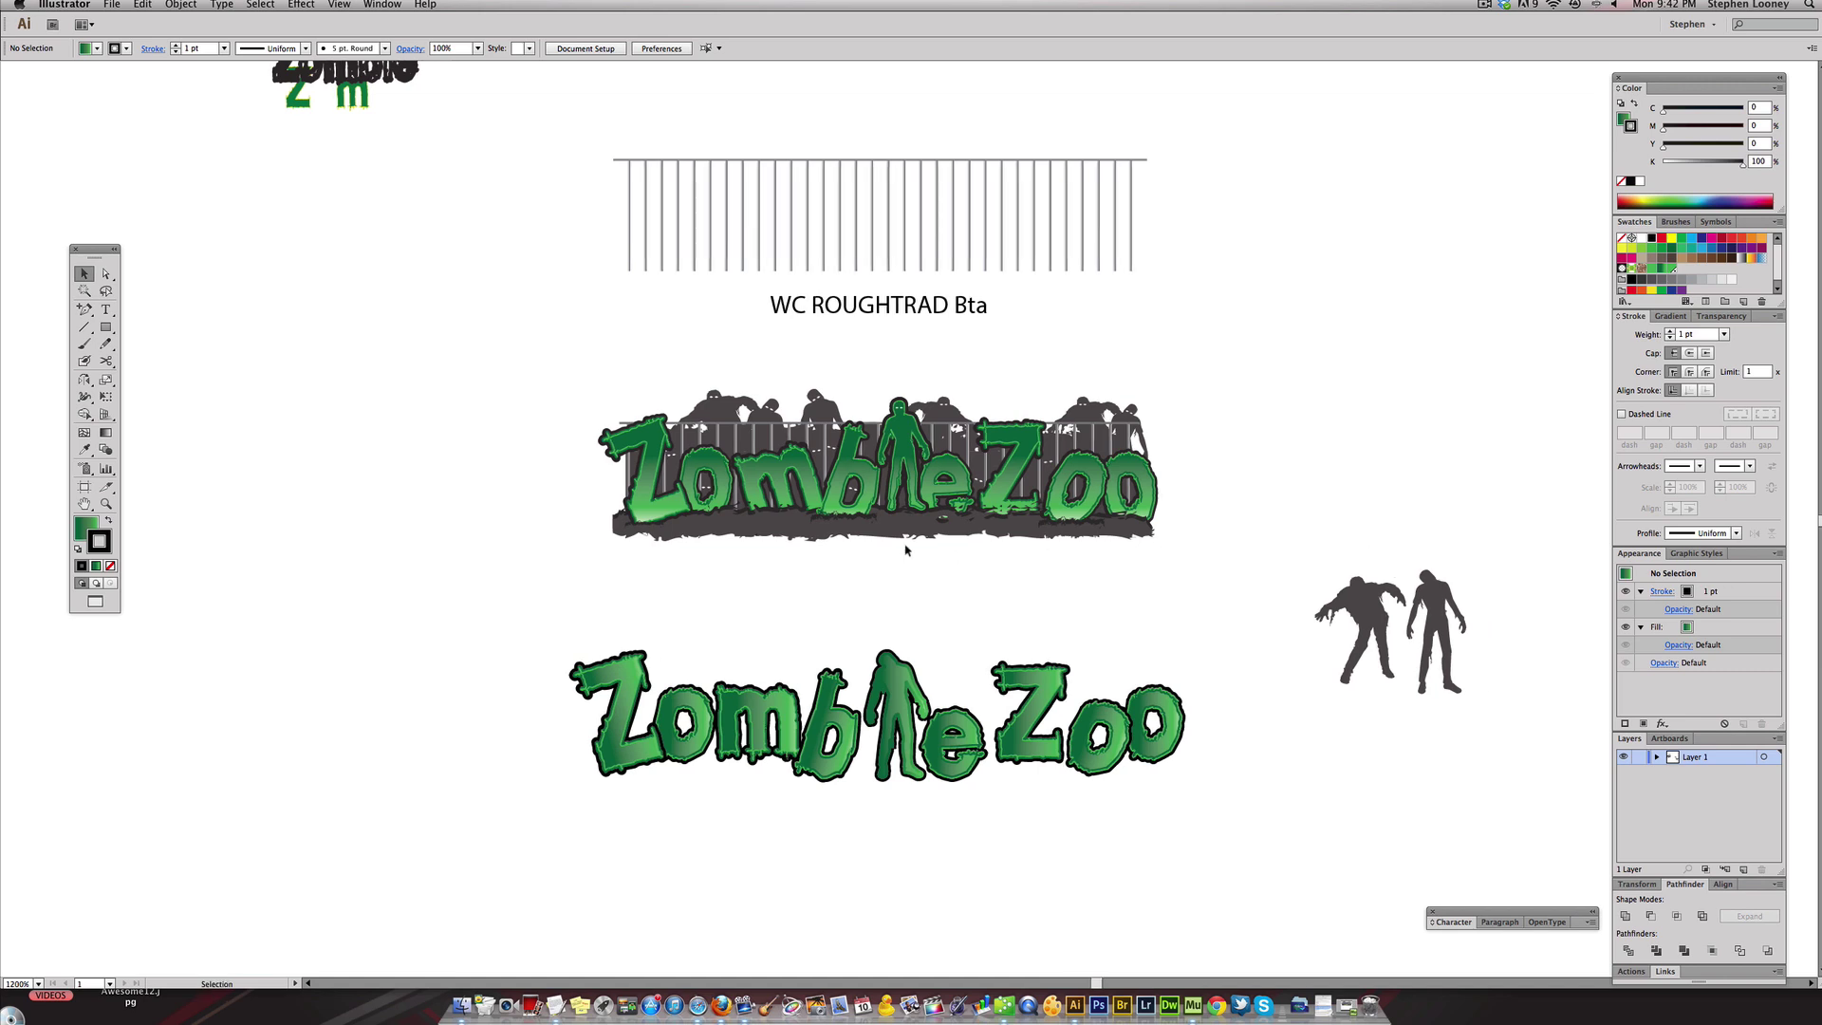
click(106, 327)
drag(582, 678, 1182, 774)
click(85, 450)
click(733, 440)
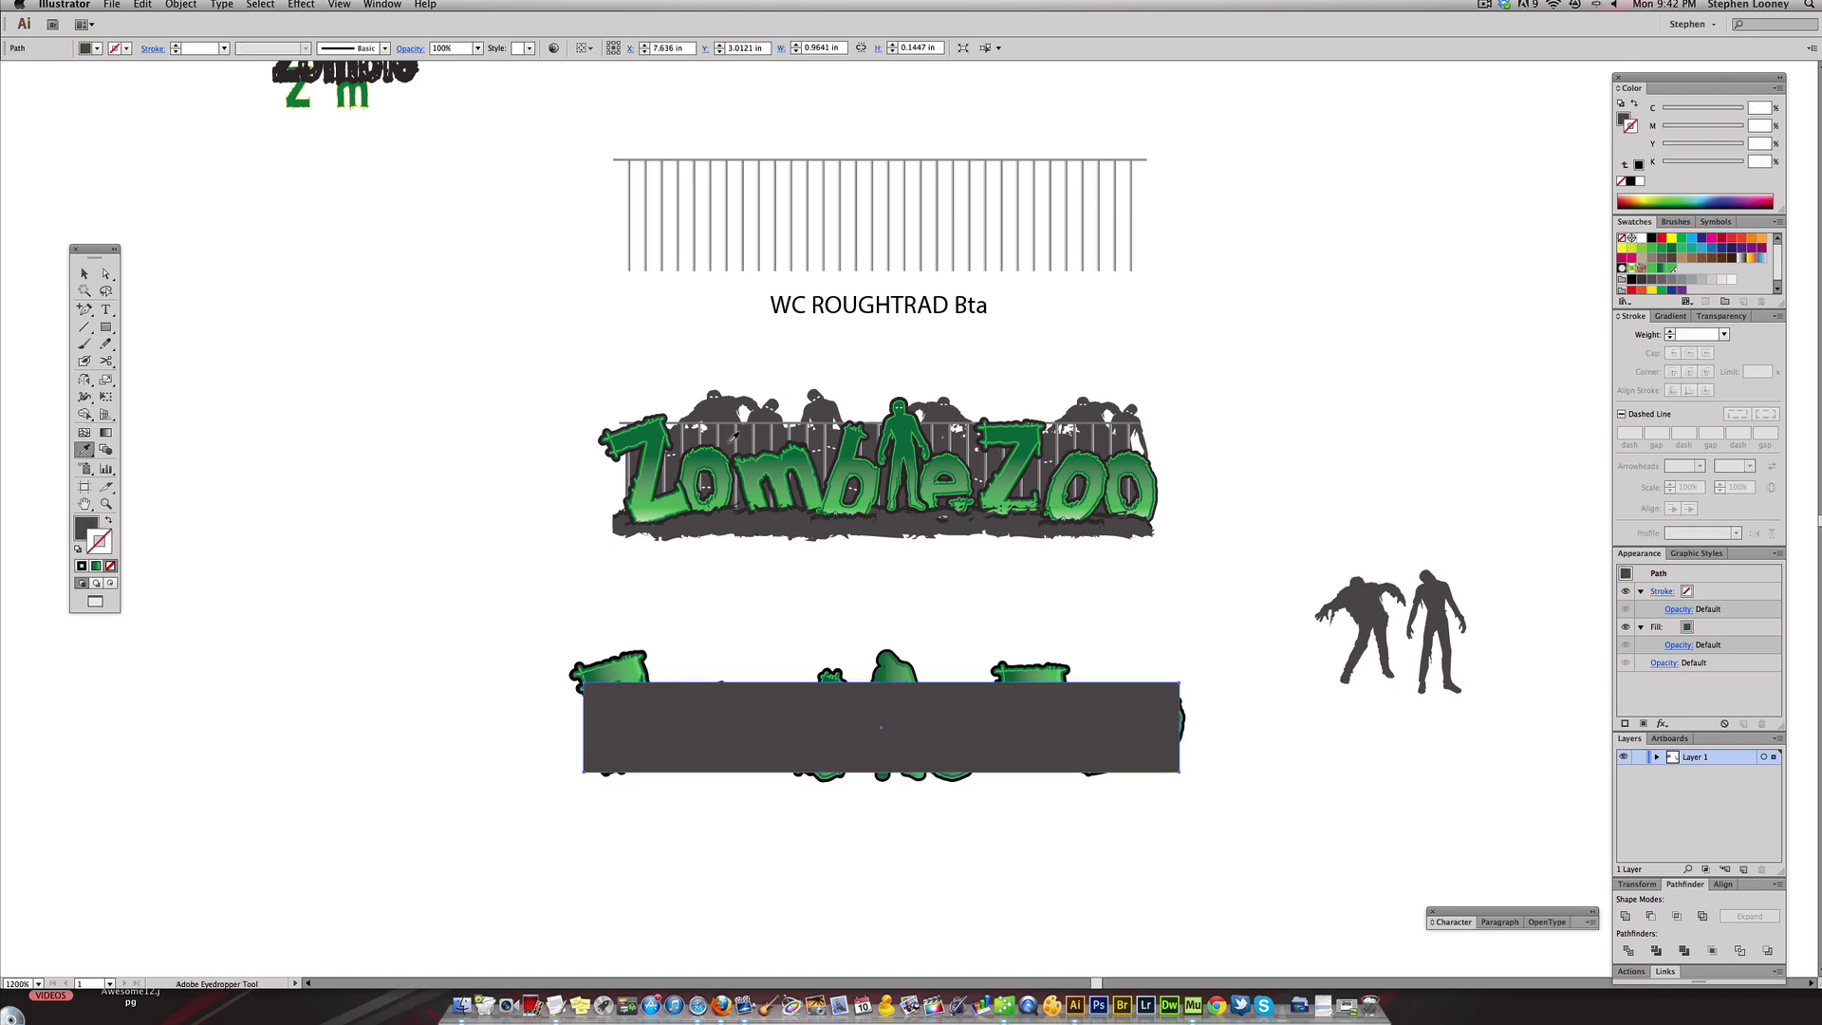
- Send the dark gray rectangle to the back behind the lettering, and clear the selection
click(169, 4)
mouse_move(218, 34)
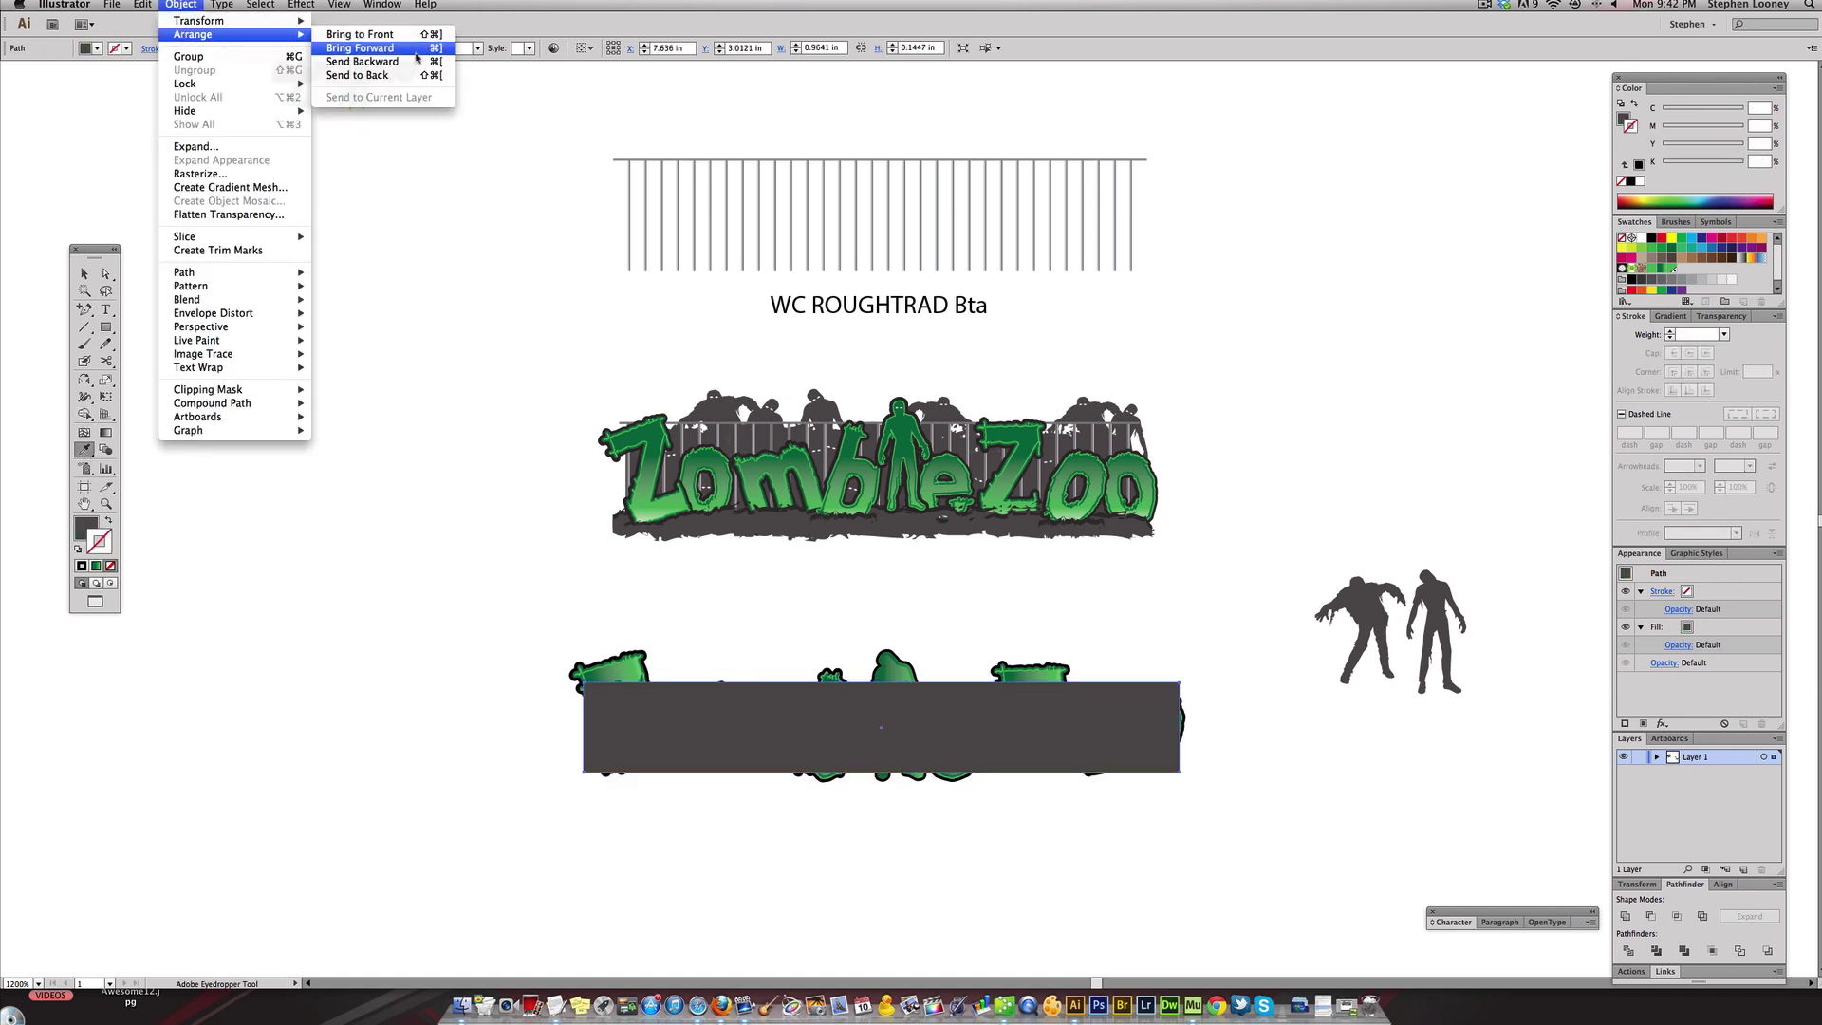
click(379, 75)
click(84, 273)
click(354, 351)
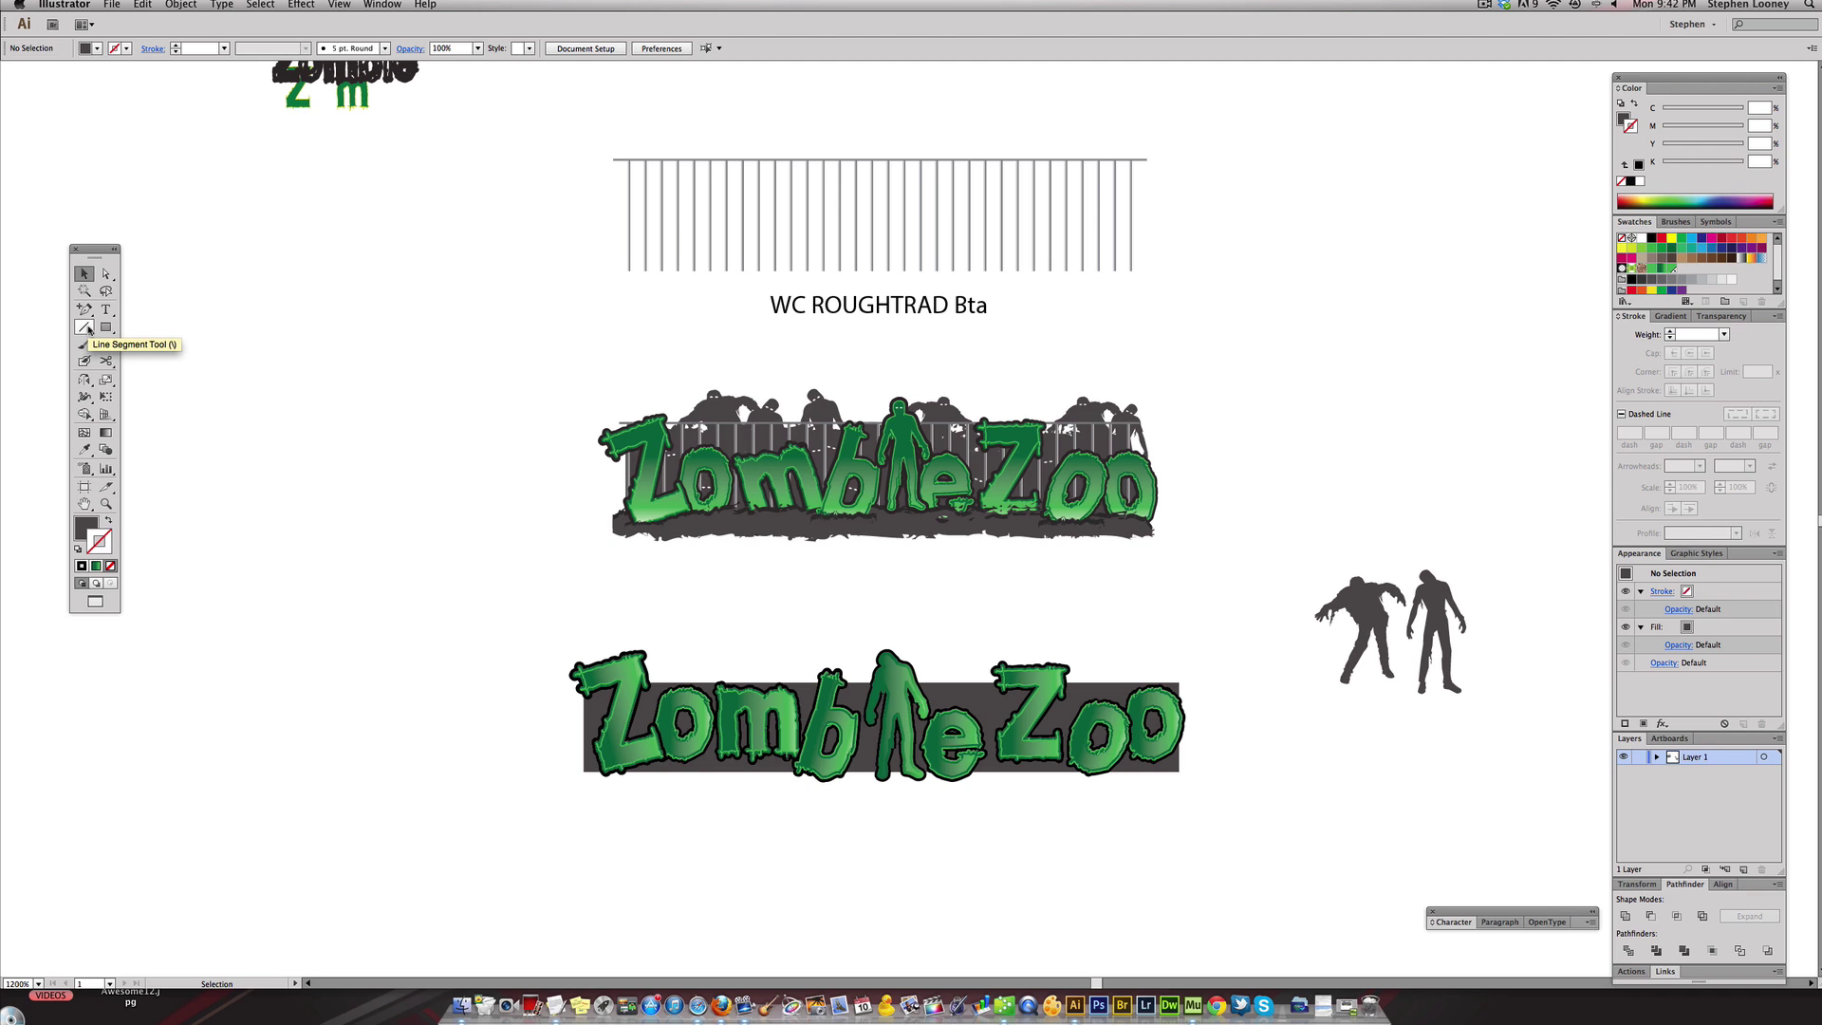
- Select the dark gray rectangle behind the new lettering and open the Artistic_ChalkCharcoalPencil brush library
drag(106, 327, 184, 335)
key(v)
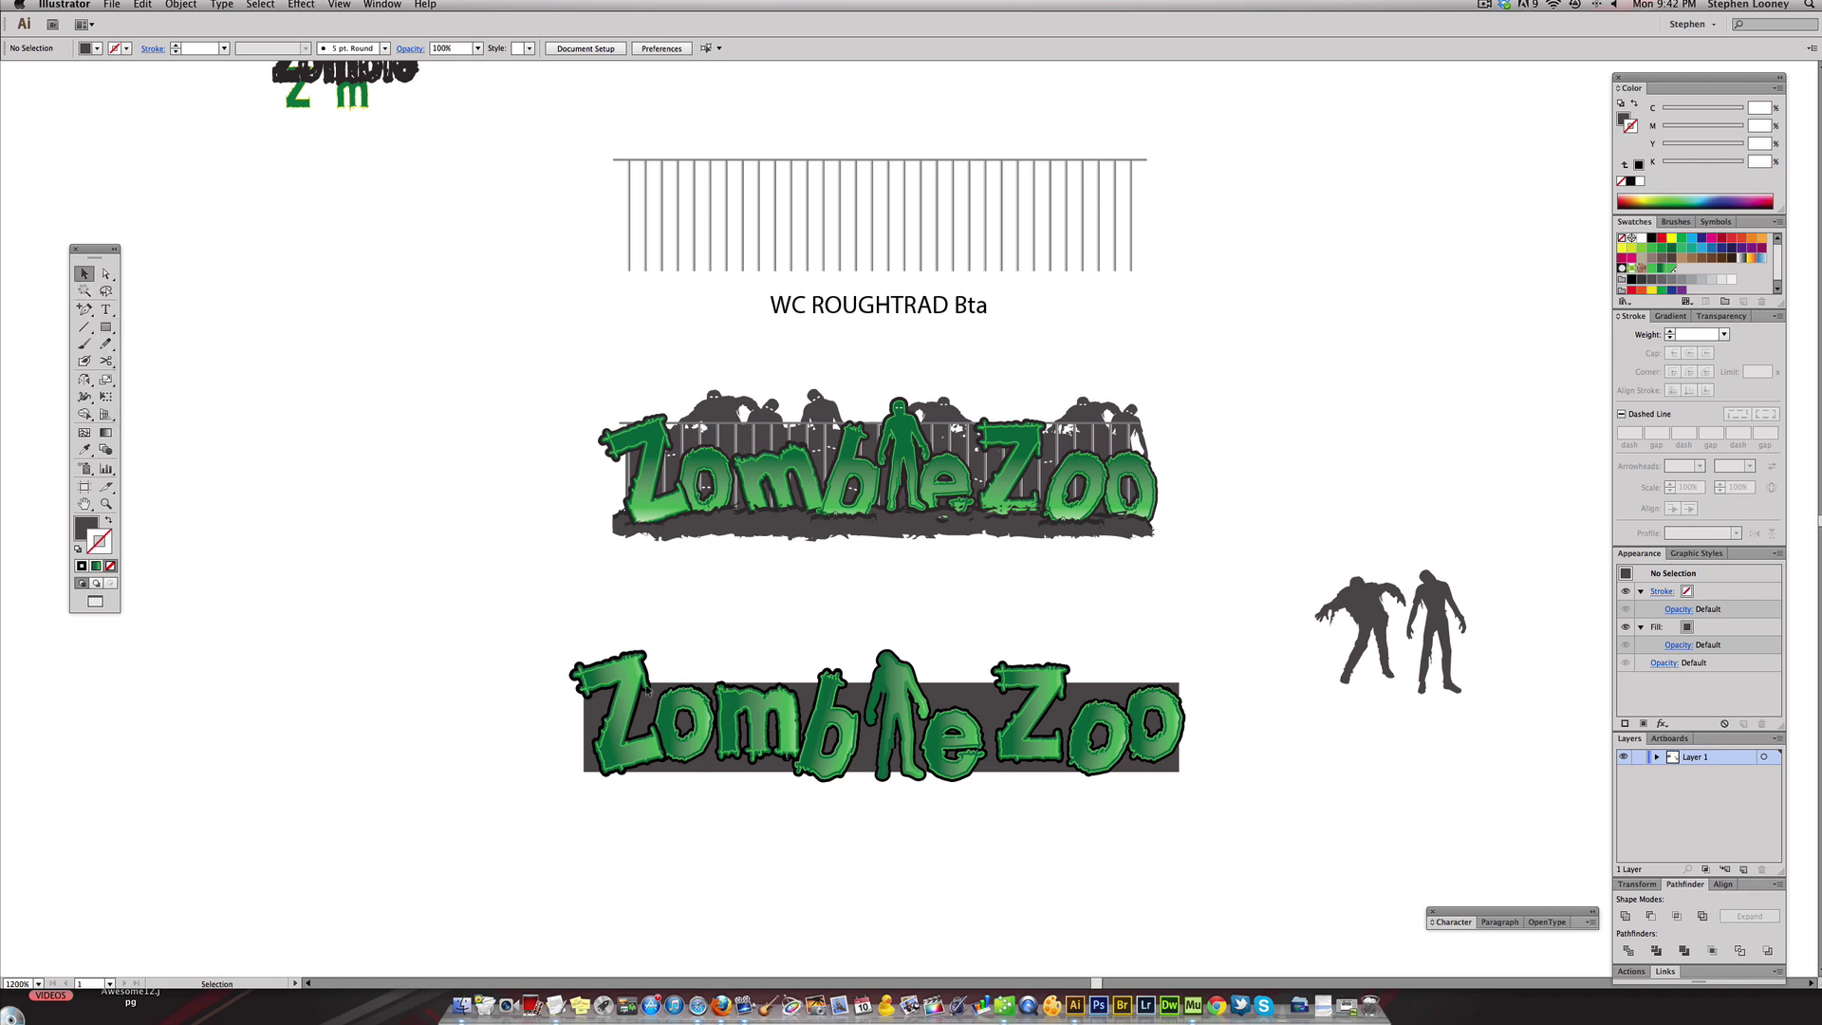
click(598, 702)
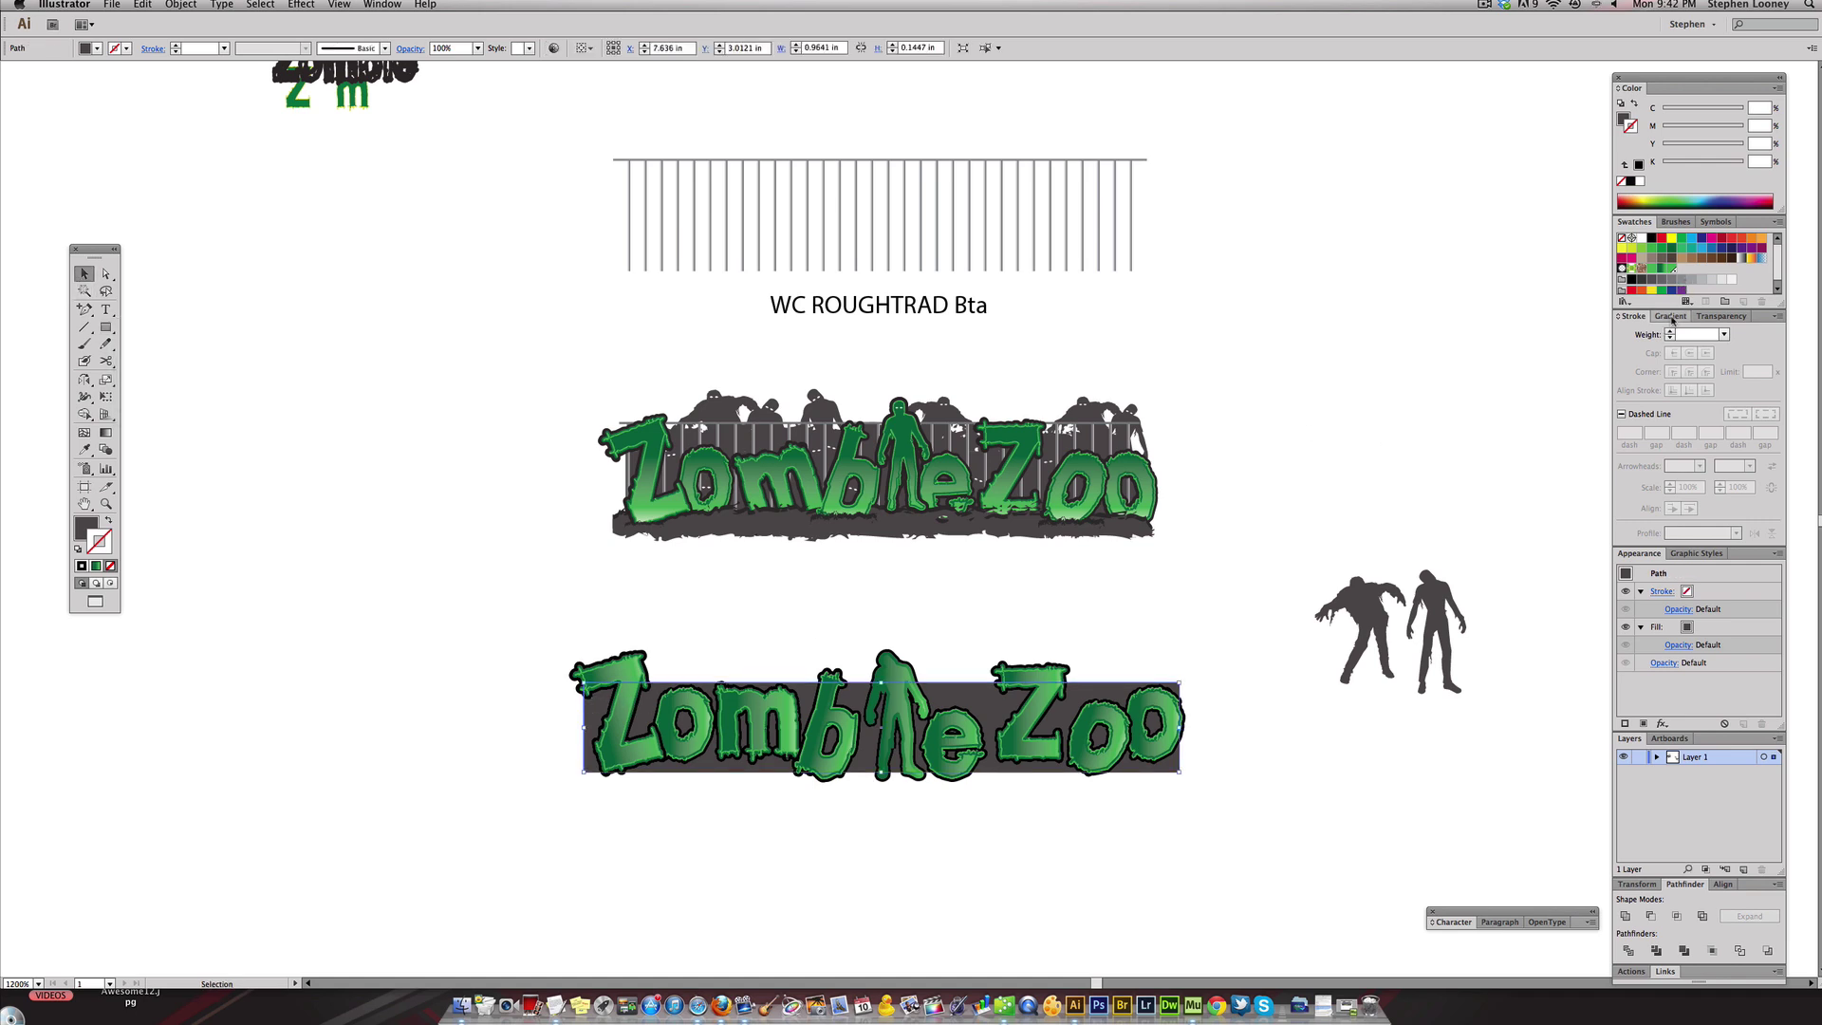
click(1675, 222)
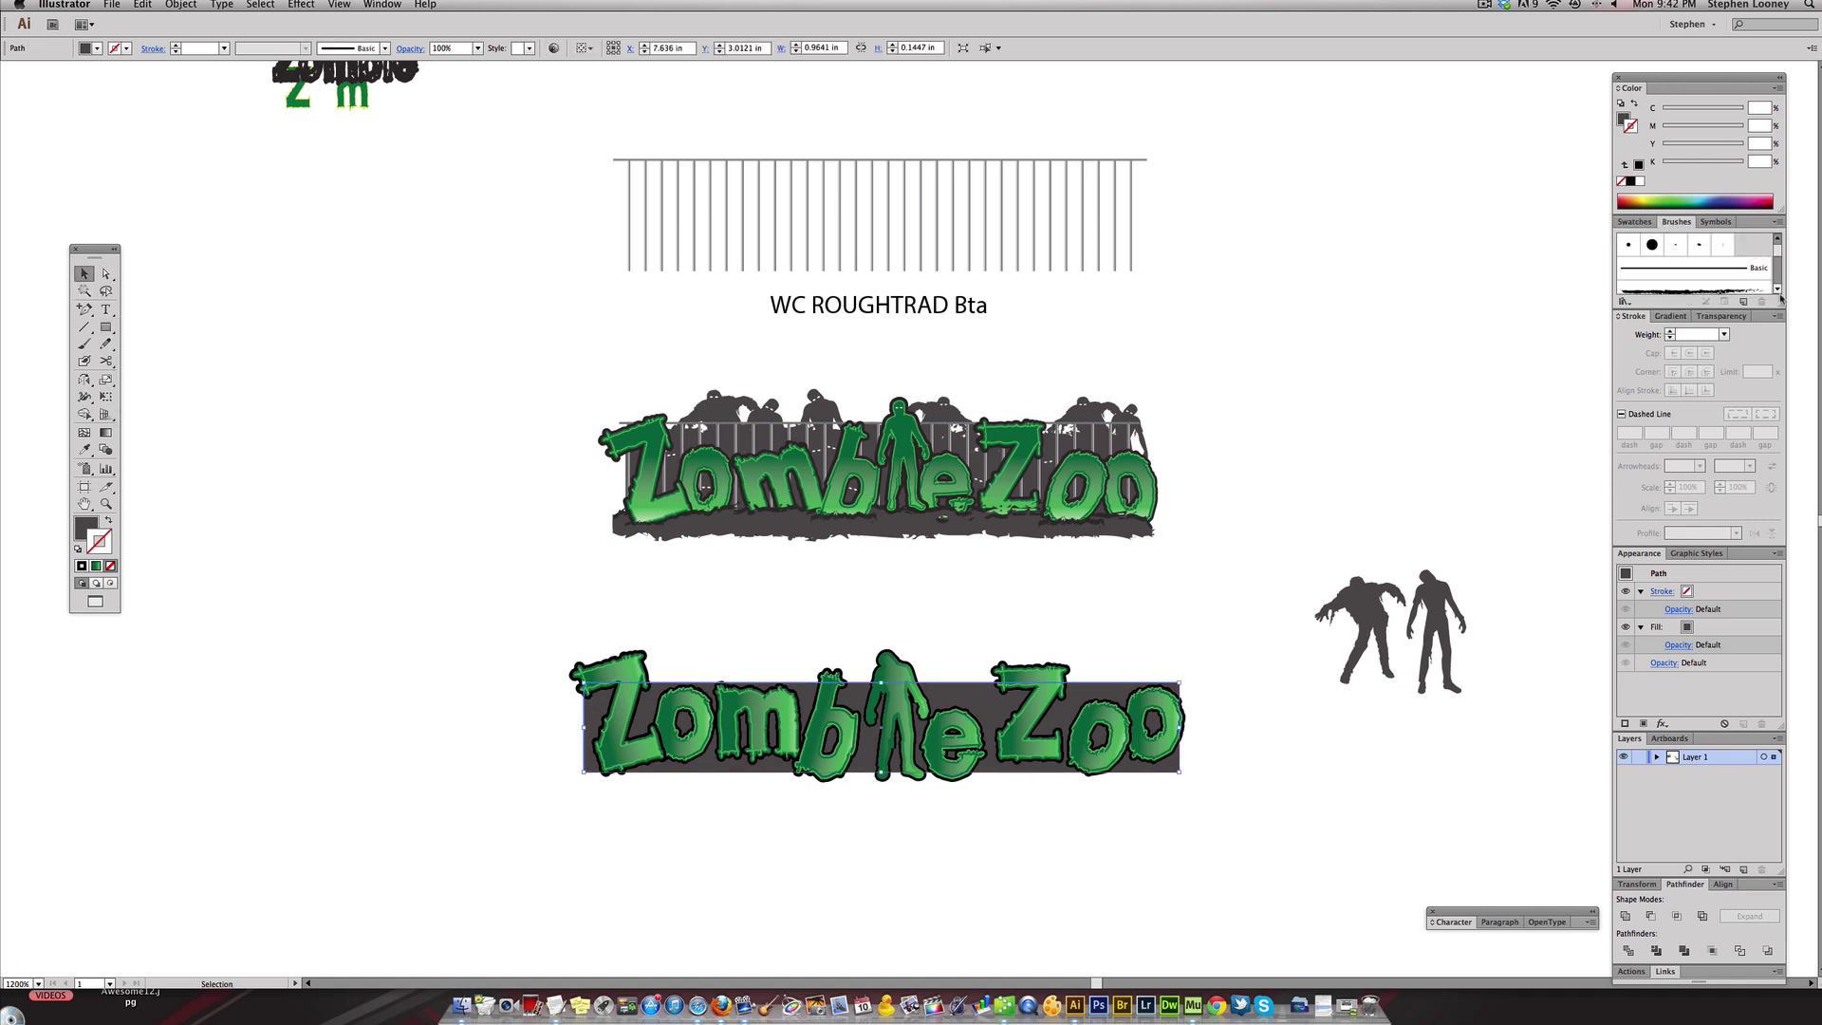
drag(1780, 306, 1773, 469)
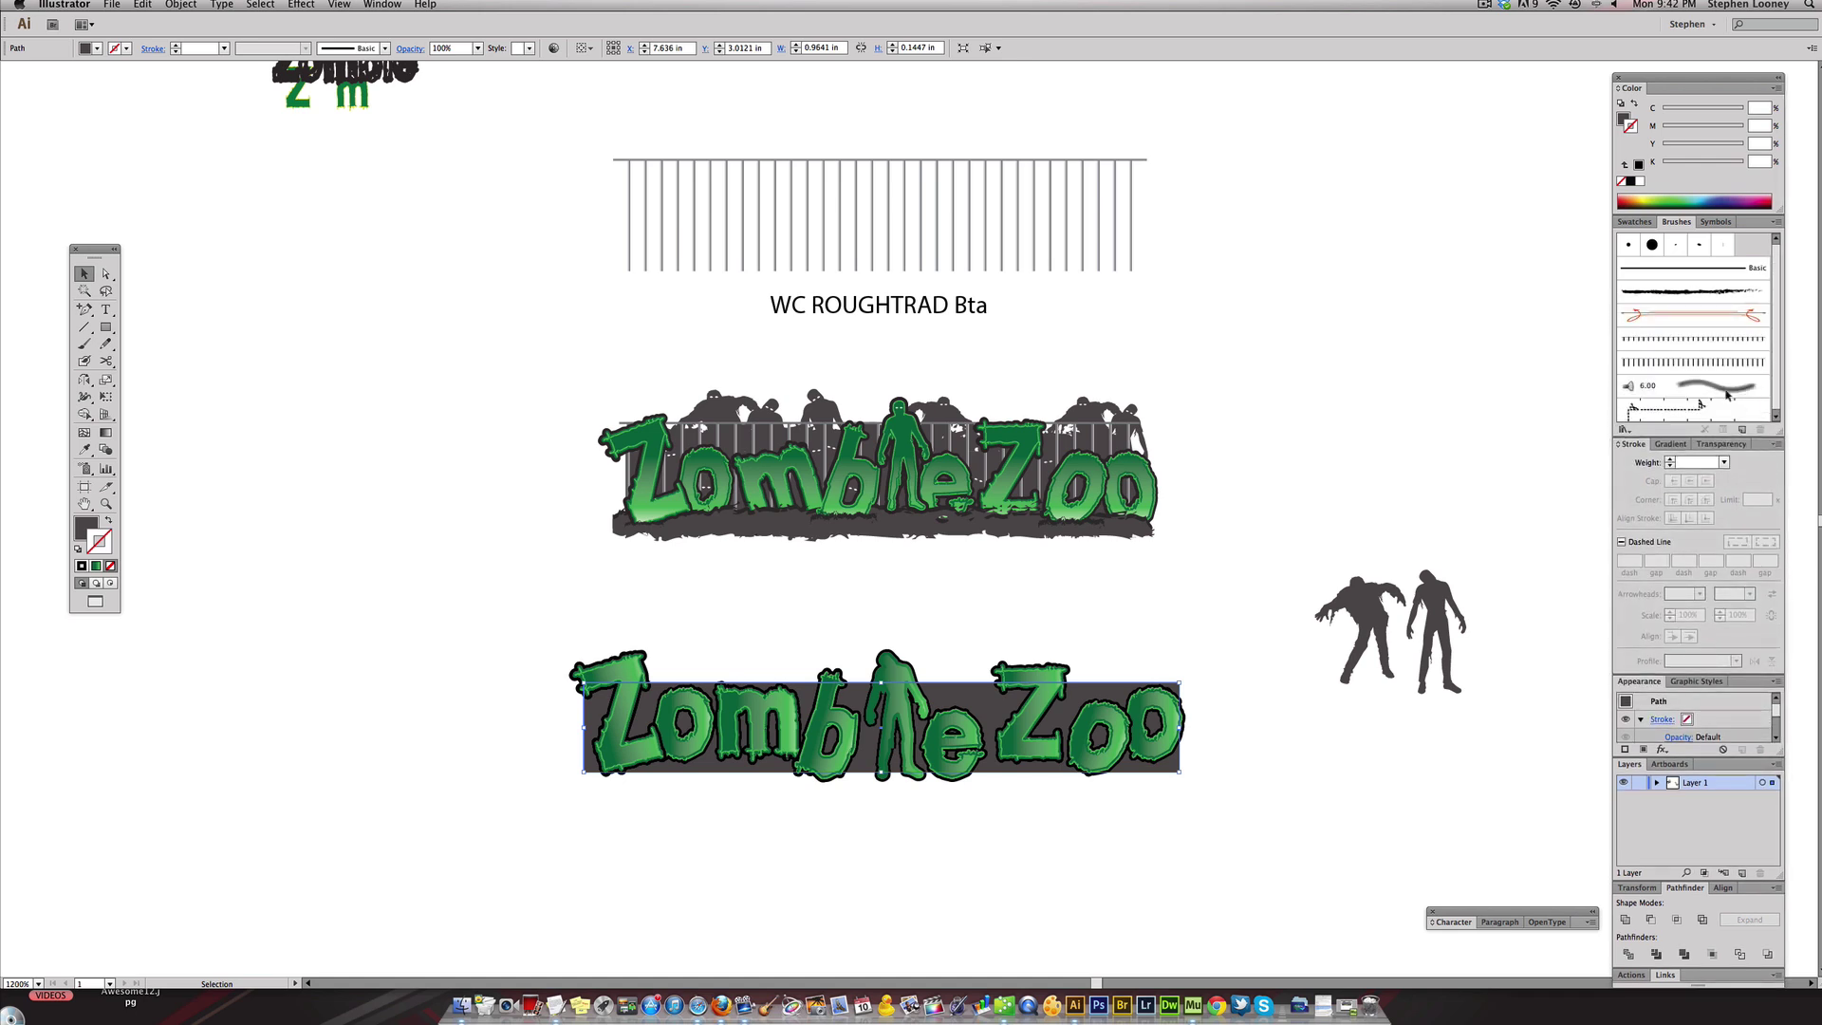
click(1774, 221)
mouse_move(1737, 467)
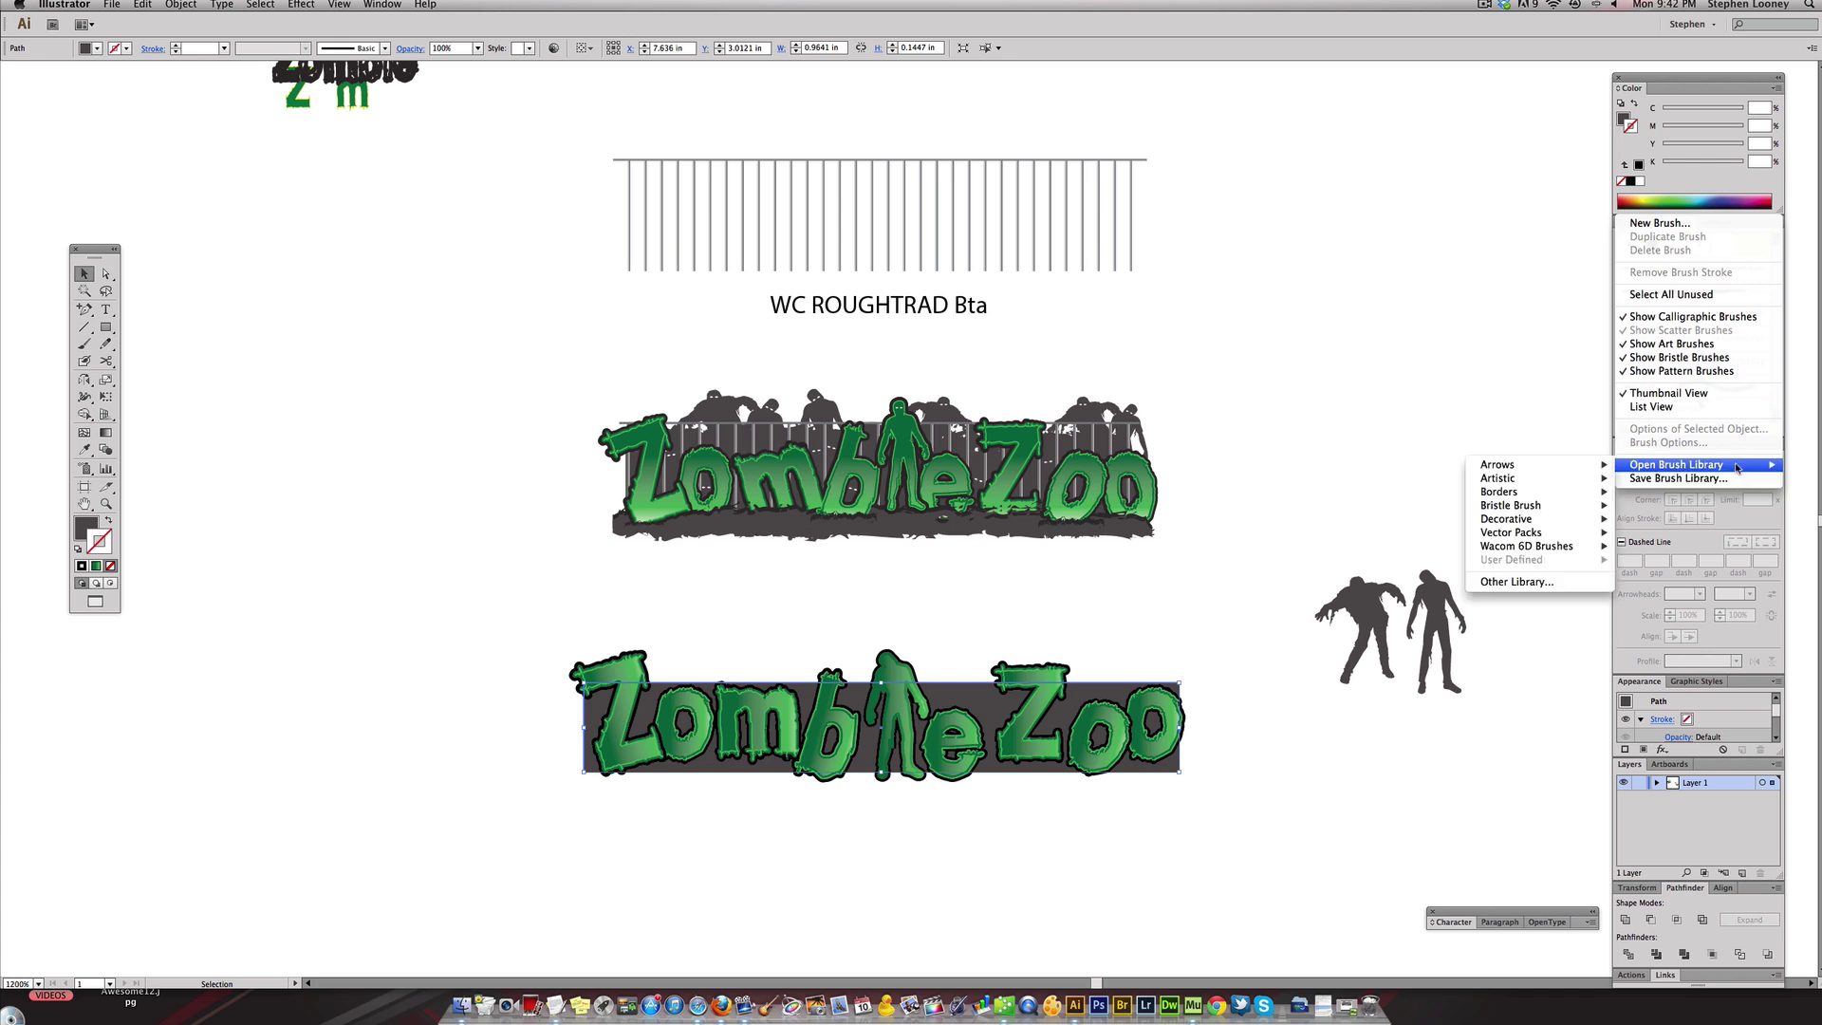
mouse_move(1554, 487)
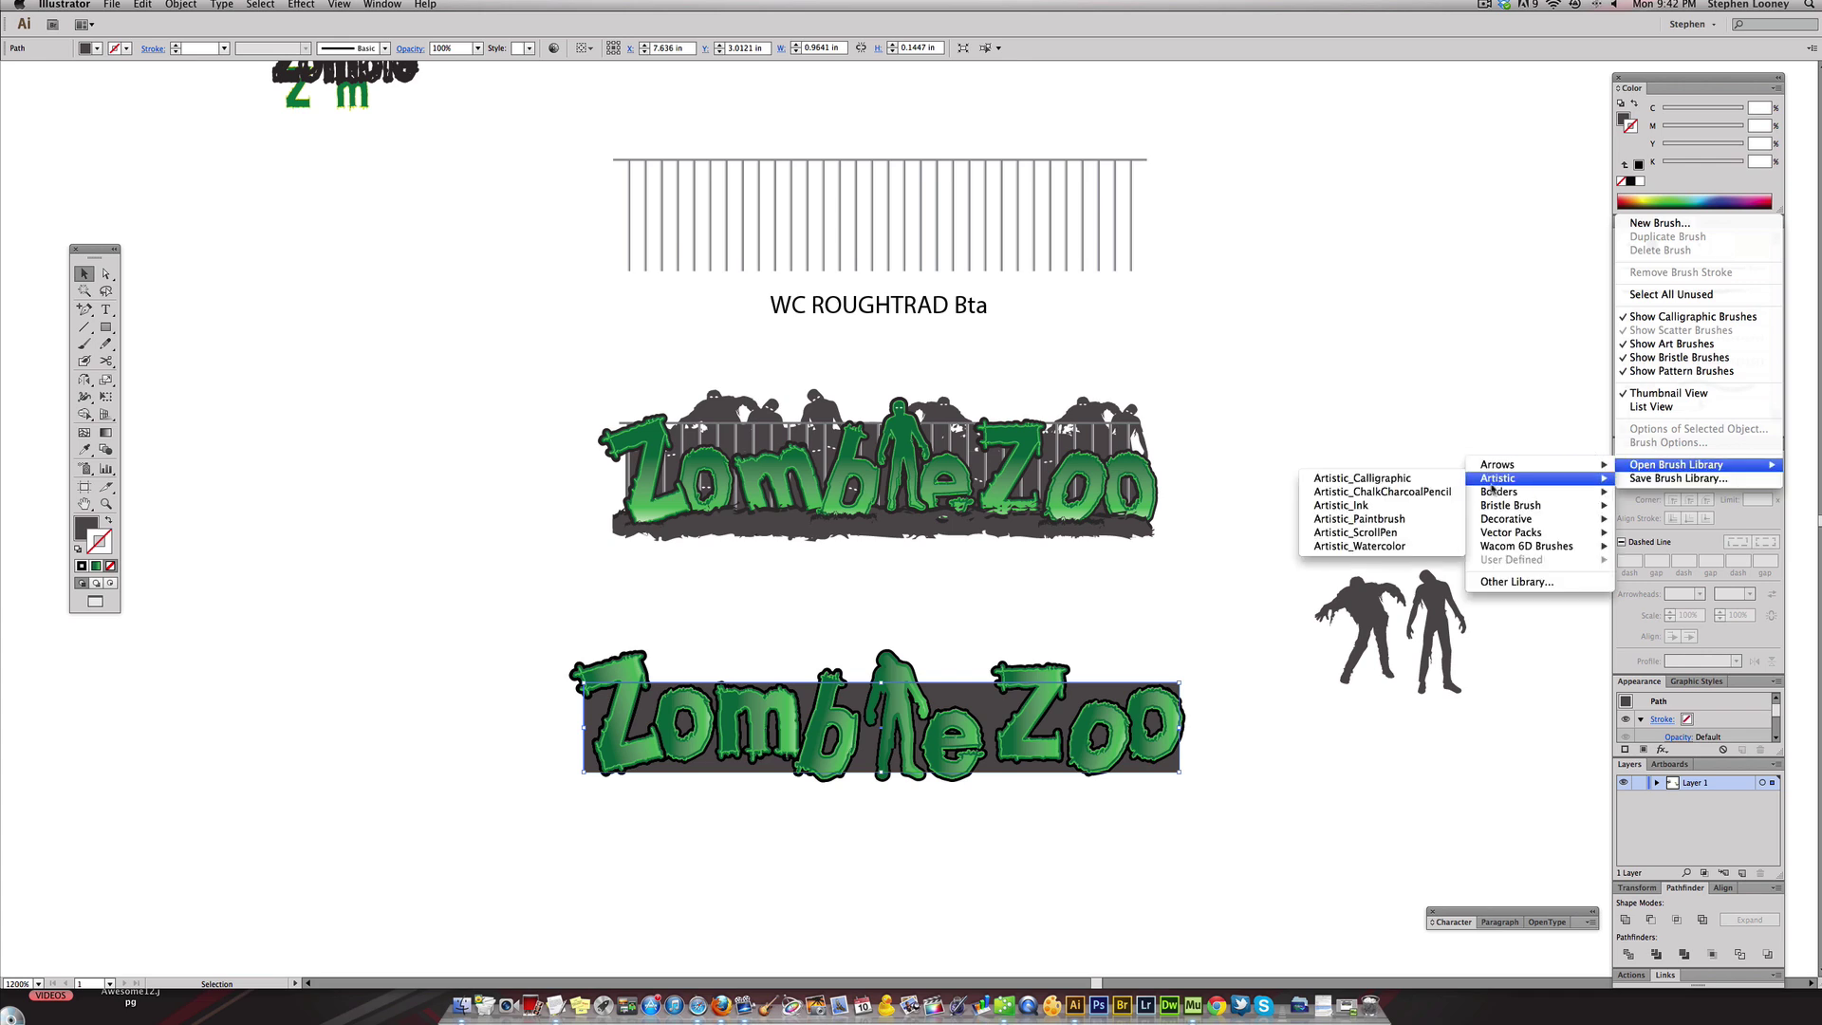
click(1442, 492)
mouse_move(944, 478)
mouse_down()
mouse_move(1370, 288)
mouse_move(1730, 232)
mouse_up()
drag(1777, 324, 1786, 517)
- Try the Chalk - Scribble, Charcoal - Soft and Charcoal - Thick brushes on the rectangle's outline, and settle on Charcoal
click(1712, 331)
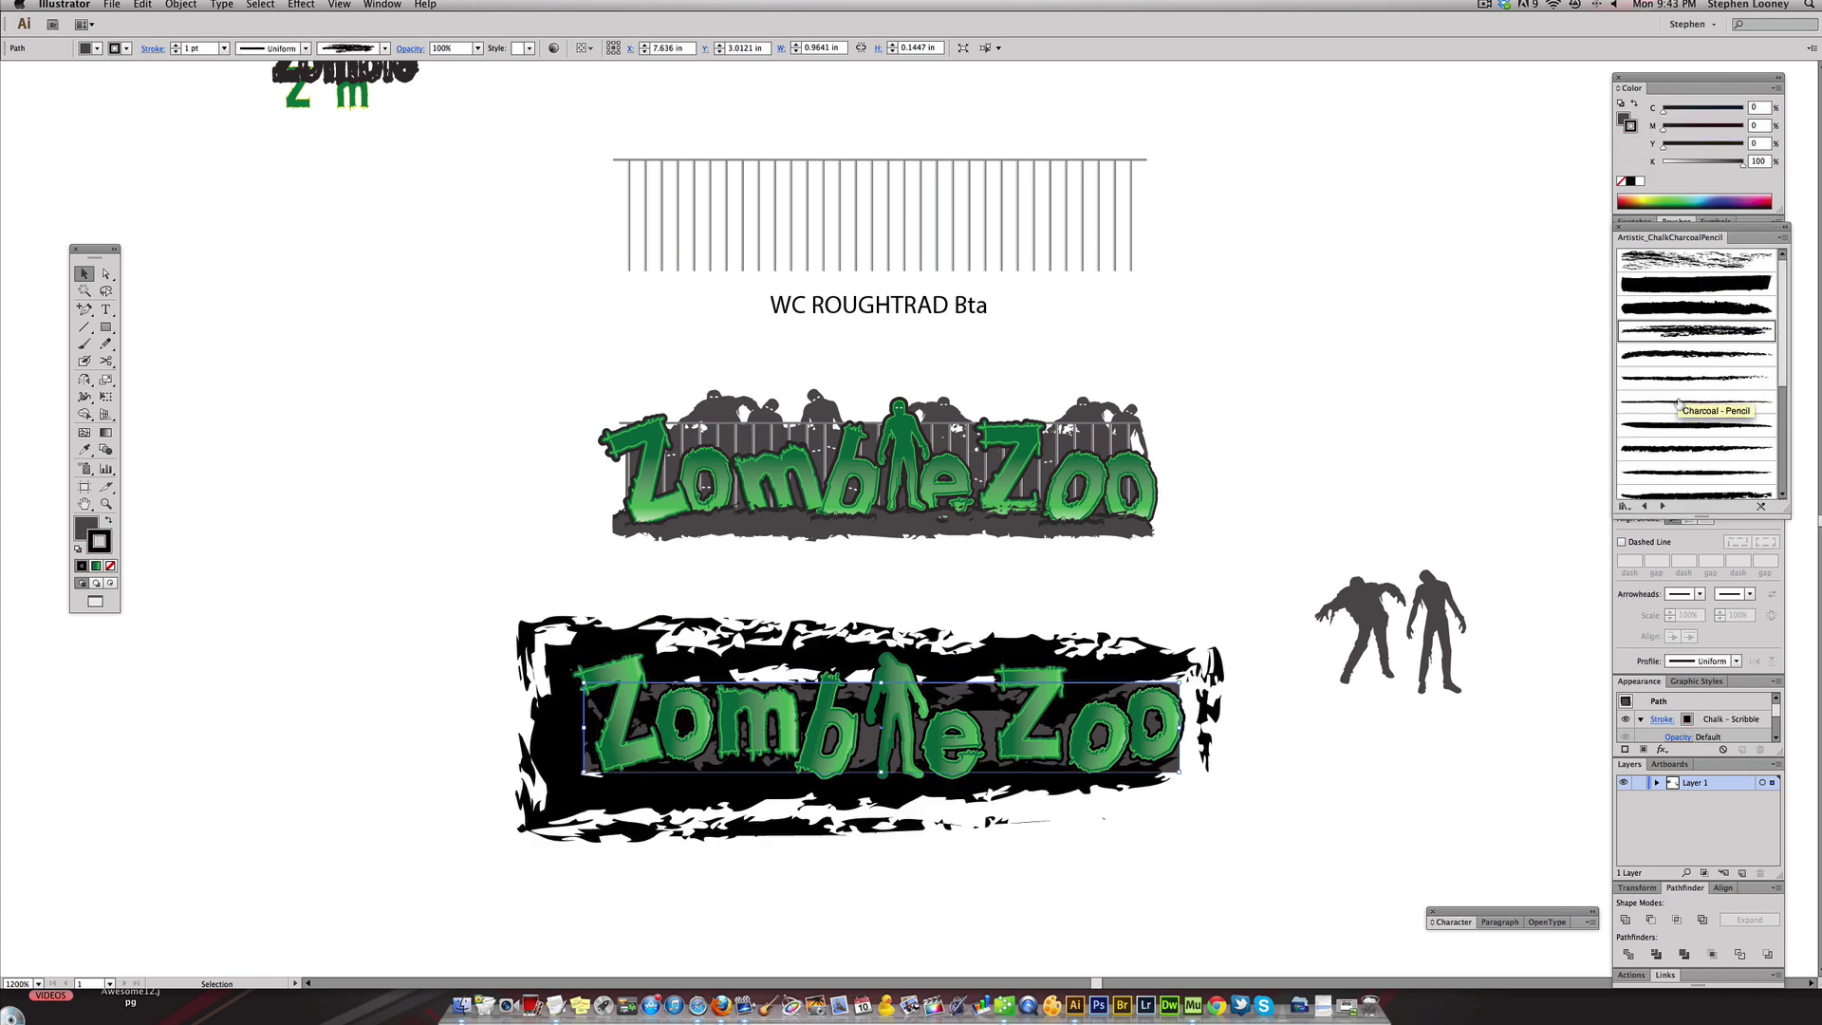
click(1672, 452)
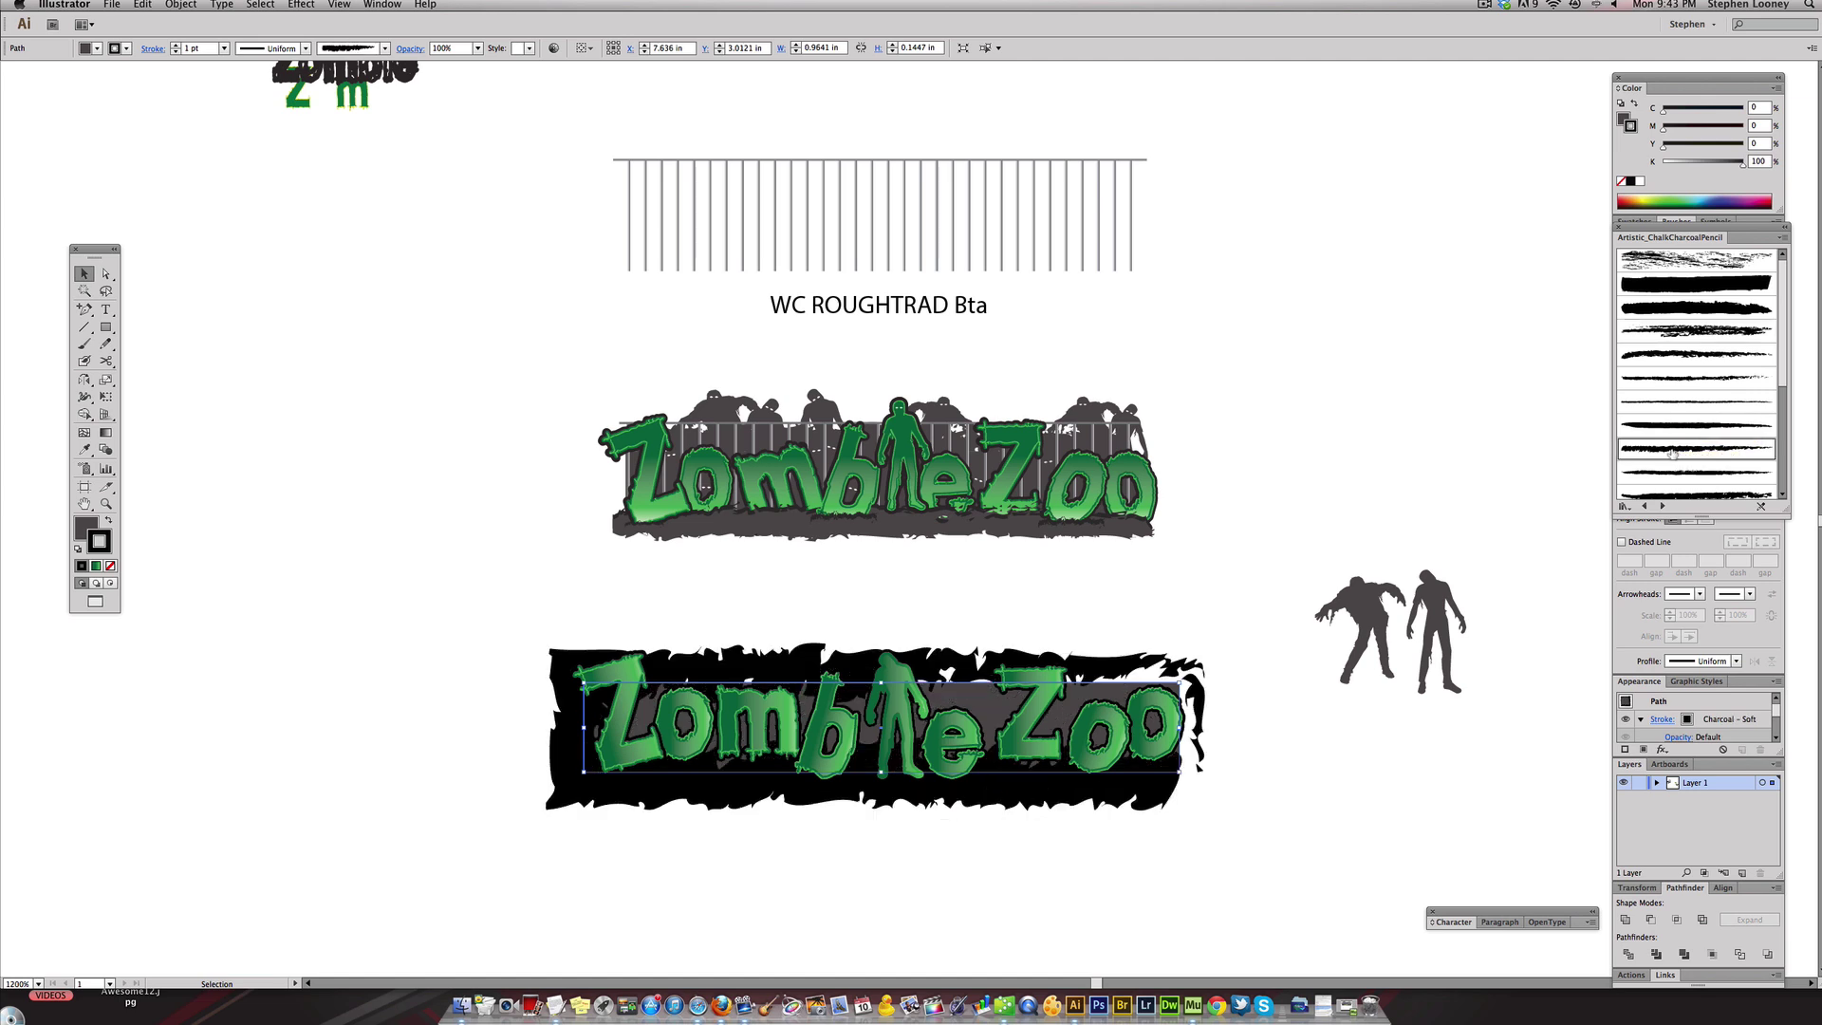
click(1661, 491)
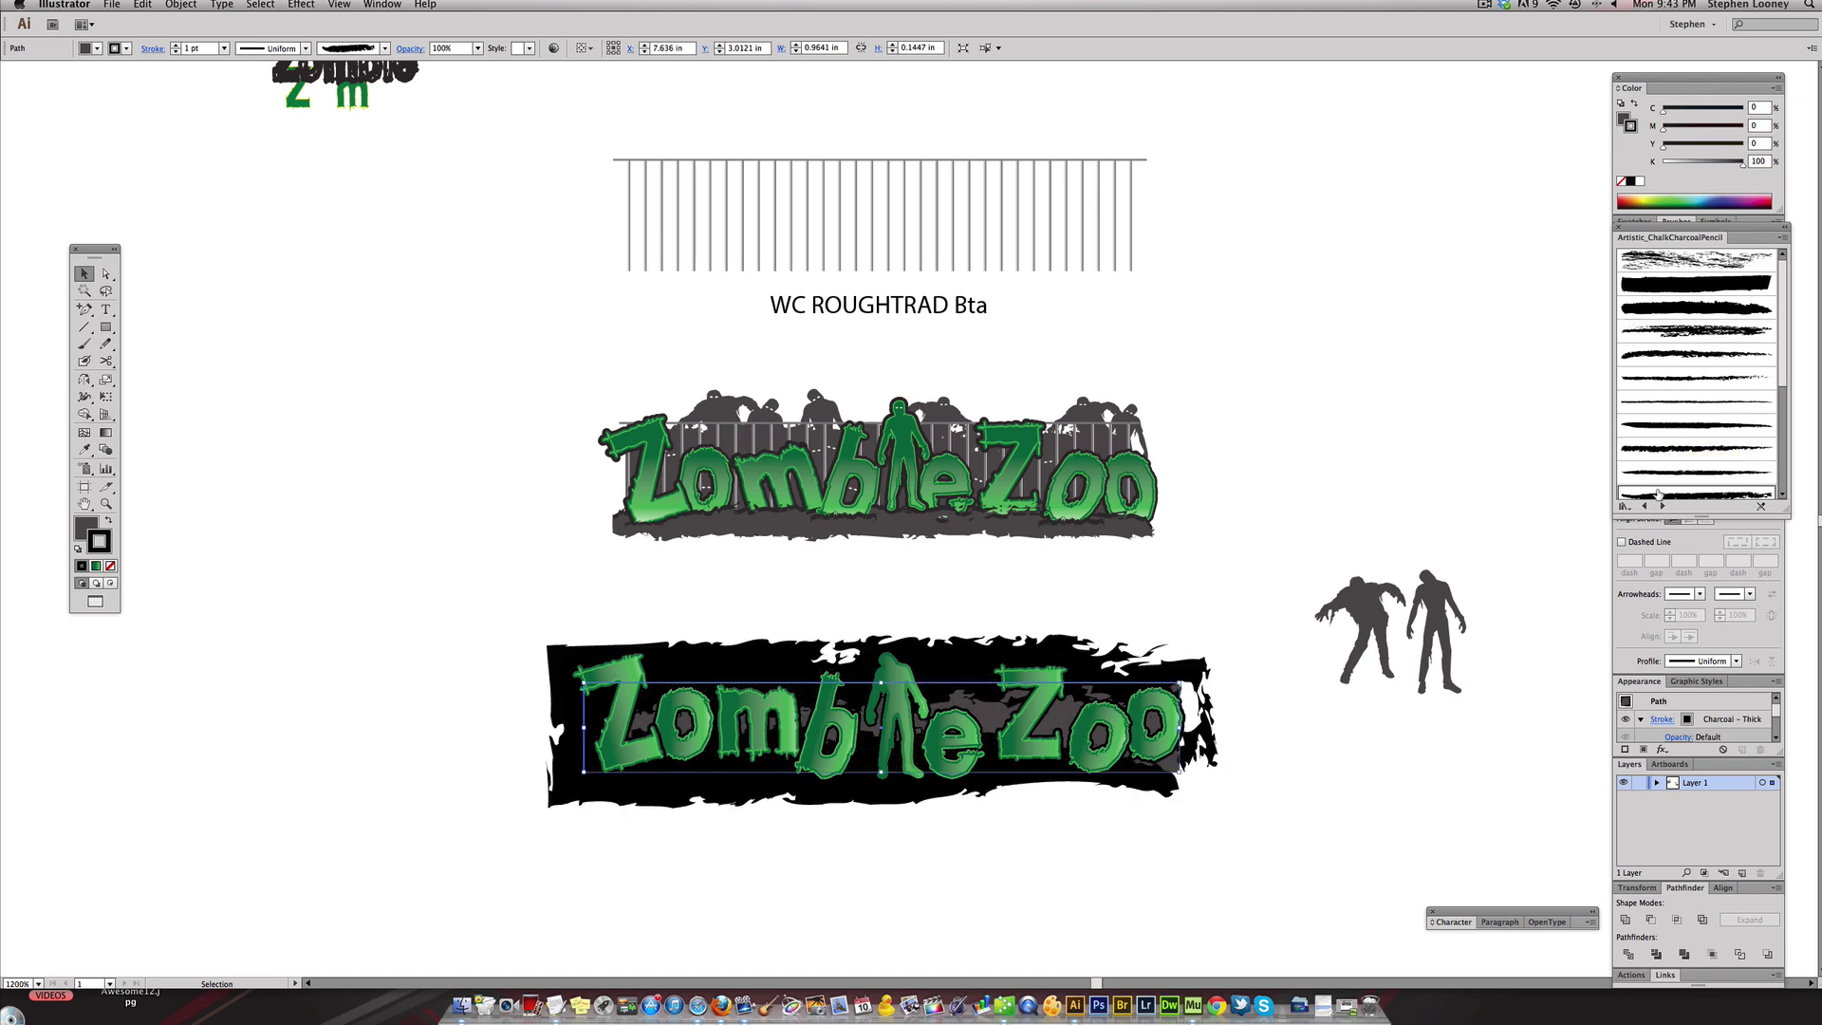
click(1672, 354)
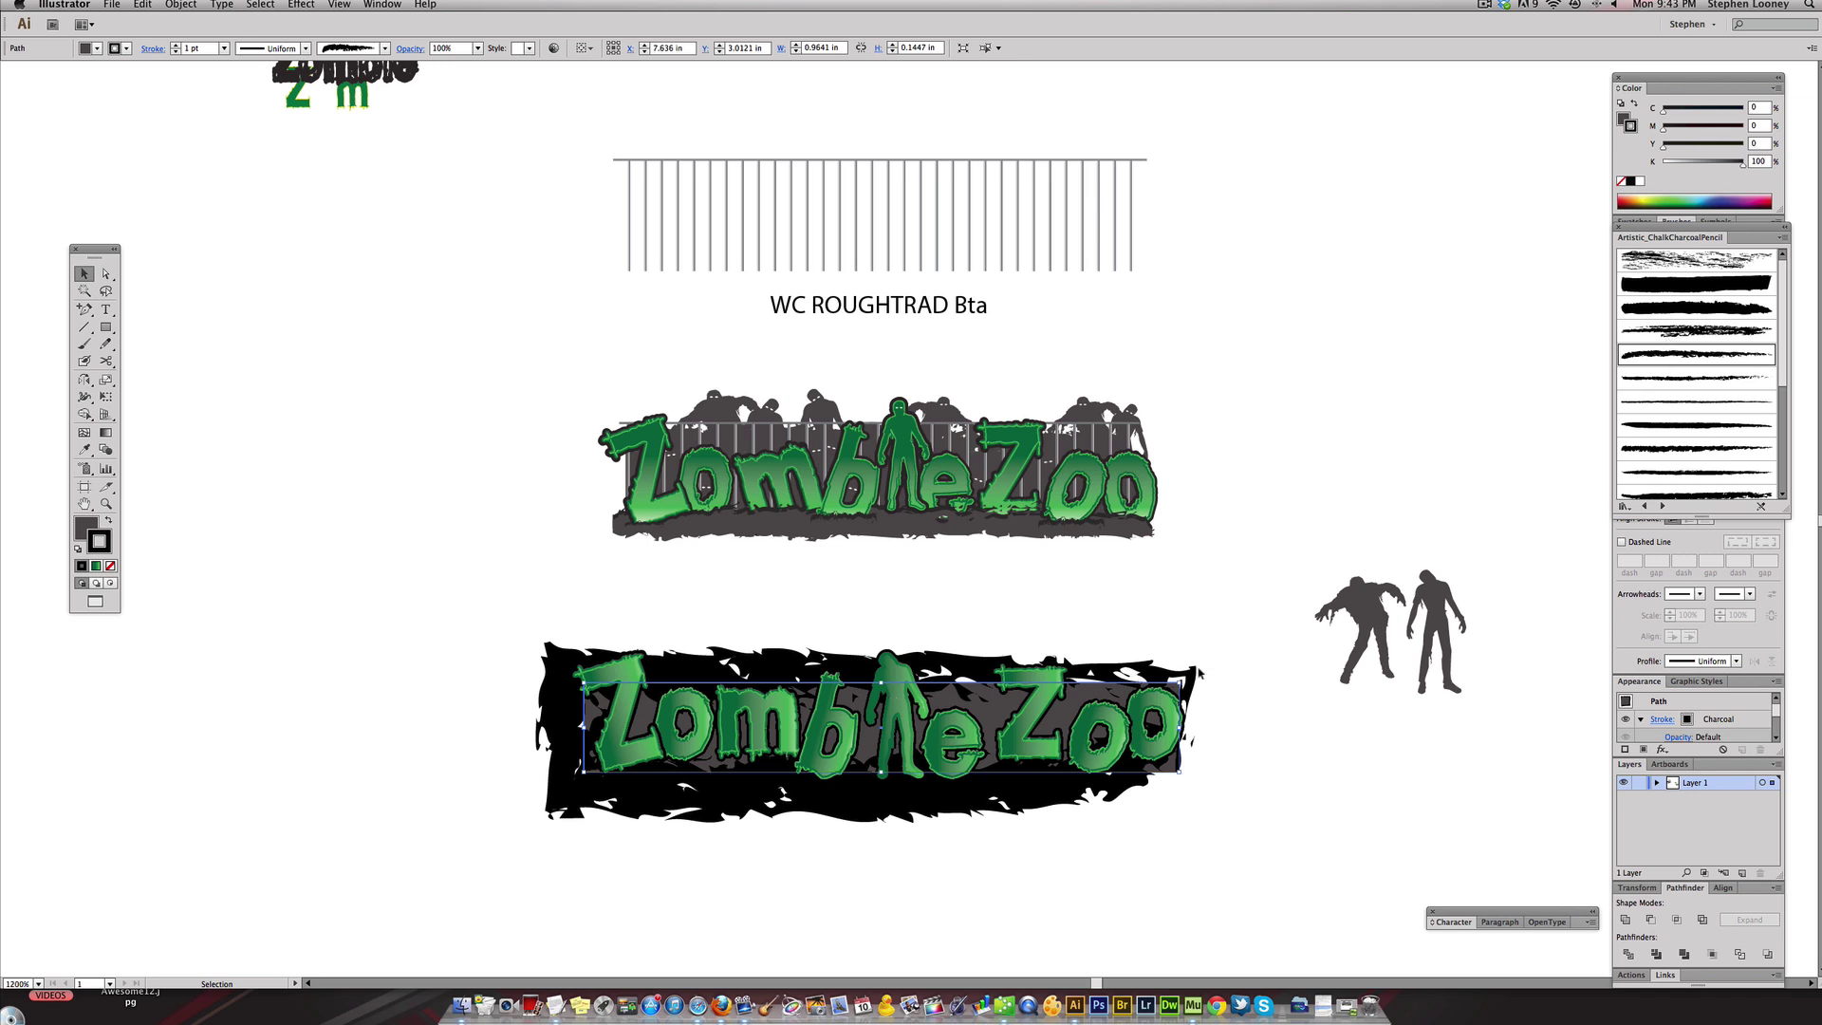
- Shrink the charcoal-edged rectangle to about 0.83 by 0.10 in behind the lettering, and clear the selection
drag(1179, 682, 1165, 695)
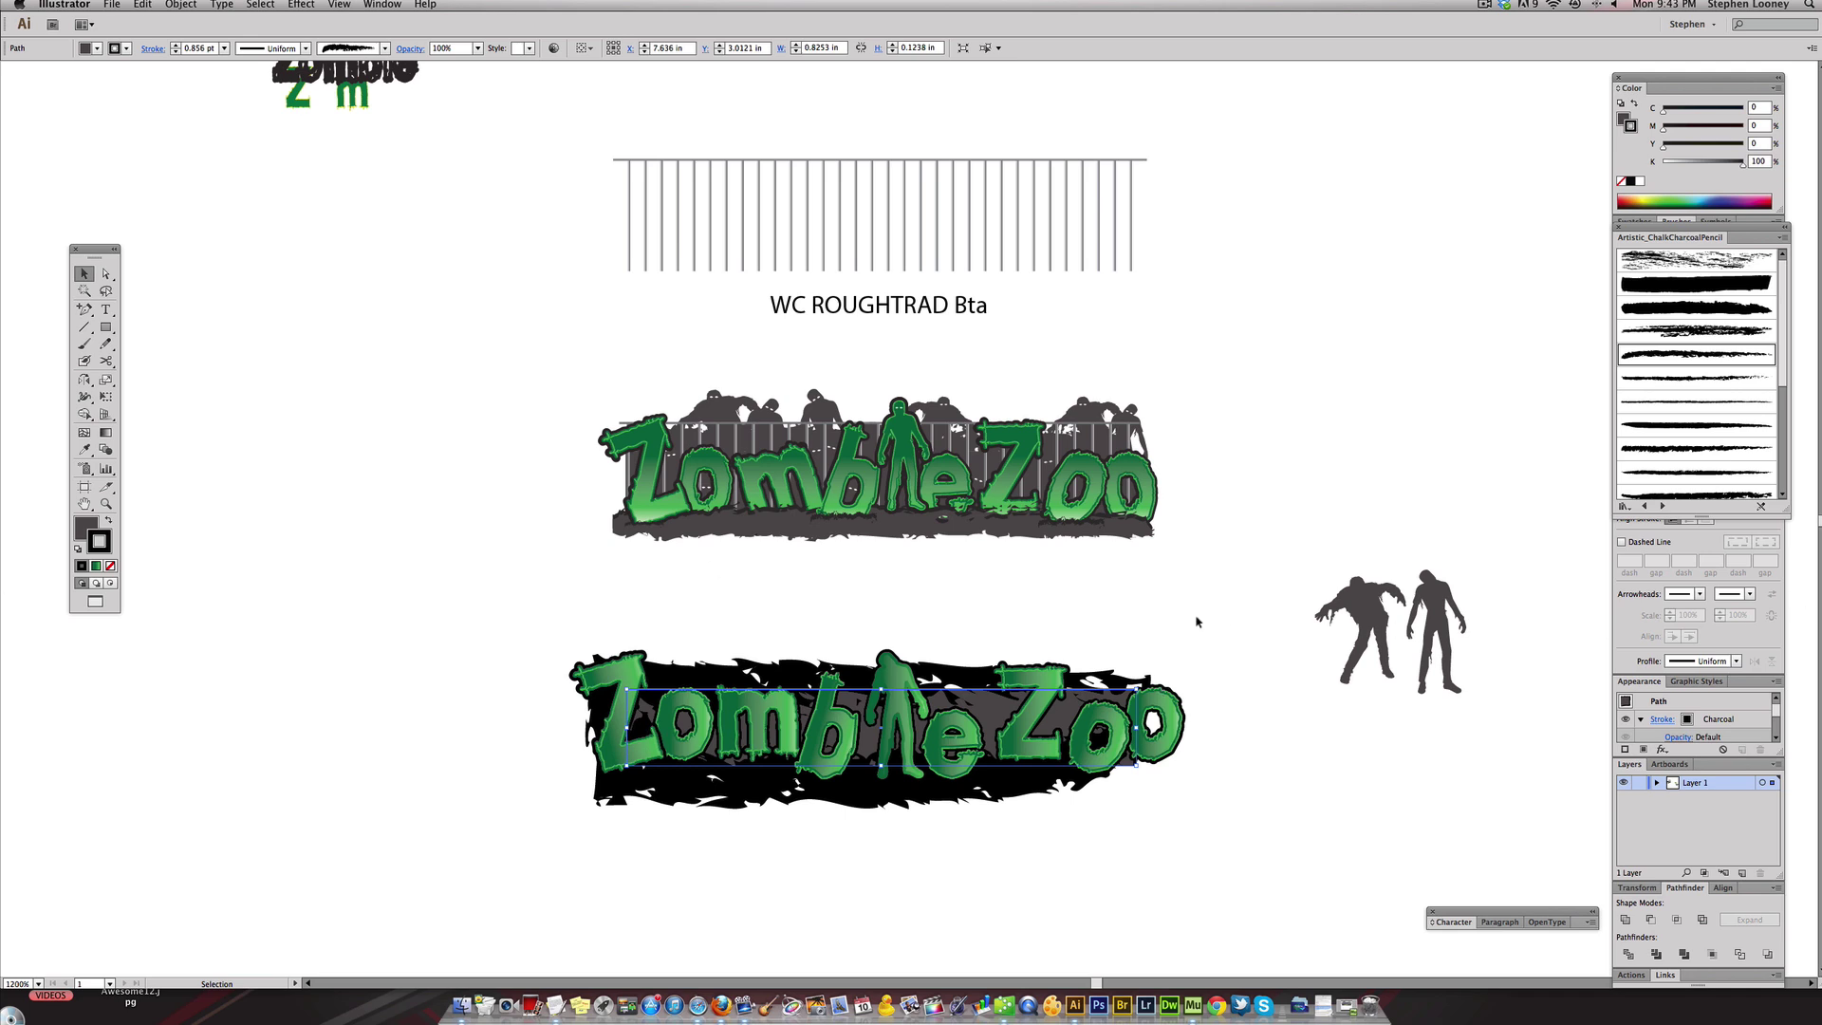
drag(881, 765, 880, 753)
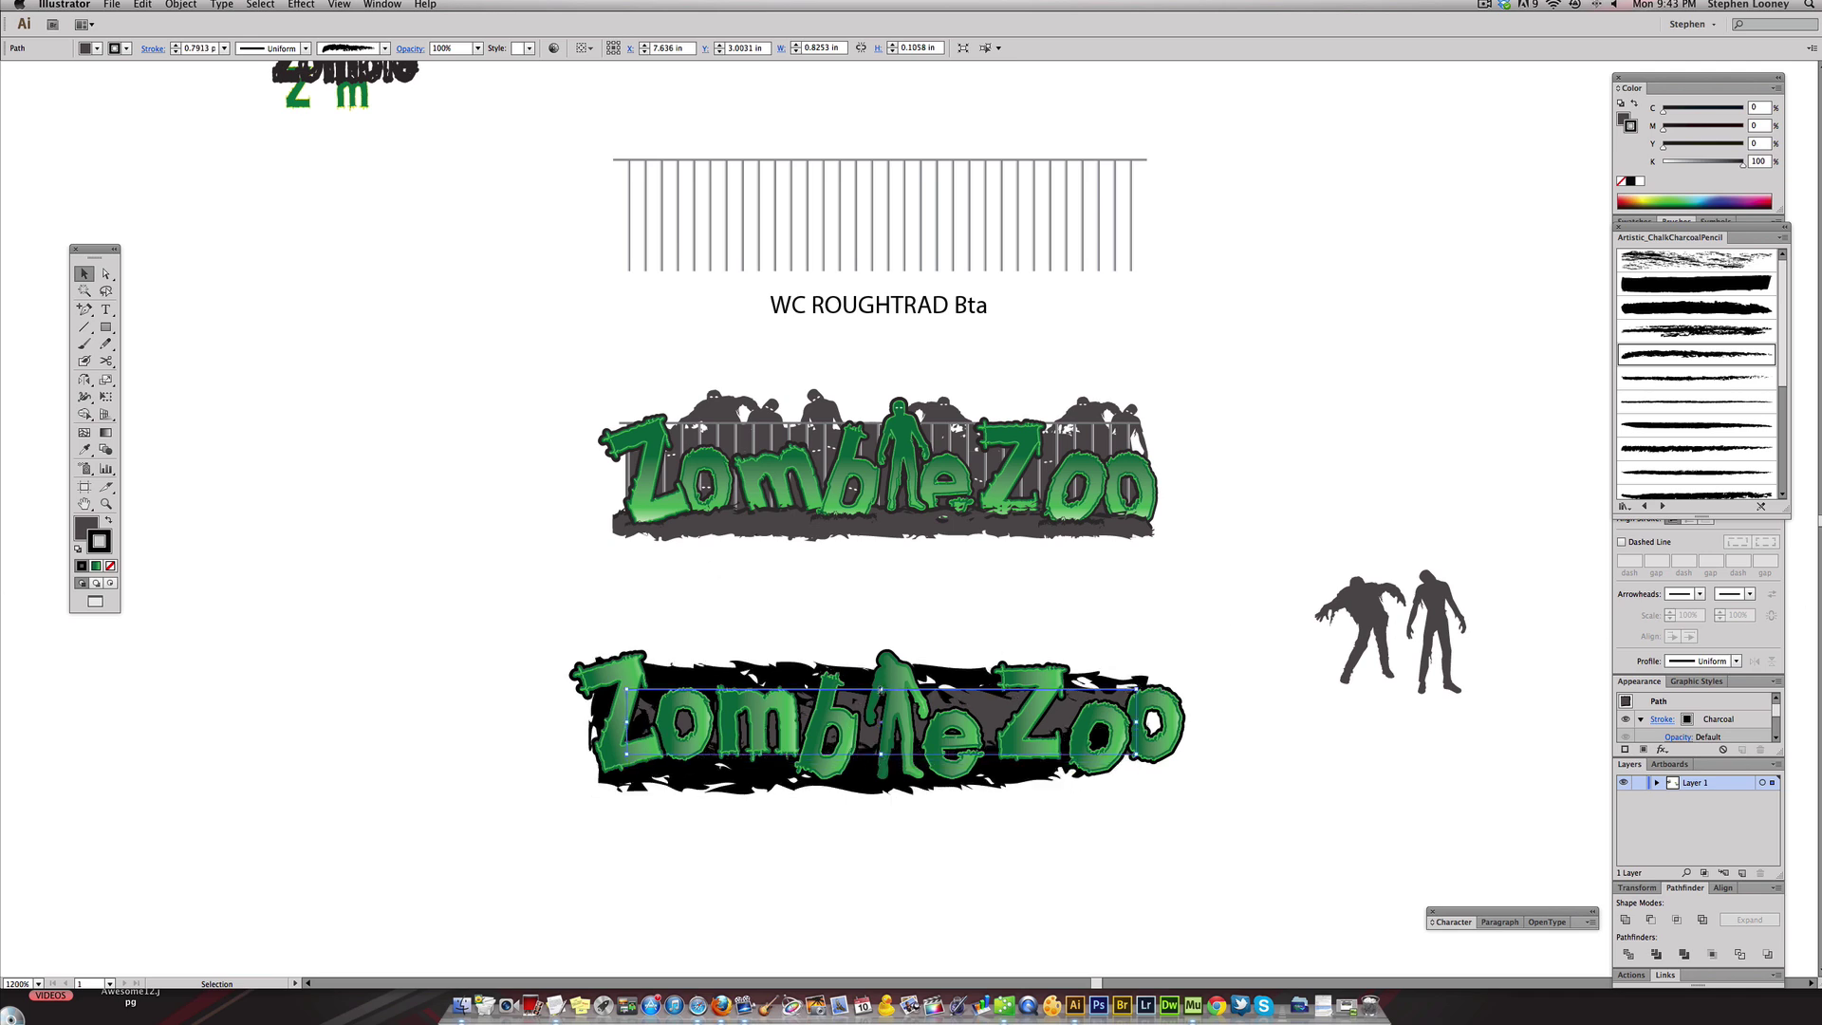
click(806, 622)
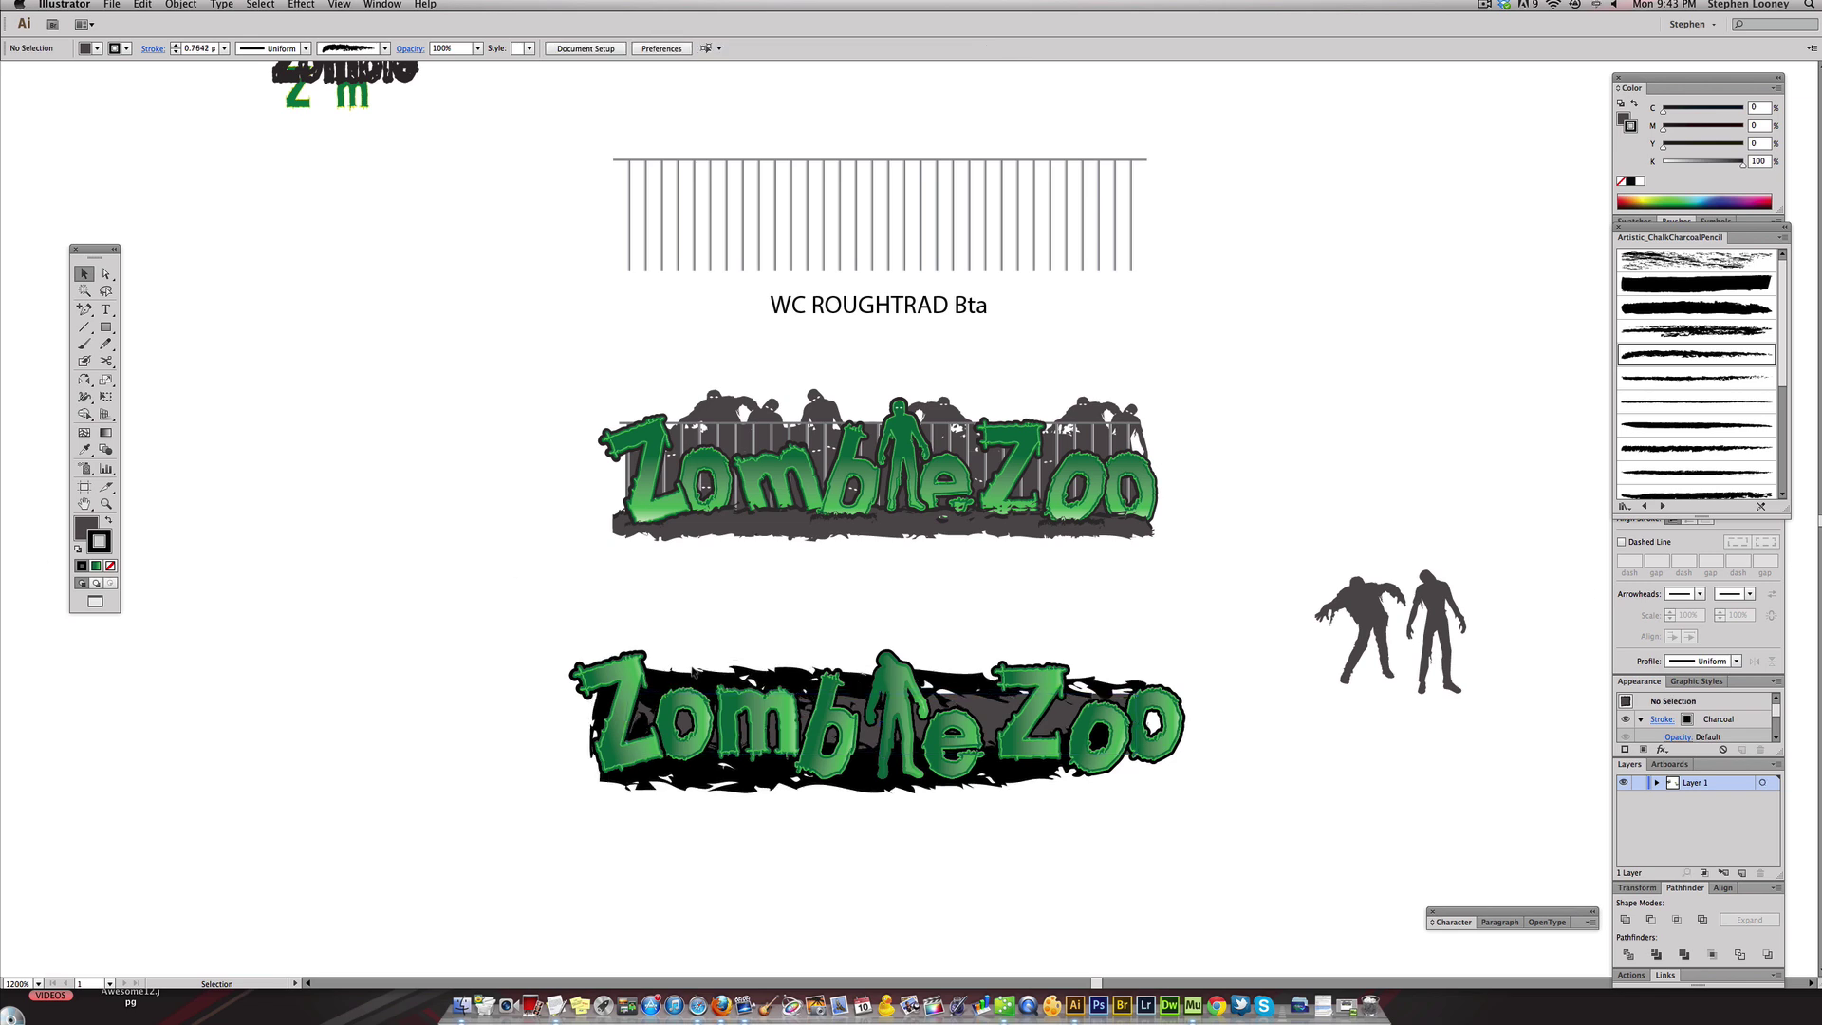
- Try moving the finished logo's rough-edged ground strip below its lettering, and undo the move
click(680, 534)
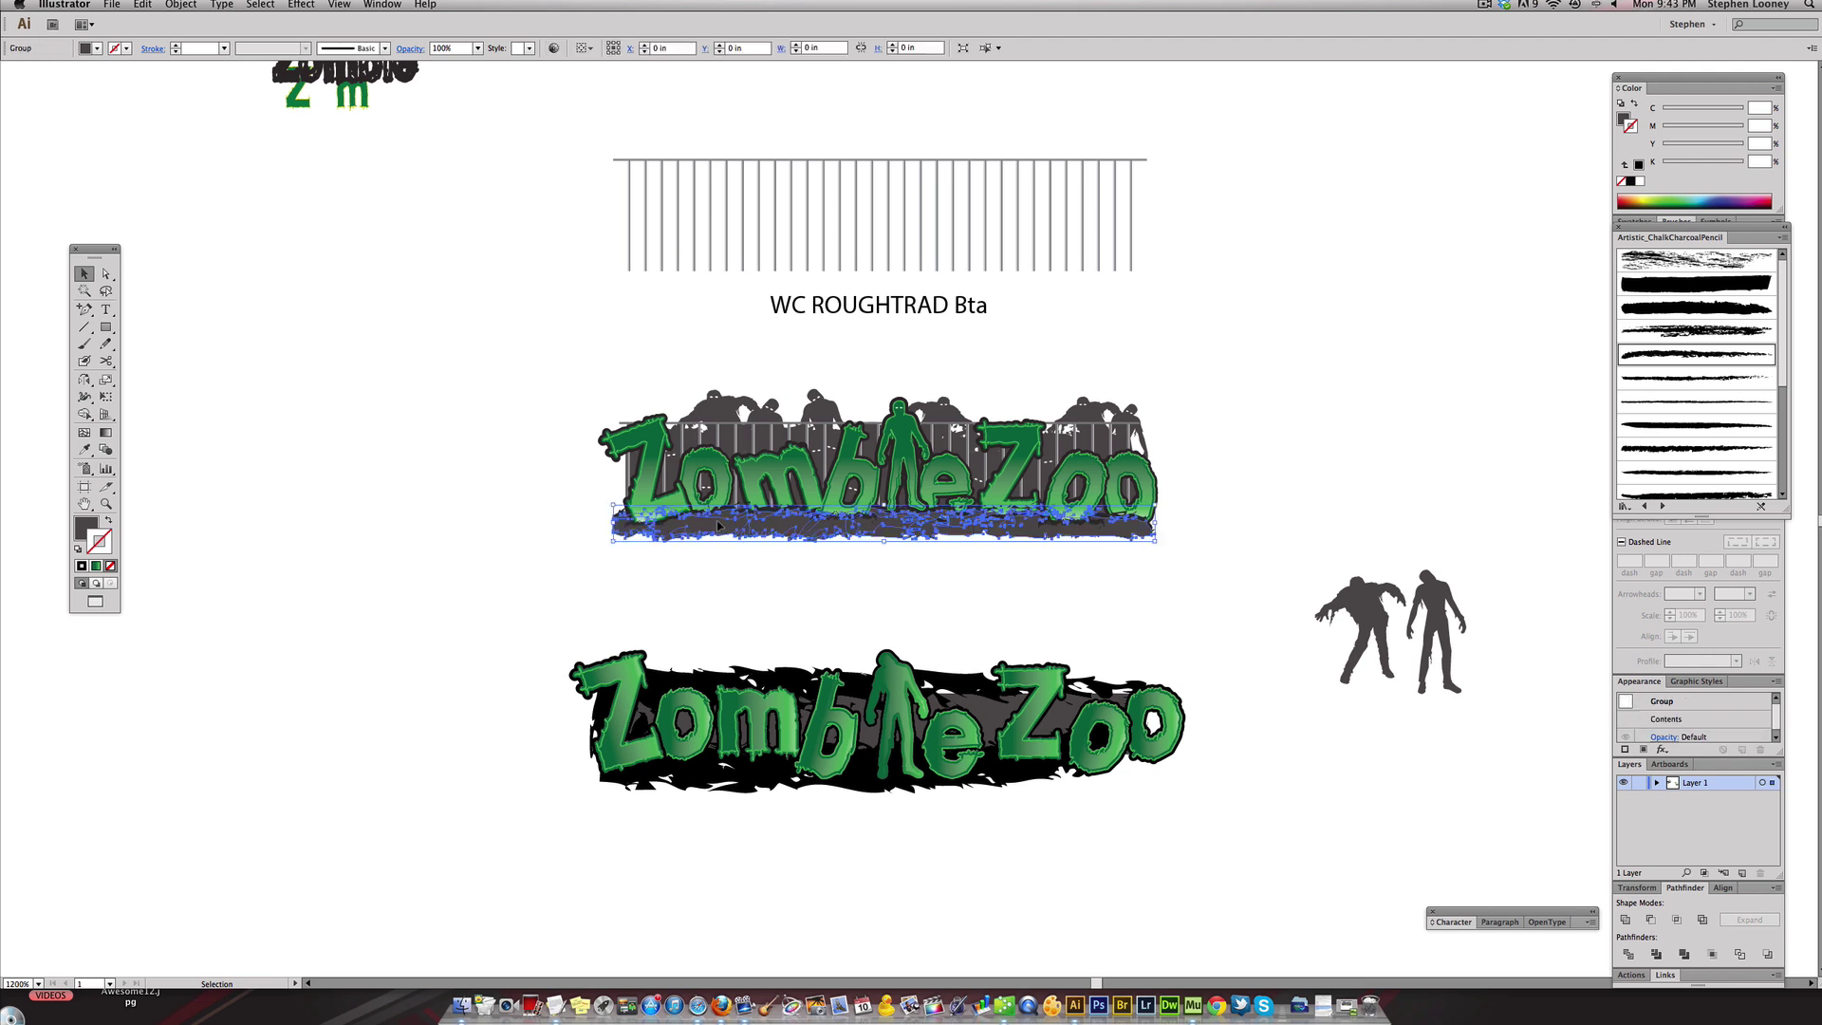
click(699, 677)
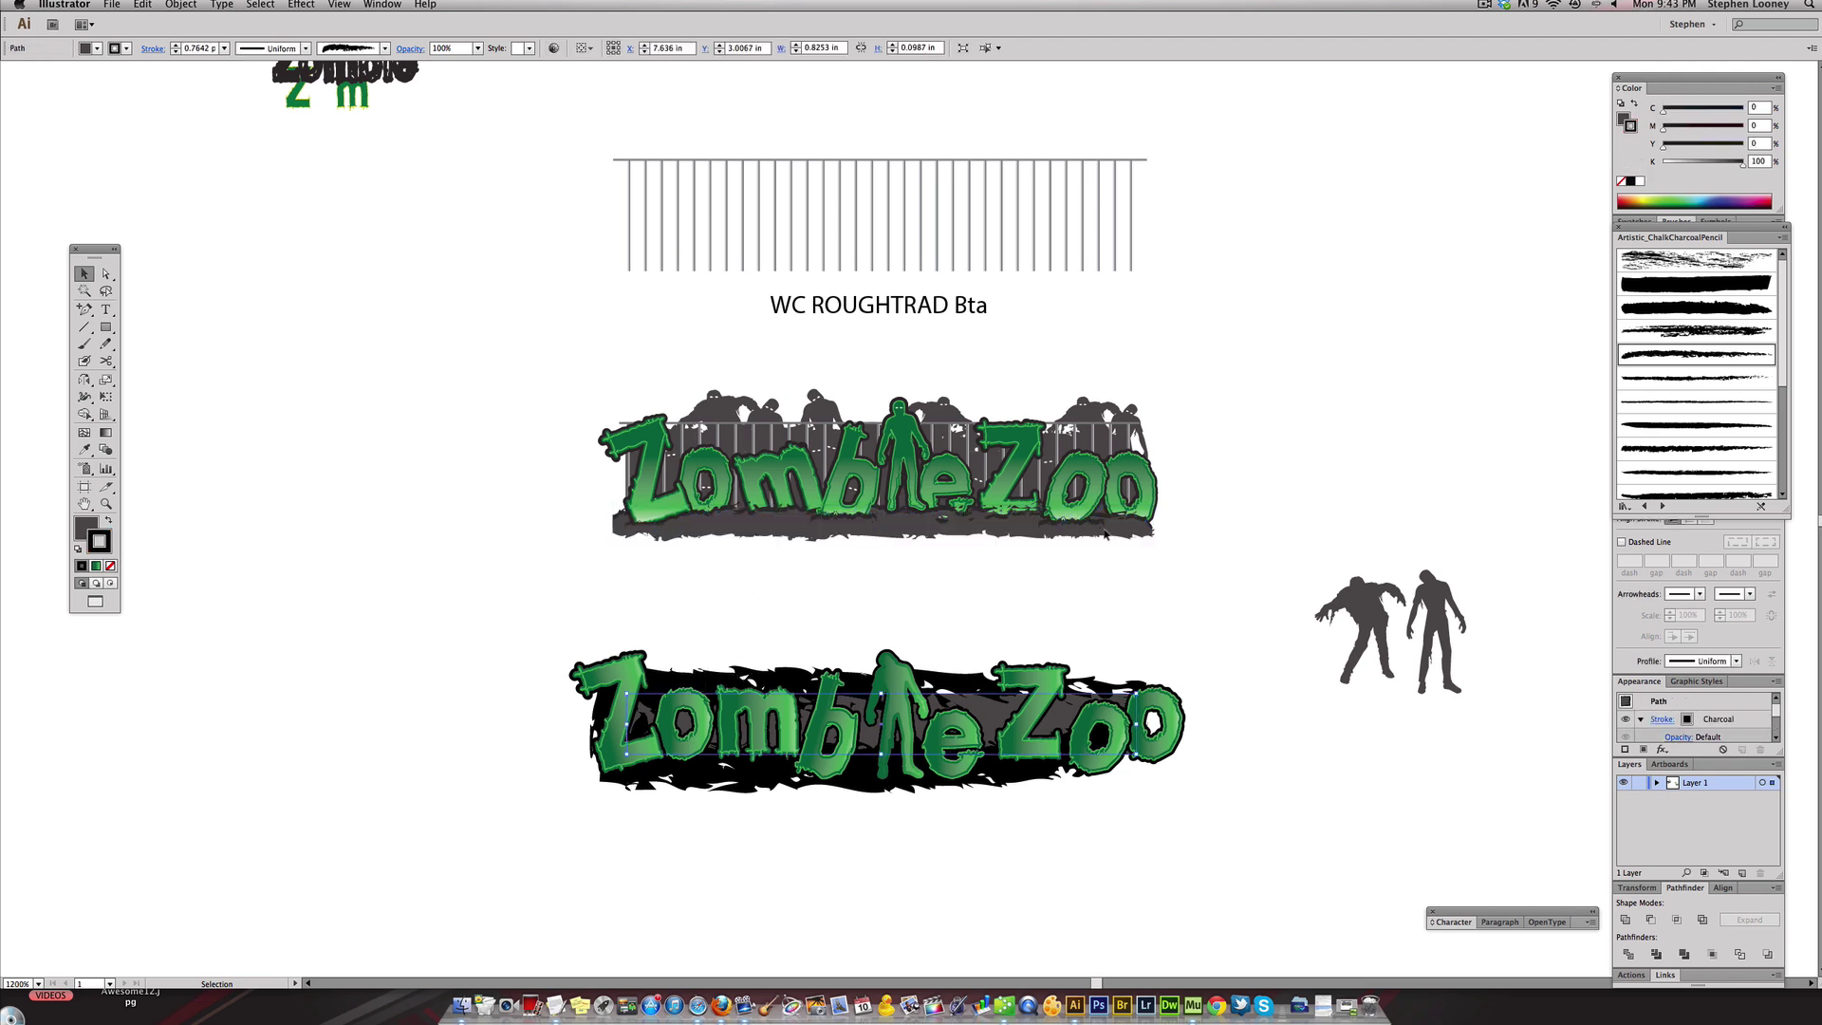
click(1025, 627)
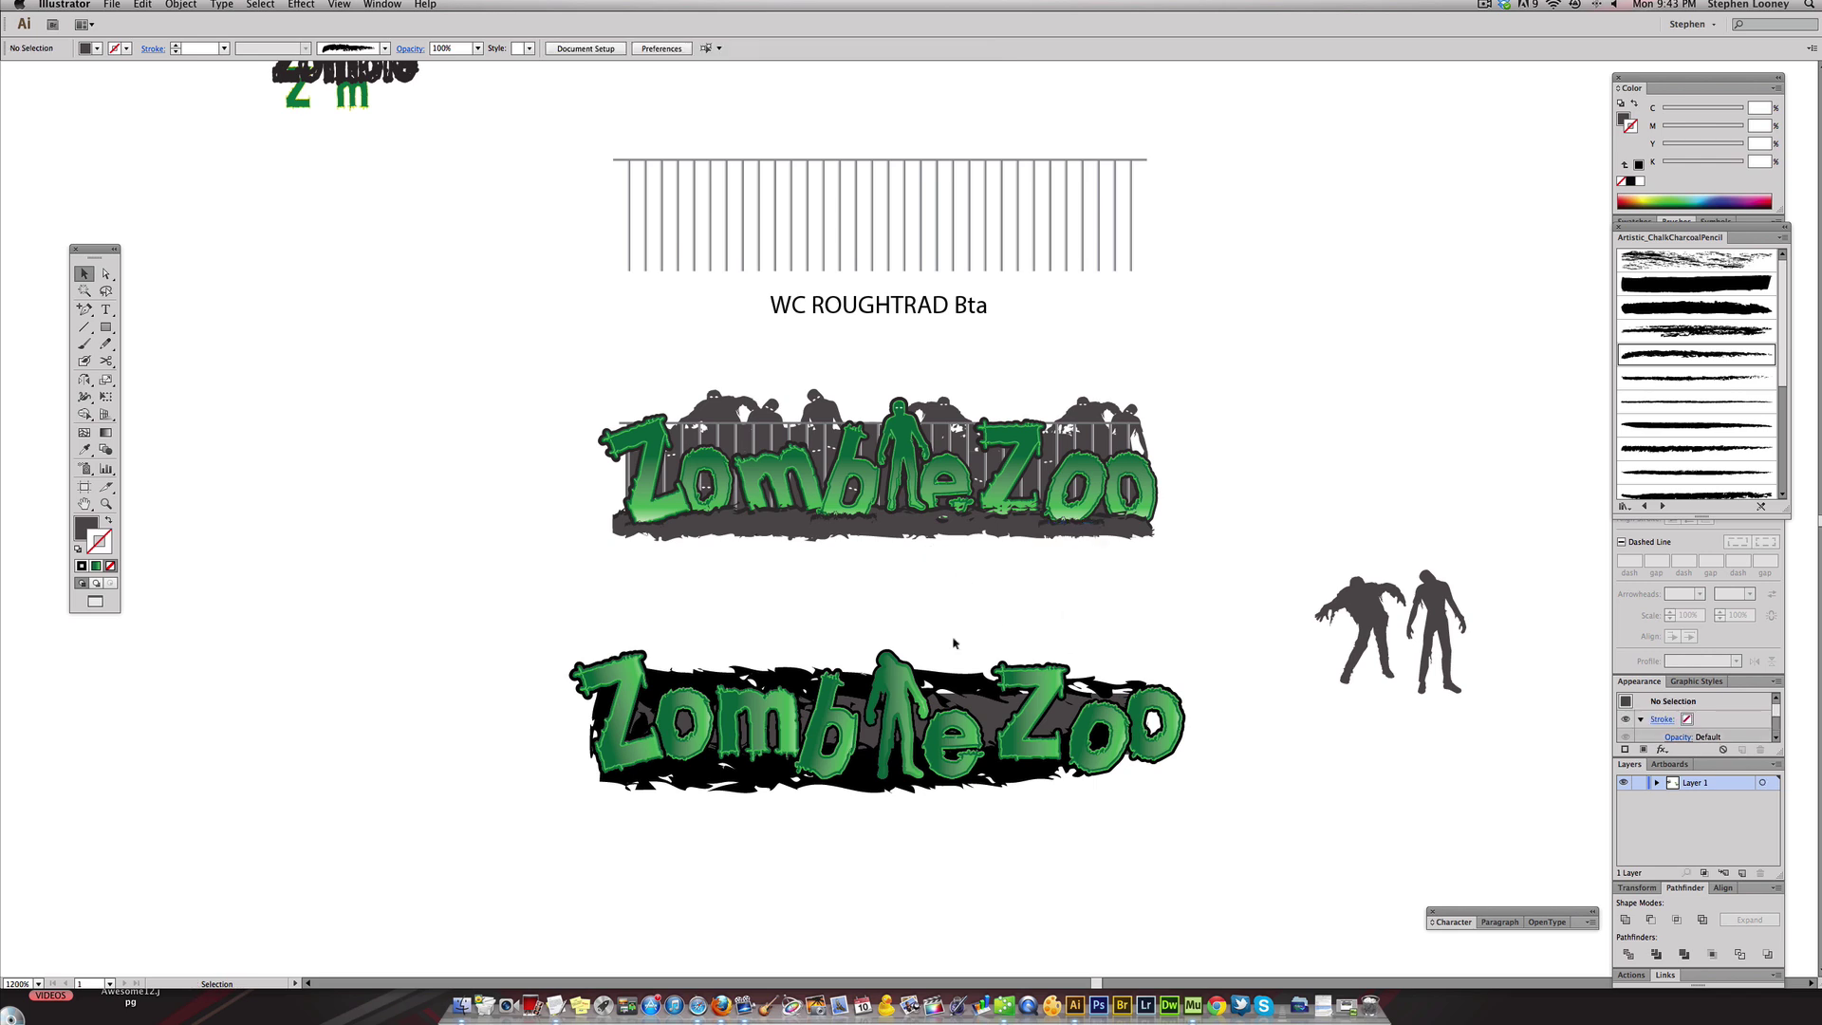
click(792, 673)
drag(750, 529, 735, 590)
key(super+z)
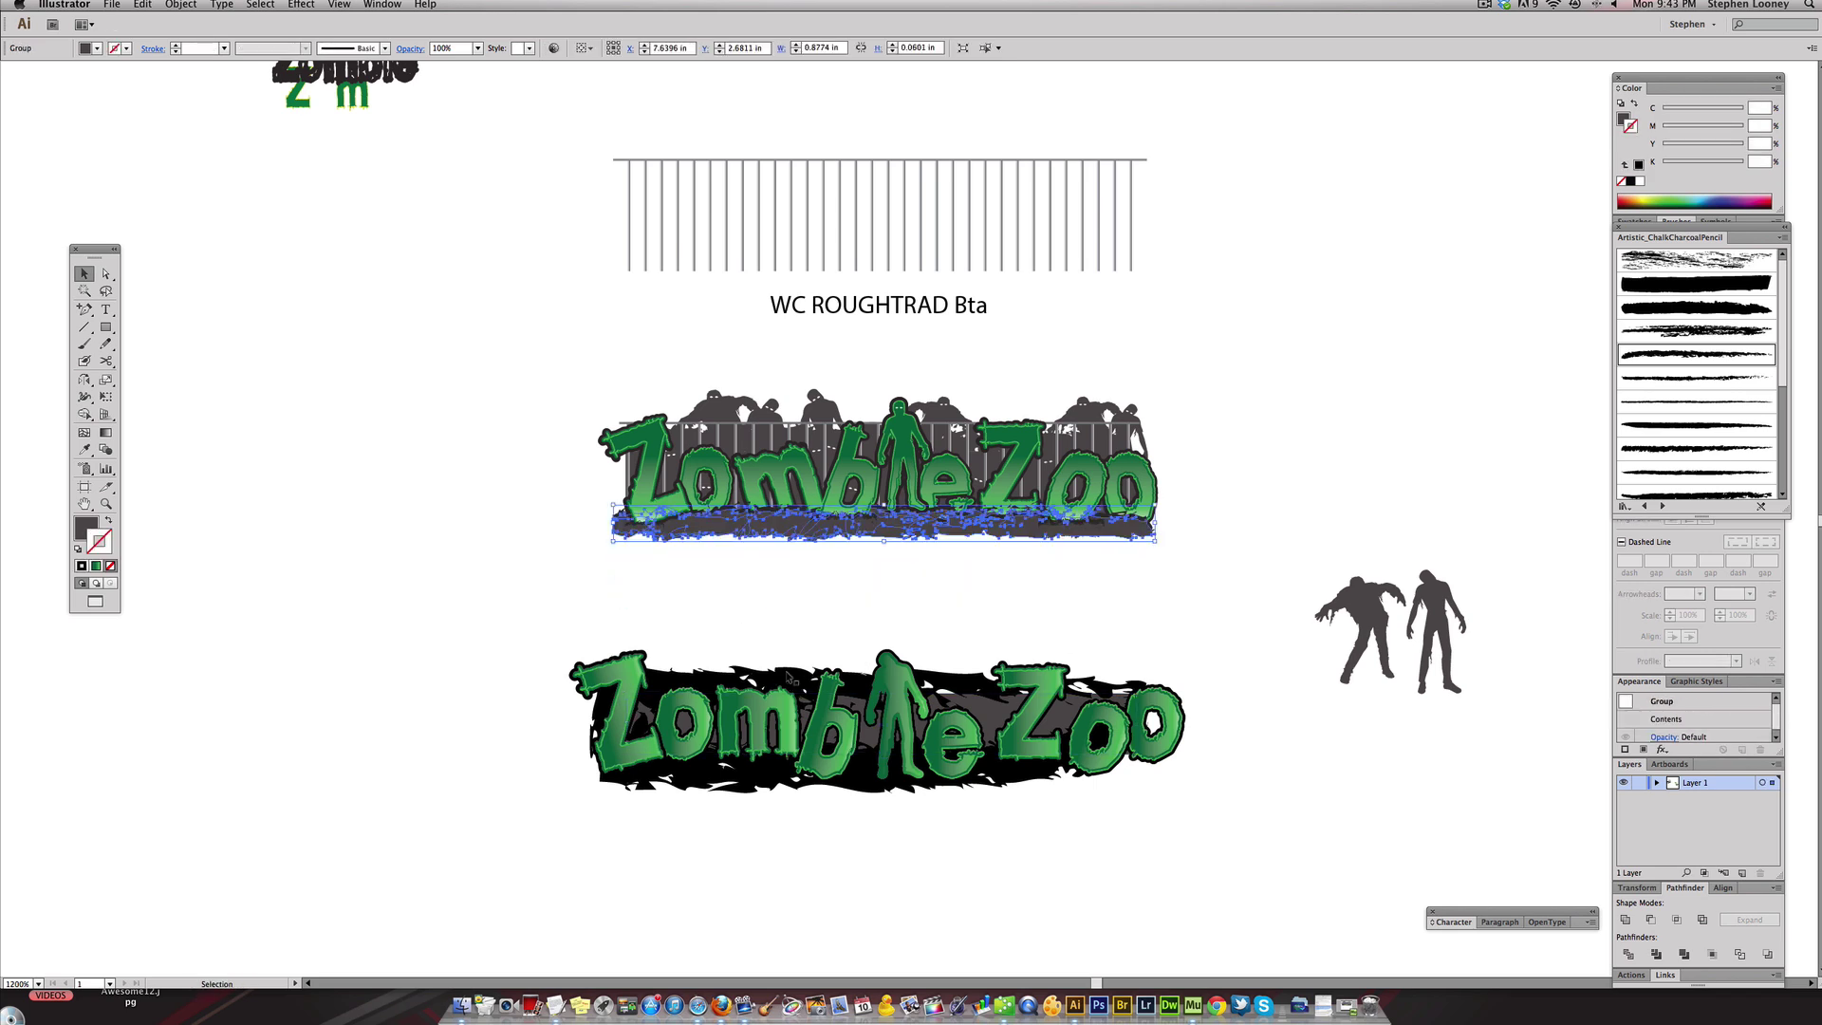
- Move the charcoal-edged rectangle below the new lettering and flatten it into a strip about 0.03 in high
click(787, 675)
drag(793, 679, 785, 832)
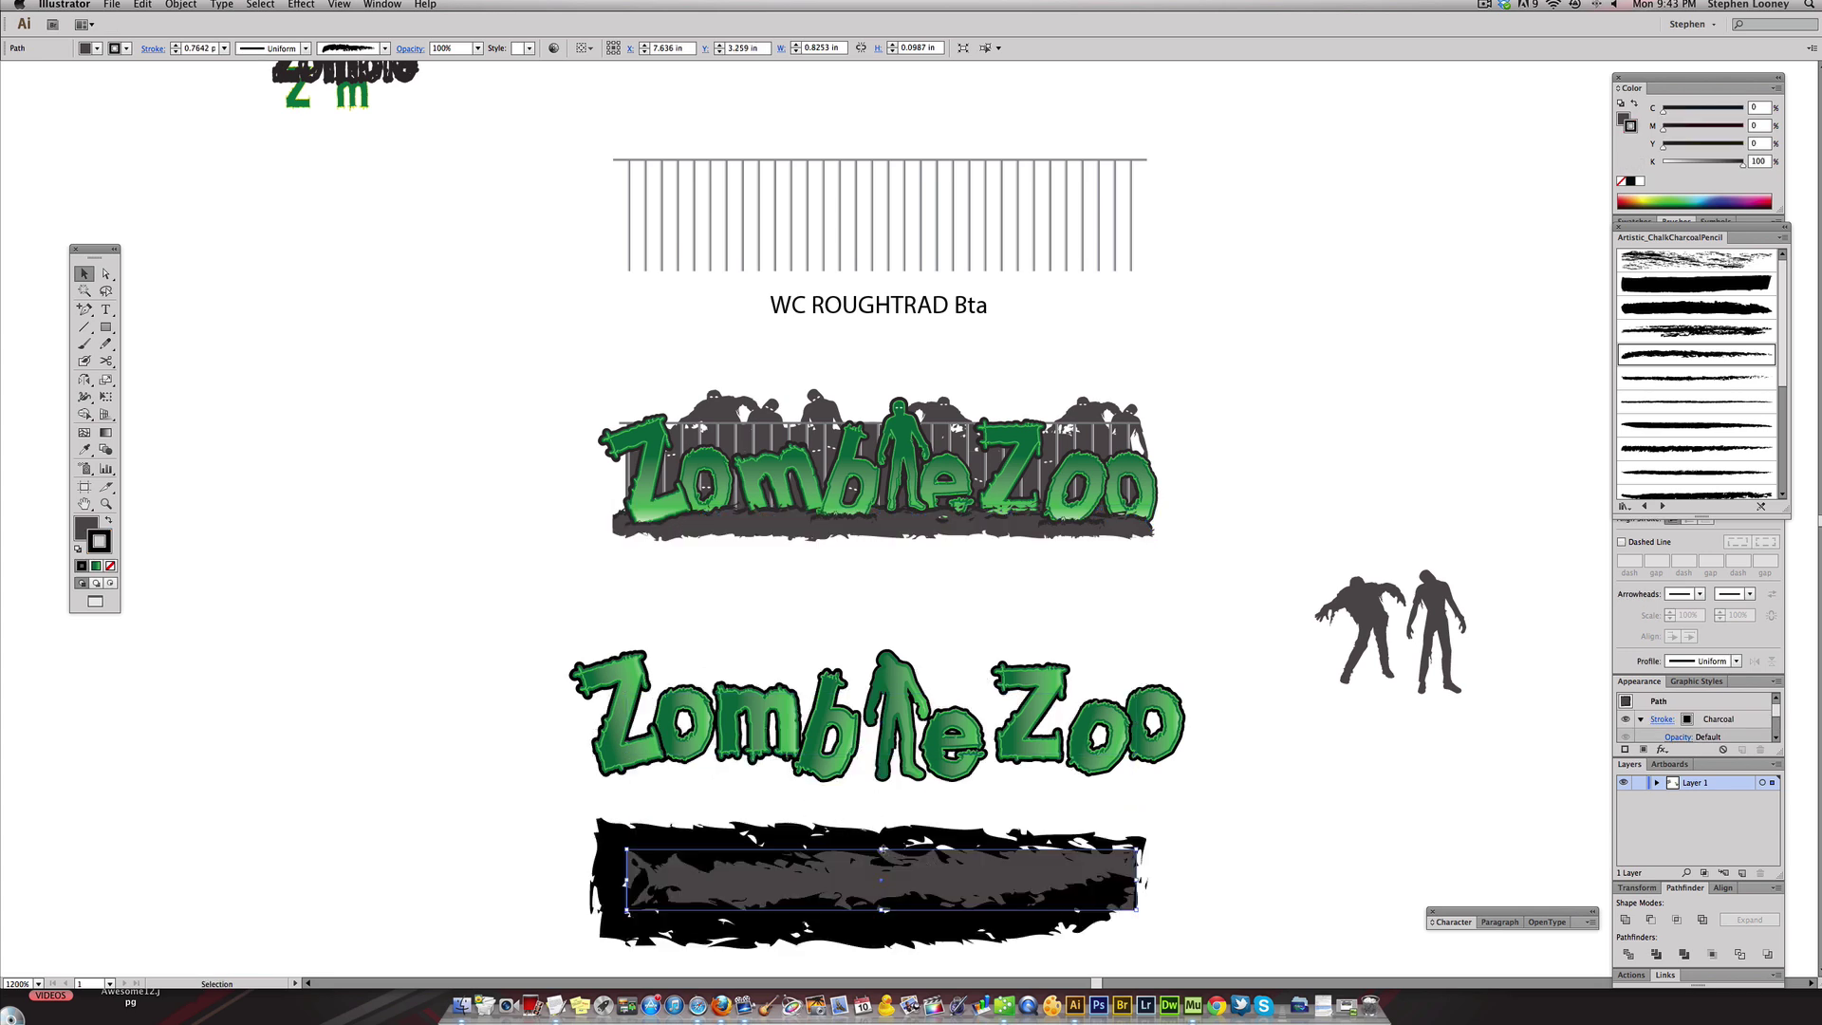
mouse_move(882, 849)
mouse_down()
mouse_move(868, 906)
mouse_move(881, 869)
mouse_up()
click(1253, 848)
- Copy the flattened strip and undo the rectangle's edits back to the plain dark gray shape behind the lettering
key(super+z)
key(super+z)
key(super+z)
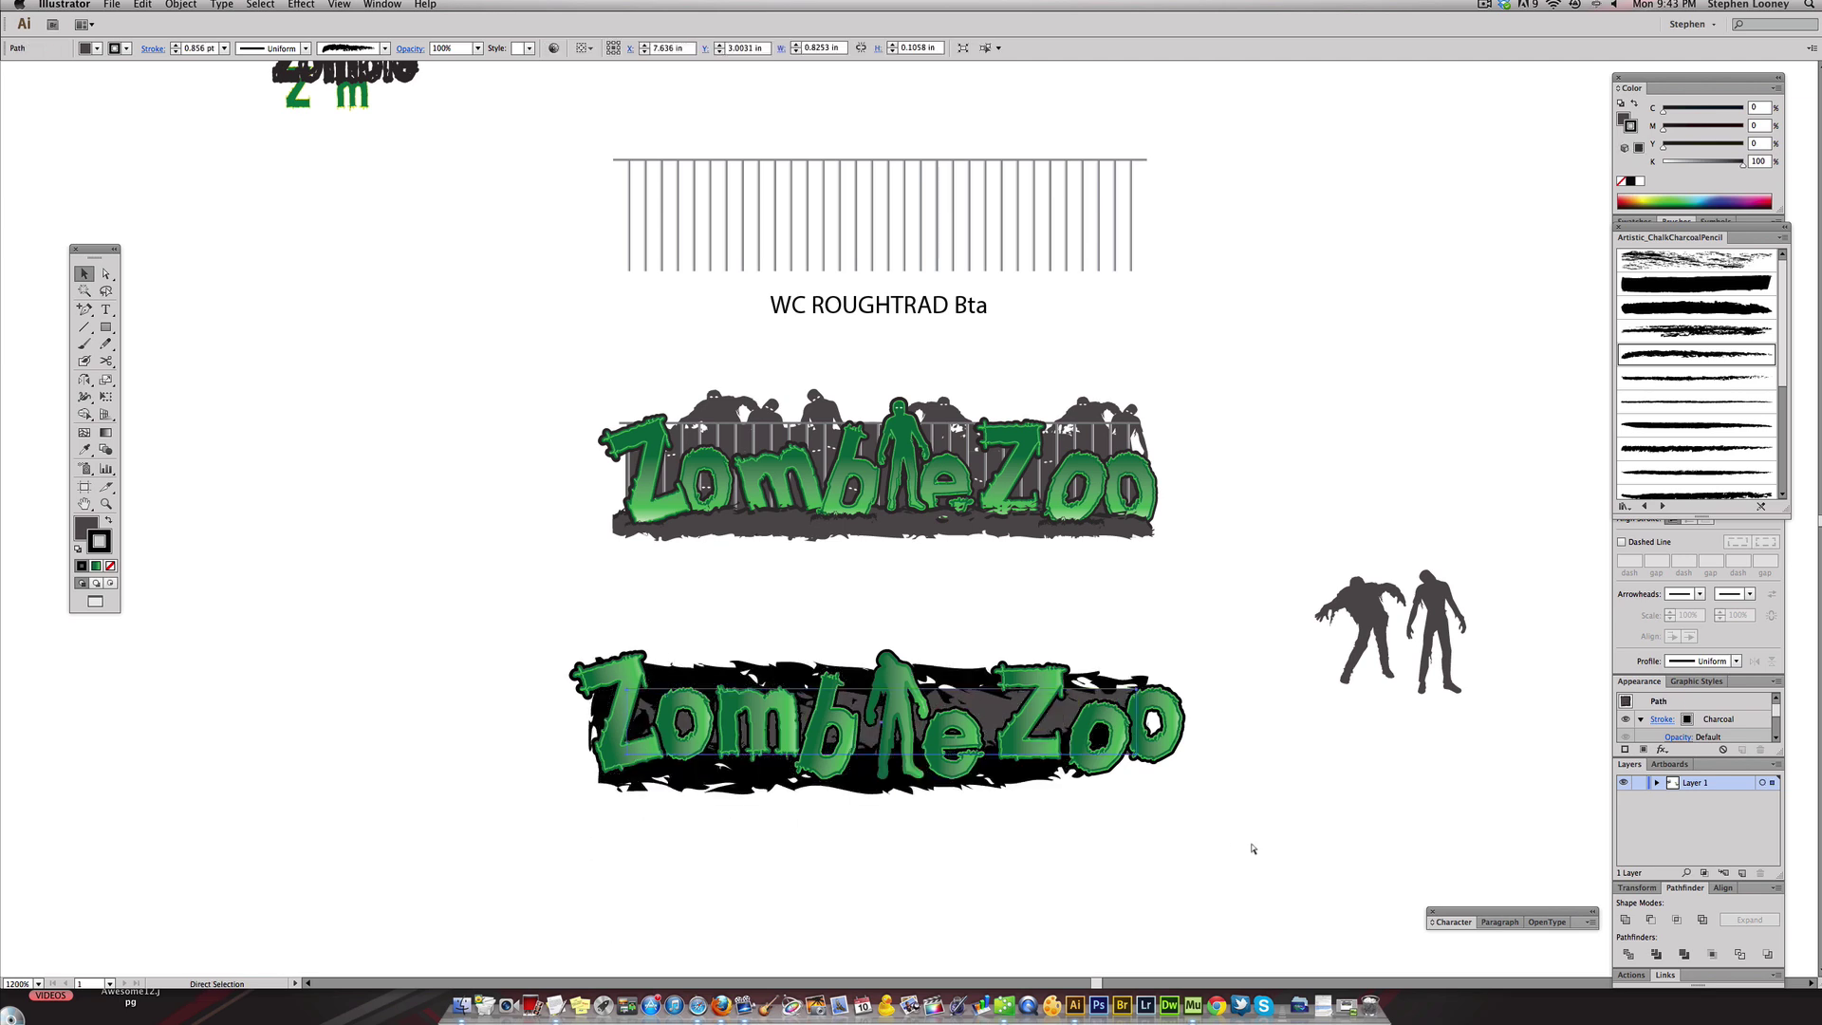
key(super+z)
key(super+z)
key(super+z)
key(super+z)
key(super+z)
click(1252, 848)
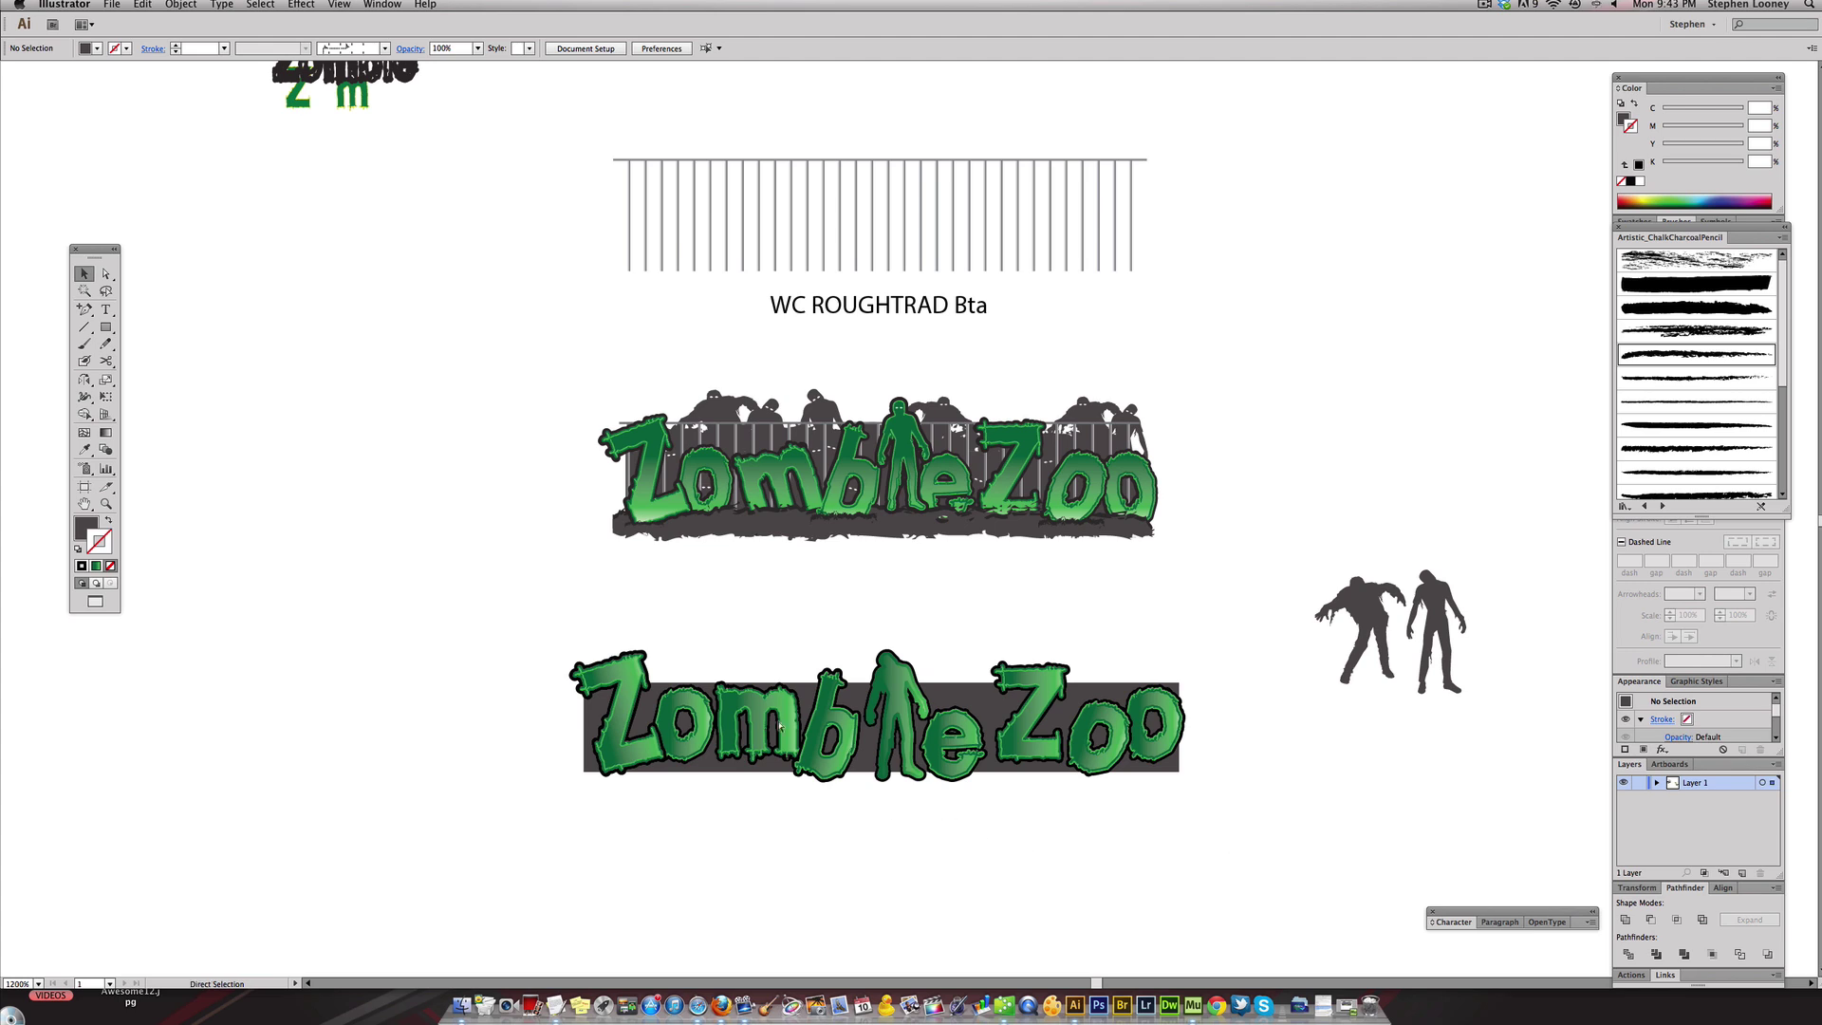
- Paste the charcoal-edged strip along the lower edge of the gray rectangle and widen it to about 0.93 in
key(super+shift+z)
mouse_move(774, 514)
mouse_down()
mouse_move(769, 678)
mouse_move(711, 804)
mouse_move(720, 767)
mouse_up()
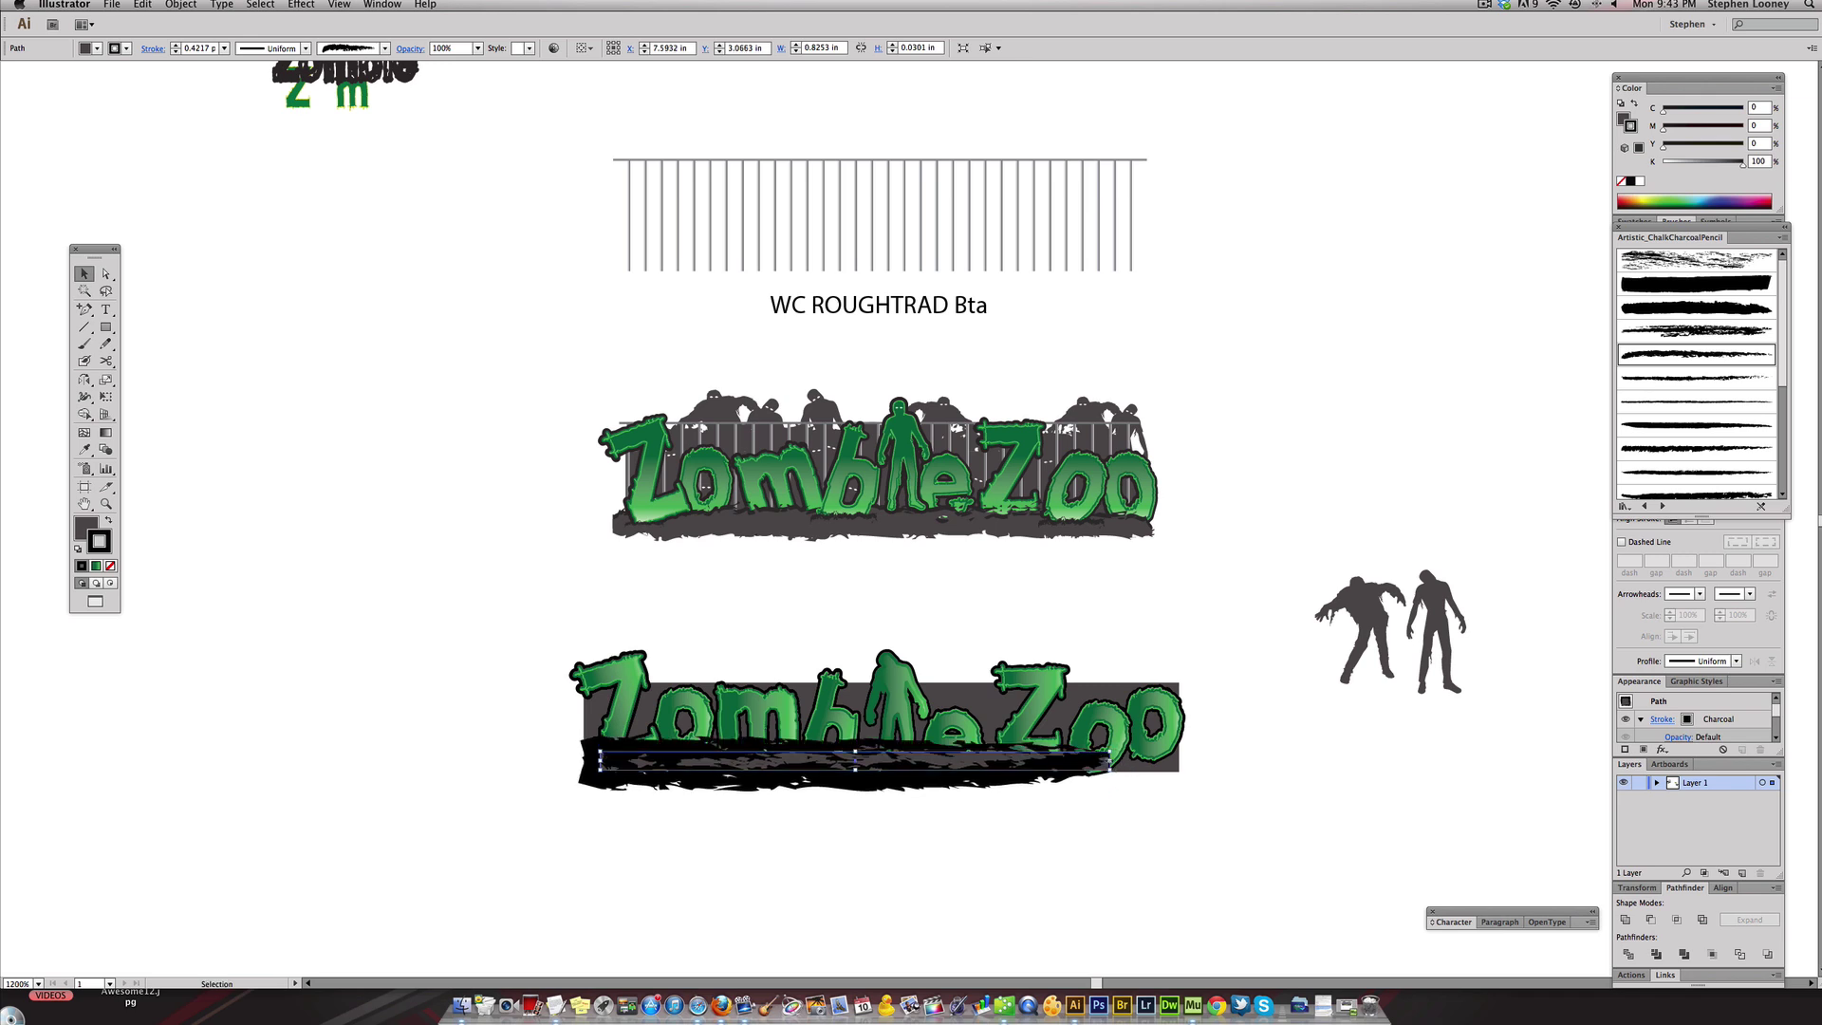
drag(1163, 765, 1165, 765)
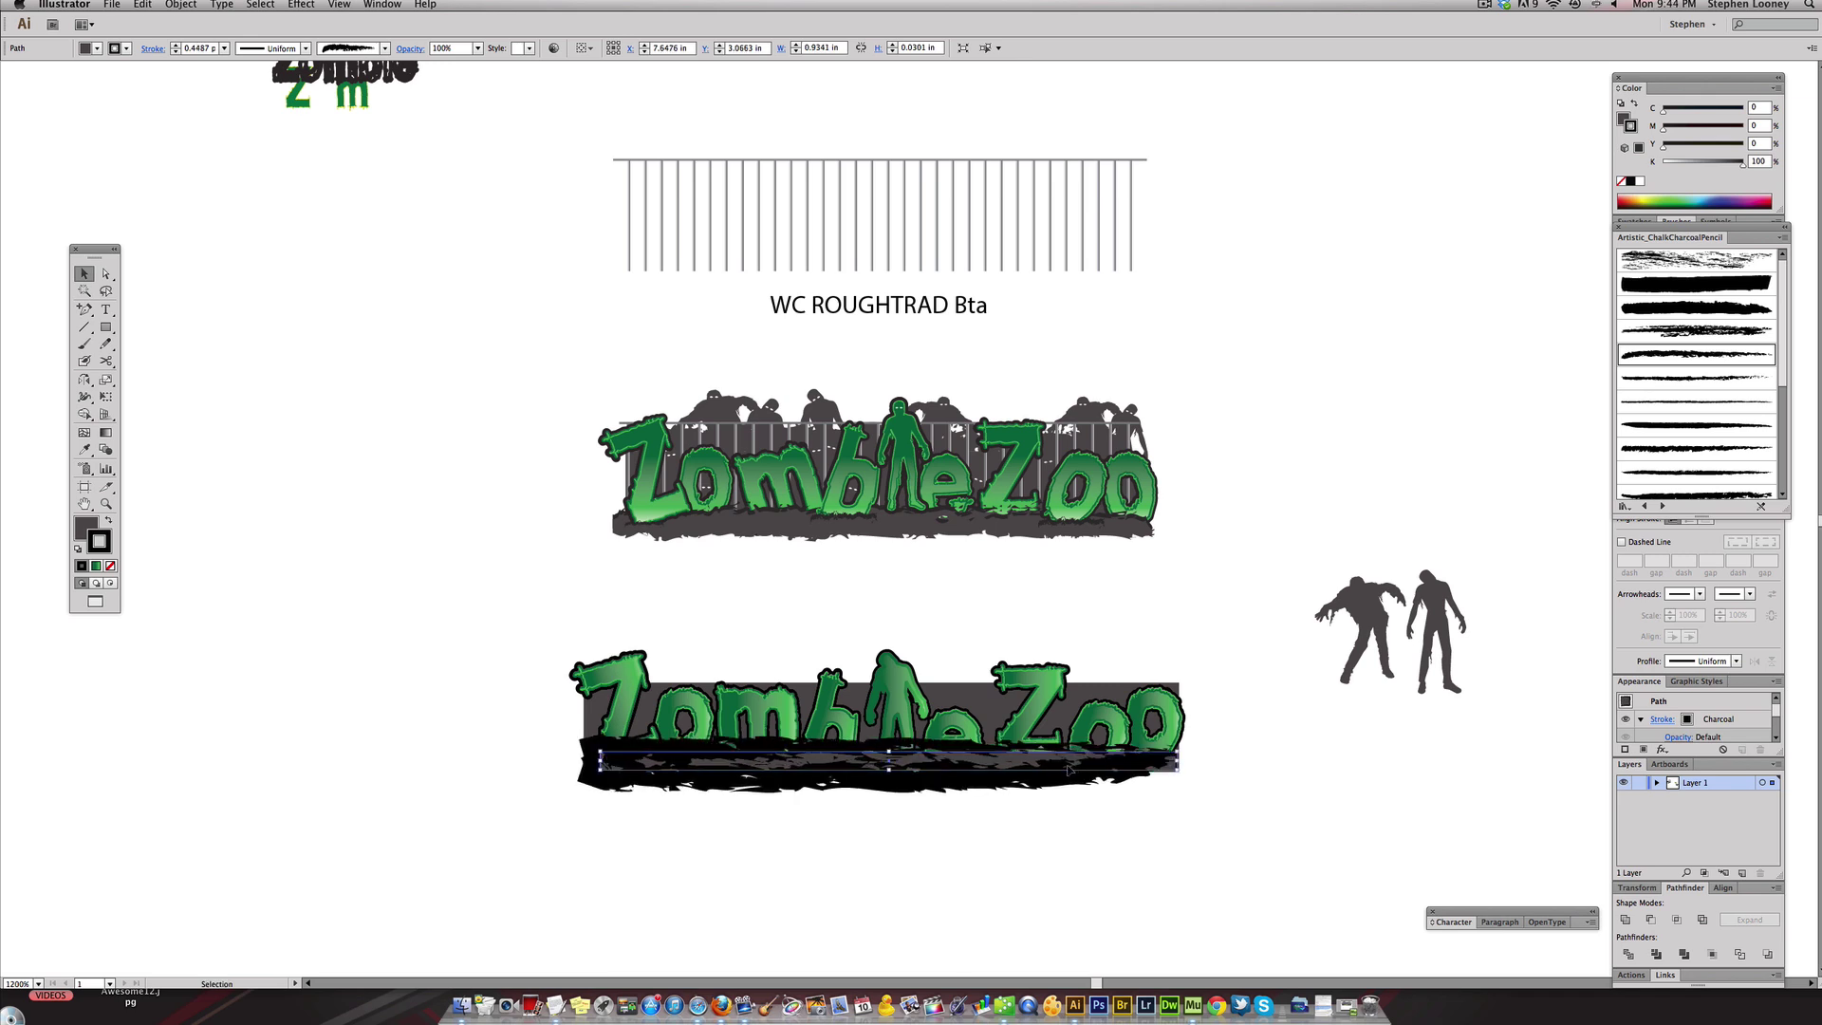
- Save the strip's dark gray fill as a new swatch and apply it to the strip's stroke
click(90, 530)
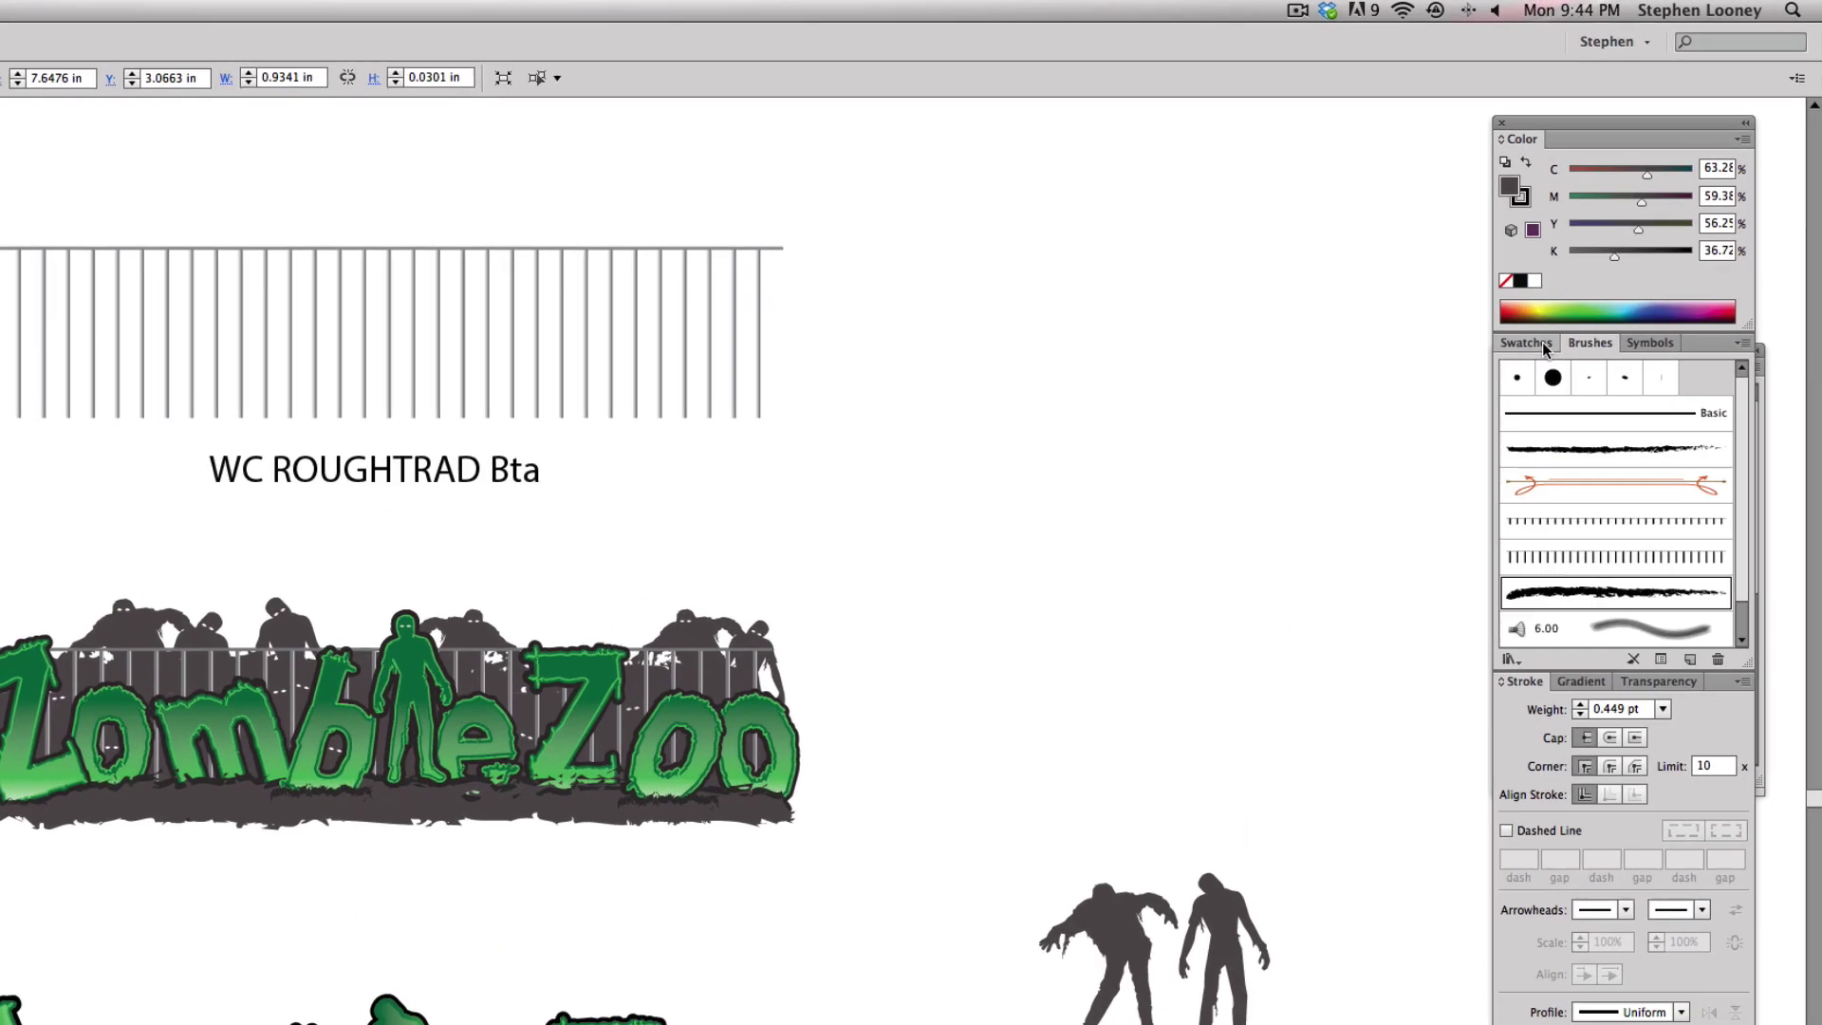
click(1634, 221)
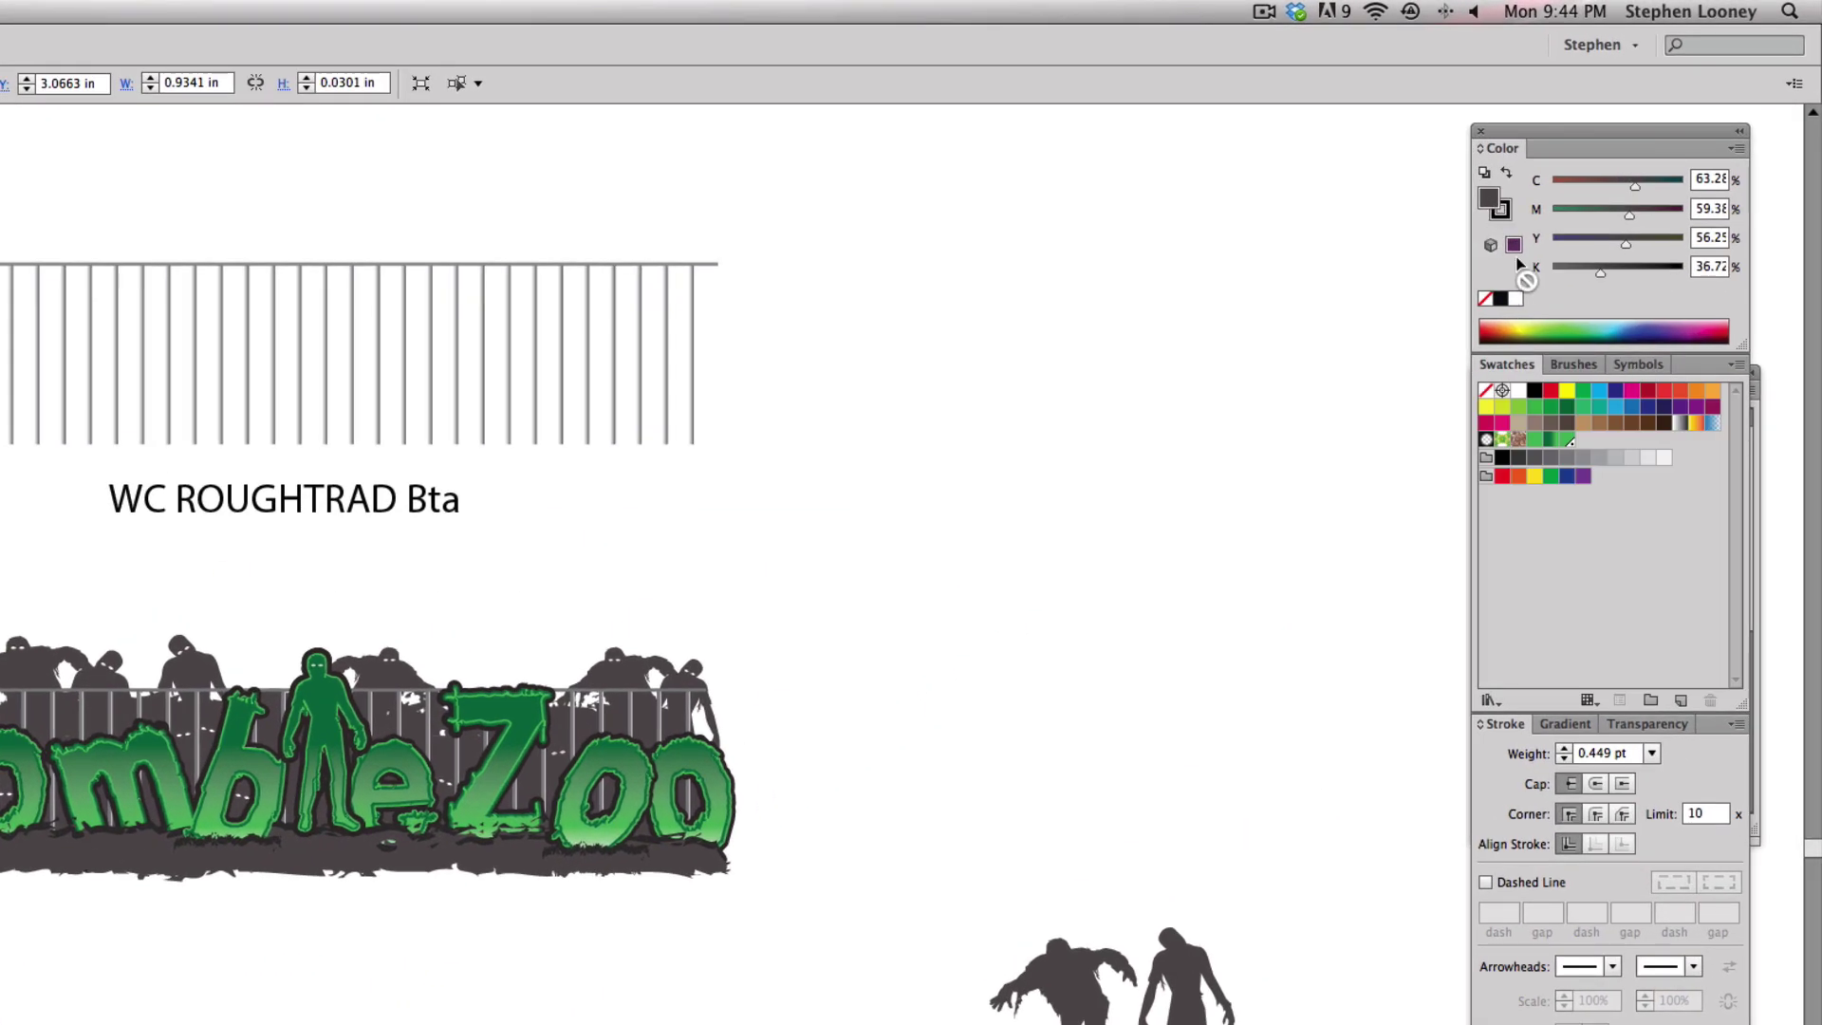
drag(1622, 120, 1681, 270)
drag(1583, 442, 1584, 441)
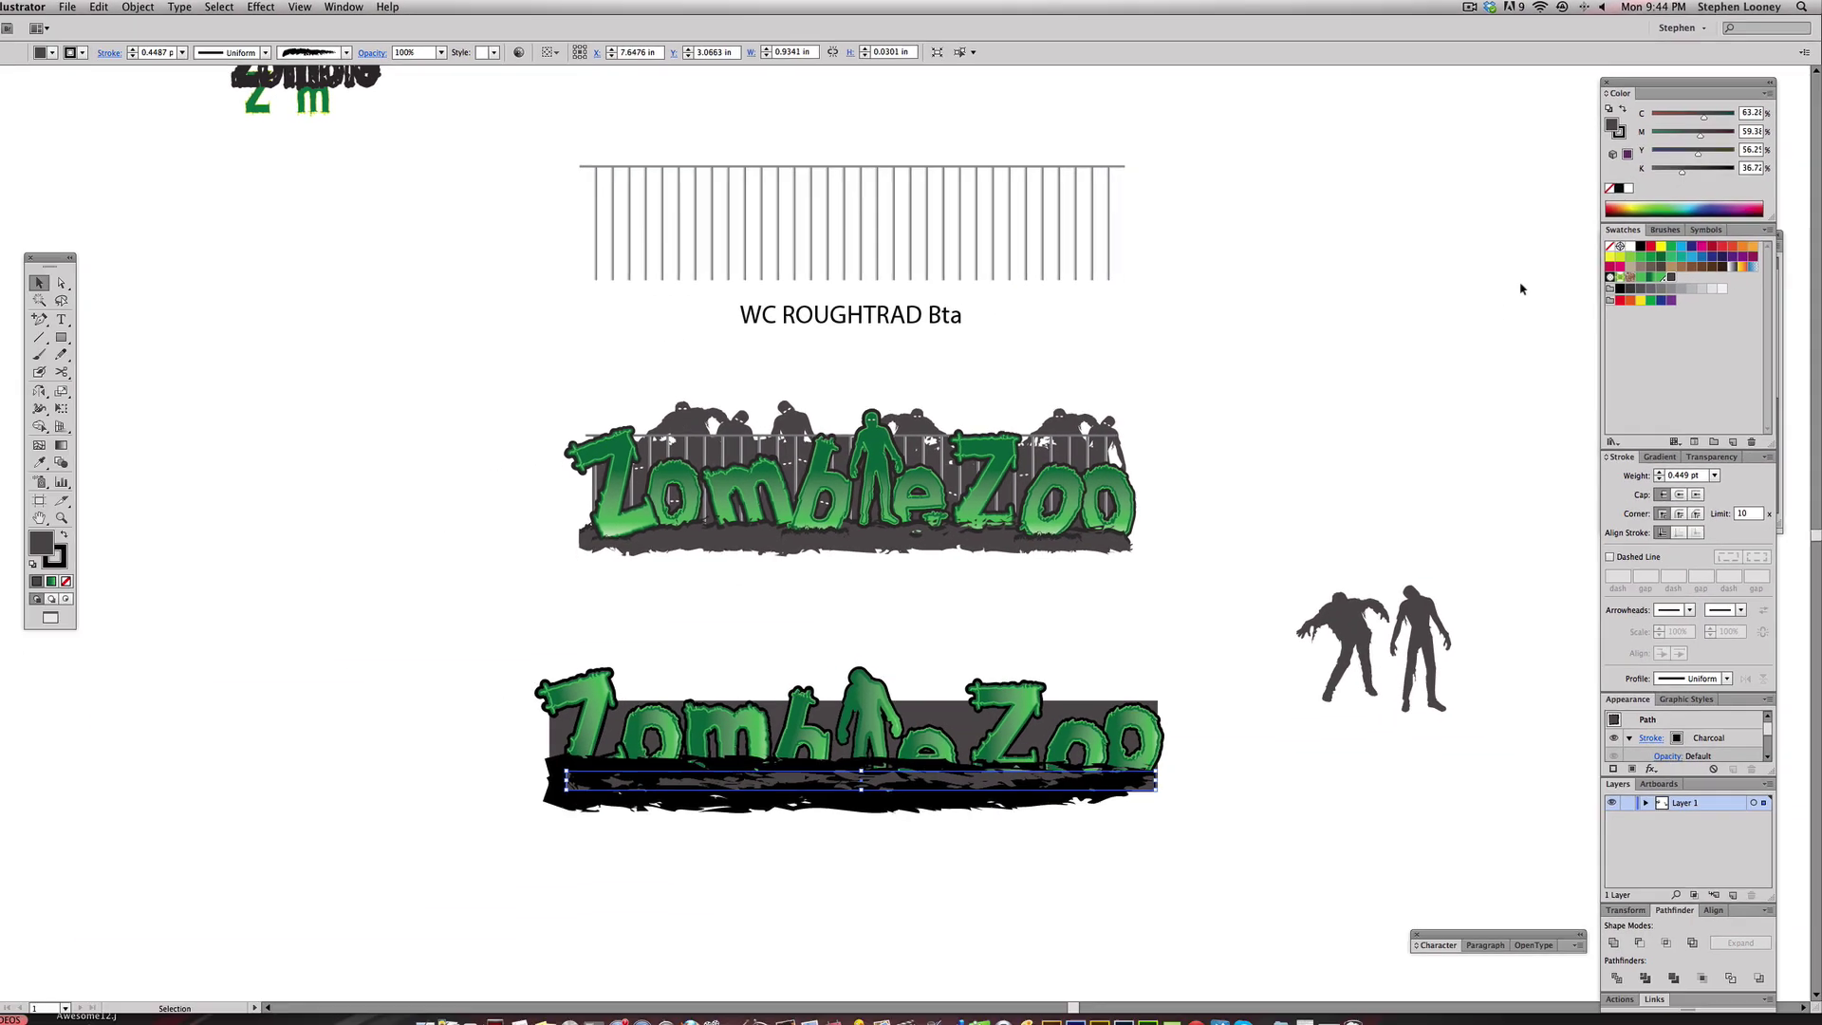
click(1675, 270)
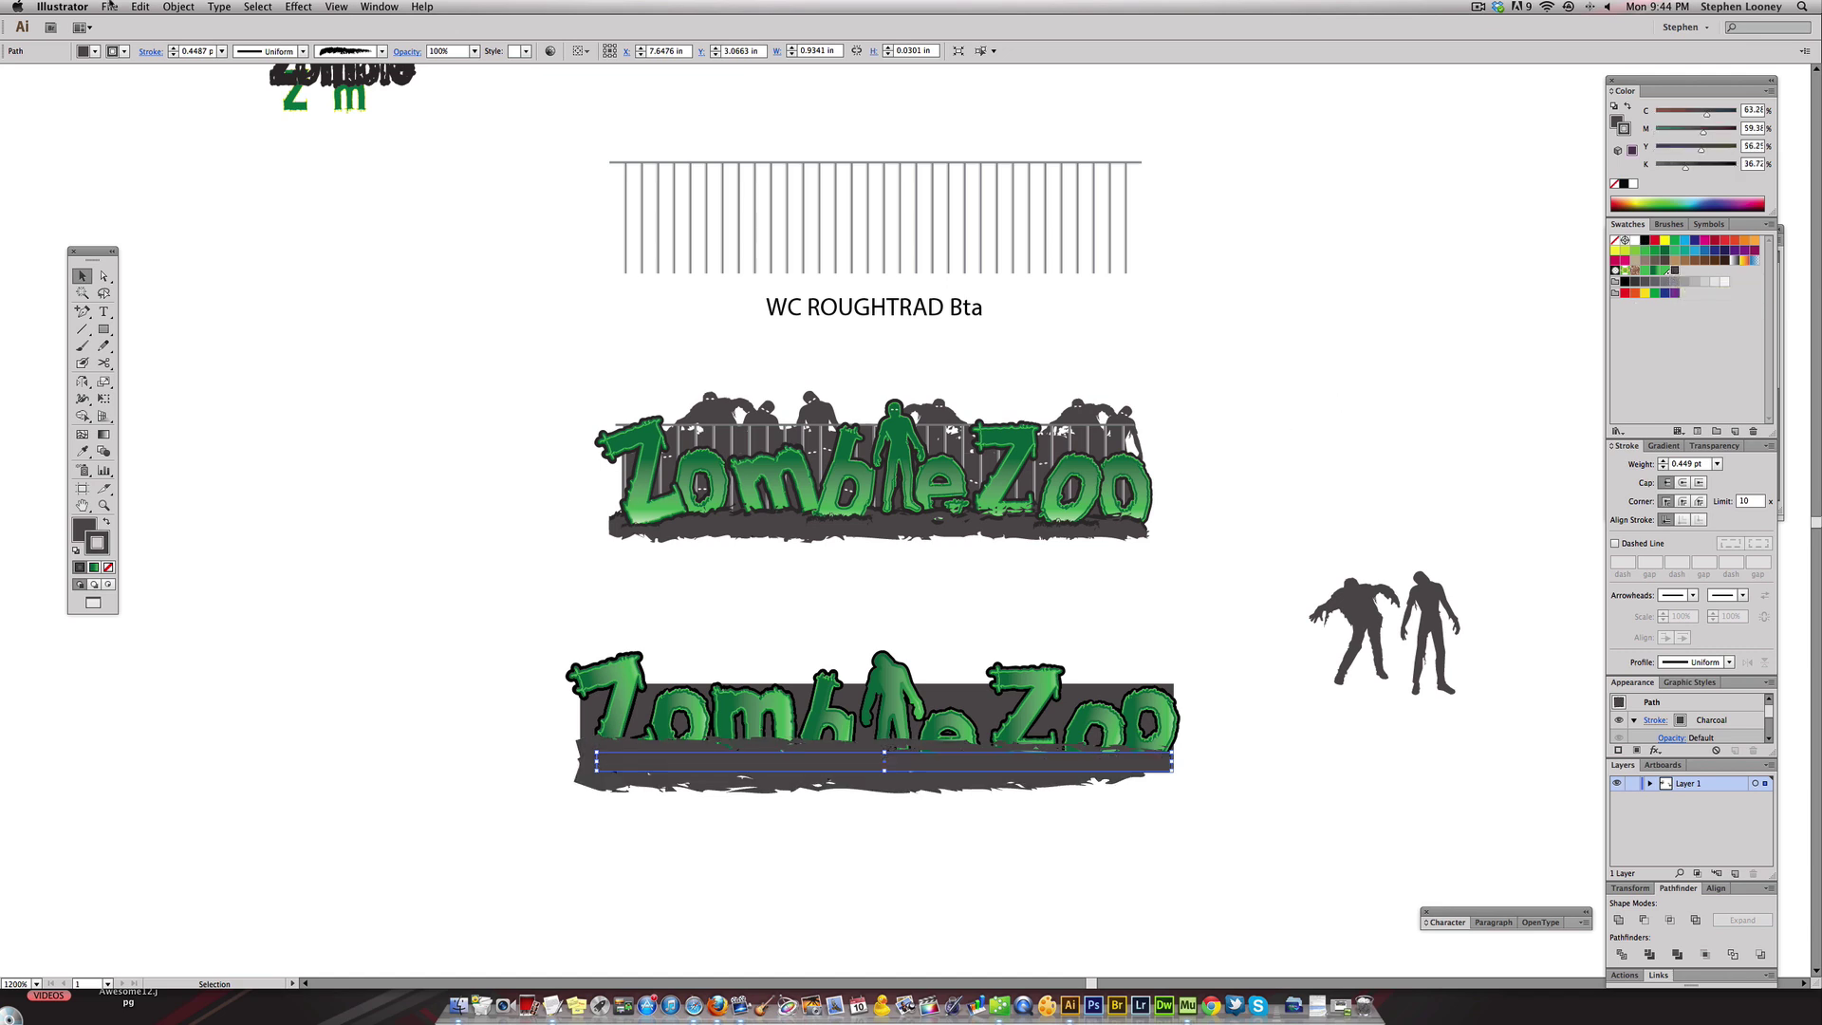
- Send the dark gray charcoal-edged strip to the back behind the lettering
click(179, 6)
mouse_move(190, 37)
click(348, 64)
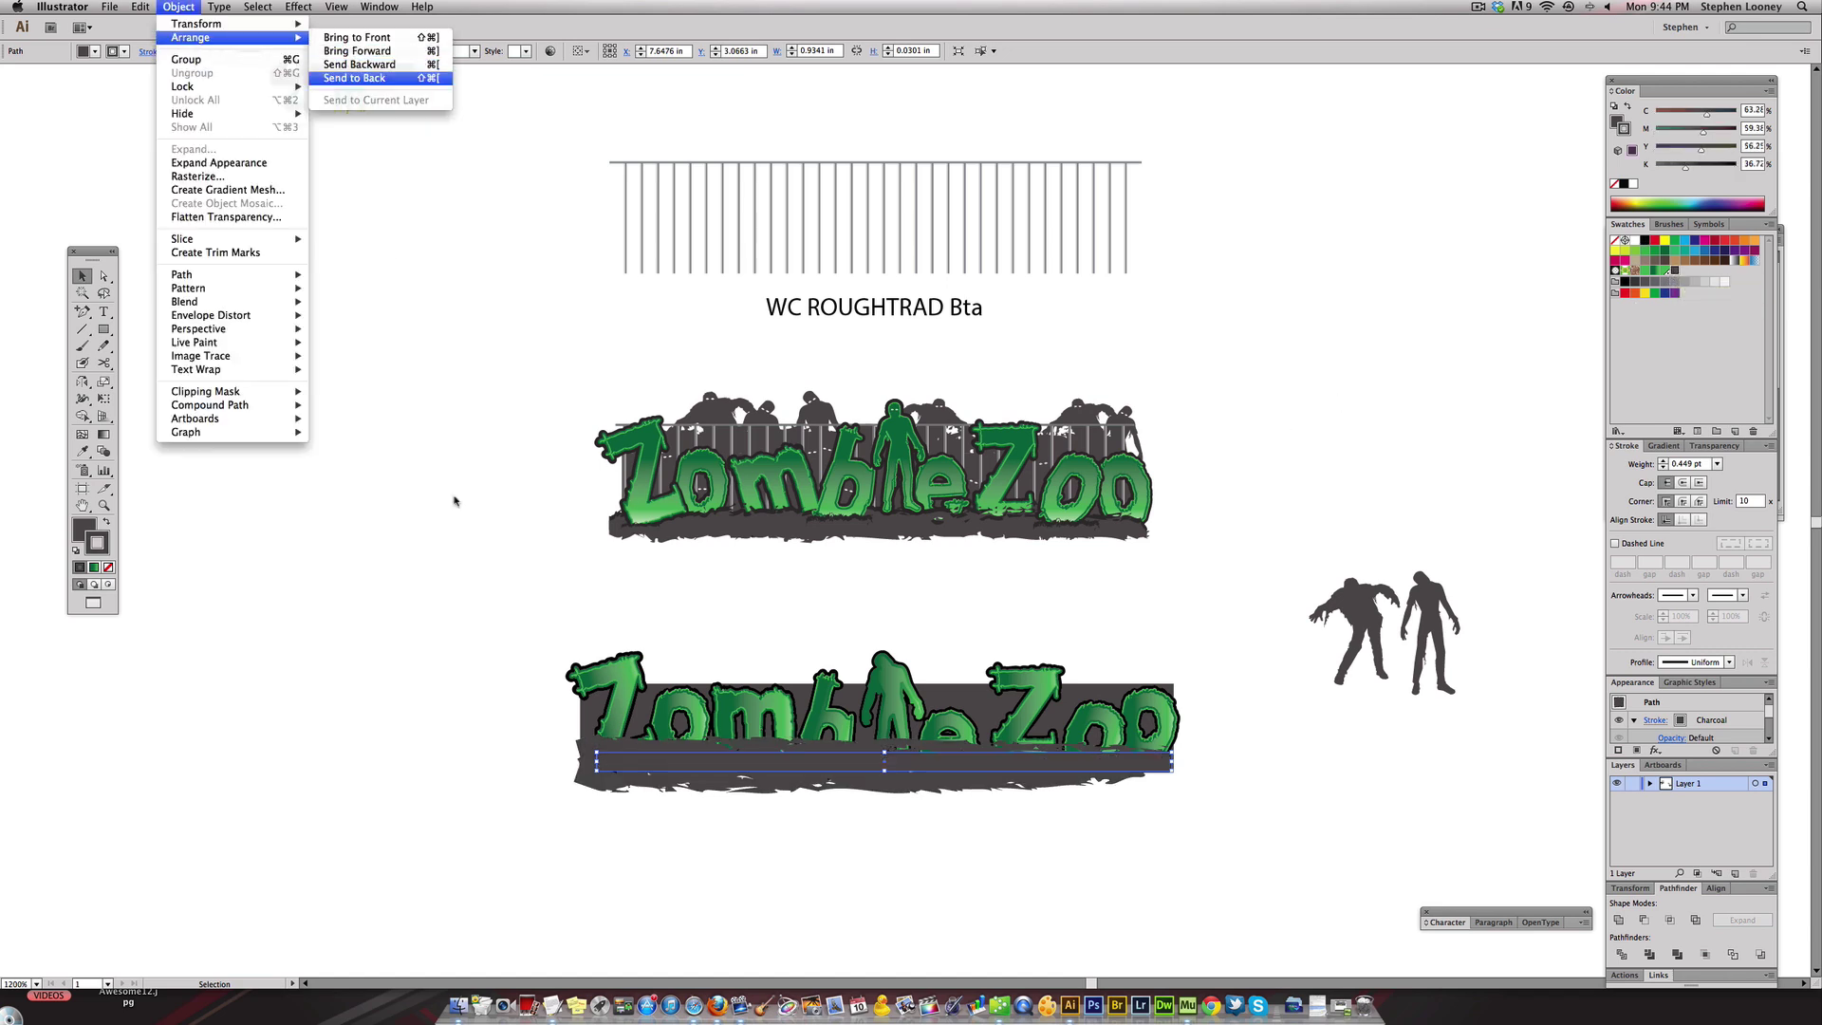
click(475, 639)
- Expand the appearance of the rough-edged strip and place a copy of it along the background's upper edge
click(744, 789)
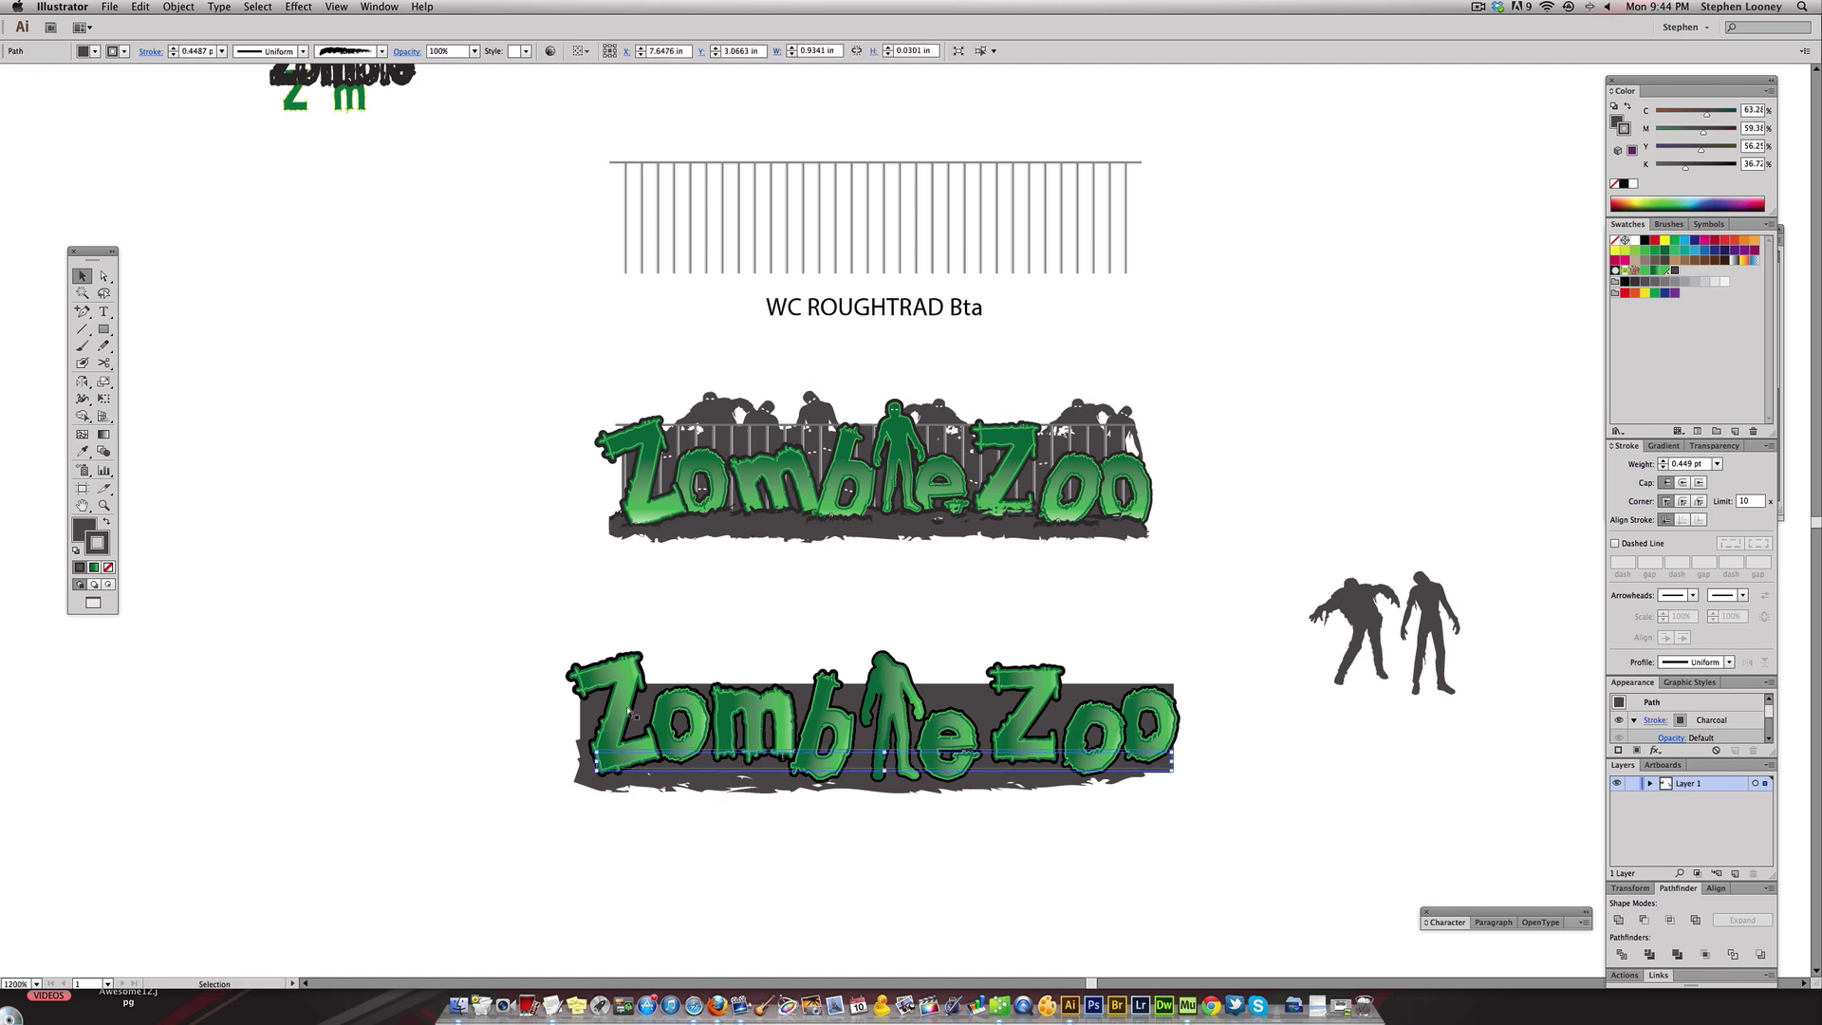
click(178, 7)
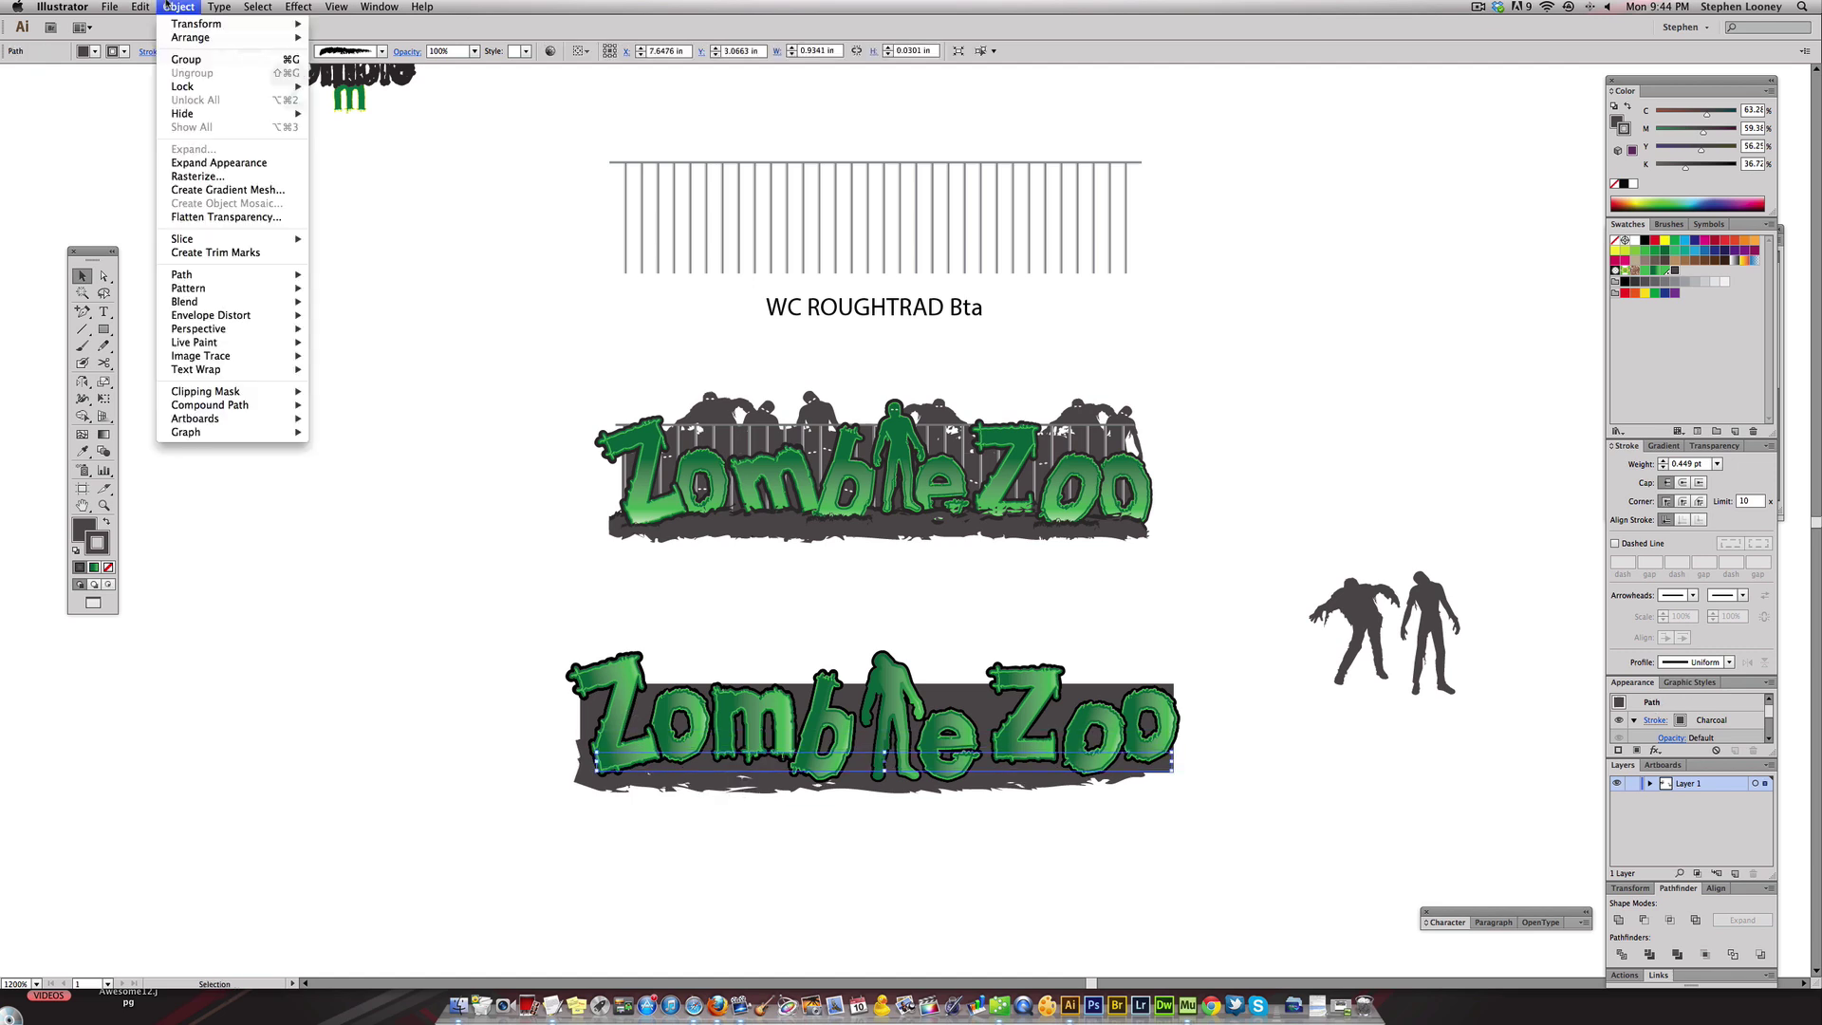
click(218, 162)
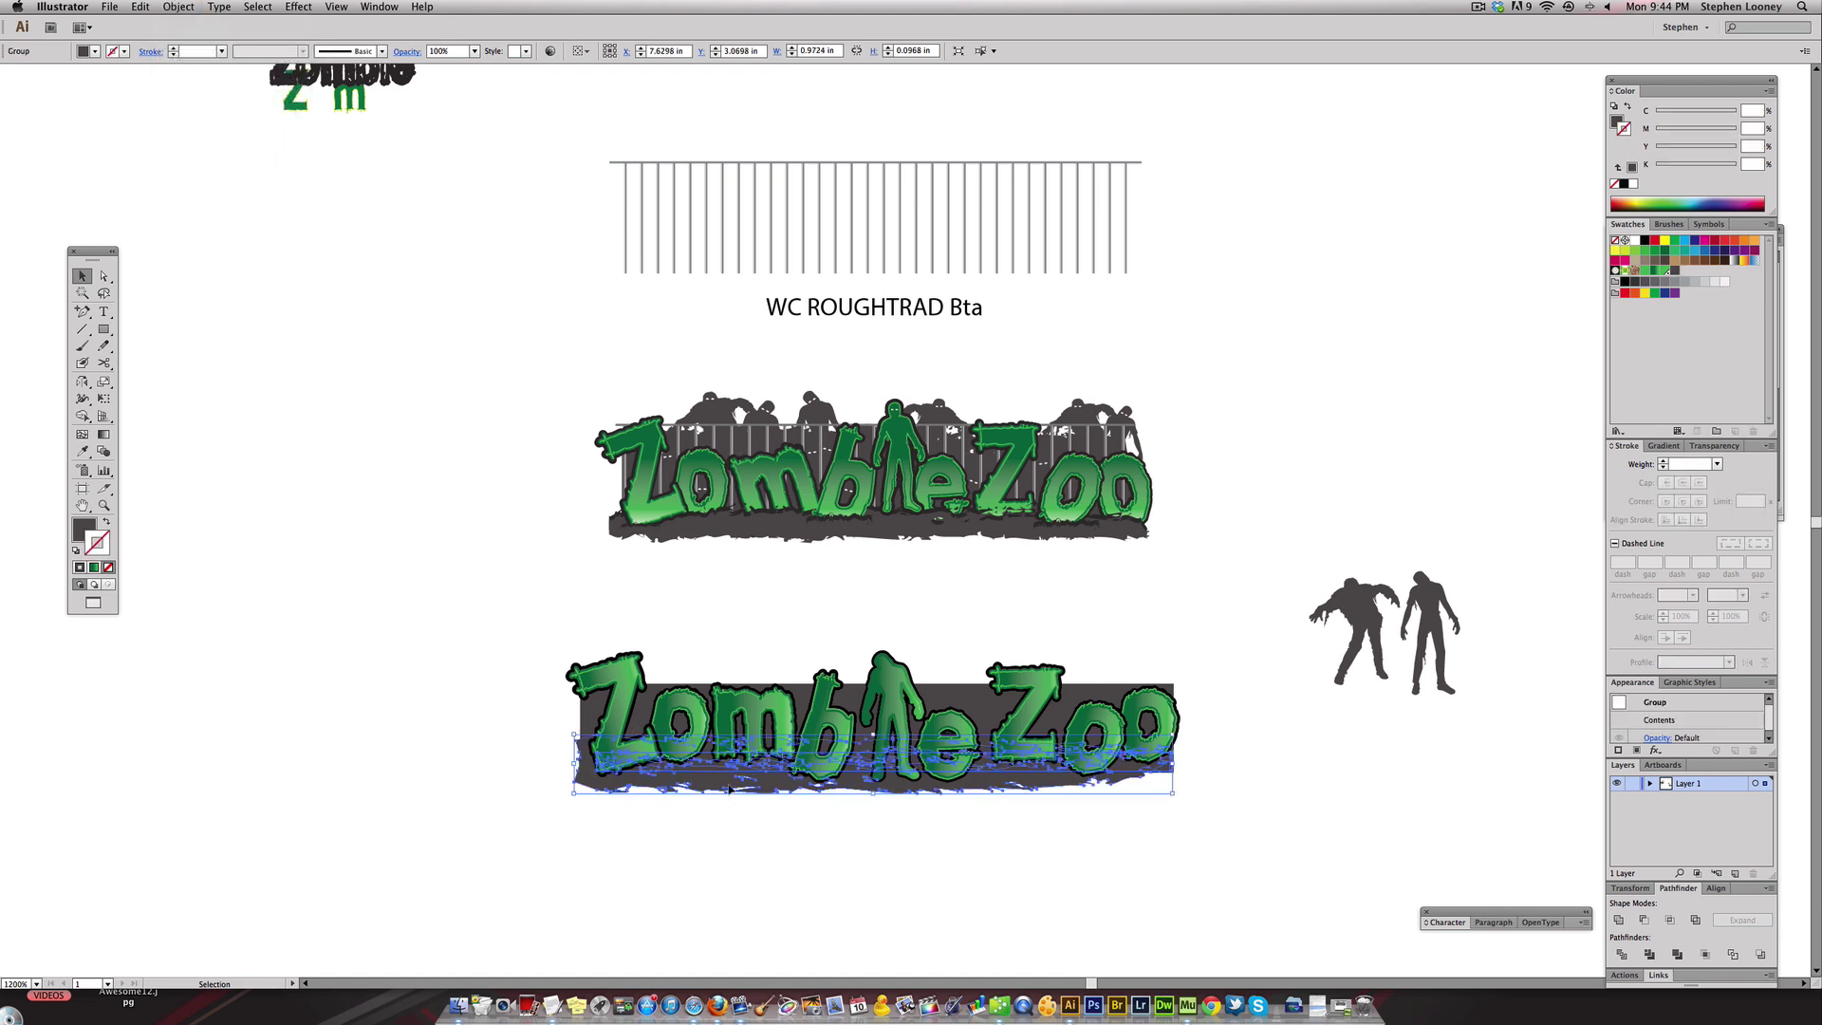
click(737, 869)
drag(749, 776, 751, 707)
click(759, 641)
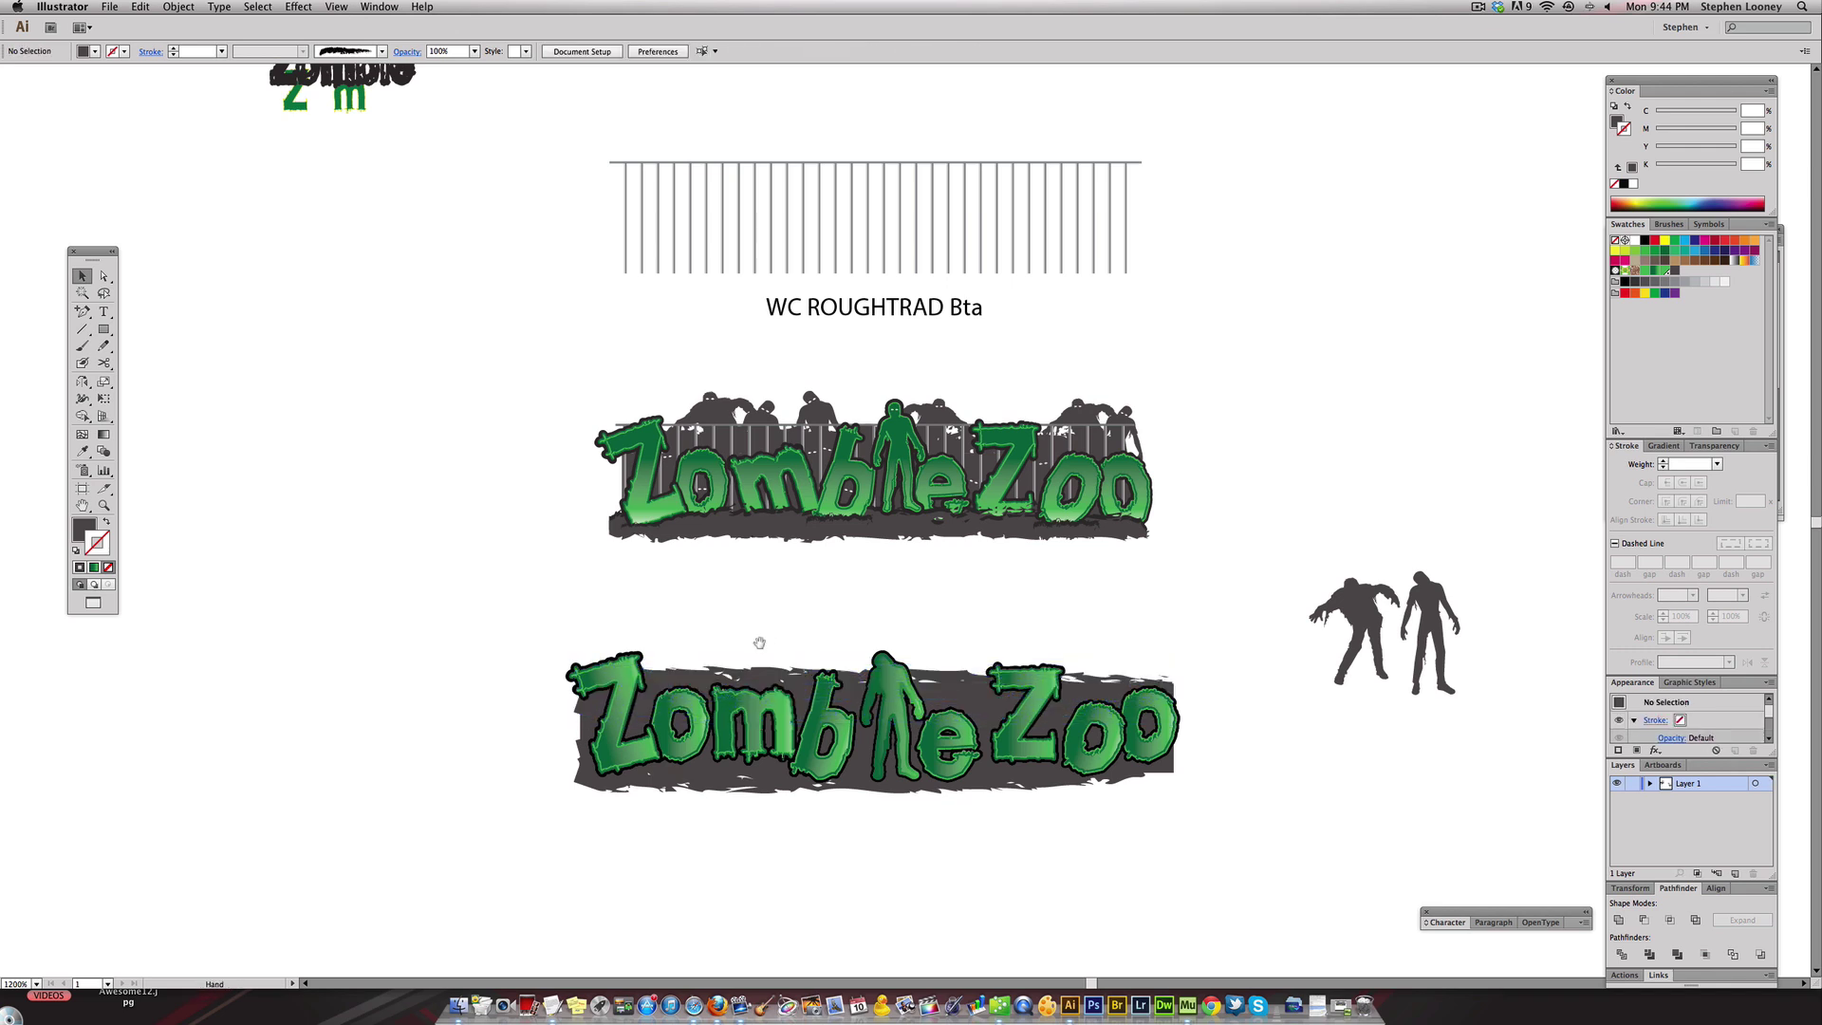
- Size the fence against the finished logo by shortening it slightly, and move it onto the new logo's dark gray background
scroll(750, 636, right, 2)
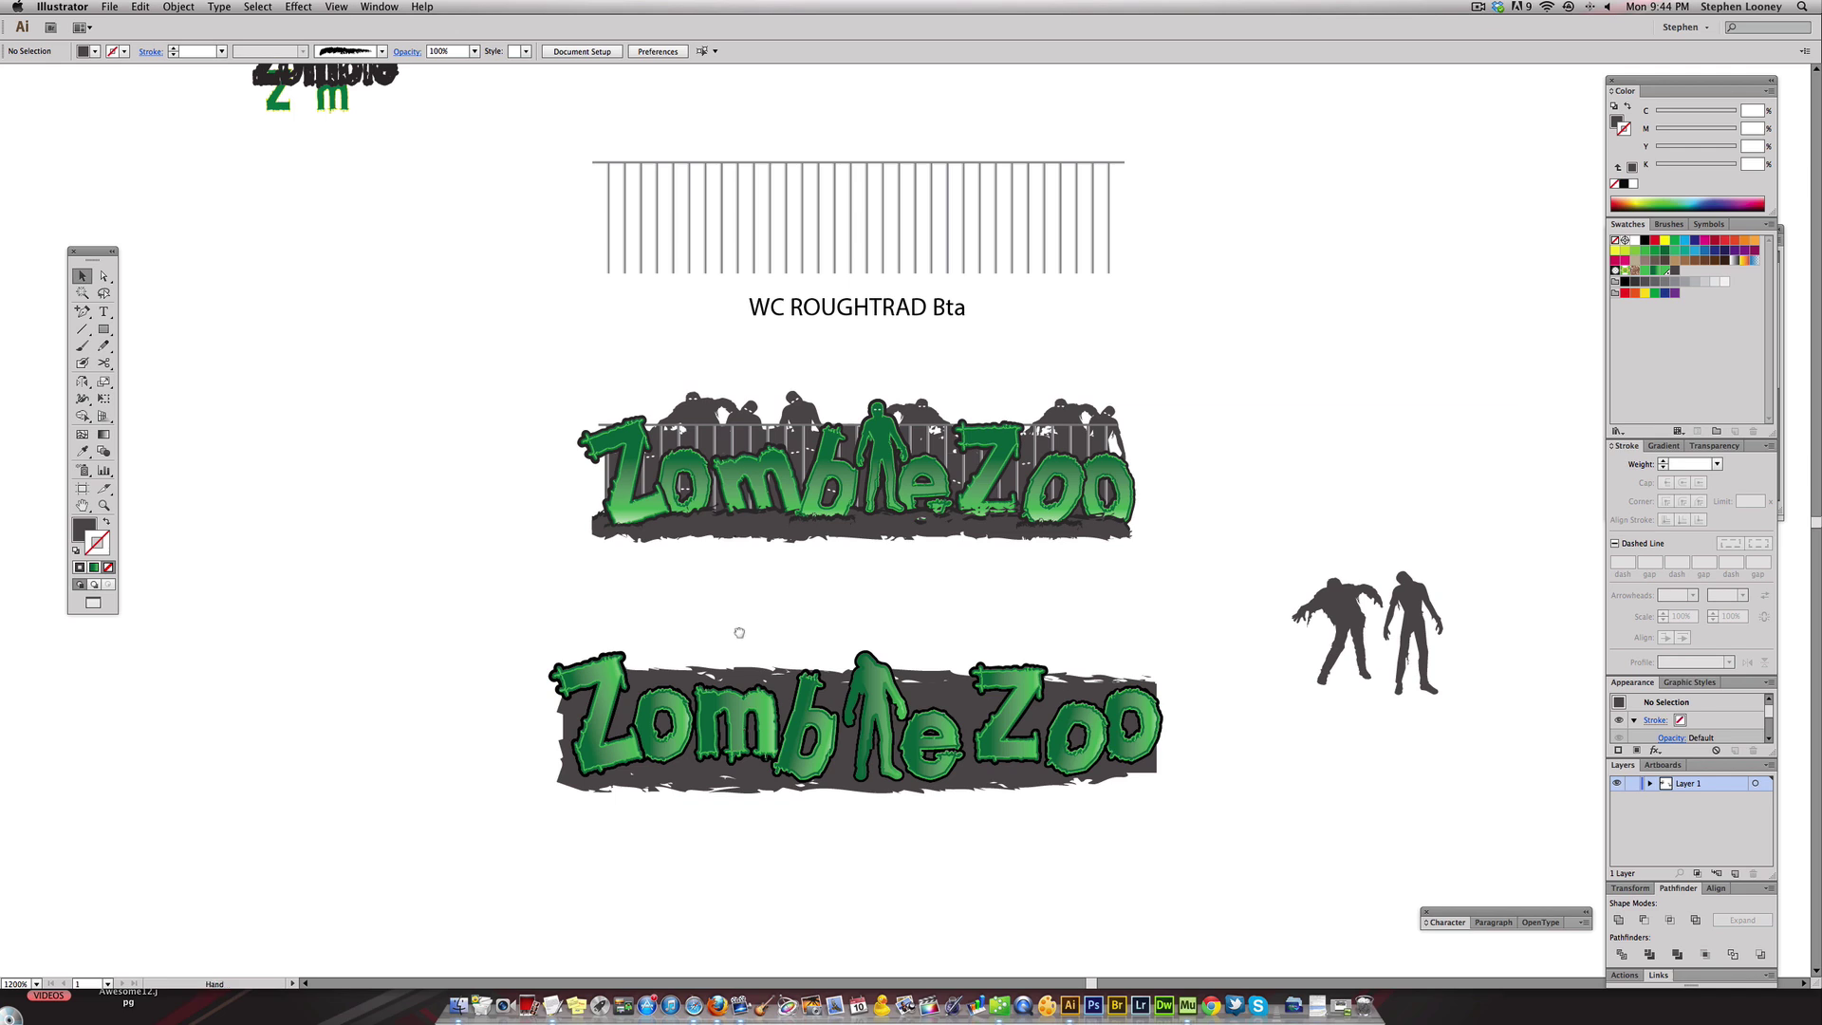
scroll(739, 638, up, 2)
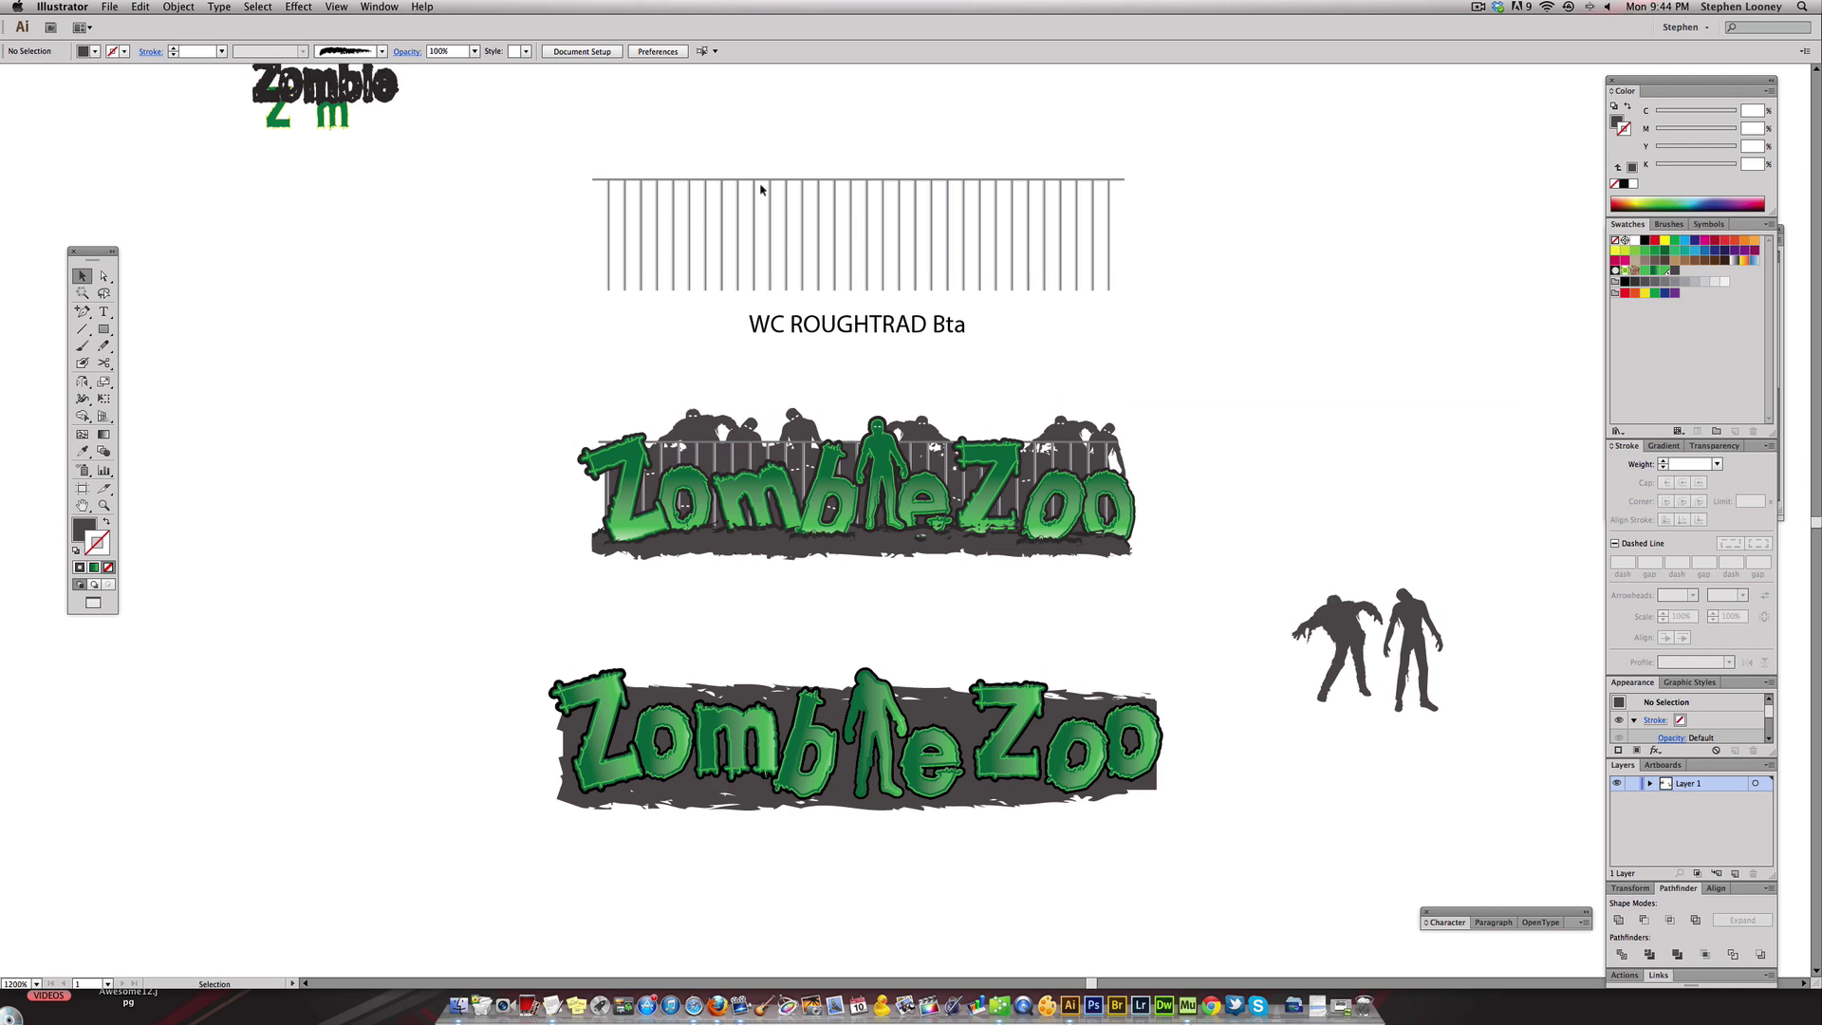
click(808, 184)
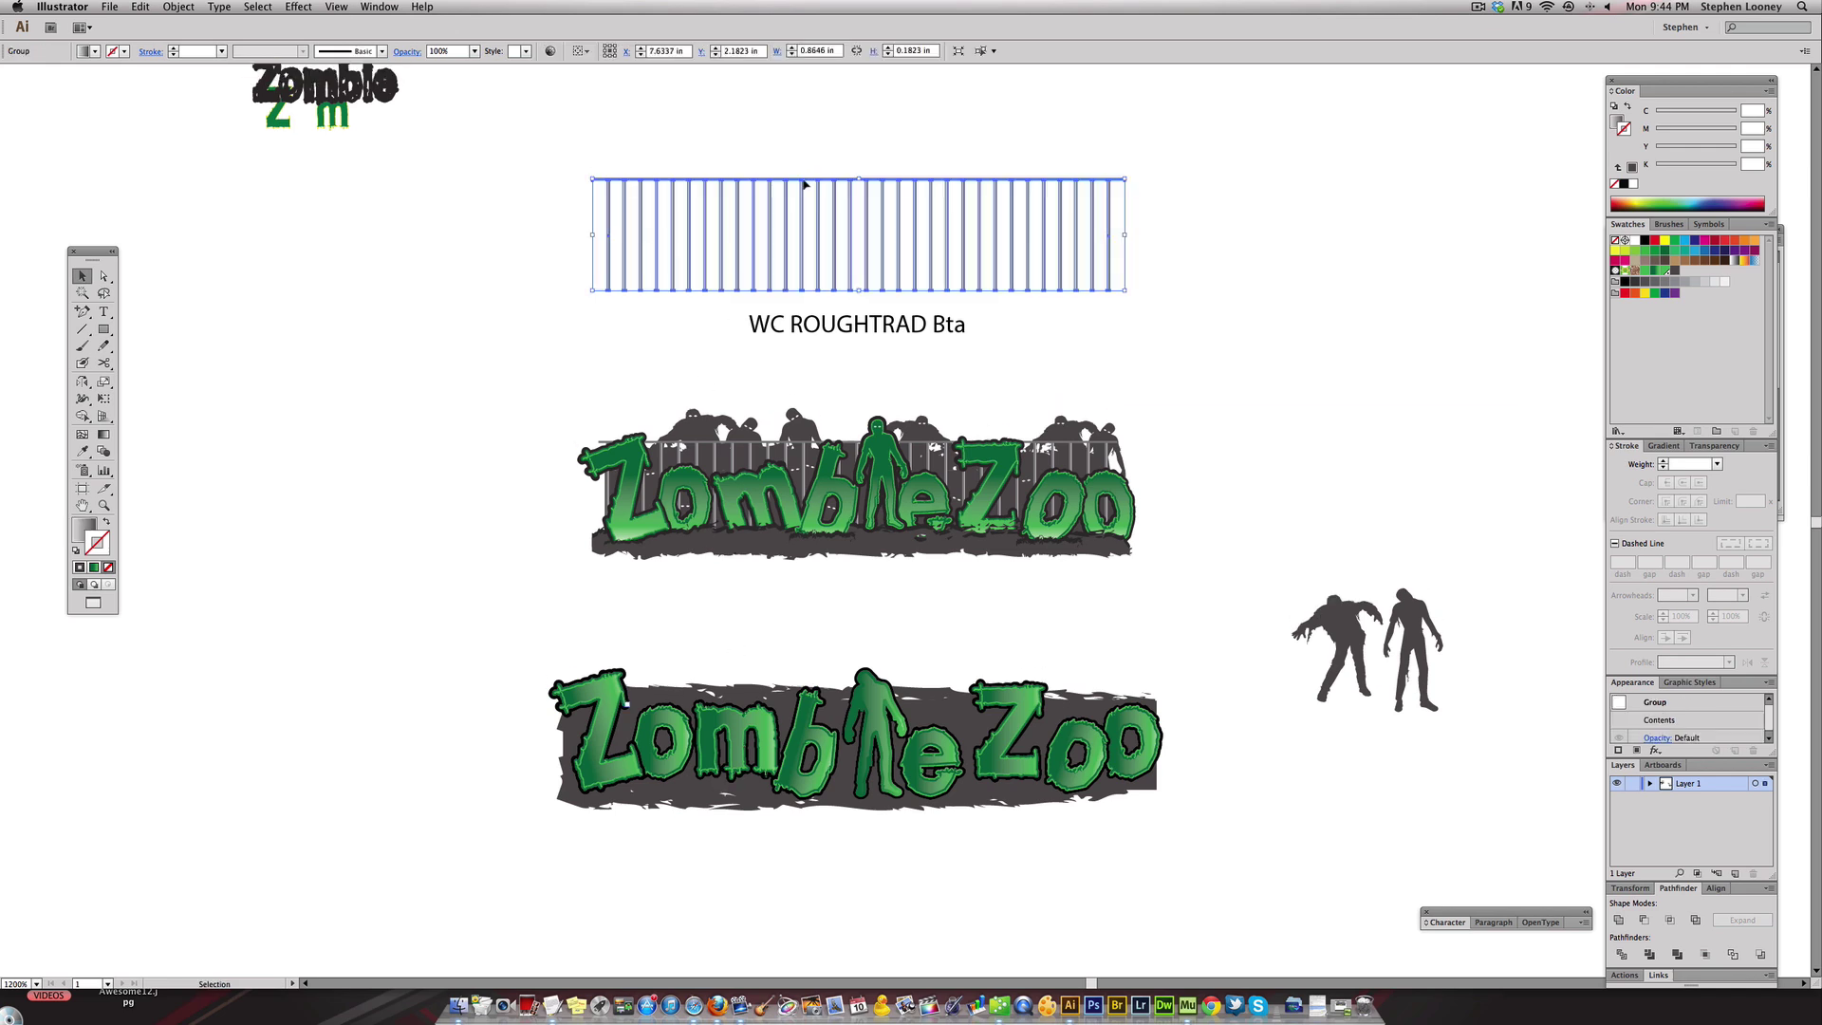
drag(725, 182, 743, 453)
drag(859, 554, 859, 532)
drag(901, 446, 901, 699)
click(816, 617)
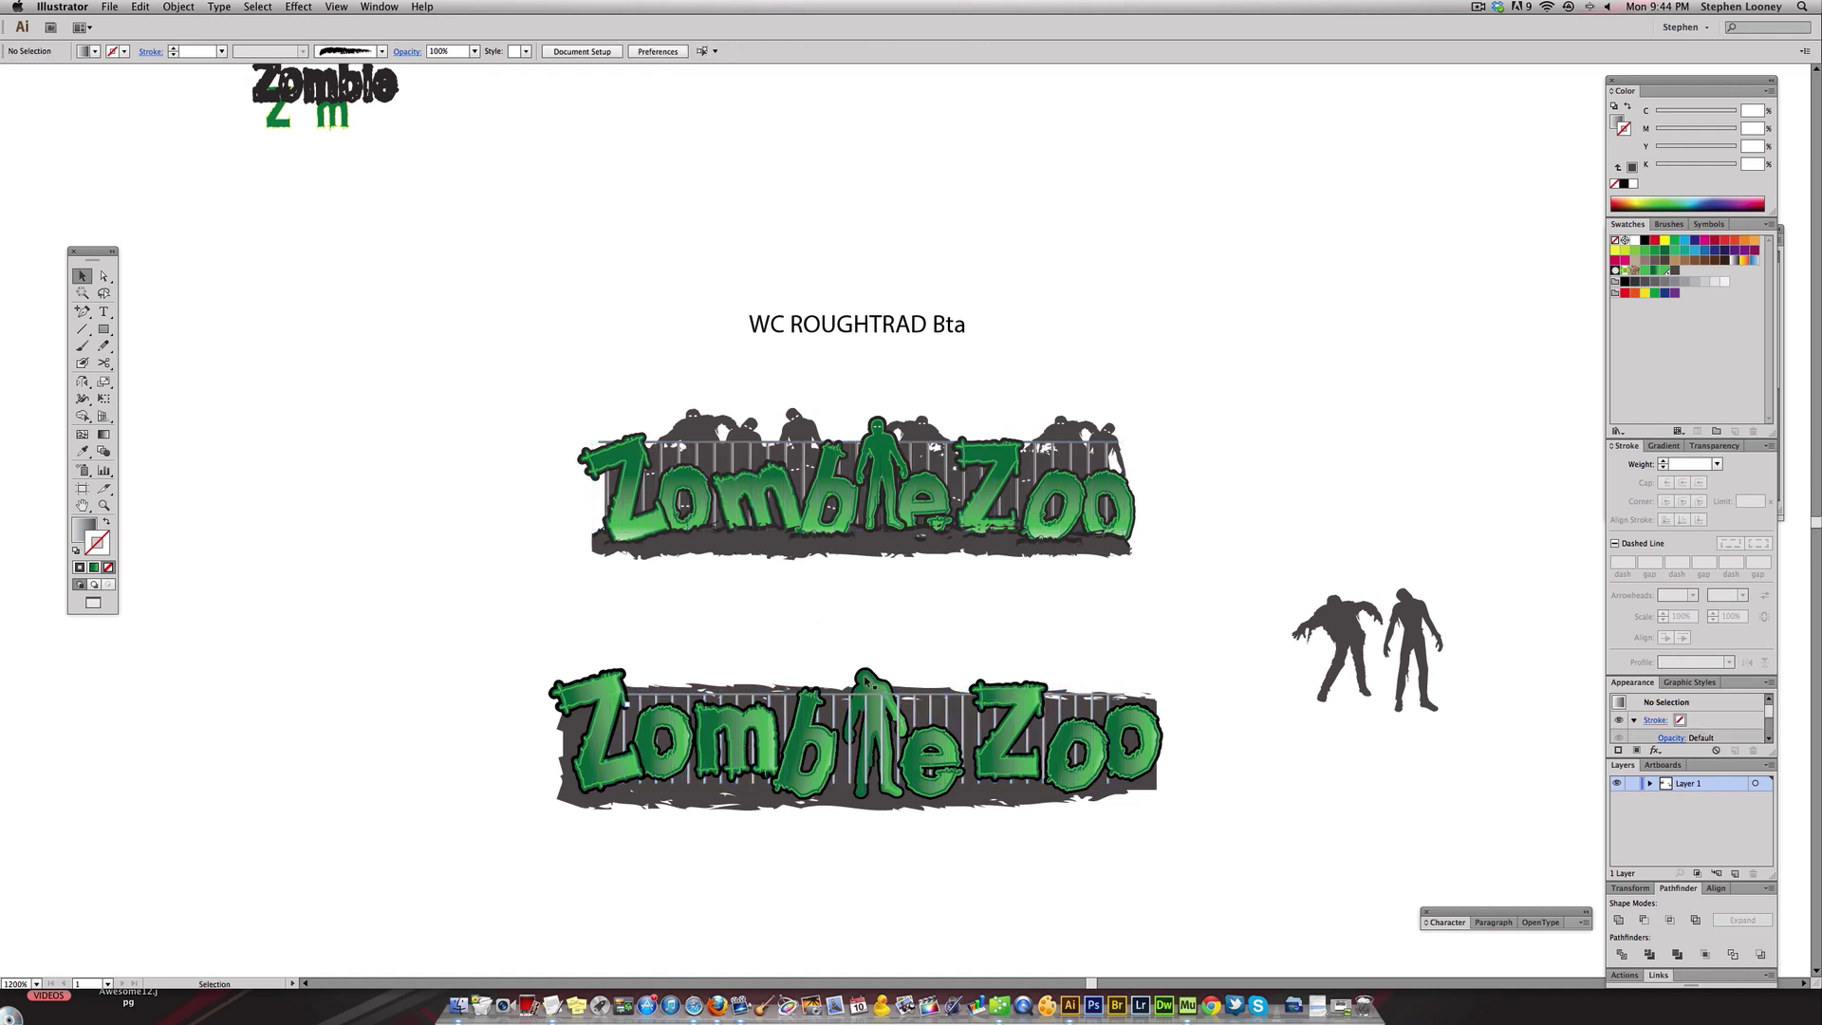
- Send the fence on the new logo to the back and lock it
click(842, 702)
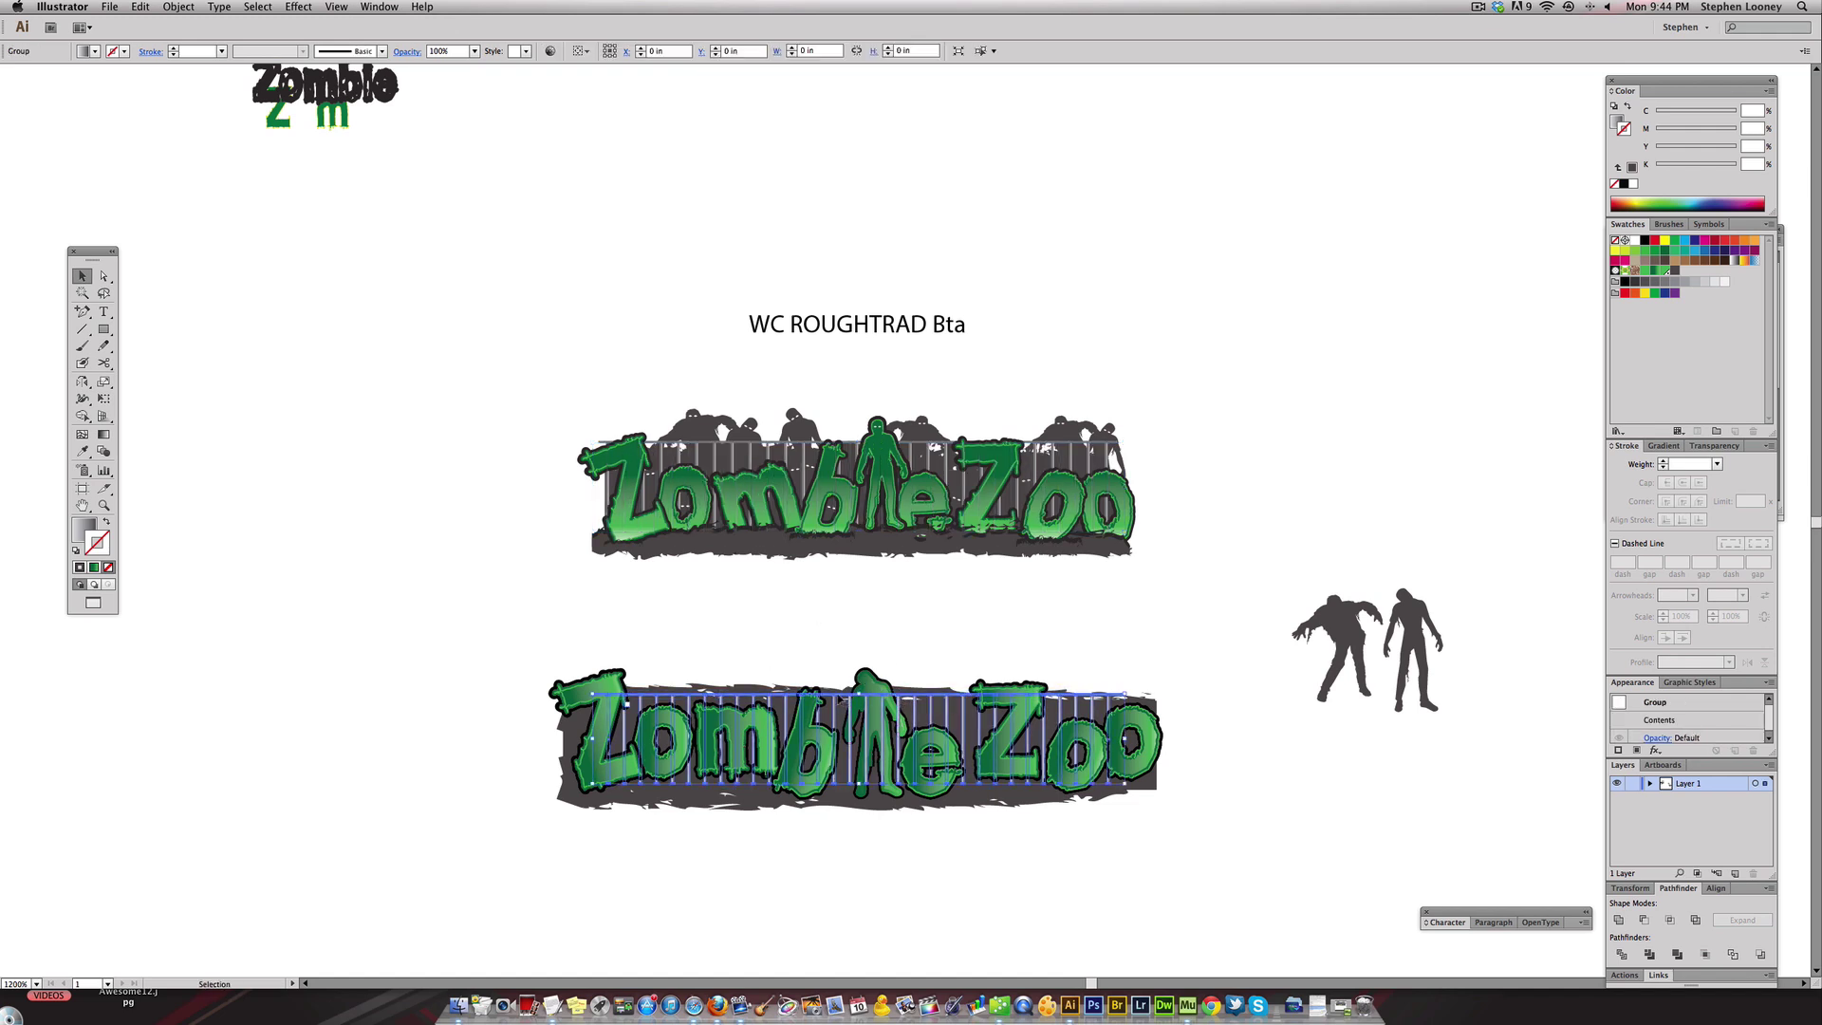
click(219, 7)
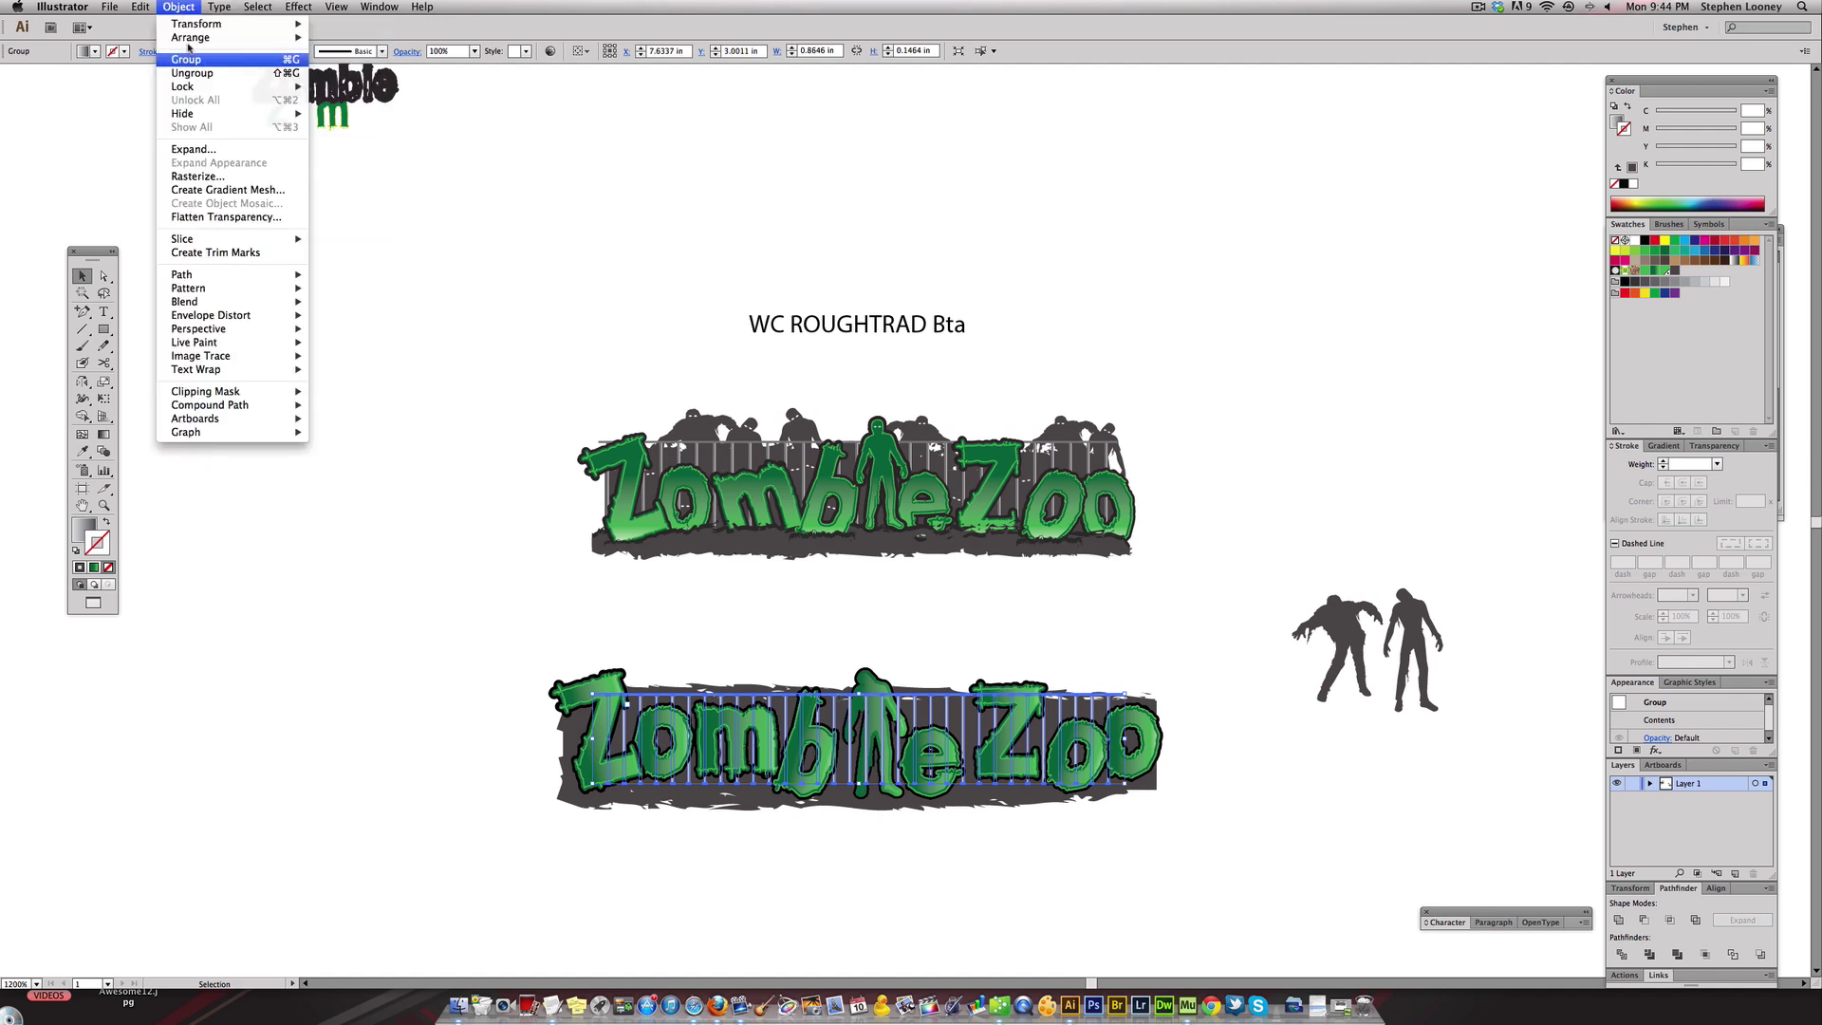
mouse_move(237, 37)
click(405, 77)
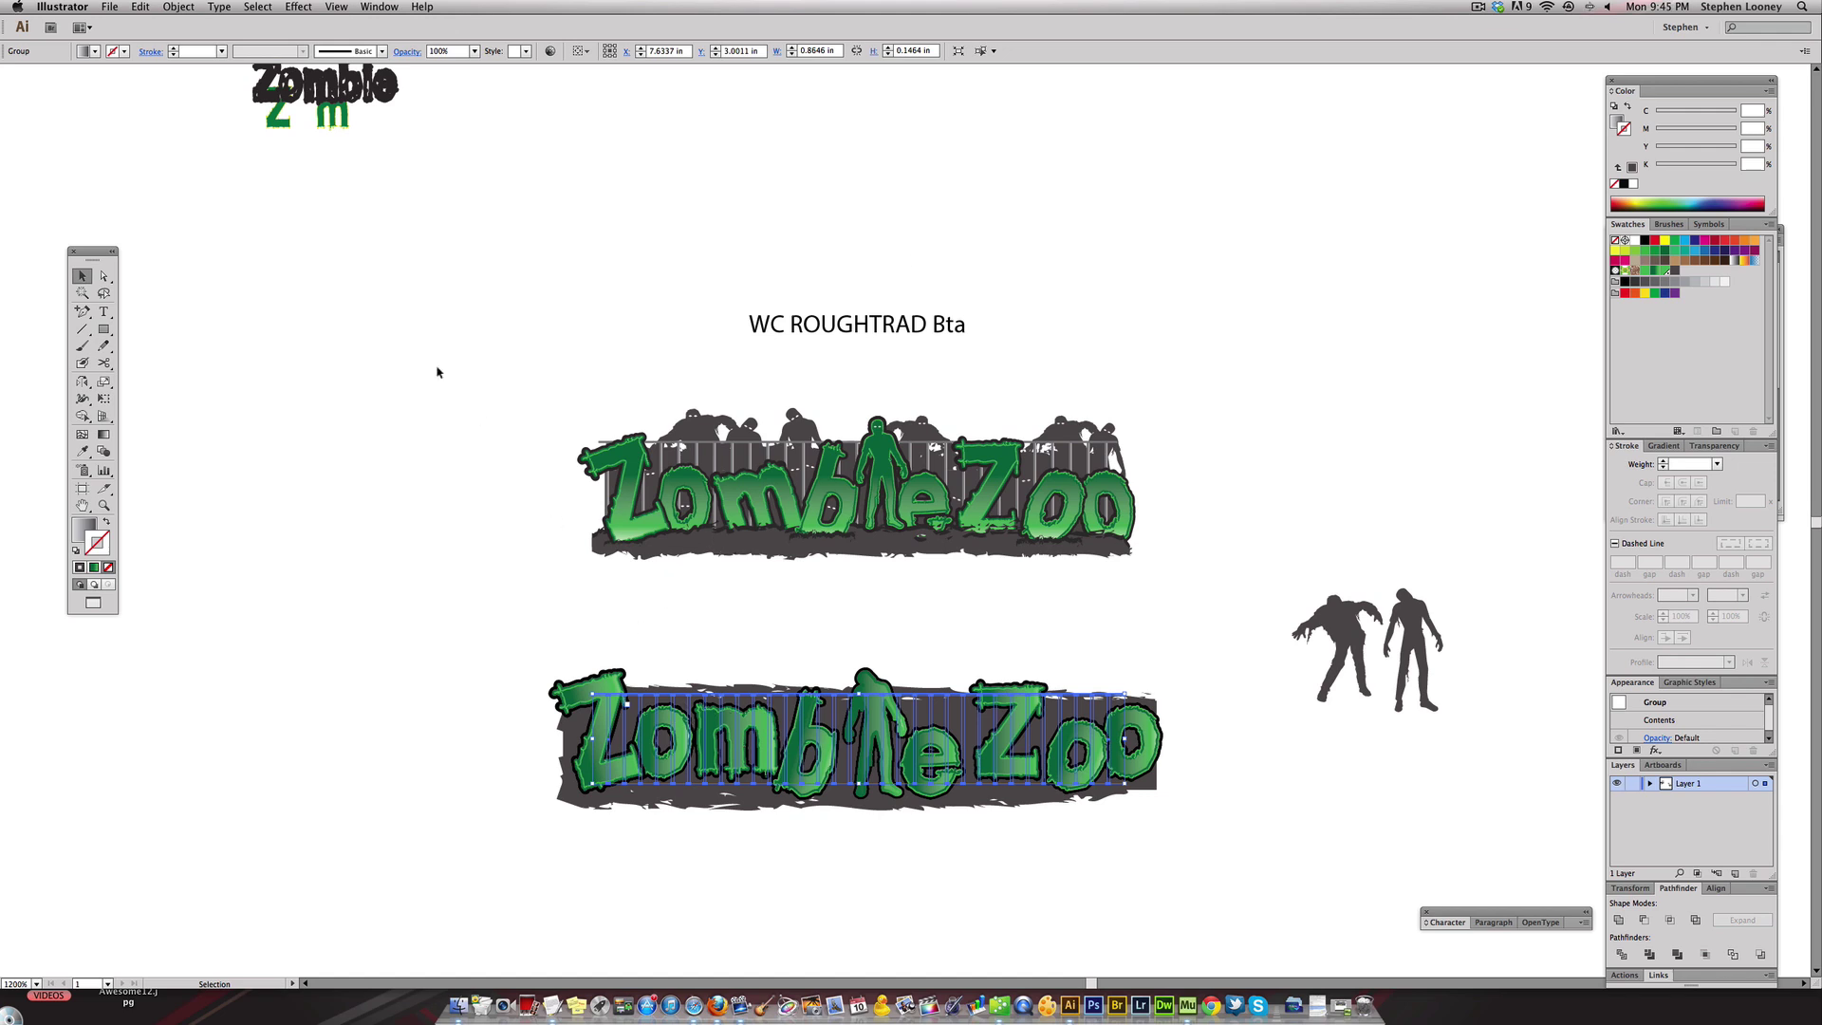
click(180, 8)
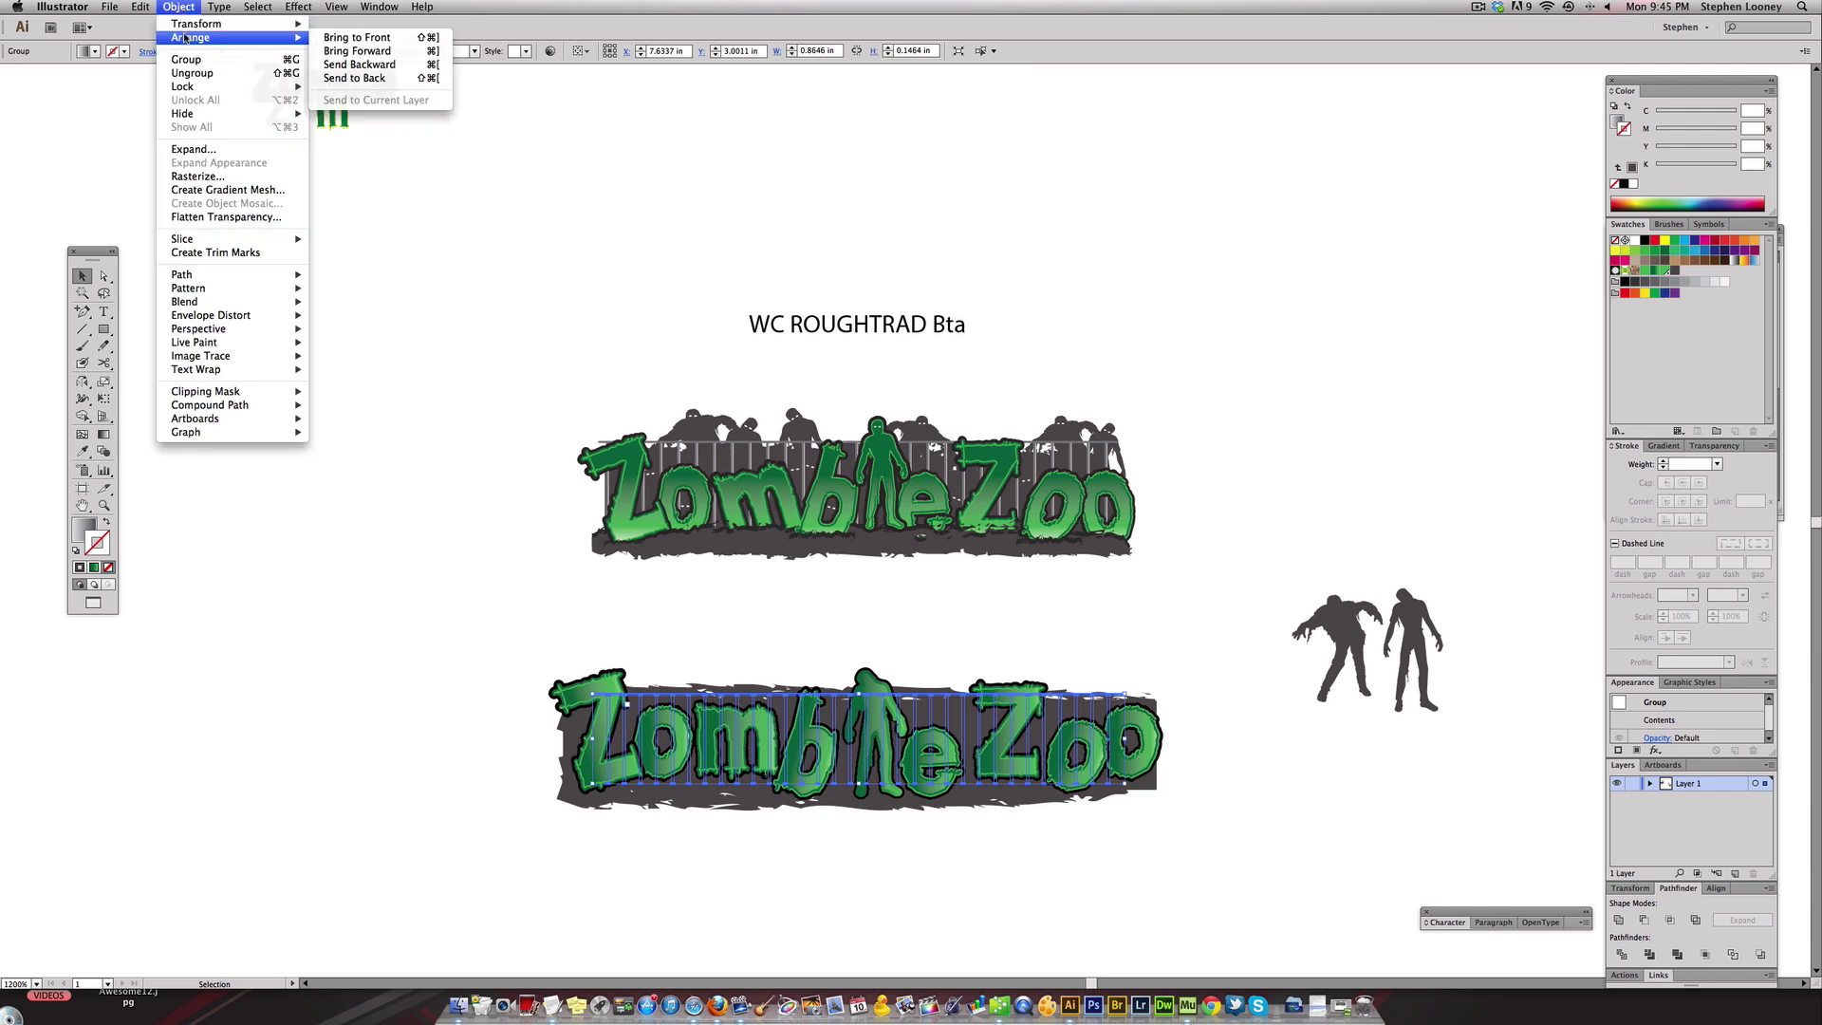
mouse_move(192, 86)
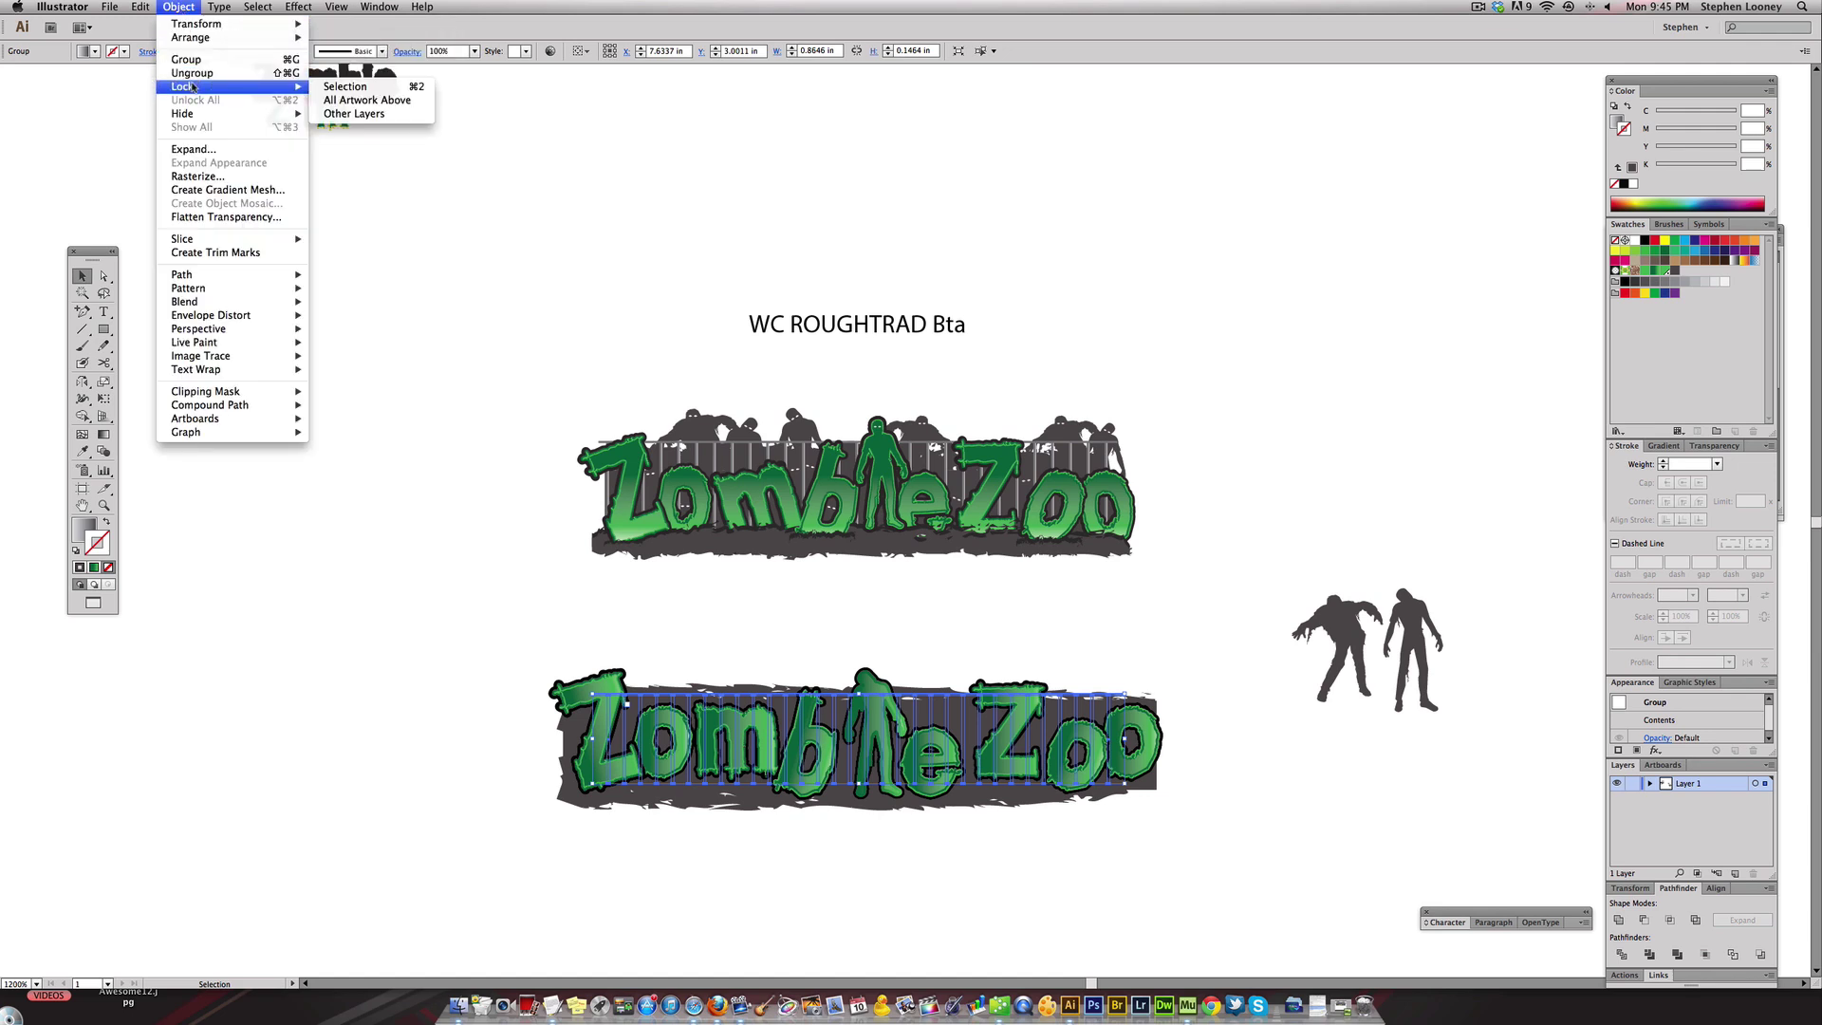
click(344, 87)
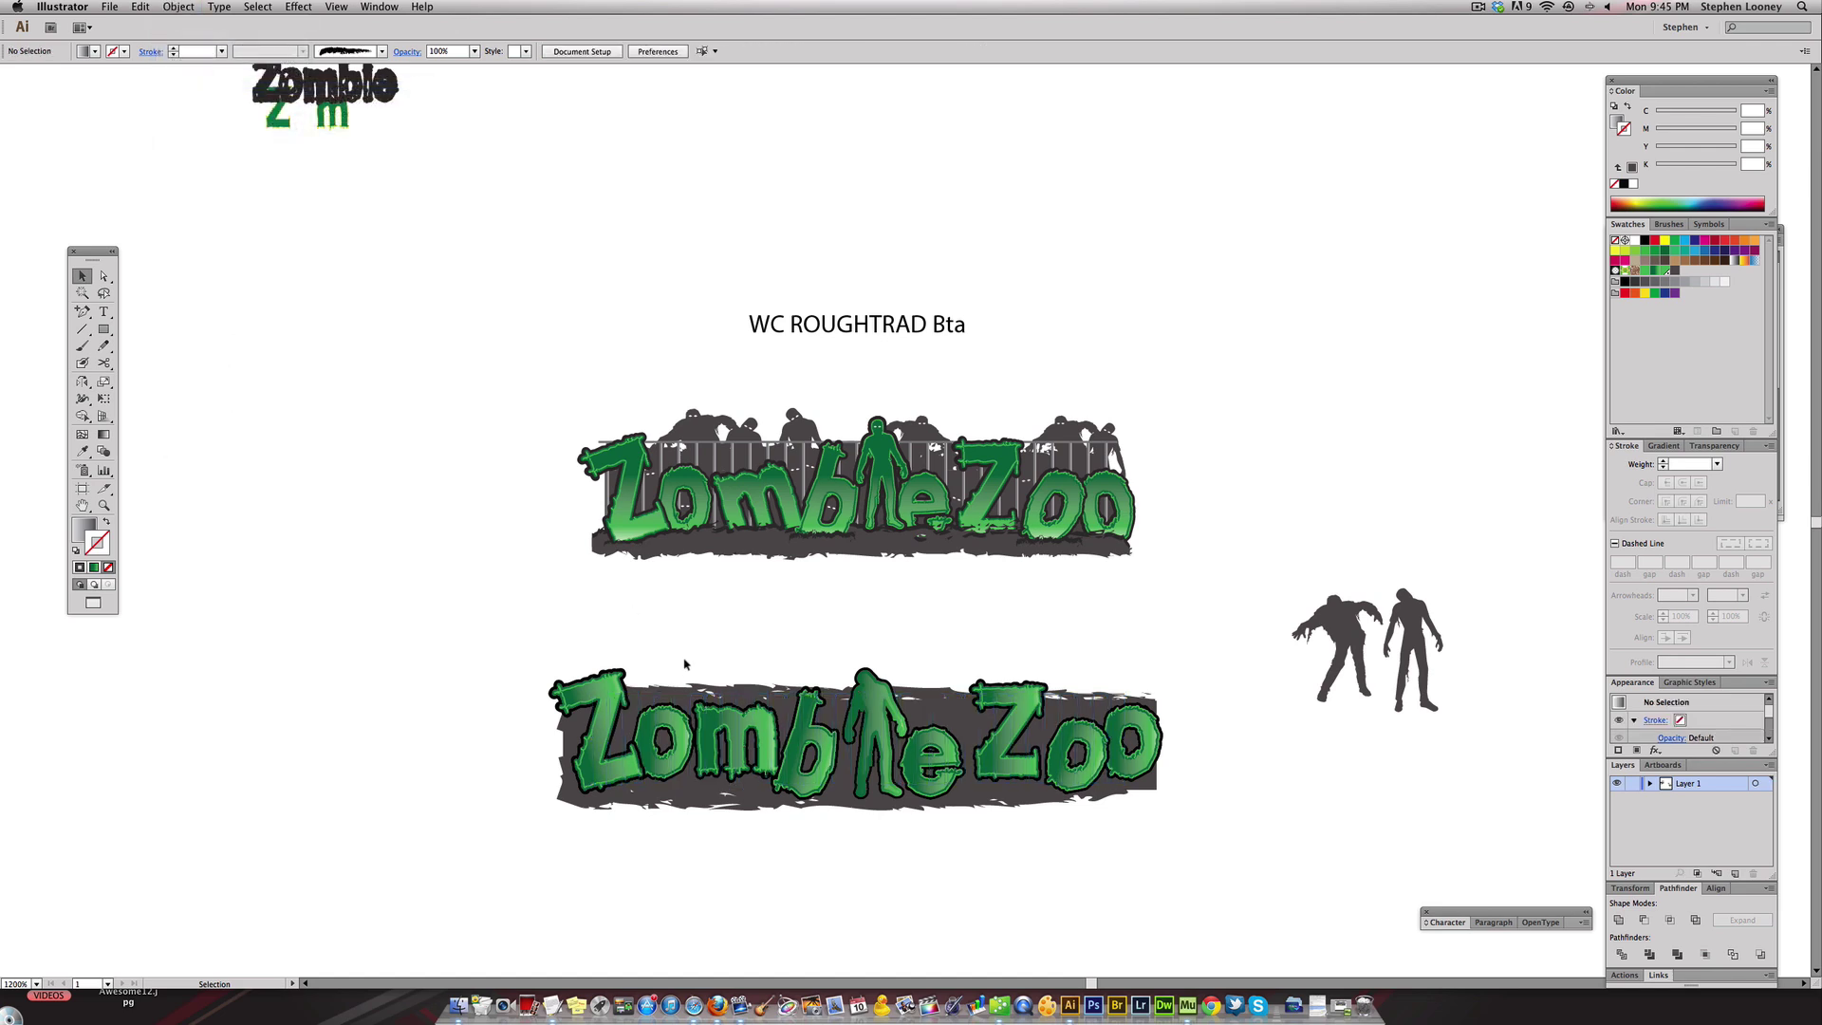
- Send the new logo's dark gray background block and its rough-edged strips to the back, behind the locked fence
click(743, 699)
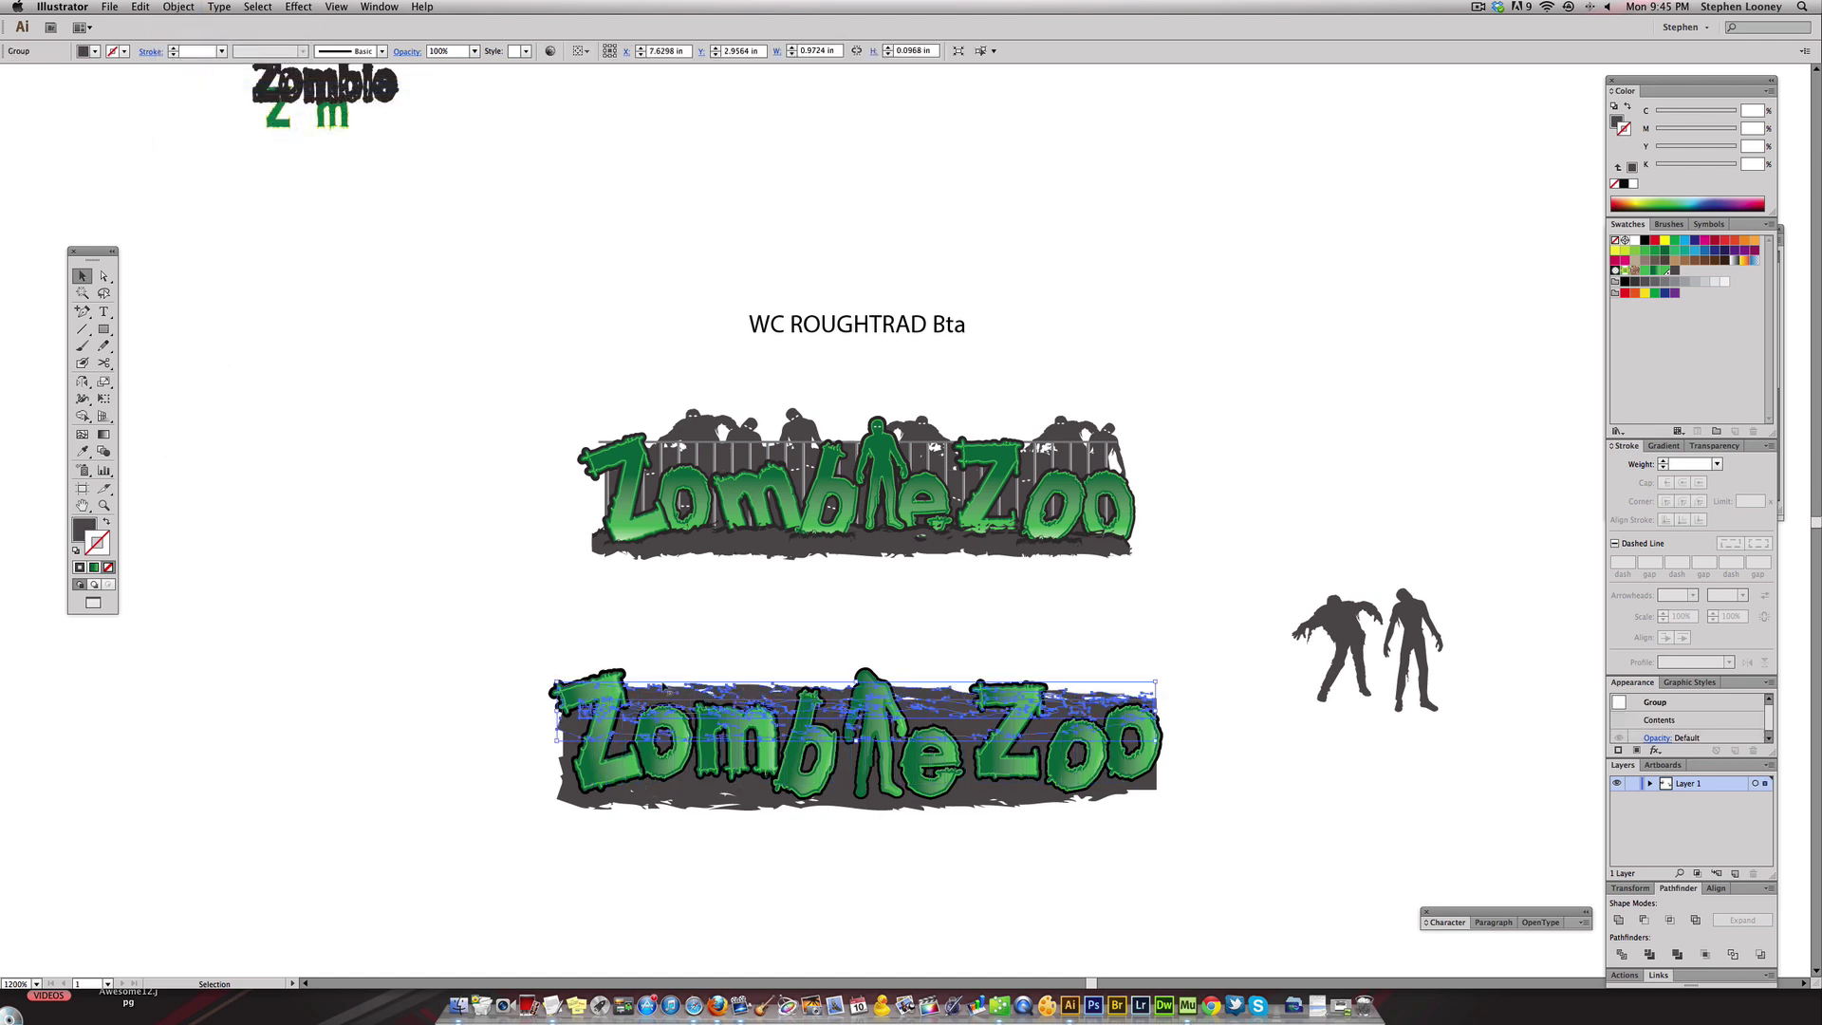
shift+click(710, 797)
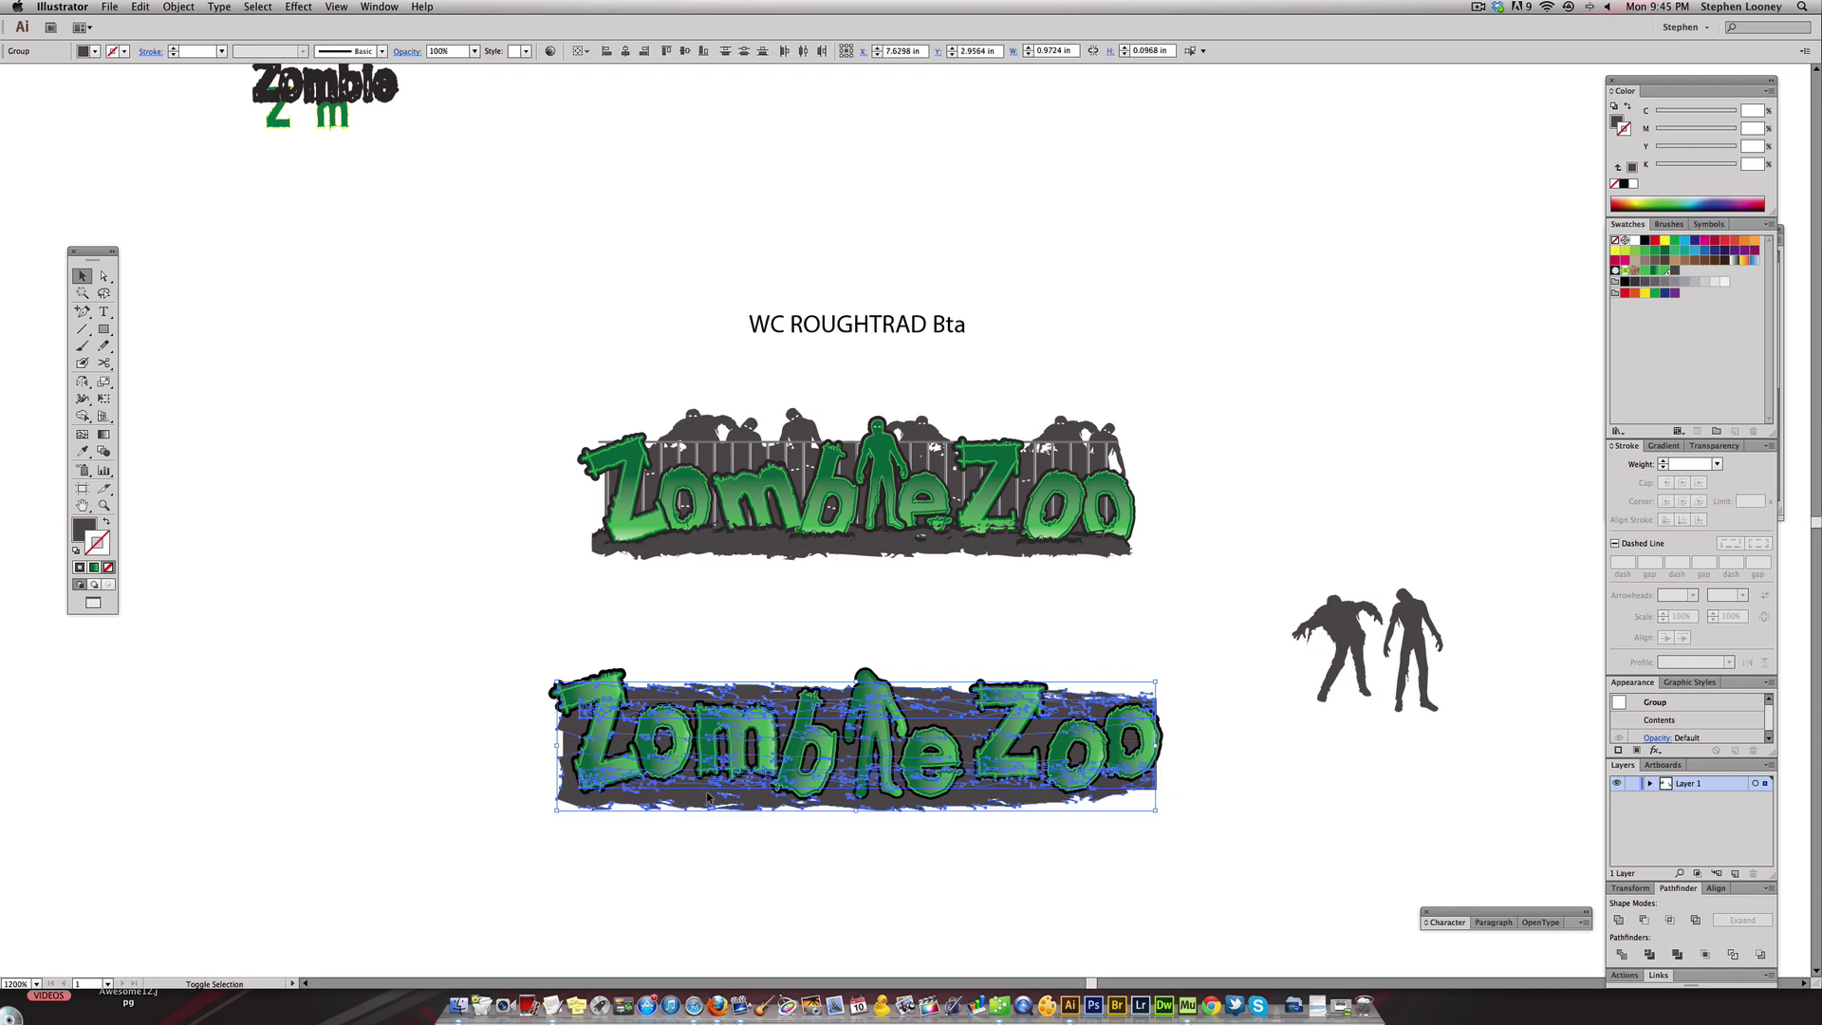
drag(568, 747, 560, 881)
click(461, 862)
key(super+v)
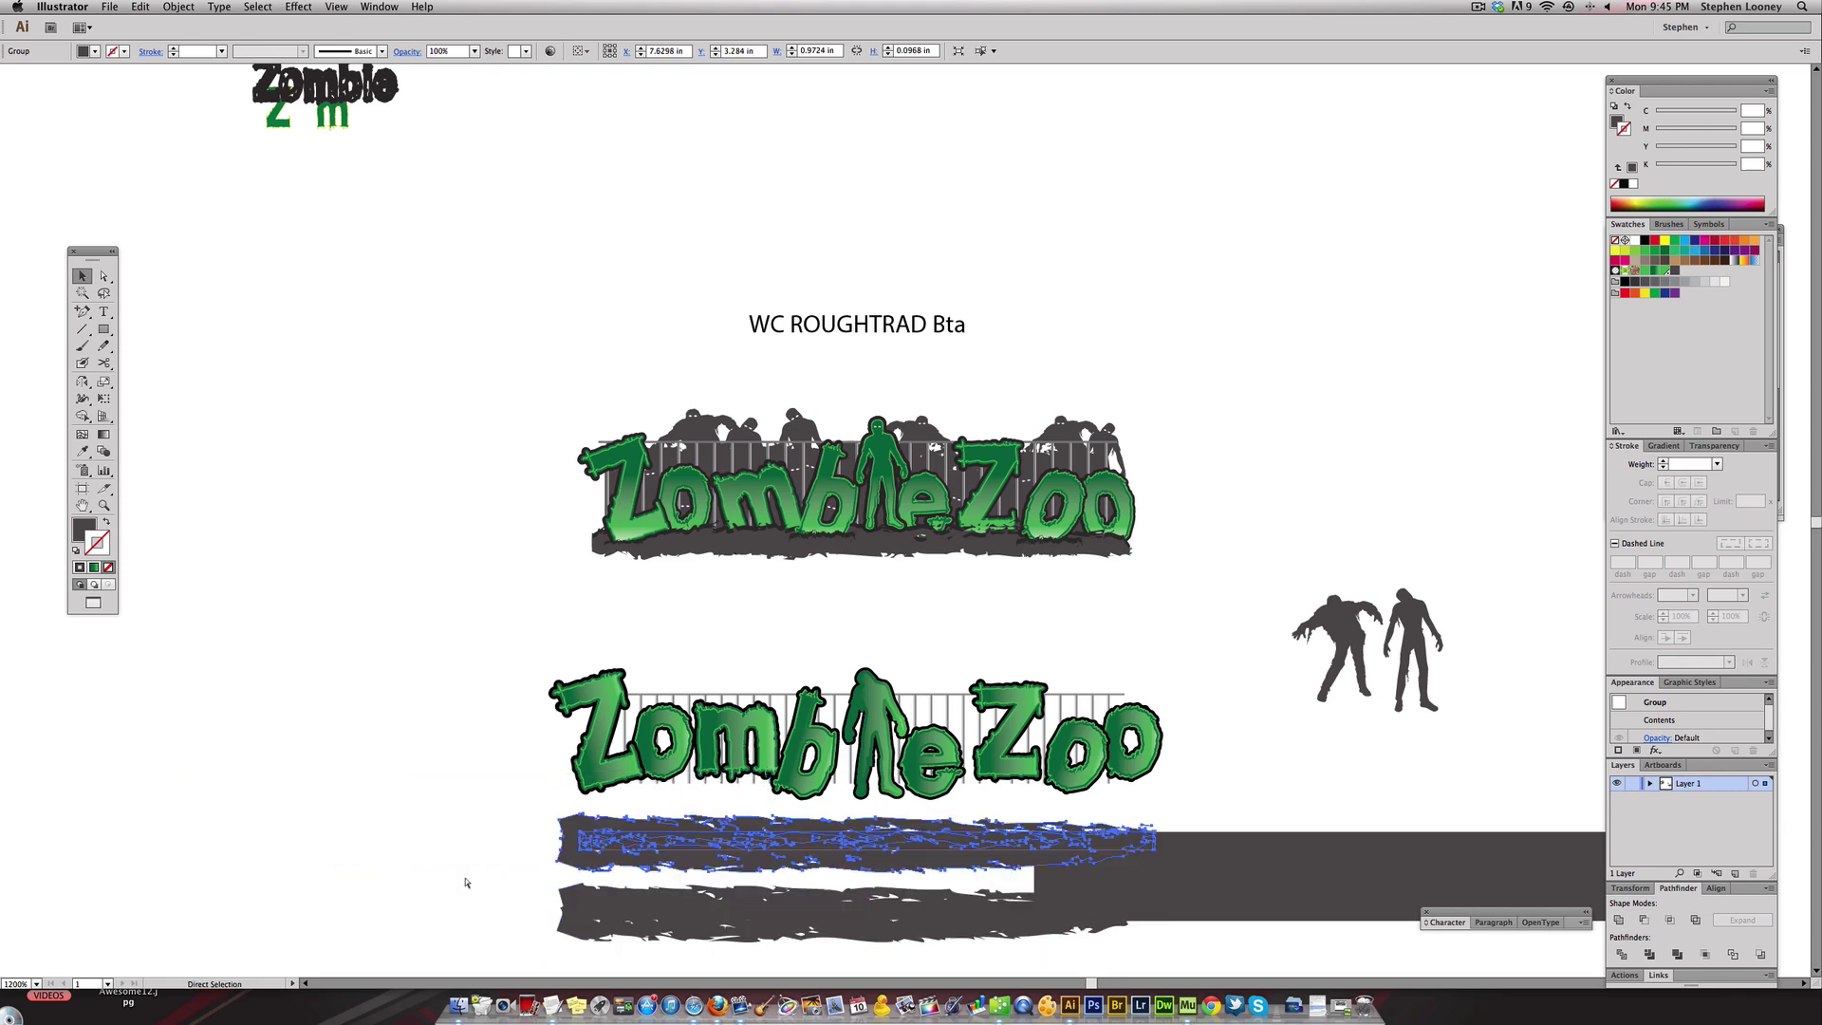
click(440, 841)
mouse_move(439, 841)
mouse_down()
mouse_move(1176, 892)
mouse_move(456, 813)
mouse_up()
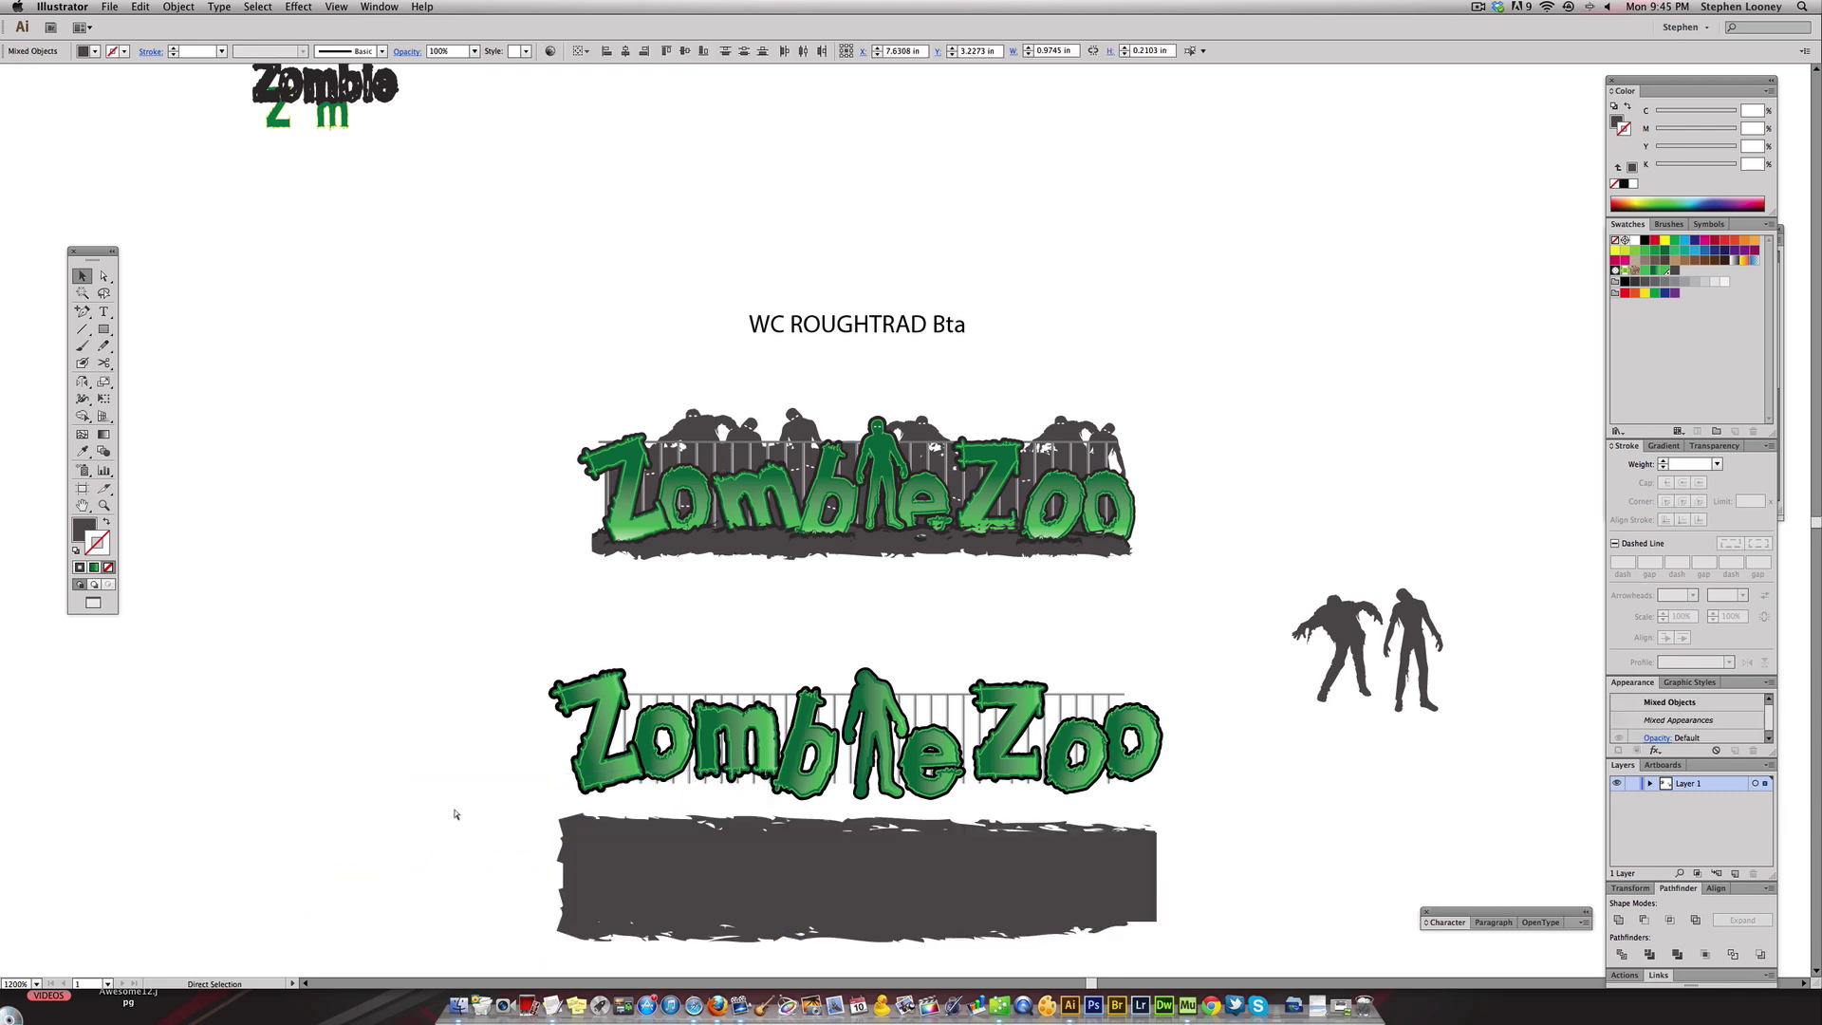
key(super+z)
click(179, 7)
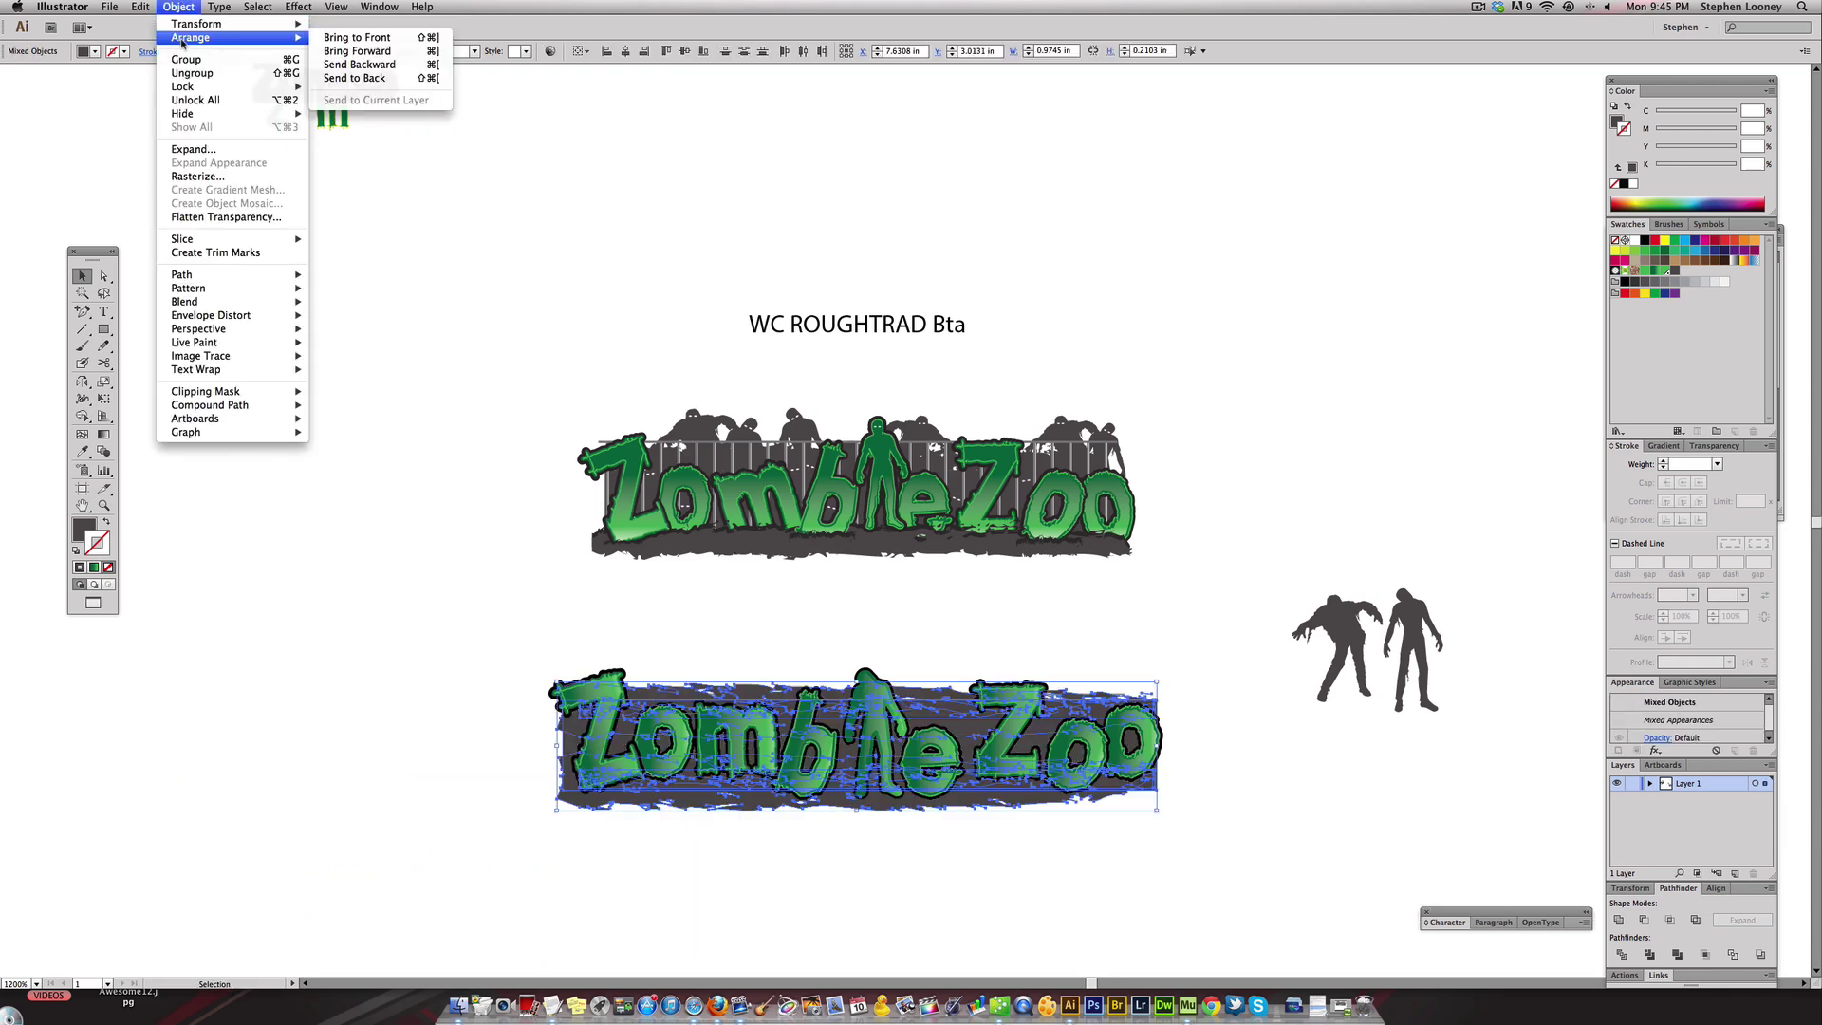
click(380, 77)
click(1317, 335)
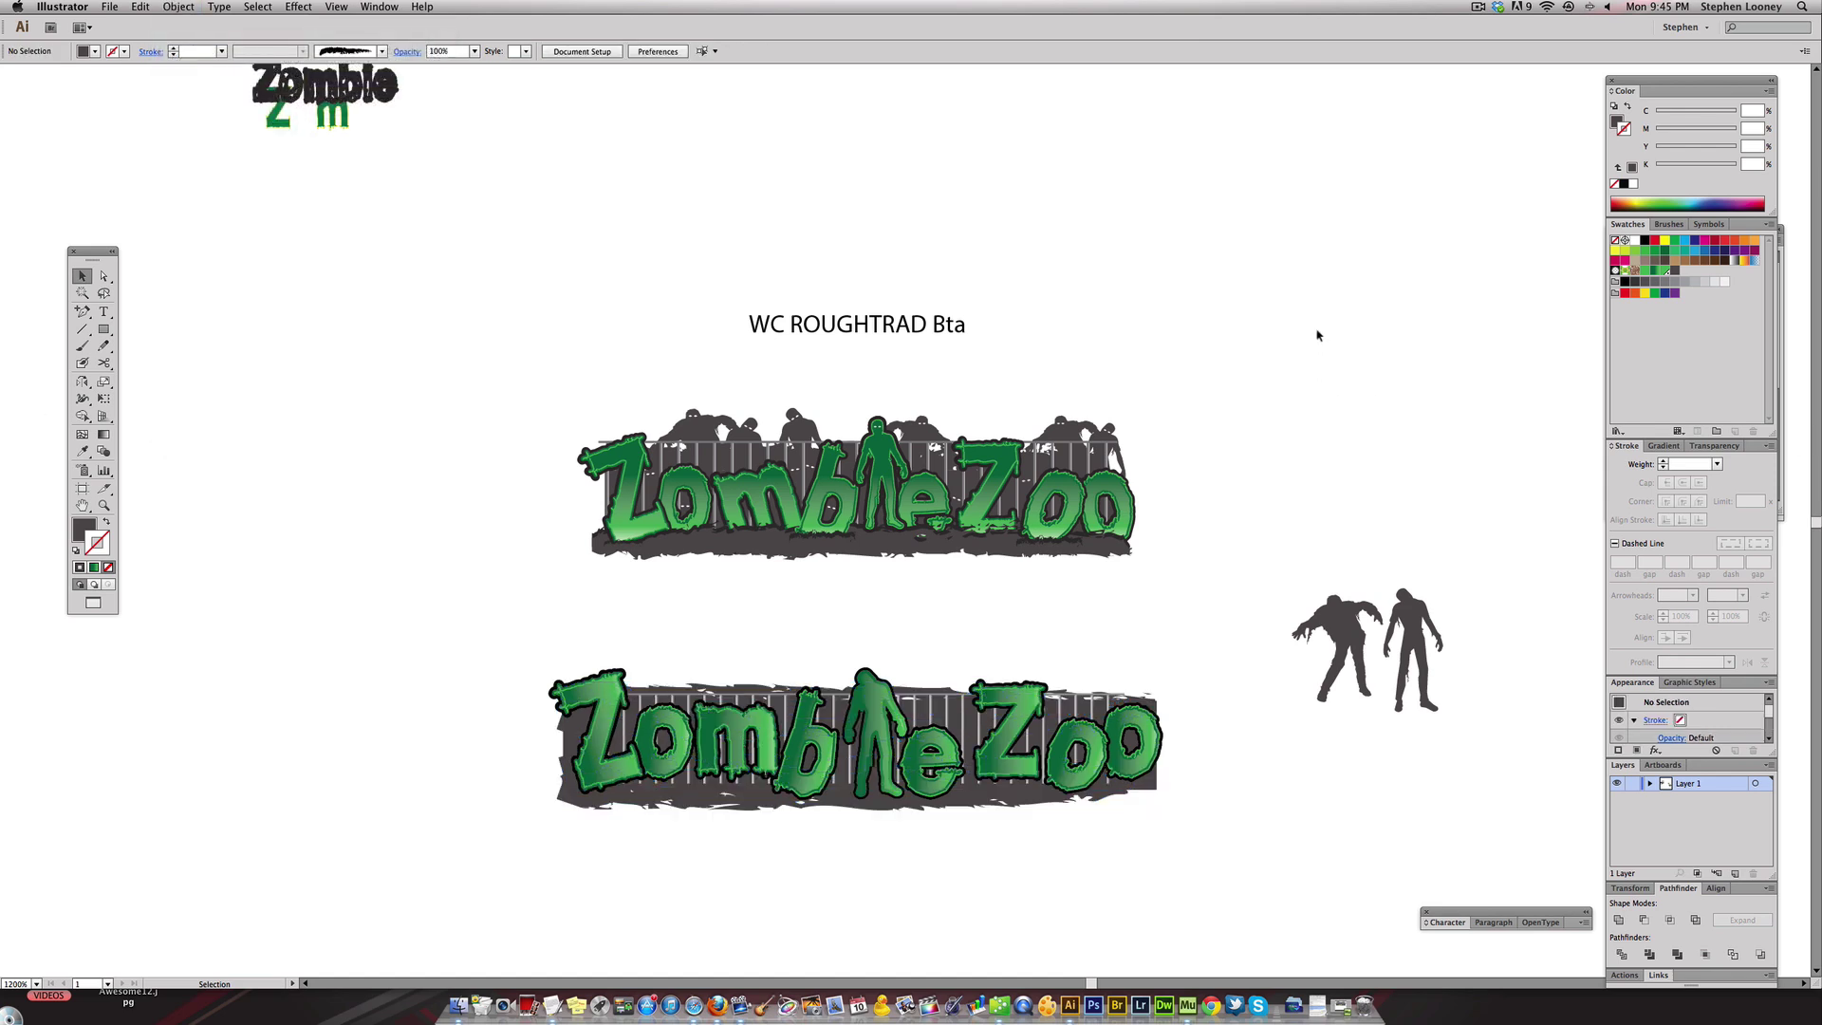
- Place a copy of the background's lower rough-edged strip in the empty space directly below the new logo
click(787, 720)
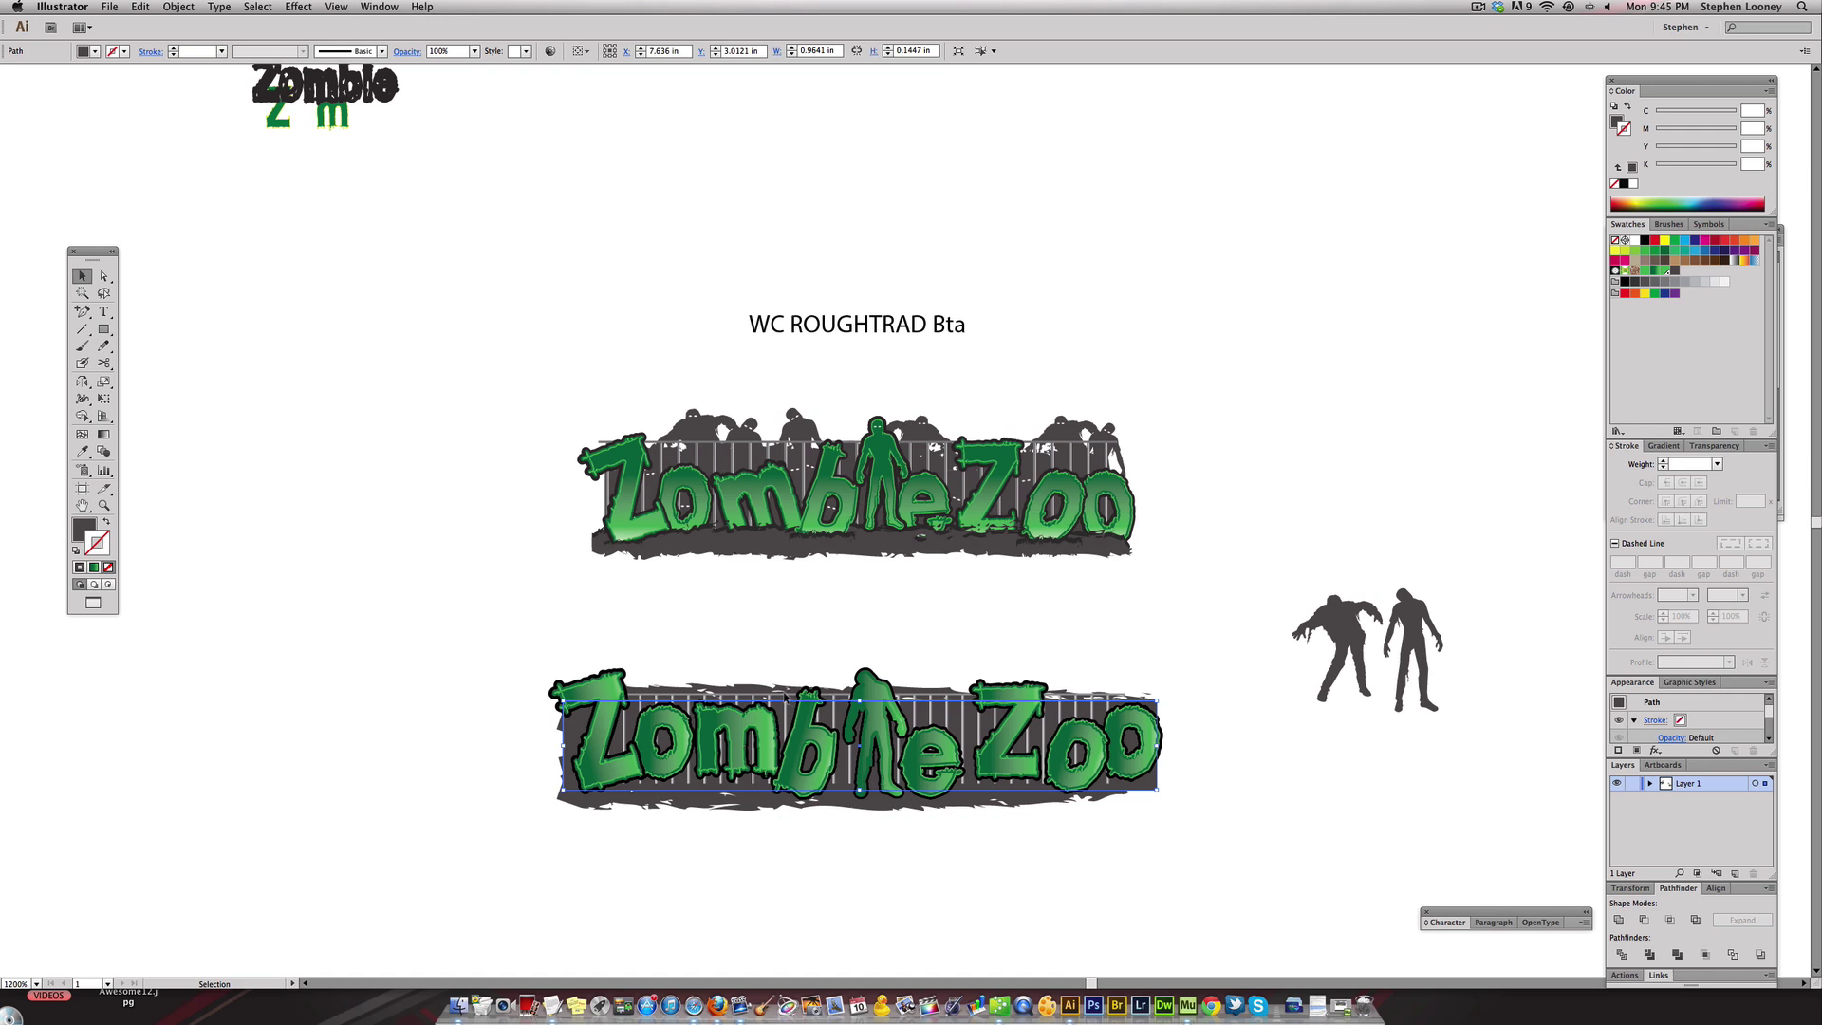
click(851, 737)
click(805, 631)
click(793, 735)
click(763, 805)
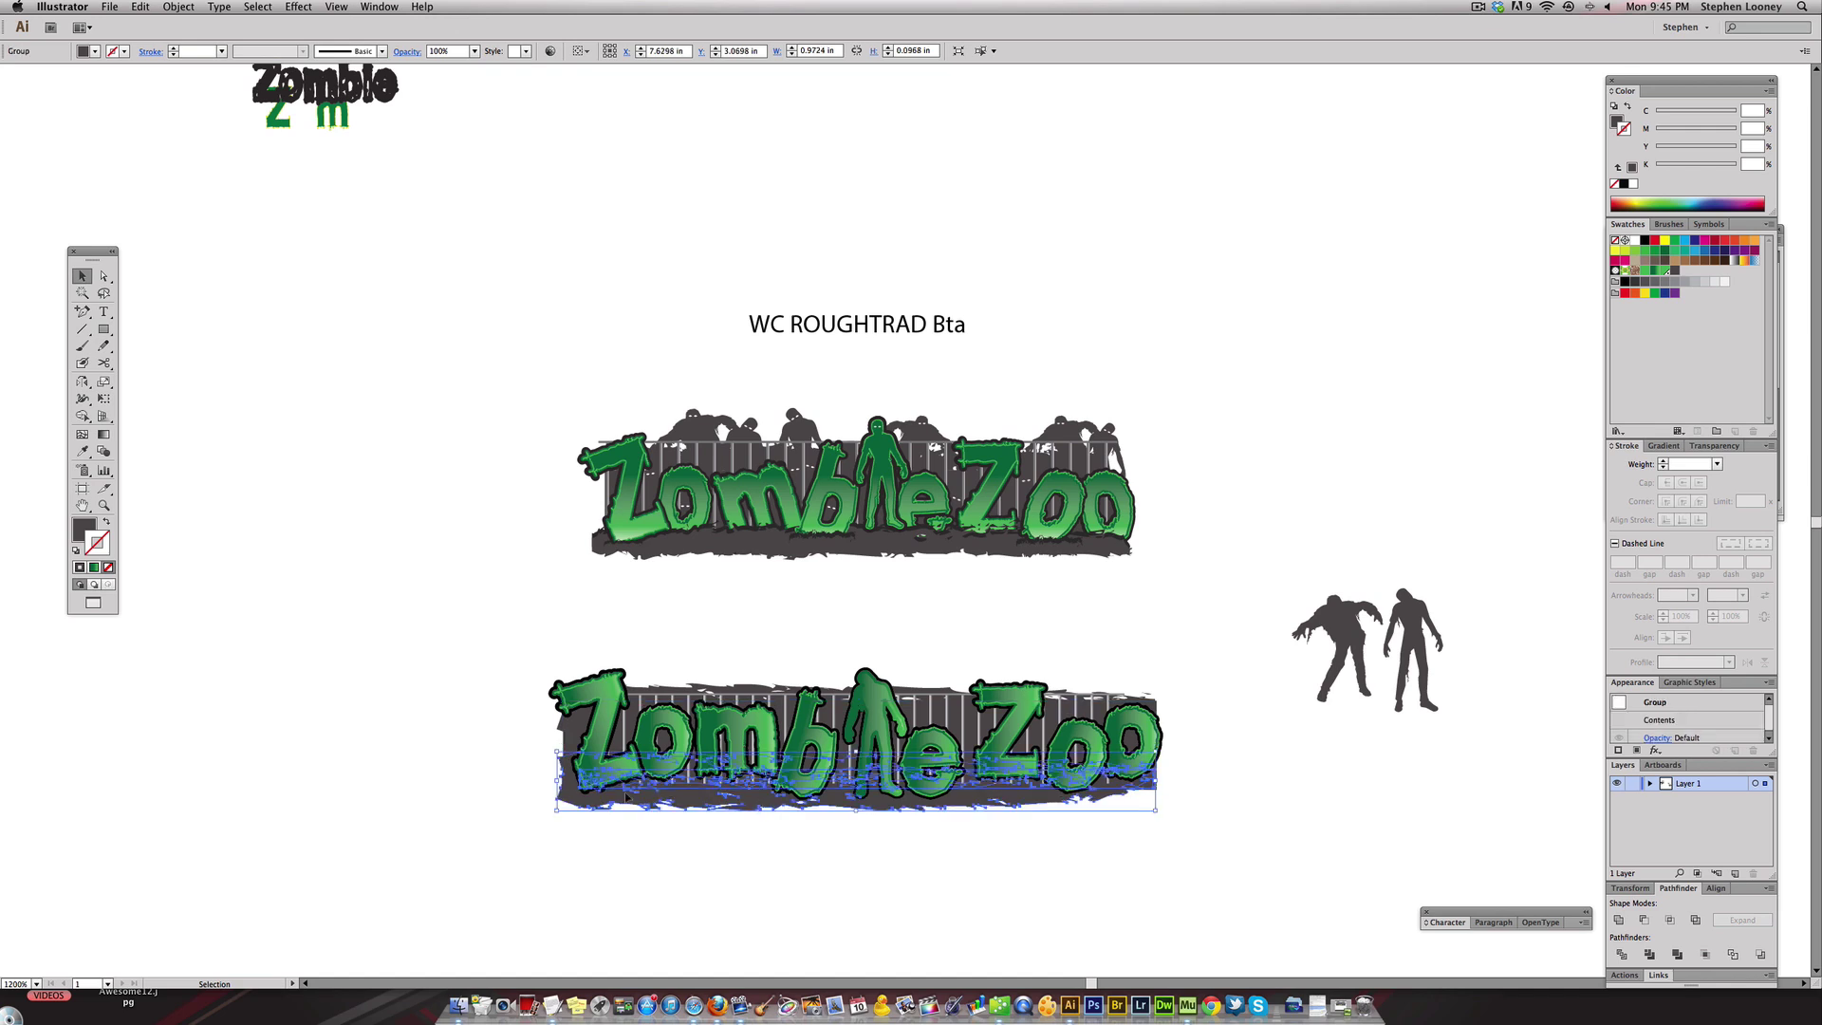
scroll(756, 779, down, 2)
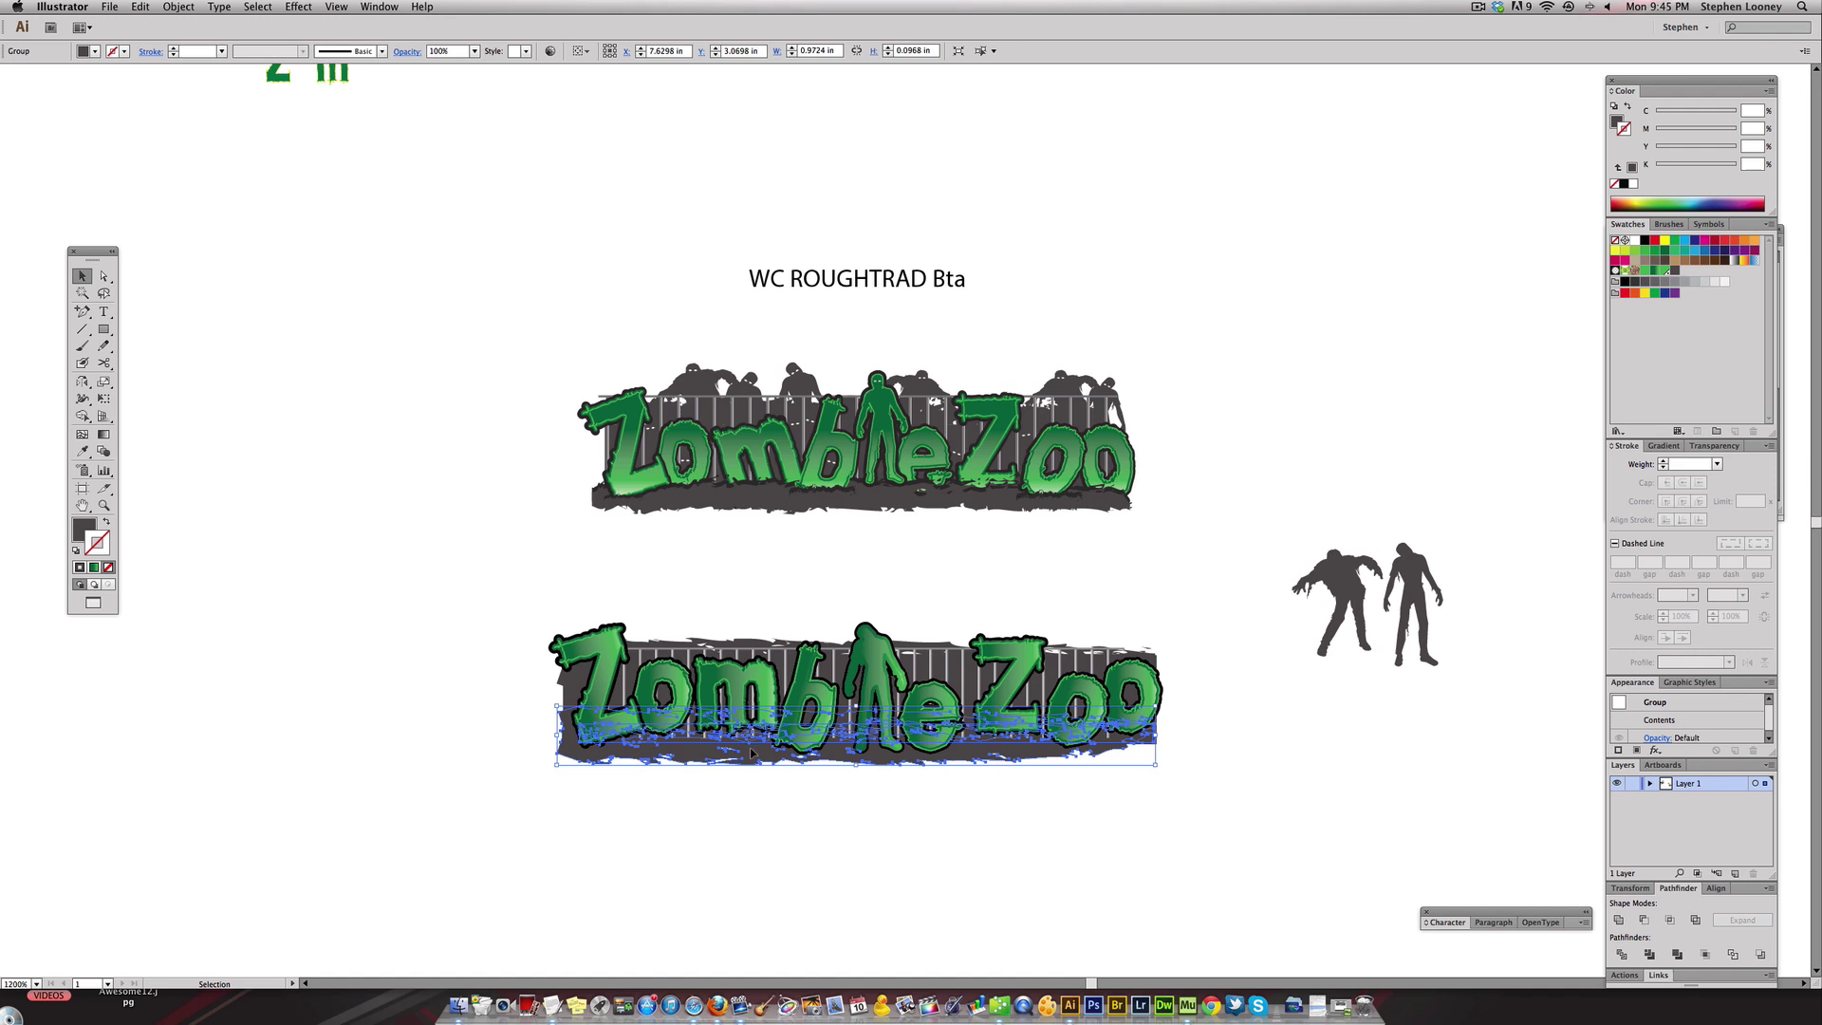
drag(751, 755, 754, 858)
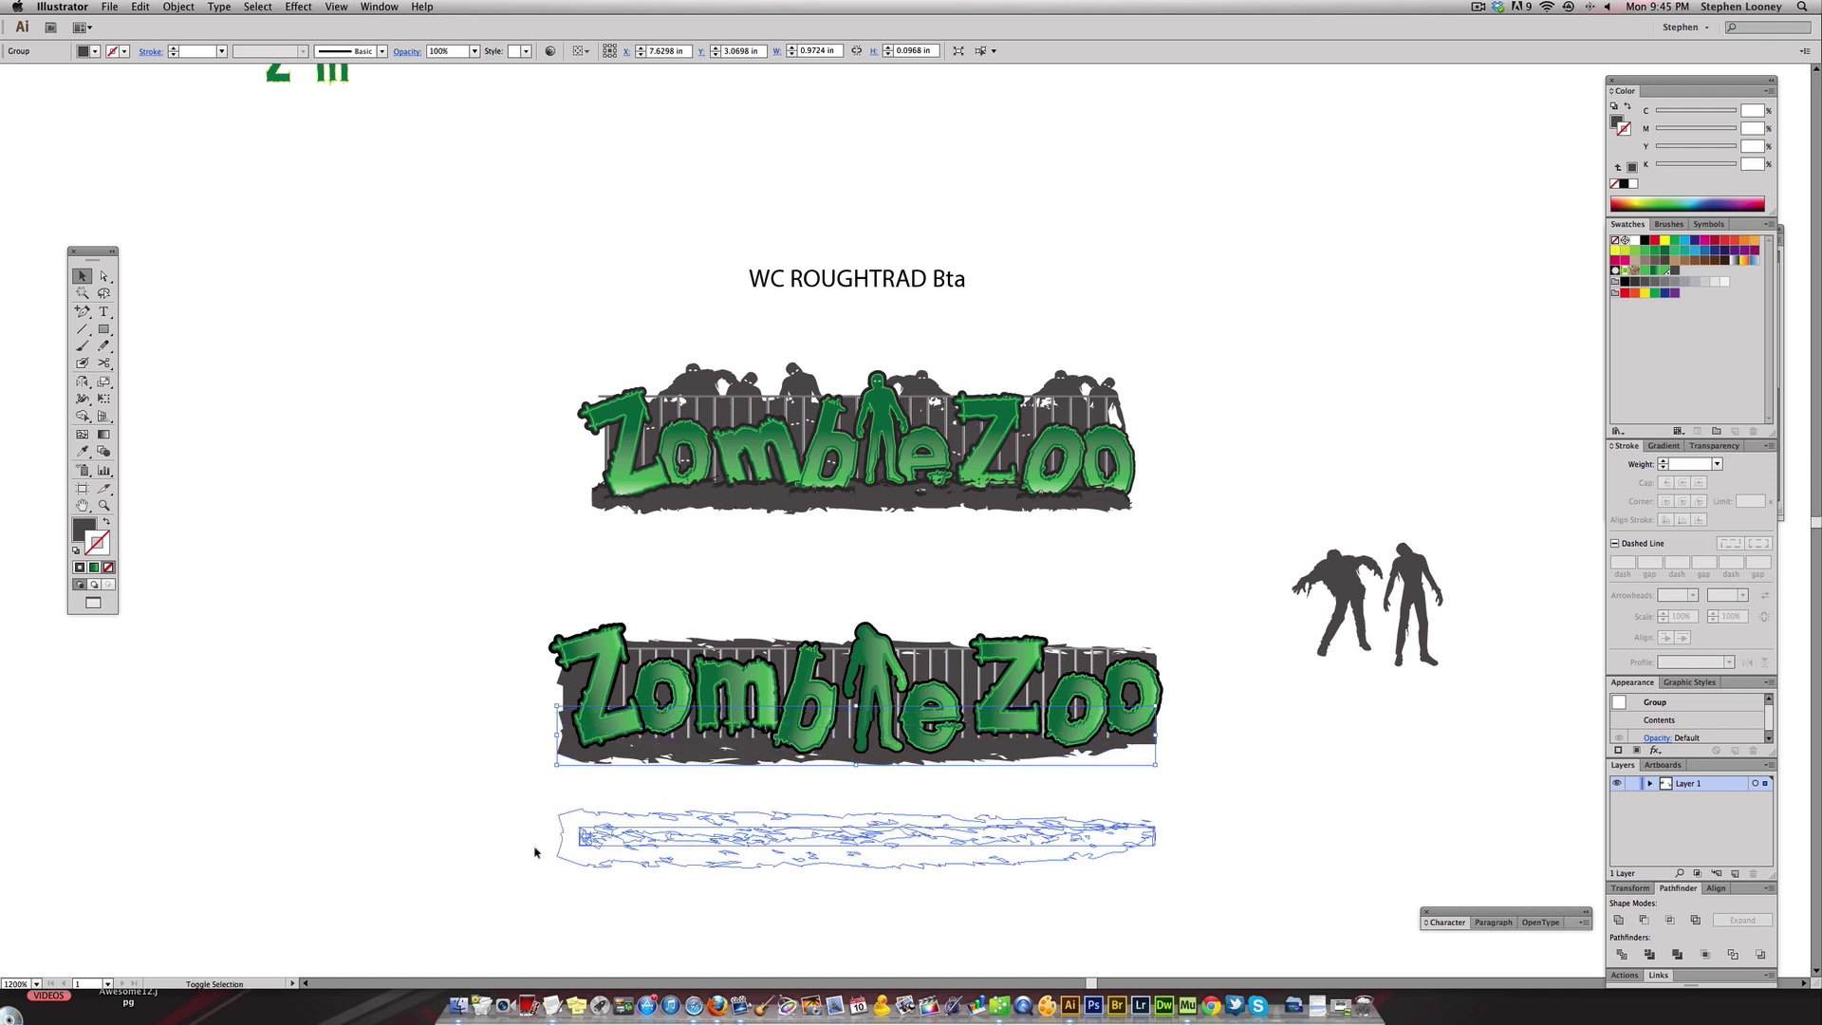
click(488, 850)
click(771, 837)
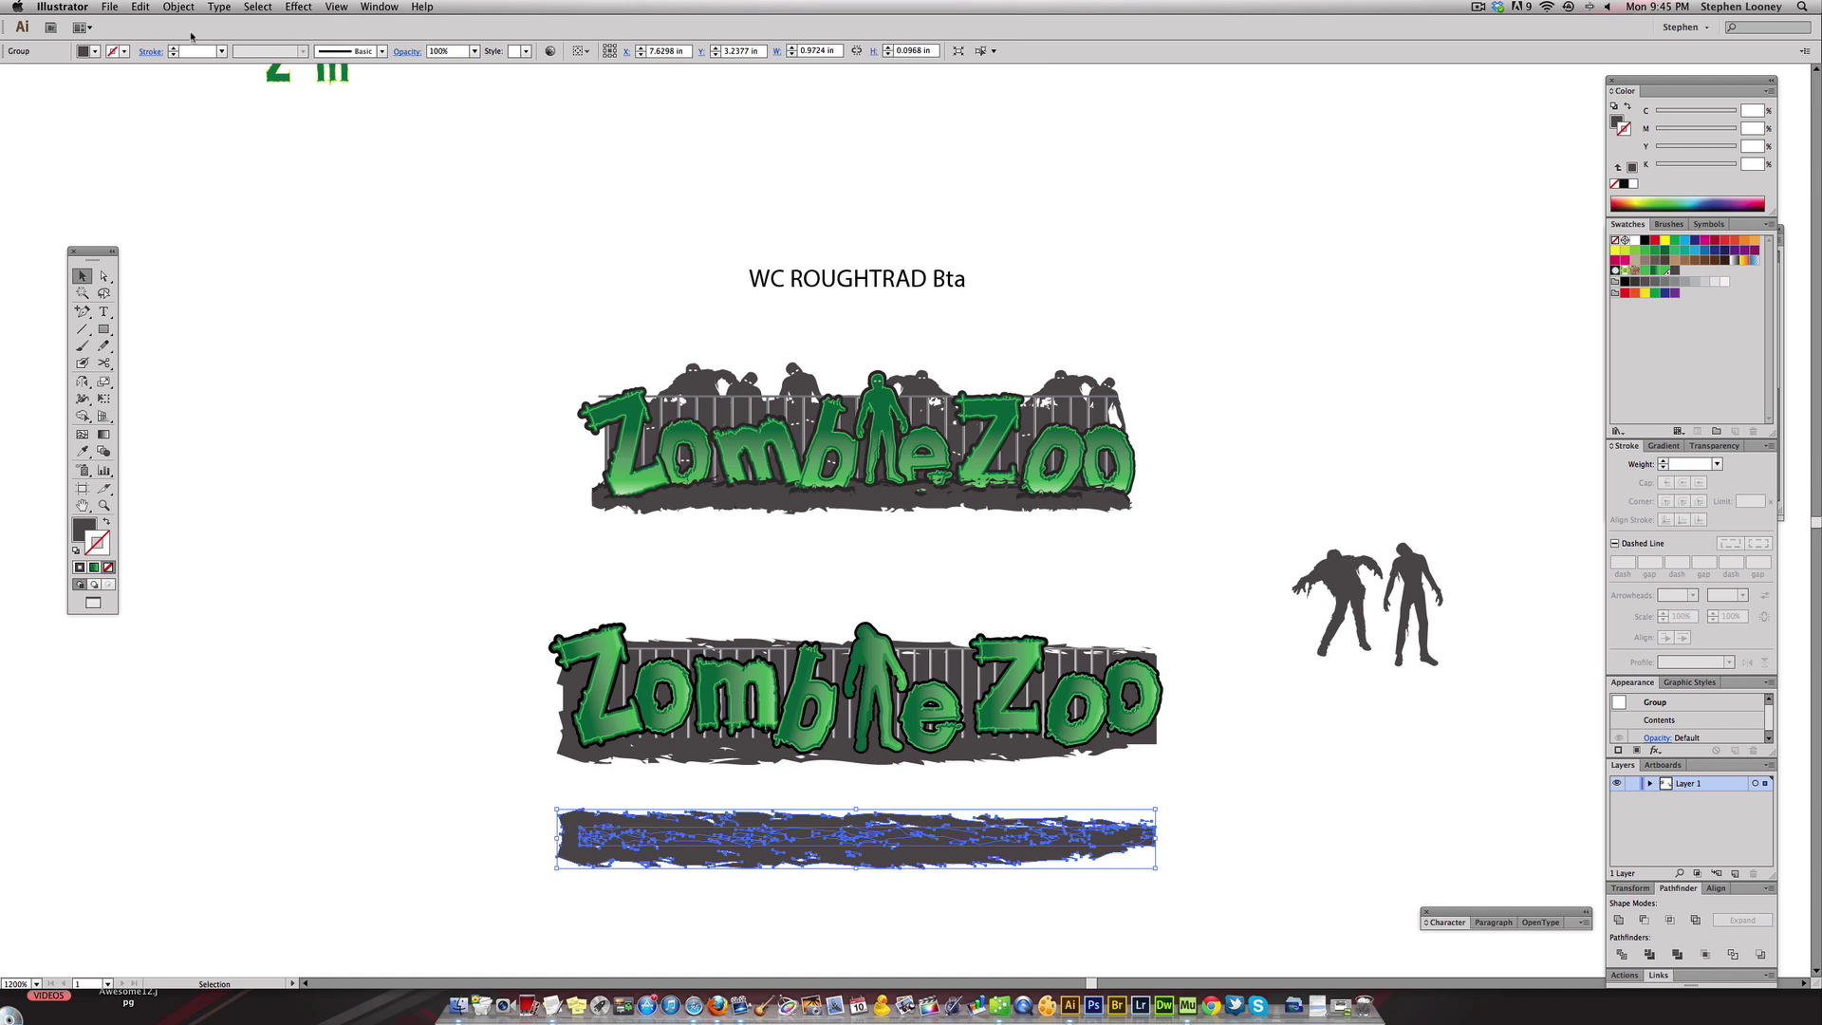
- Bring the copied strip to the front and move it up over the lower ends of the new logo's letters
click(179, 6)
mouse_move(190, 28)
click(361, 65)
drag(743, 856, 747, 768)
click(765, 811)
scroll(765, 811, up, 1)
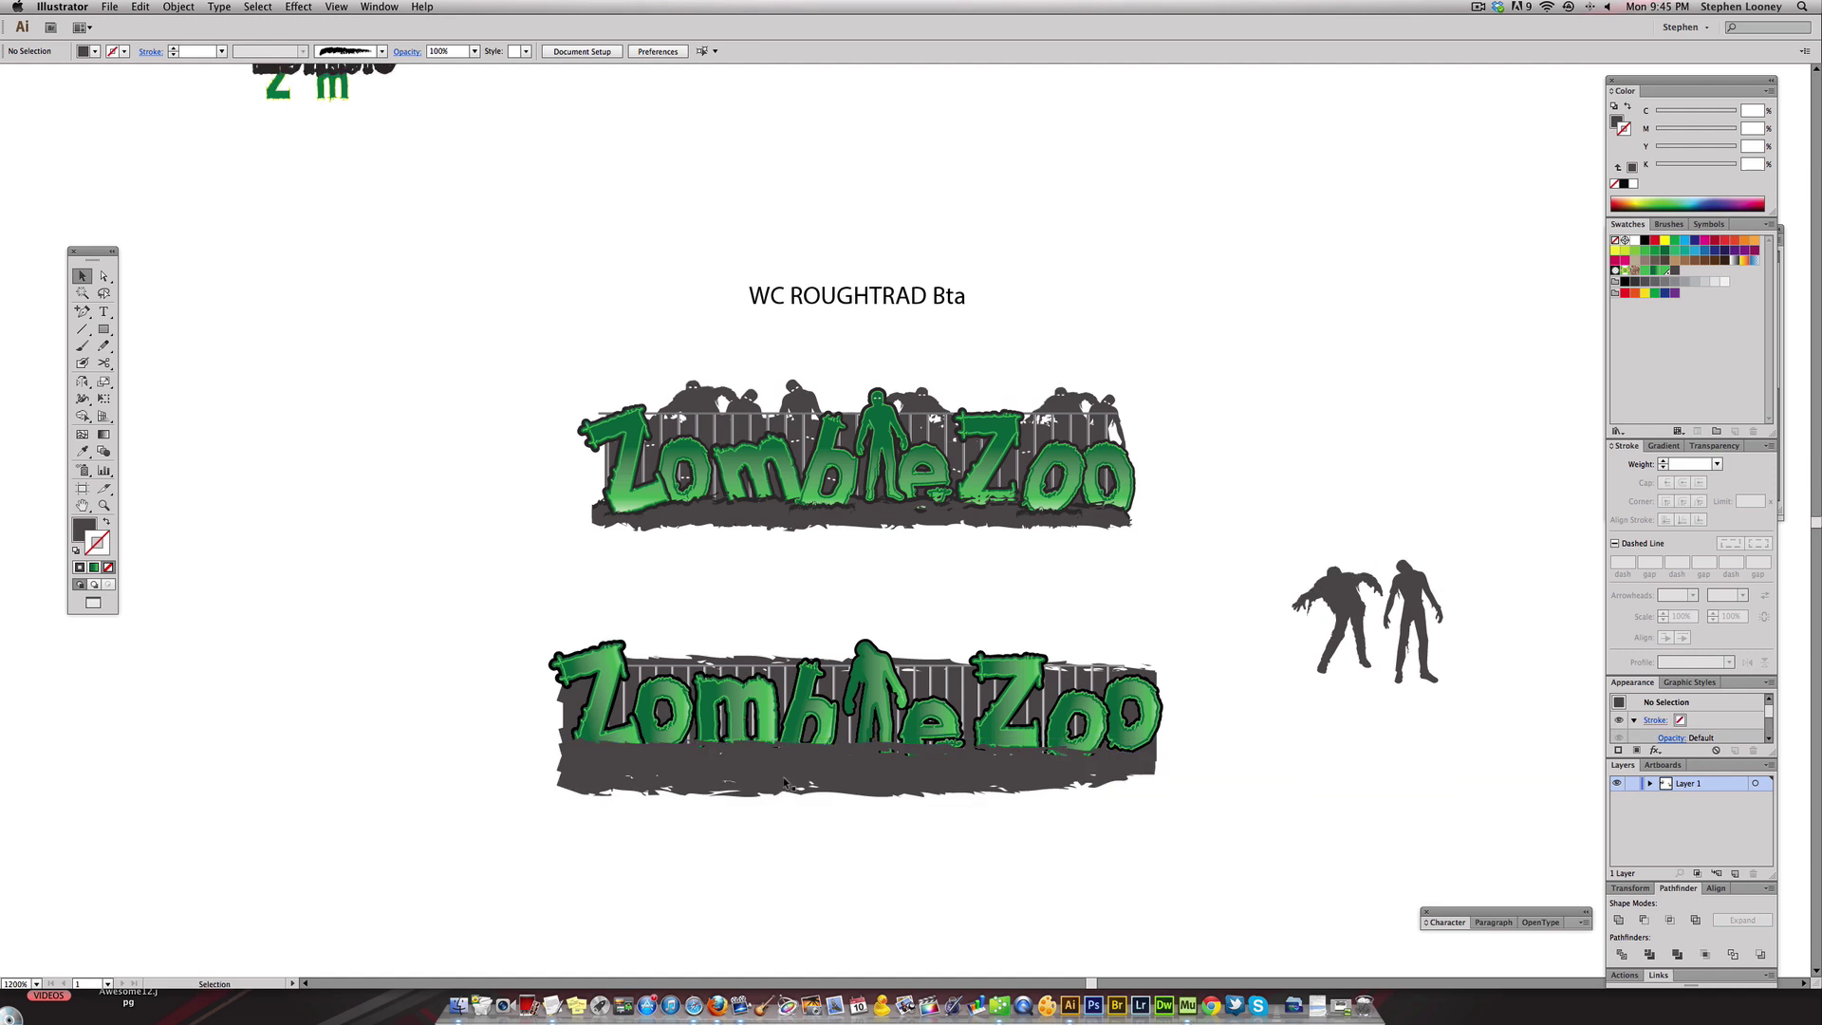
- Flatten the front strip to about 0.04 in tall along the new logo's lower edge
click(787, 788)
drag(857, 807, 800, 759)
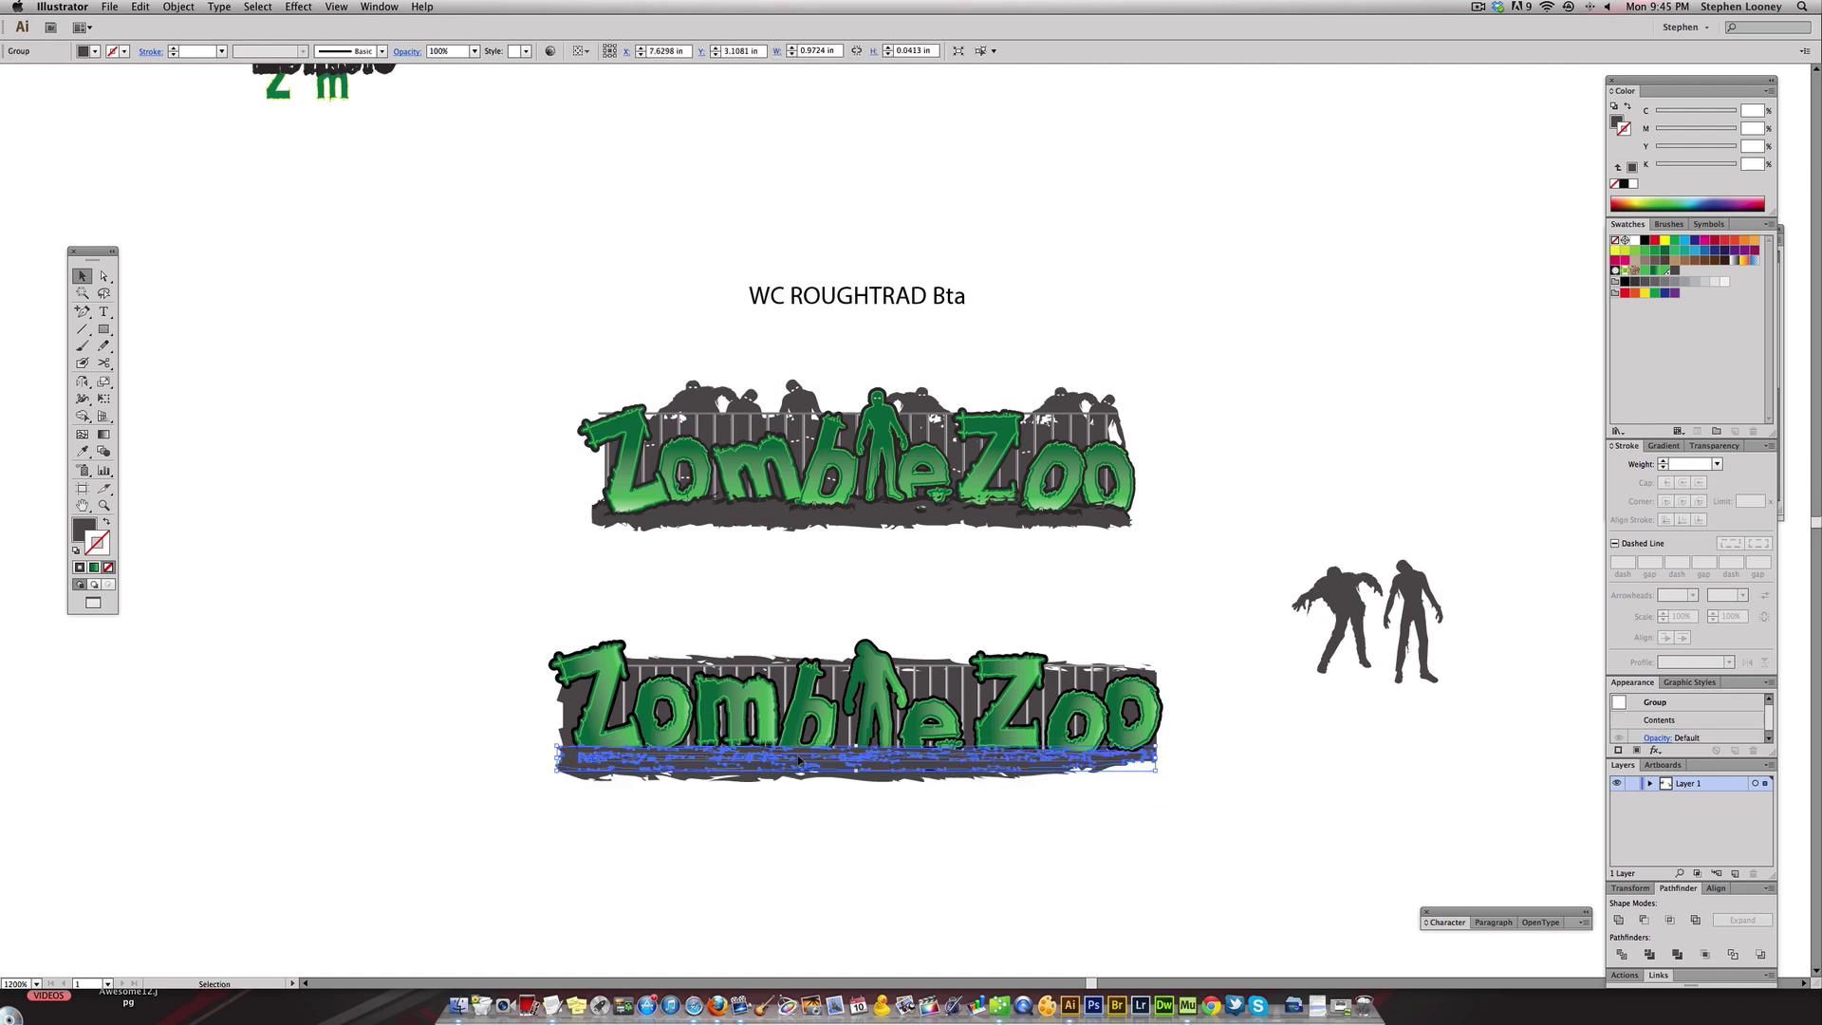
scroll(883, 825, up, 3)
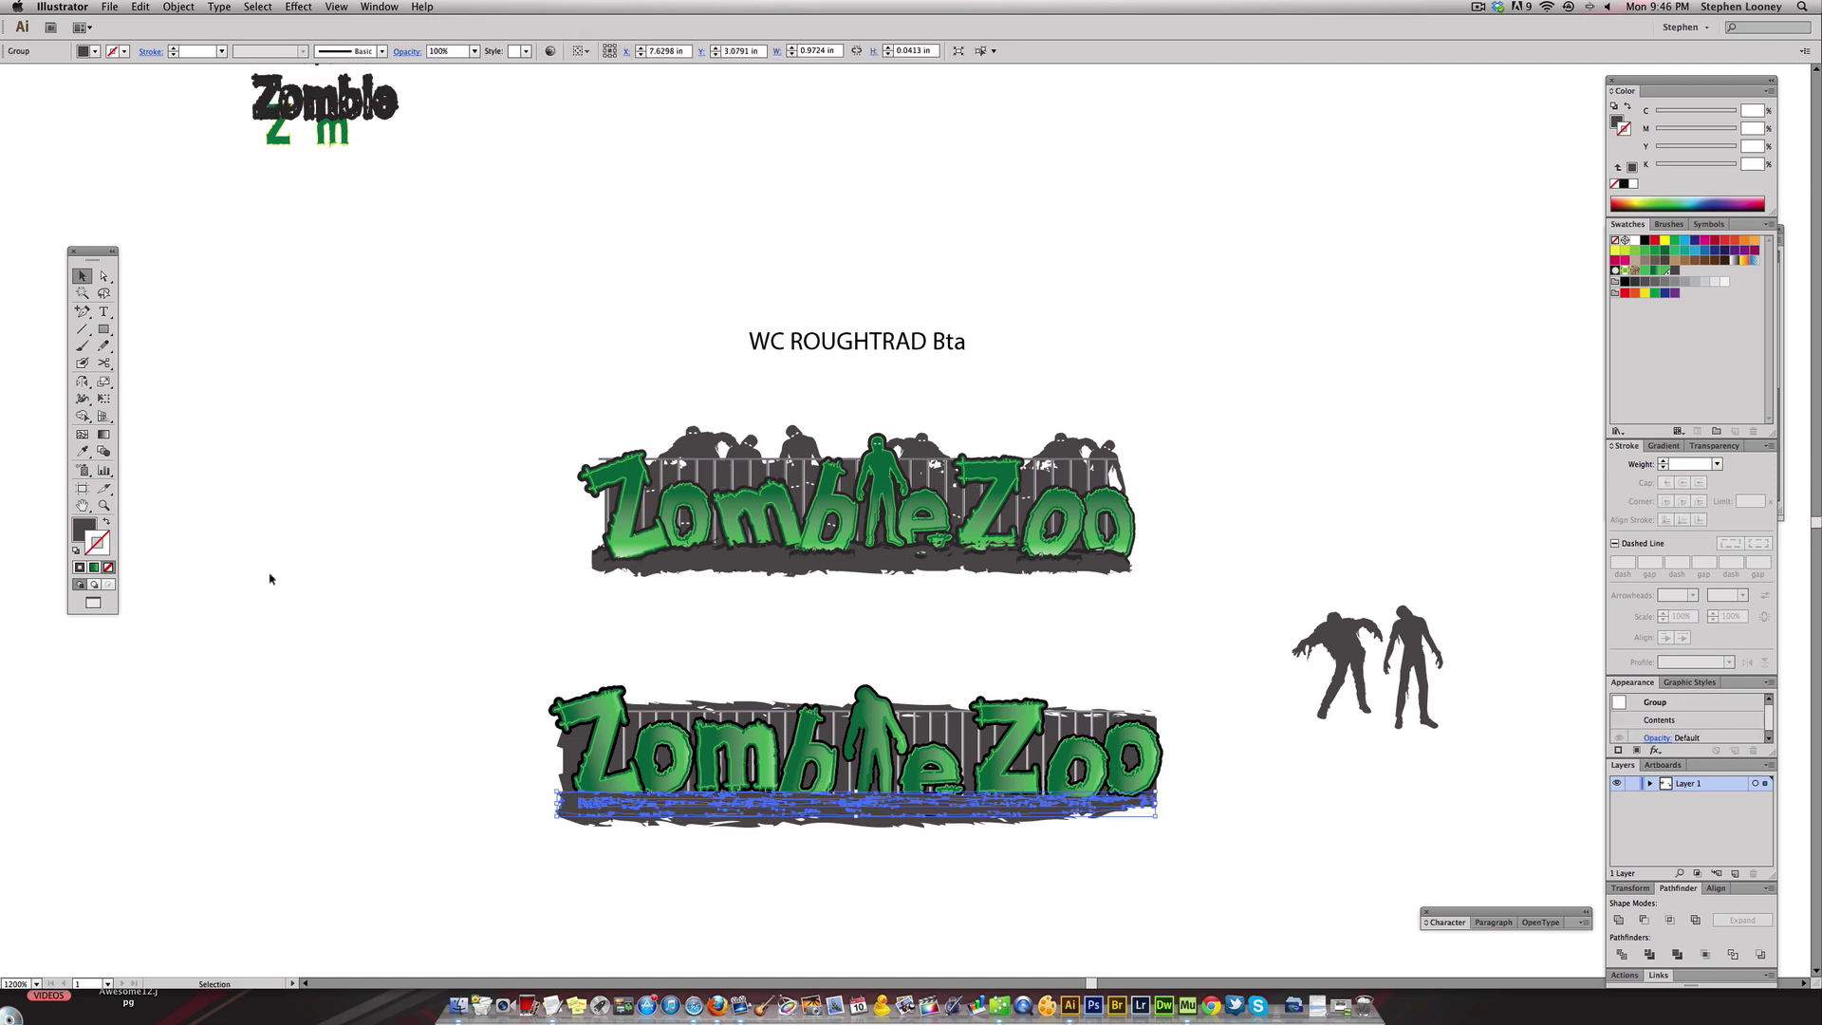
- Move the front strip below the new logo and stretch it to about 0.085 in tall
drag(792, 805, 793, 871)
click(792, 893)
click(670, 870)
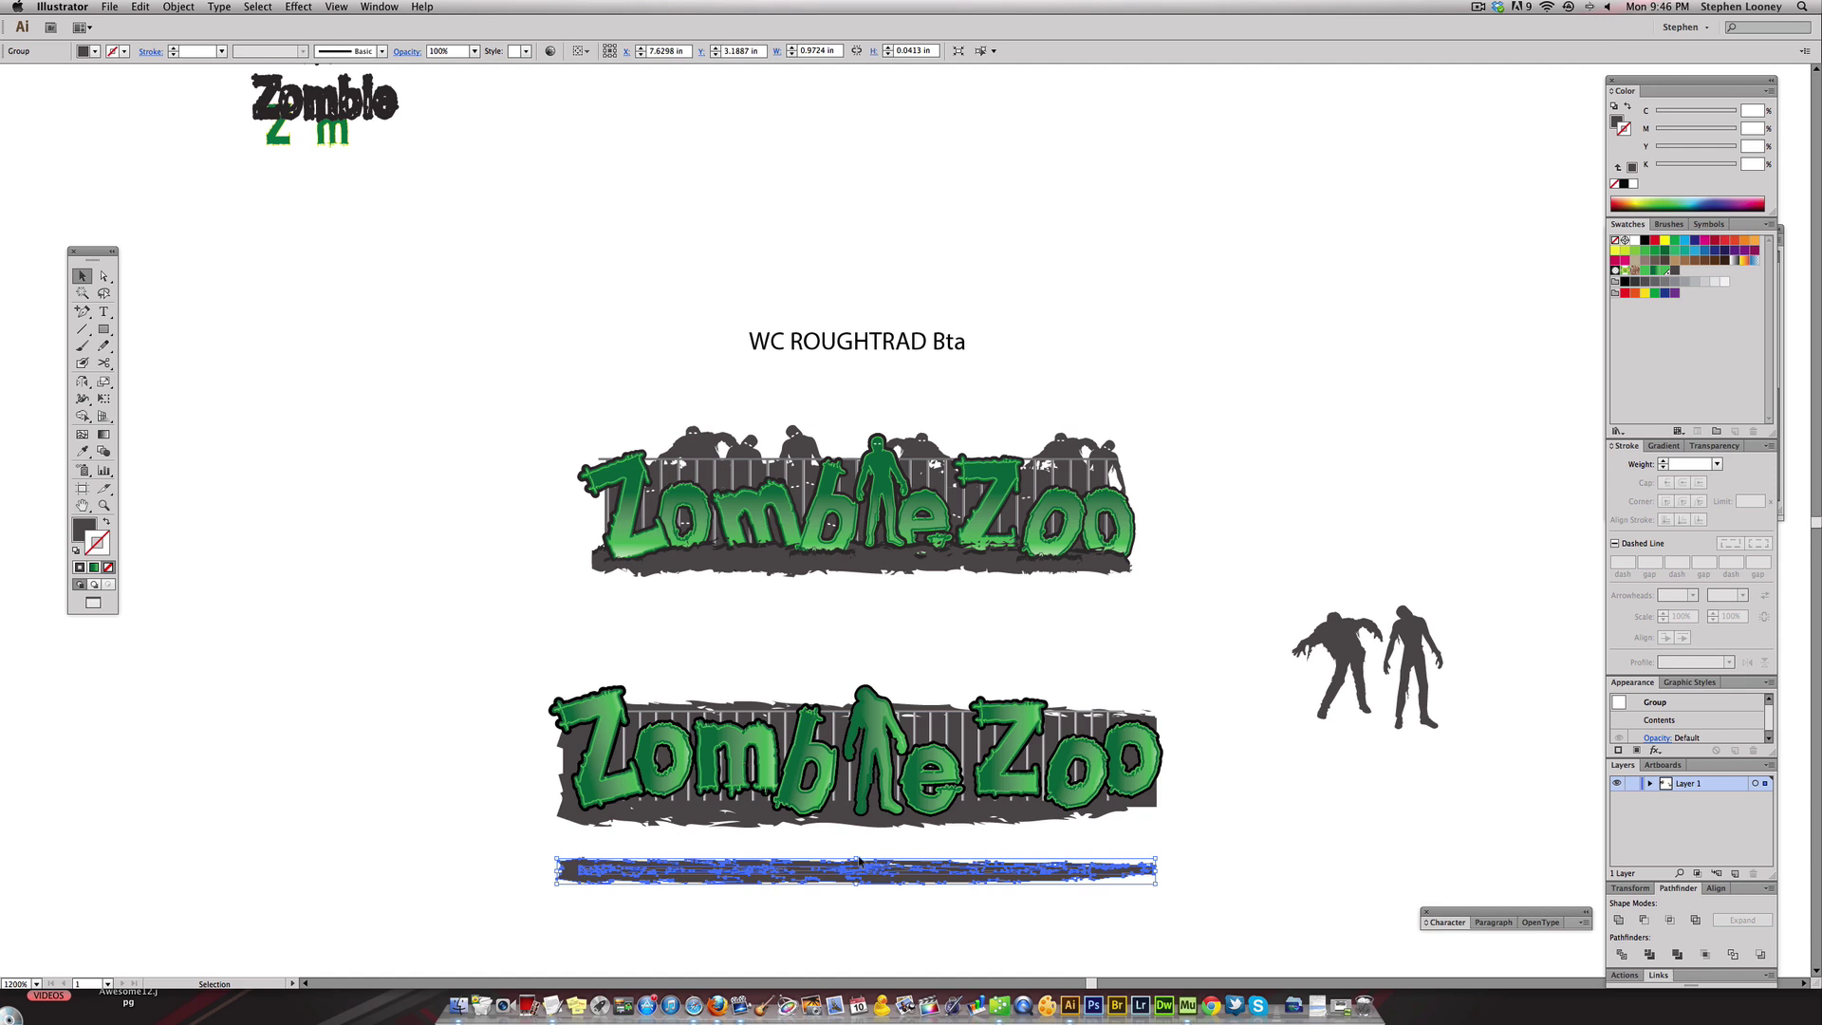
drag(856, 858, 856, 853)
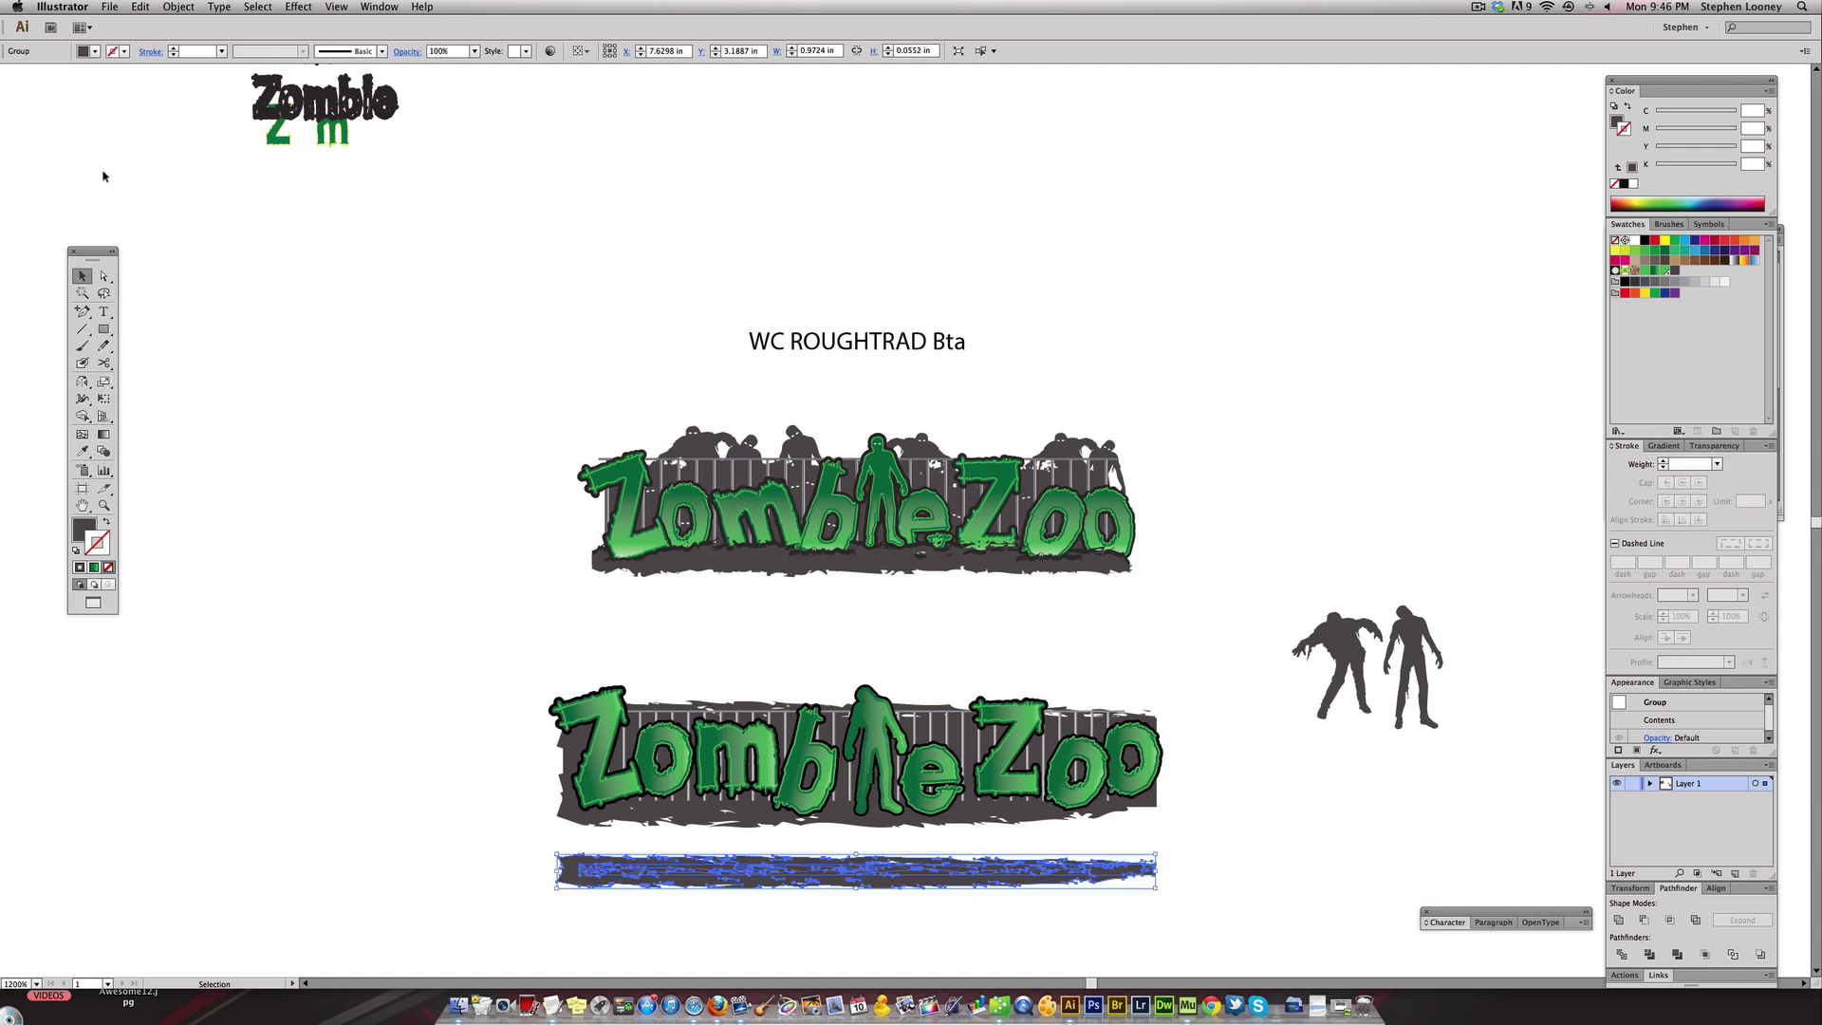
scroll(159, 126, up, 2)
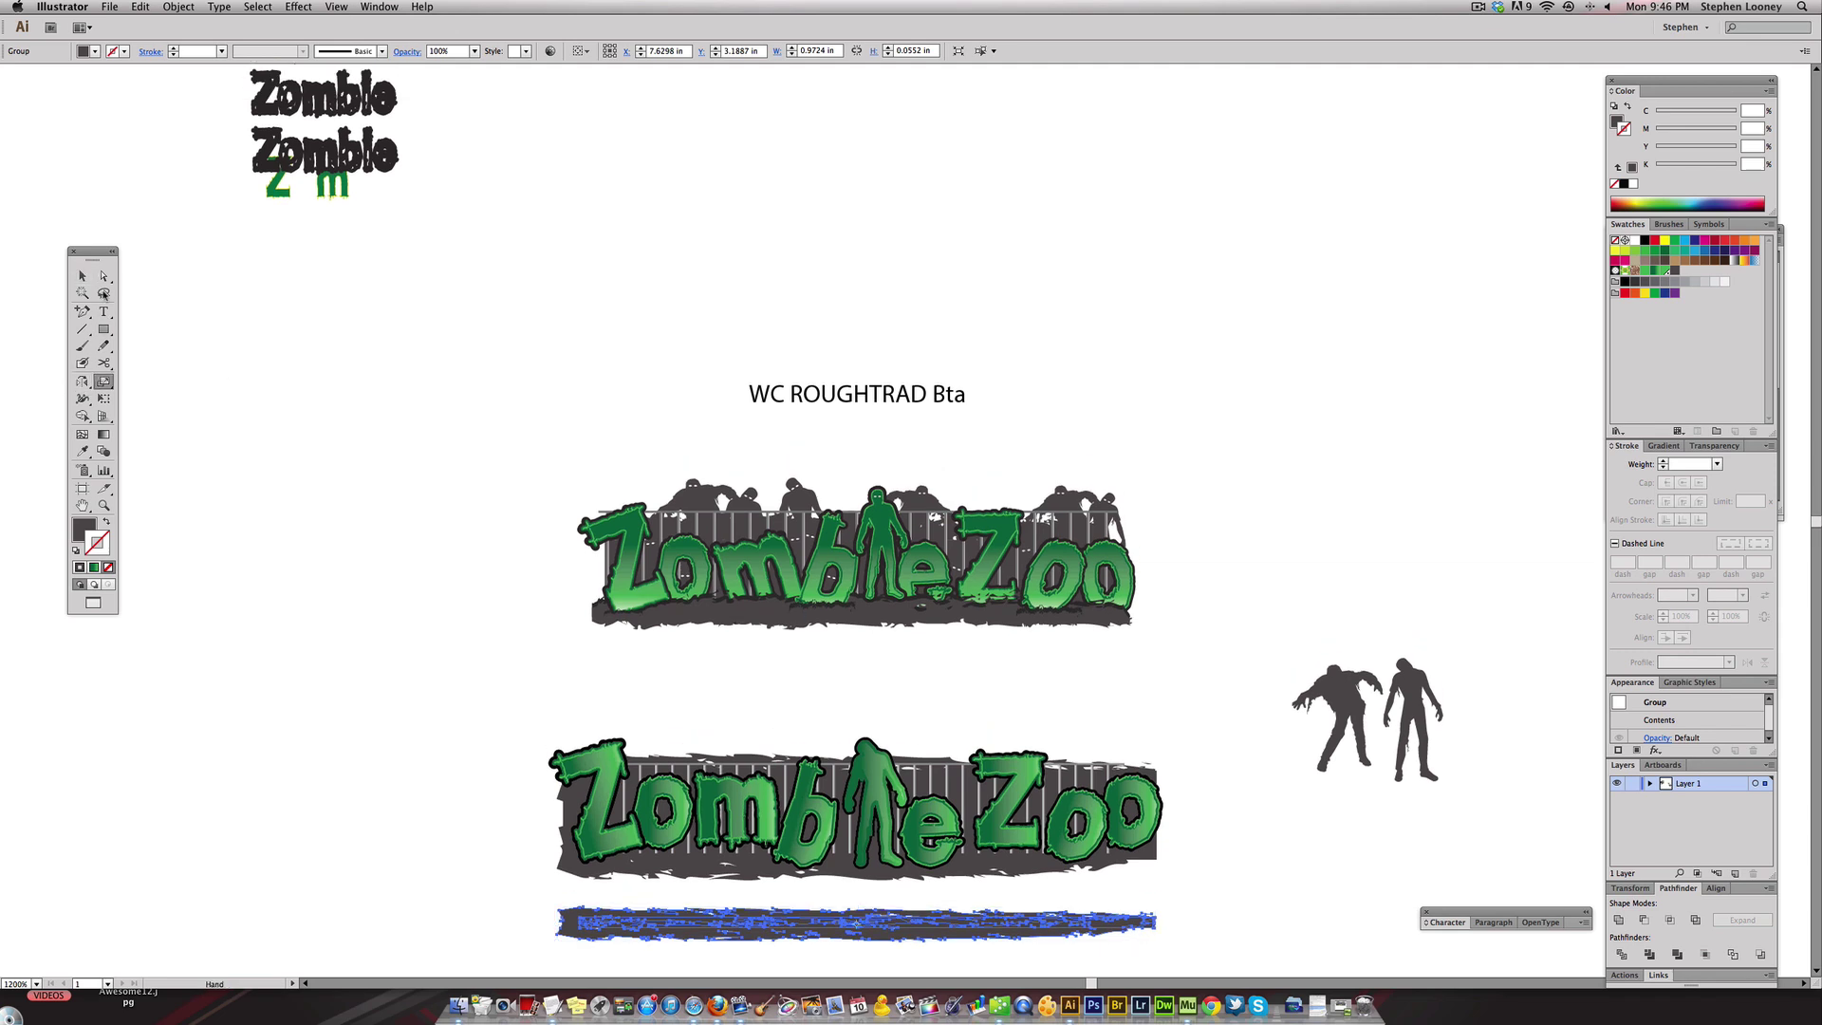
scroll(366, 617, down, 4)
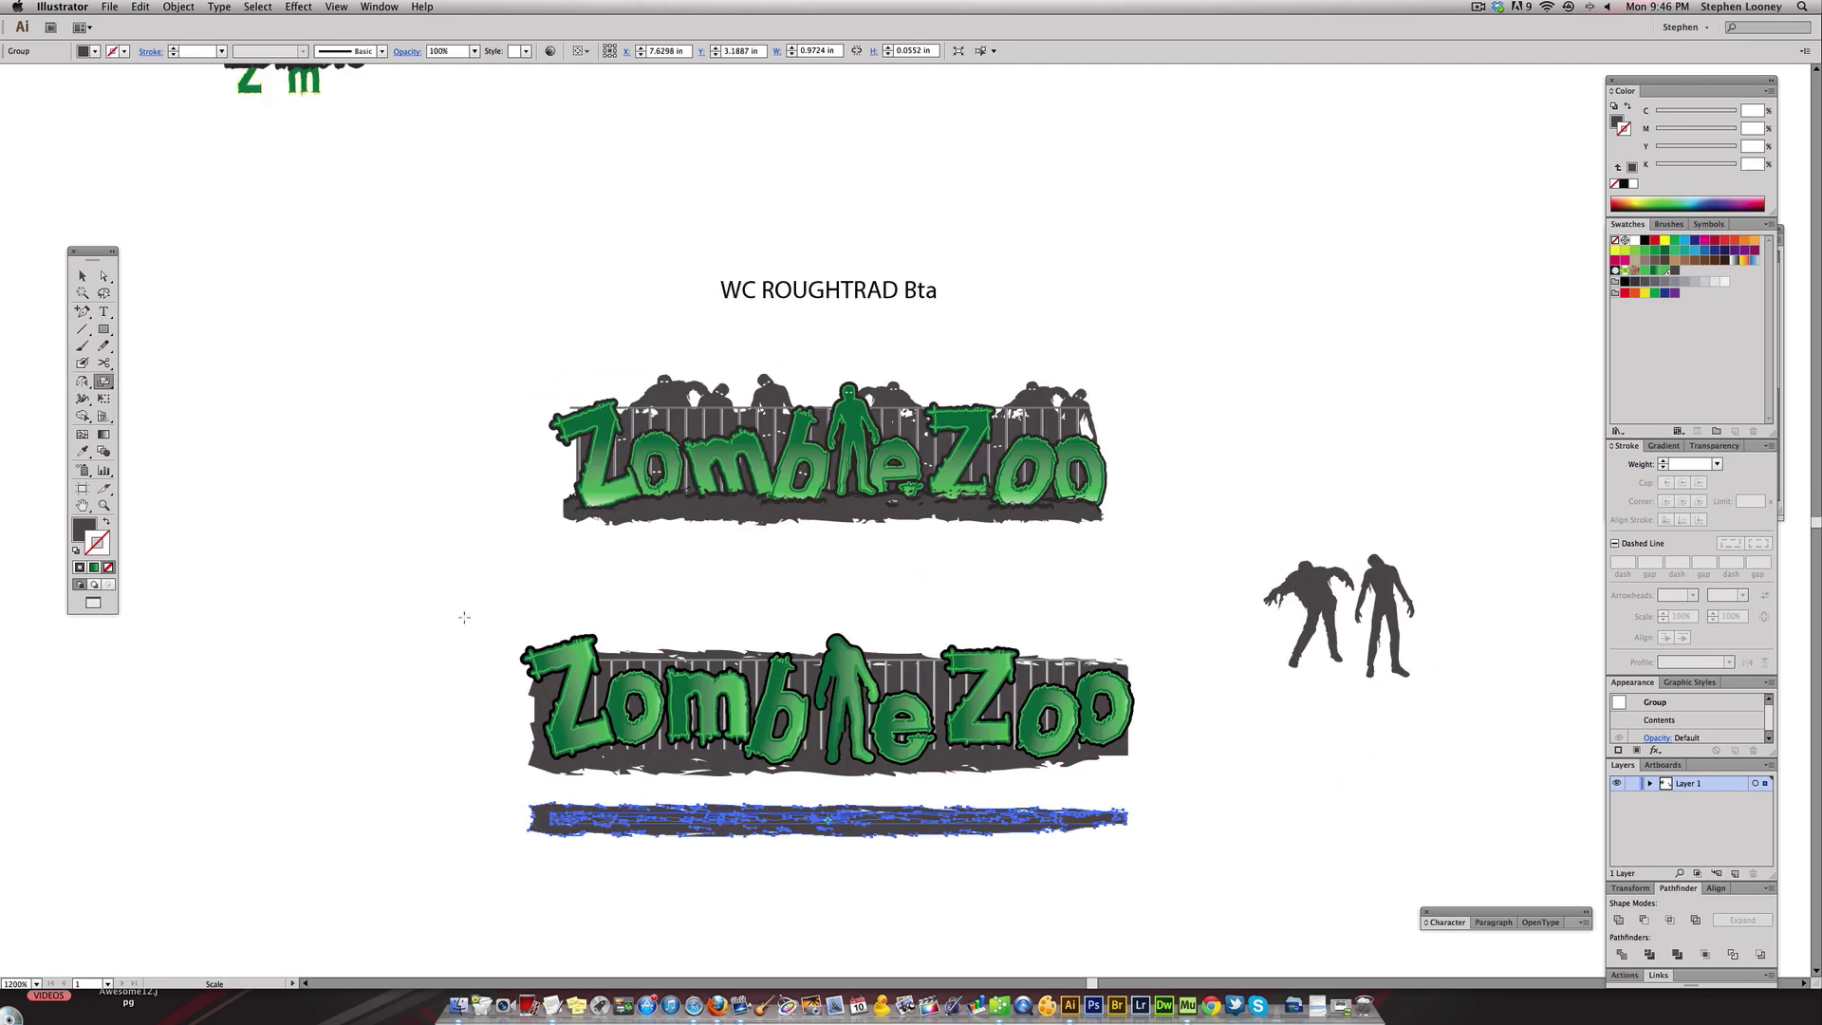
drag(668, 931, 668, 987)
- Move the stretched strip back up so it overlaps the lower ends of the new logo's letters
click(82, 277)
drag(776, 824, 822, 817)
key(super+shift+a)
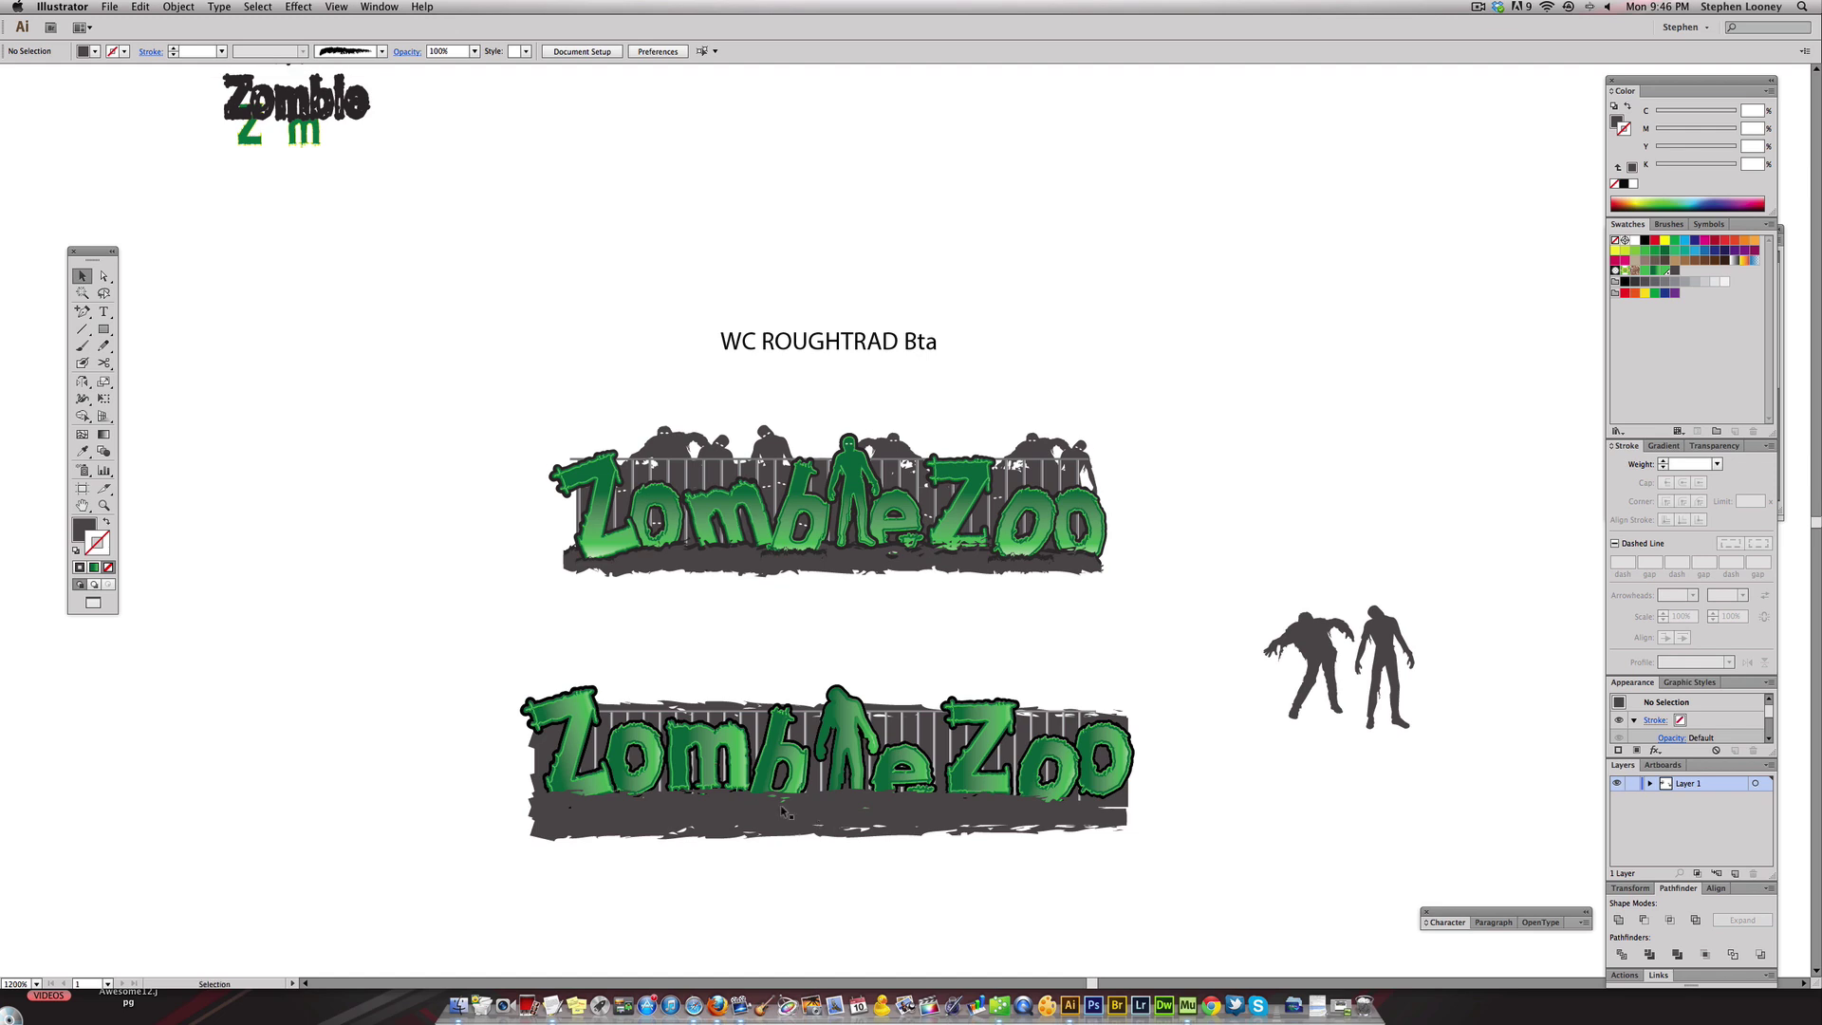
scroll(607, 669, up, 1)
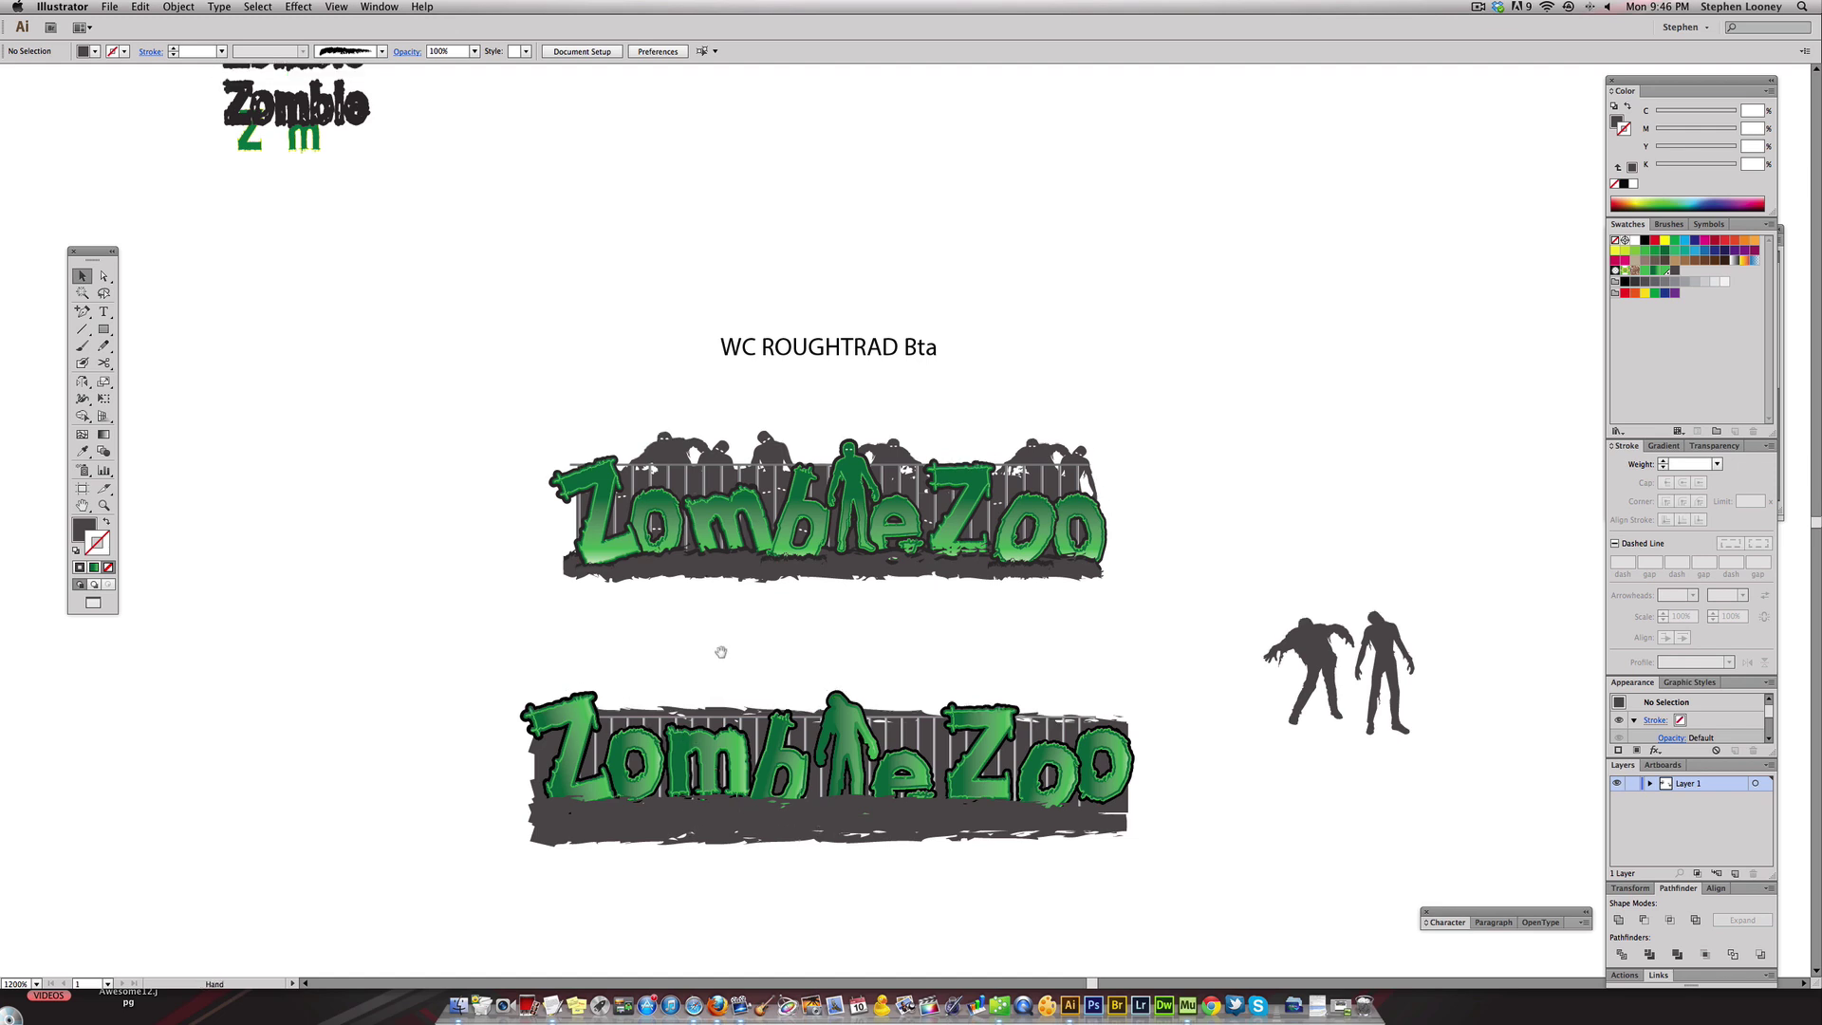
- Bring the first letter Z of the new logo in front of the lower strip
click(599, 704)
scroll(610, 642, up, 2)
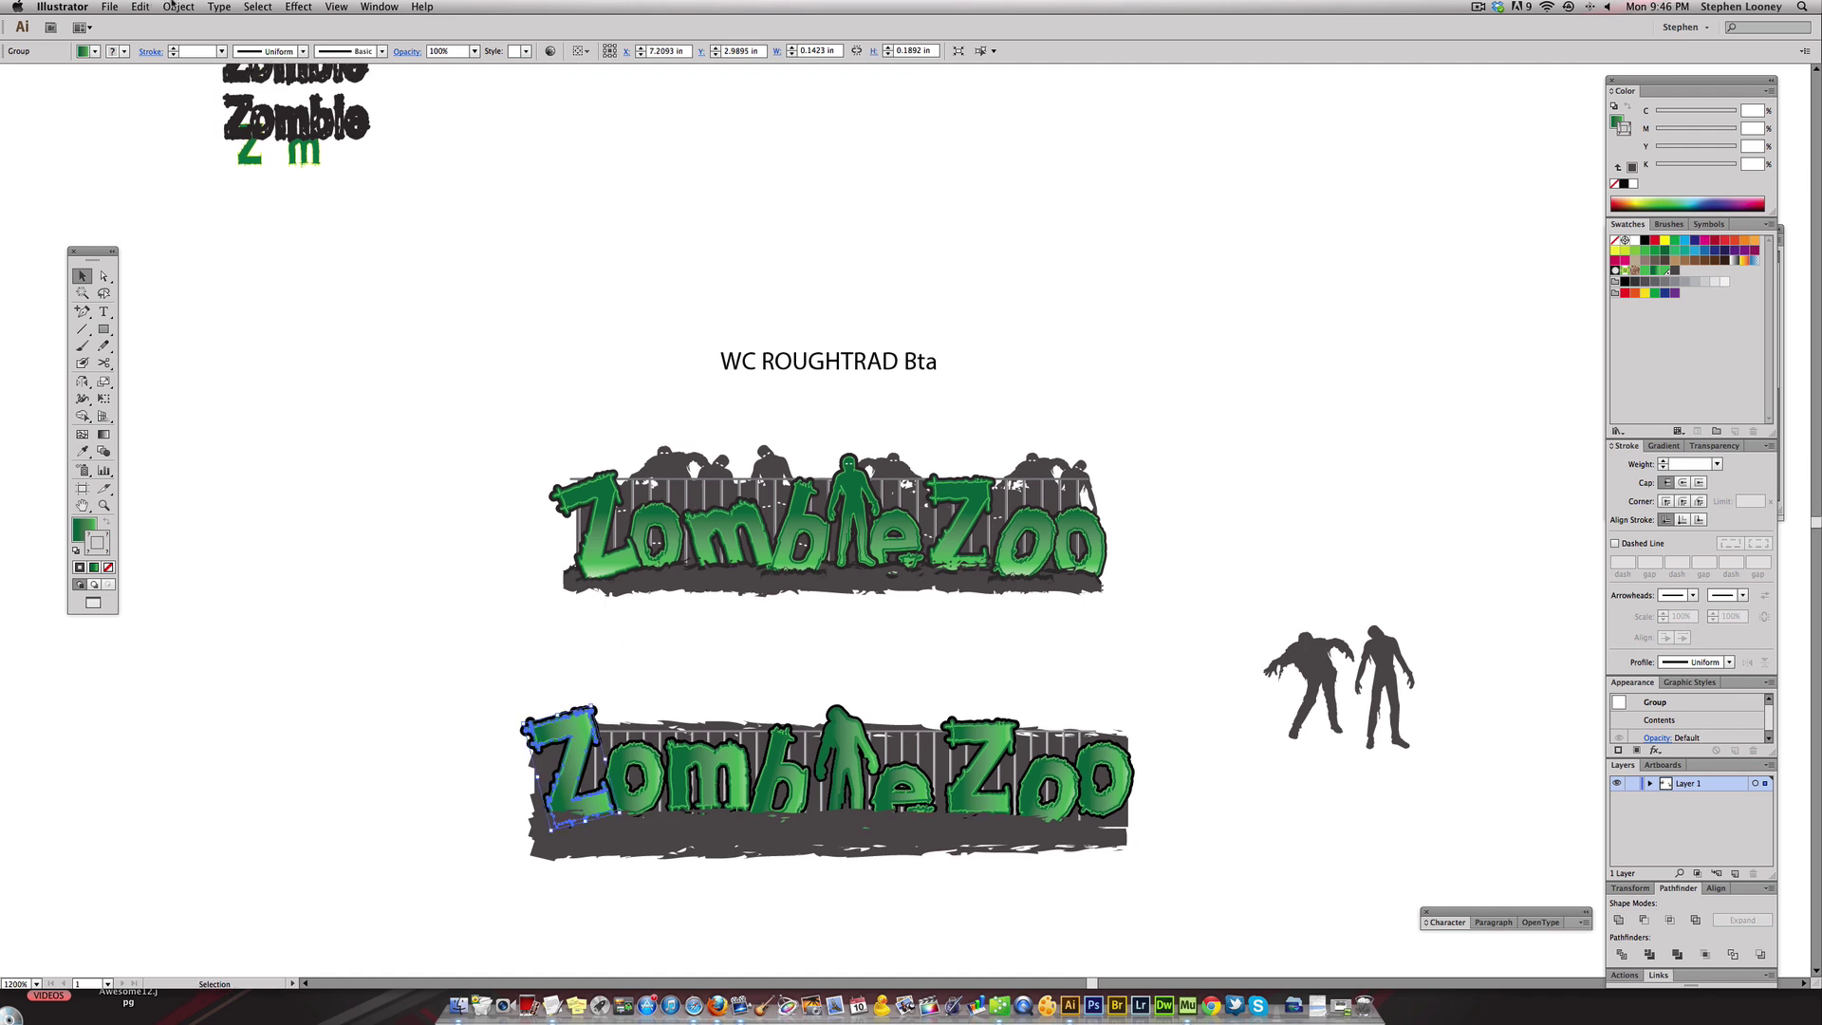
click(167, 4)
click(366, 567)
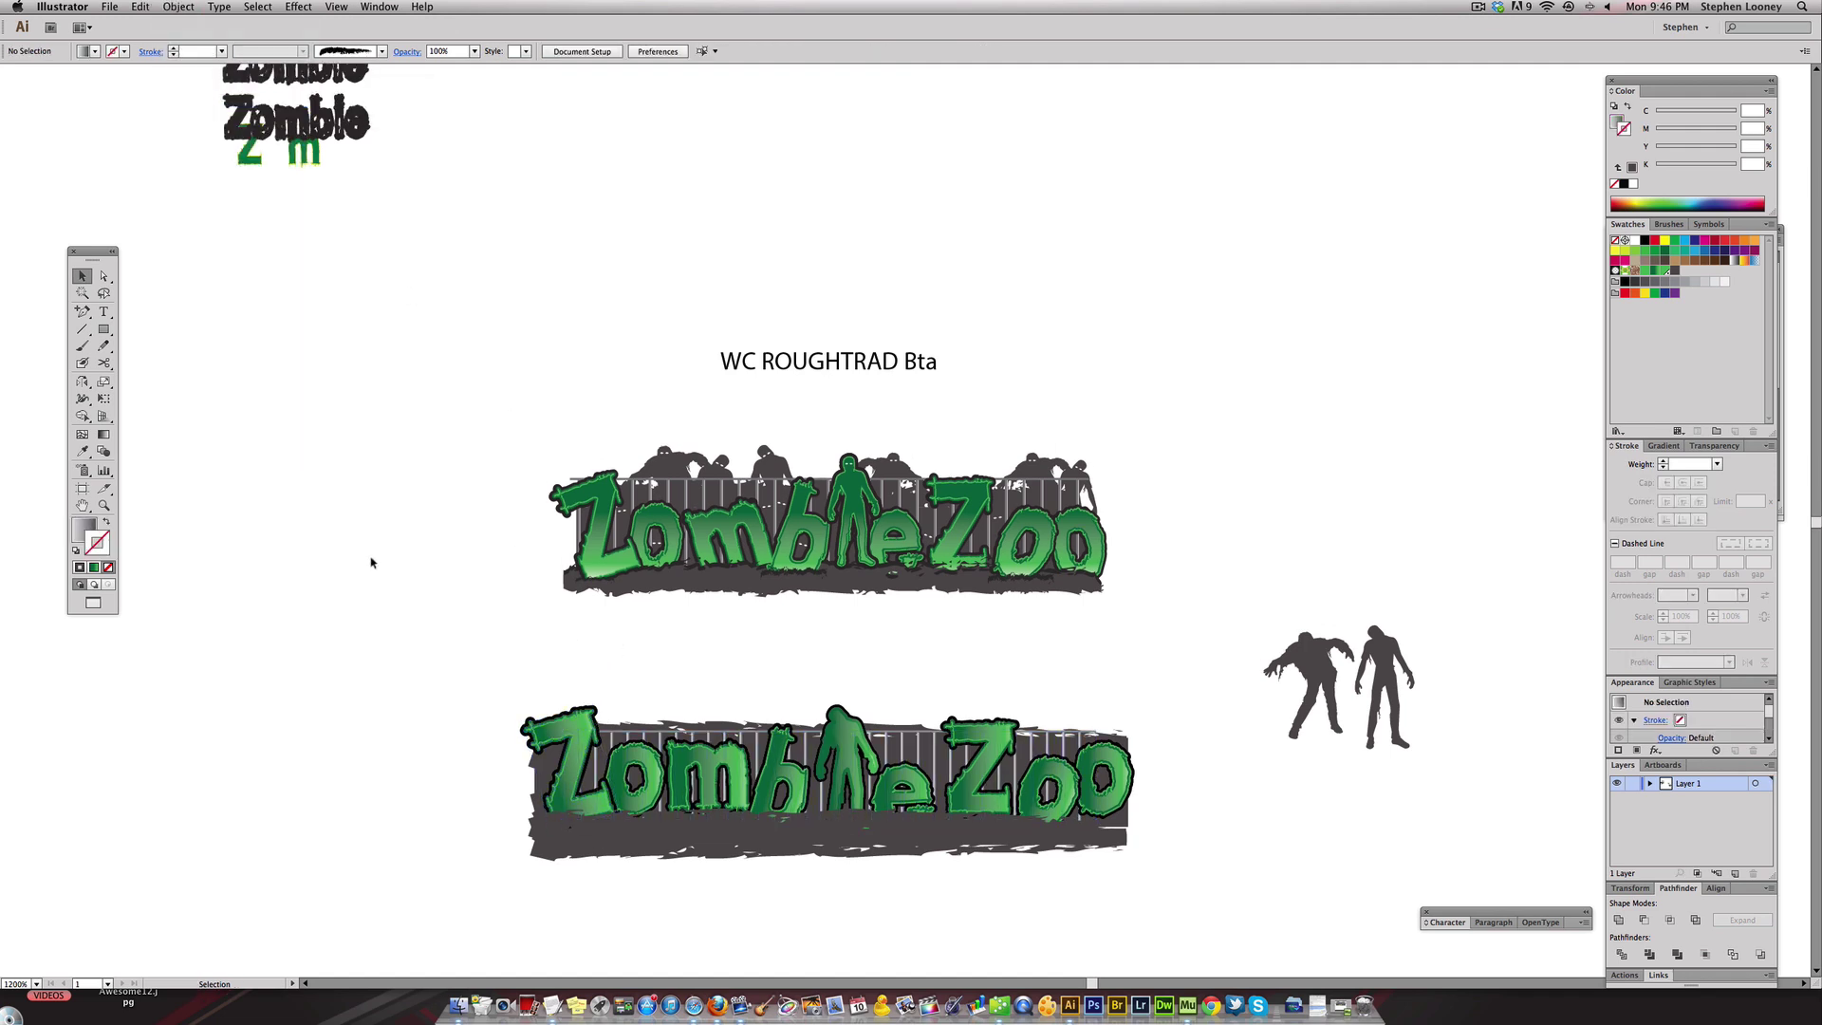
click(571, 708)
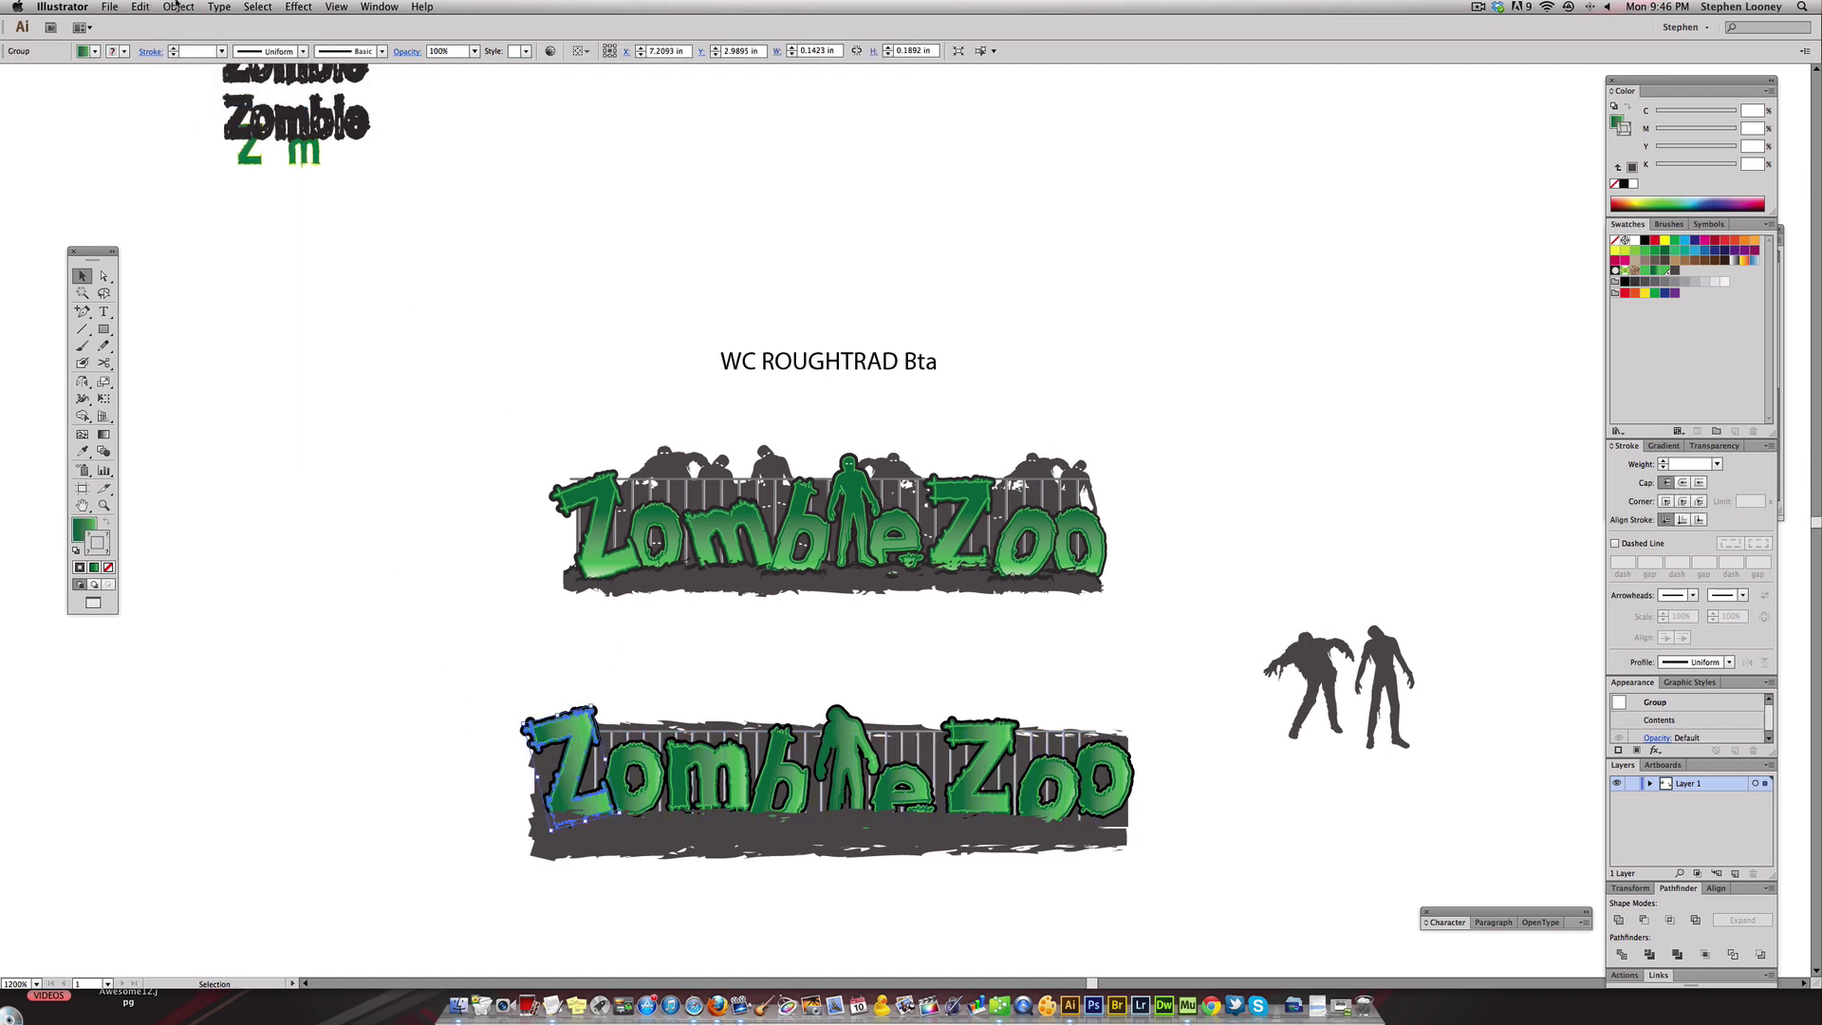
click(178, 7)
click(431, 601)
click(407, 602)
- Bring the letter b of the new logo to the front, keeping its original position
click(788, 758)
drag(787, 757, 826, 696)
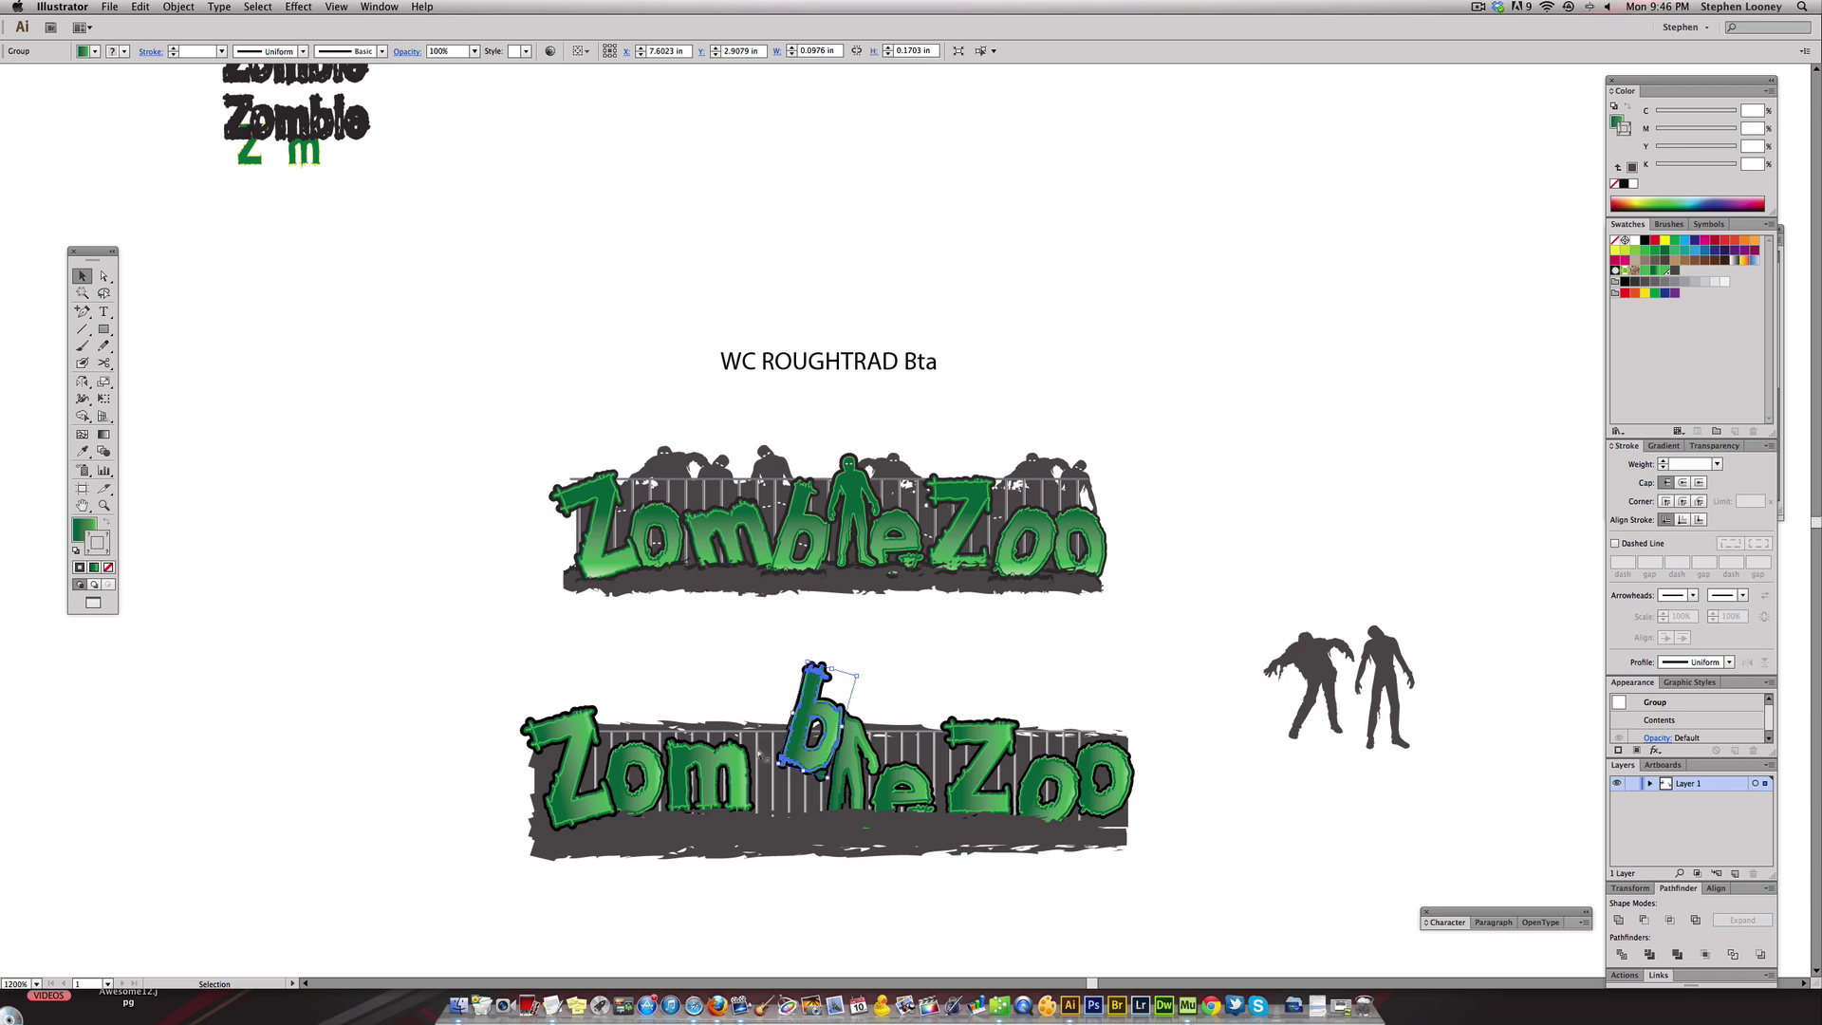
key(super+z)
click(179, 7)
mouse_move(189, 28)
click(361, 40)
- Bring the first o of Zoo in the new logo in front of the lower strip
click(1004, 751)
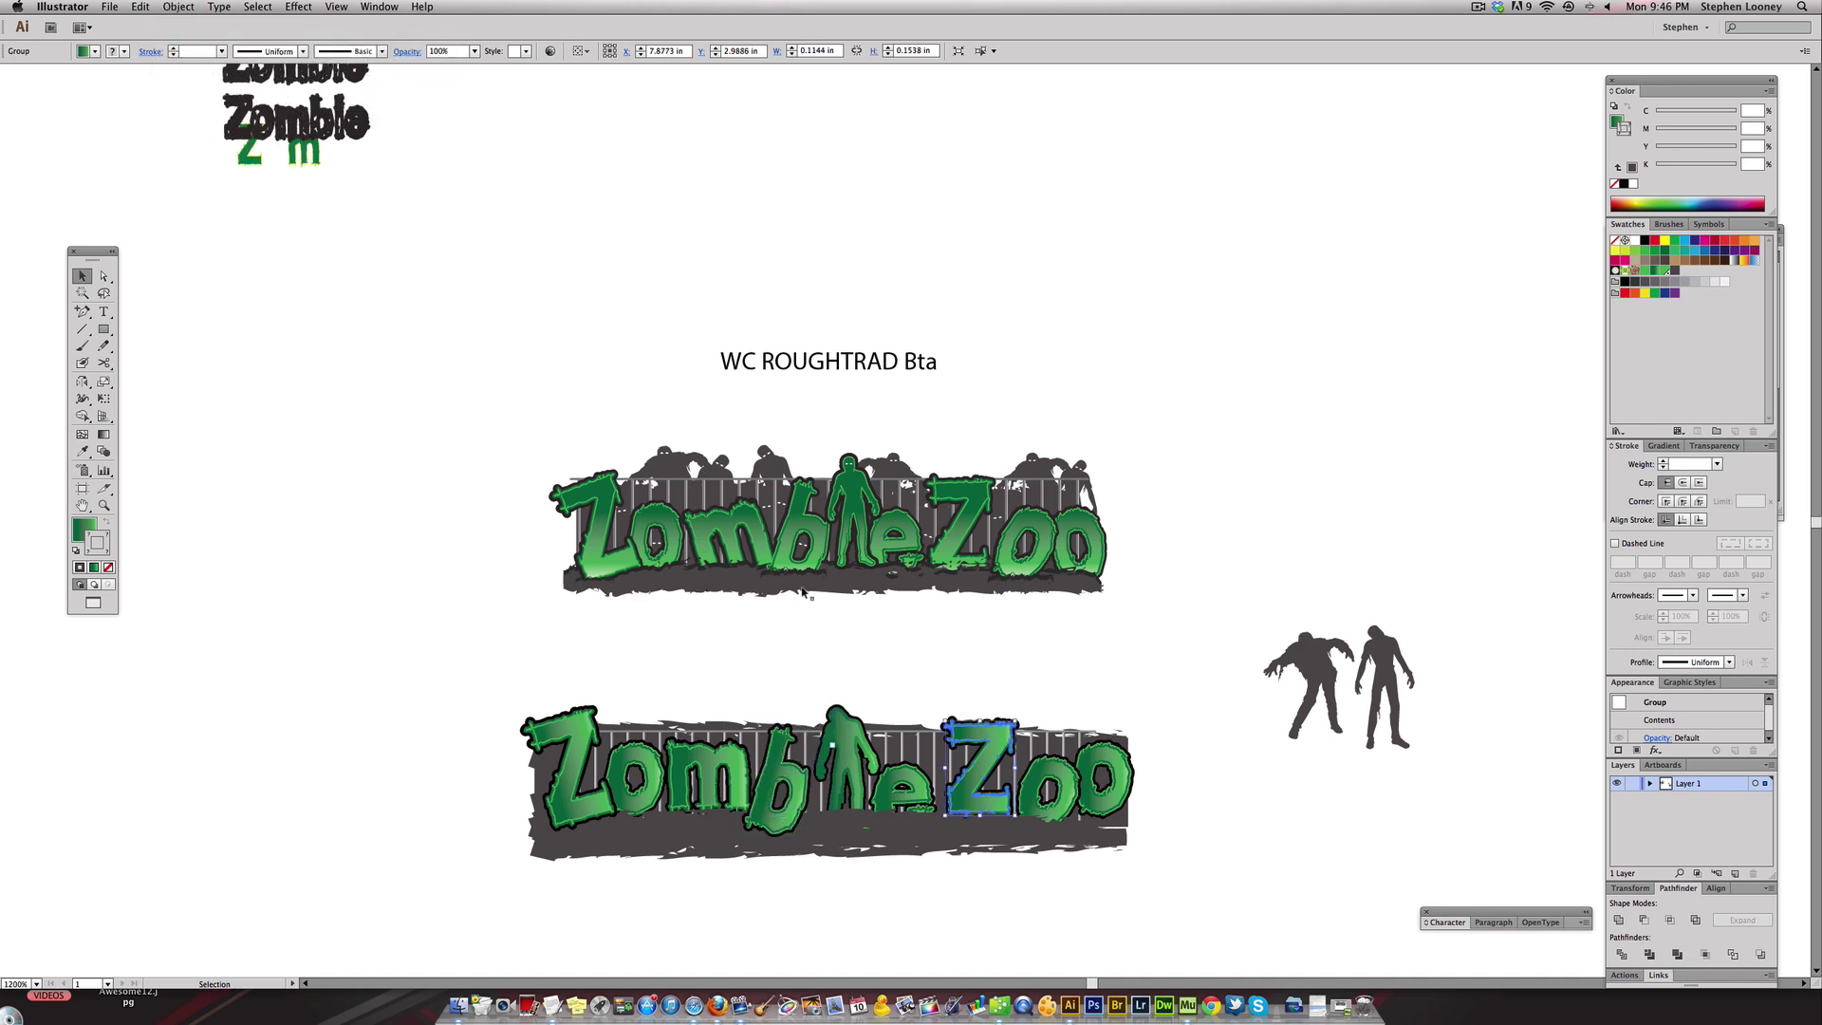
click(1039, 804)
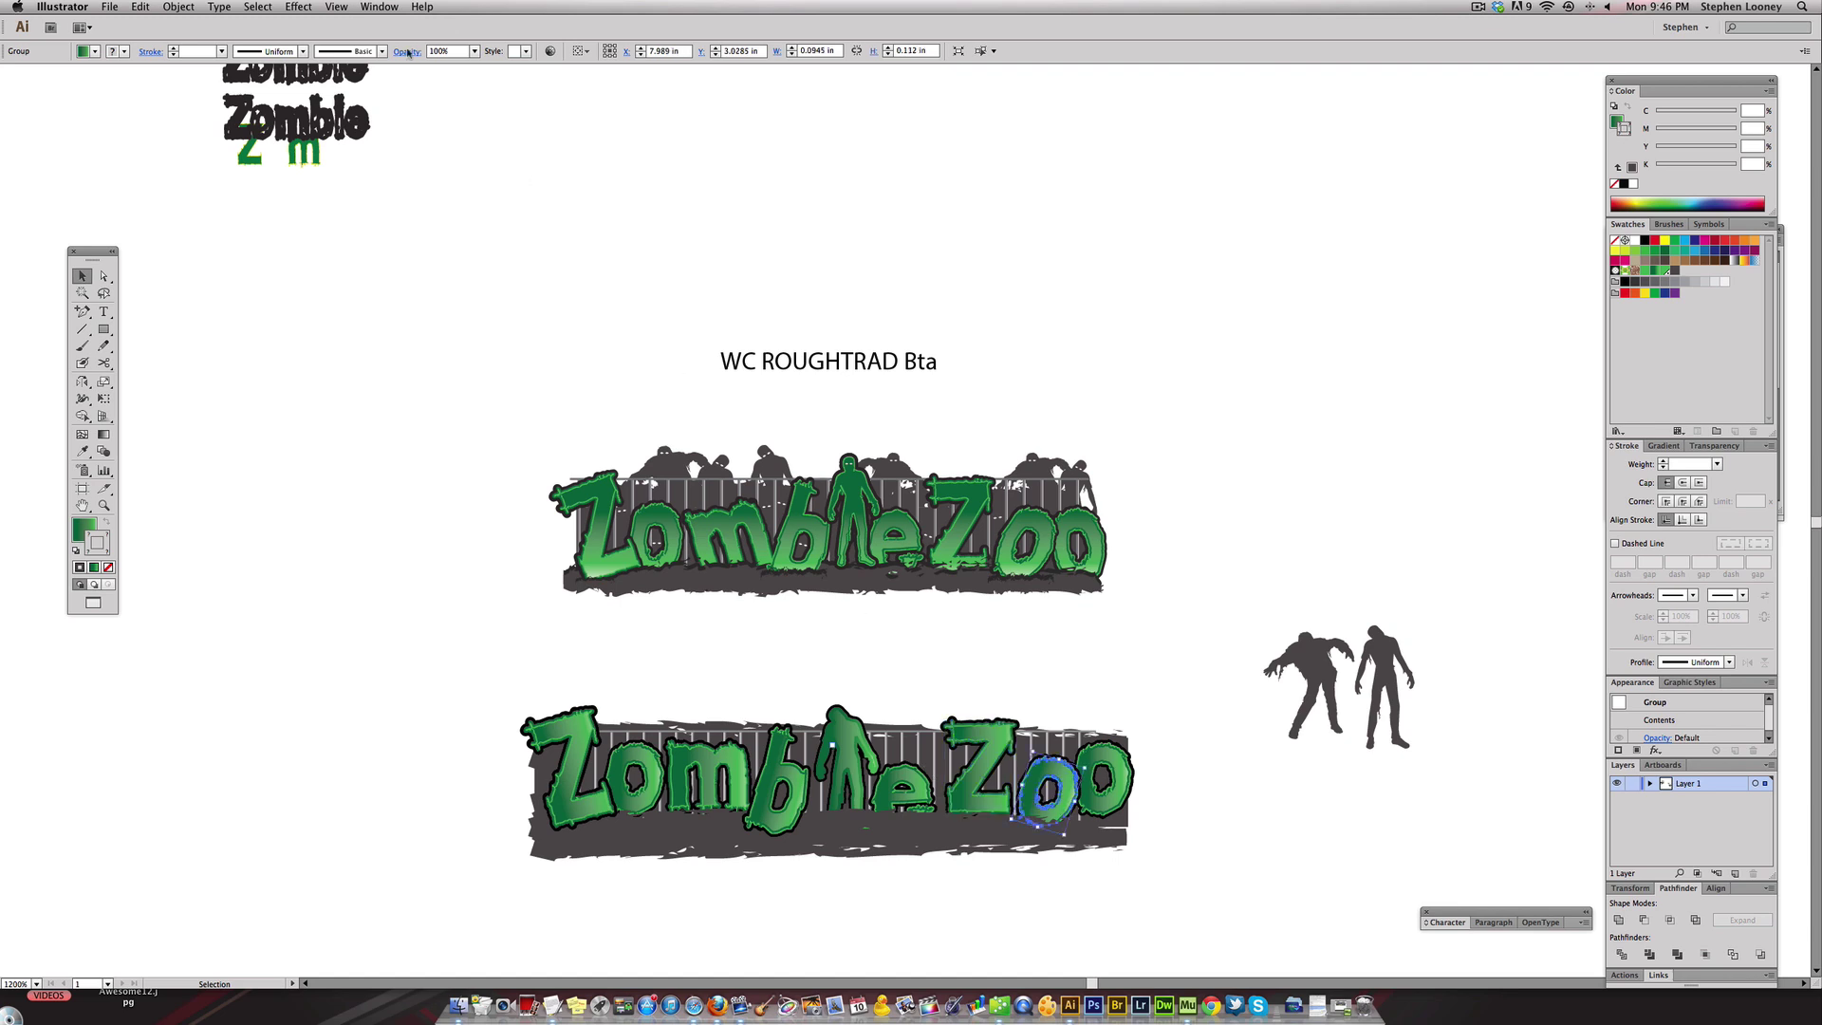
click(179, 7)
mouse_move(190, 38)
click(484, 47)
click(1208, 857)
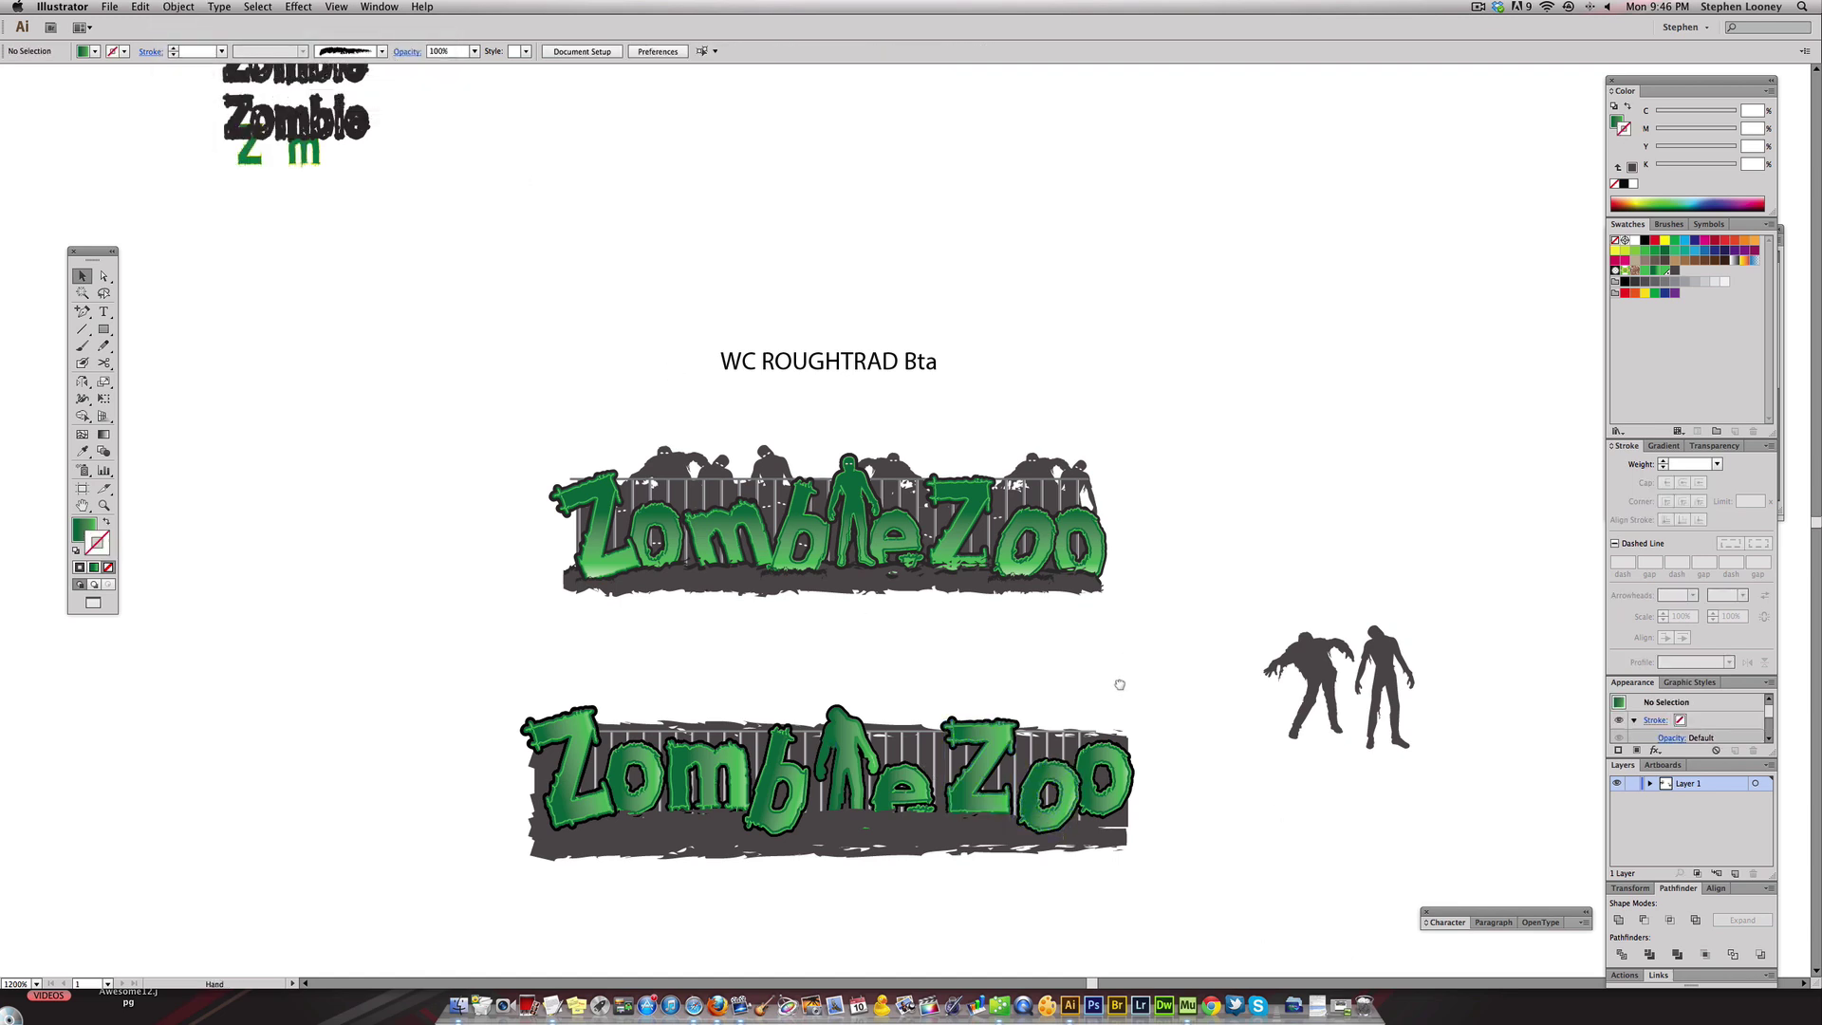
- Compare the lower strip of the new logo with the one on the finished logo at a closer zoom
click(690, 845)
click(474, 638)
click(635, 842)
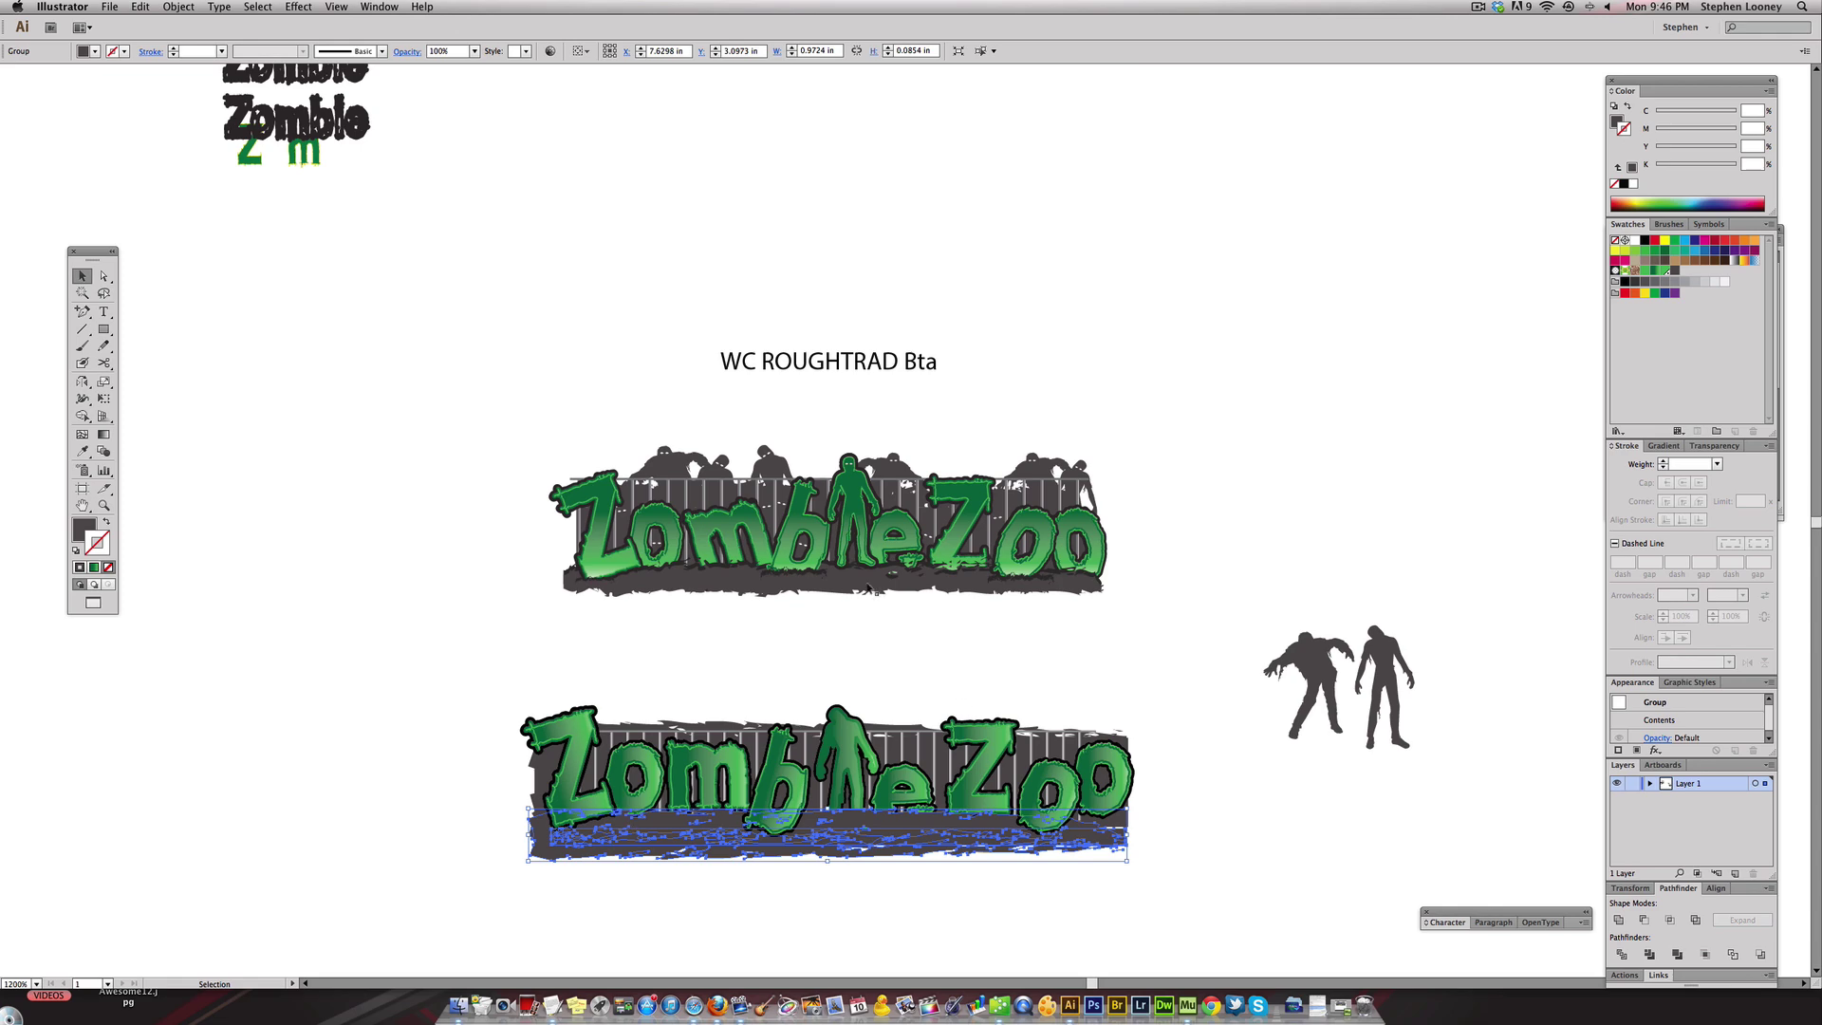
drag(476, 395, 1208, 919)
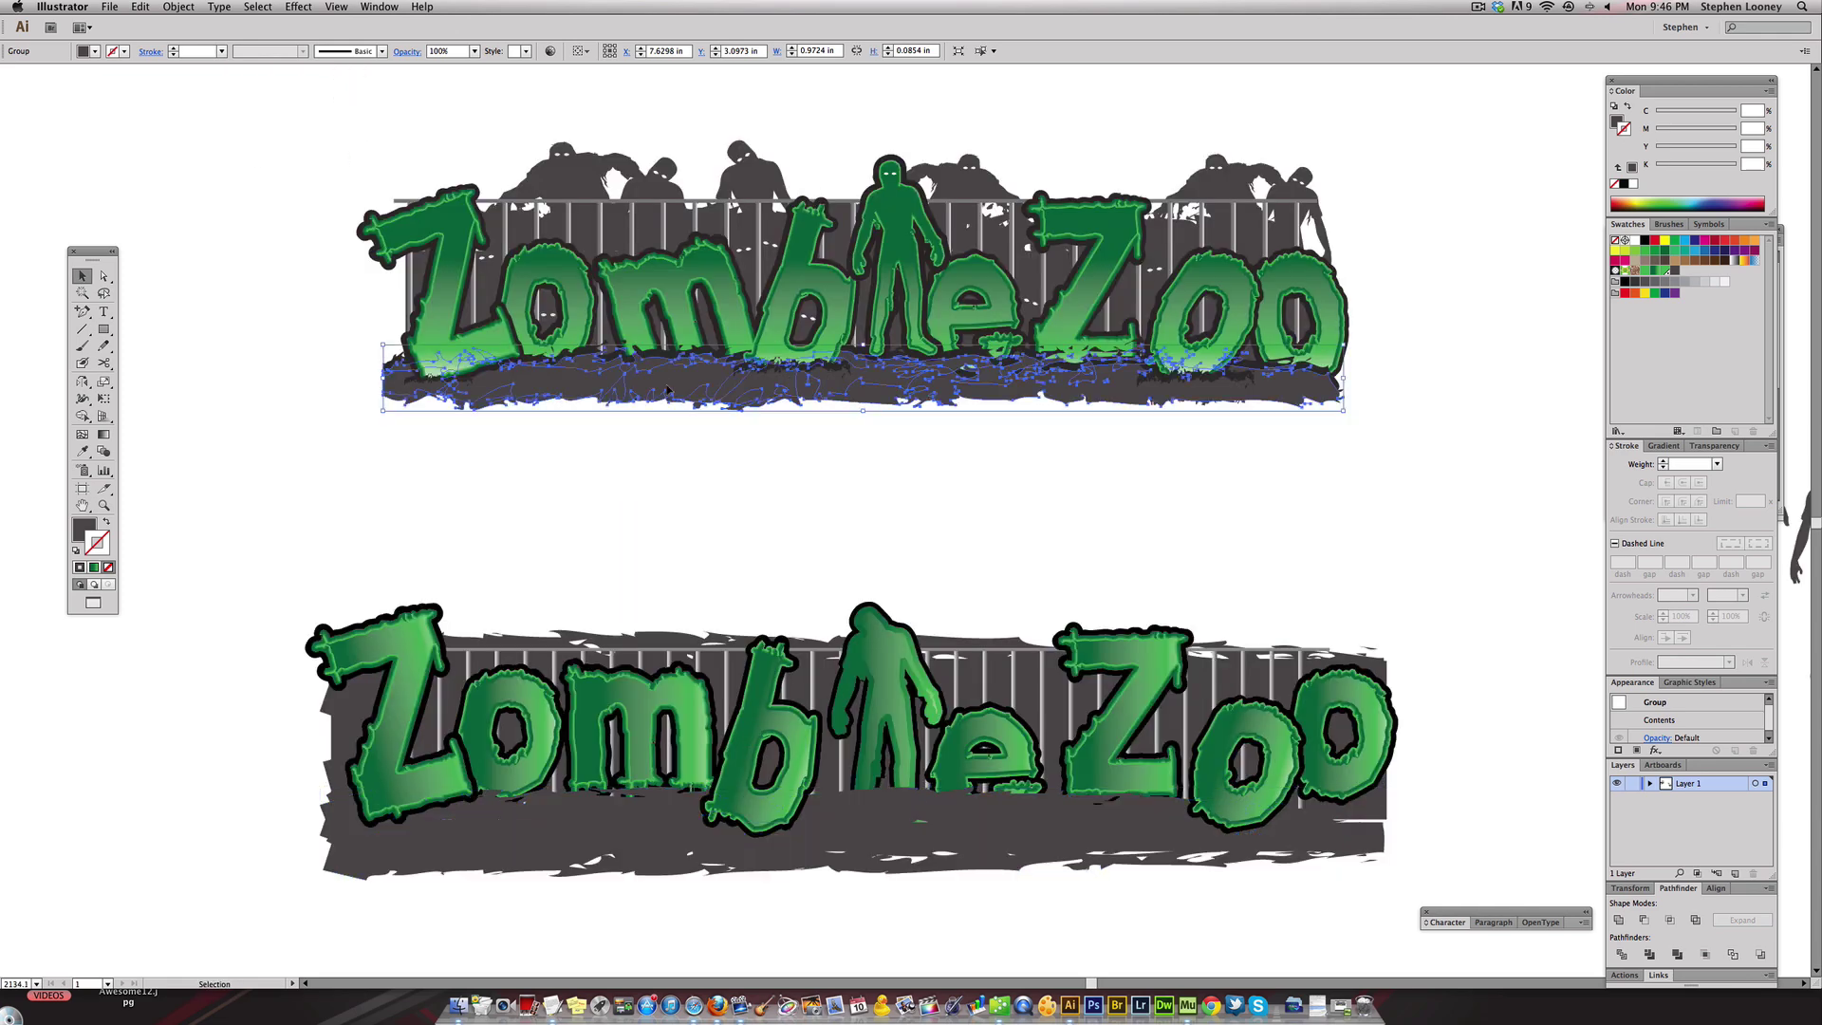
- Darken the lower ground strip of the new logo by setting its black value to 57%
scroll(683, 374, down, 2)
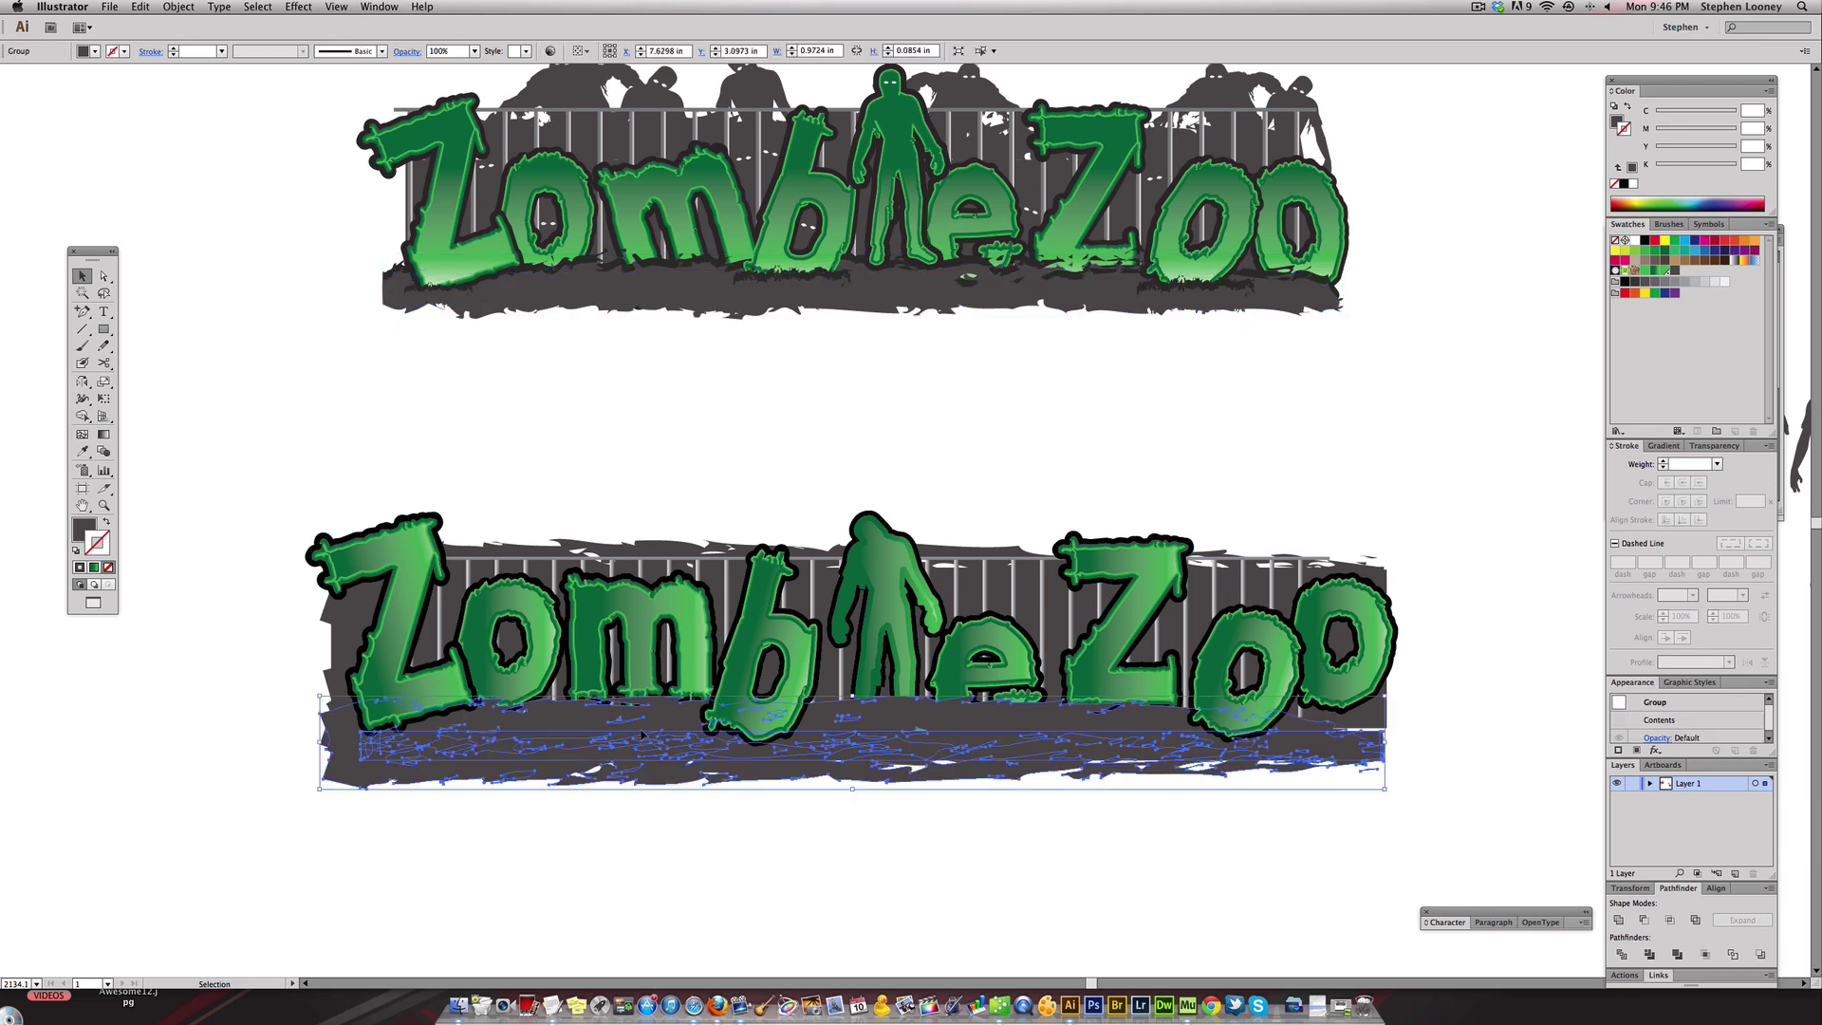
key(a)
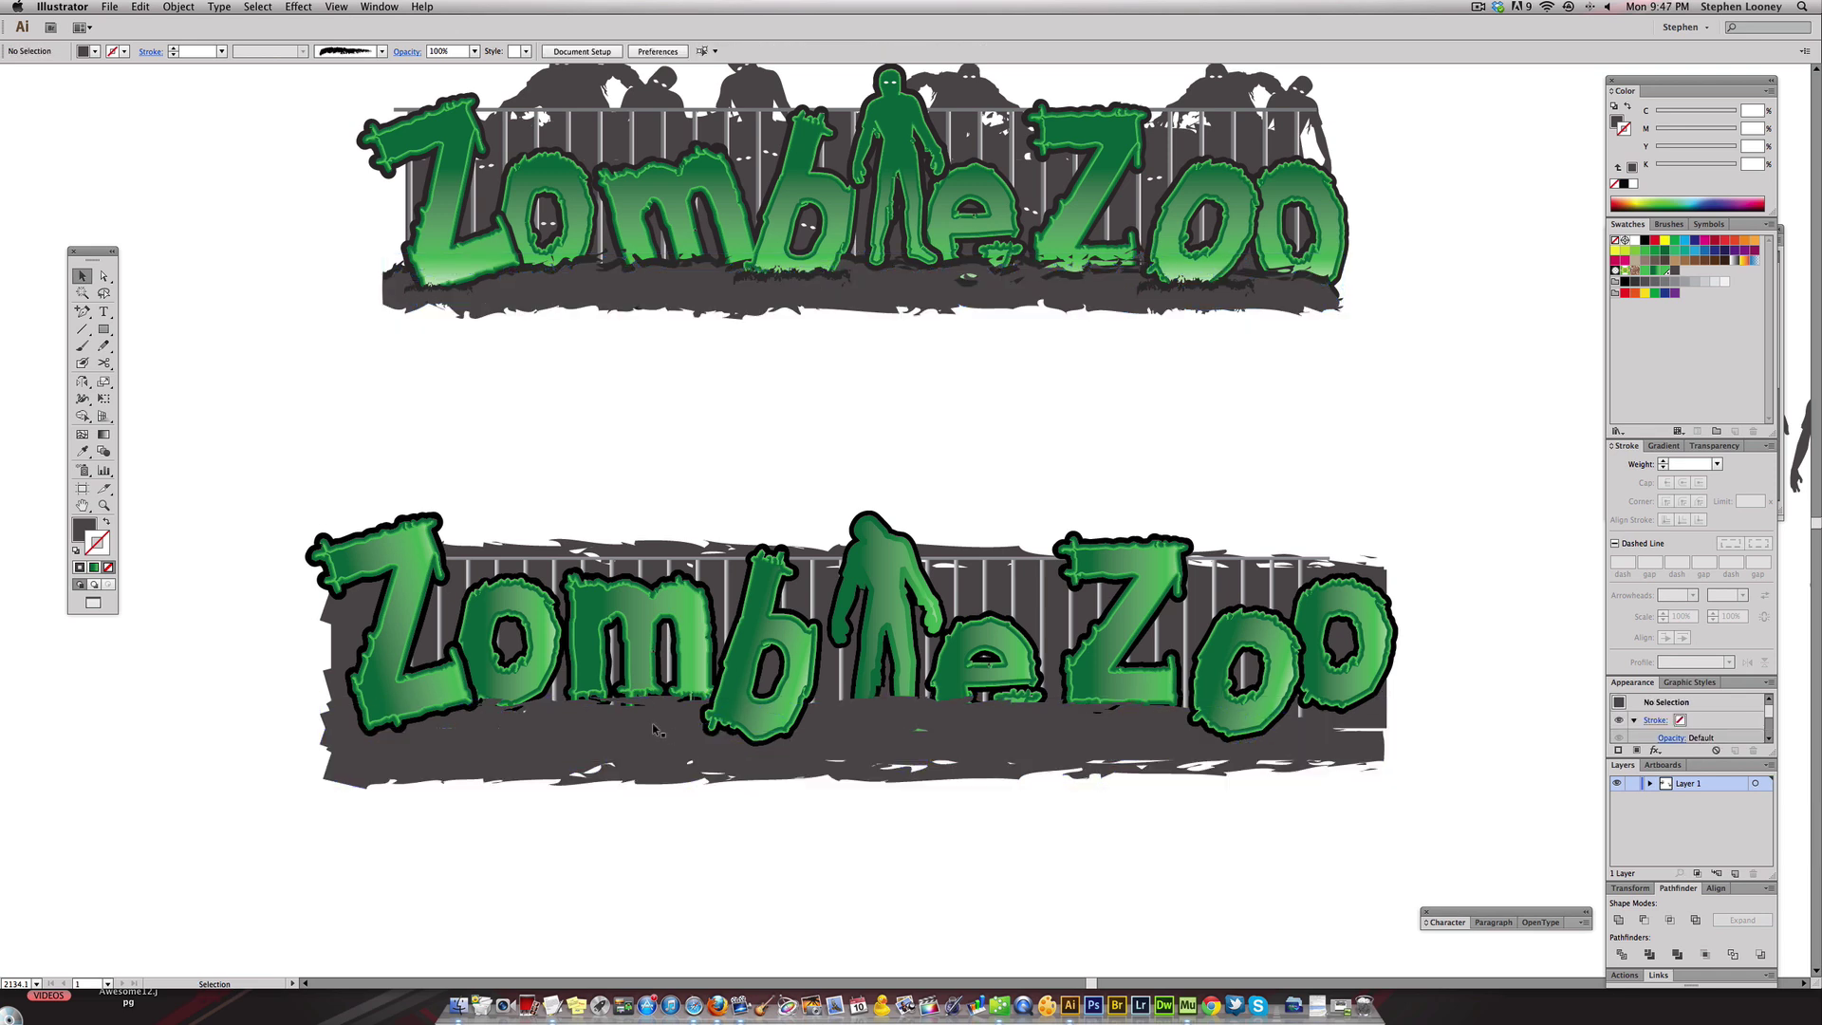
key(v)
click(80, 529)
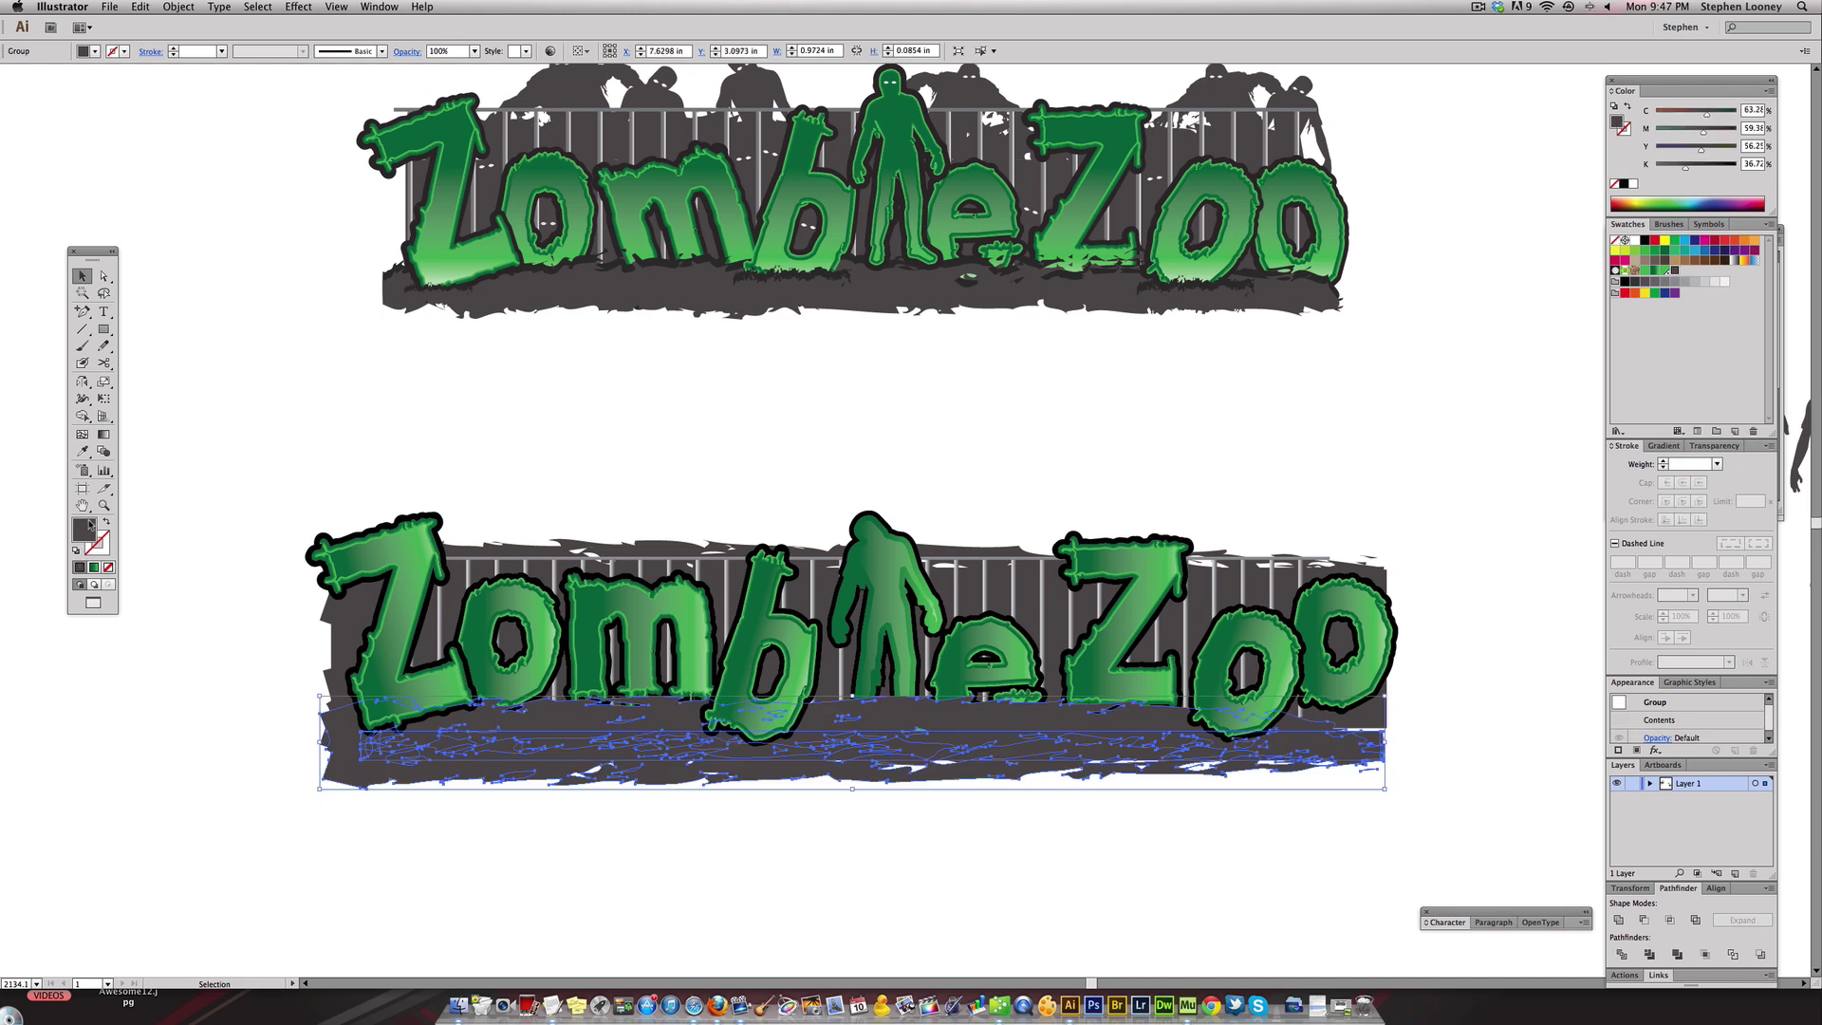
drag(1690, 171, 1688, 173)
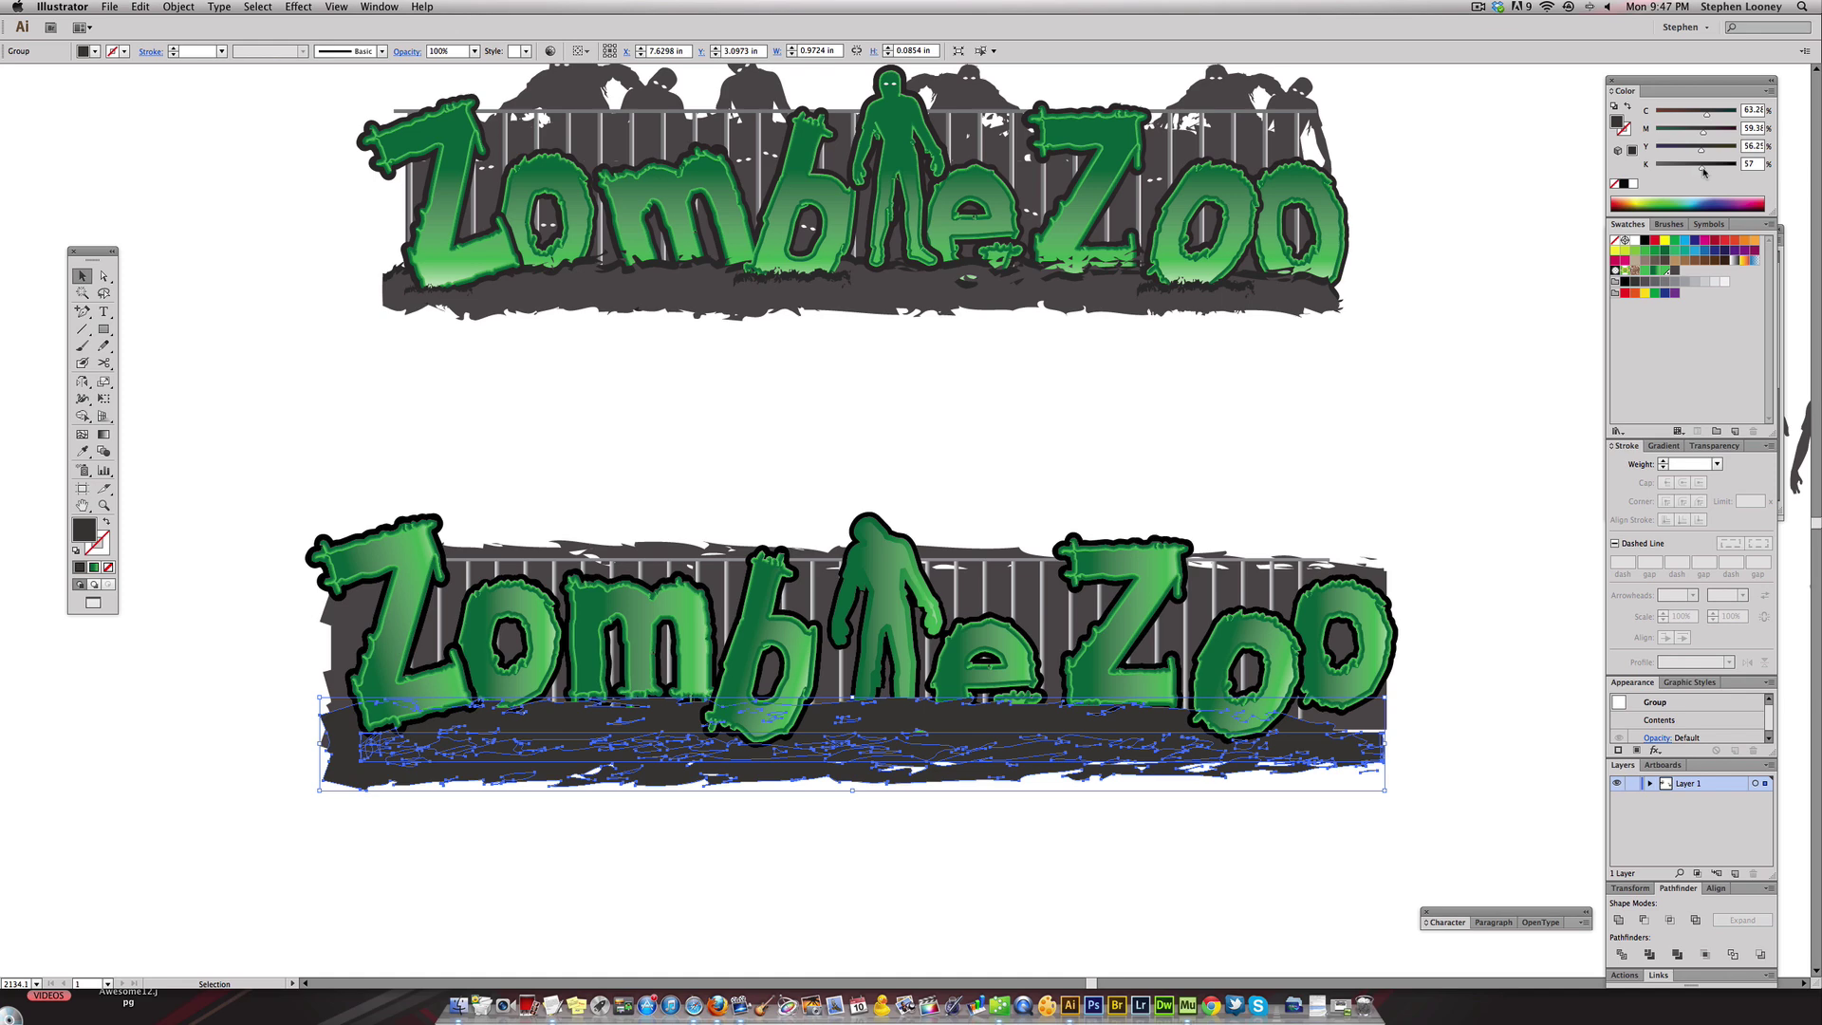
click(1361, 380)
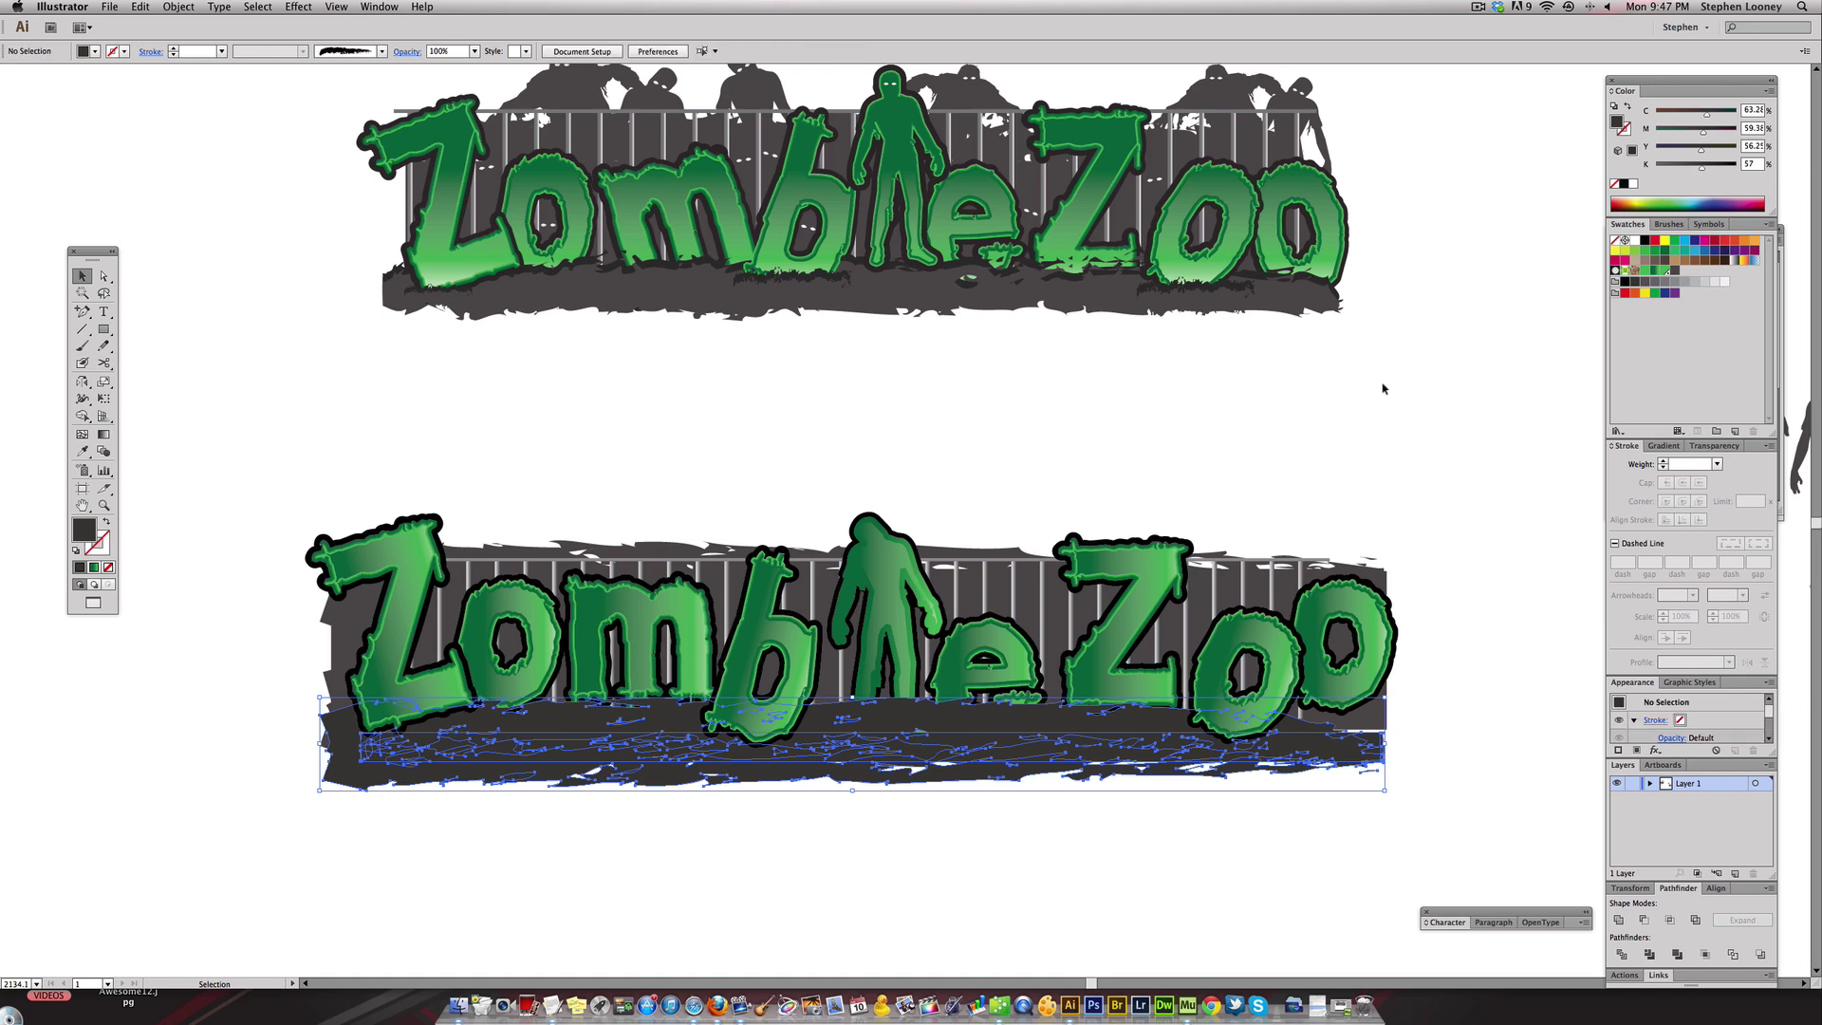
- Place a copy of the ground strip in its original gray in front of the darker one, offset slightly downward
click(744, 745)
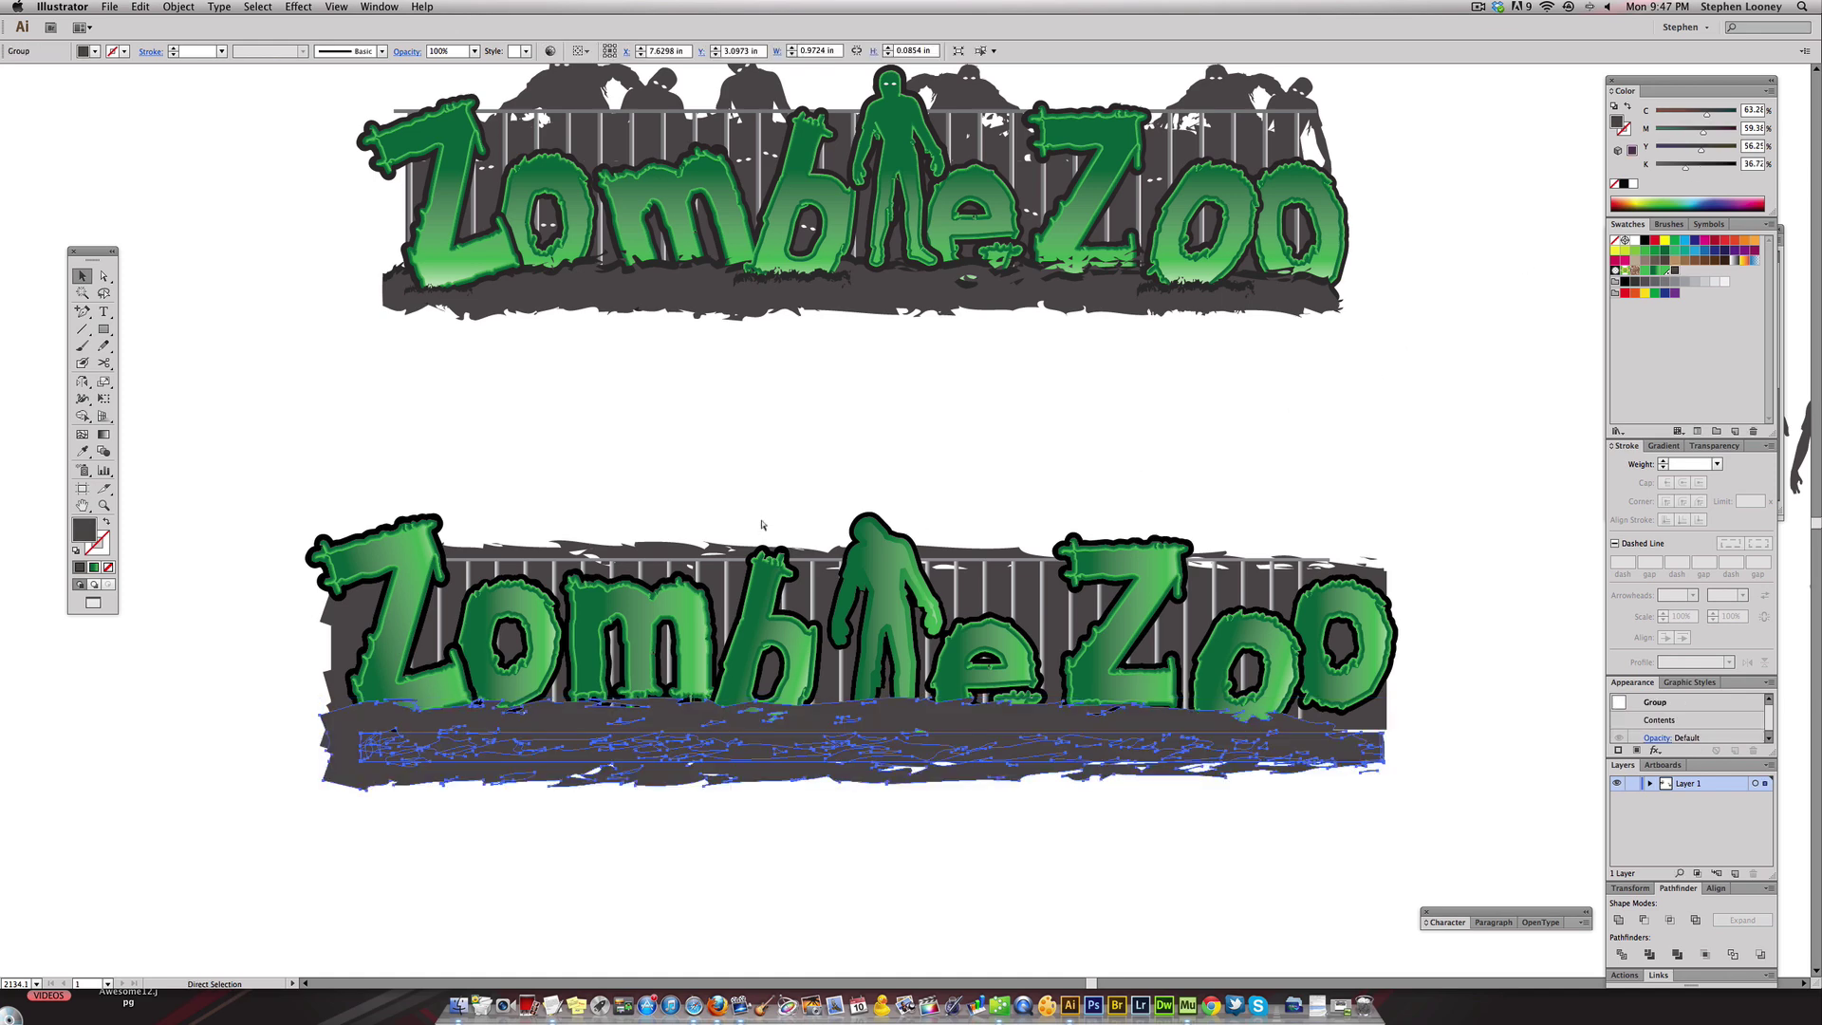
click(884, 474)
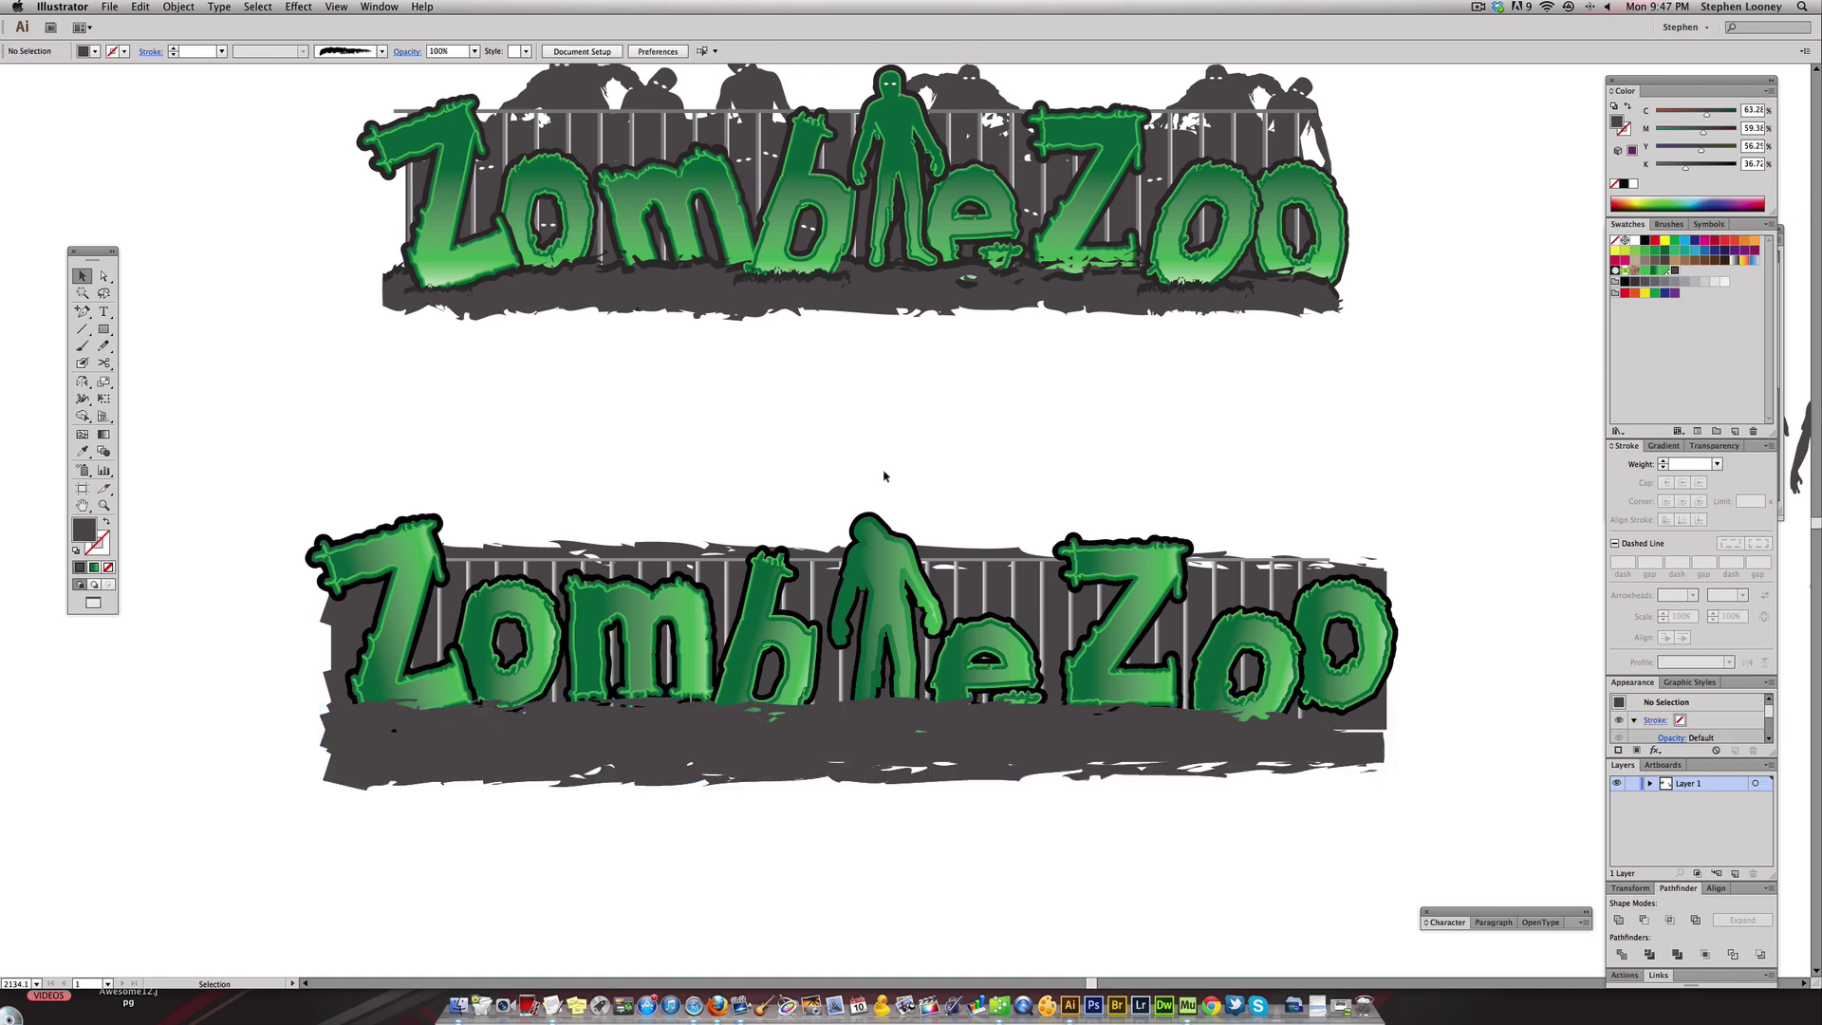
click(829, 749)
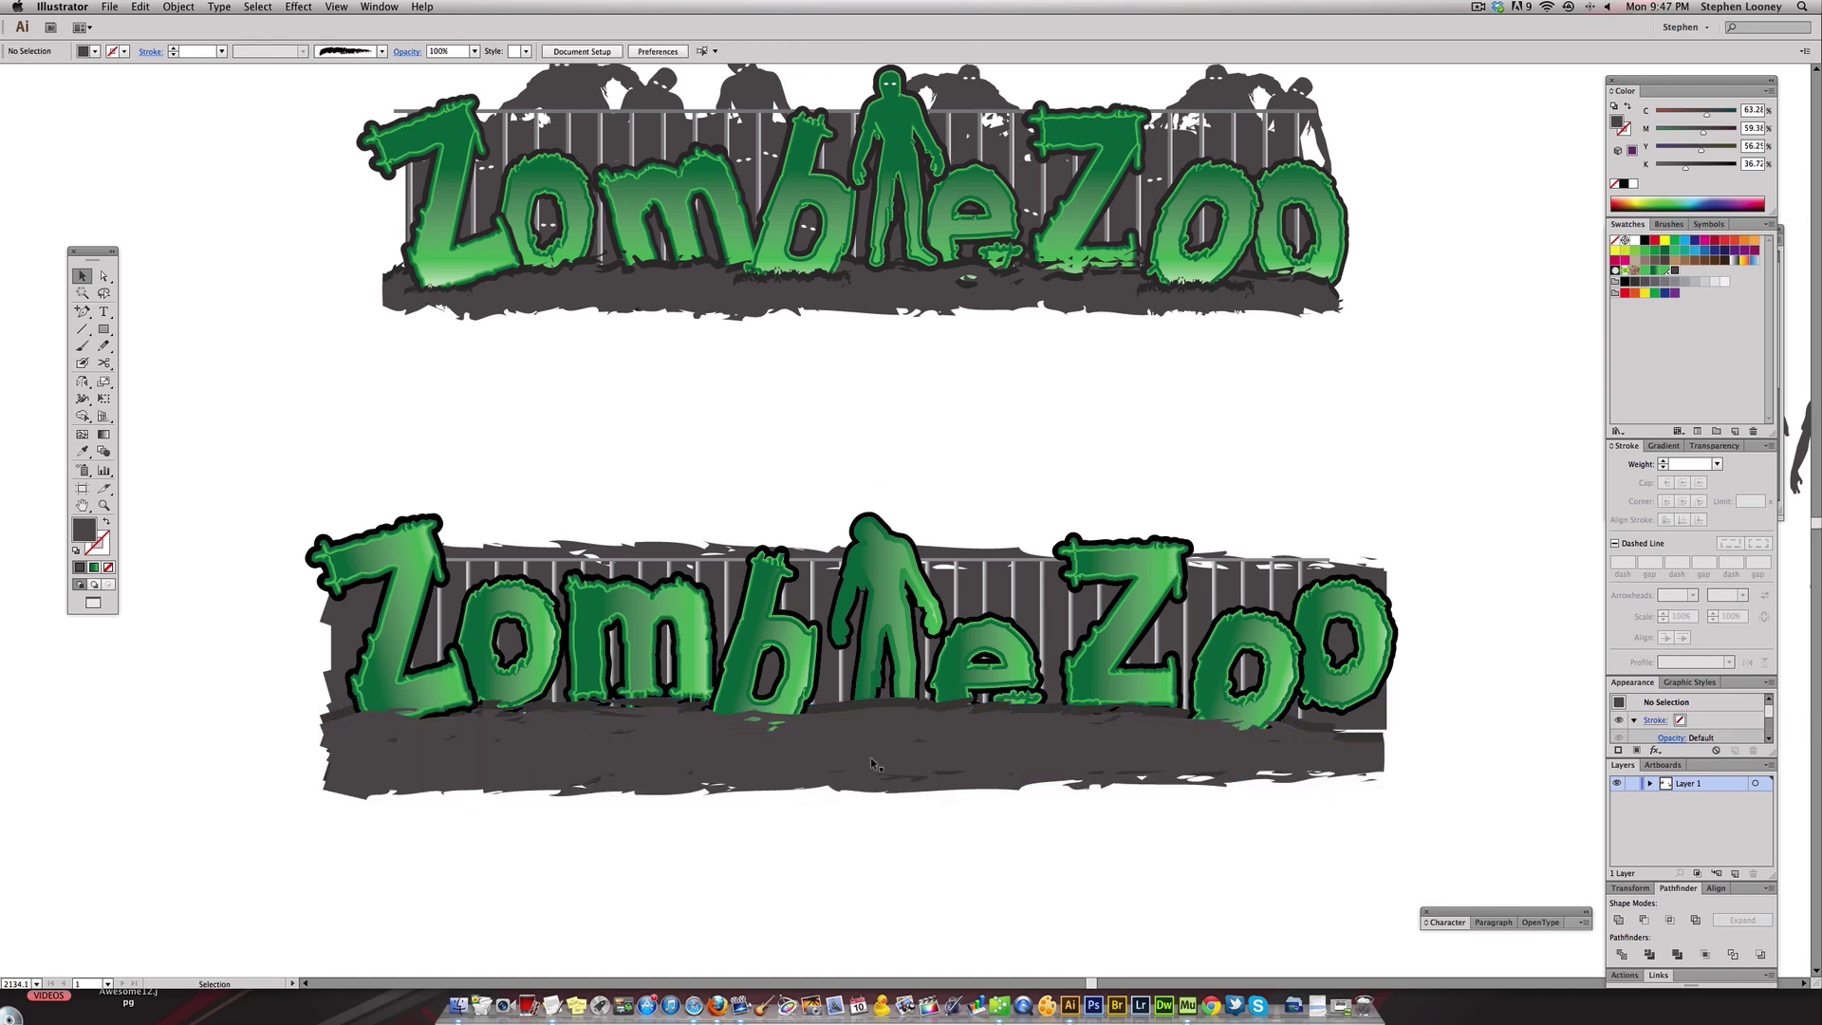
click(897, 730)
click(983, 830)
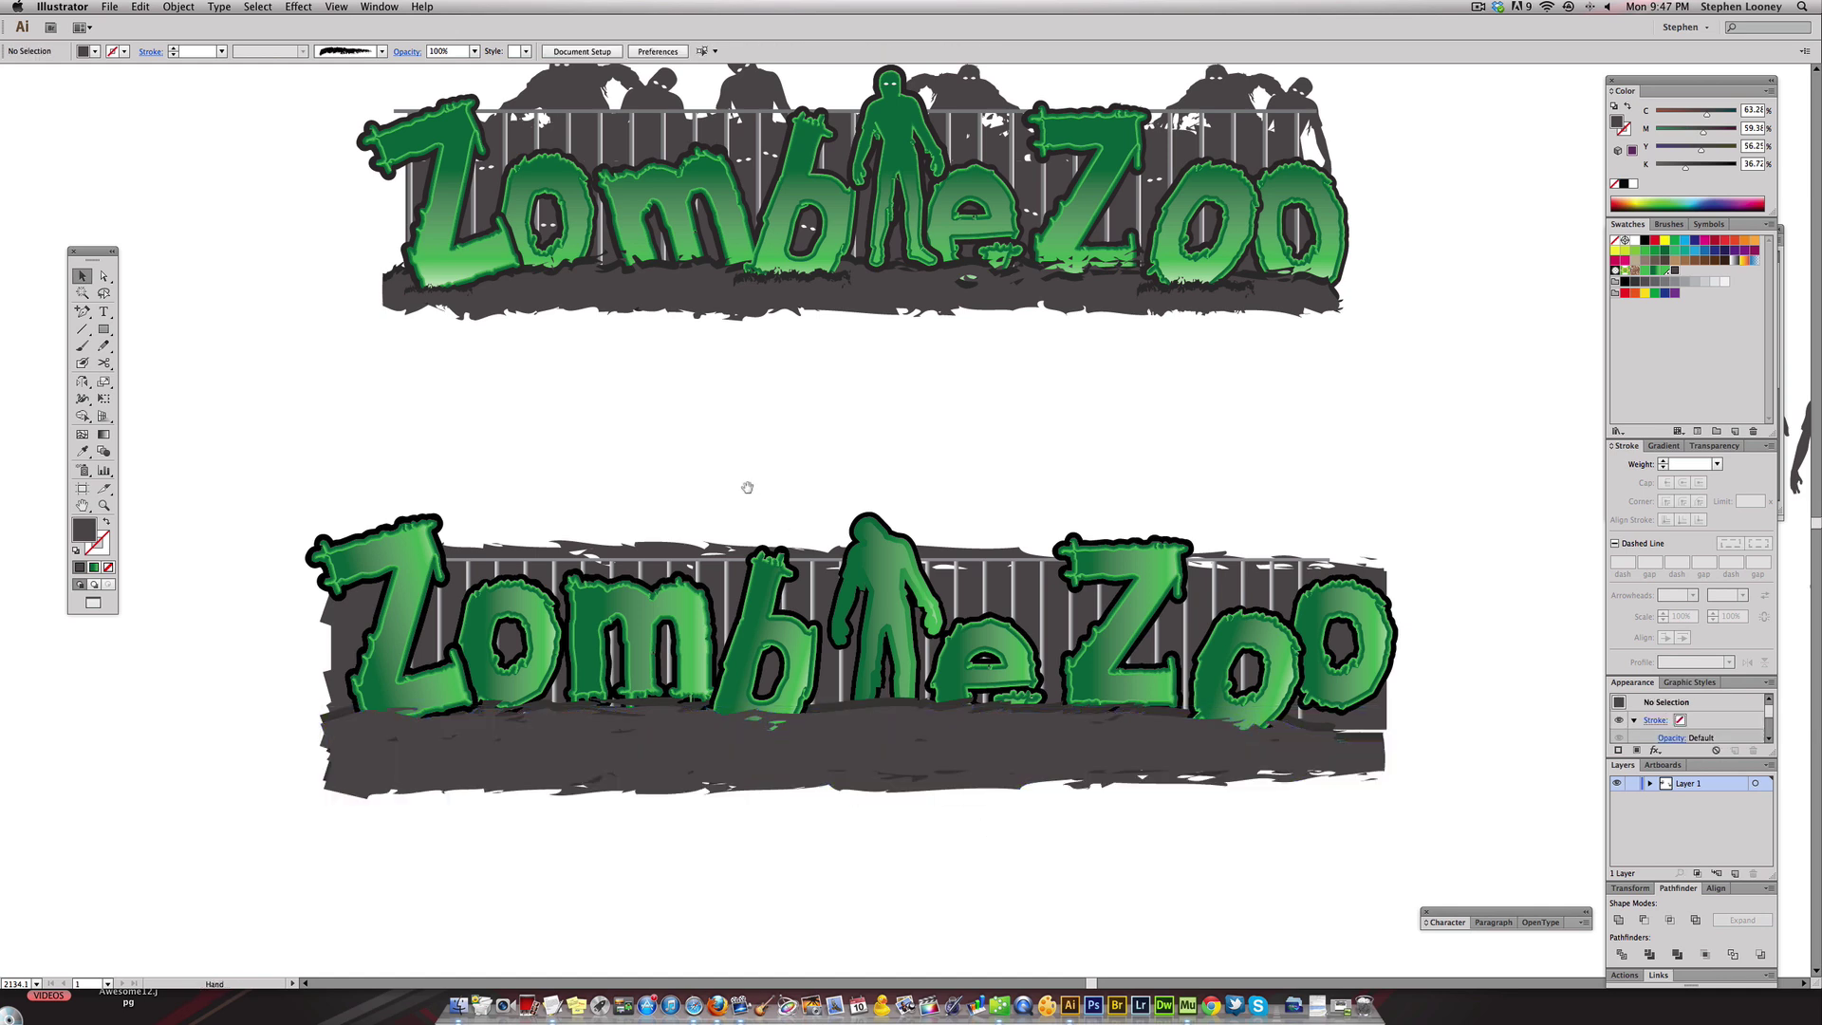
scroll(760, 504, up, 1)
scroll(776, 496, up, 1)
scroll(788, 807, down, 1)
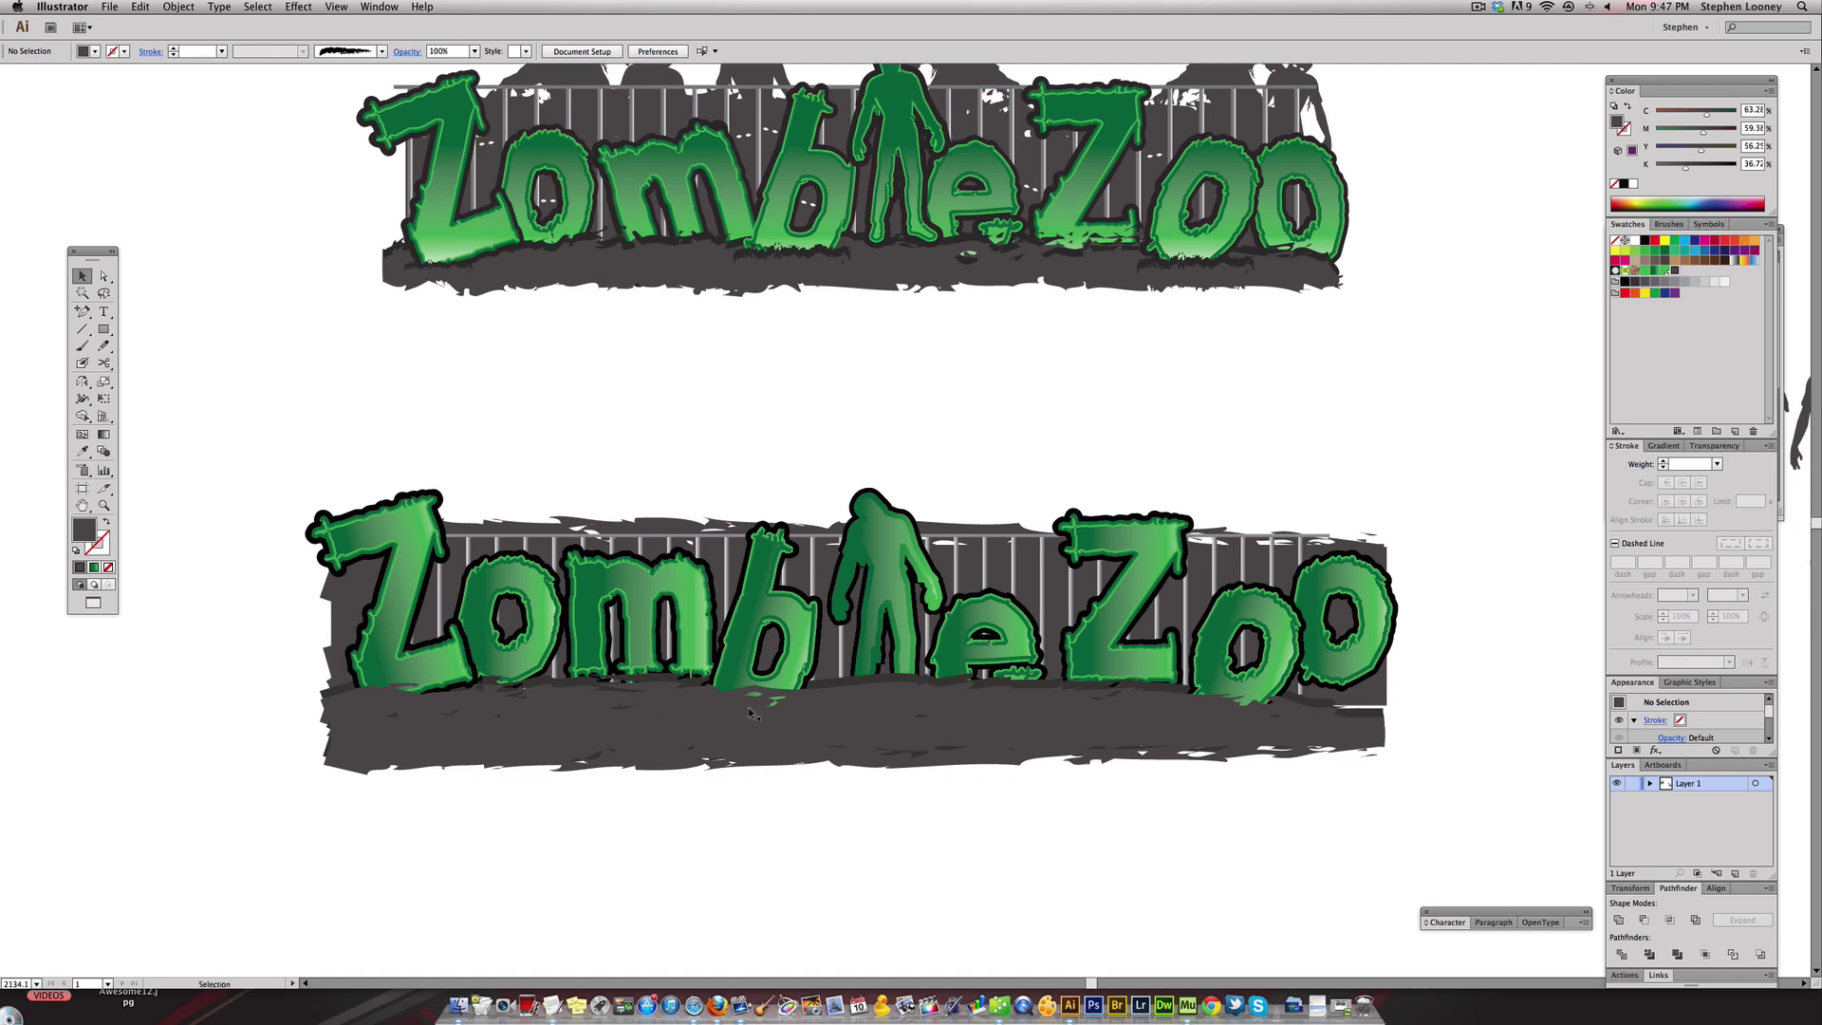
- Bring the first Z and the zombie i of the new logo in front of the ground strips
scroll(787, 778, up, 3)
drag(296, 587, 453, 657)
key(super)
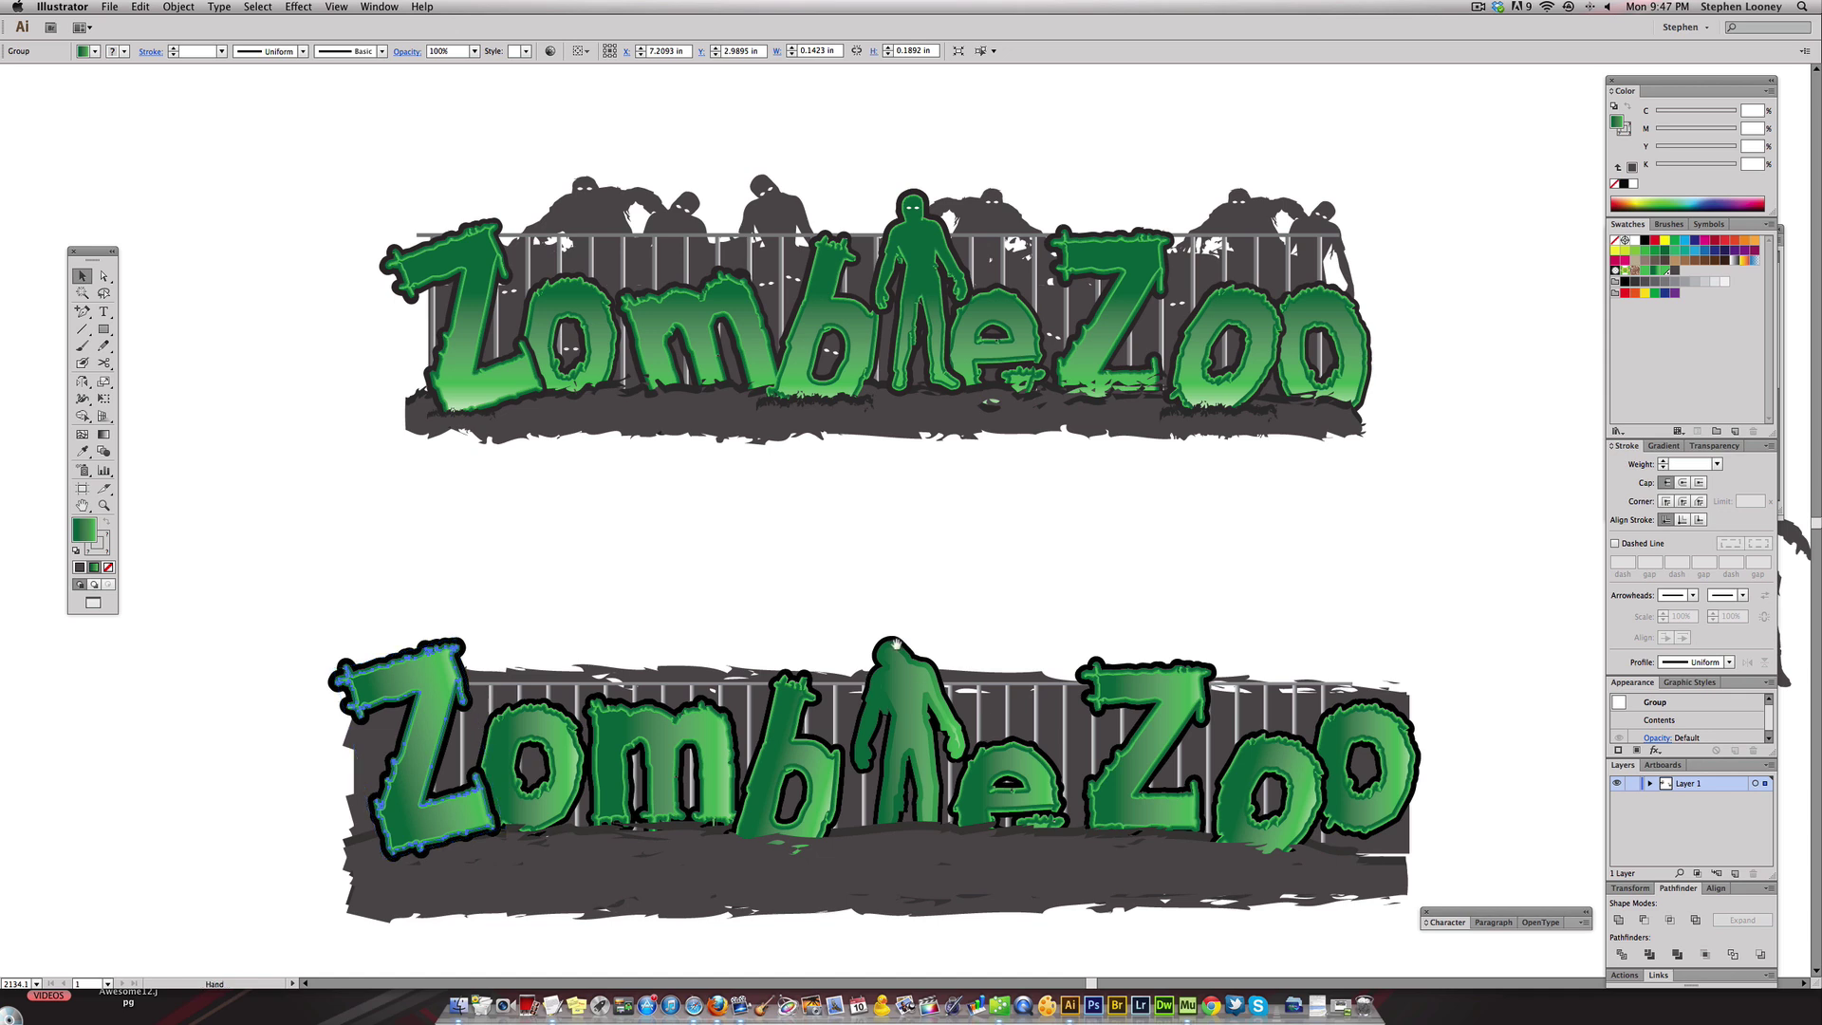
scroll(911, 664, down, 1)
click(906, 639)
key(super)
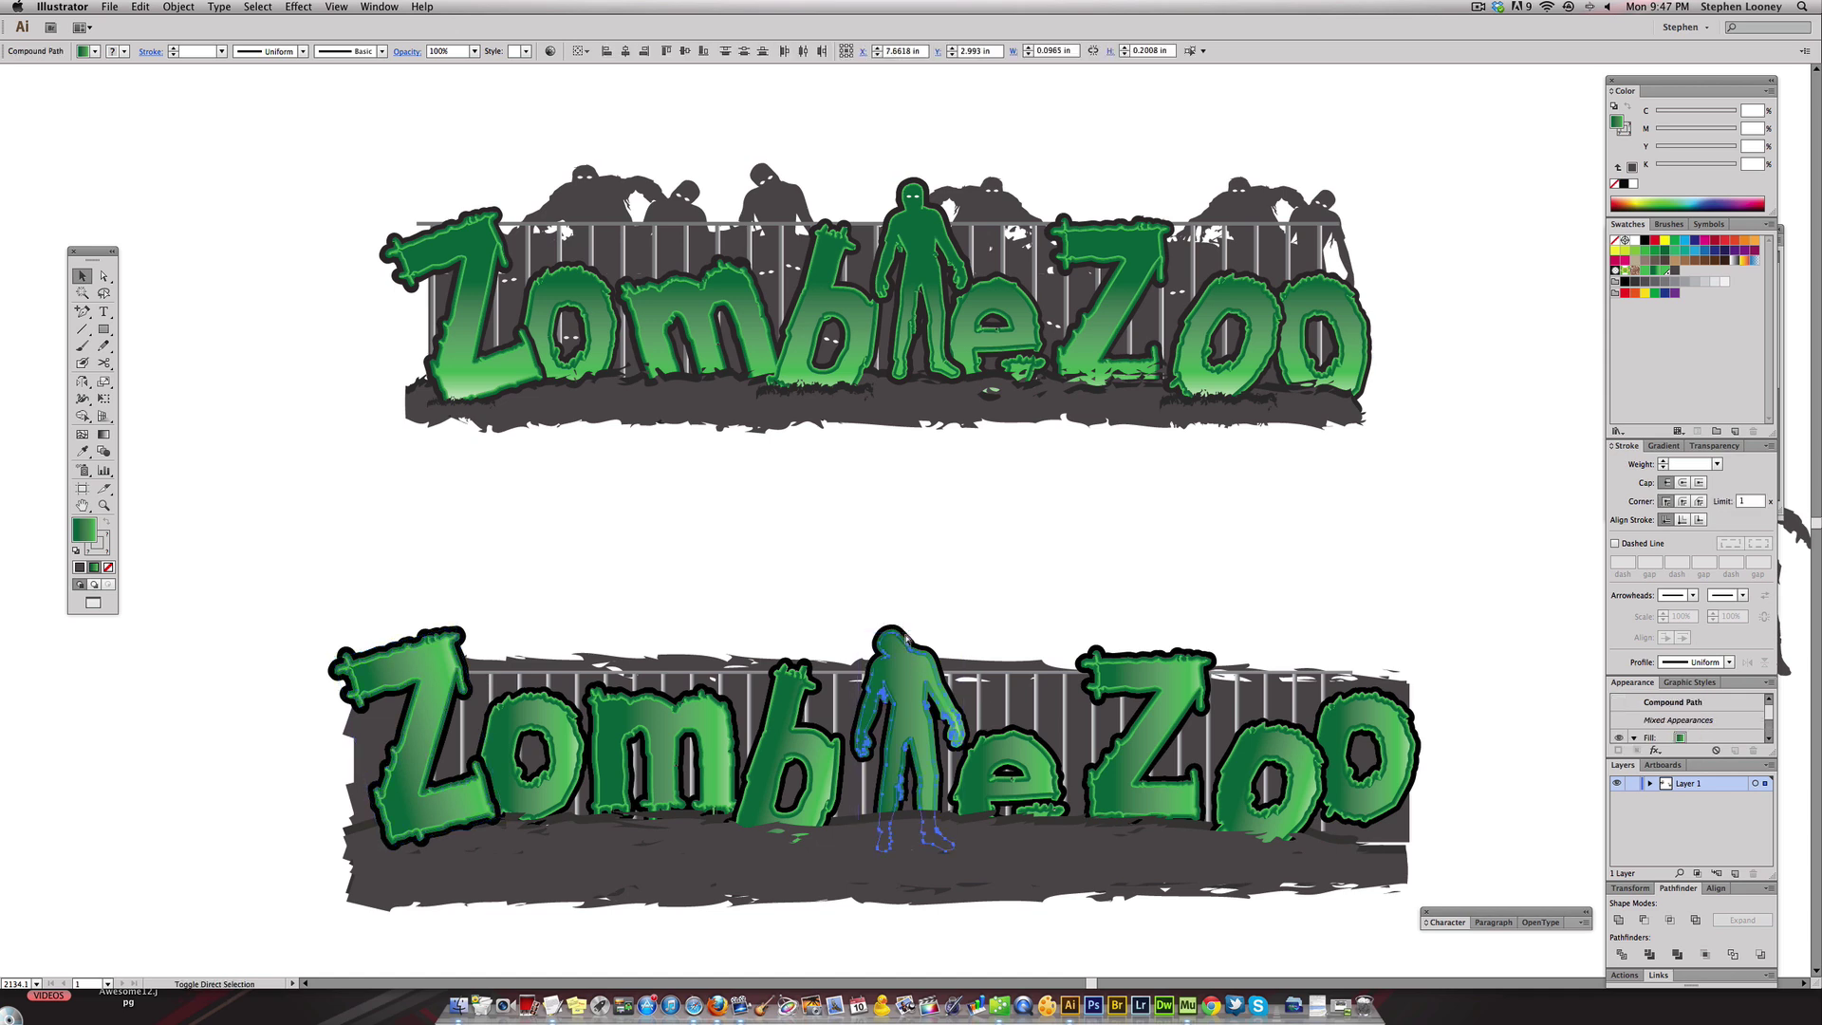
- Bring the first o of Zoo and the letter b of the new logo in front of the ground strips
click(1276, 737)
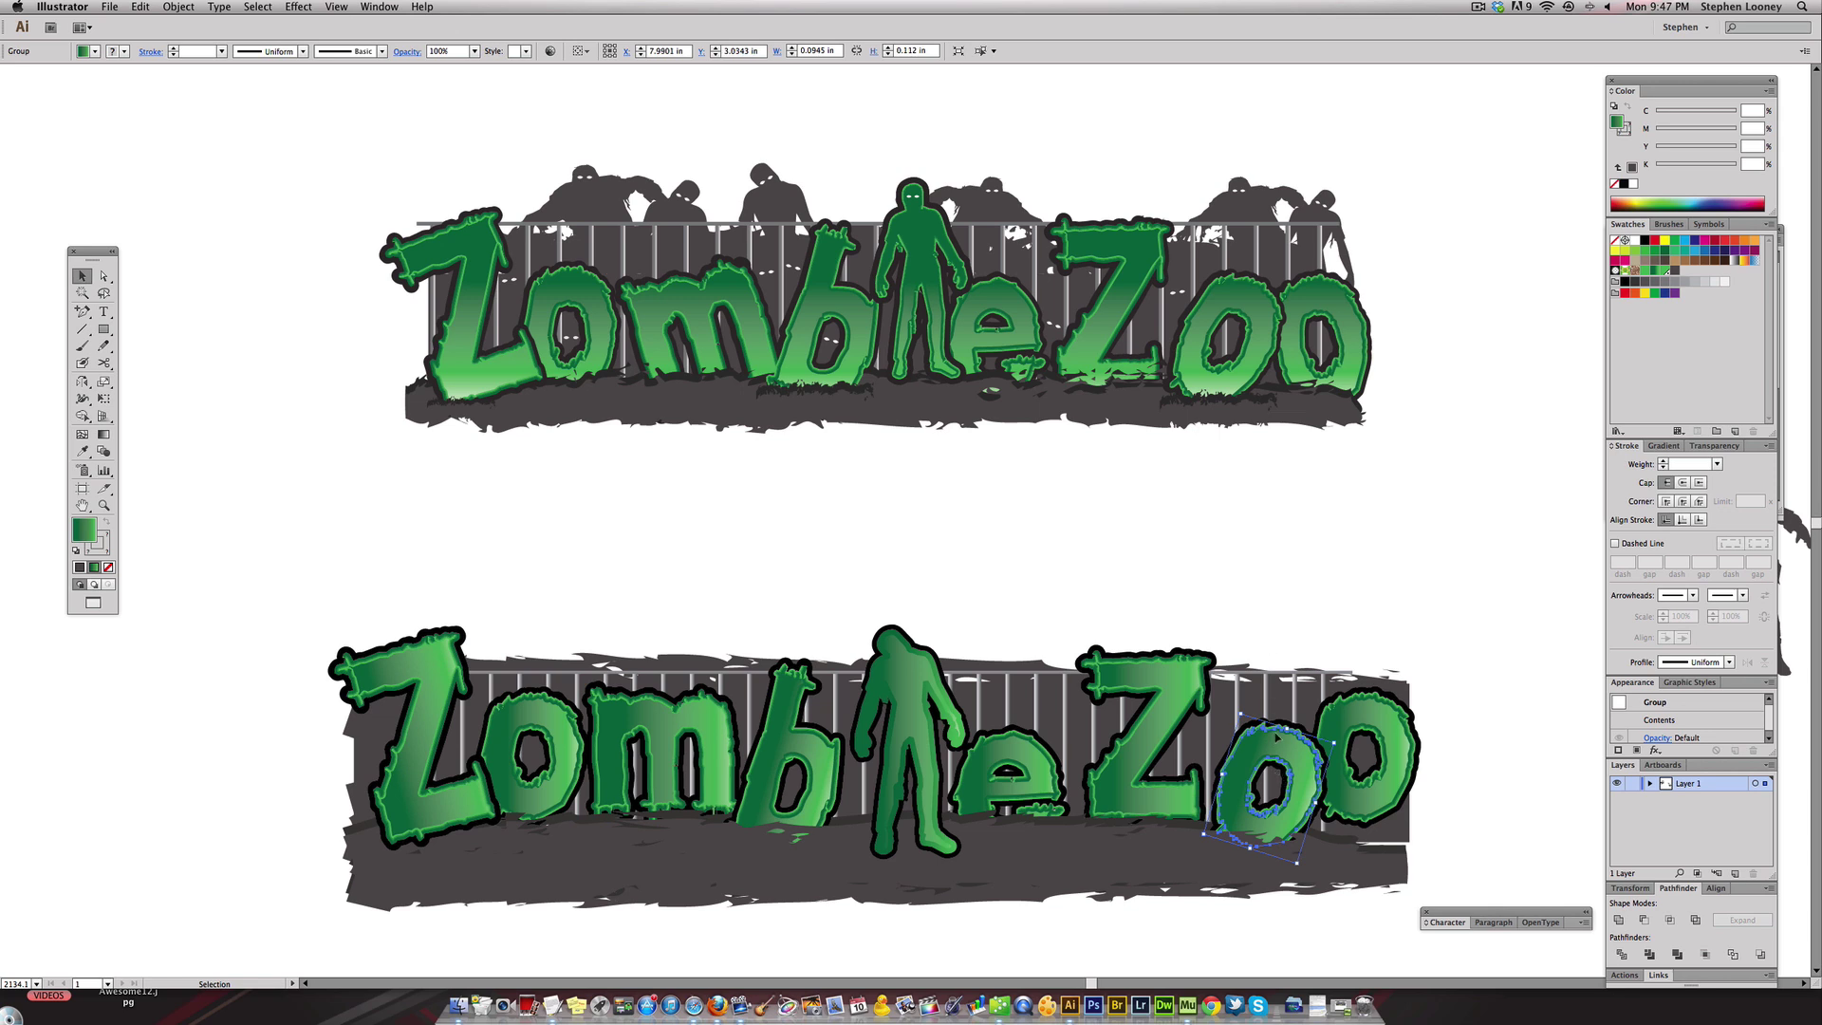
click(1230, 565)
scroll(793, 665, down, 2)
scroll(775, 623, up, 1)
click(778, 632)
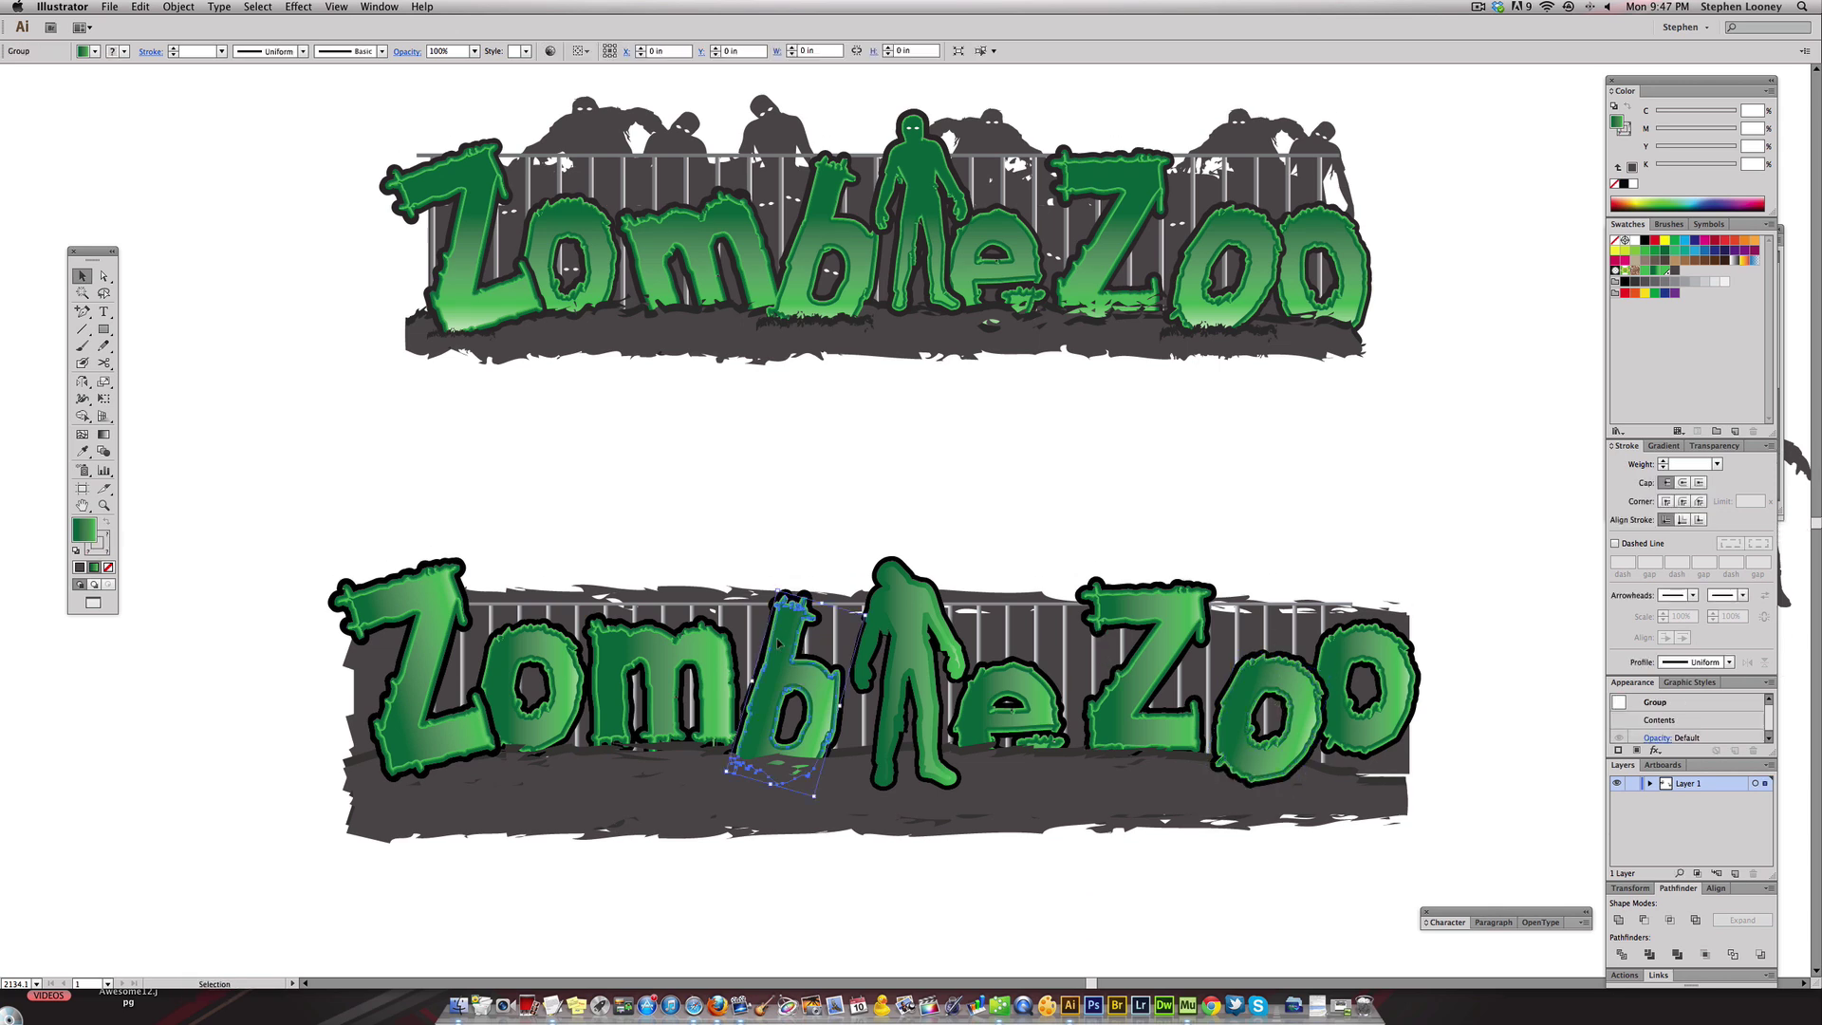
click(805, 559)
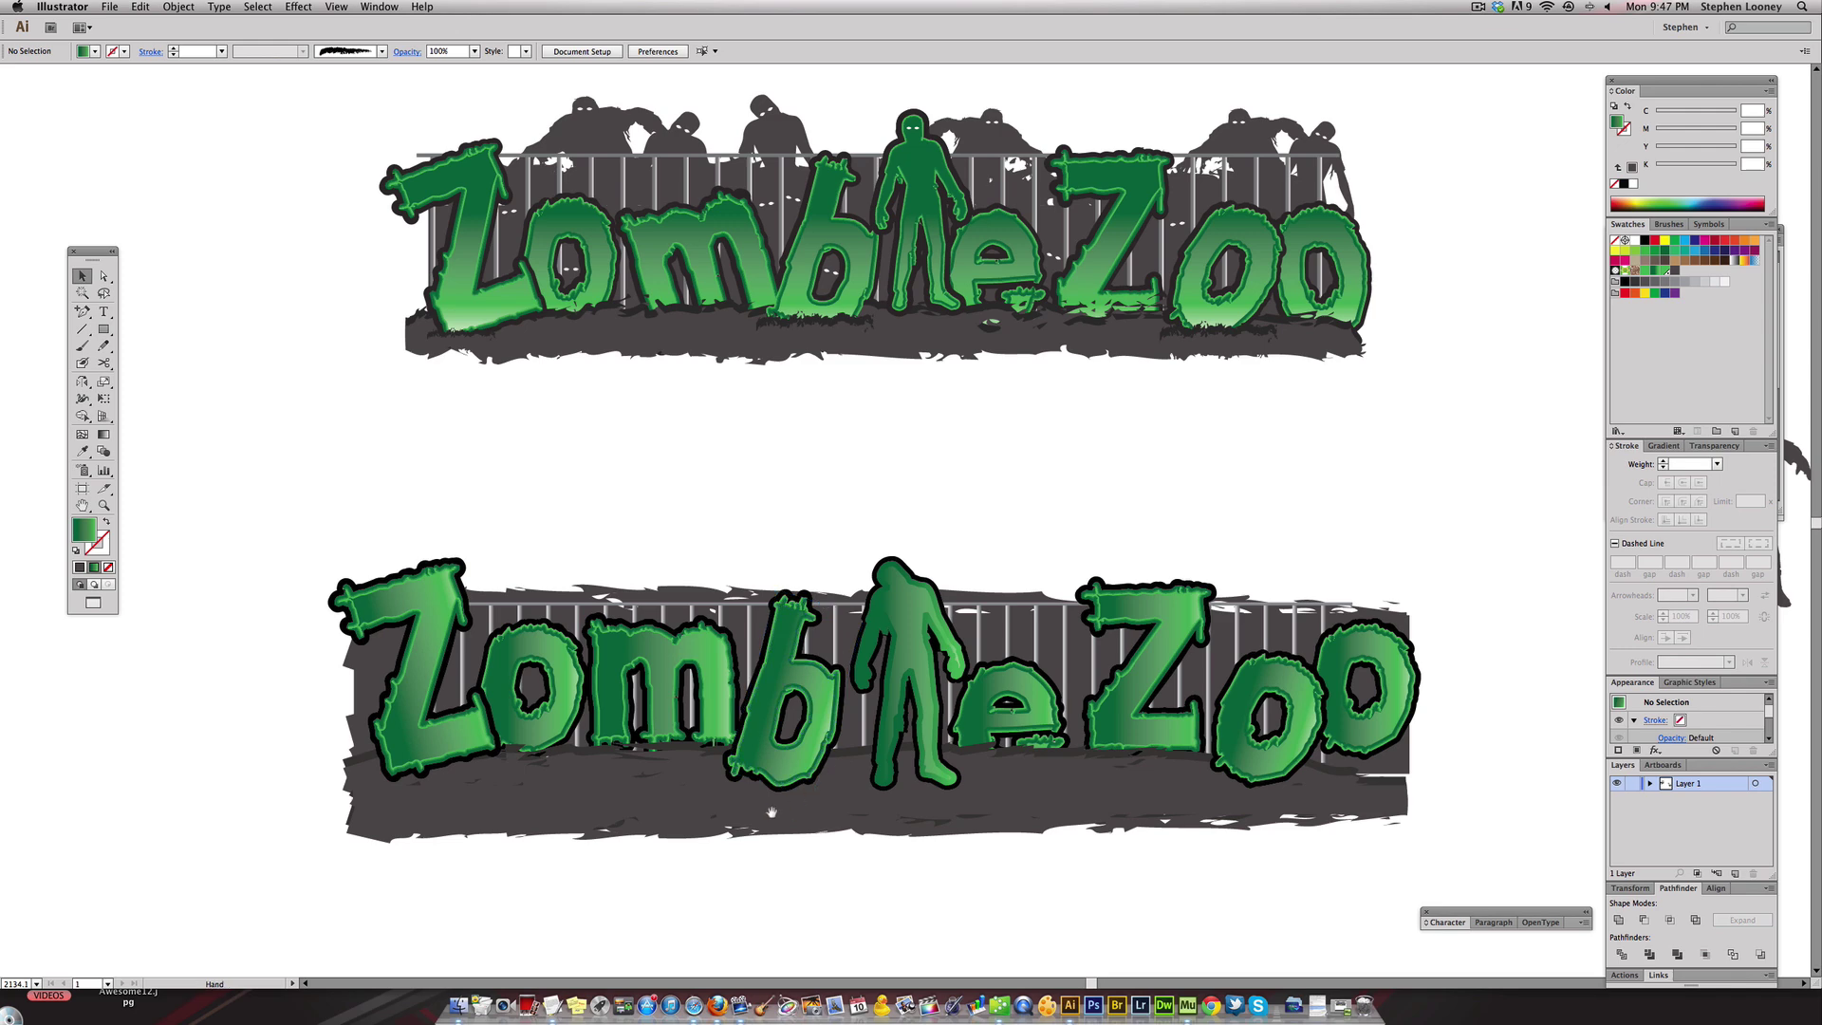
key(super+minus)
key(super+minus)
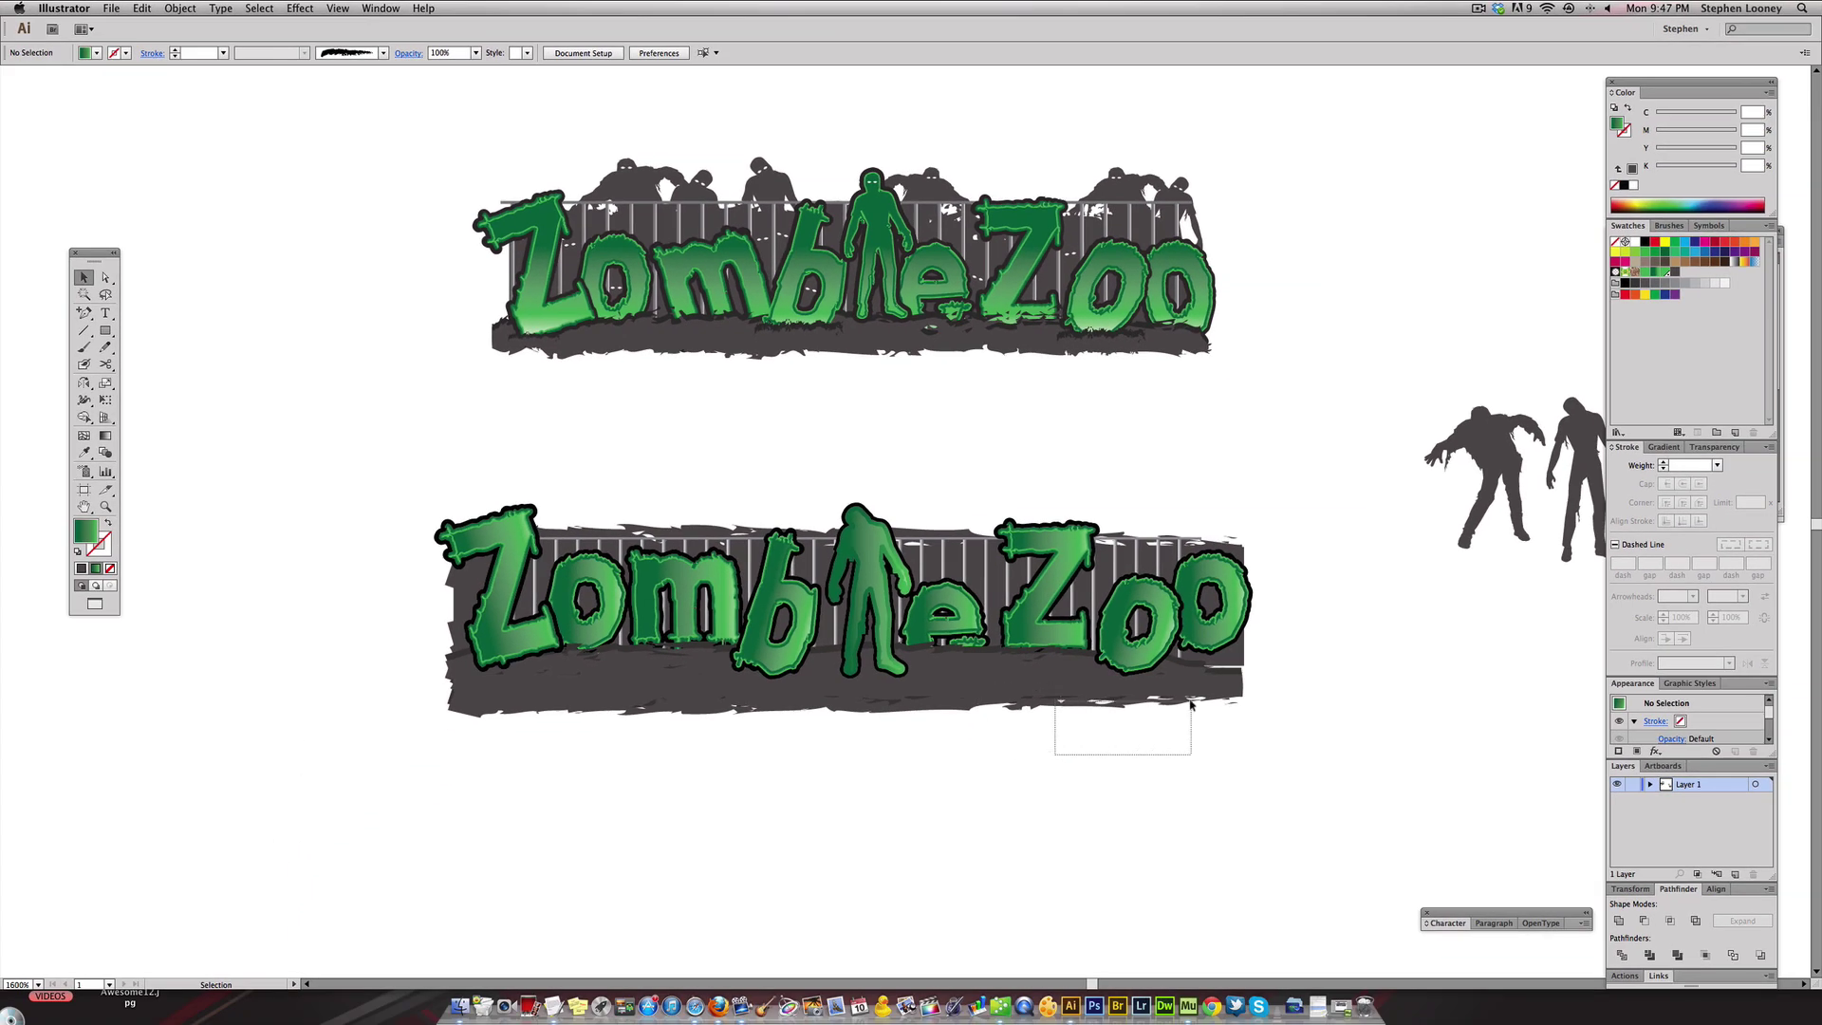
click(1459, 1020)
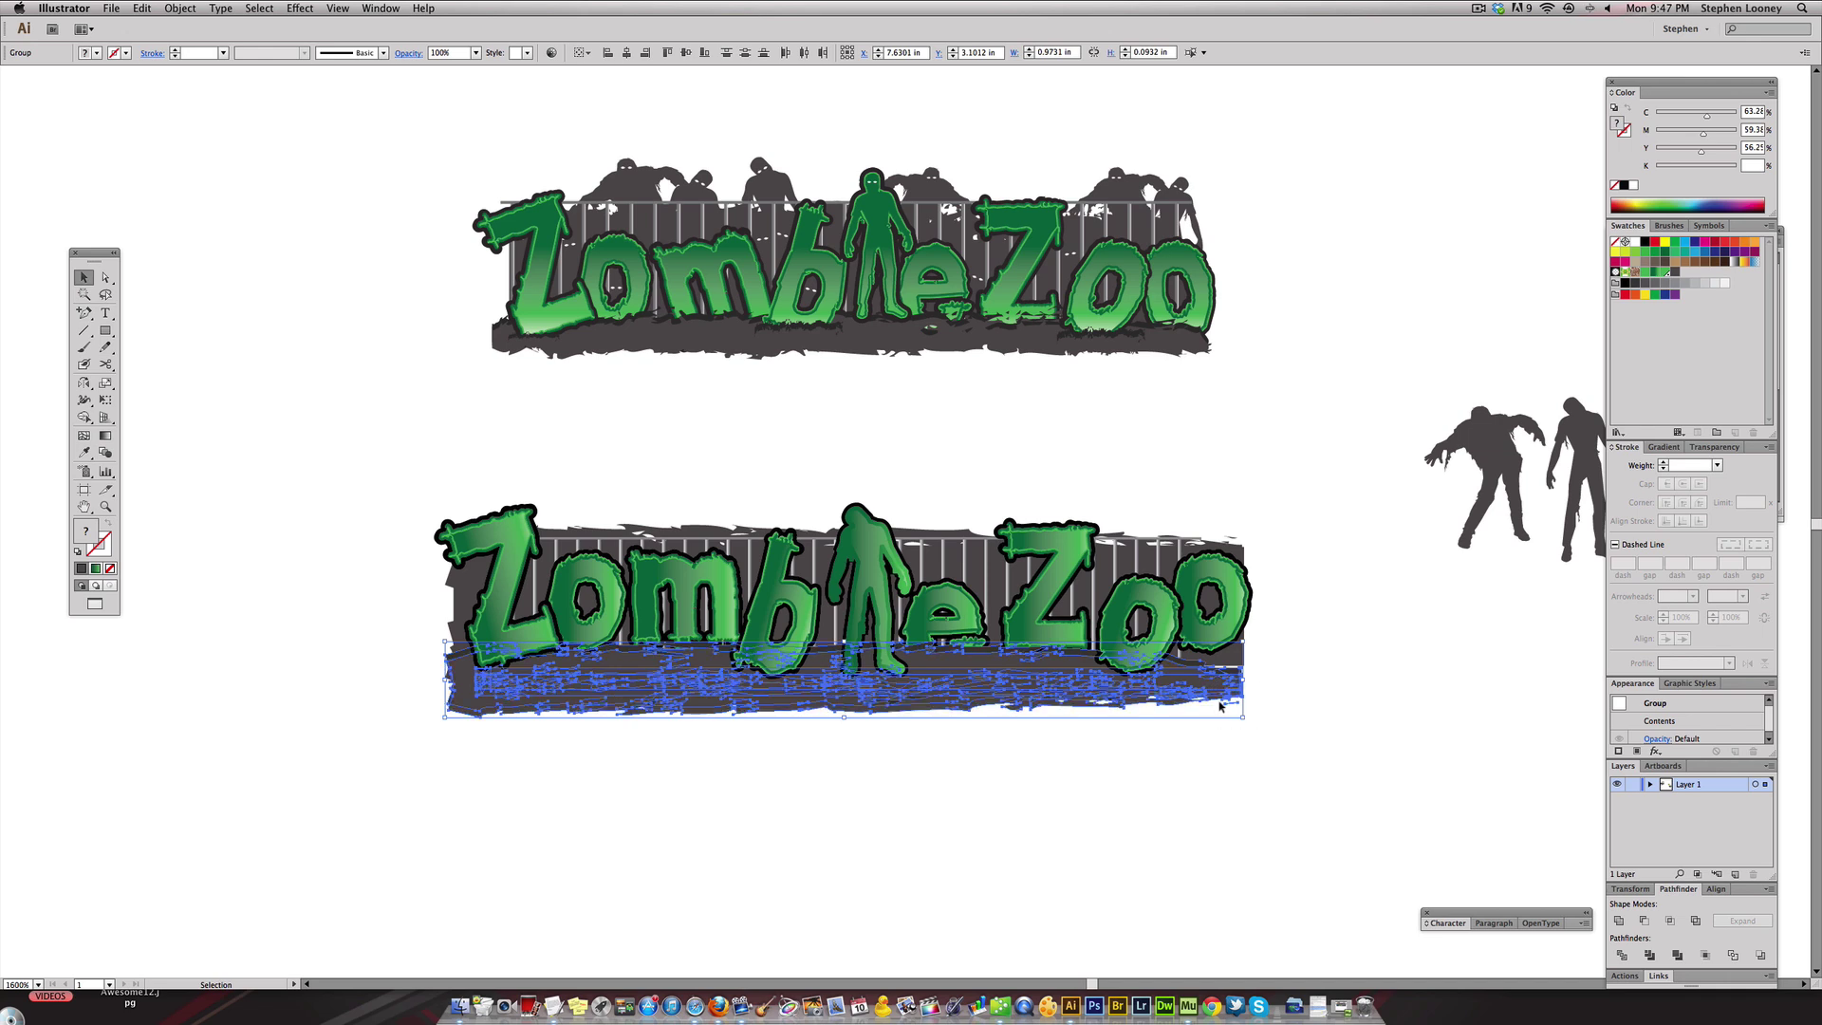
click(1037, 373)
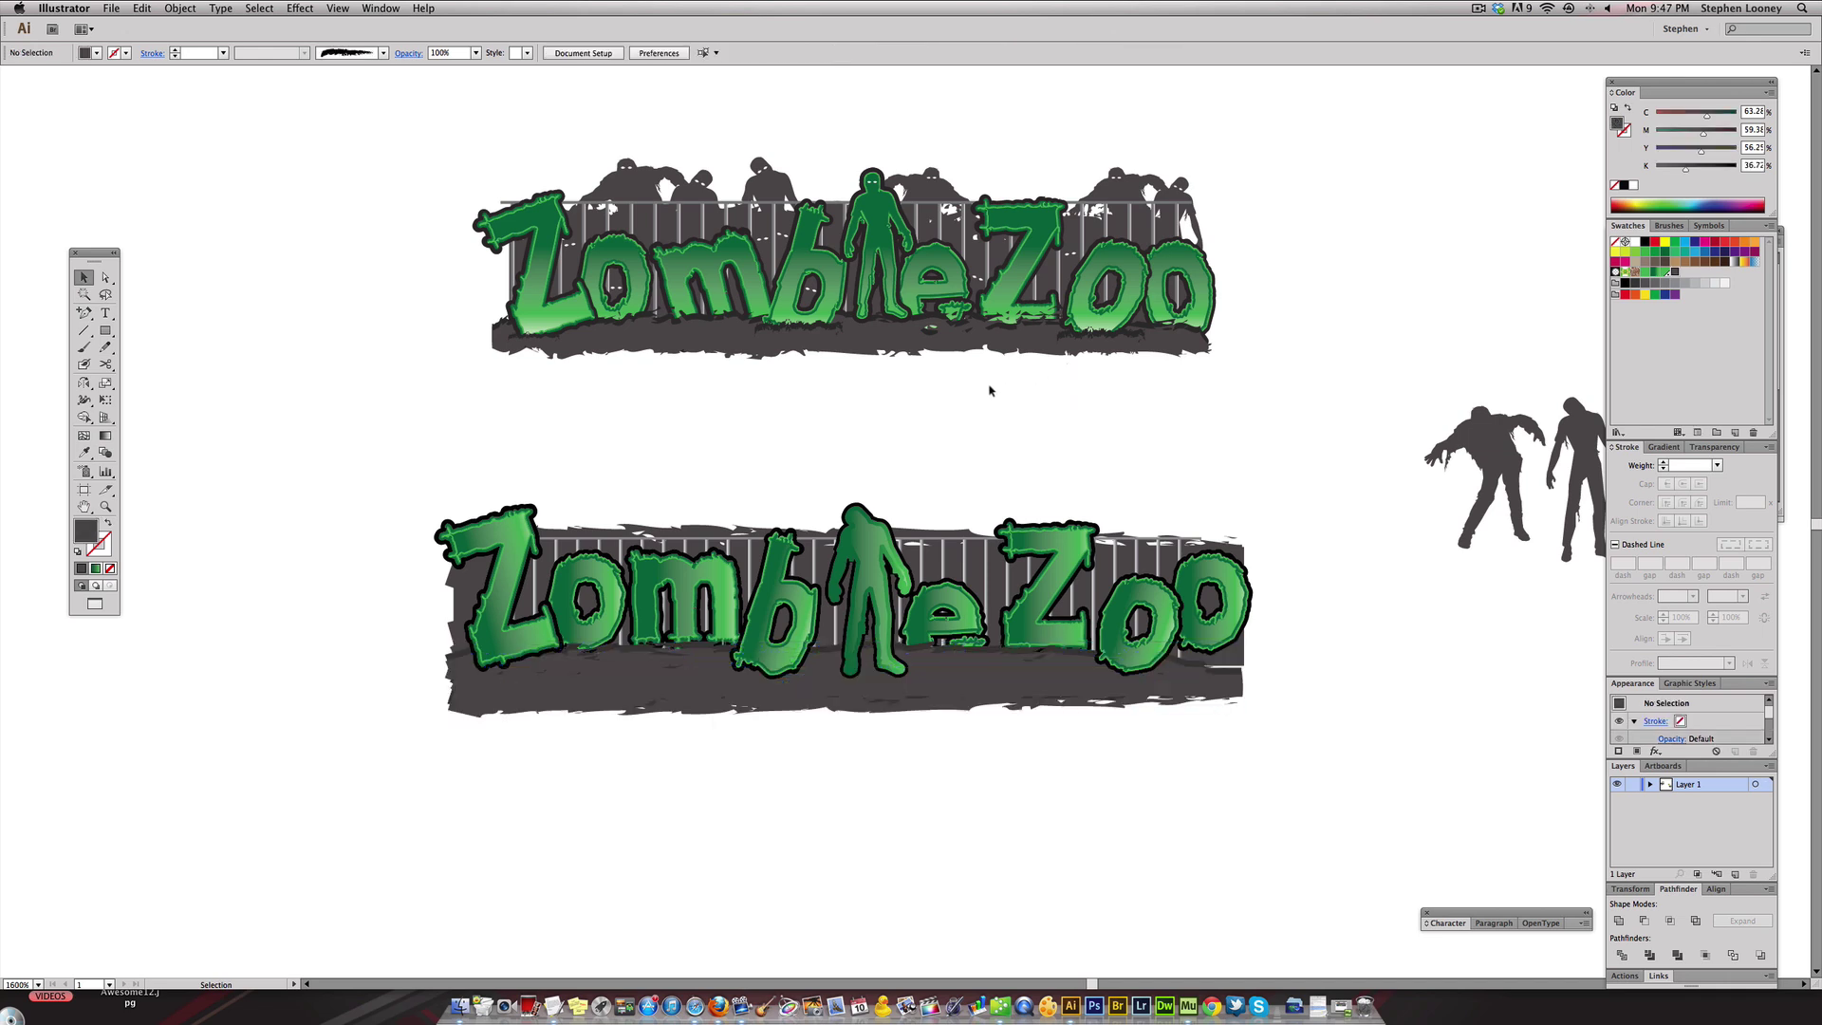
- Pull the gray ground strip of the finished logo straight down, clear of the letters
click(957, 357)
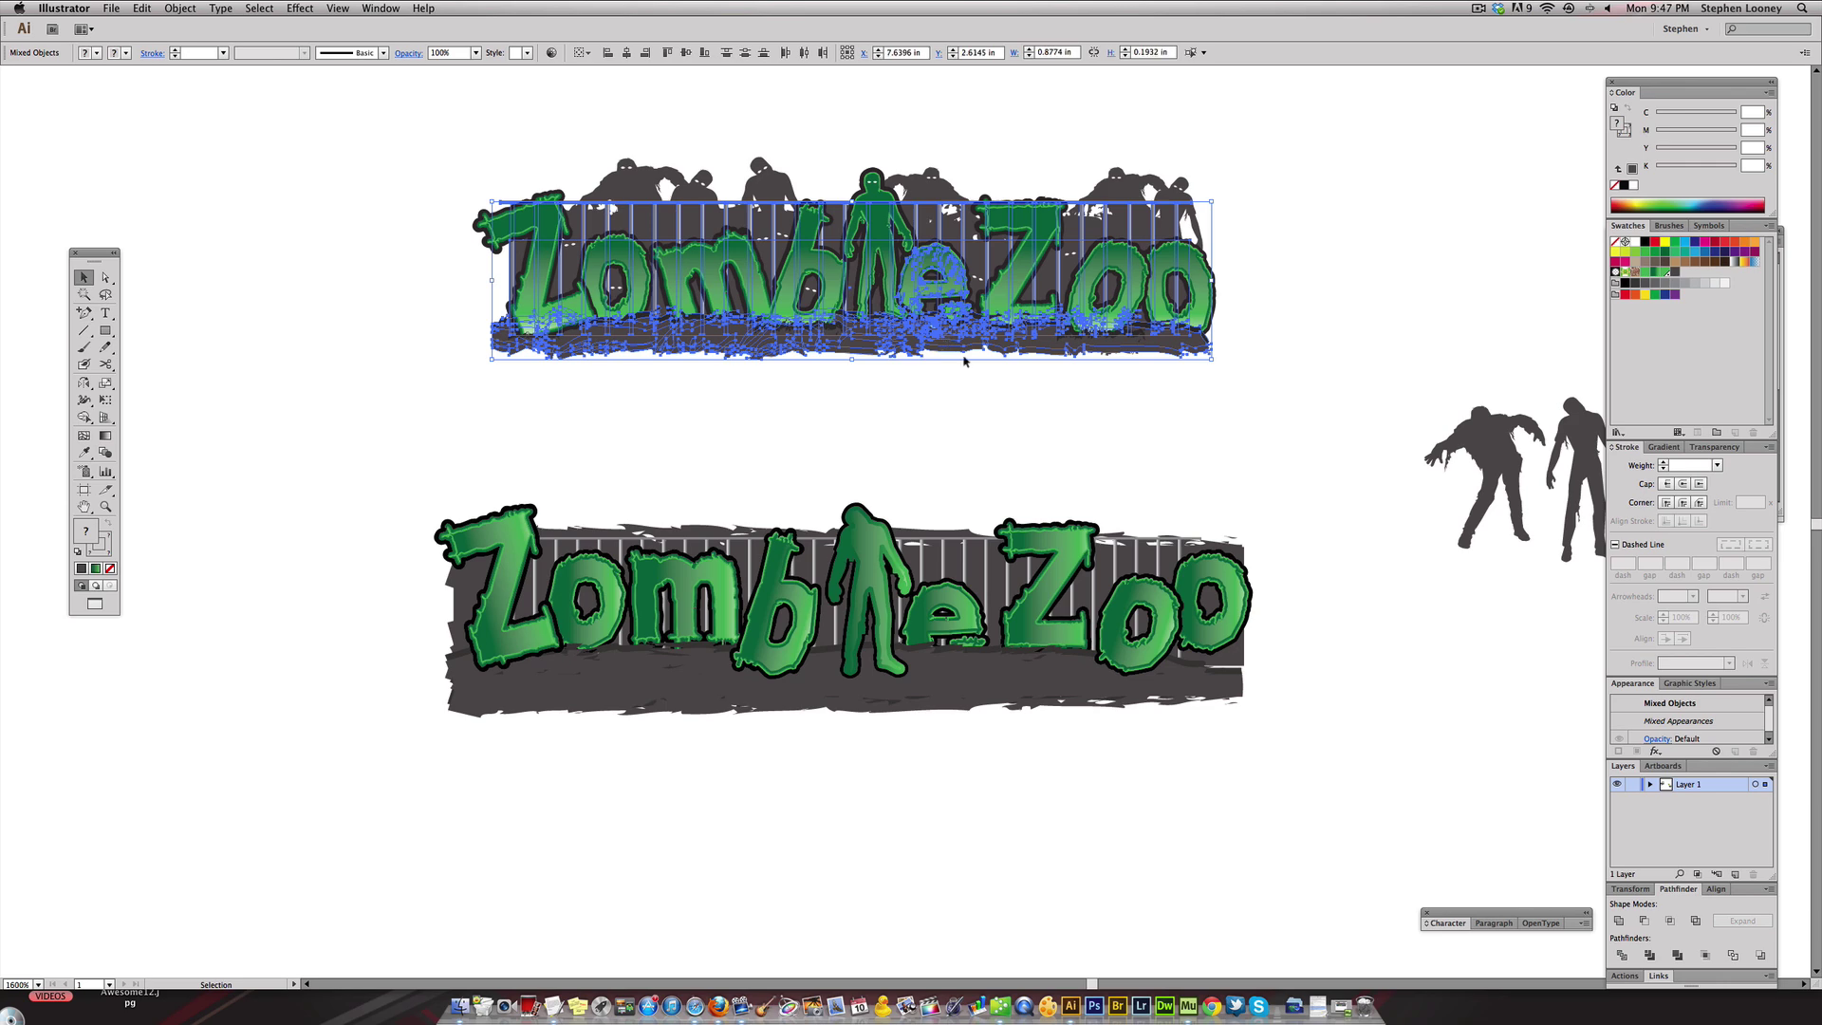
right_click(956, 357)
click(563, 399)
click(576, 344)
drag(576, 345, 572, 382)
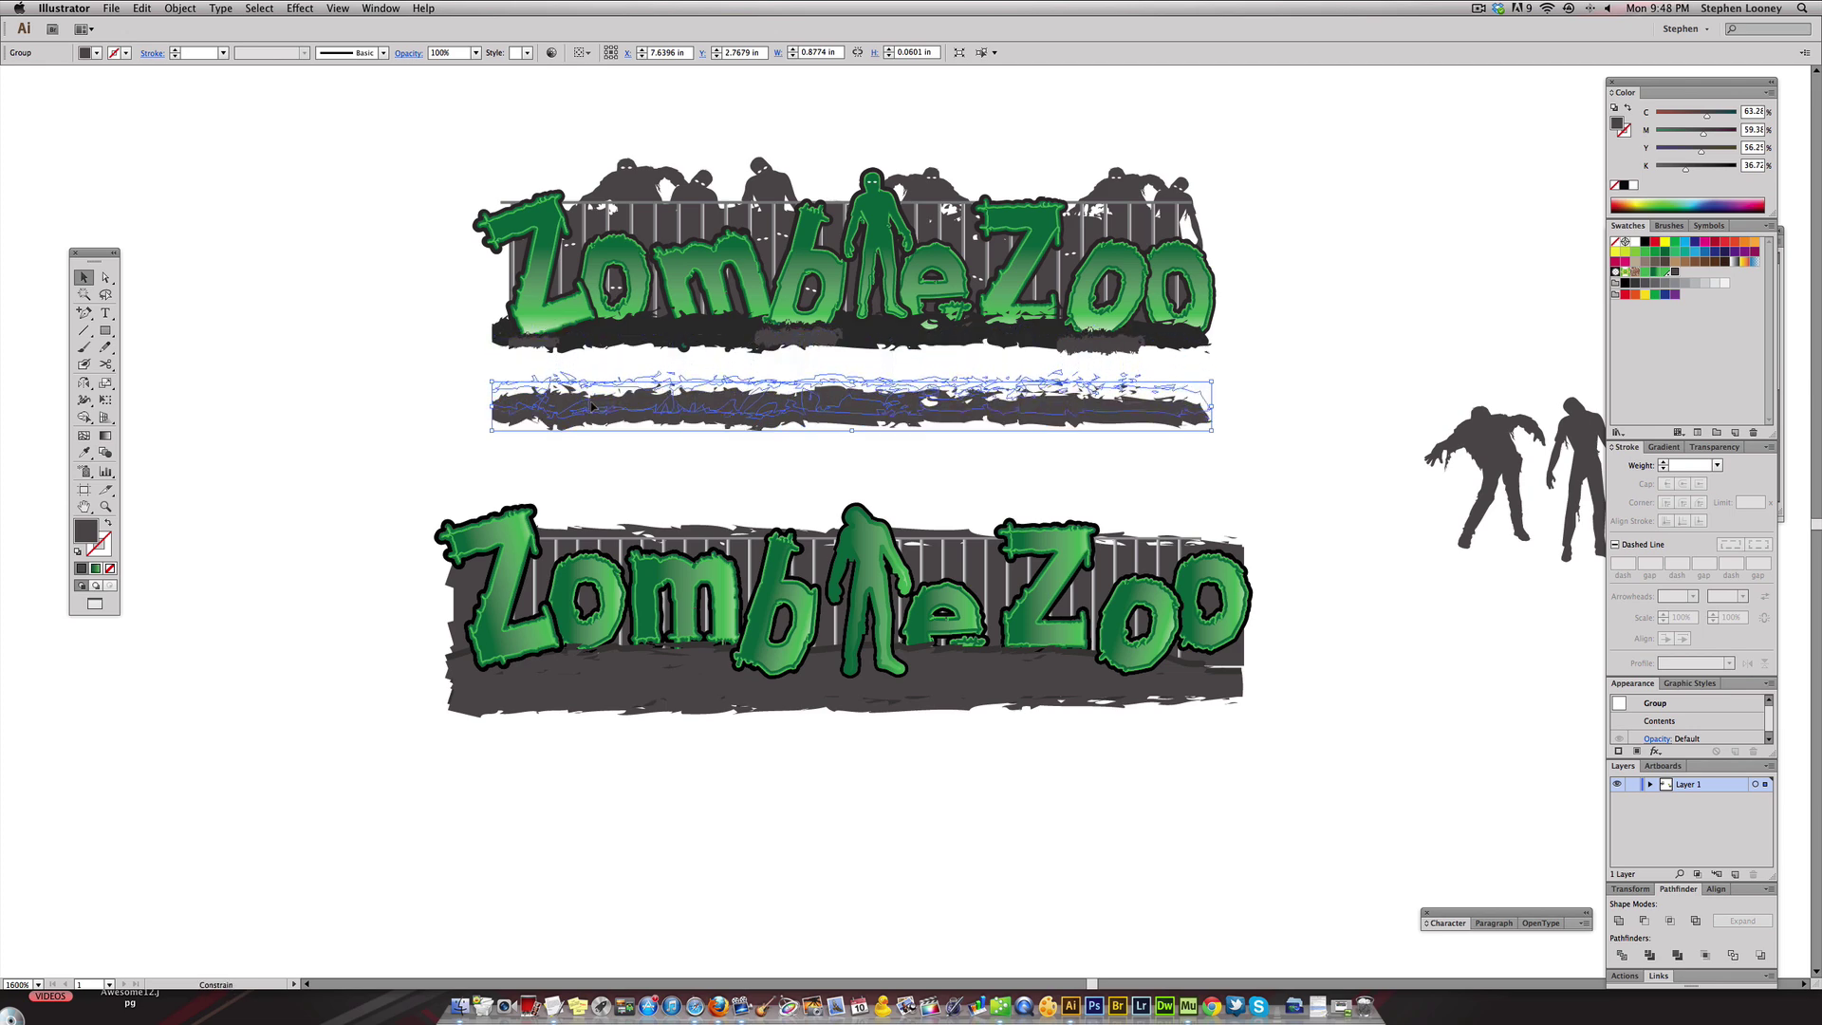
- Copy the finished logo's gray and dark strips together, move them back under its letters, and paste the copy
click(700, 460)
click(677, 381)
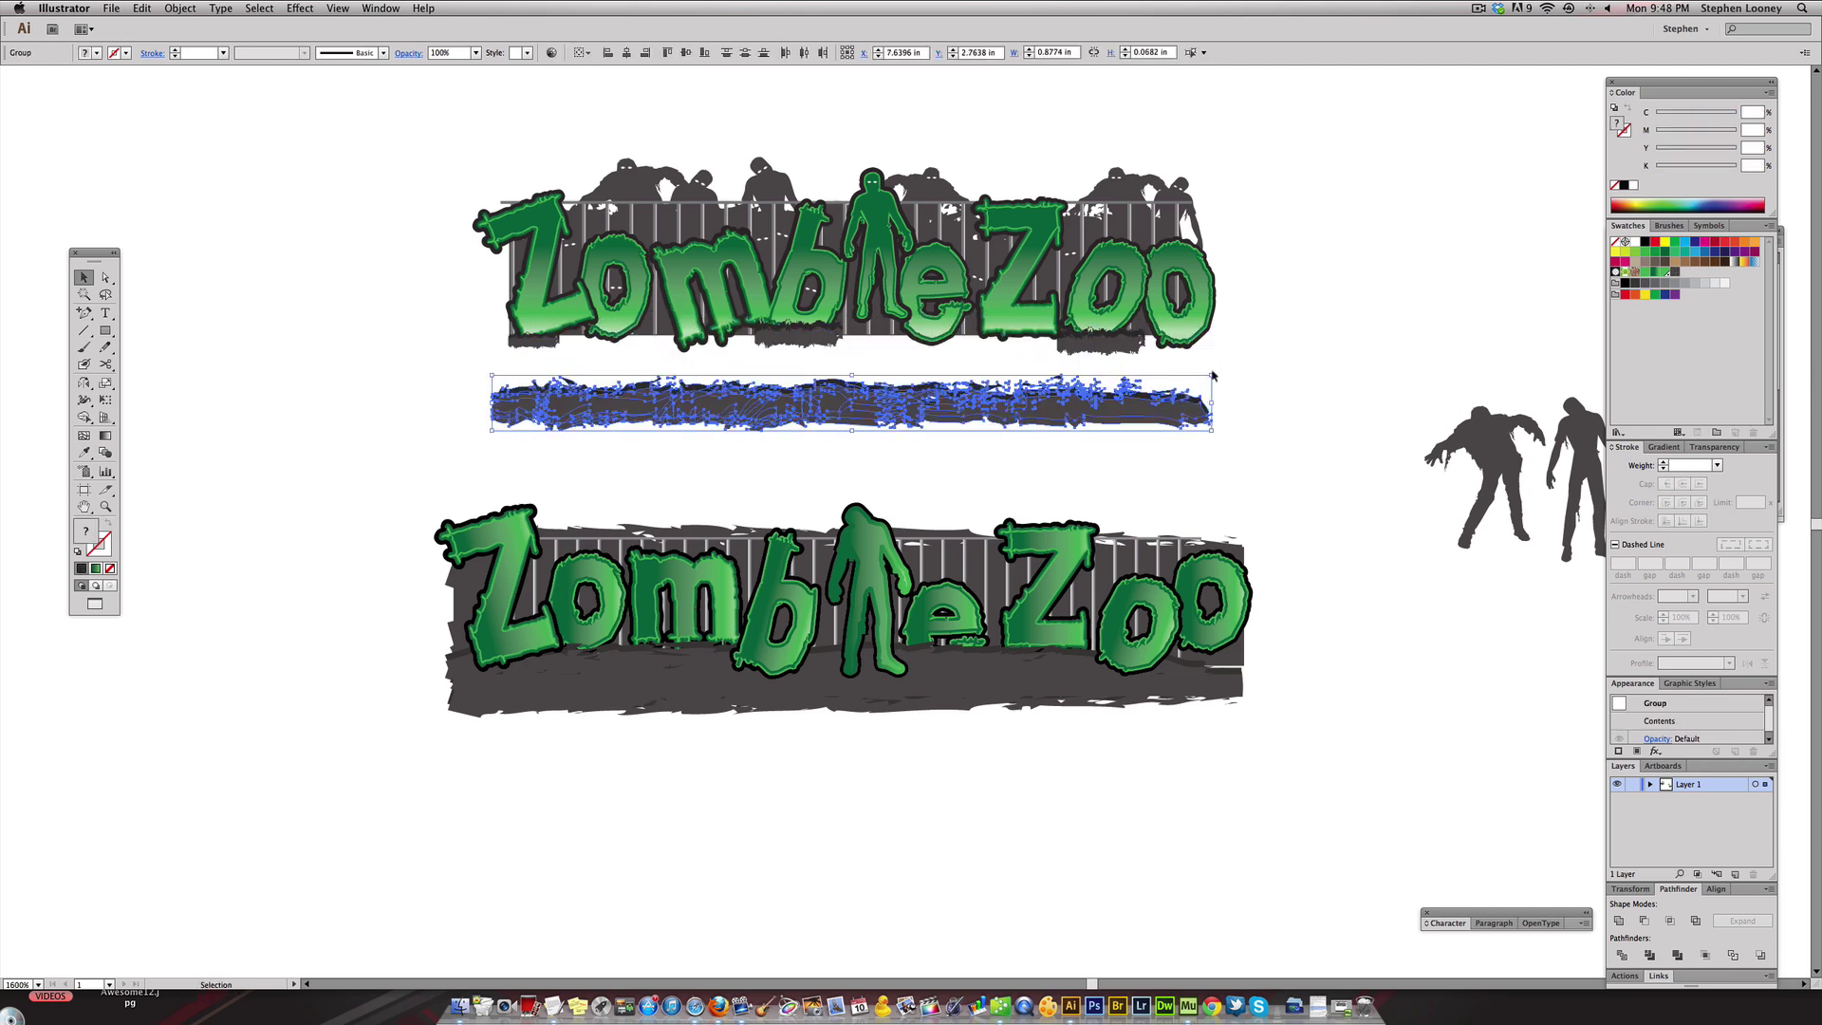
drag(1117, 400, 1117, 338)
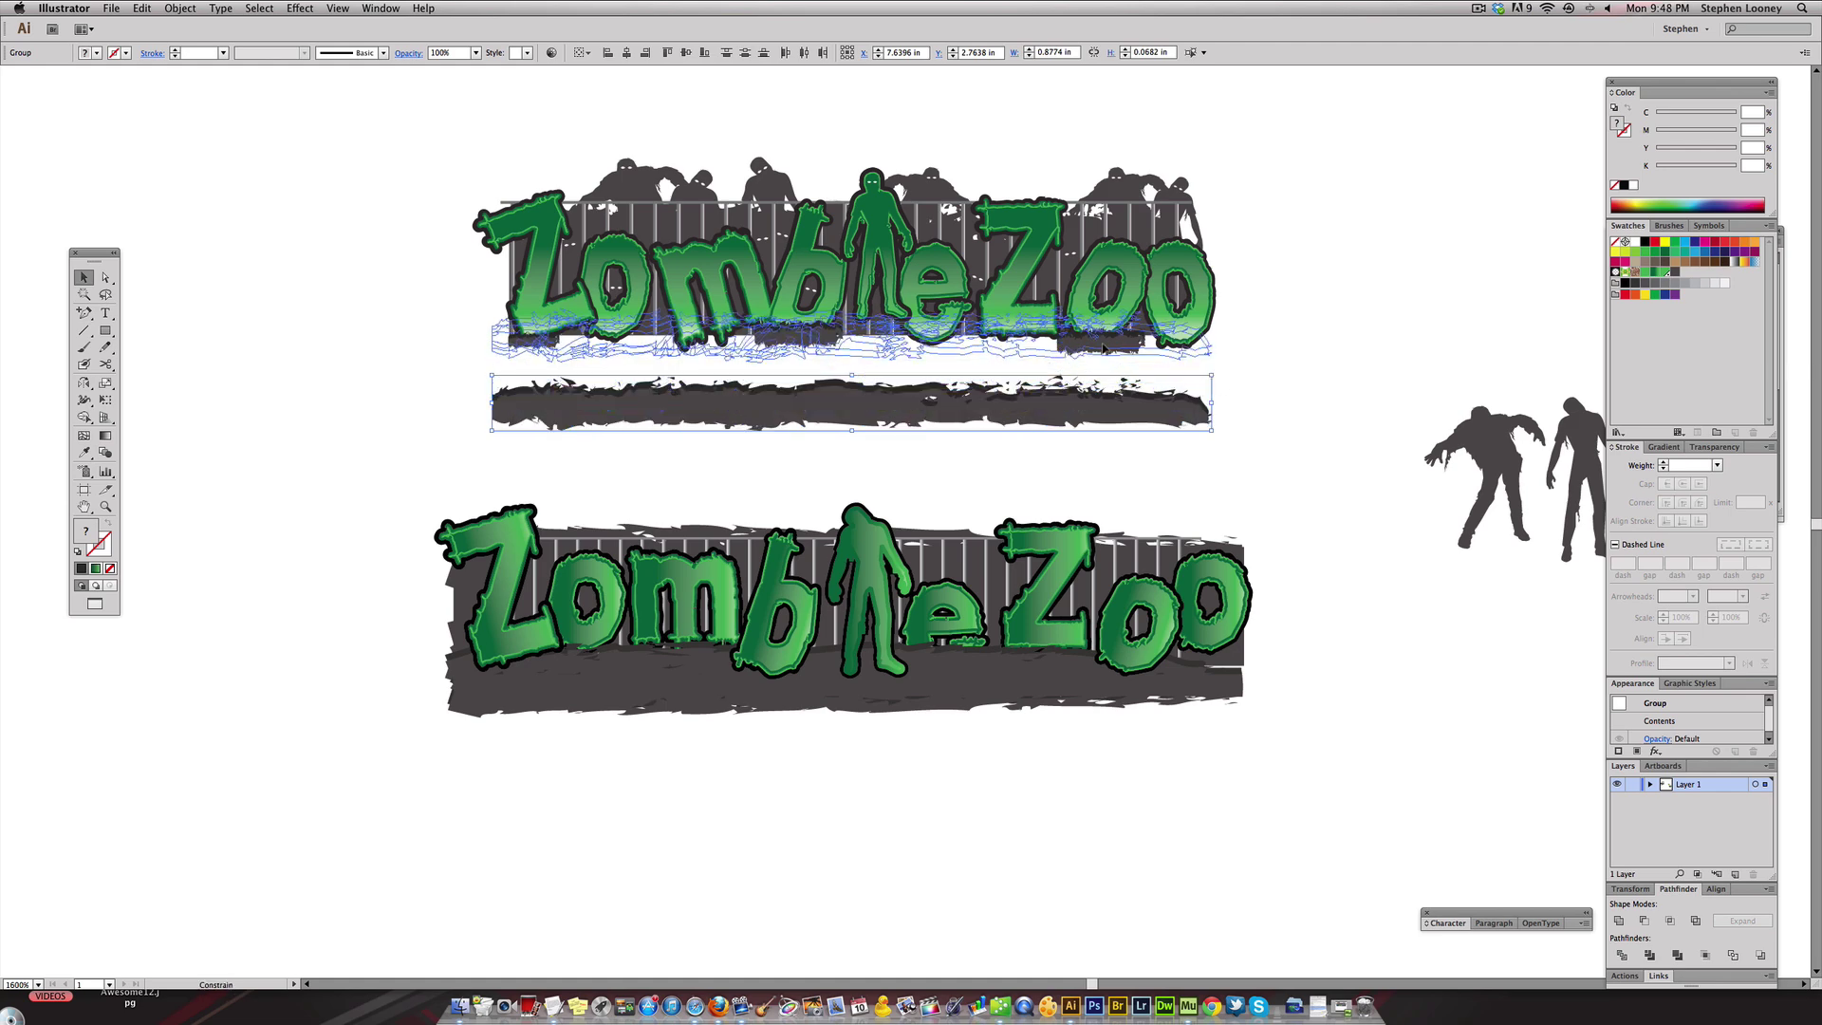
click(1273, 446)
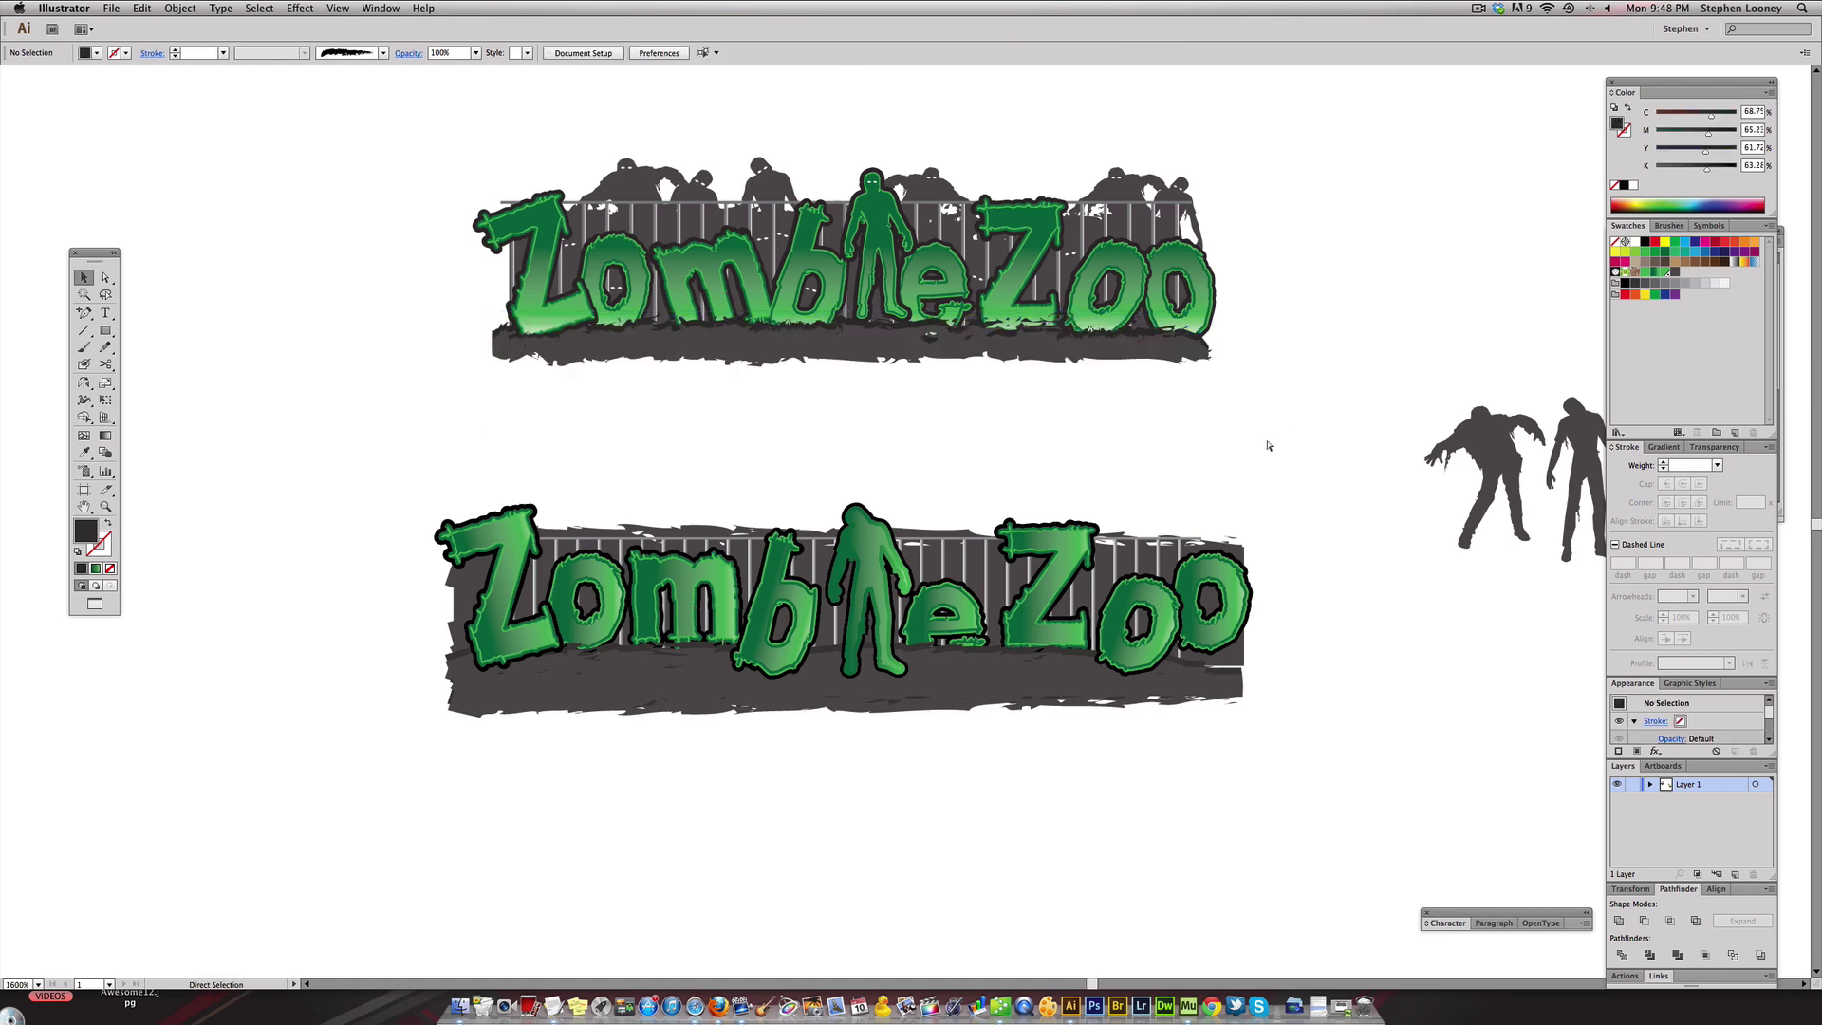
key(super+v)
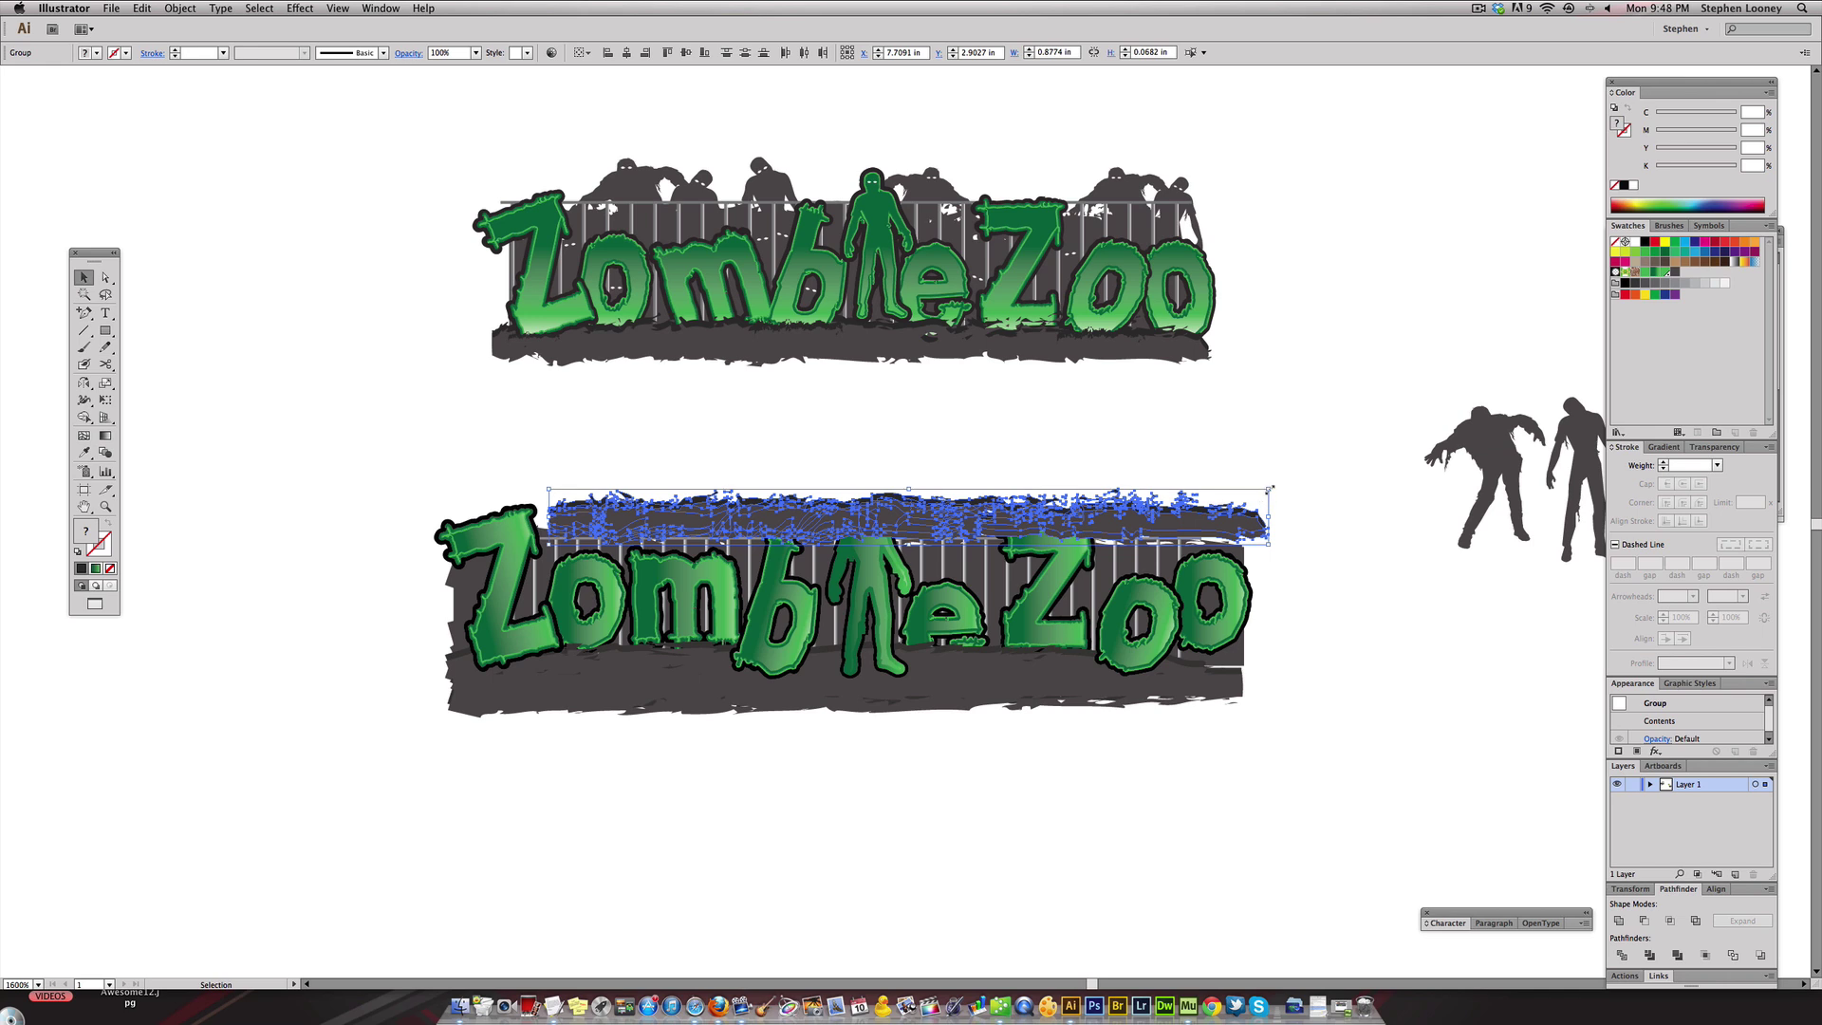
- Try to scale the pasted strips down and place them over the bottom of the letter b in the new logo
key(super+h)
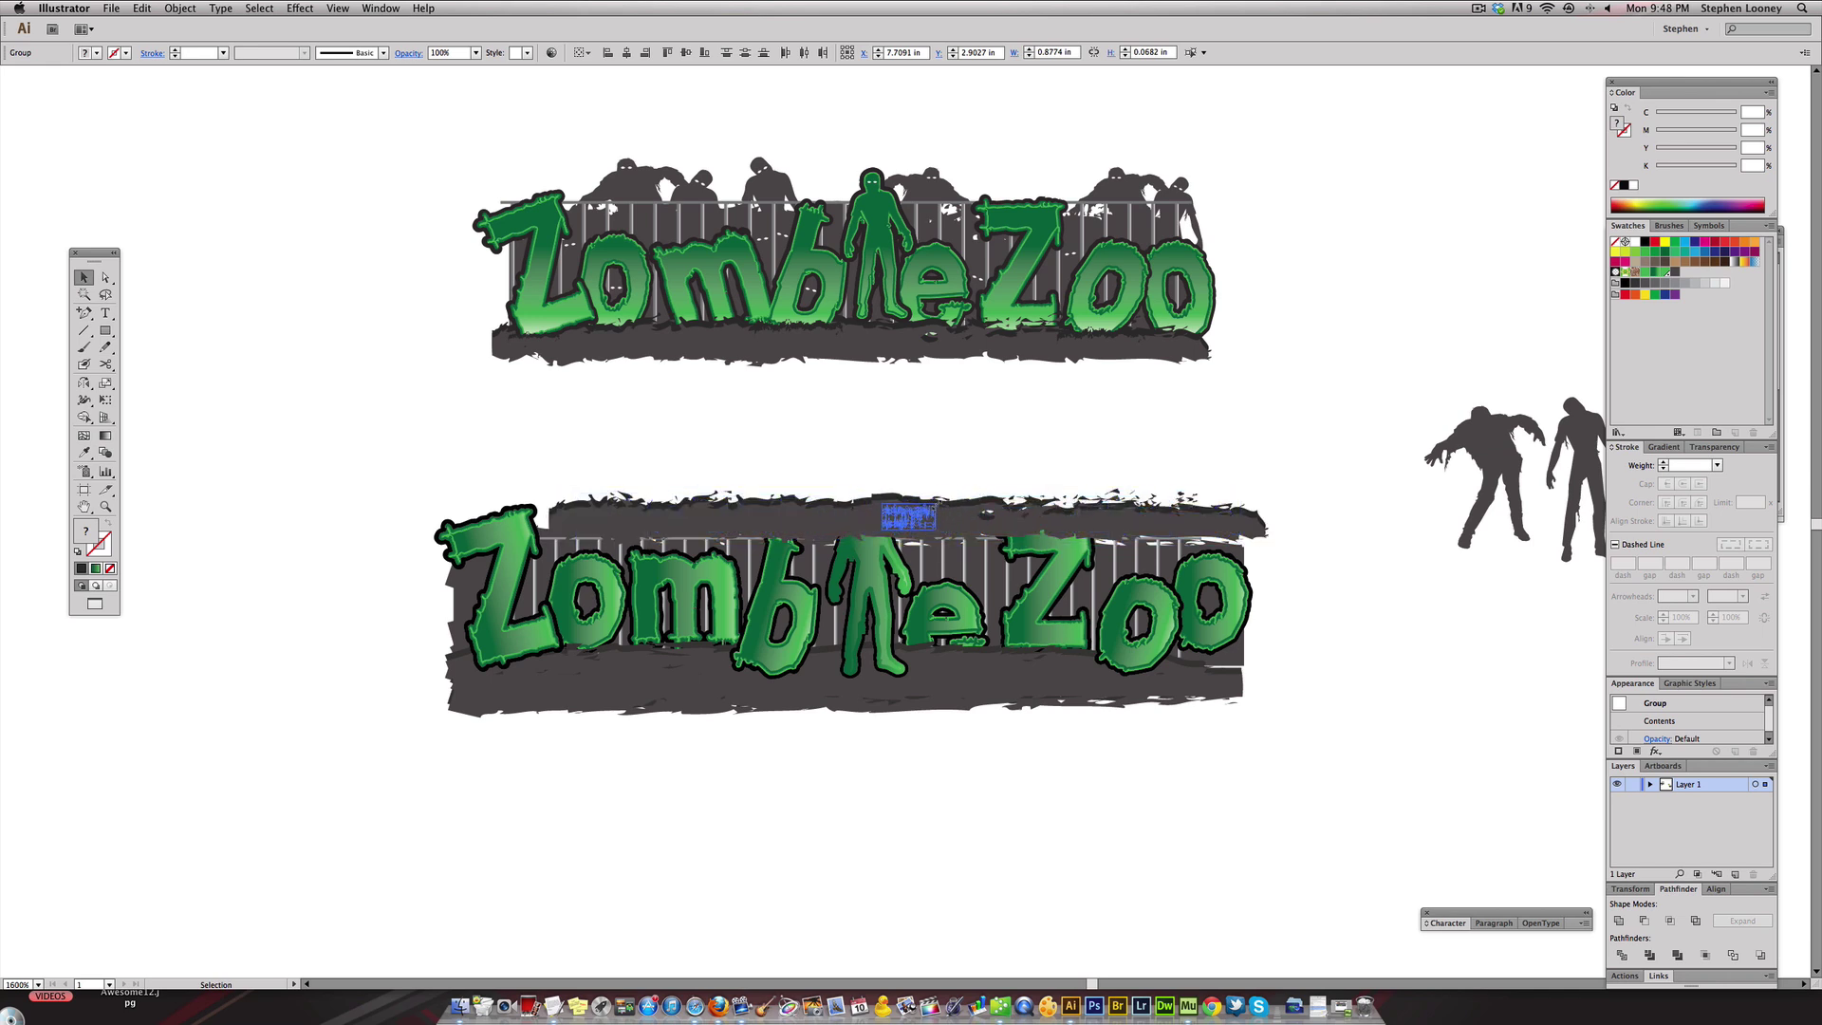
drag(911, 517, 802, 675)
click(796, 449)
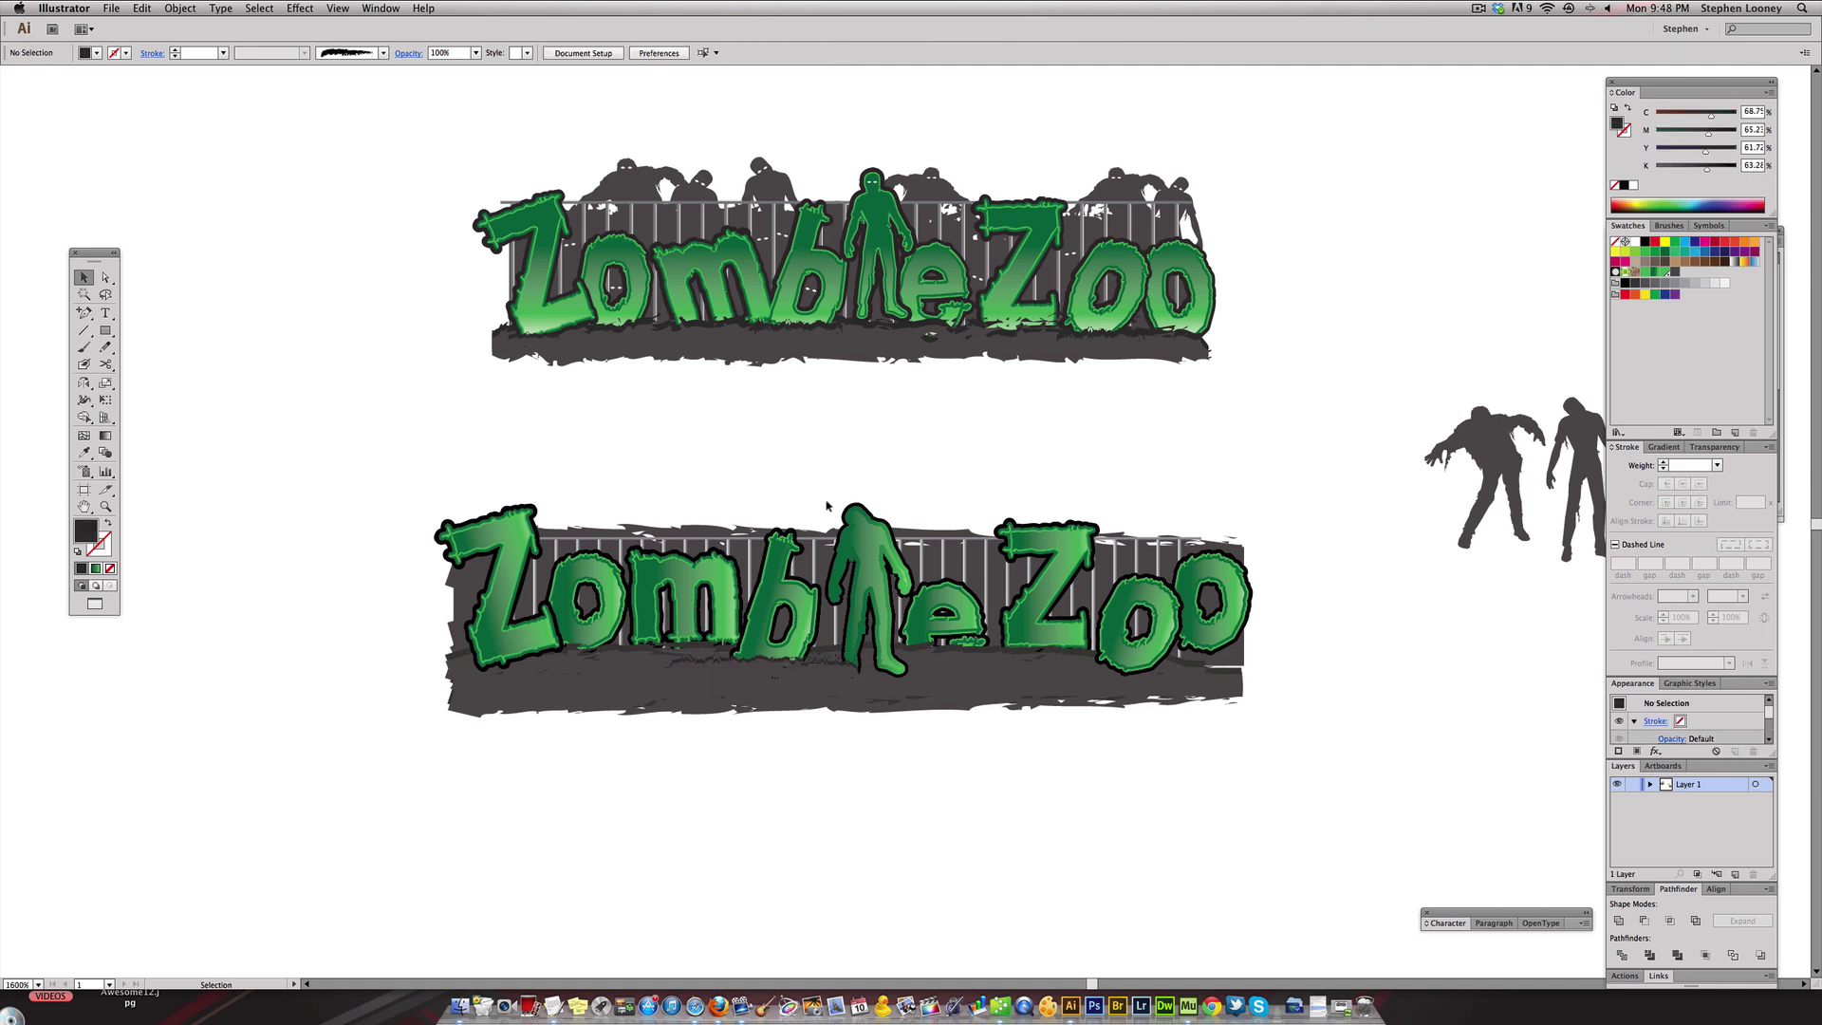
click(782, 676)
key(super+alt+bracketright)
key(super+alt+bracketright)
key(super+alt+bracketright)
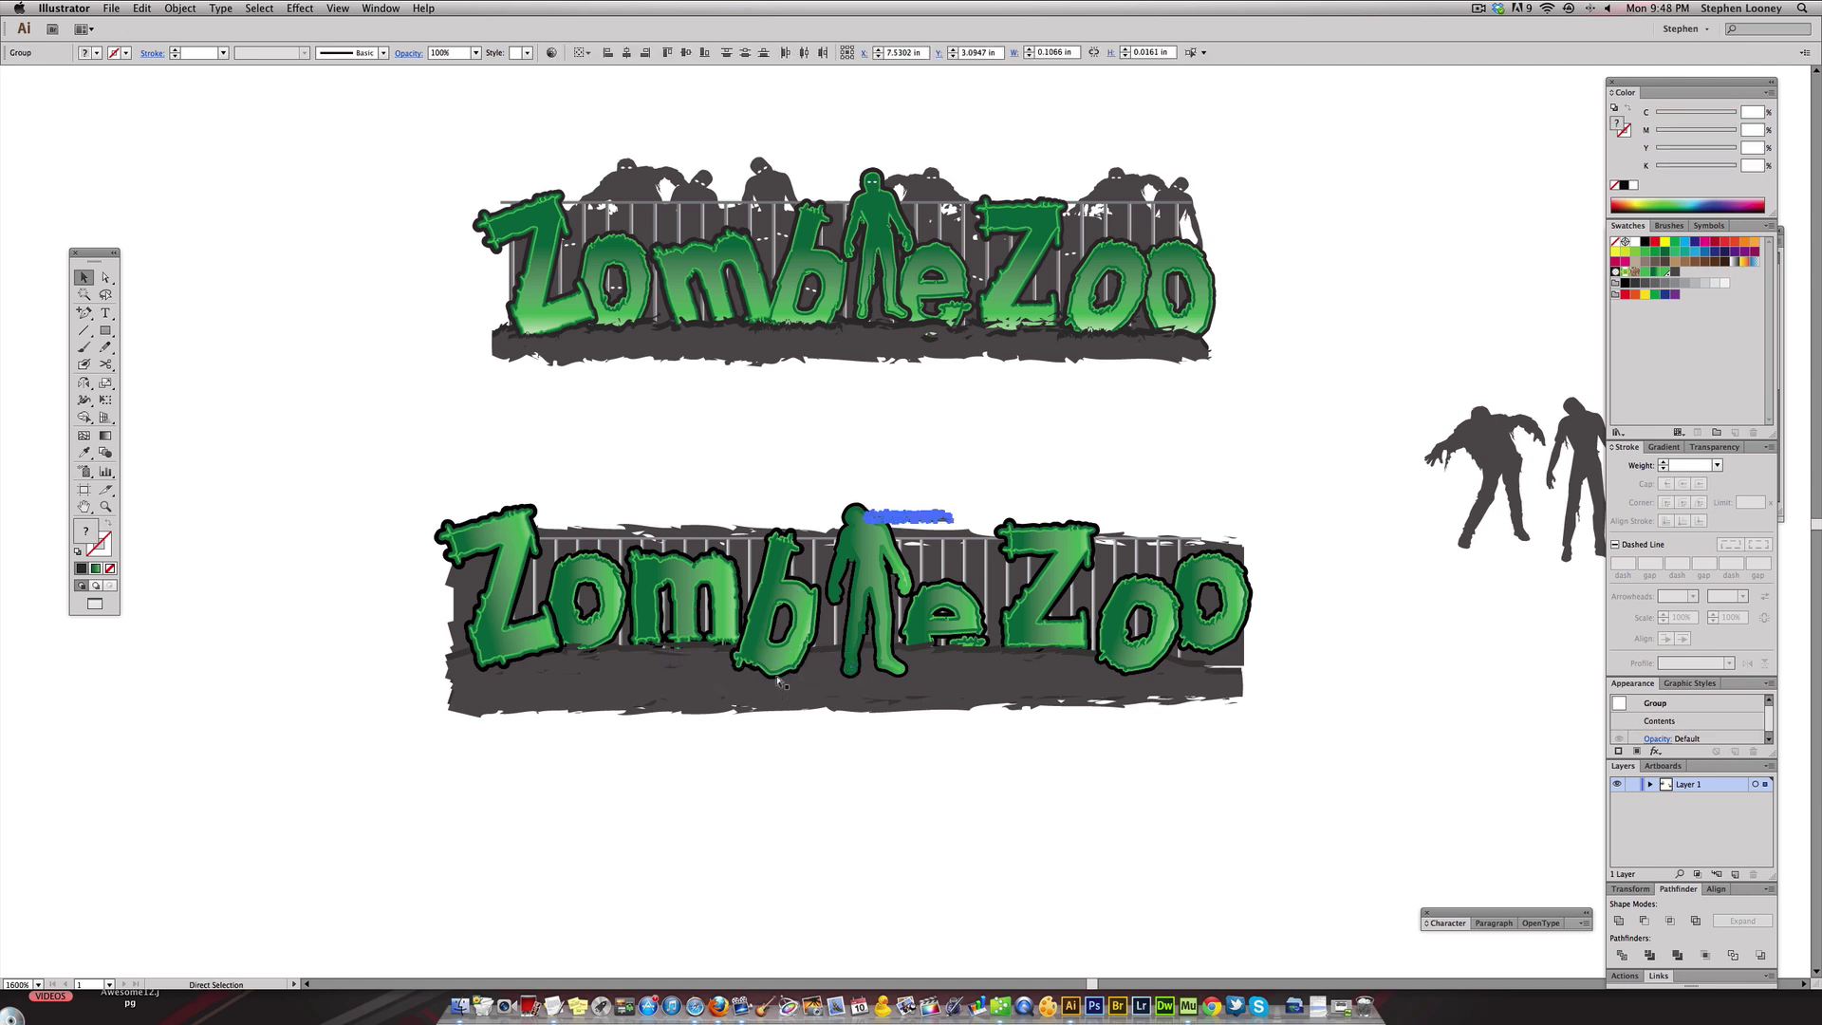
- Position the full-size strip copy below the new logo and delete its points from the middle to the right end
drag(902, 468, 835, 774)
click(830, 773)
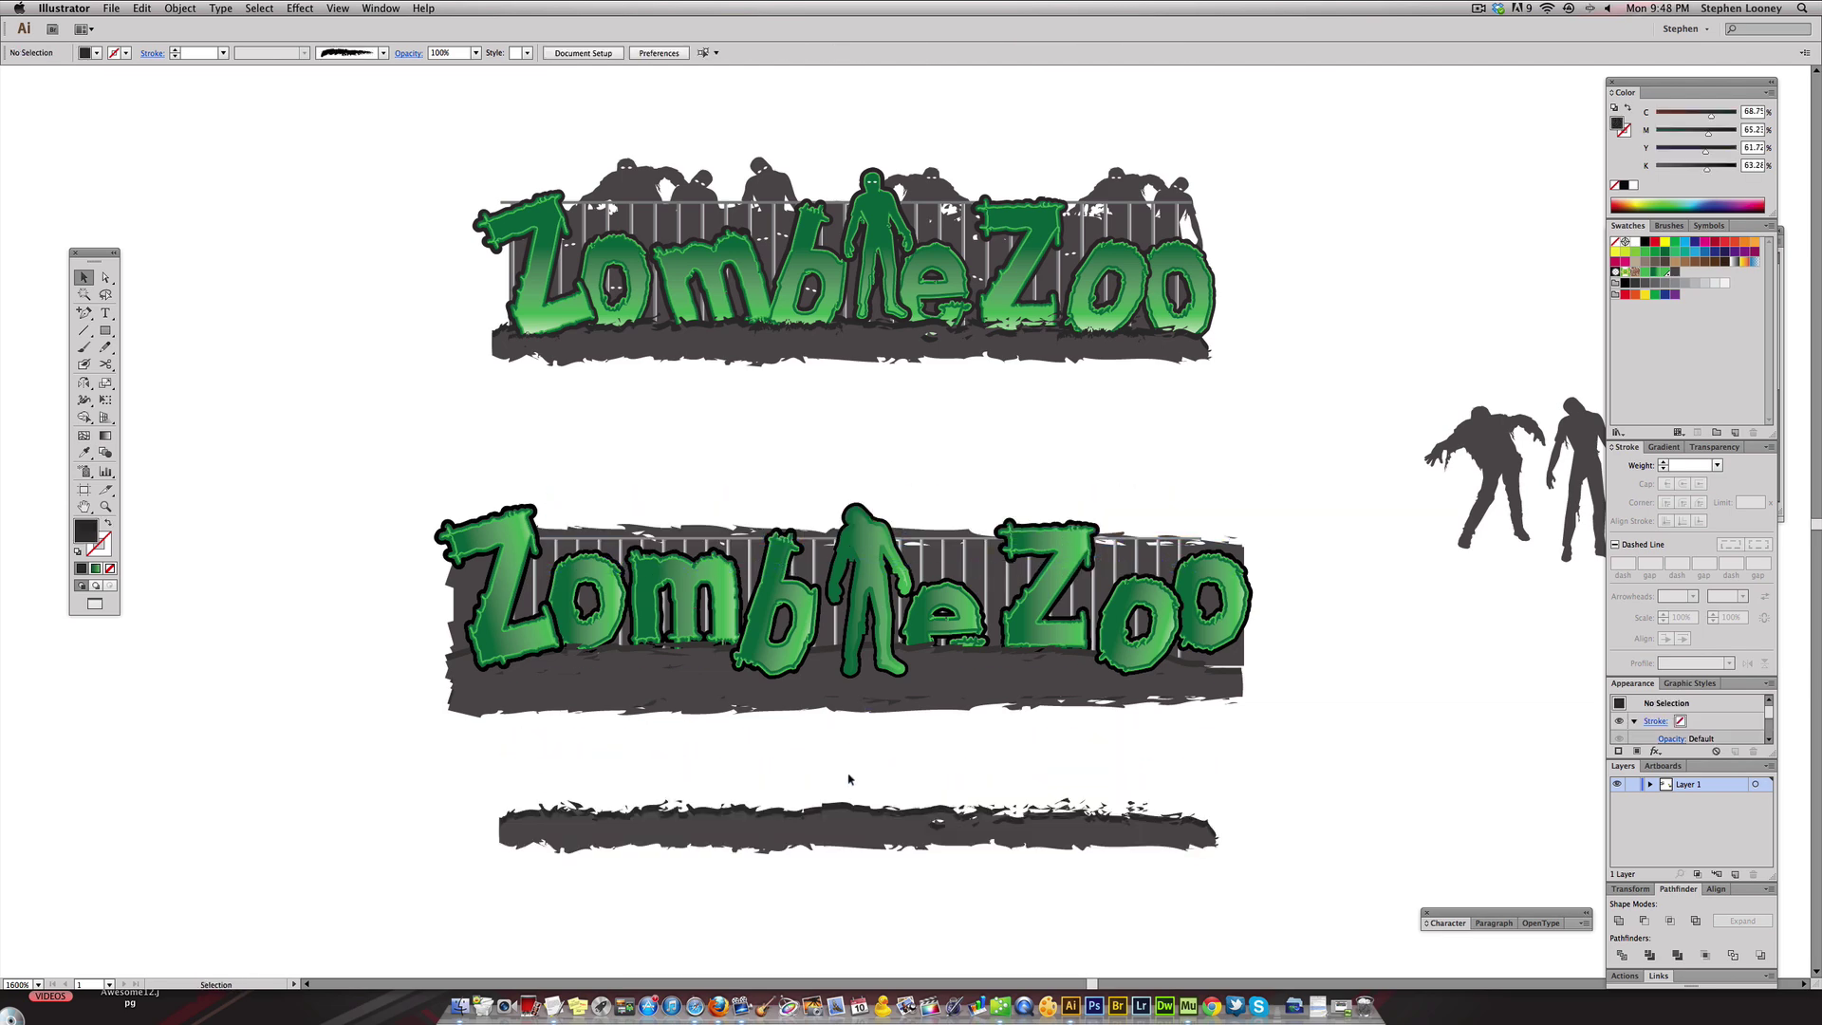
key(a)
drag(797, 757, 1275, 887)
key(Delete)
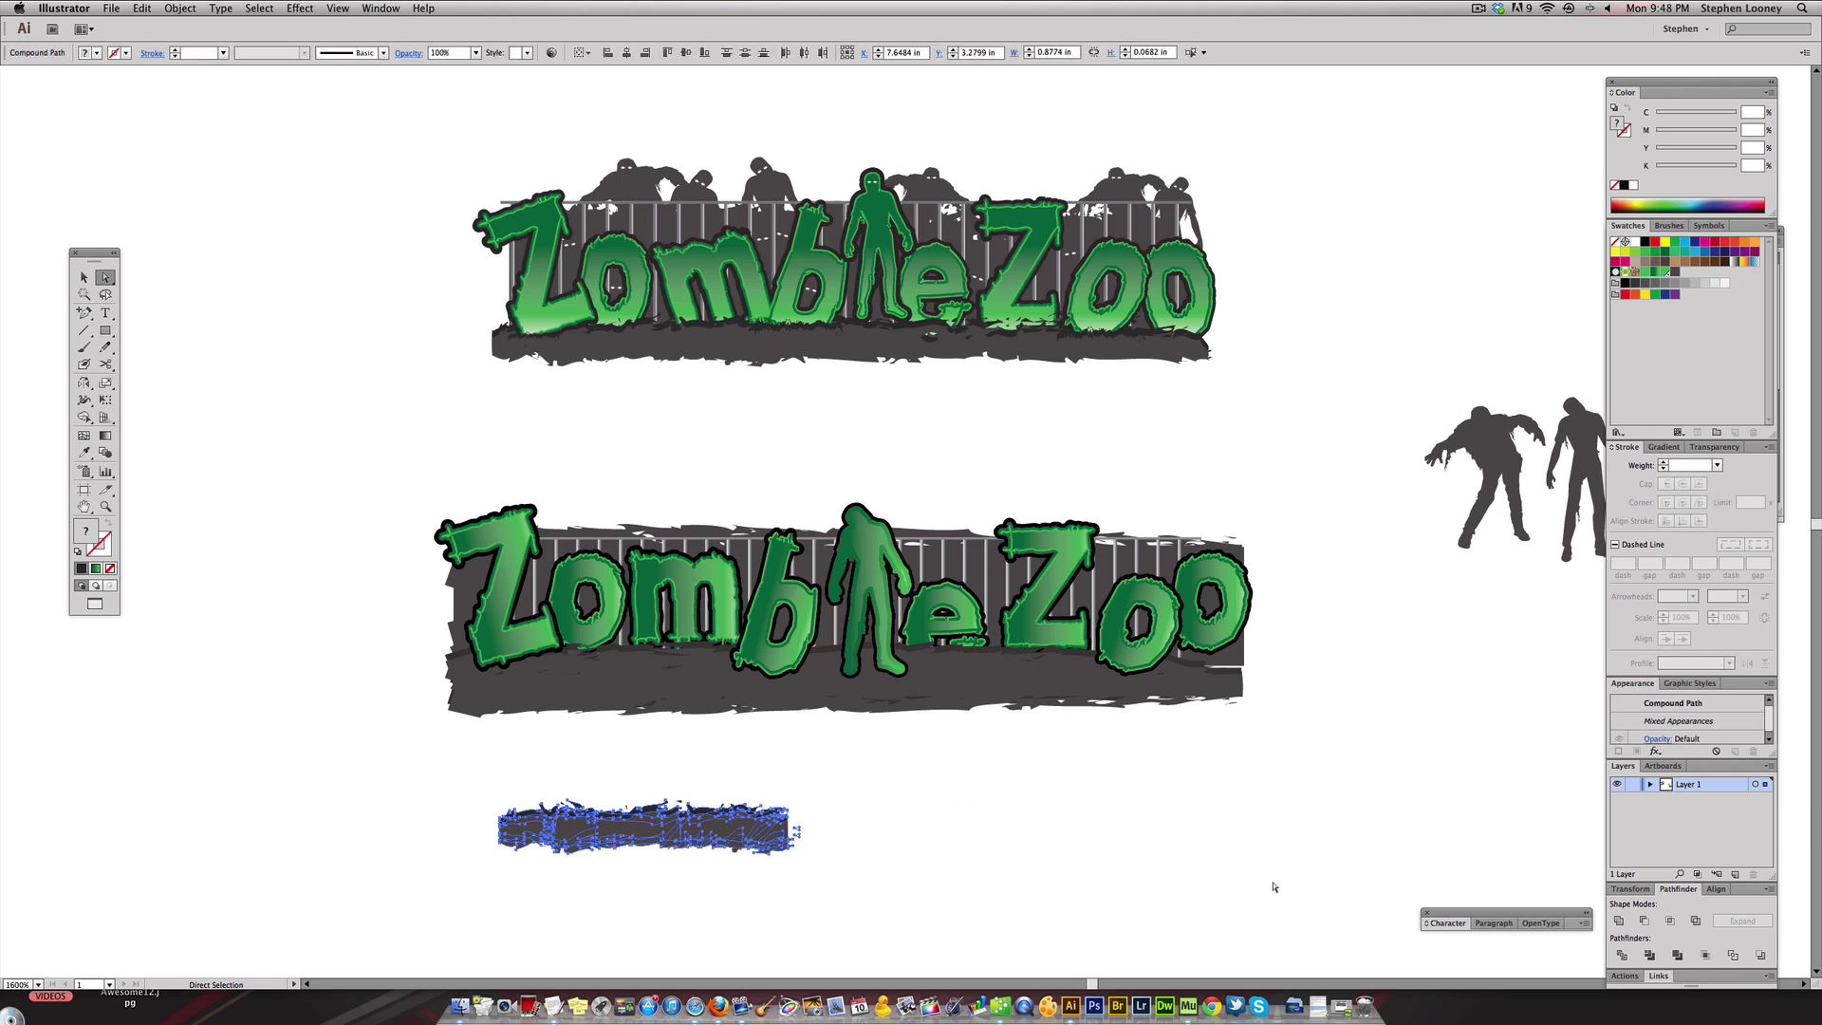
- Scale the remaining strip piece to about 0.143 in wide and place it over the bottom of the letter b
click(91, 277)
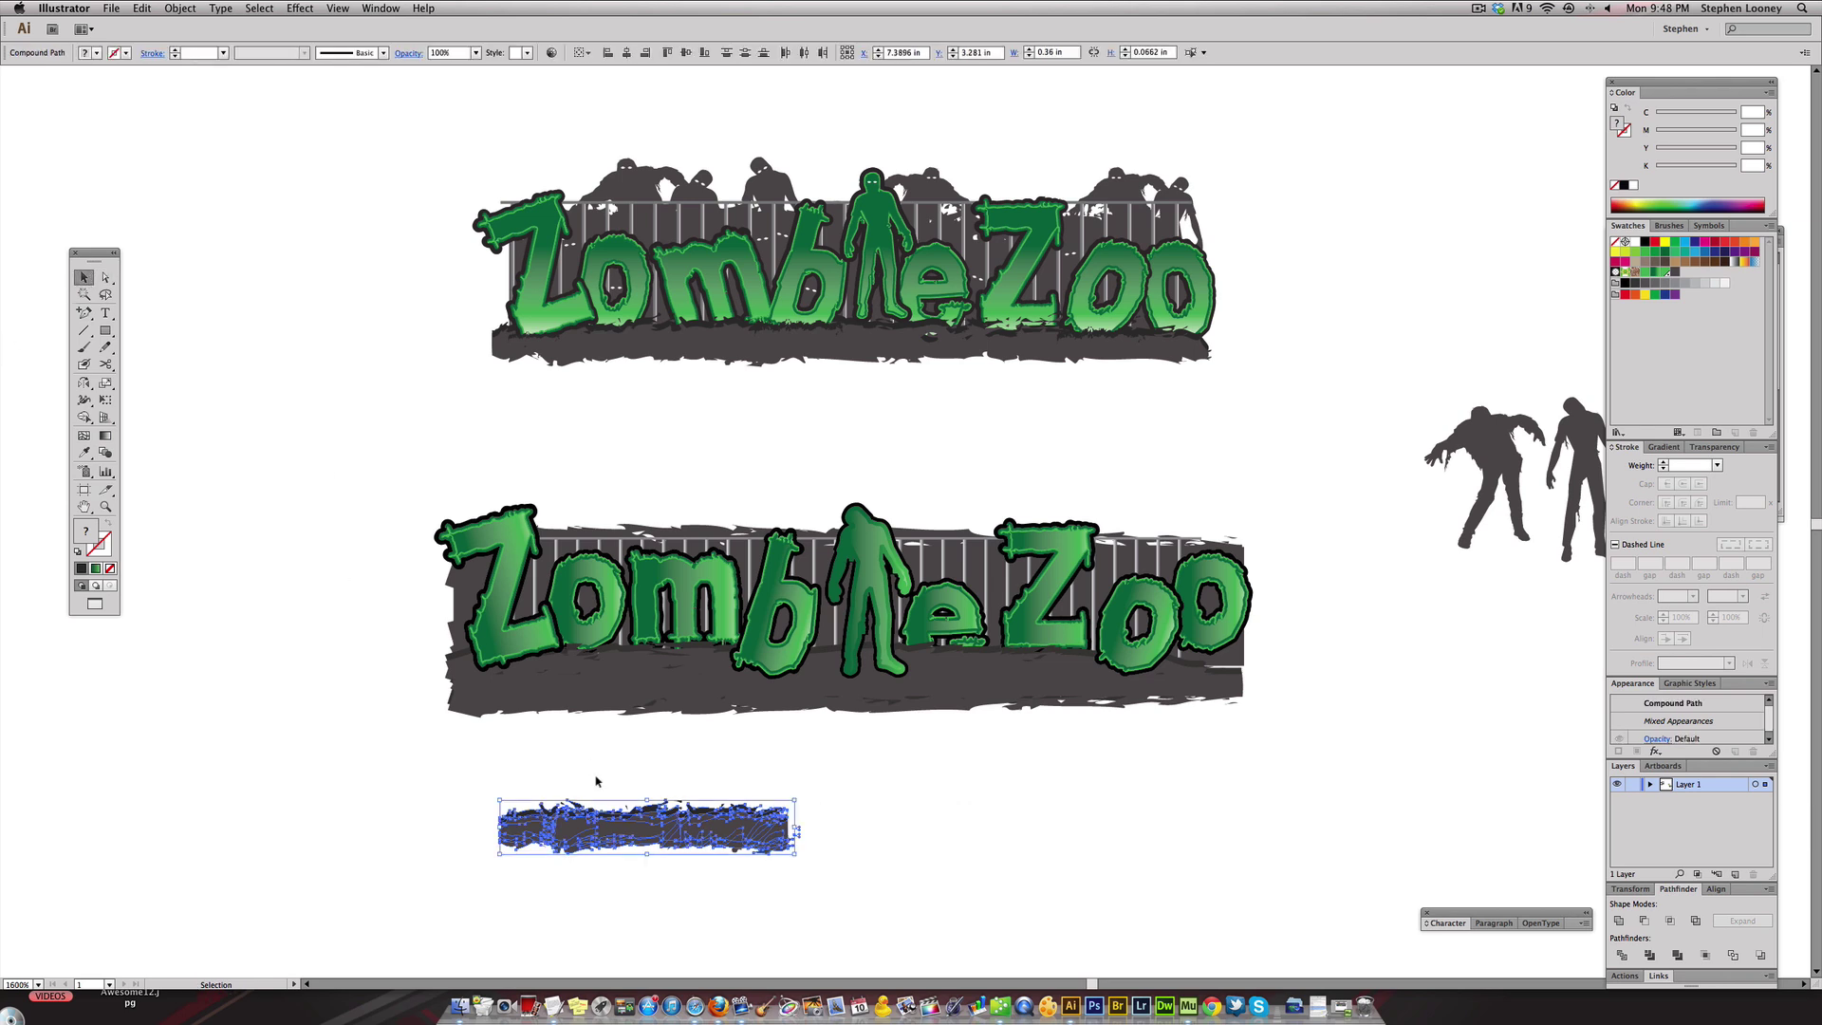
drag(509, 781, 849, 915)
click(793, 802)
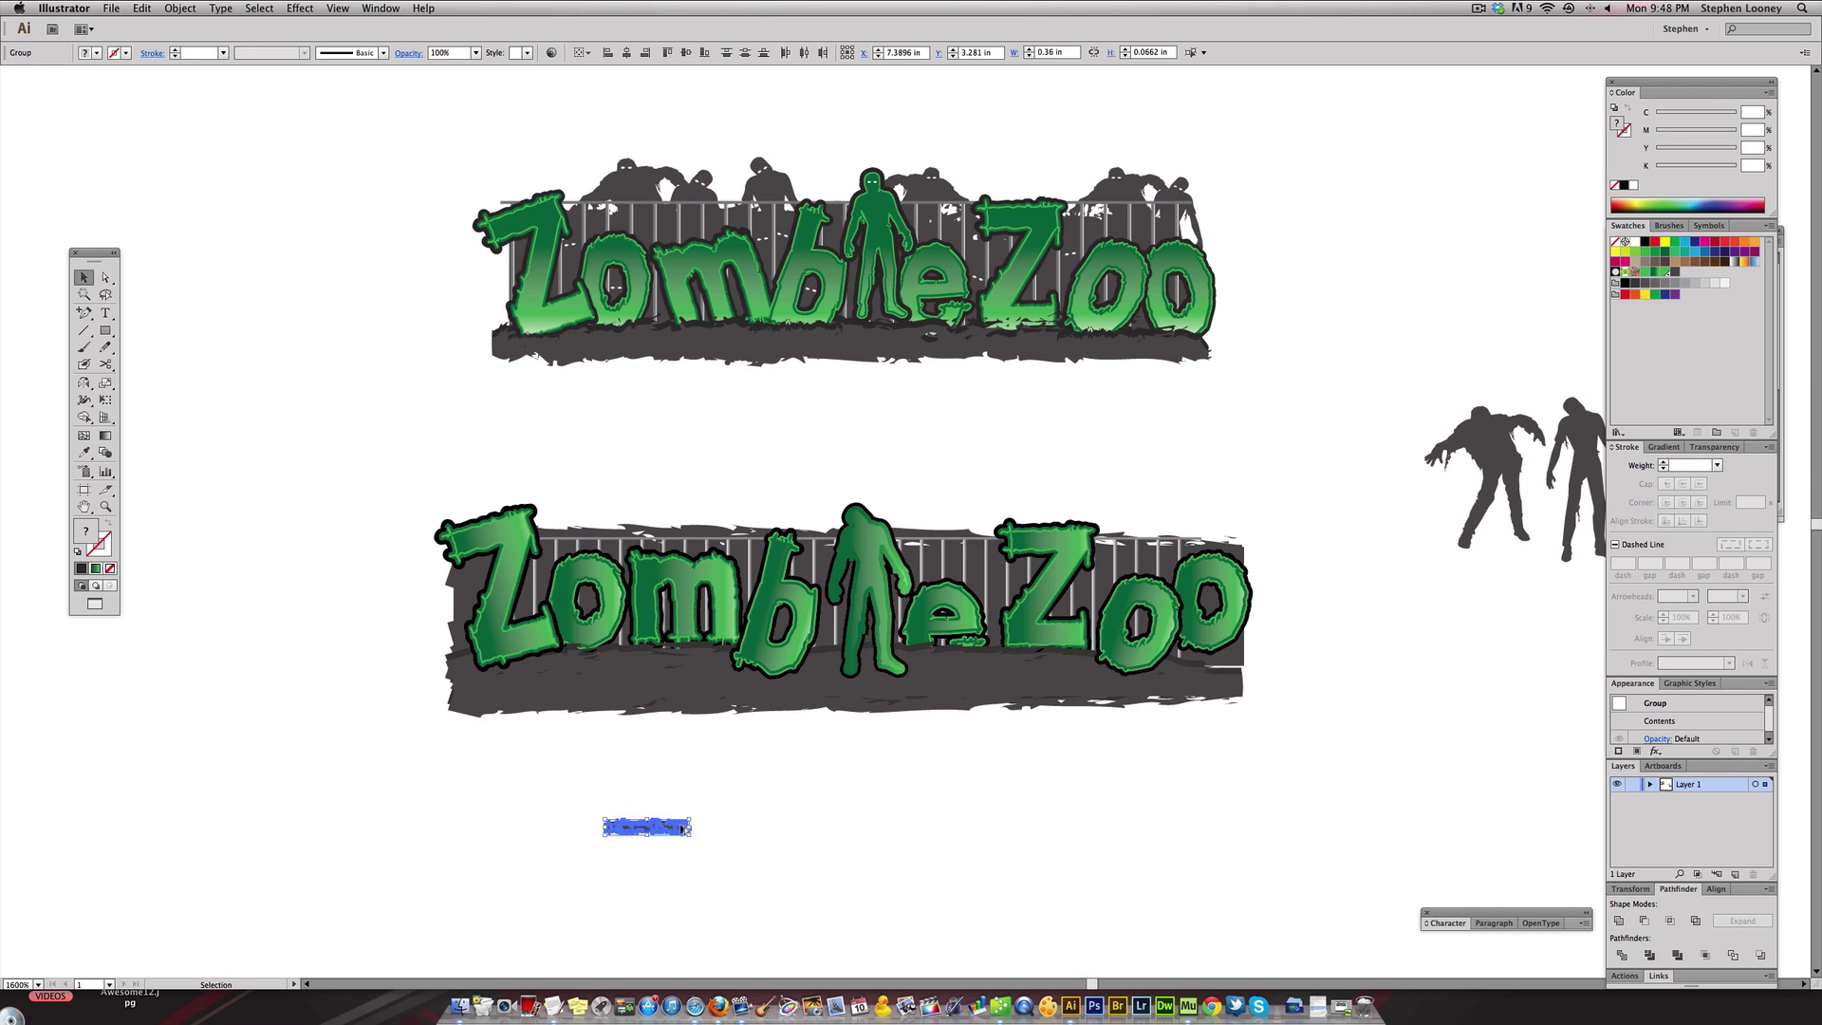
drag(668, 830, 818, 664)
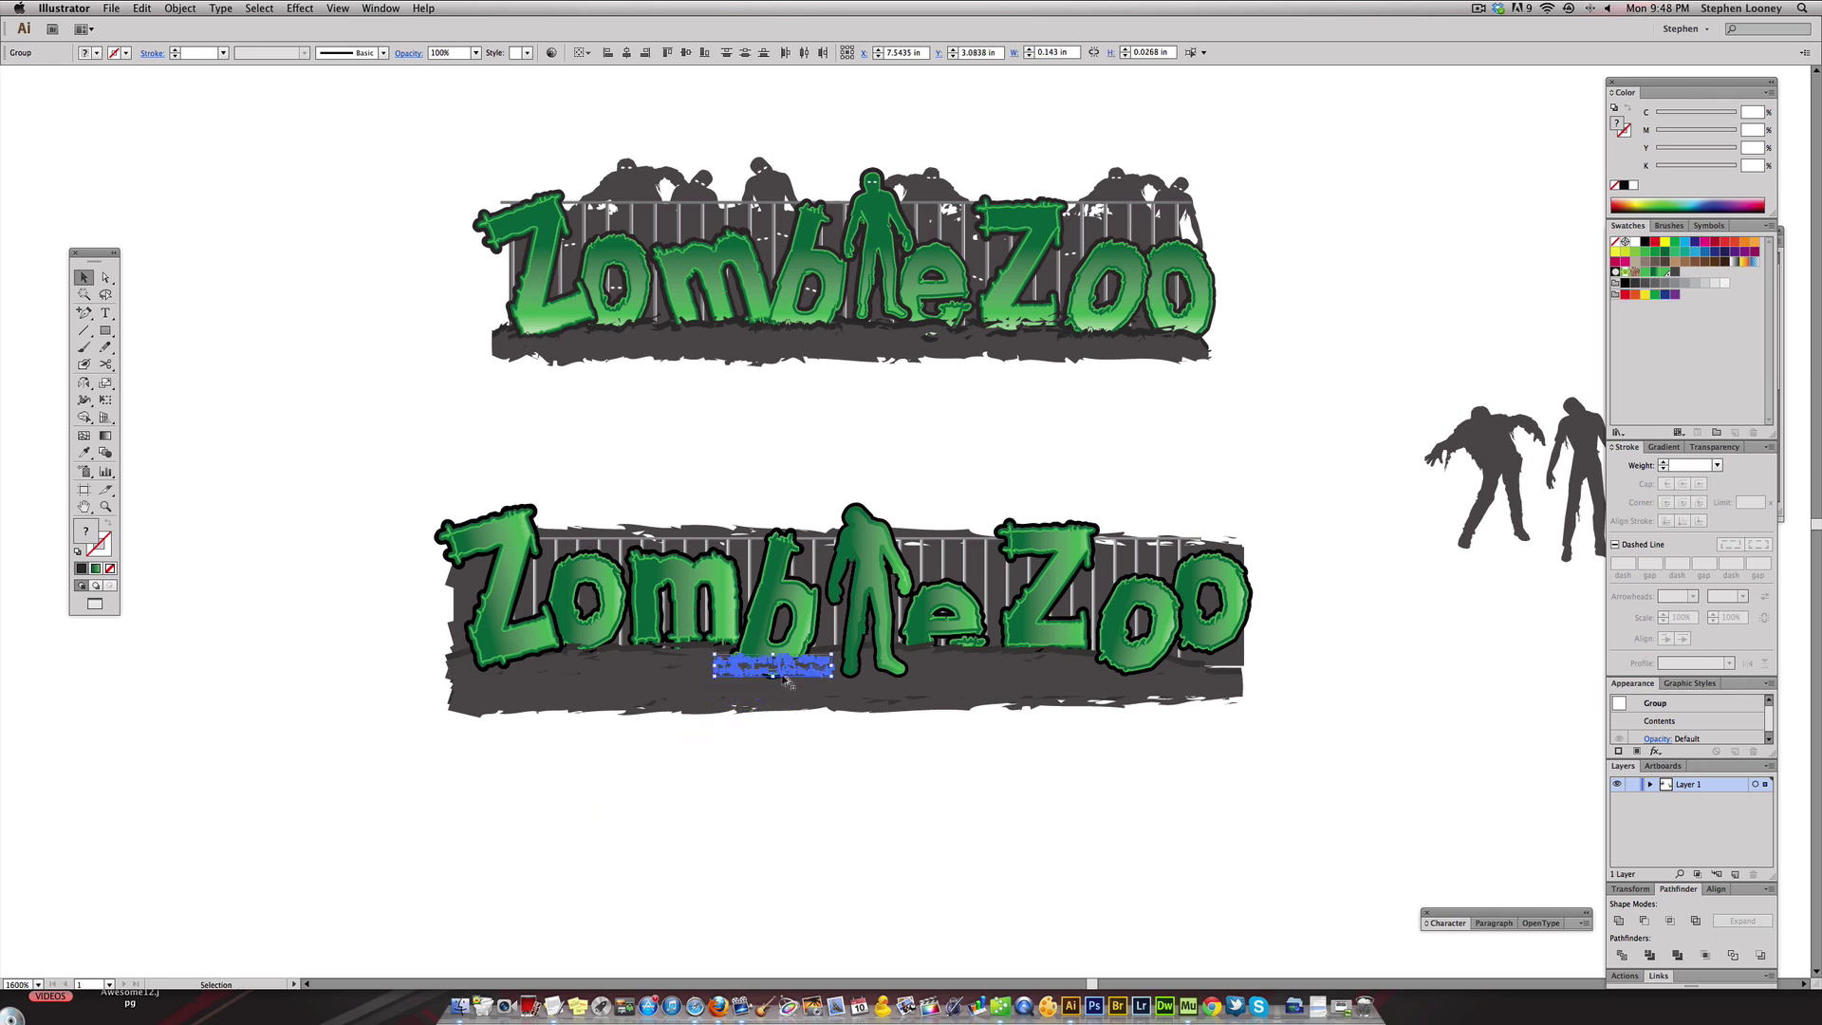
click(812, 747)
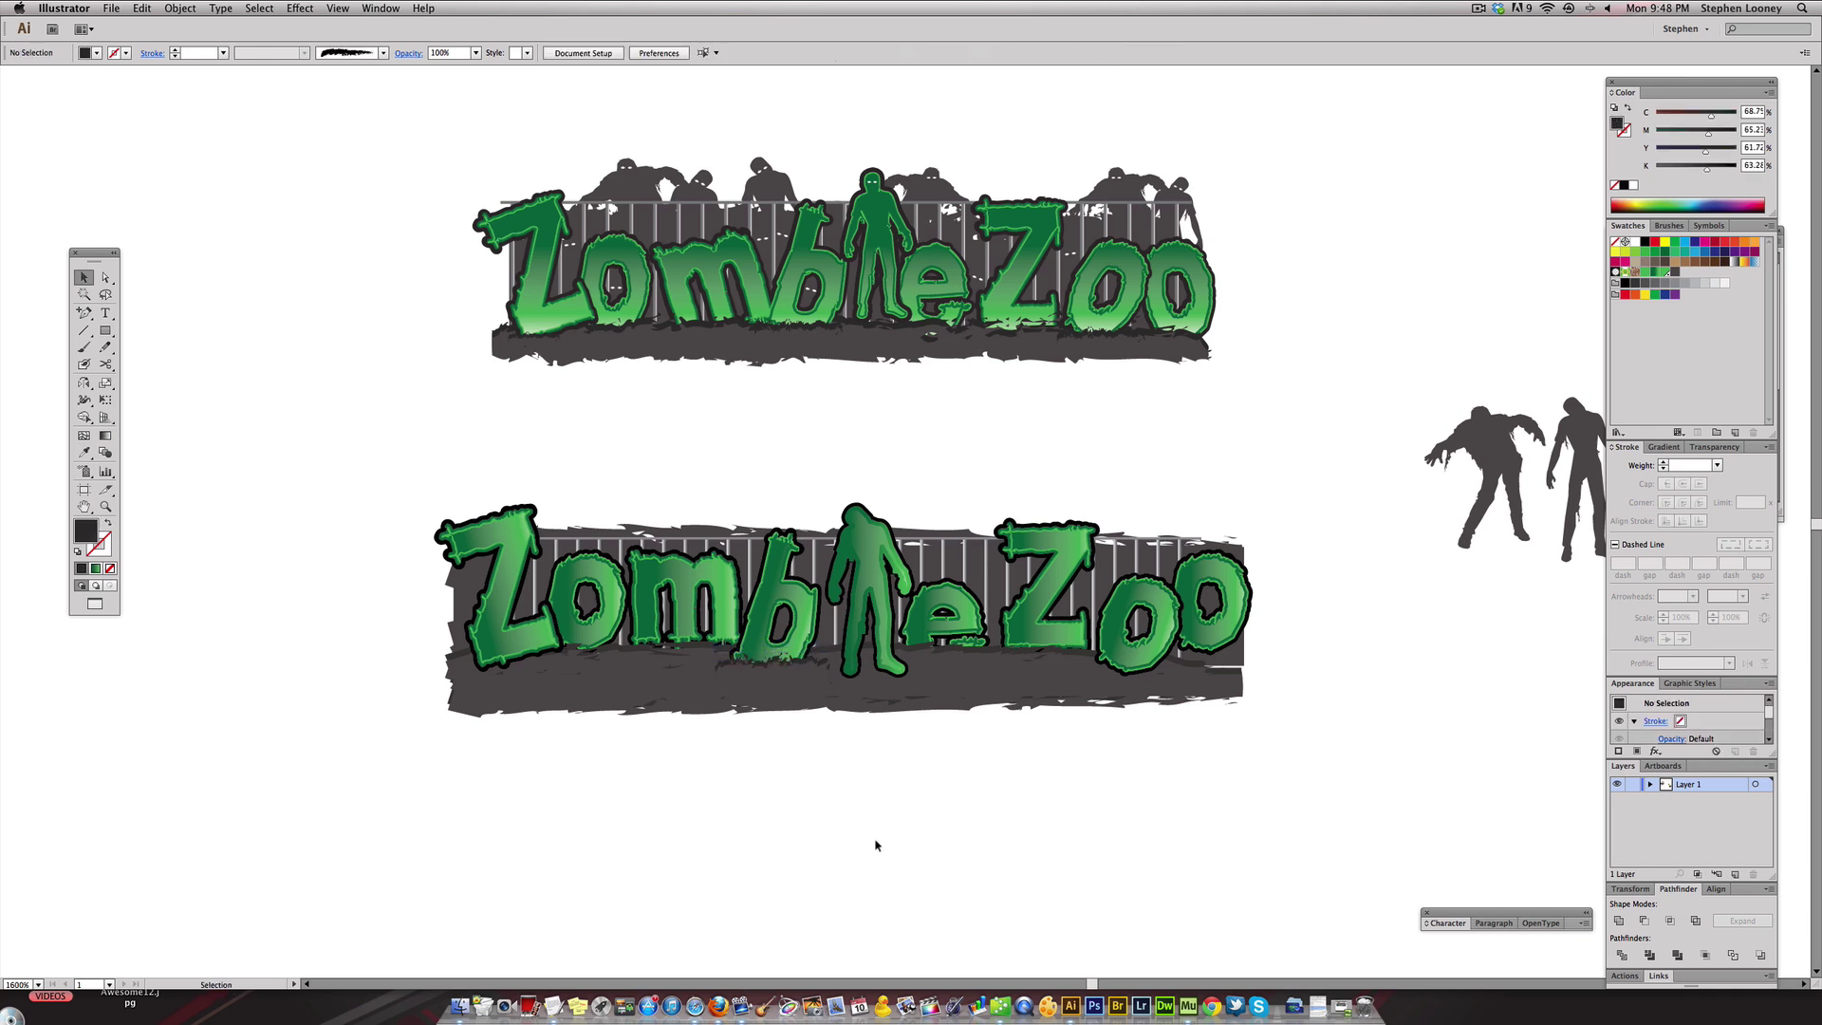
- Stretch the small strip piece to about 0.051 in tall and move it as one group over the zombie i's feet
drag(813, 748, 816, 765)
key(super+z)
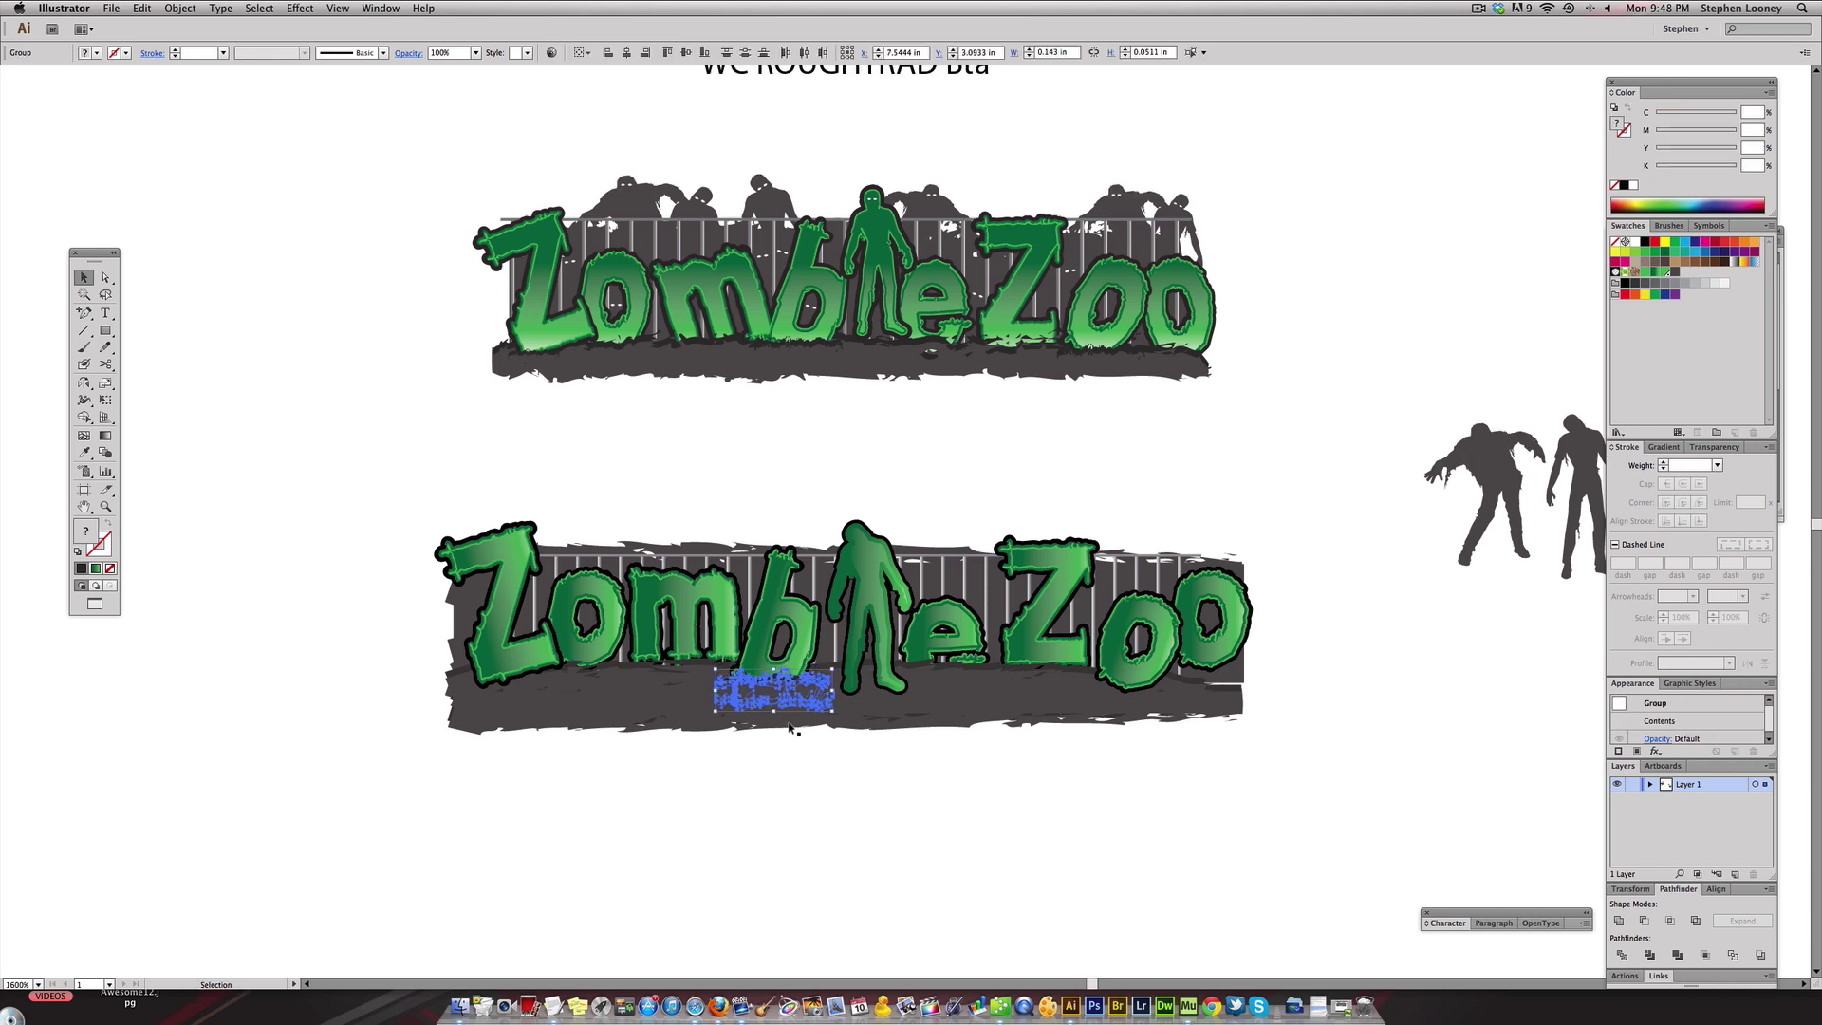
drag(756, 695, 883, 697)
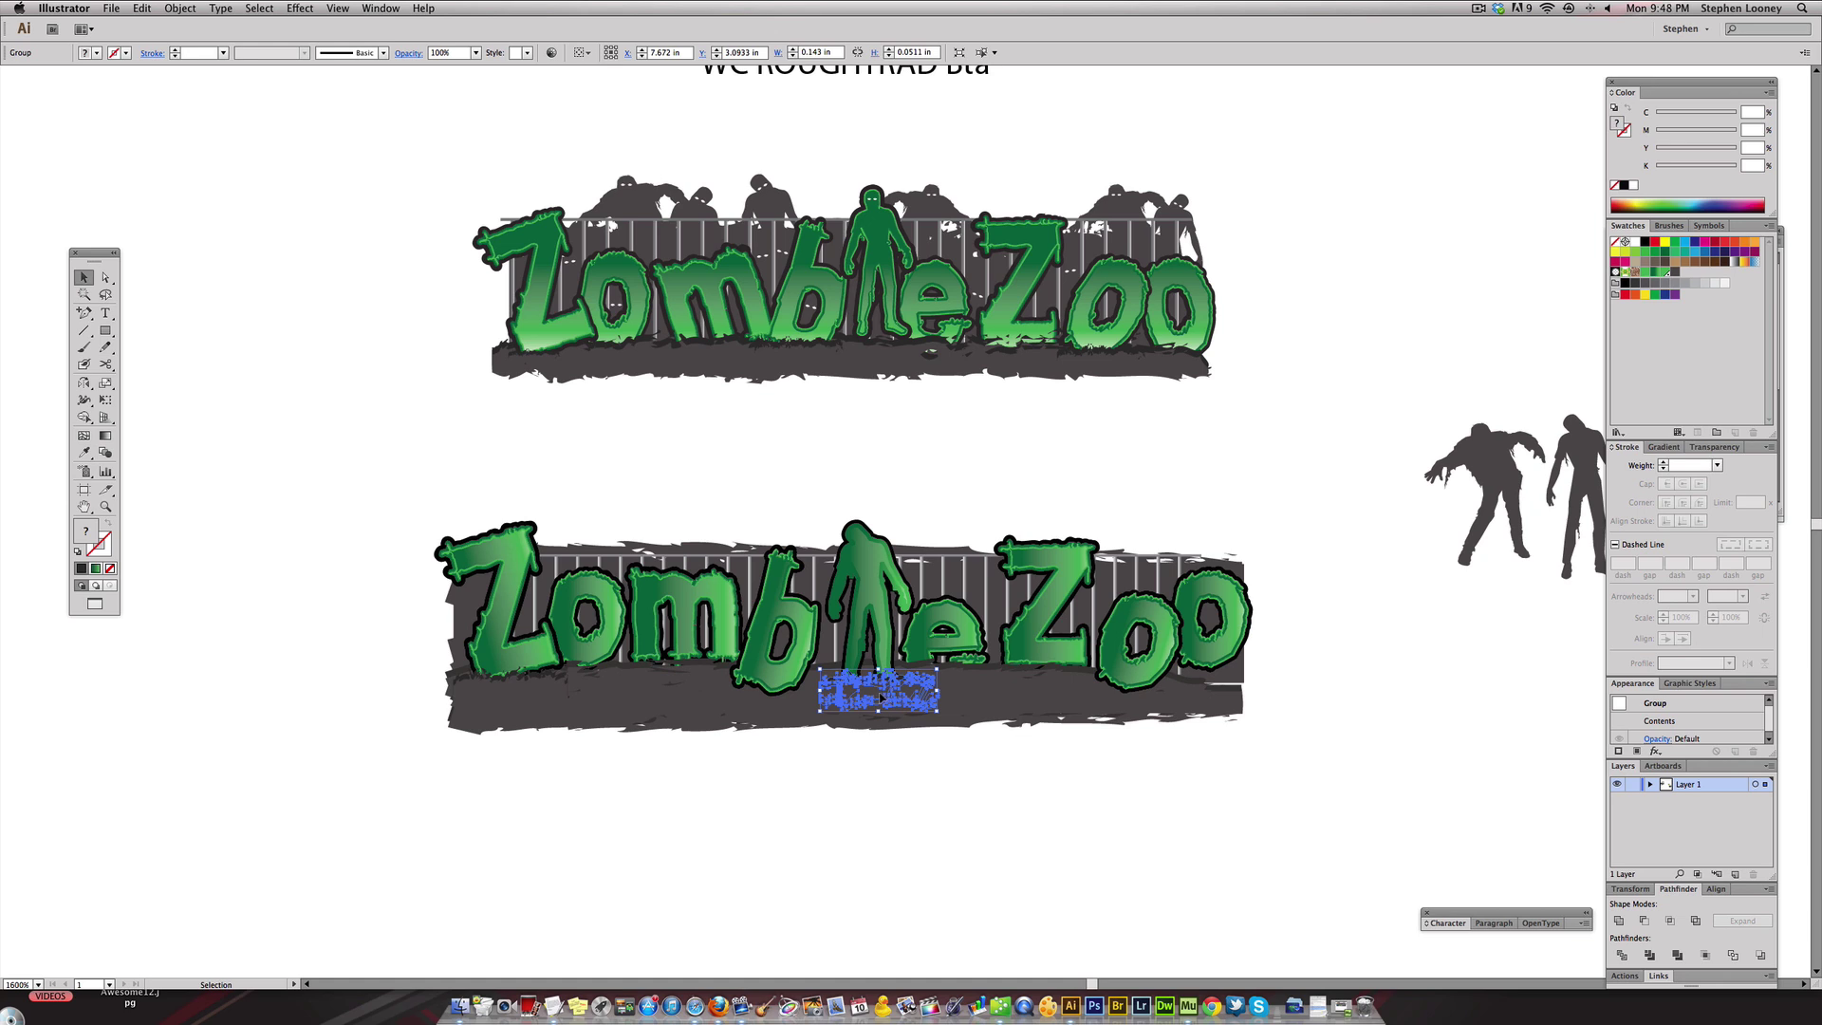
- Place a copy of the small strip piece from the zombie i's feet over the bottom of the first o in Zoo
drag(881, 699, 1197, 704)
click(1164, 771)
scroll(1070, 704, up, 3)
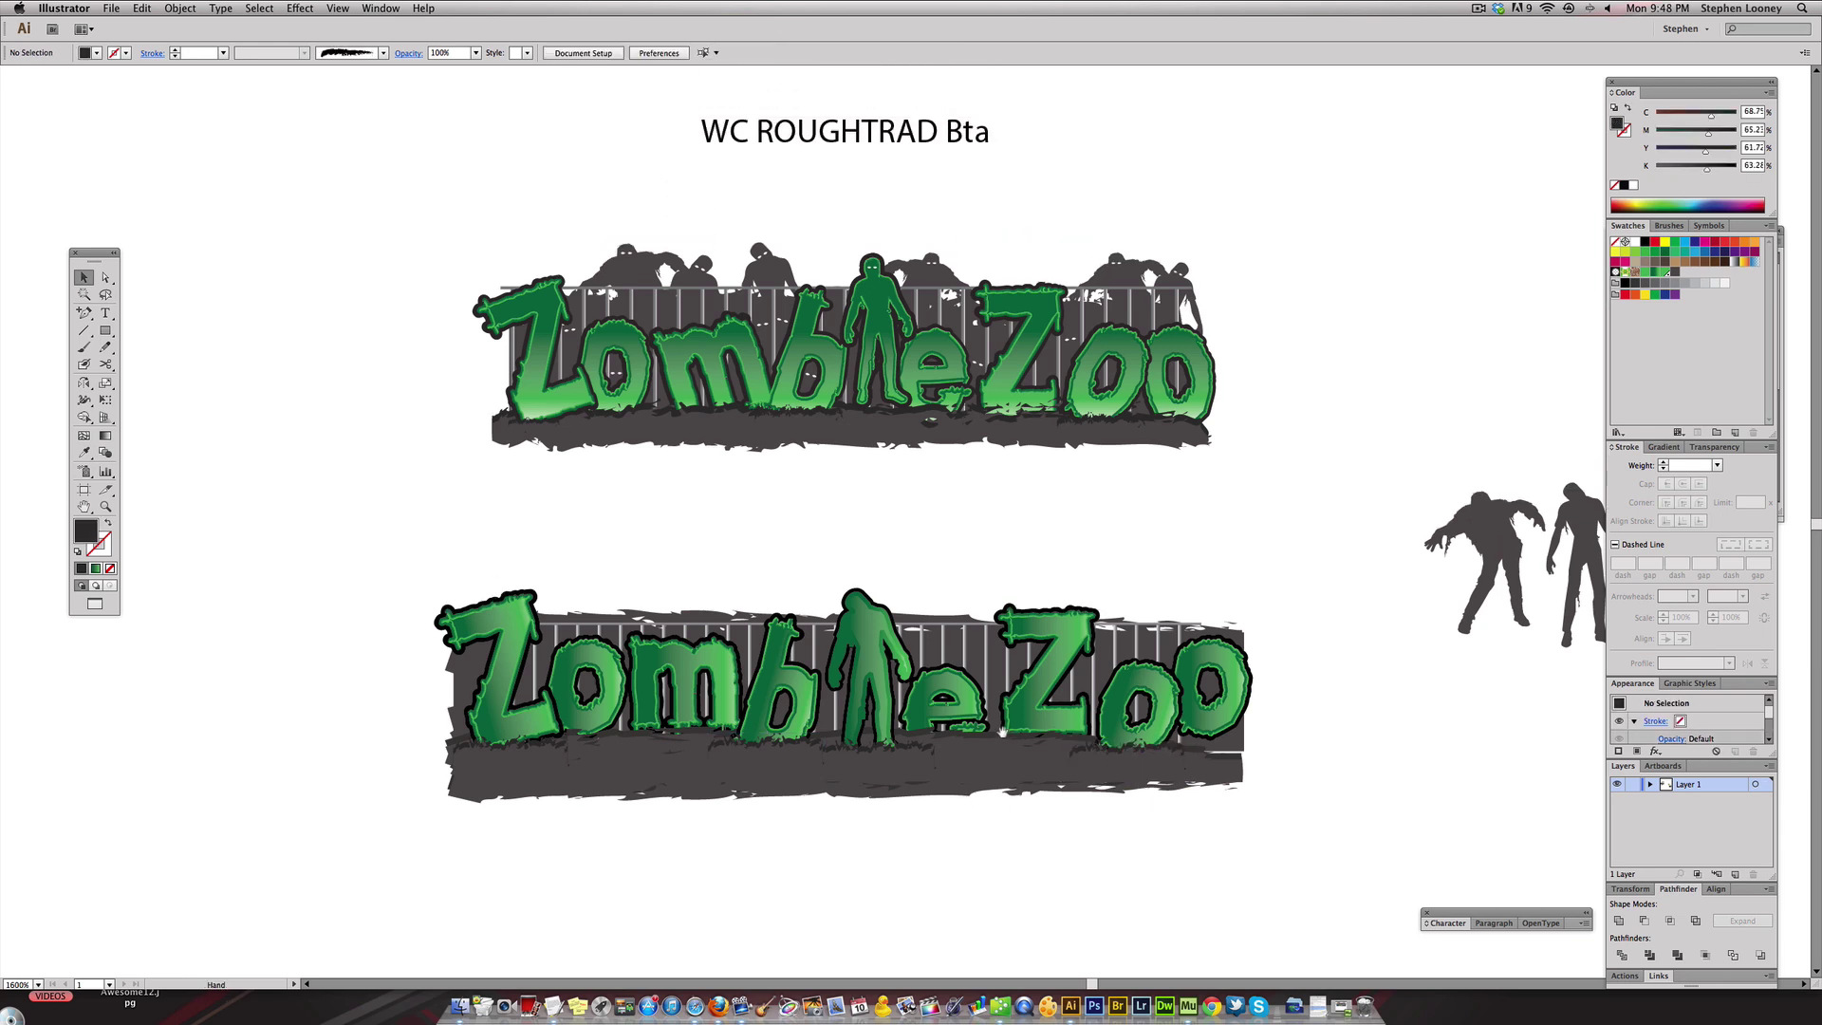
scroll(1035, 718, down, 1)
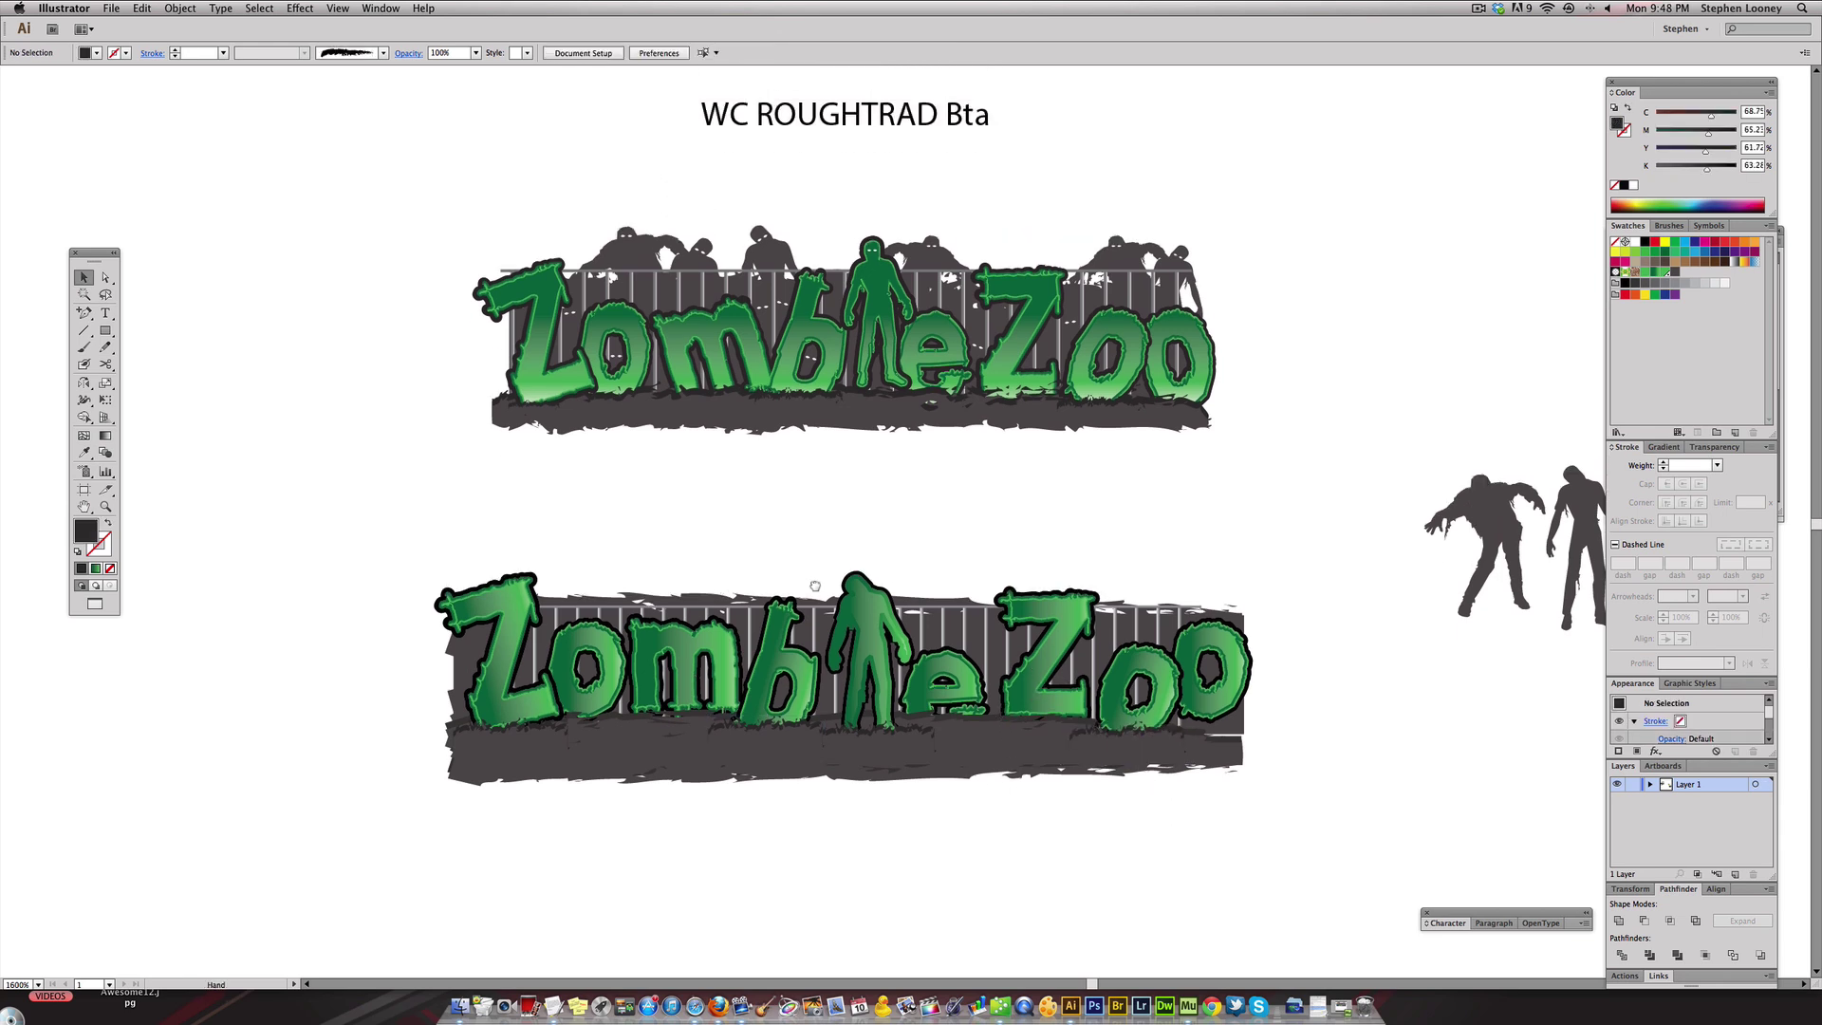
- Compare the letters, eyes and ground of the original logo with the new logo
scroll(815, 584, up, 3)
super+click(683, 471)
drag(531, 402, 778, 459)
key(super+z)
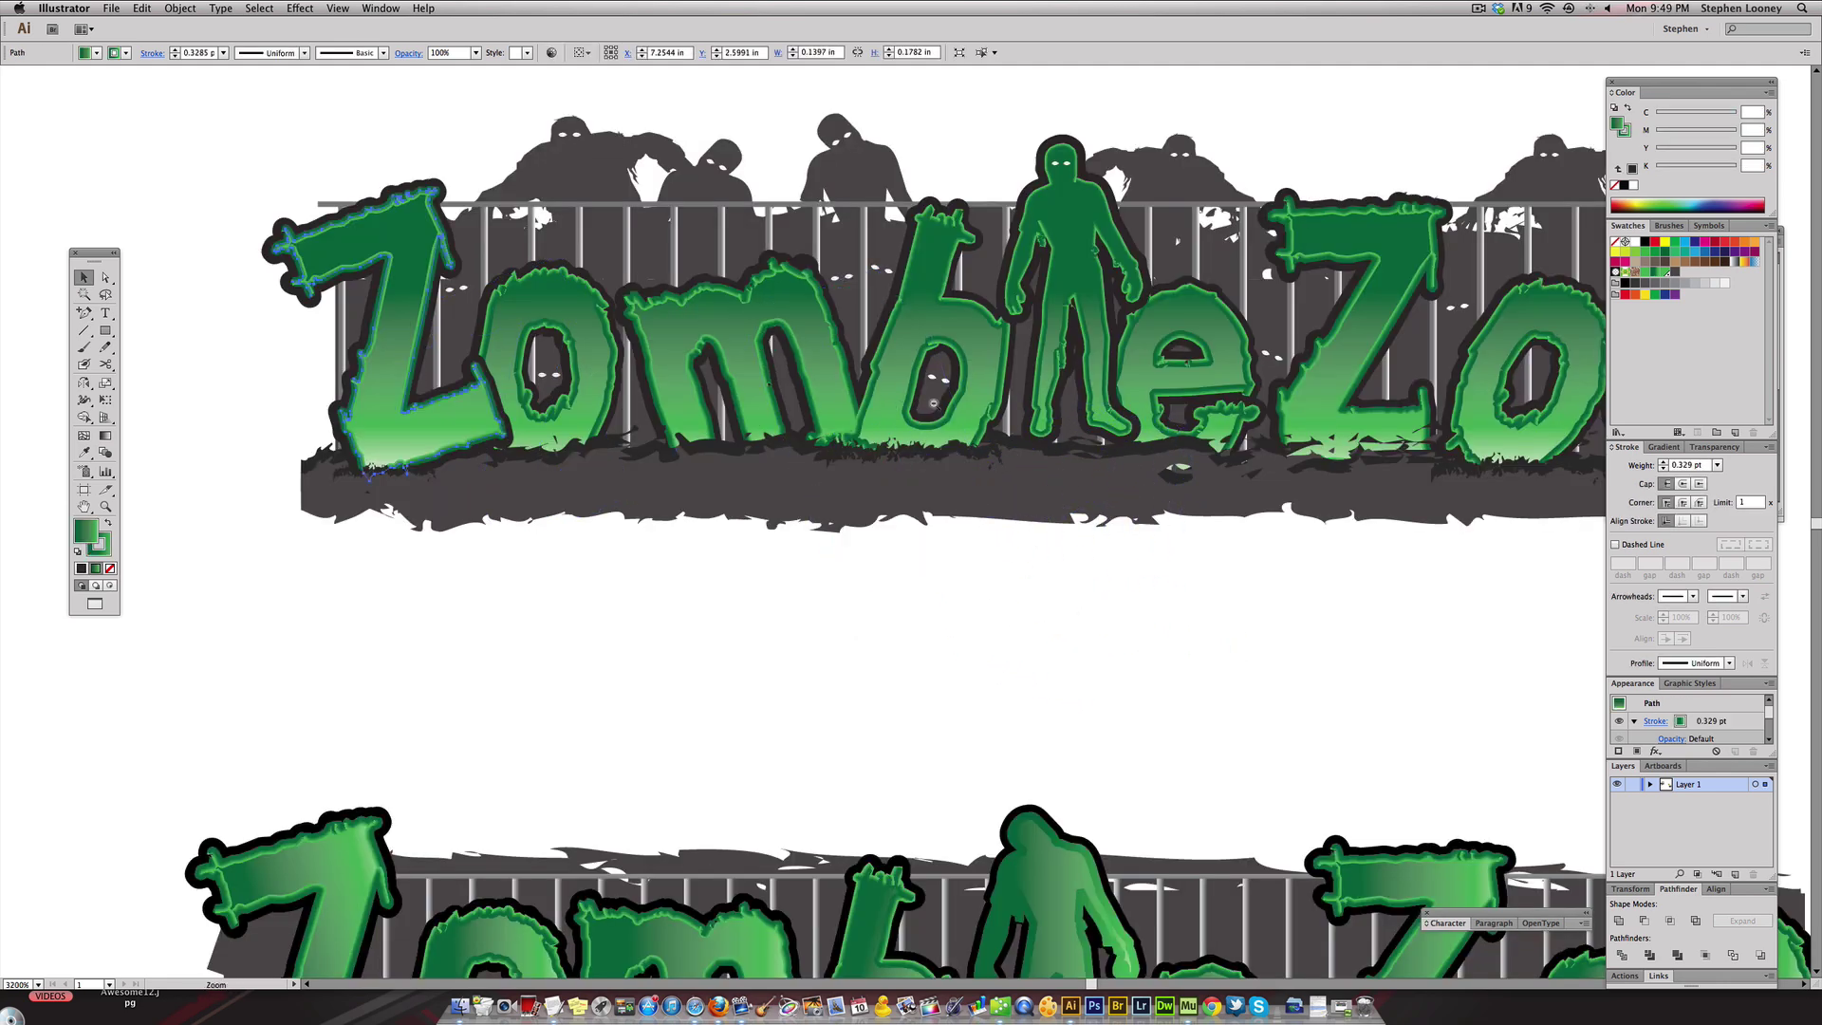
alt+super+click(933, 404)
drag(560, 408, 1197, 716)
drag(1122, 809, 1057, 569)
drag(450, 524, 1306, 885)
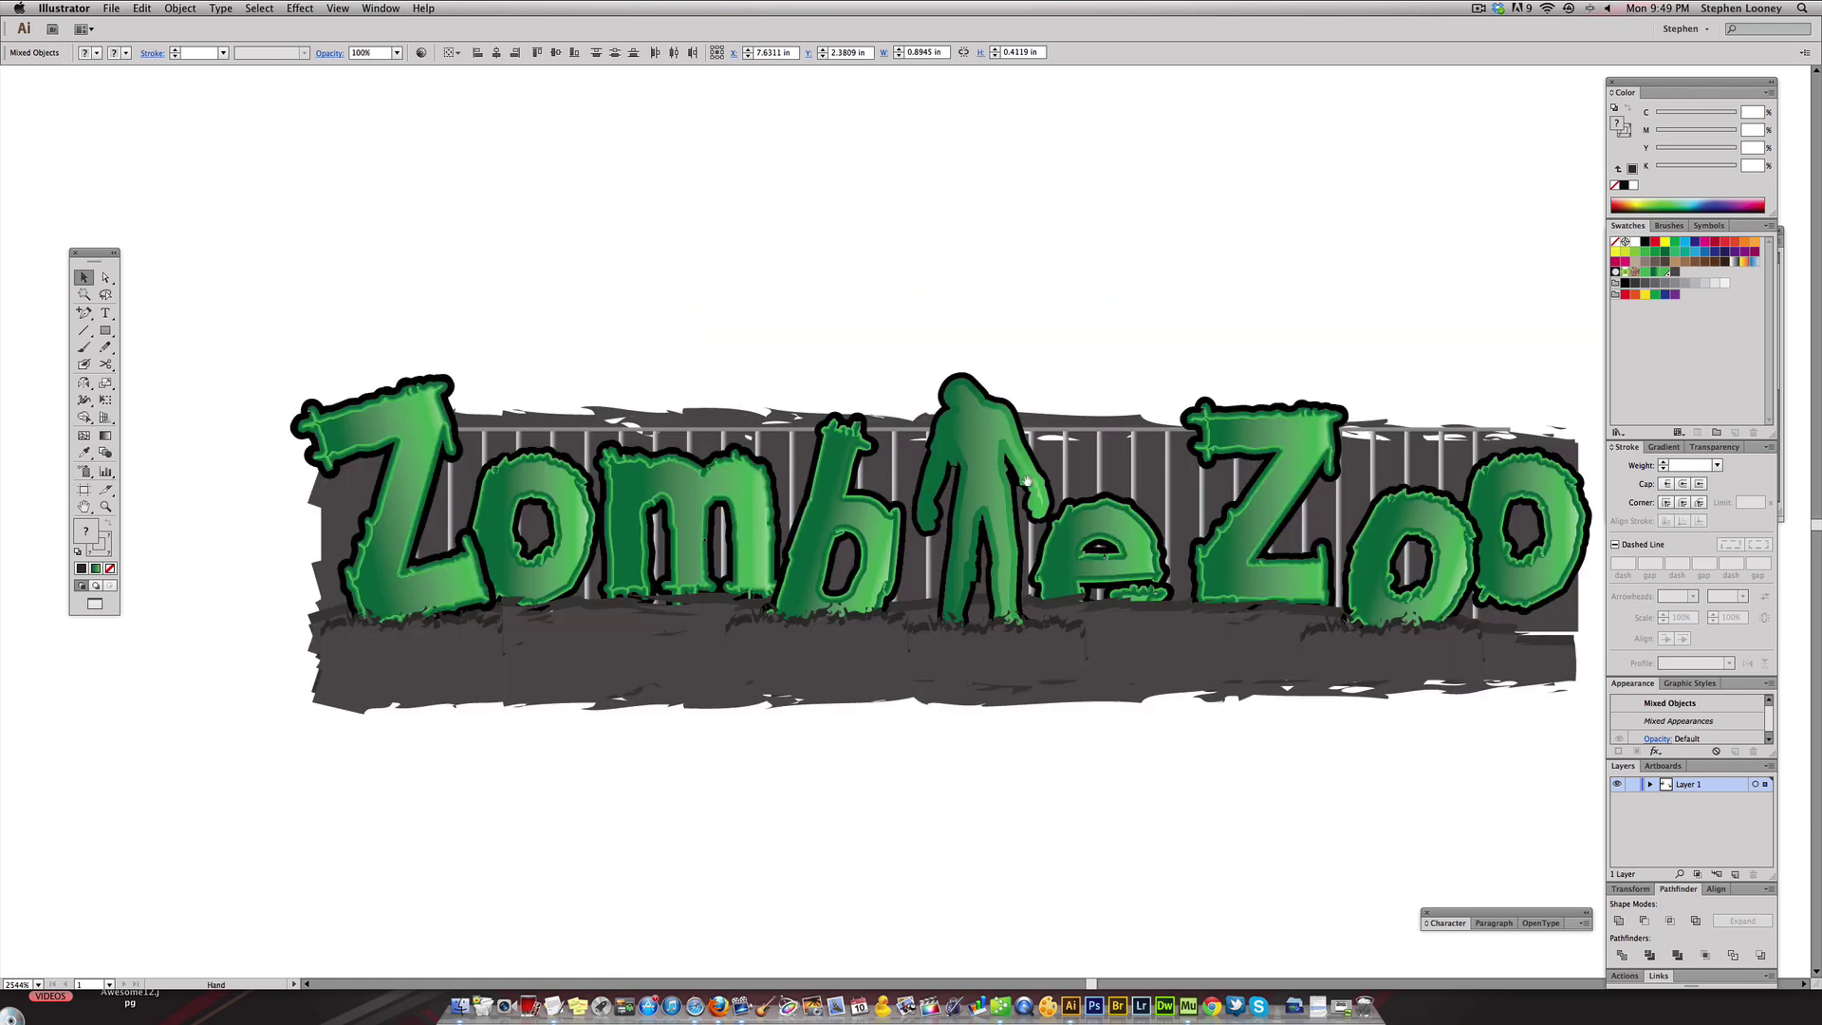
scroll(1029, 482, up, 3)
scroll(1021, 413, up, 3)
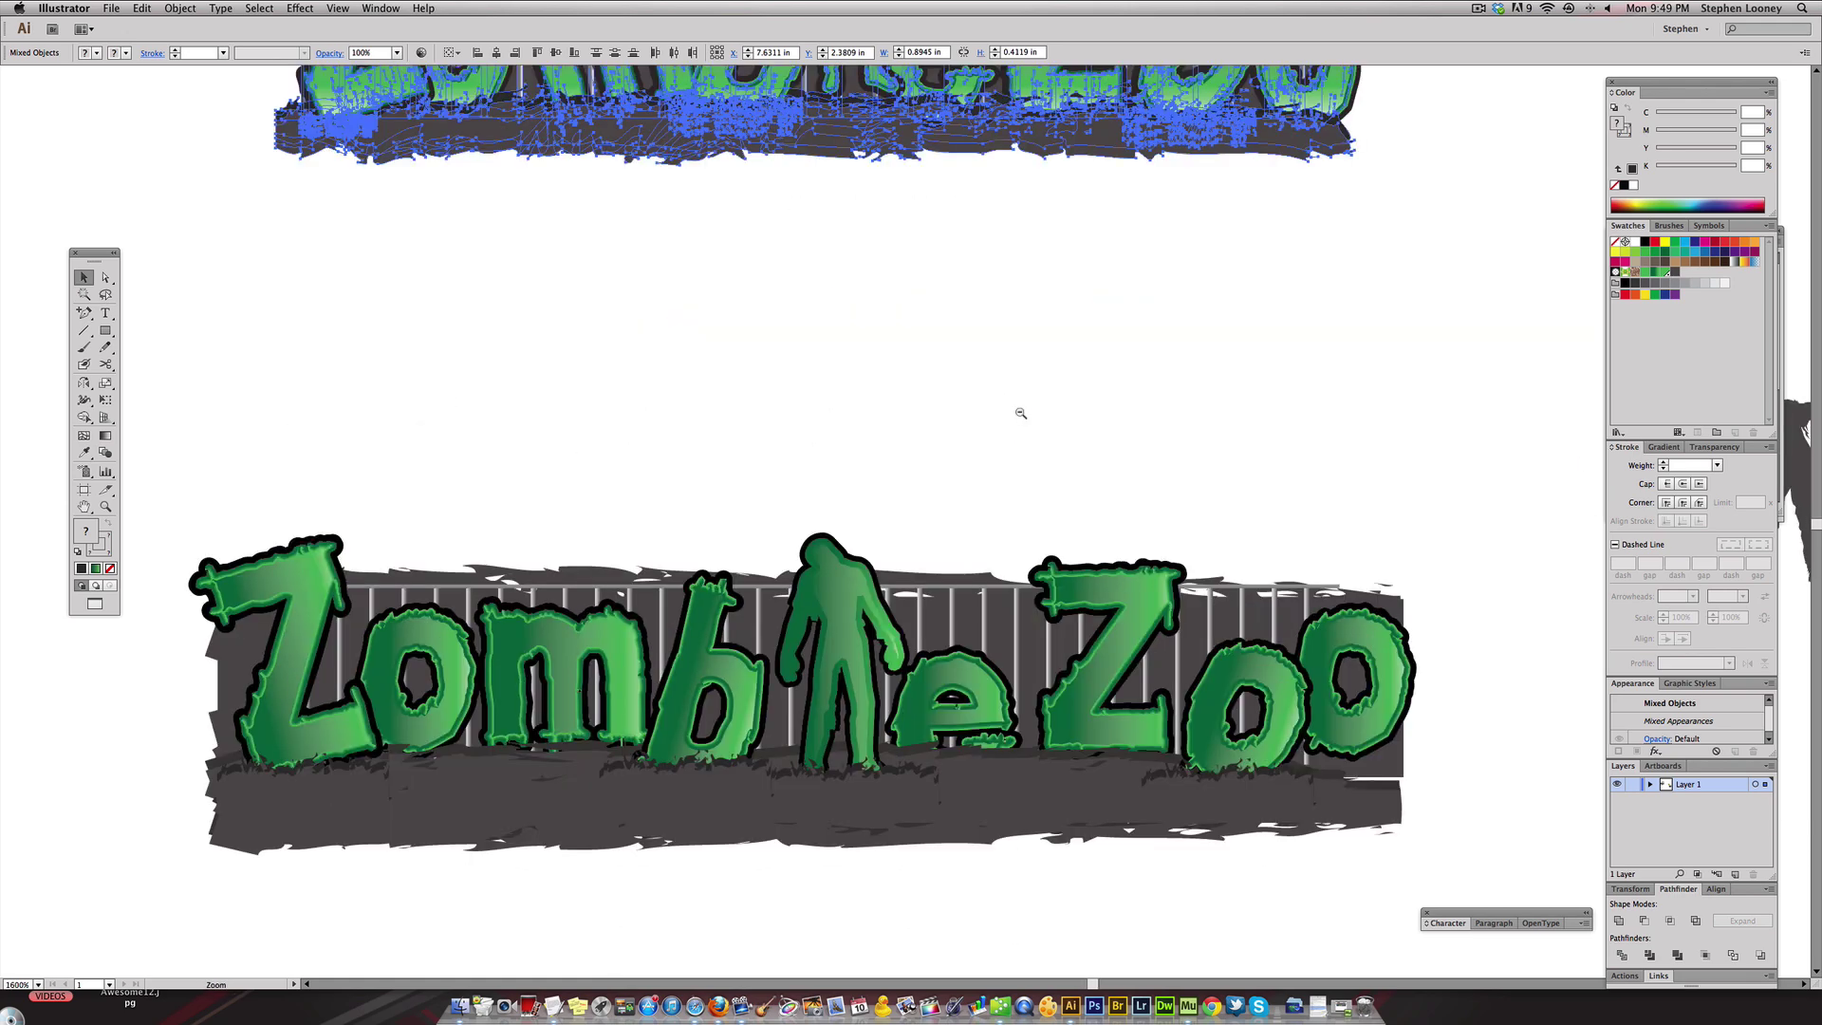
scroll(1020, 413, up, 3)
click(919, 520)
drag(845, 506, 829, 532)
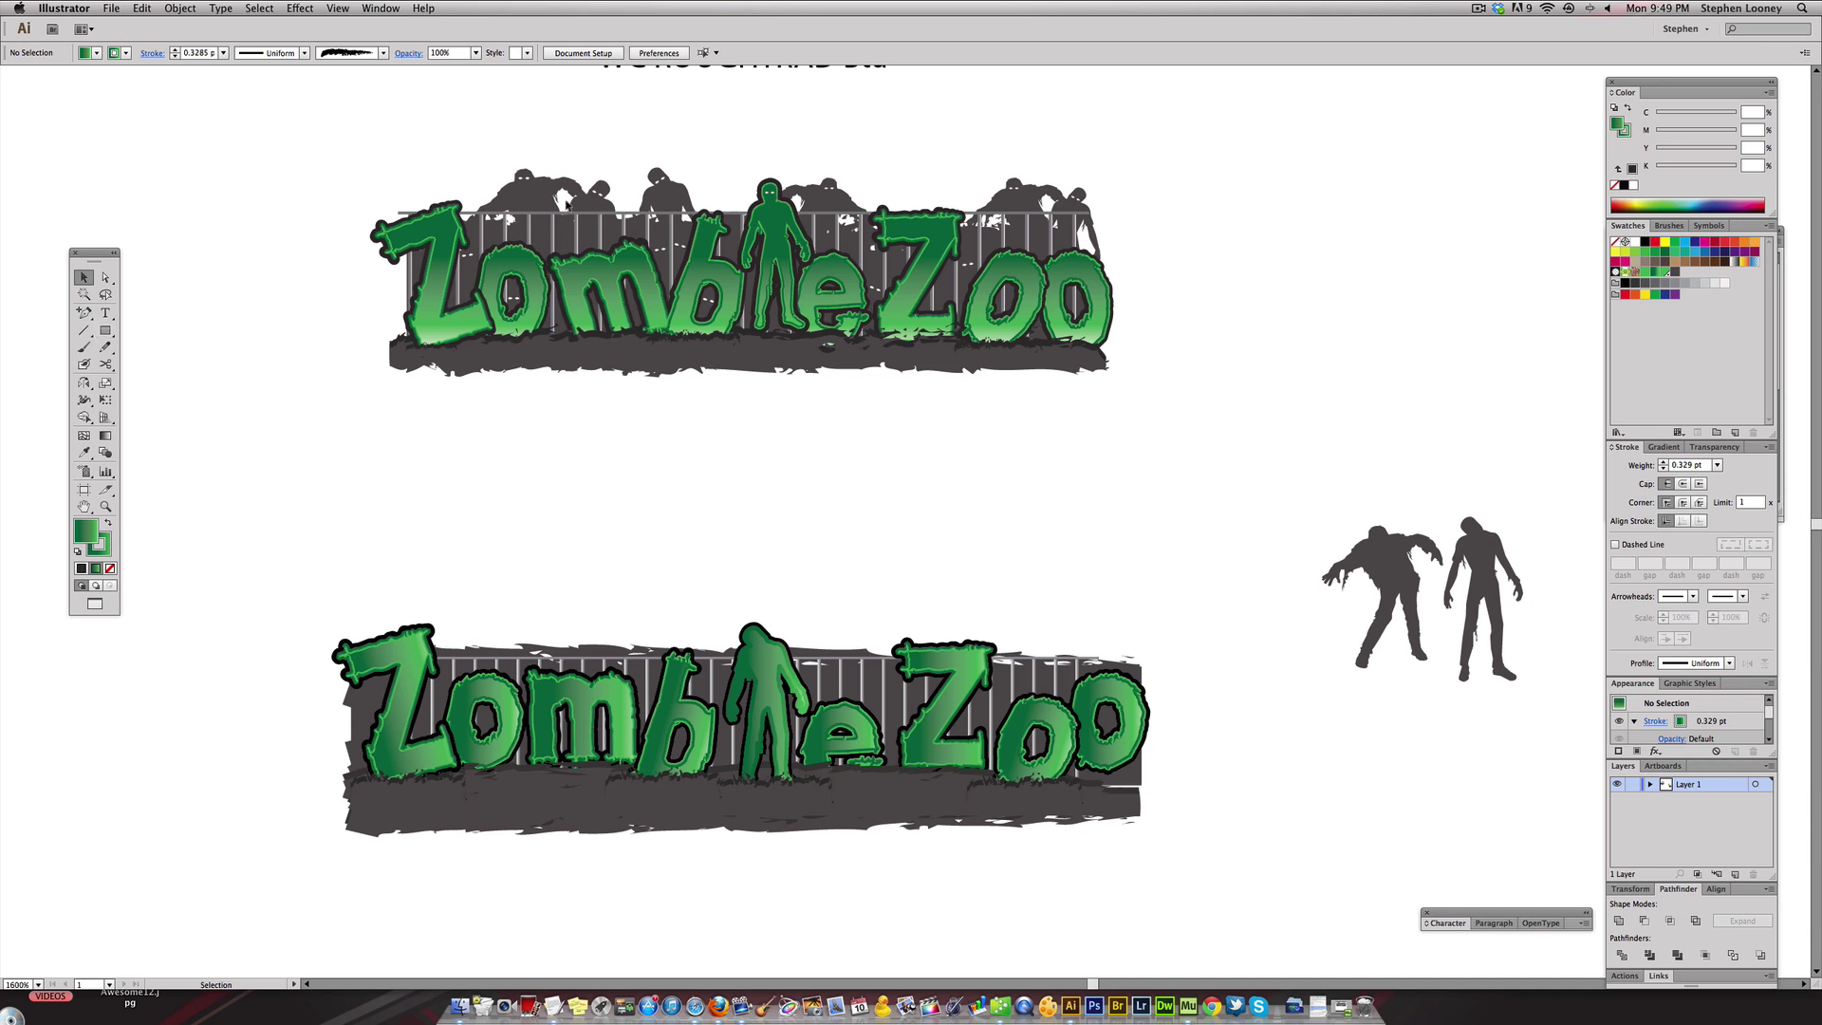
- Draw a closed leaf-shaped eye about 0.29 in wide and 0.09 in tall between the two logos with the Pen tool
drag(83, 316, 117, 314)
click(510, 501)
drag(734, 494, 872, 557)
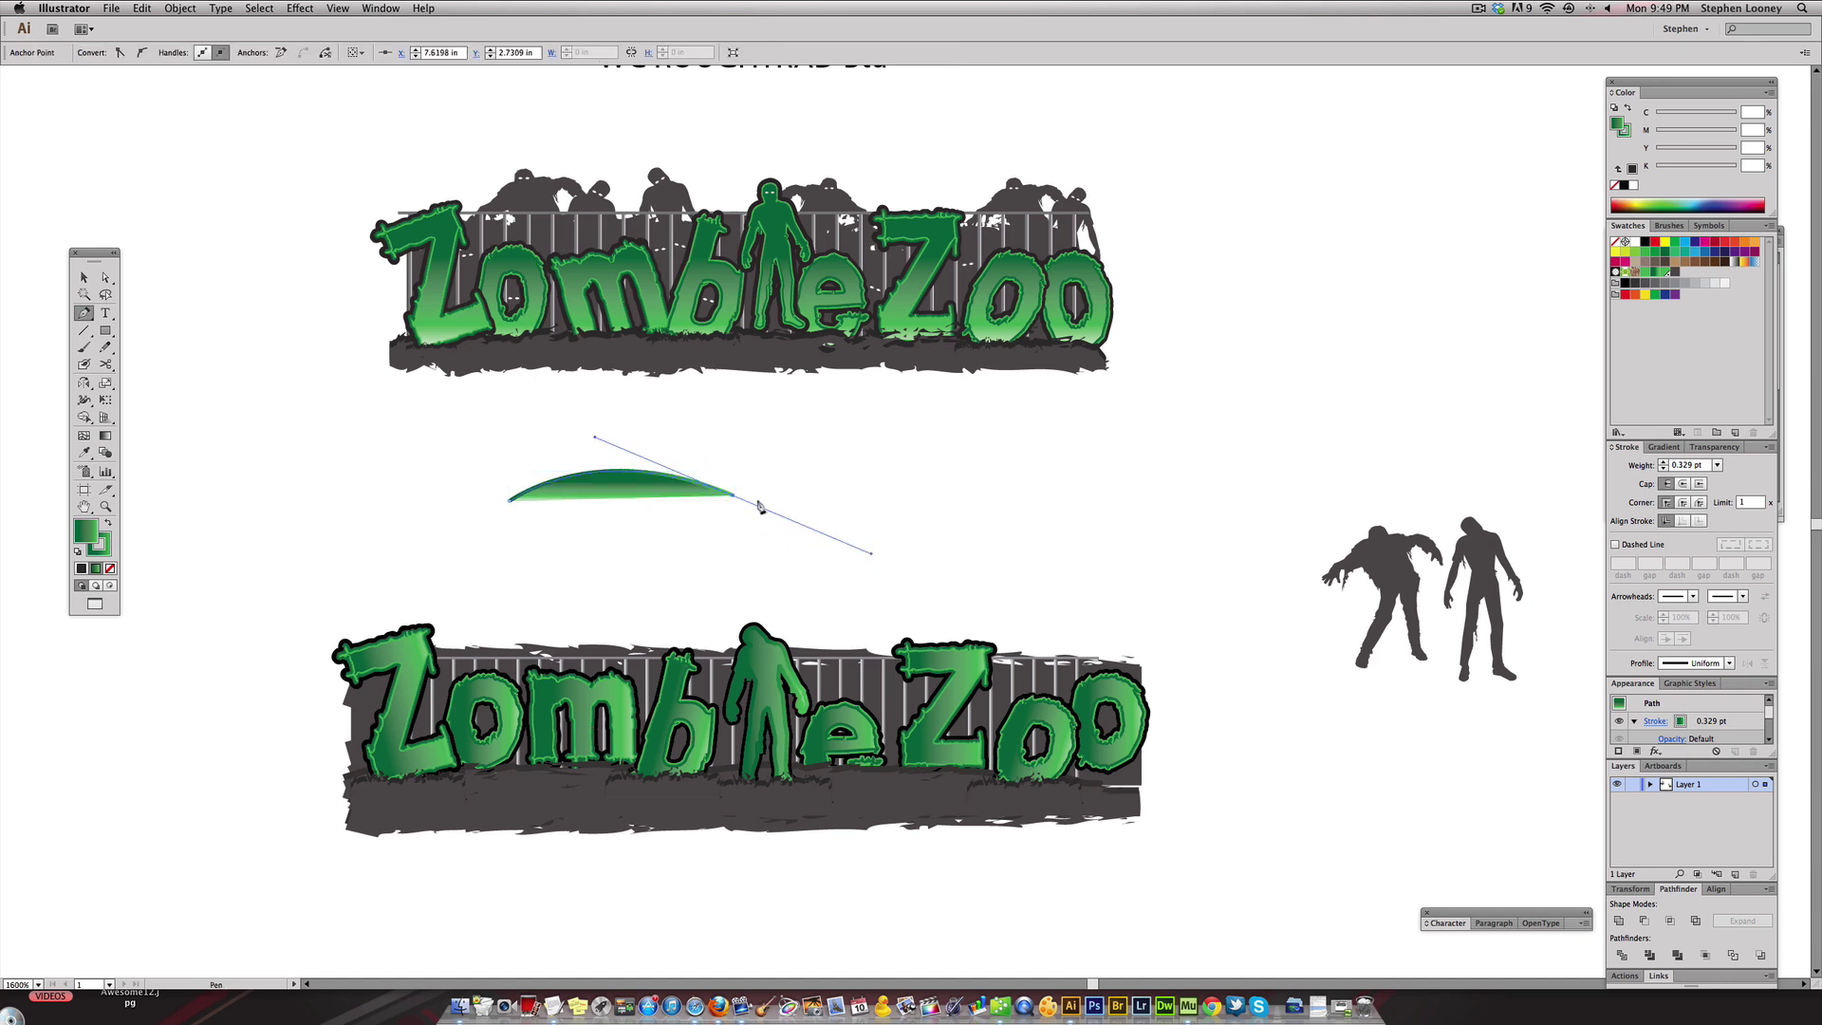
drag(511, 507, 547, 422)
key(a)
drag(873, 559, 805, 526)
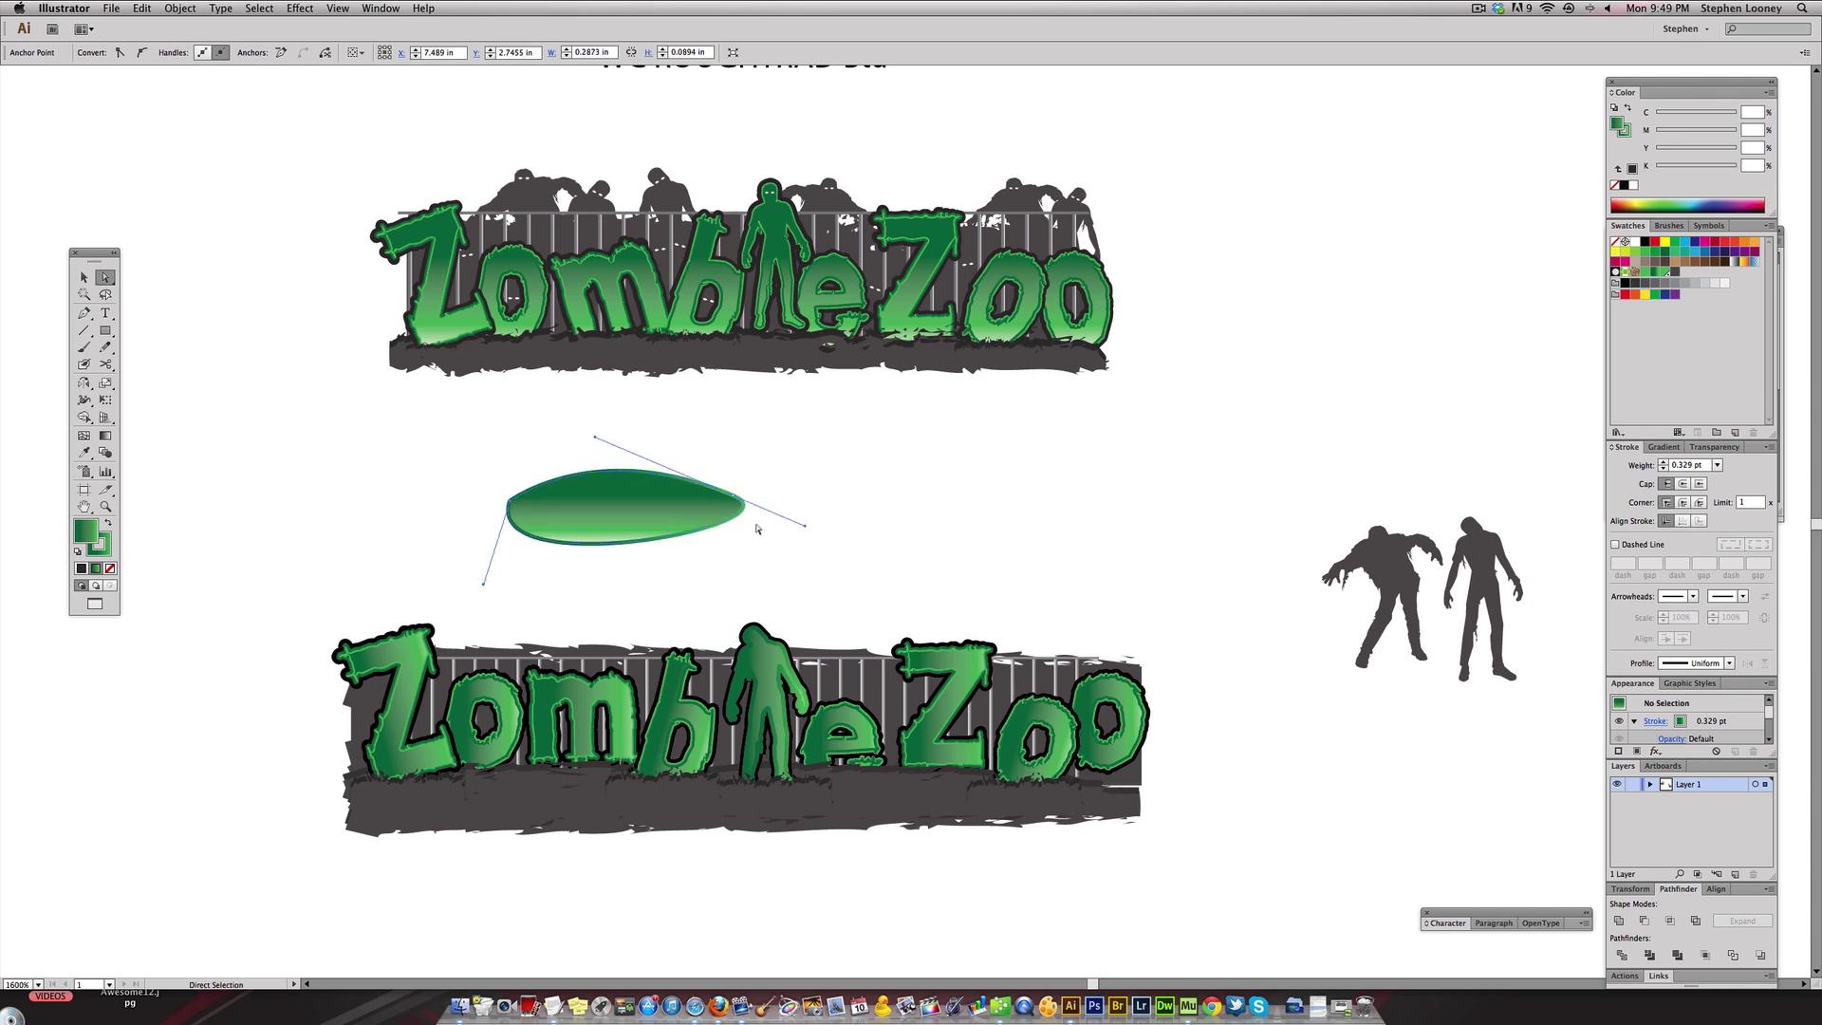
- Remove the eye shape's stroke, shrink it to about 0.043 in wide and fill it with black
click(77, 551)
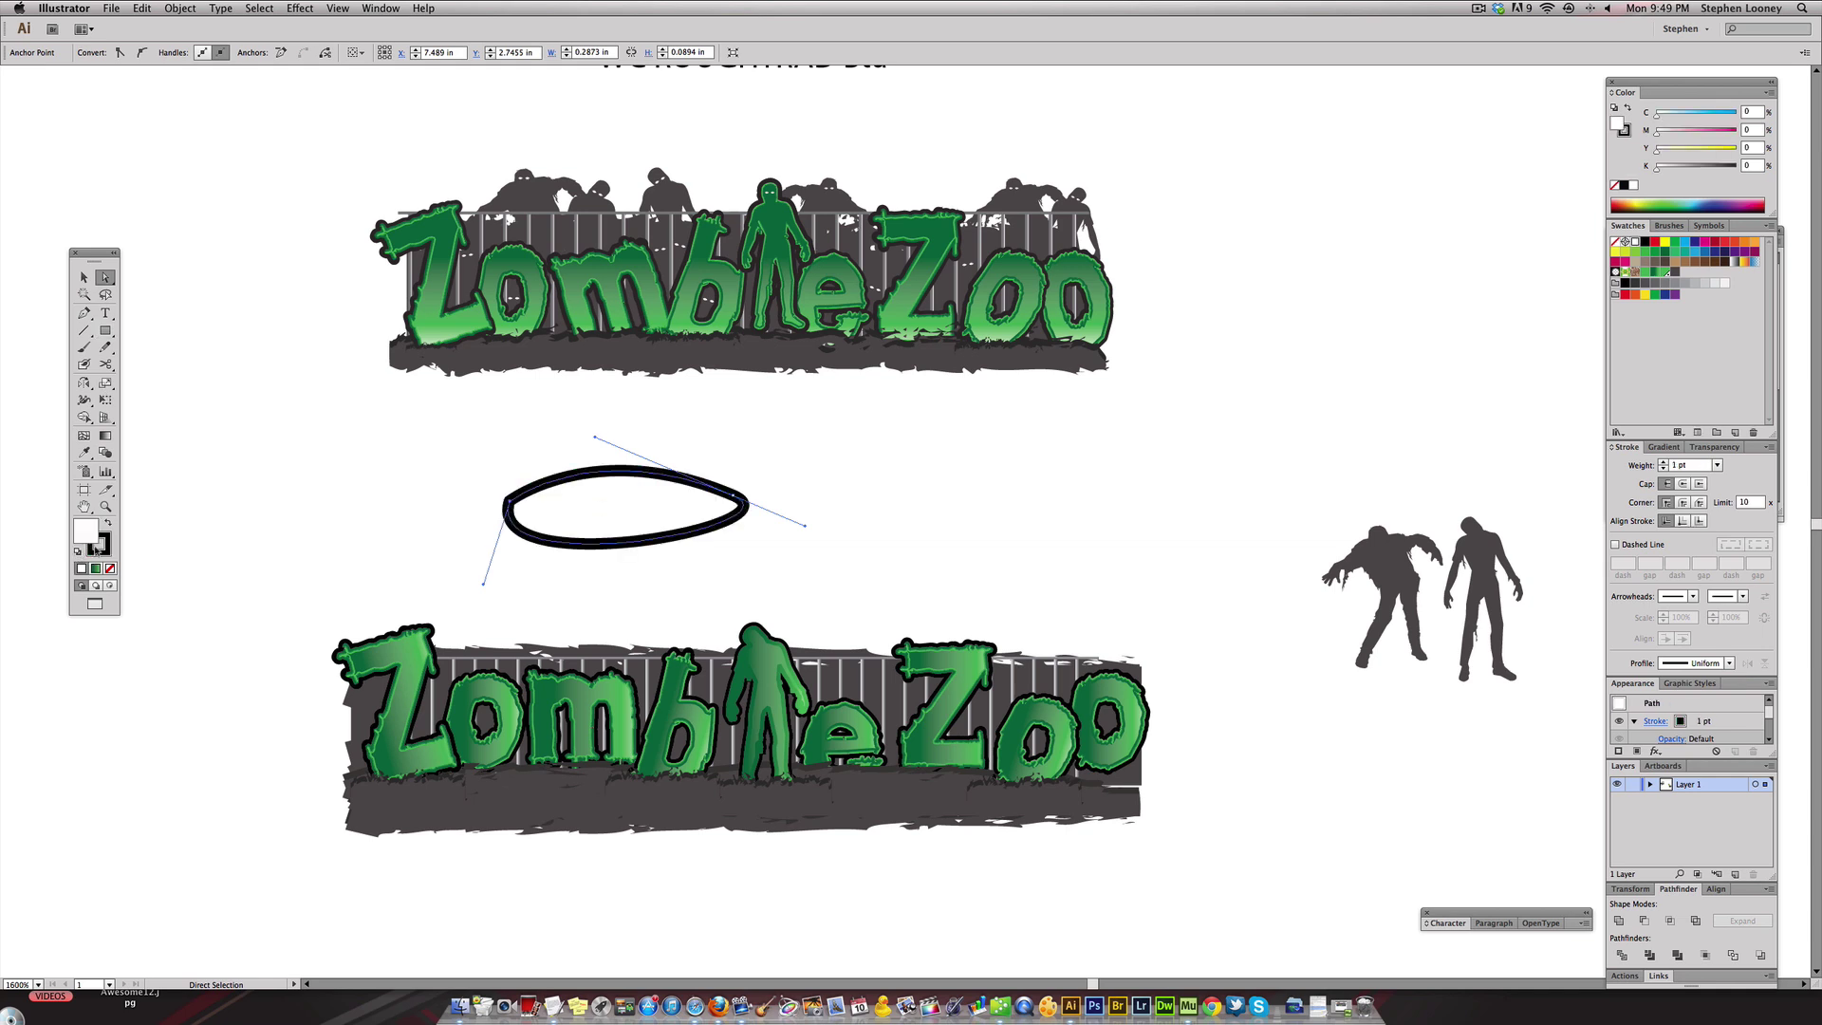
click(110, 567)
click(82, 277)
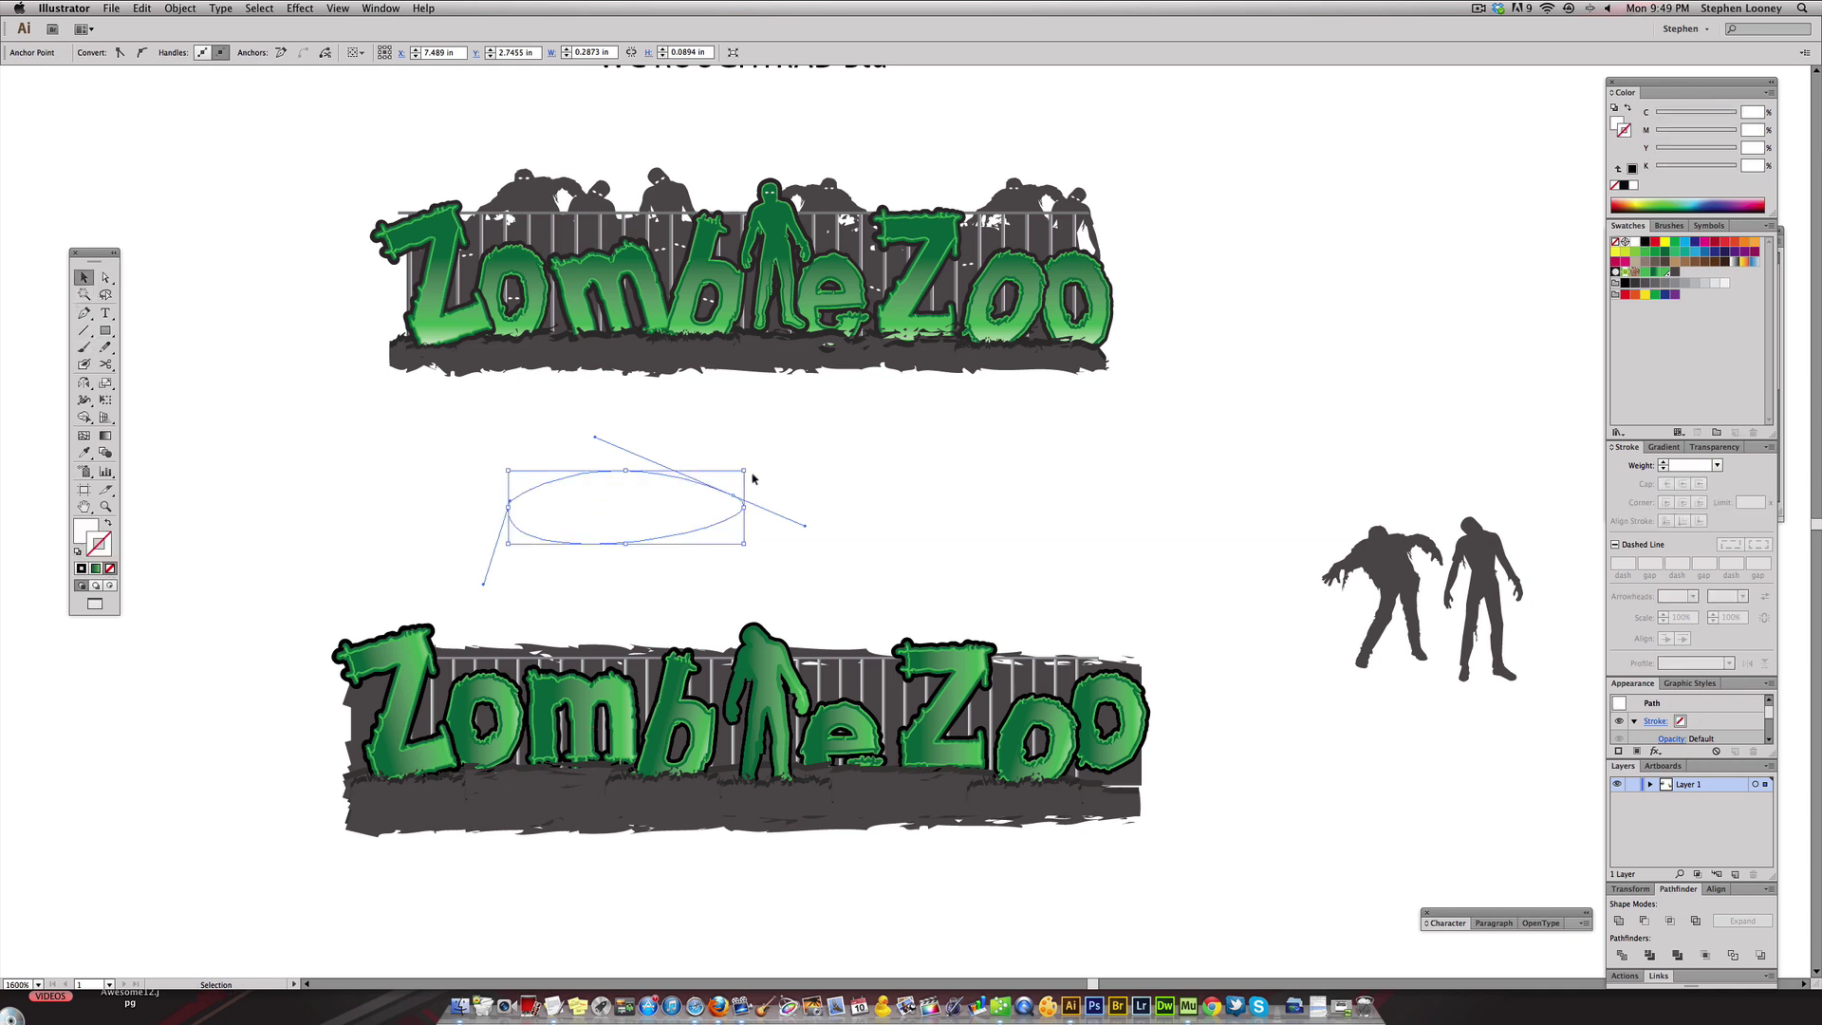
drag(745, 470, 653, 497)
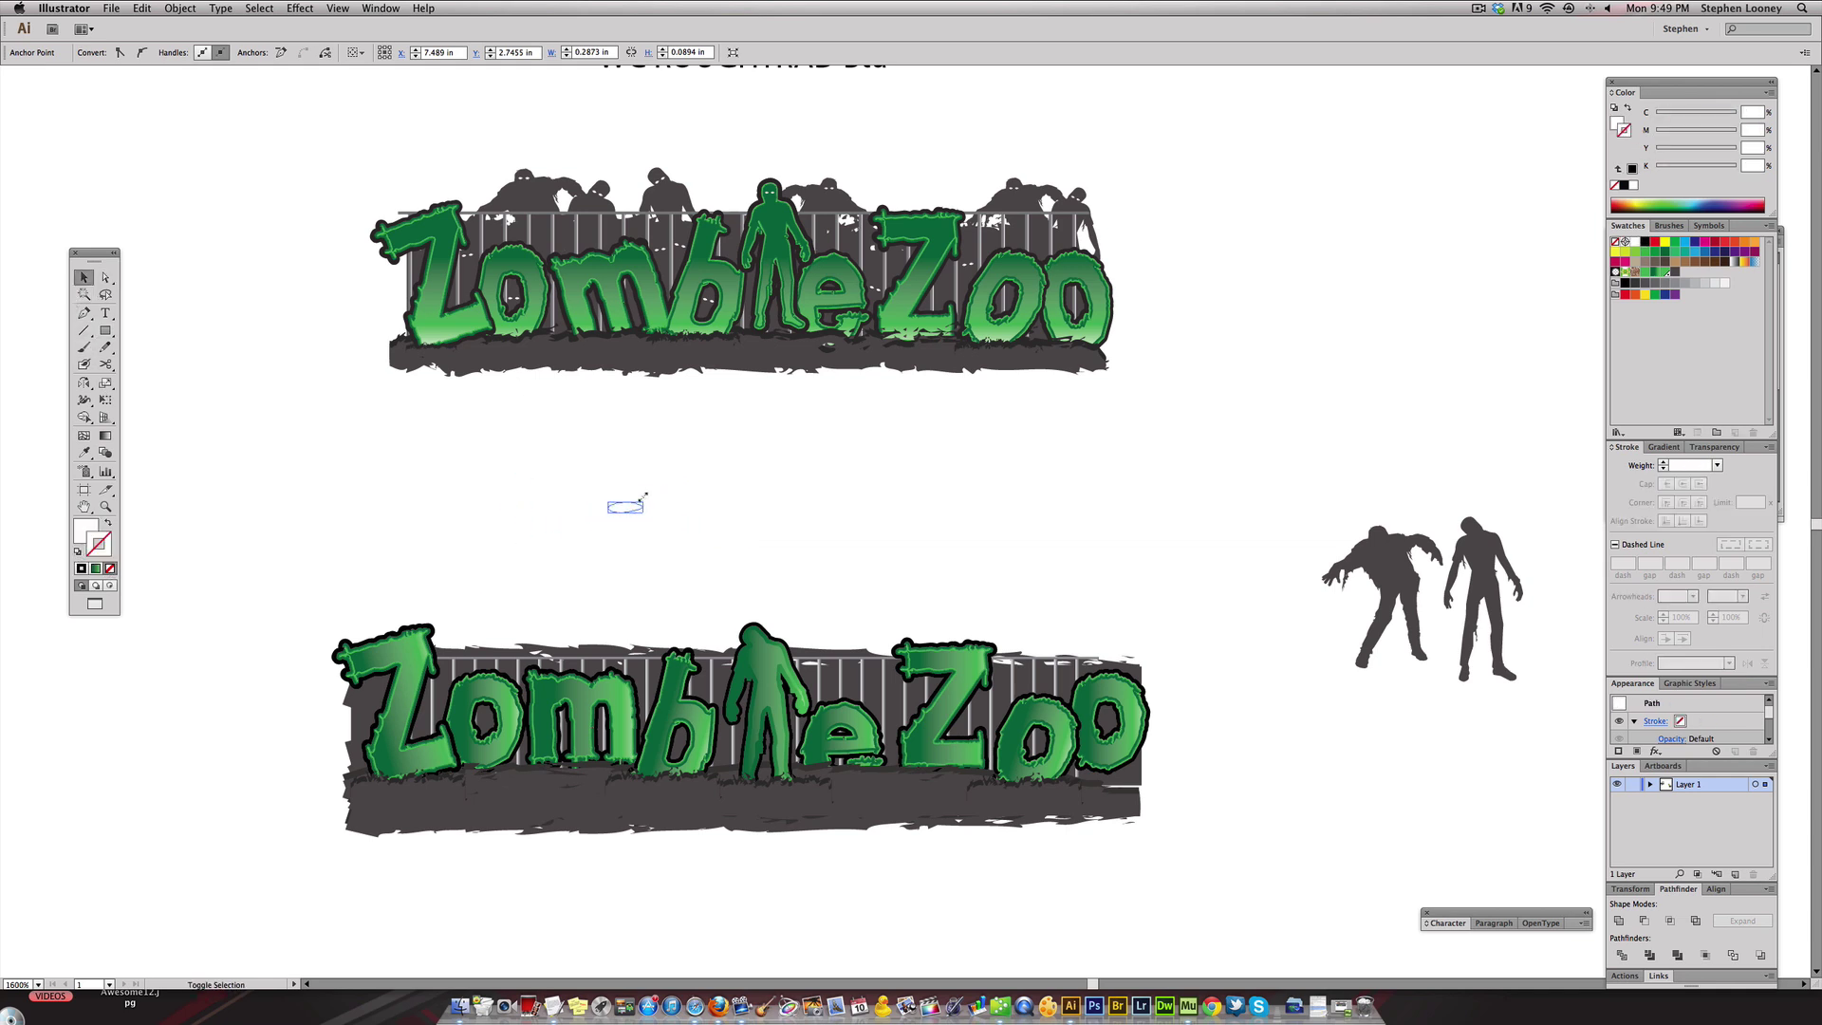
click(1645, 241)
click(631, 499)
- Place a mirrored copy of the black eye beside the first one and group the pair
drag(634, 512, 678, 513)
key(o)
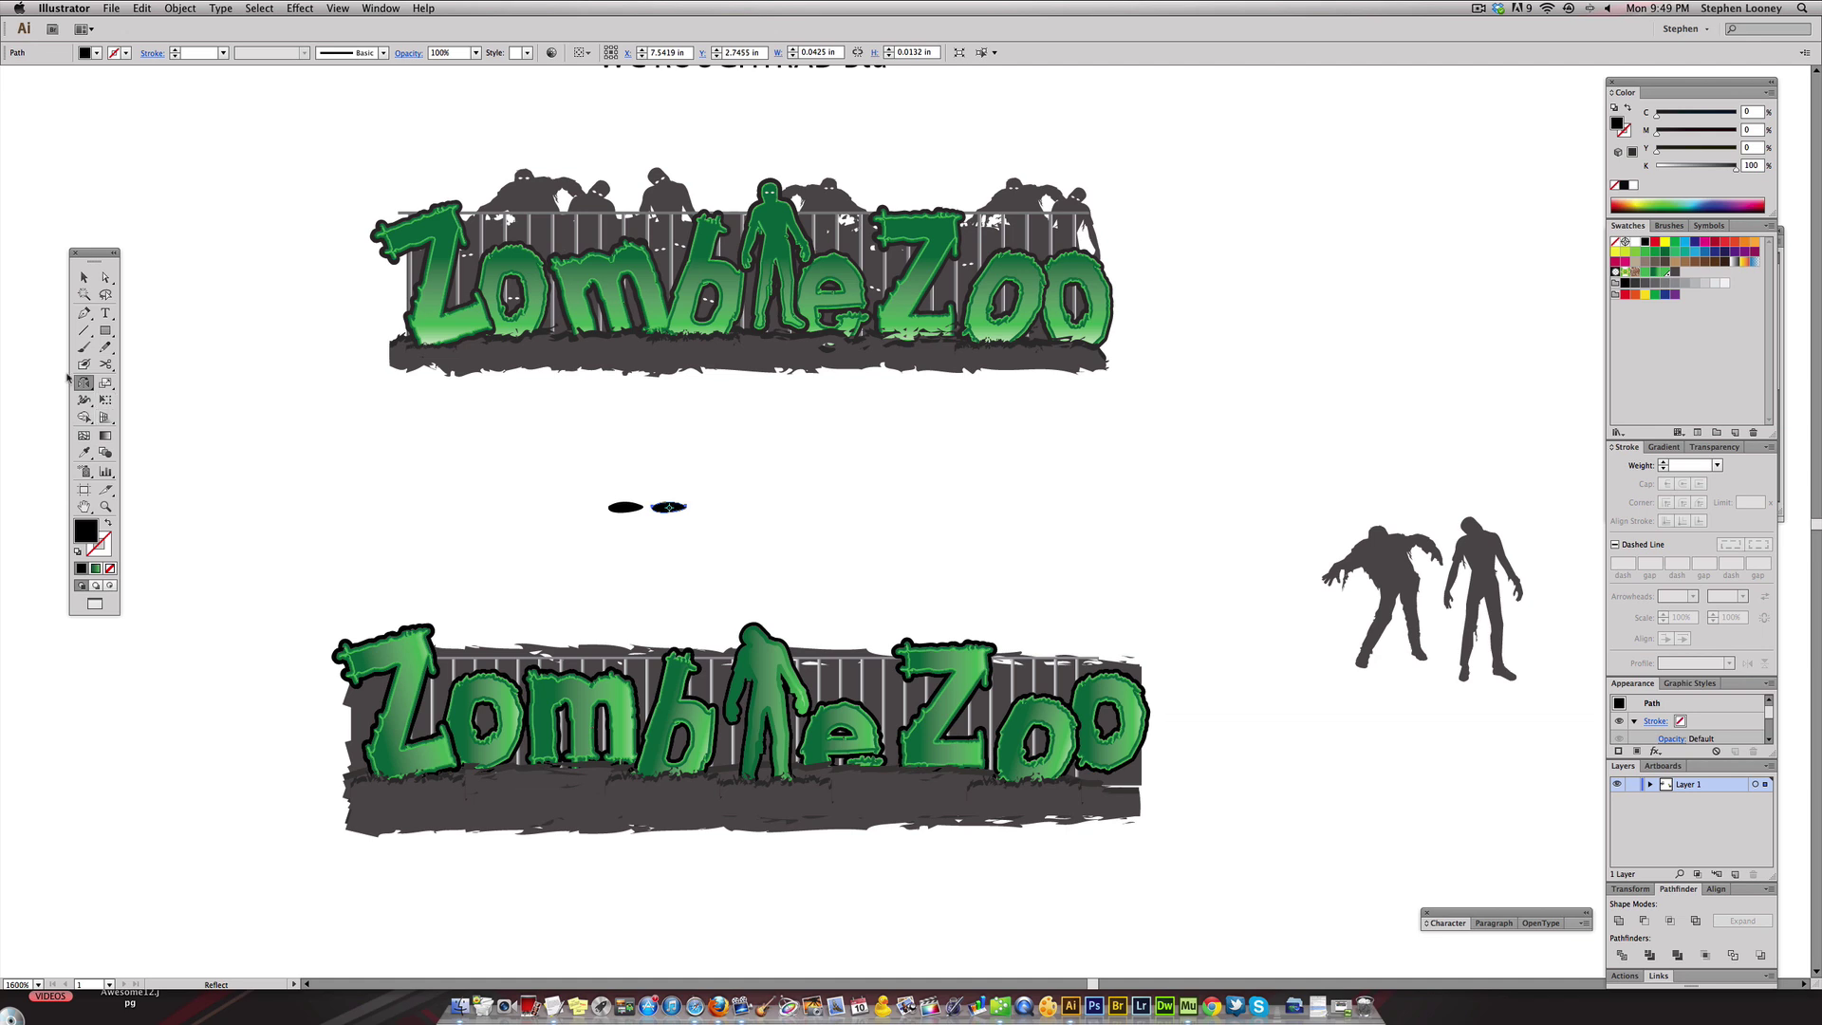
drag(700, 484, 705, 480)
click(84, 276)
click(346, 406)
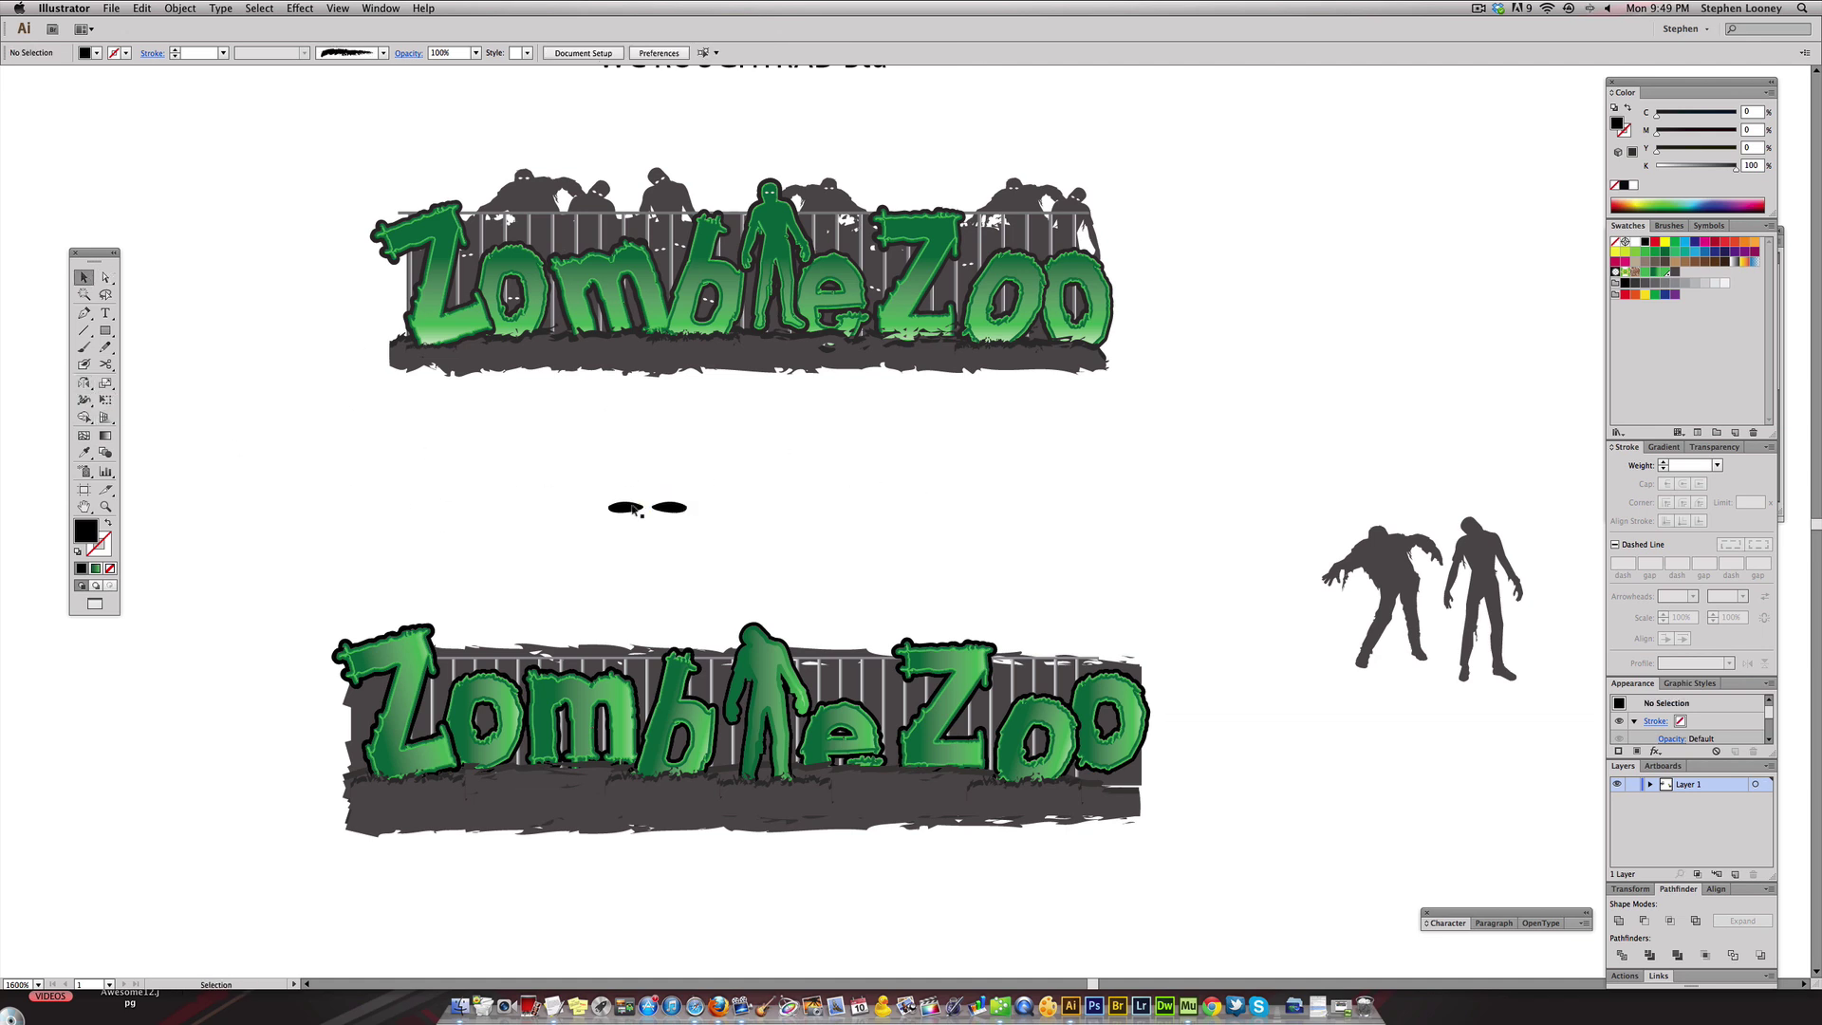
click(676, 513)
drag(578, 479, 731, 527)
key(super+g)
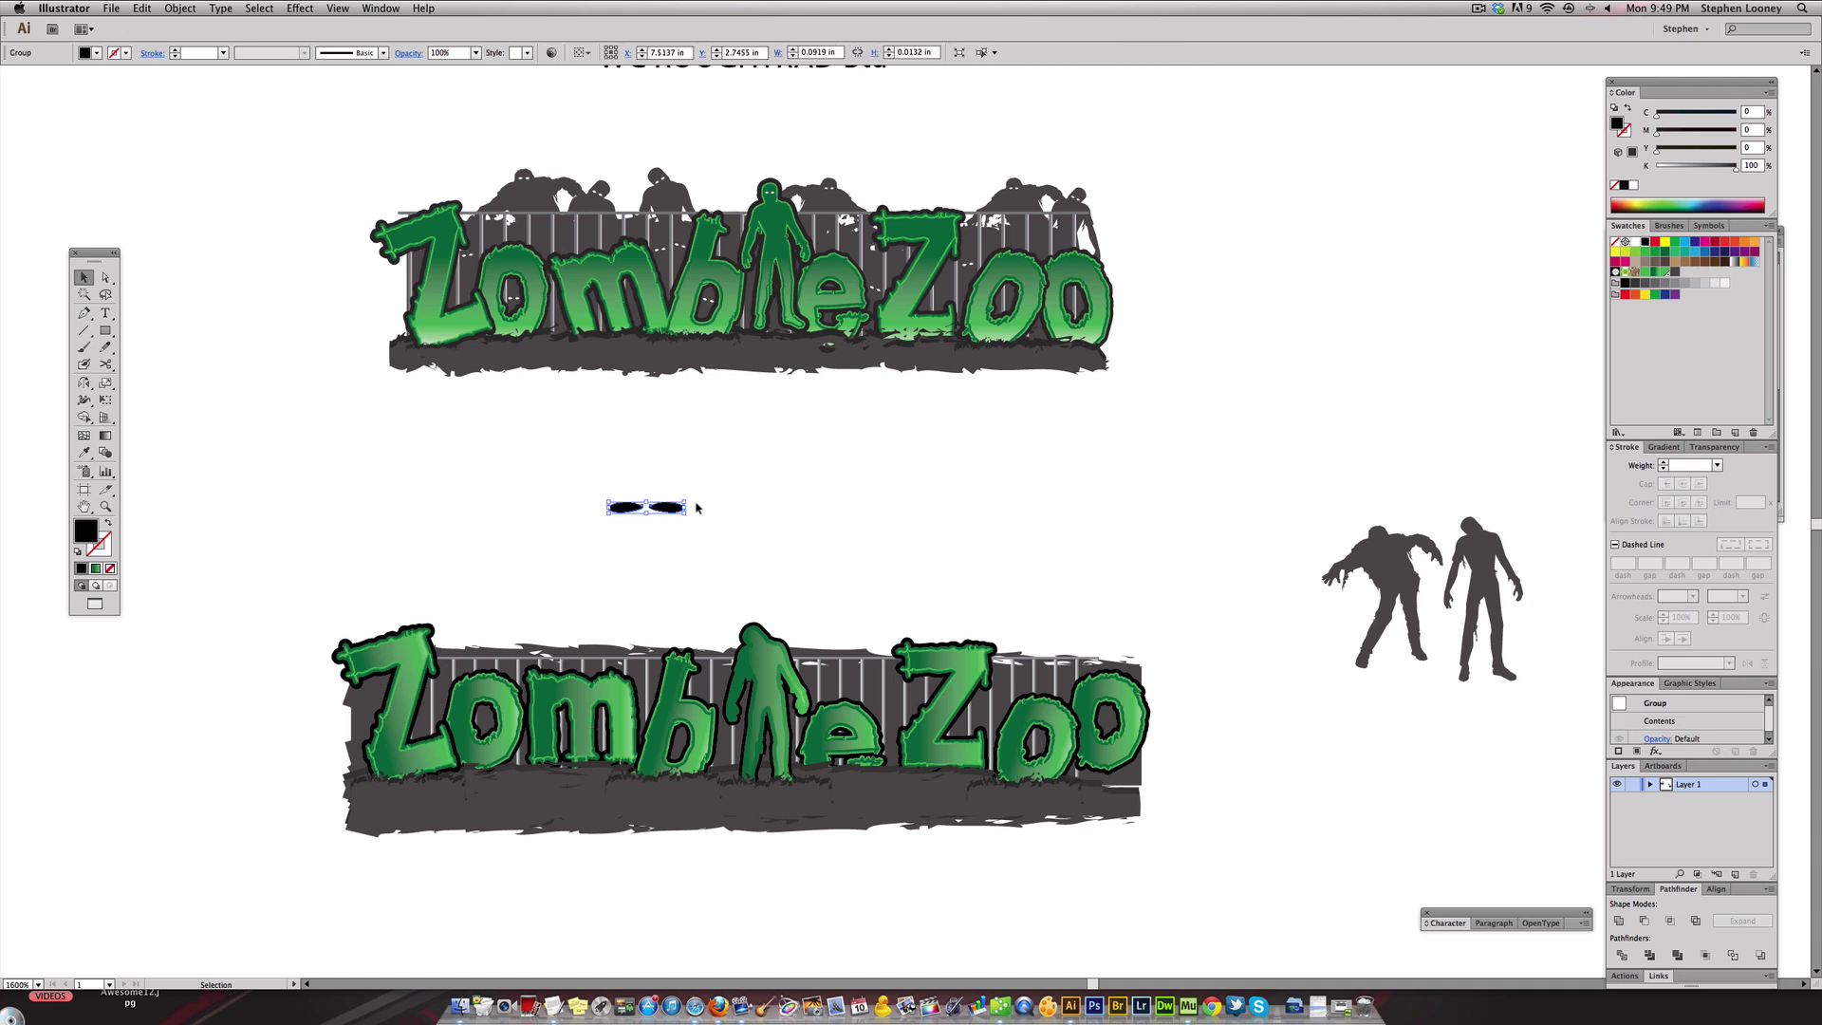
- Shrink the eye pair to about 0.015 in wide, tilt it on the zombie i's face and fill it with white
drag(686, 500, 666, 500)
drag(759, 629, 749, 628)
drag(675, 569, 877, 655)
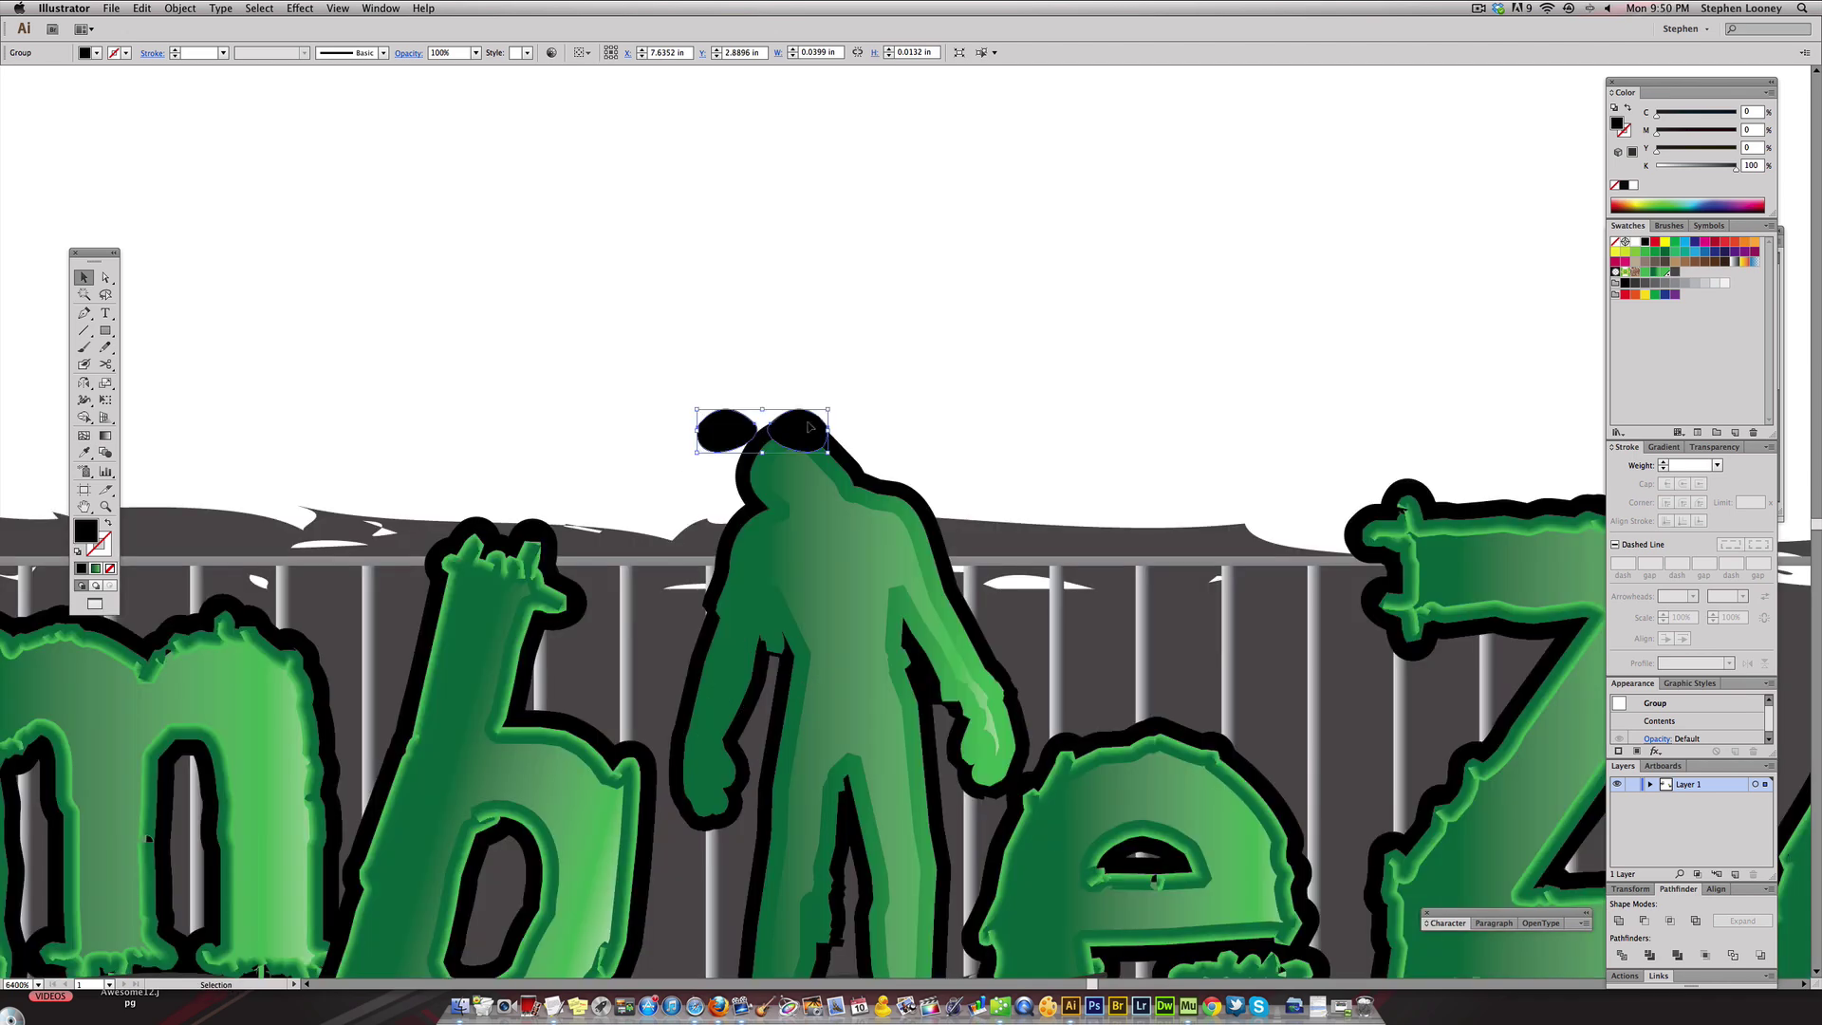
drag(830, 409, 829, 493)
key(e)
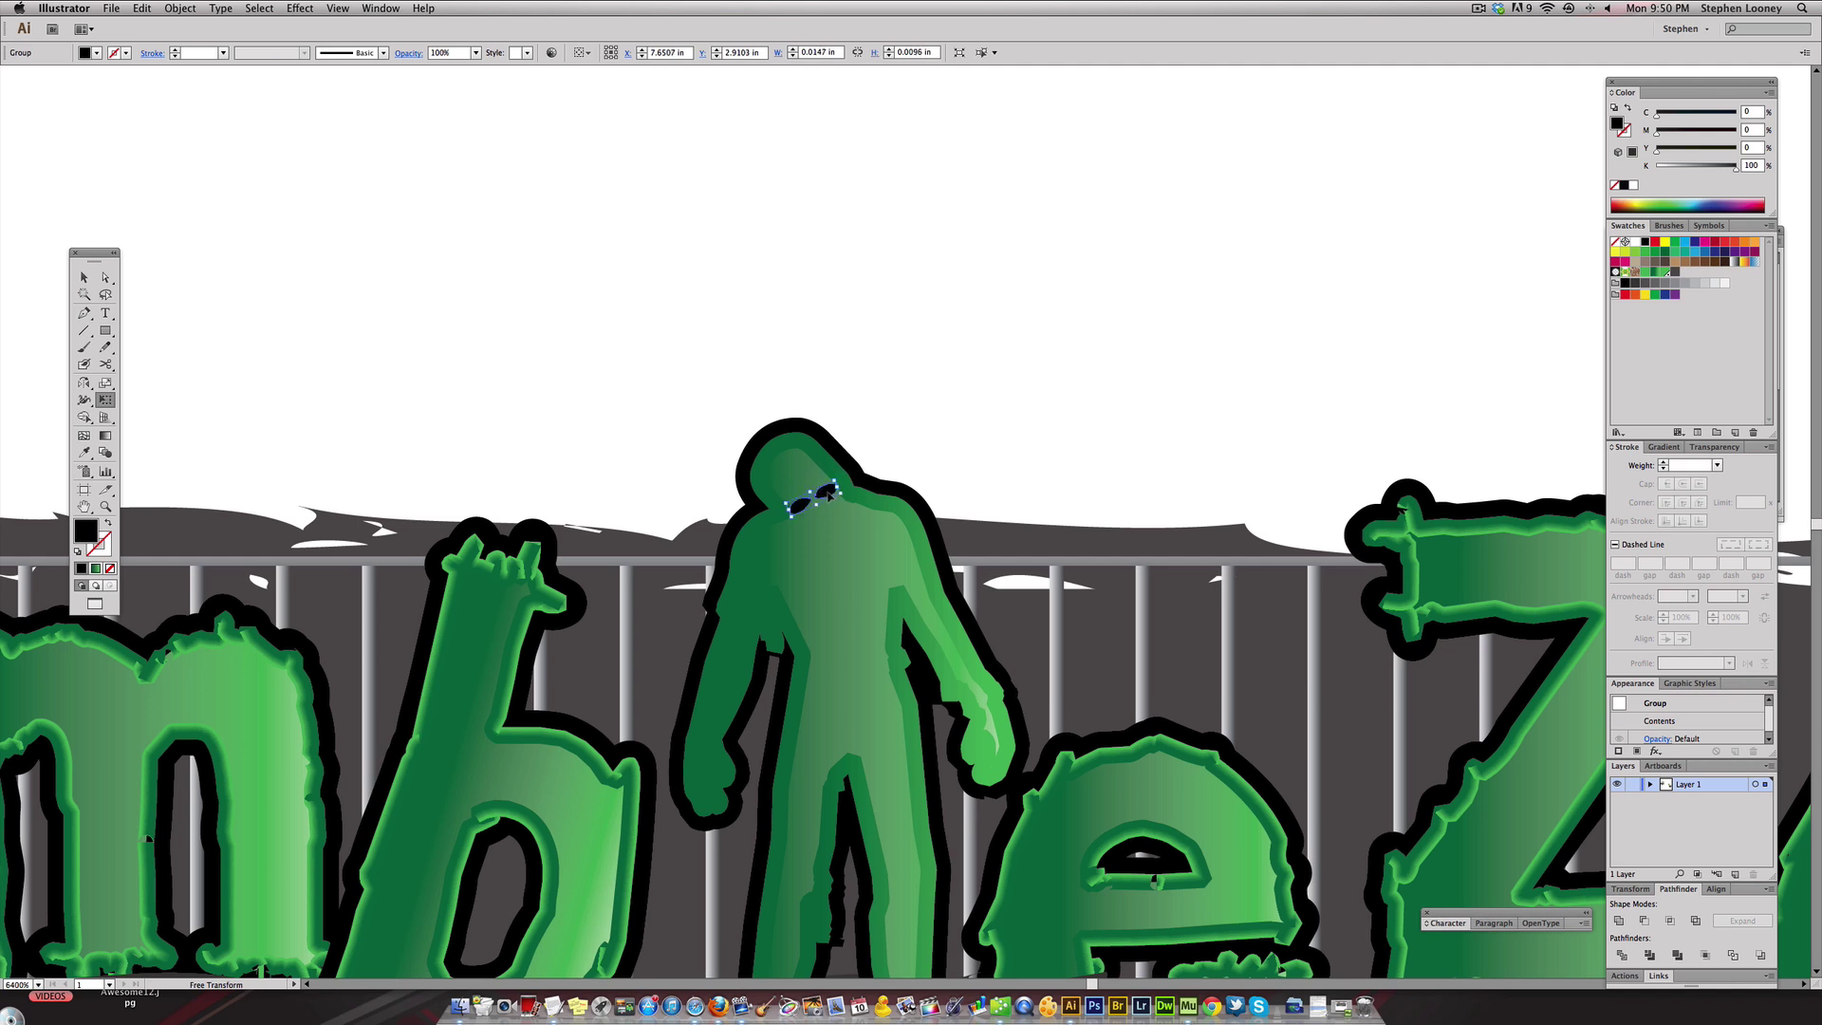
click(1634, 241)
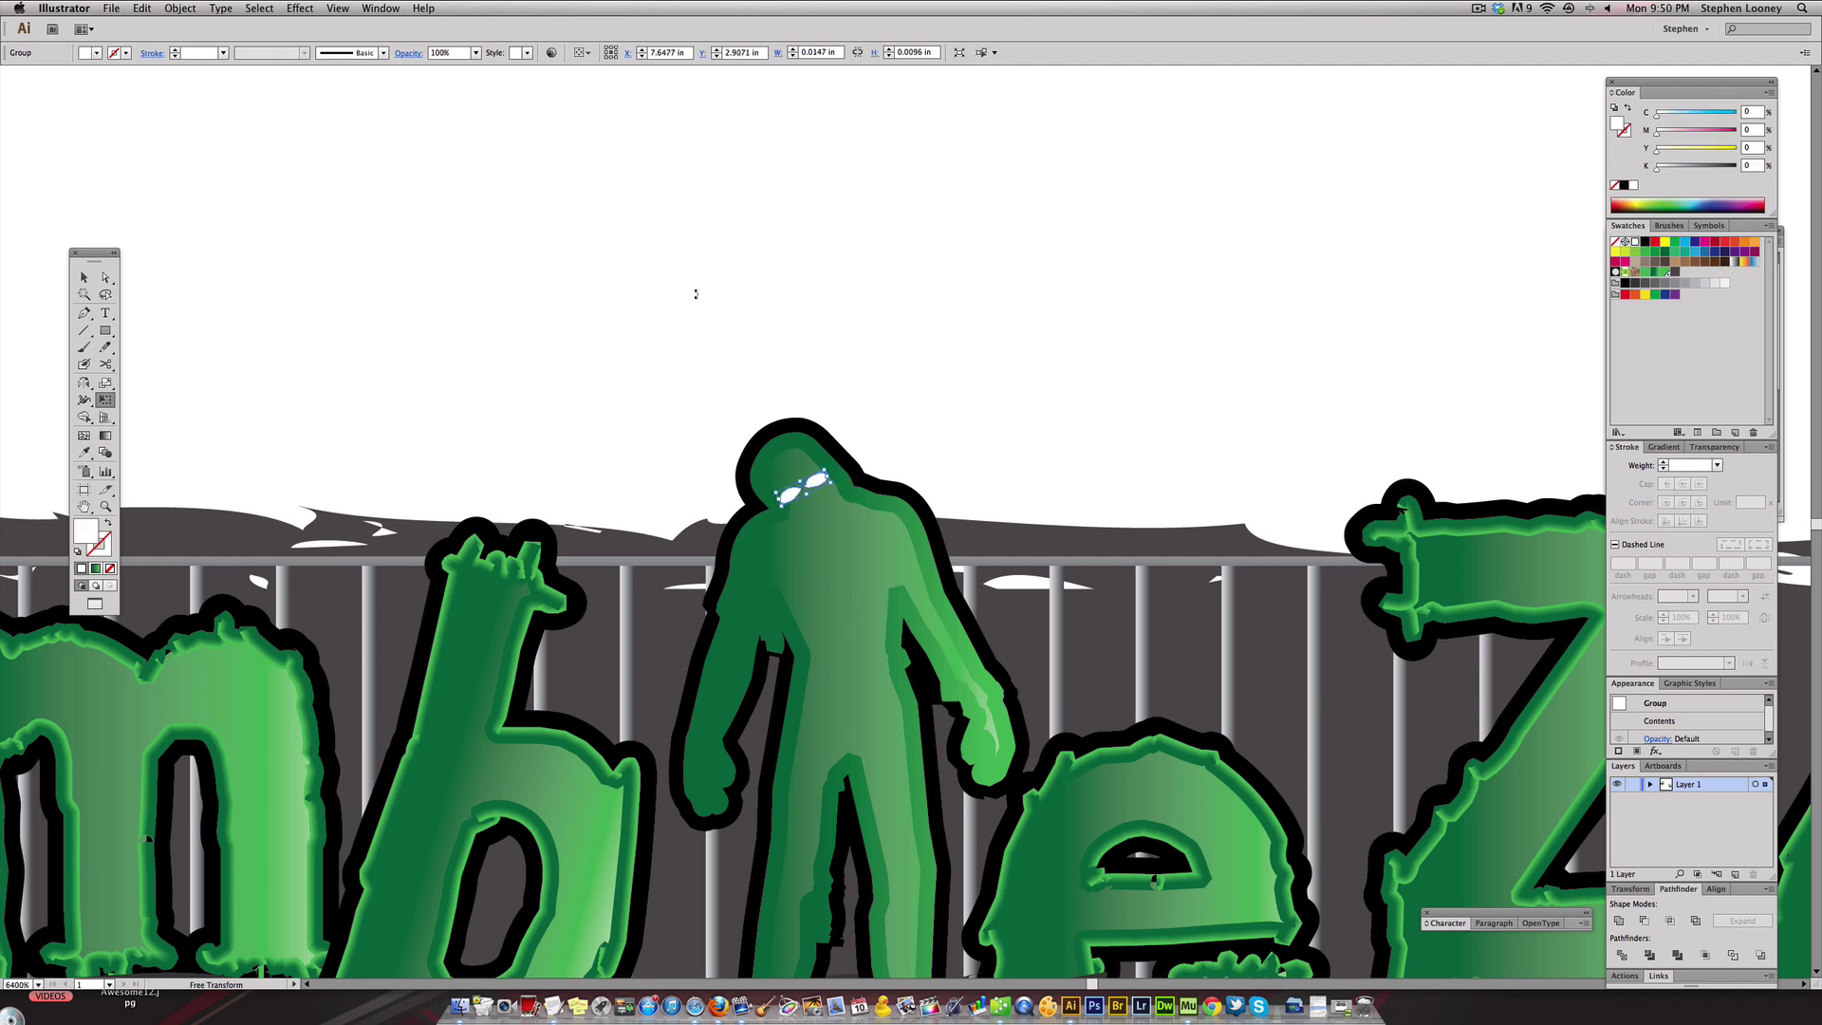
click(84, 277)
click(514, 294)
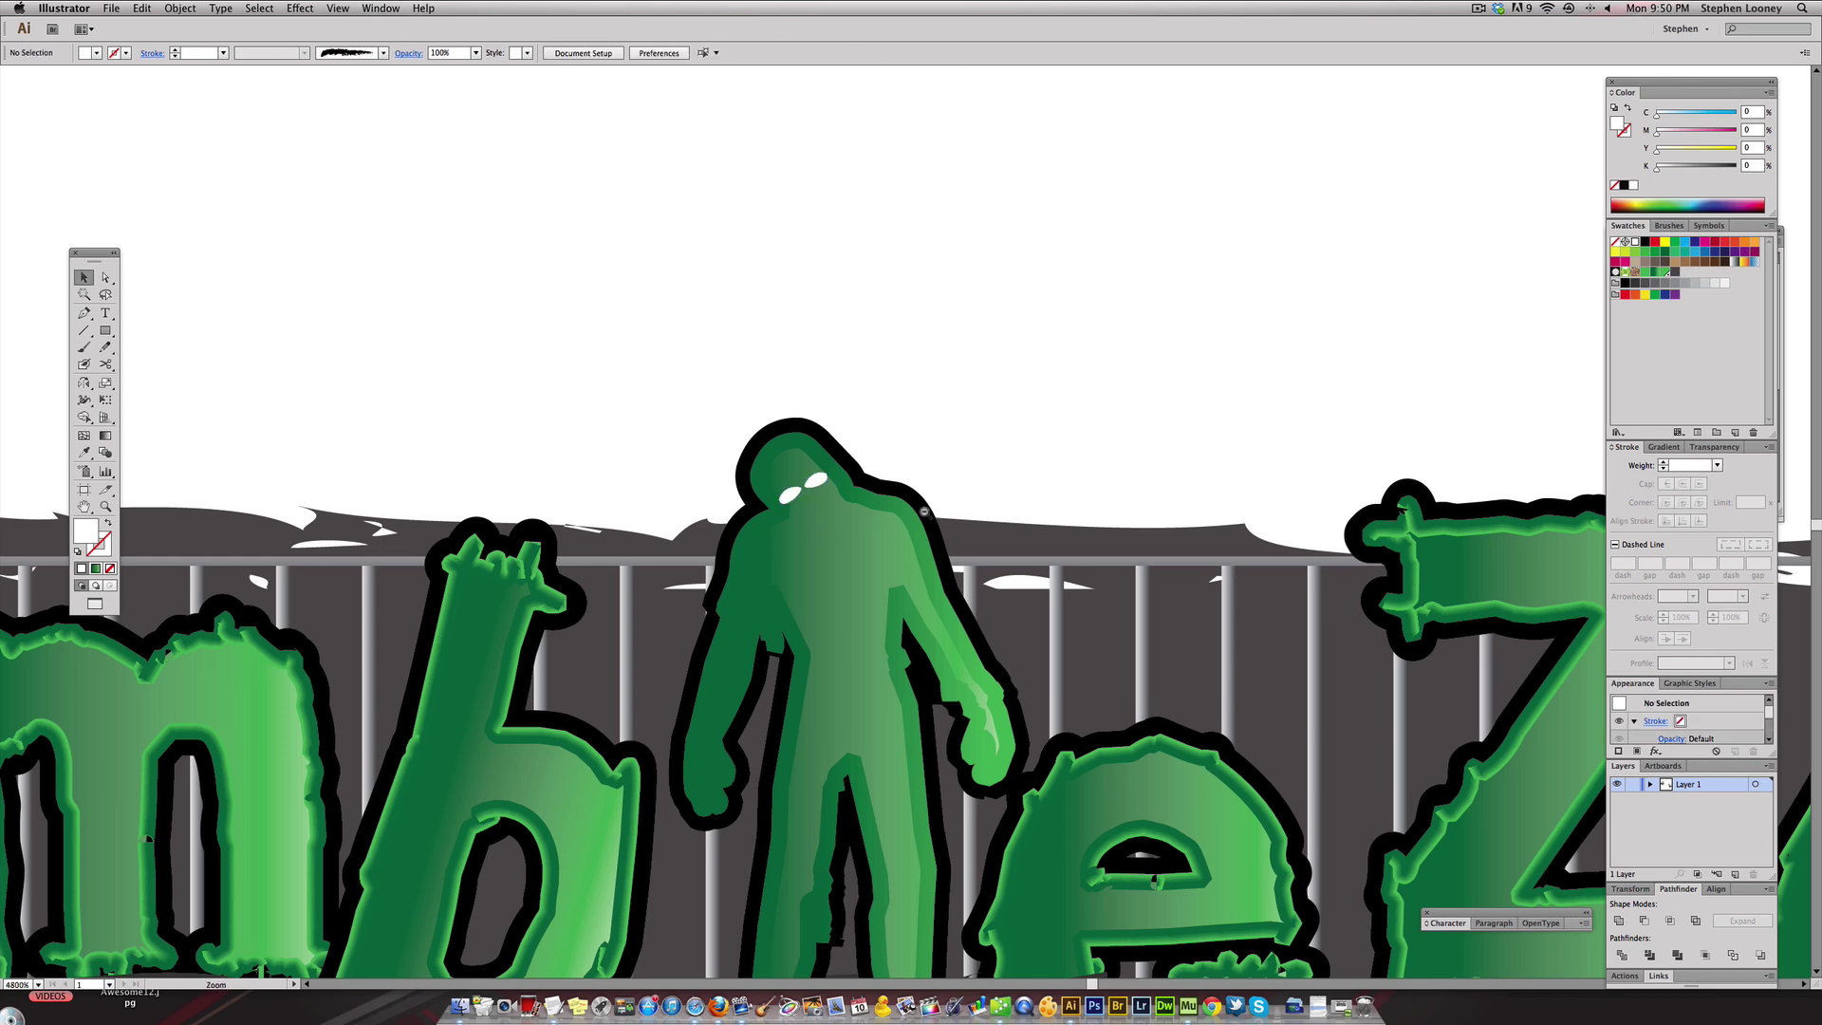
- Copy the white eye pair onto the faces of the two spare zombie silhouettes beside the logos
alt+super+click(902, 529)
key(super+0)
scroll(1086, 468, right, 10)
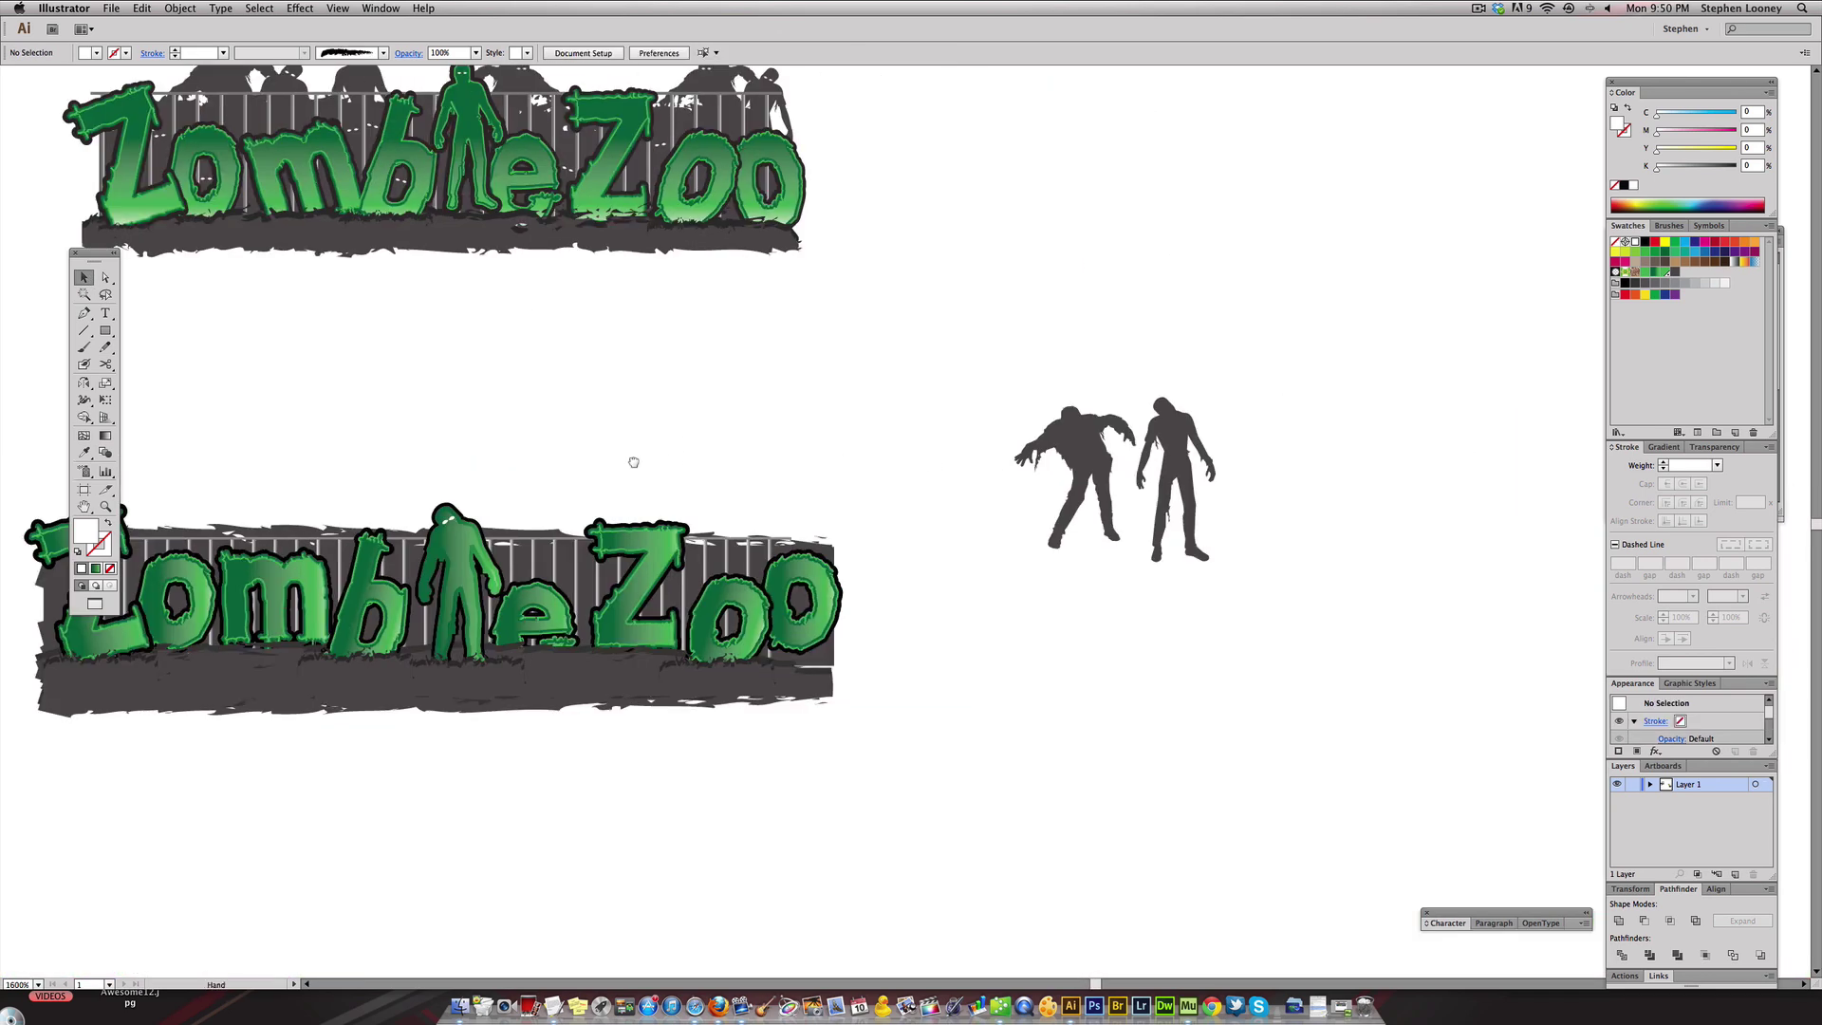
click(932, 527)
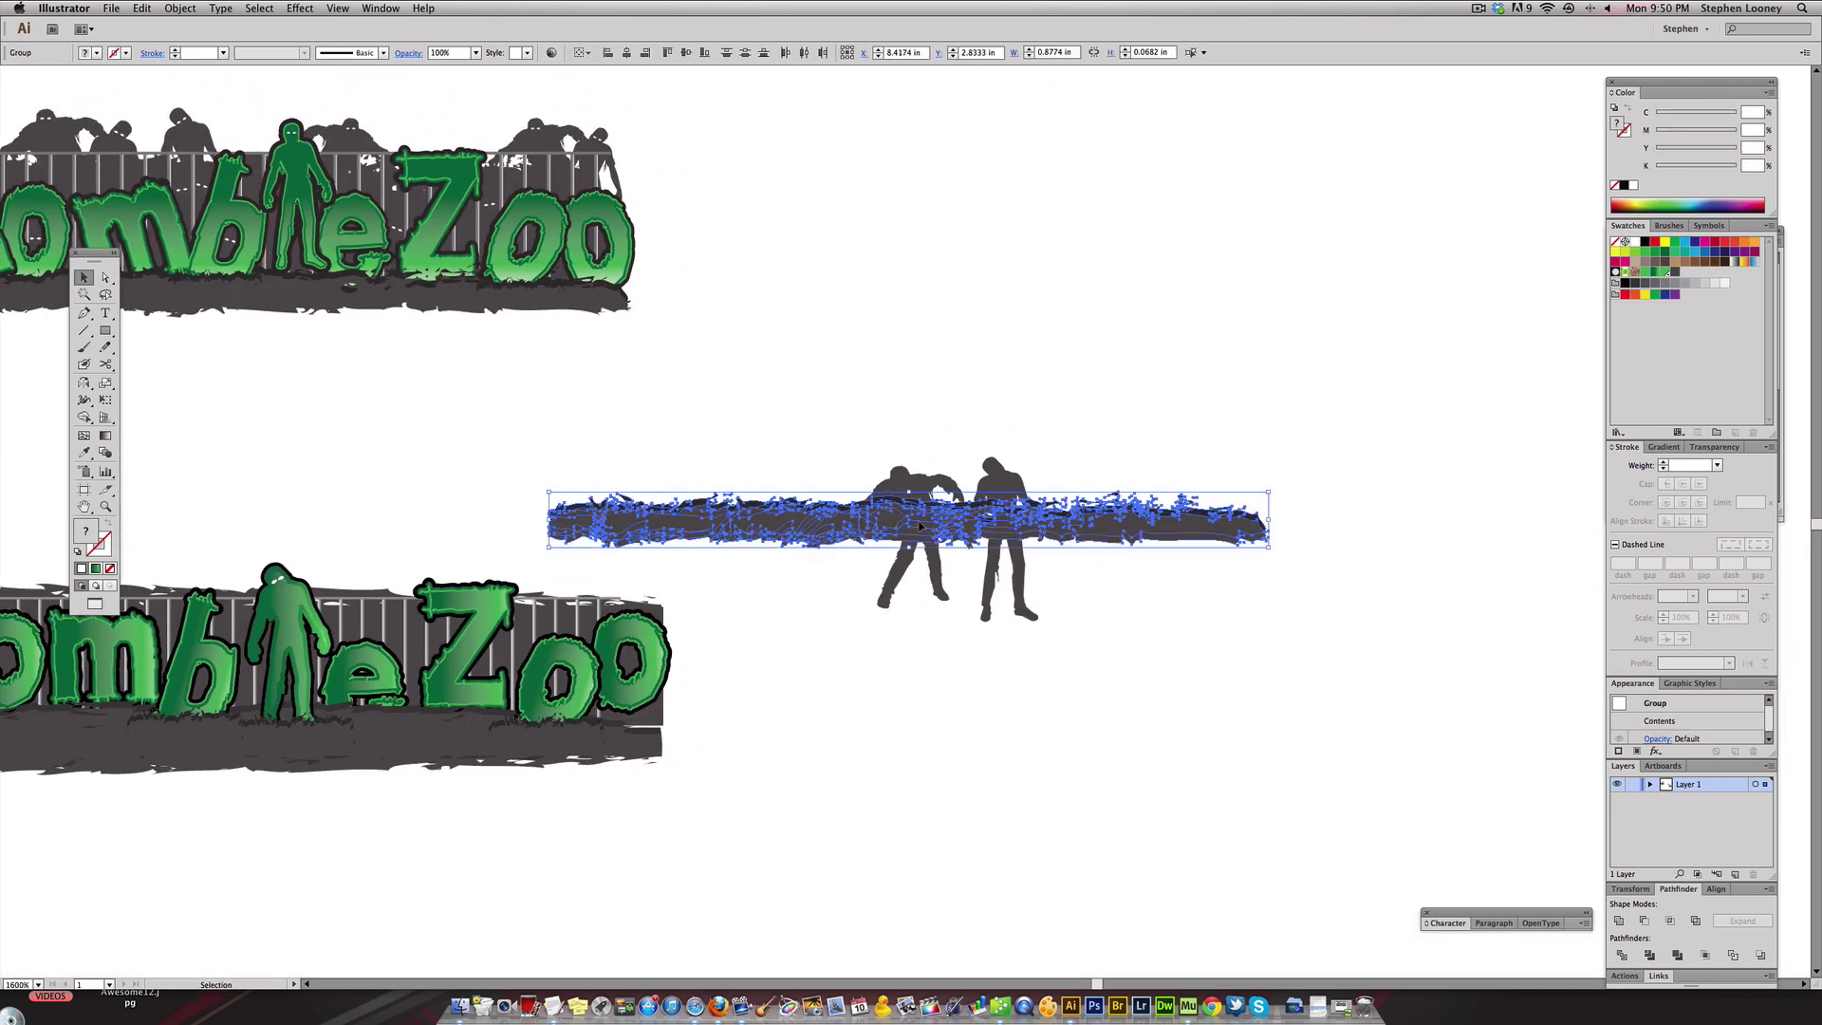
click(149, 428)
drag(282, 582, 901, 482)
drag(805, 374, 936, 529)
key(e)
mouse_move(870, 442)
mouse_down()
mouse_move(852, 442)
mouse_move(1174, 429)
mouse_move(1176, 399)
mouse_up()
key(d)
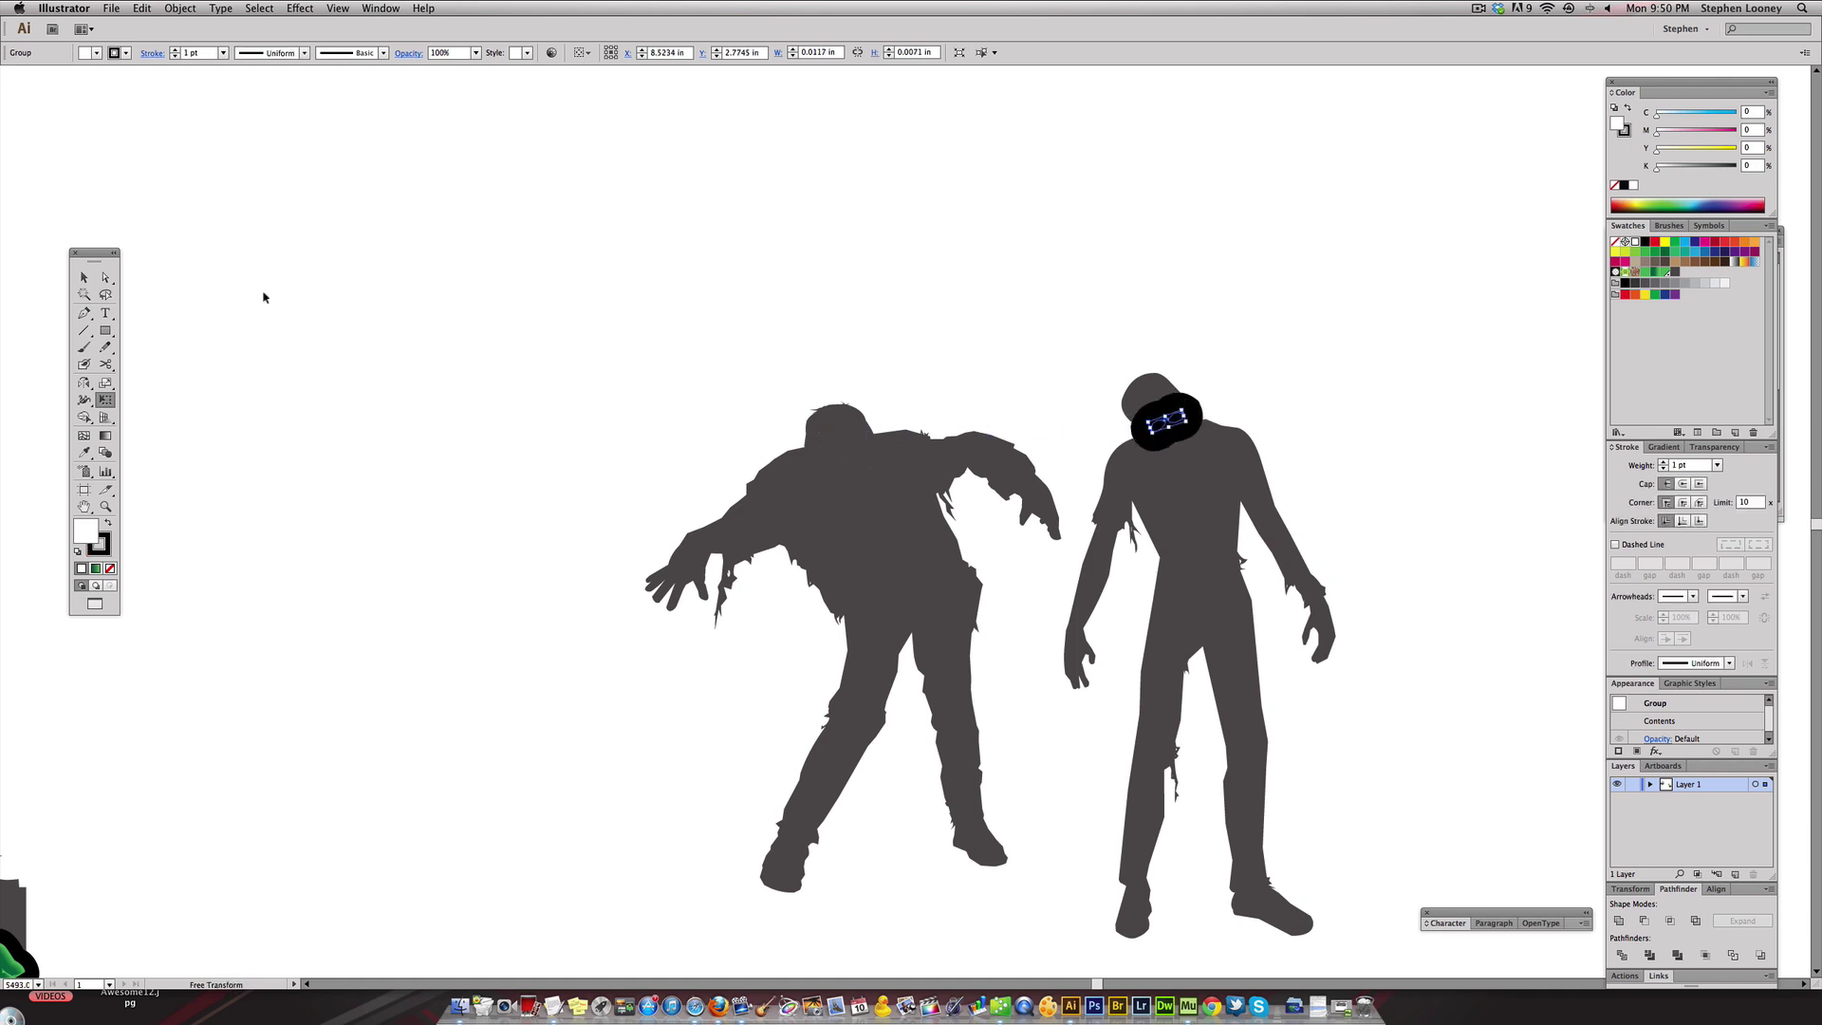
key(/)
key(v)
key(ctrl+z)
key(ctrl+z)
key(ctrl+z)
key(ctrl+shift+a)
- Rotate the eyes on the standing zombie silhouette to match the tilt of its head
click(1173, 418)
drag(1184, 403, 1166, 390)
click(284, 322)
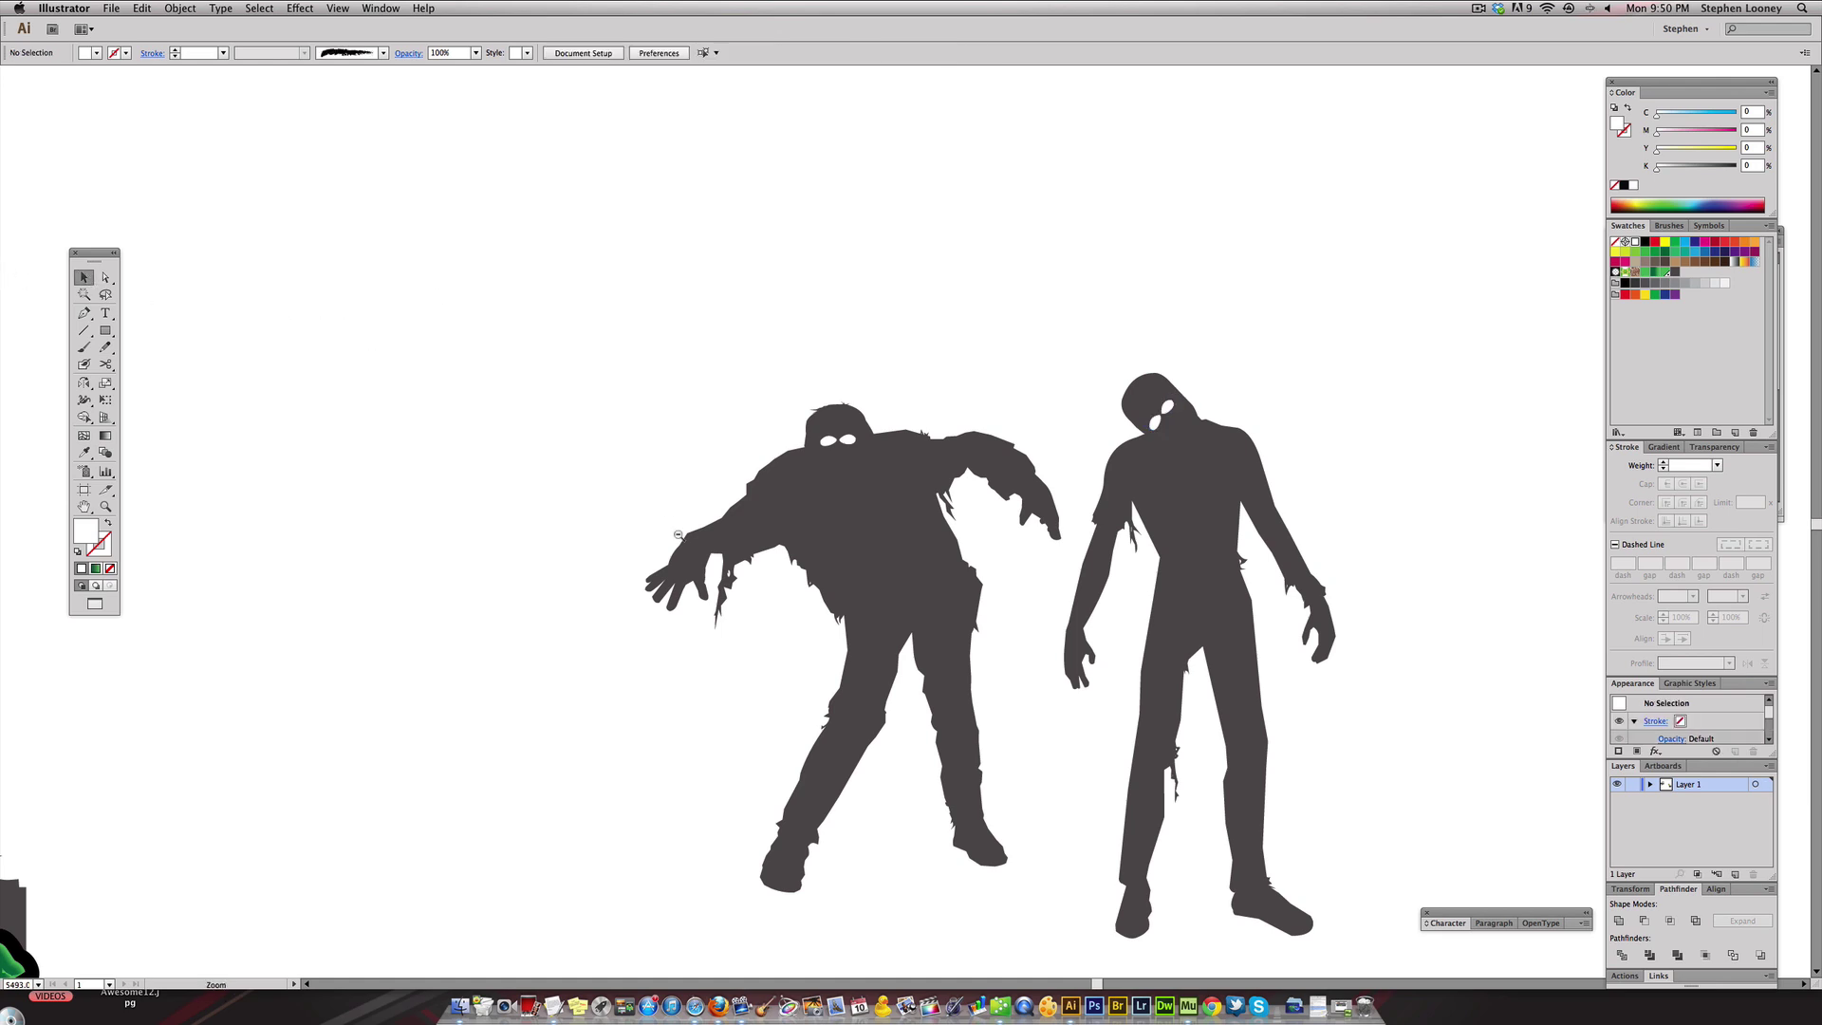
- Move the lurching zombie silhouette with its eyes onto the new logo's fence, above the first o of Zombie
key(ctrl+minus)
key(ctrl+minus)
key(ctrl+minus)
drag(1189, 429, 1375, 638)
scroll(1187, 476, left, 2)
drag(1272, 427, 1372, 622)
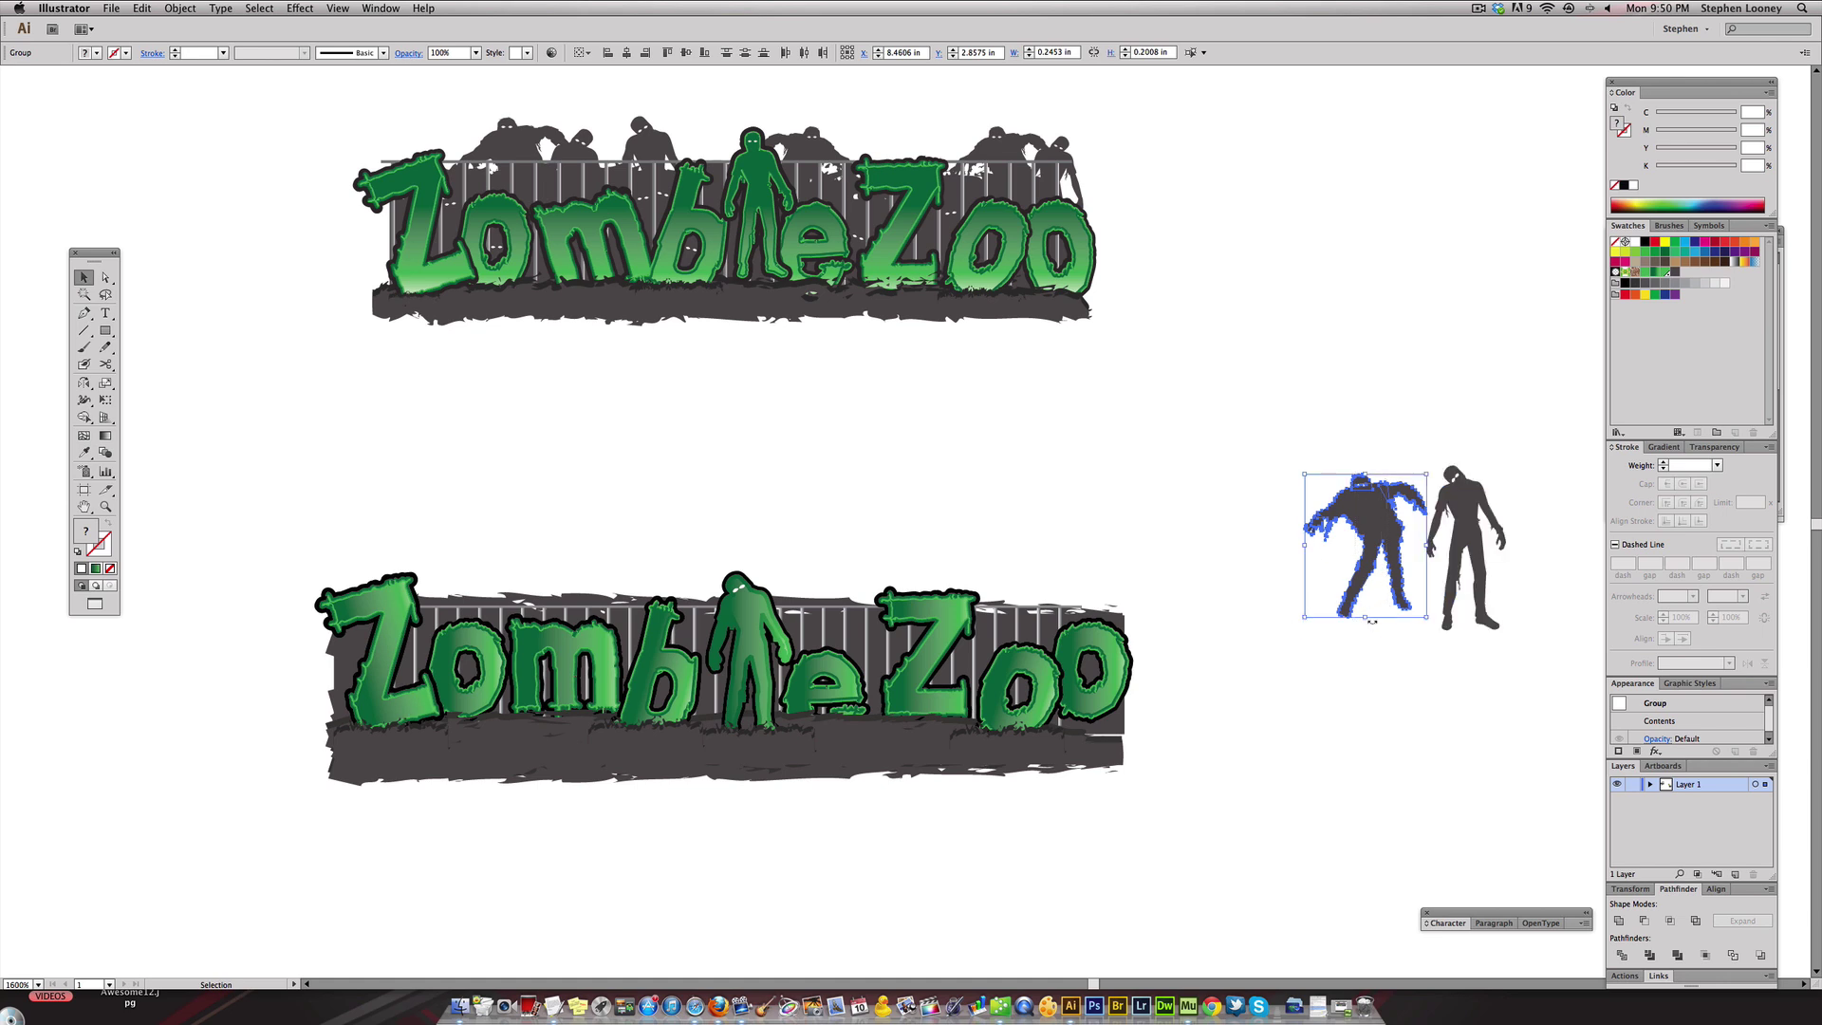
drag(1365, 536, 492, 617)
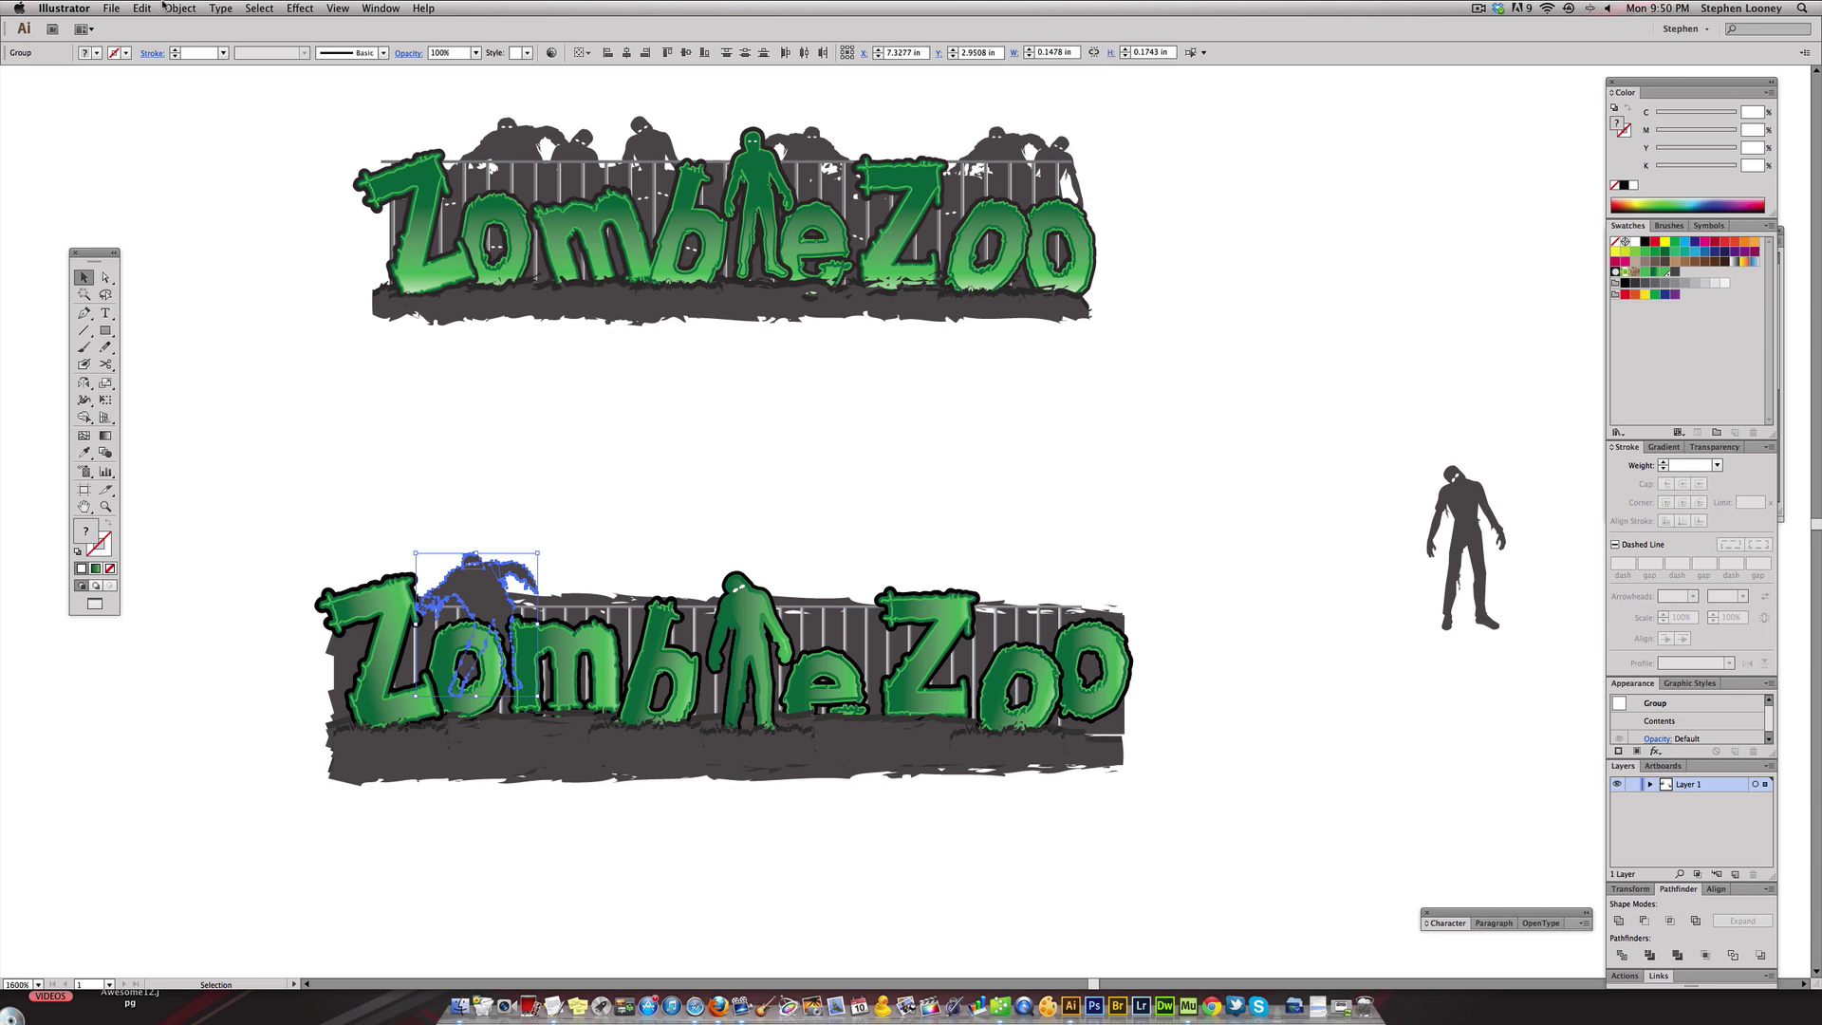
- Send the lurching zombie to the back, behind the fence and letters
click(176, 8)
key(Down)
key(Down)
key(Right)
key(Down)
key(Down)
key(Down)
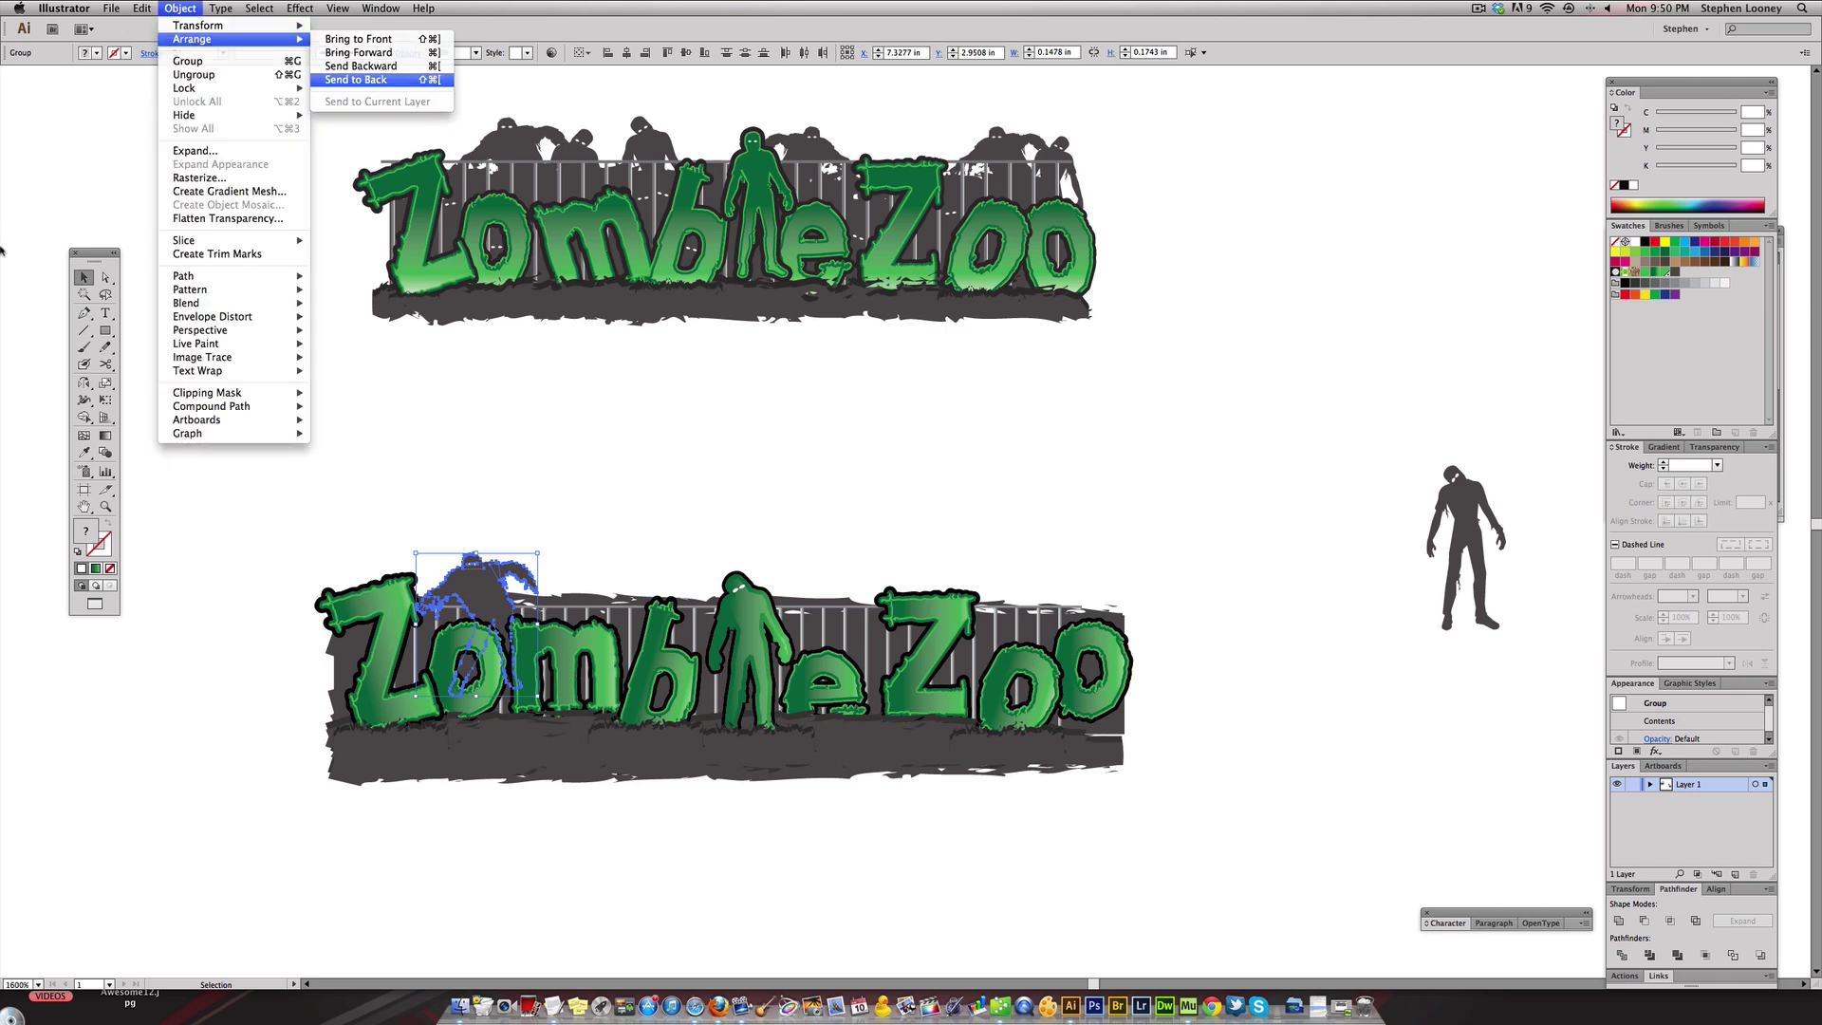
key(Return)
- Place a mirrored copy of the lurching zombie above the e and a smaller unmirrored copy above the first o of Zoo
drag(474, 582, 774, 571)
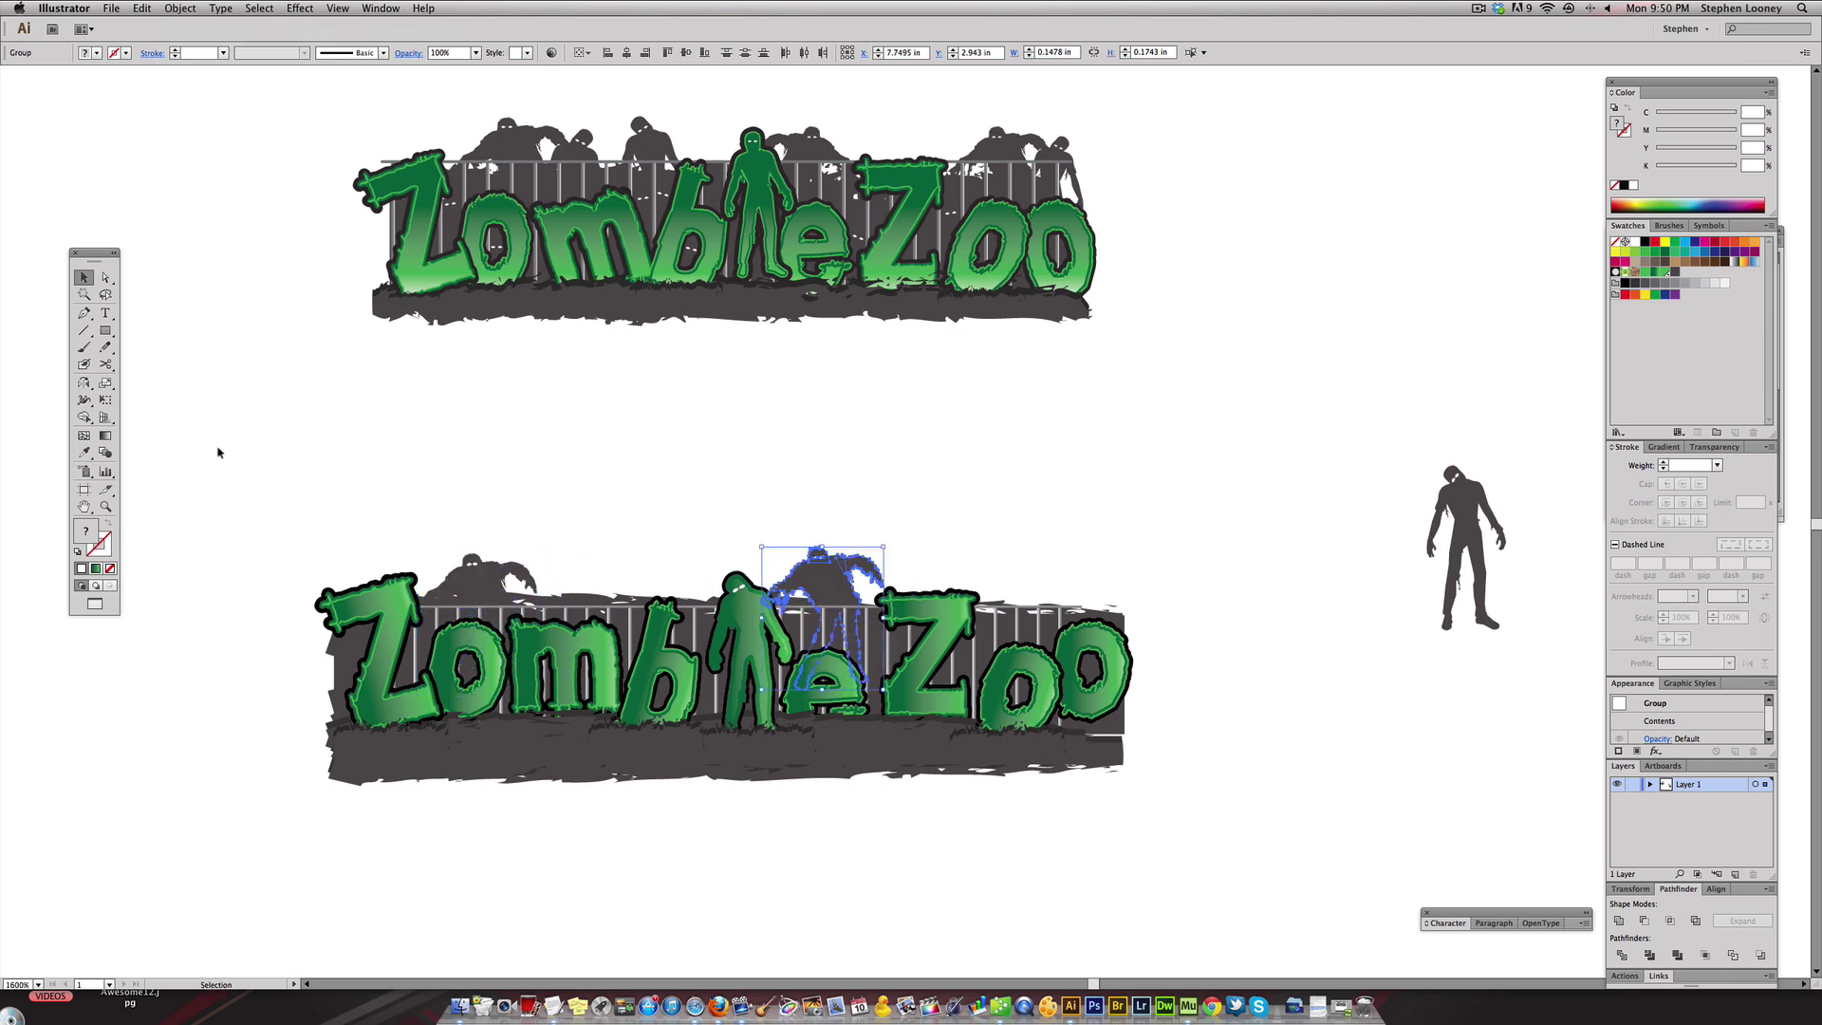
drag(84, 383, 128, 400)
drag(739, 531, 1062, 548)
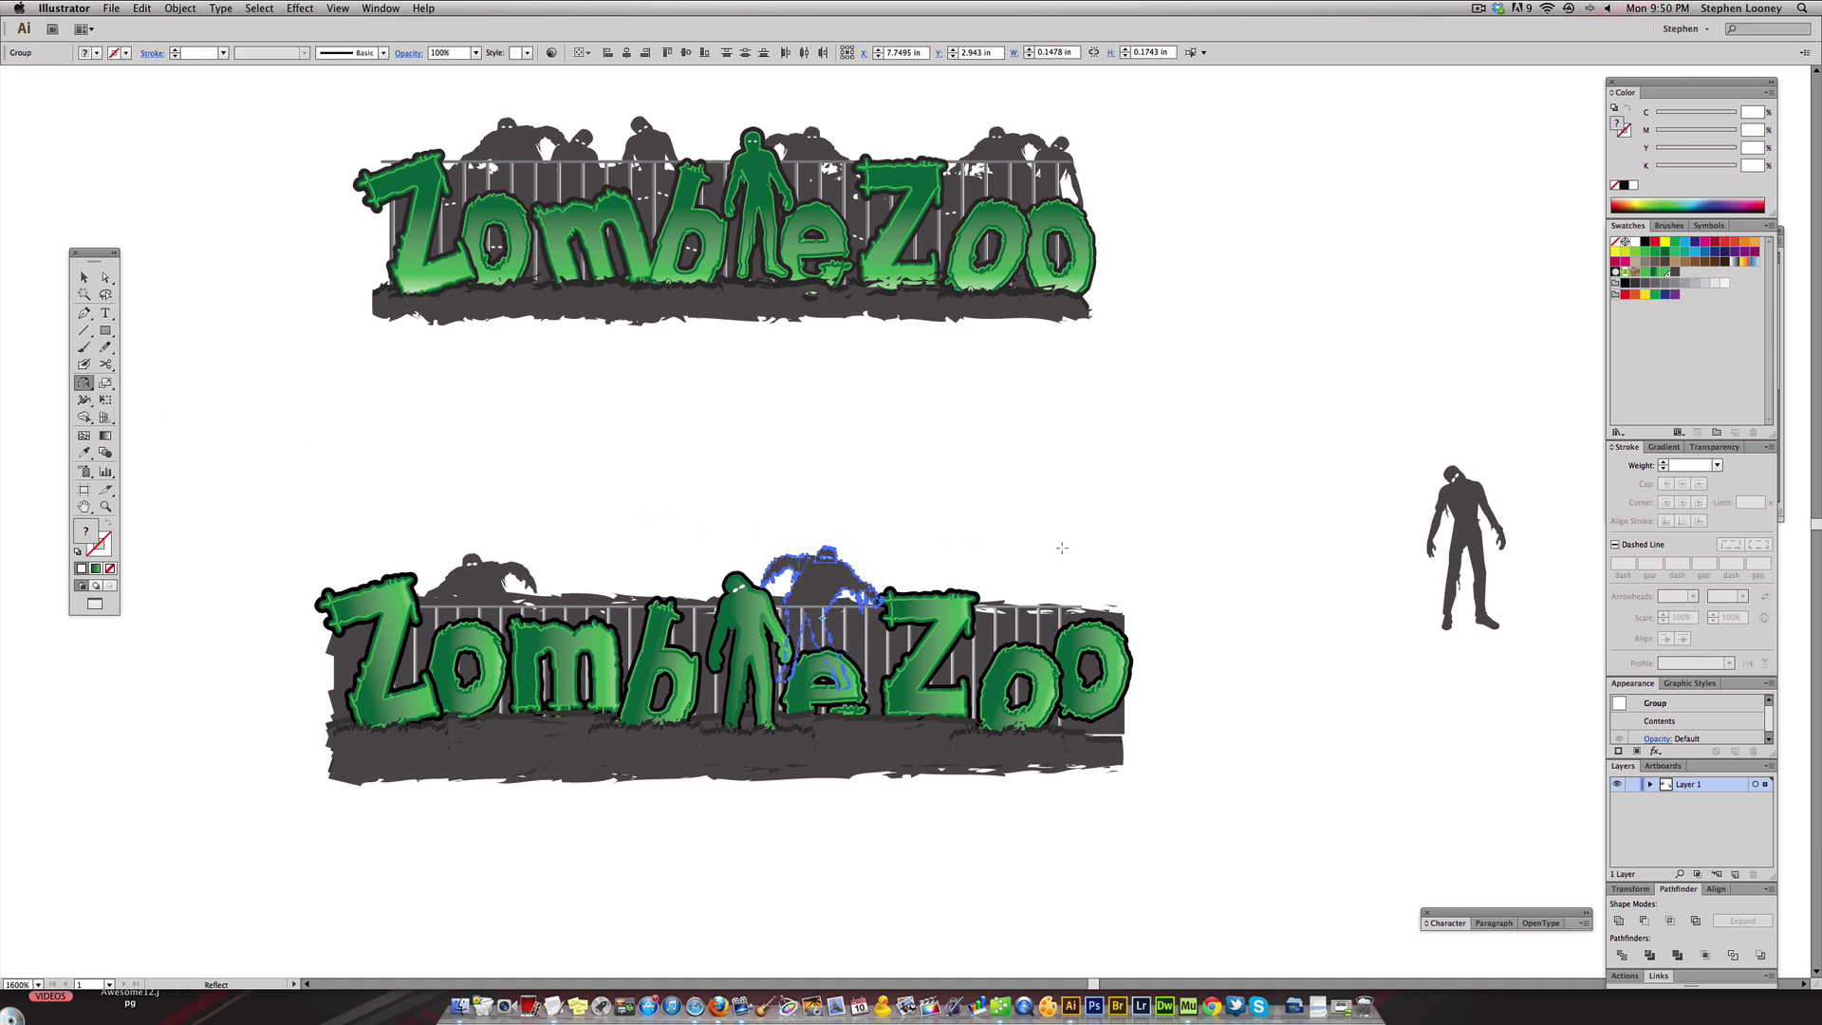
click(83, 277)
drag(475, 577, 1064, 575)
key(Delete)
- Send the standing zombie to the back above the letter b and place a copy of it above the m
drag(1438, 475, 1098, 539)
drag(1122, 616, 668, 615)
click(180, 8)
mouse_move(247, 43)
click(375, 74)
click(181, 8)
click(375, 72)
drag(667, 588, 581, 588)
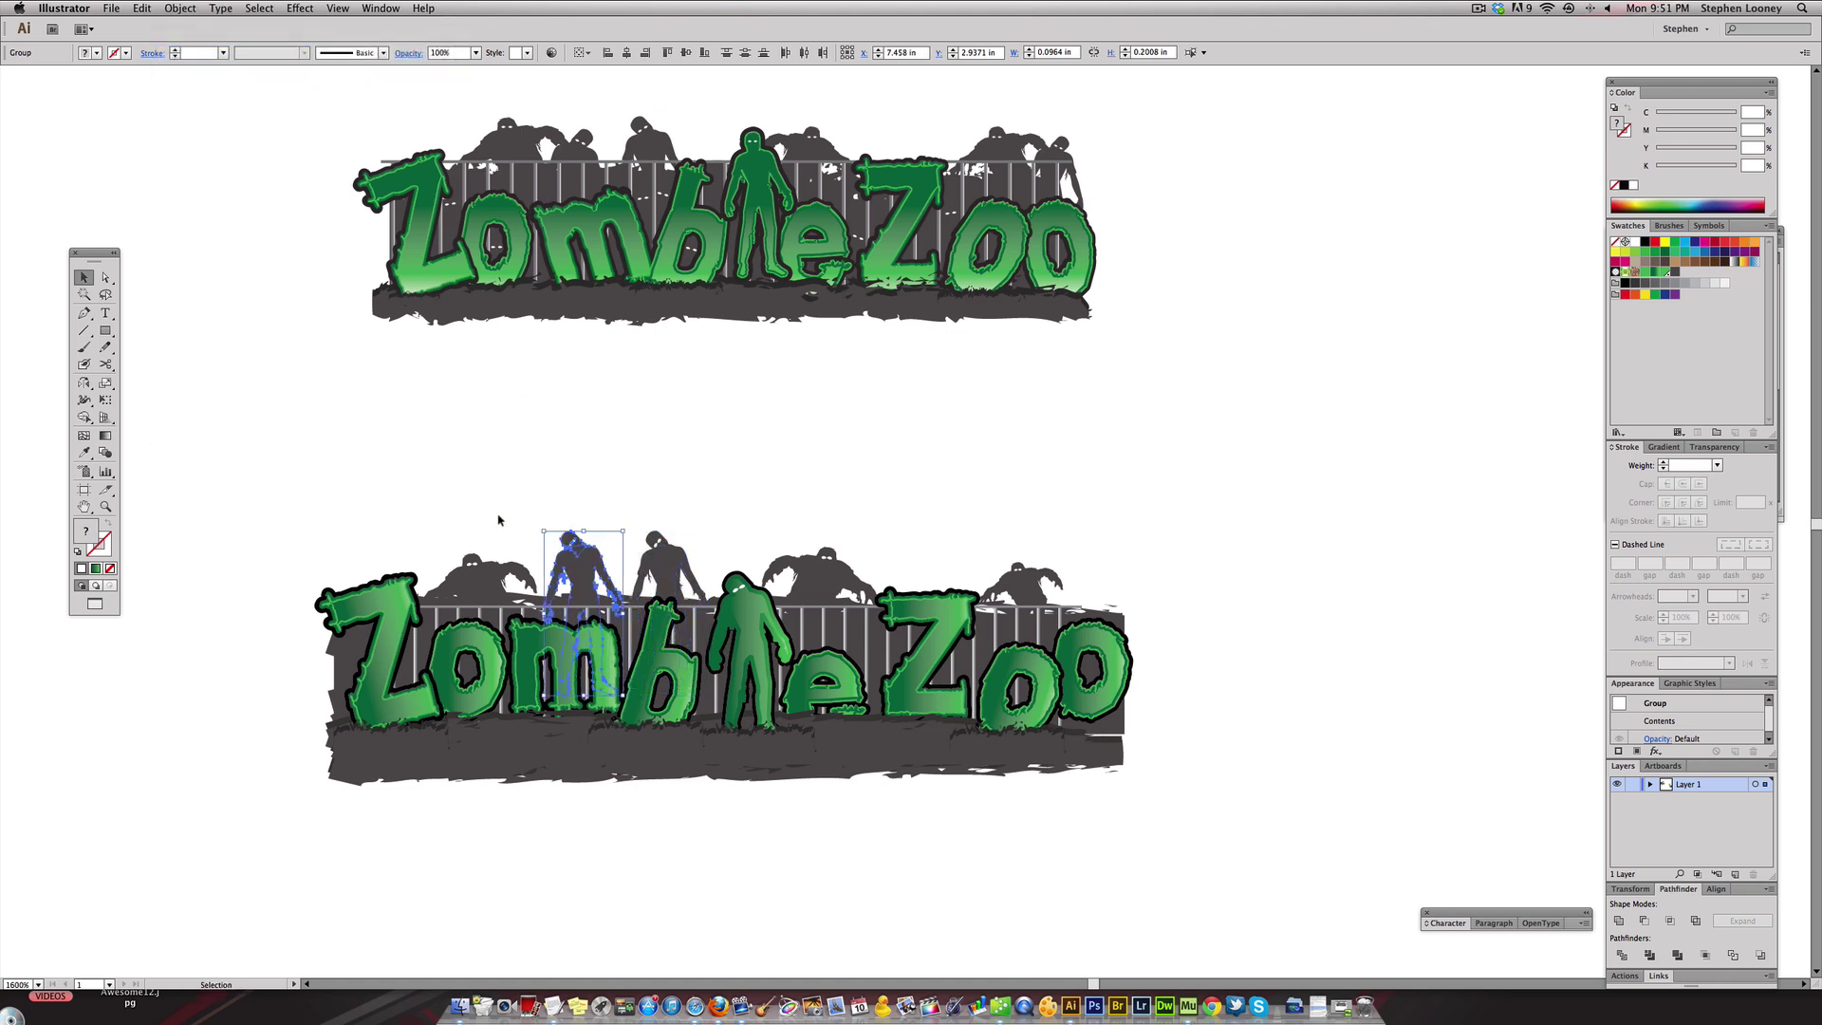
- Rotate the head and eyes of the standing zombie above the m upright and reposition them on its neck
drag(477, 466, 727, 577)
super+click(822, 439)
click(805, 441)
super+click(791, 435)
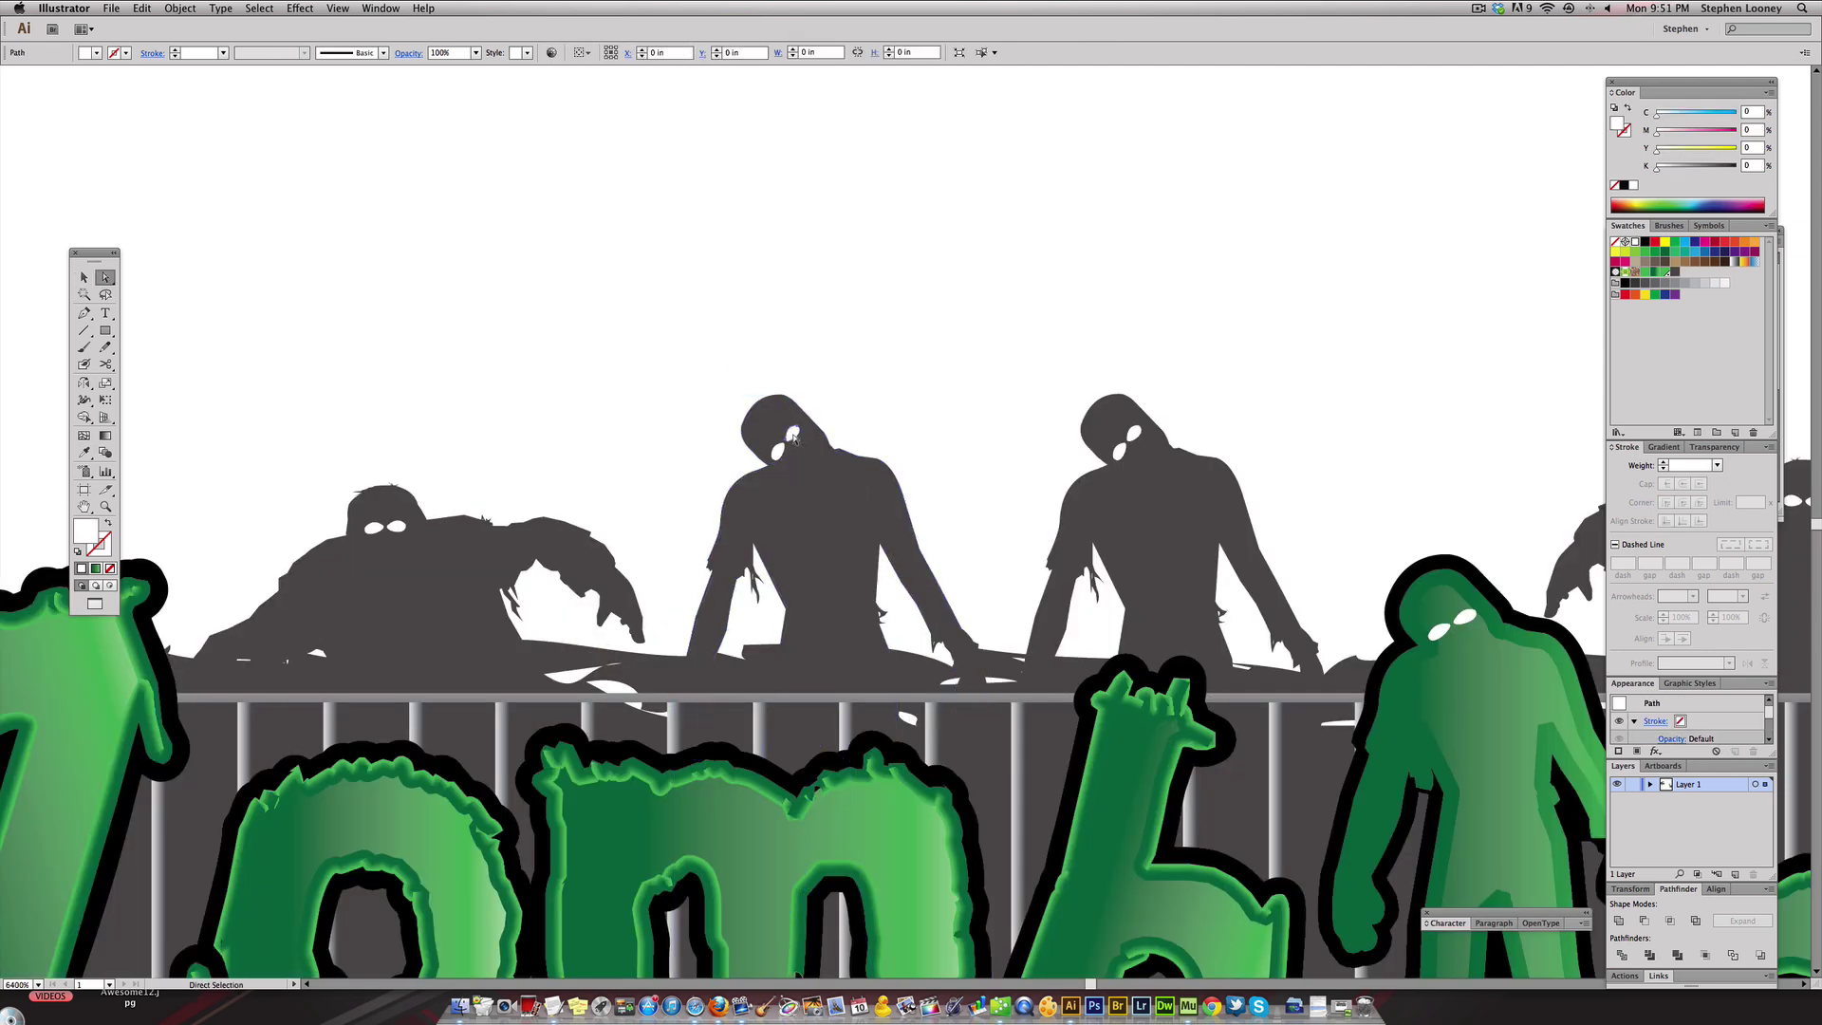
shift+click(769, 422)
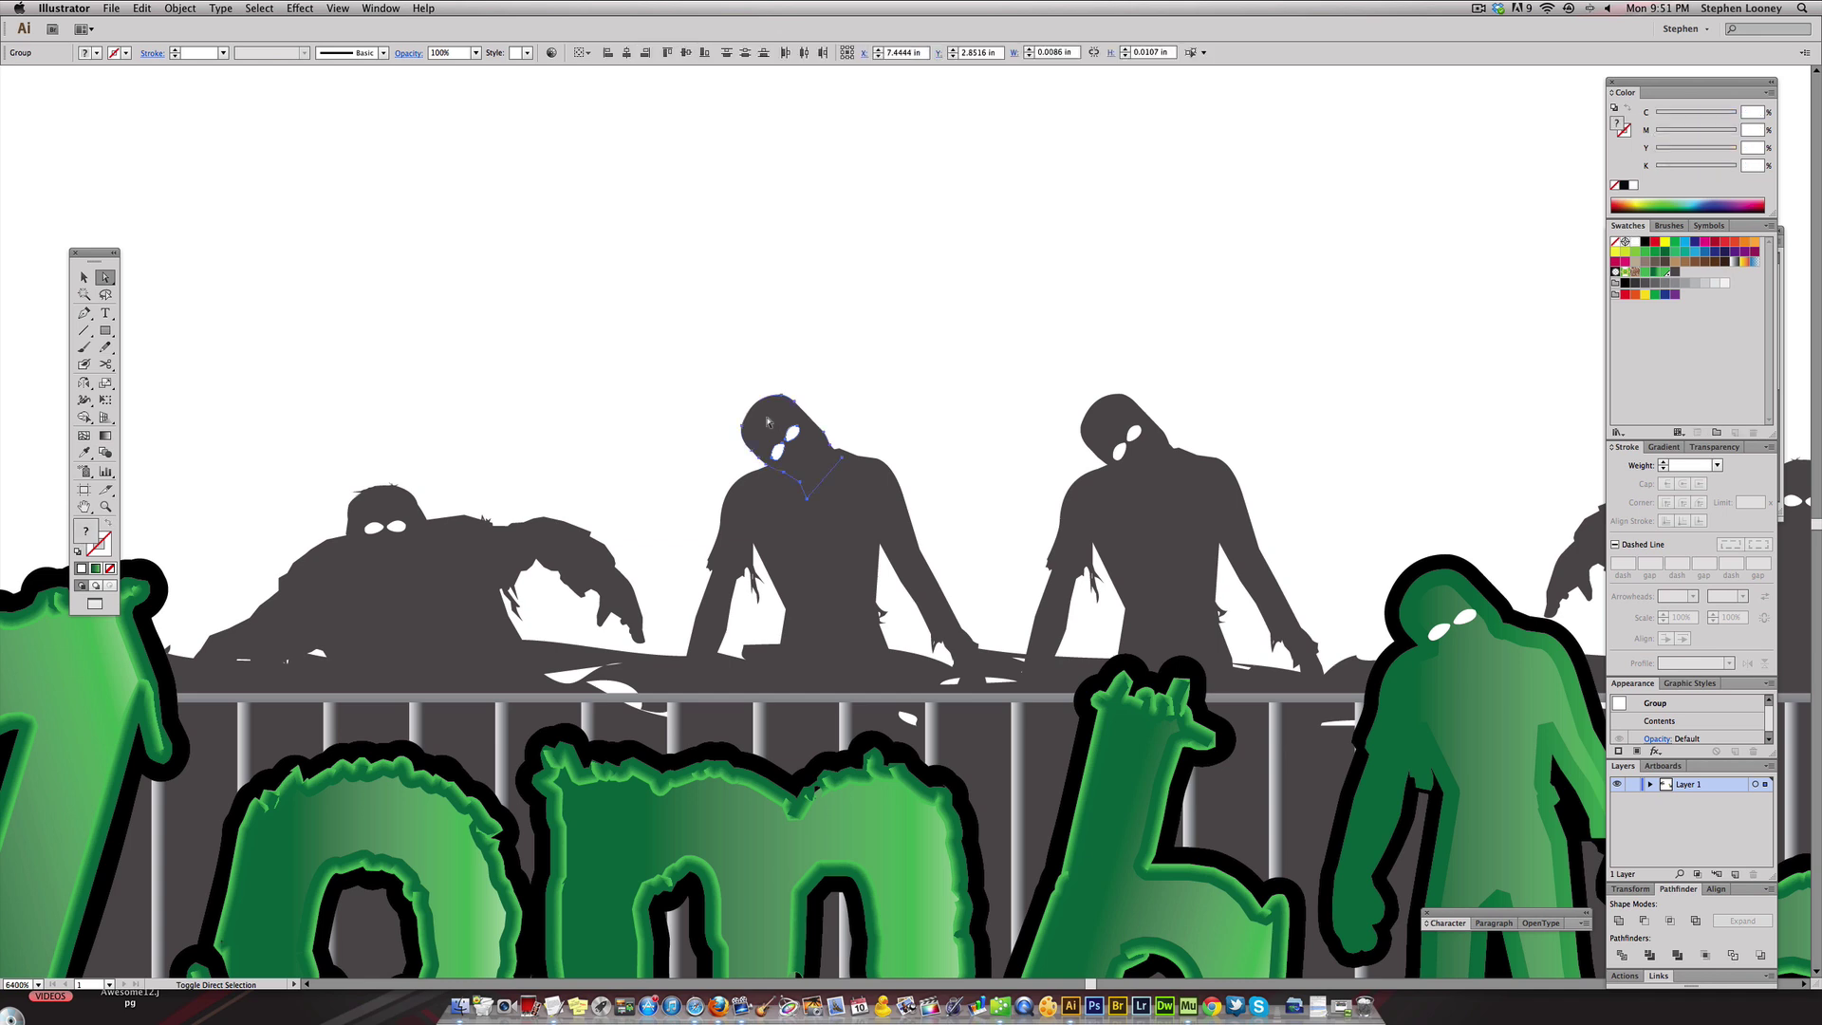
key(e)
drag(817, 378, 804, 432)
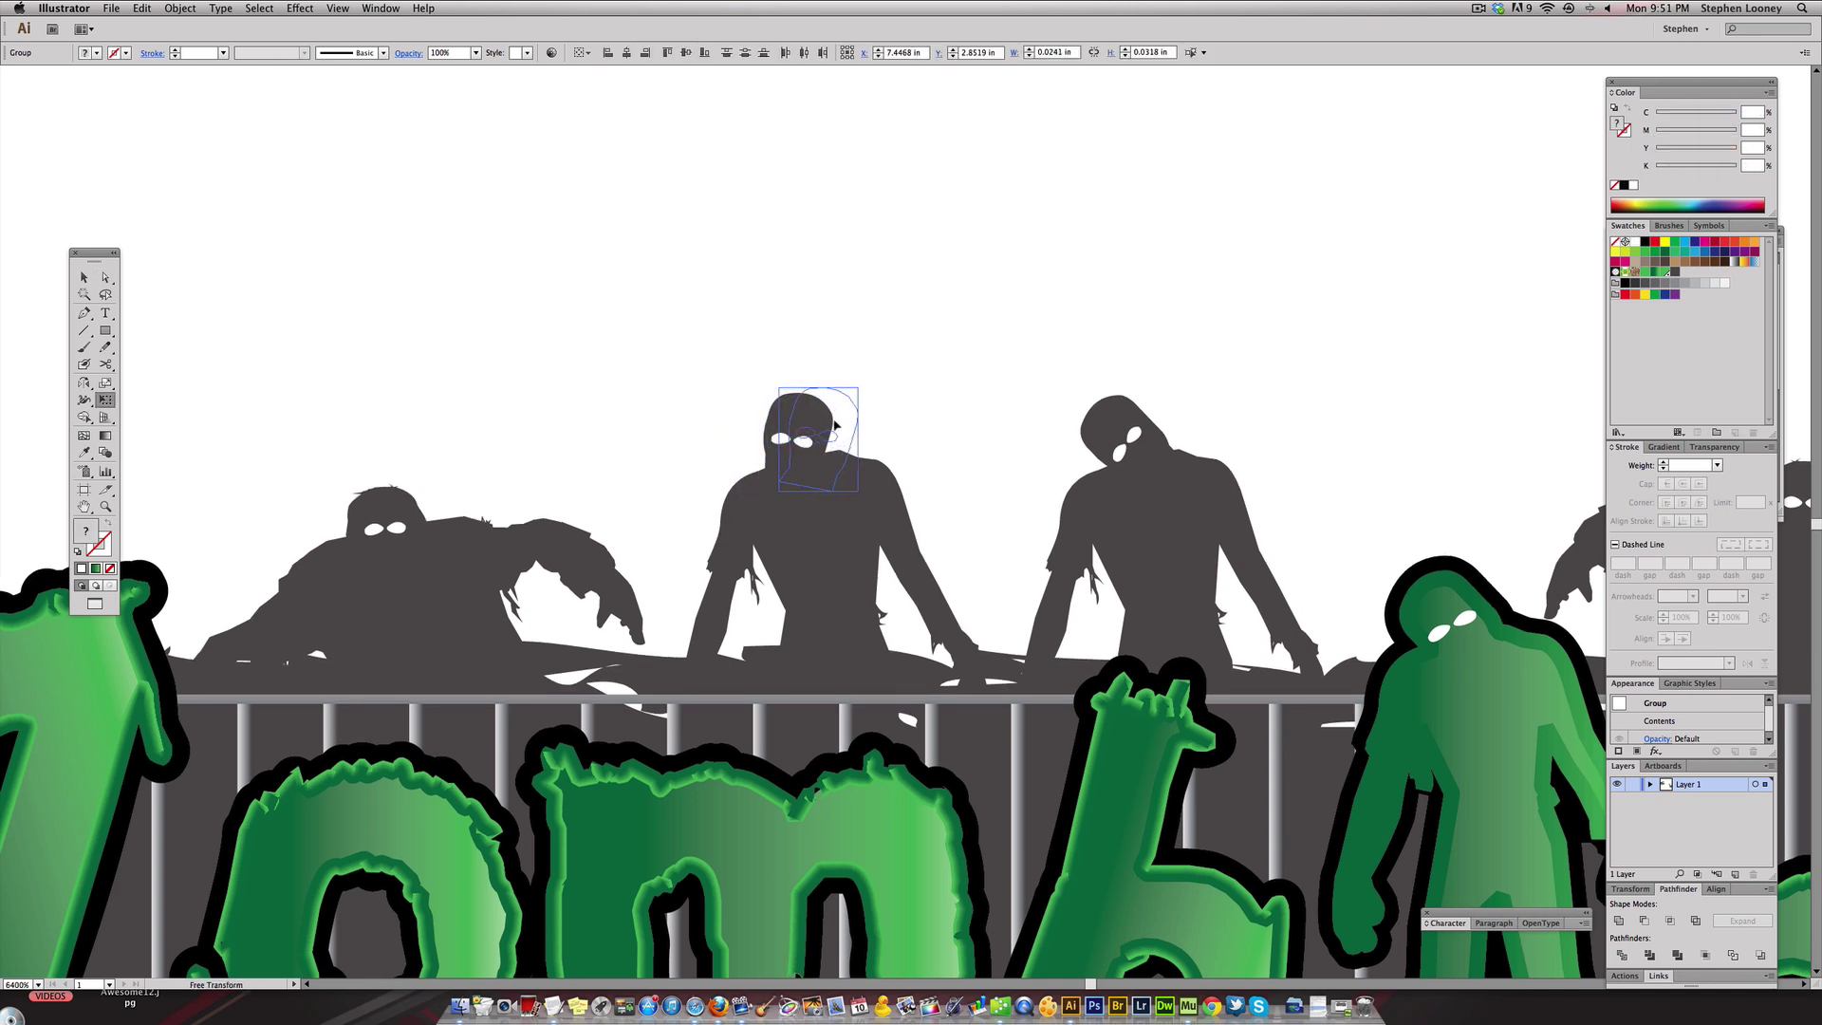
click(84, 277)
click(228, 292)
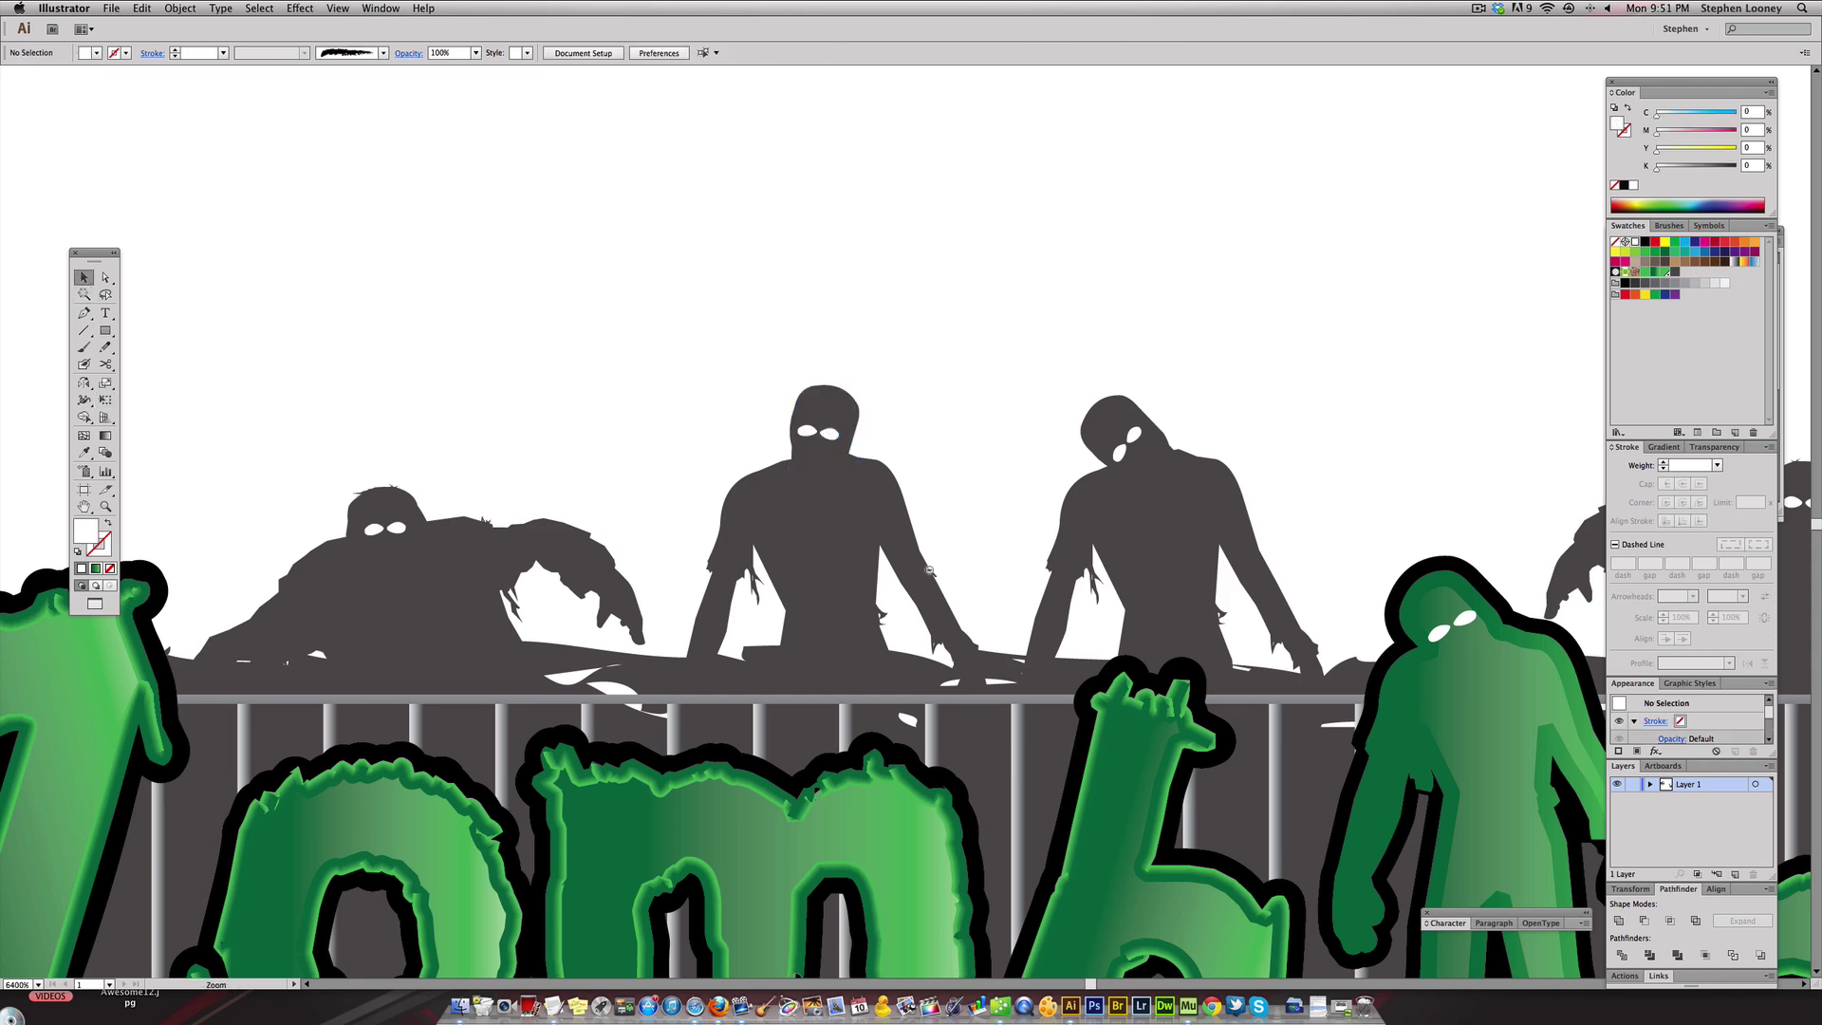
- Place a smaller copy of the upright-headed zombie behind the fence above the last o of Zoo
alt+click(929, 569)
alt+click(757, 422)
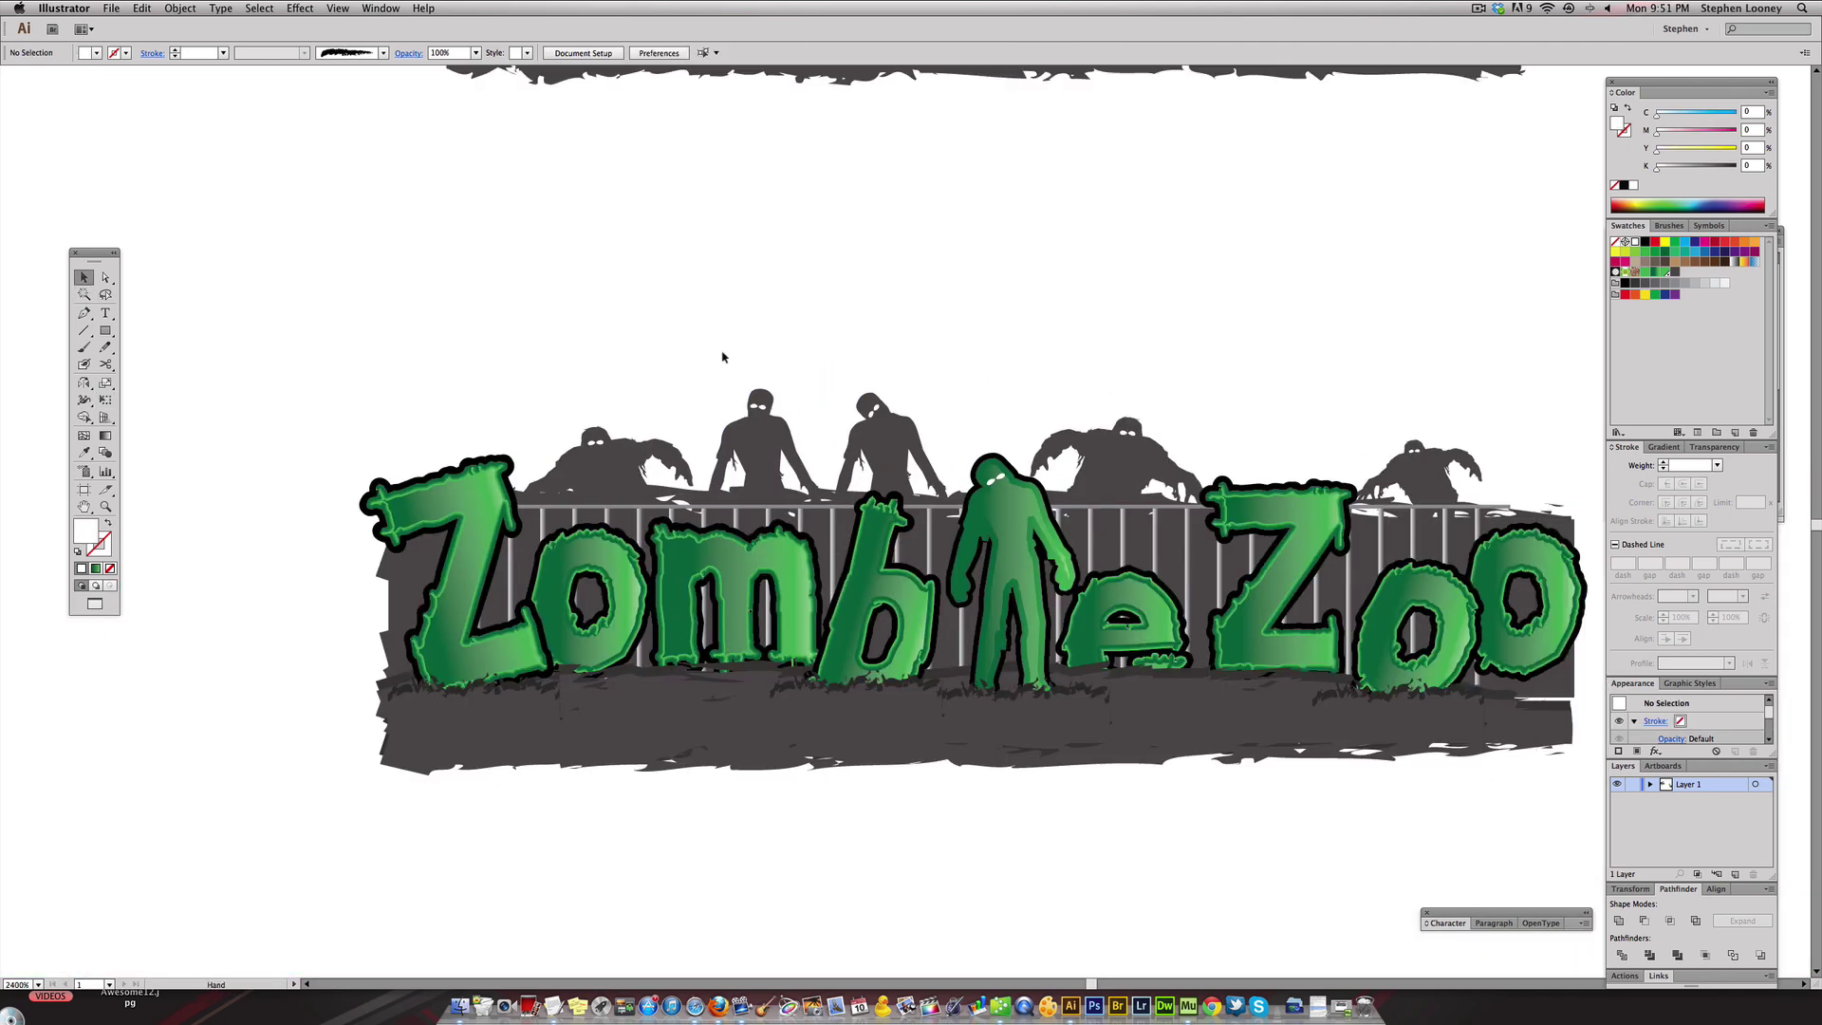
drag(758, 423, 1555, 429)
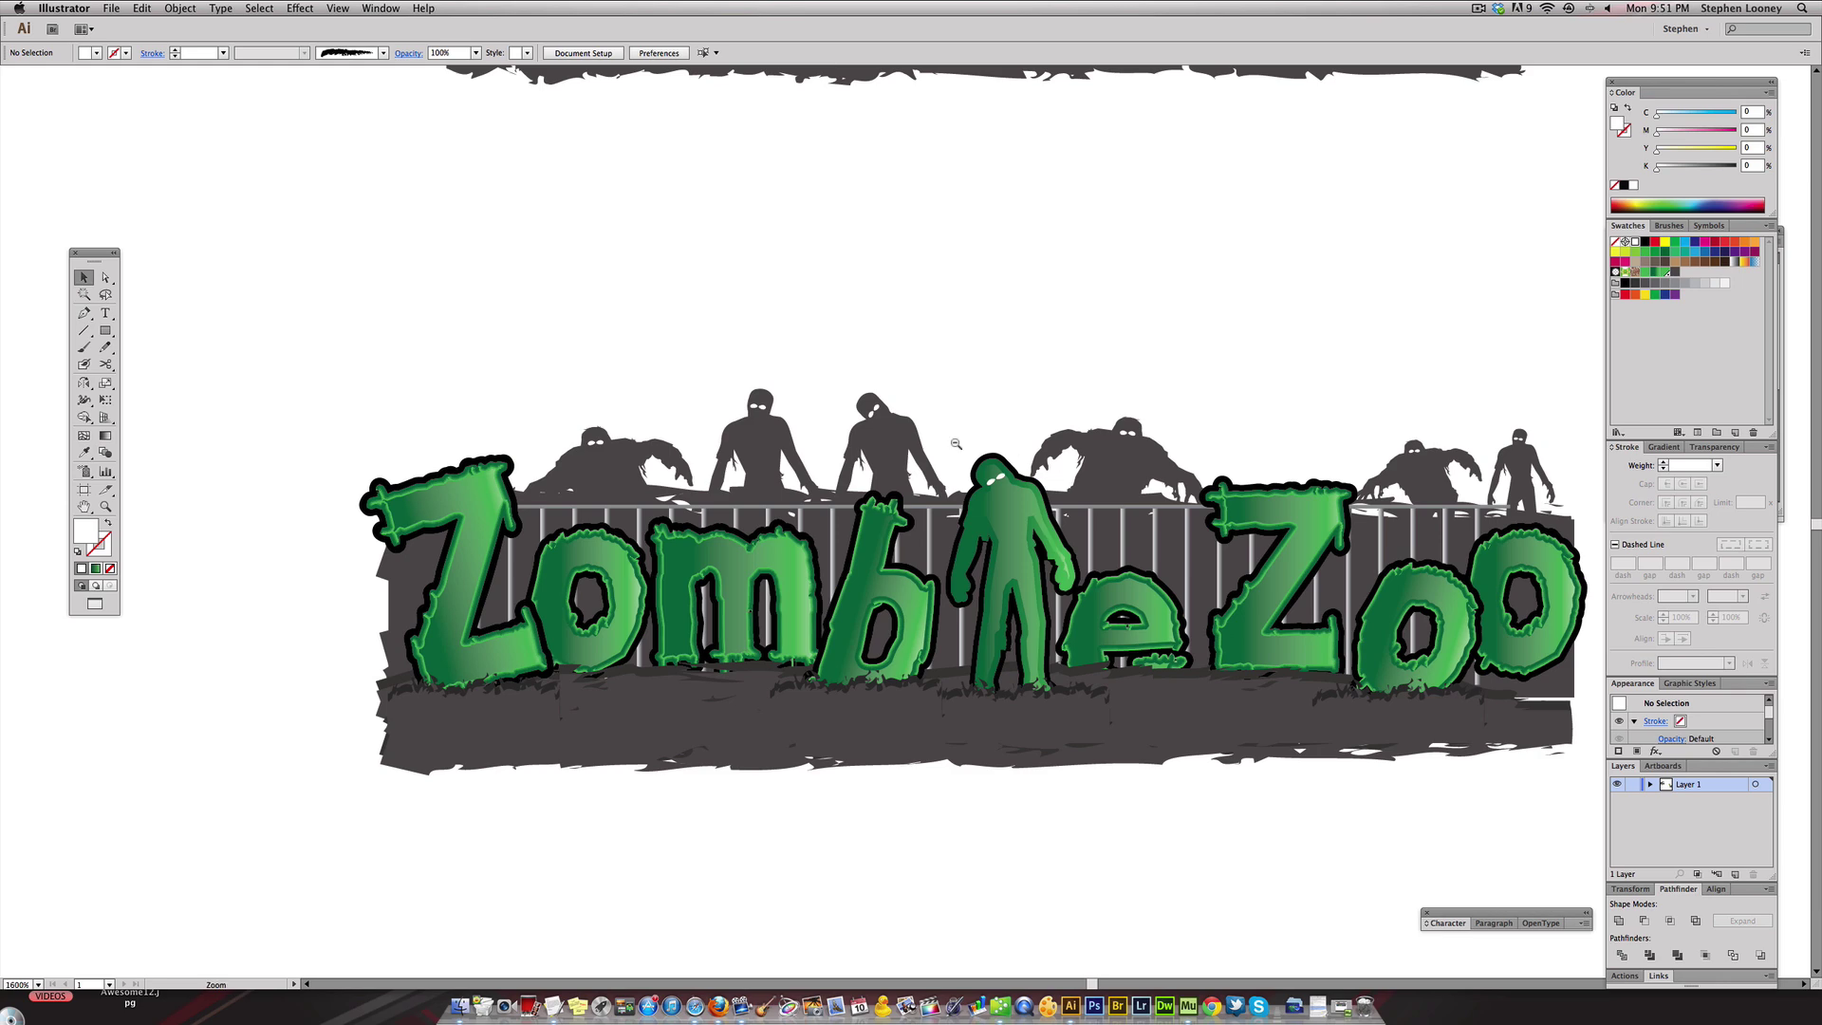
alt+super+click(956, 443)
alt+super+click(955, 444)
drag(891, 488, 755, 497)
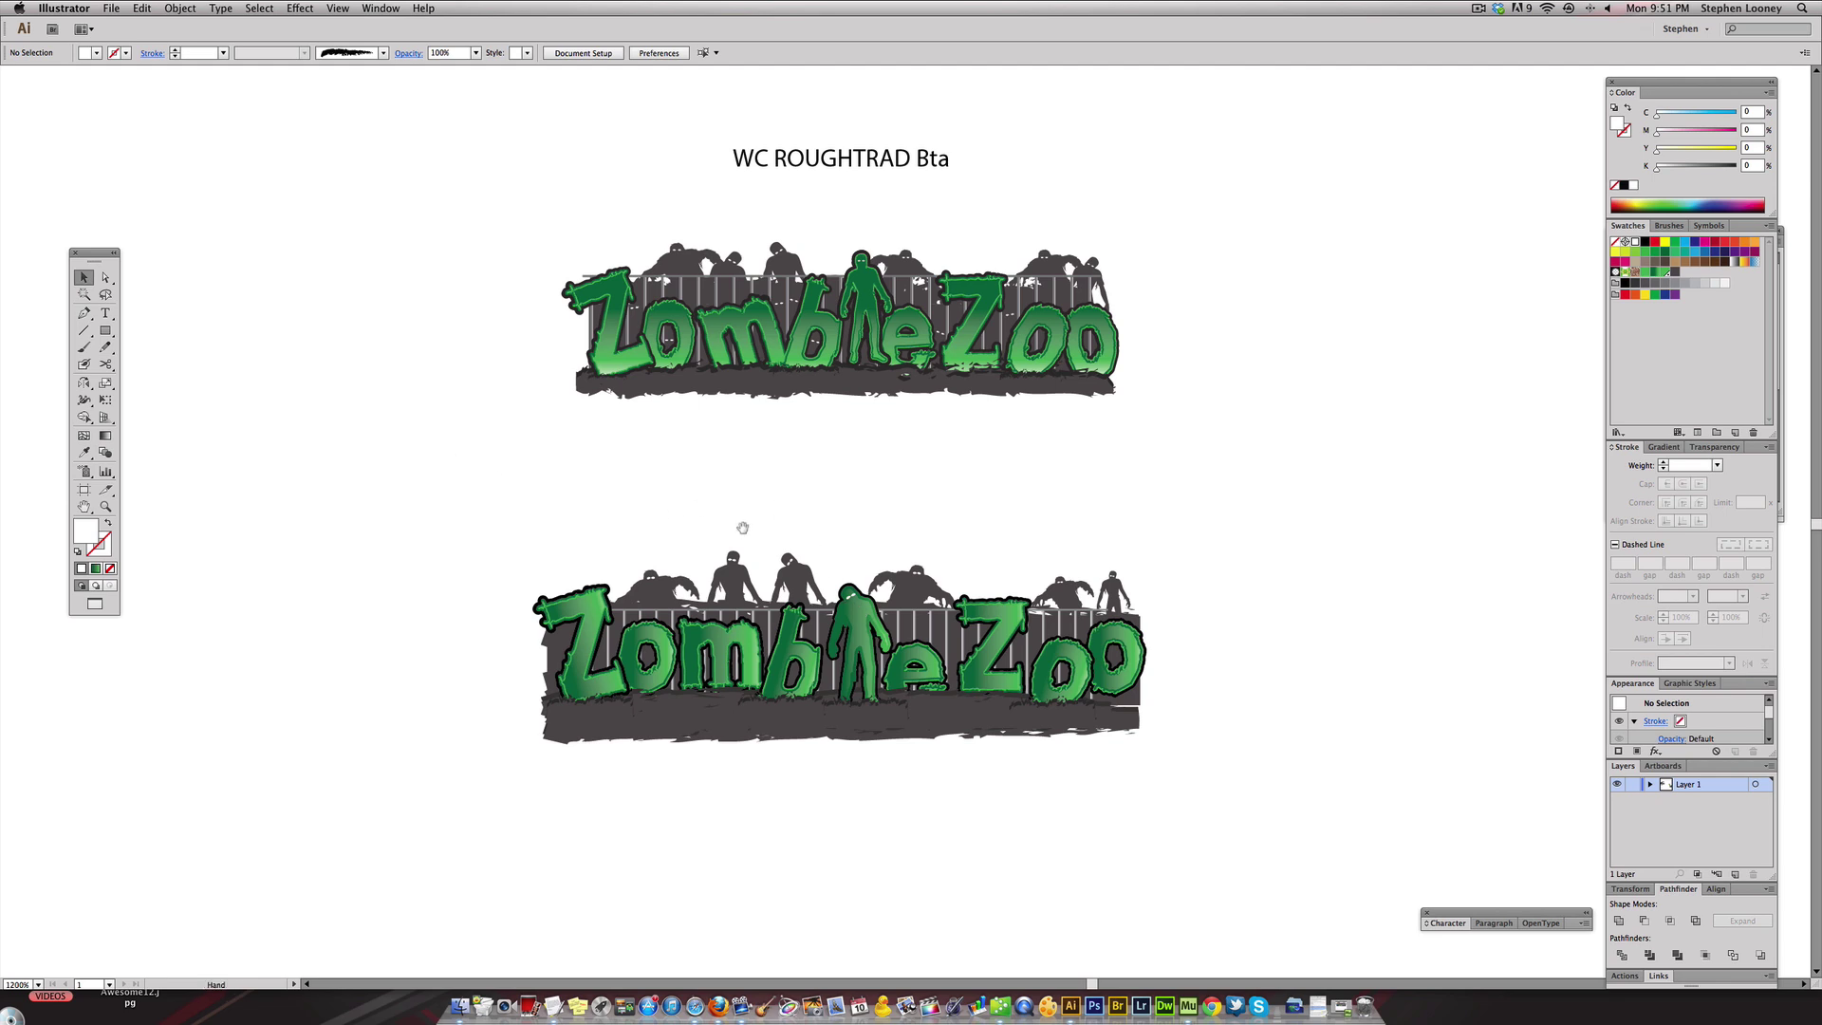
scroll(736, 527, up, 1)
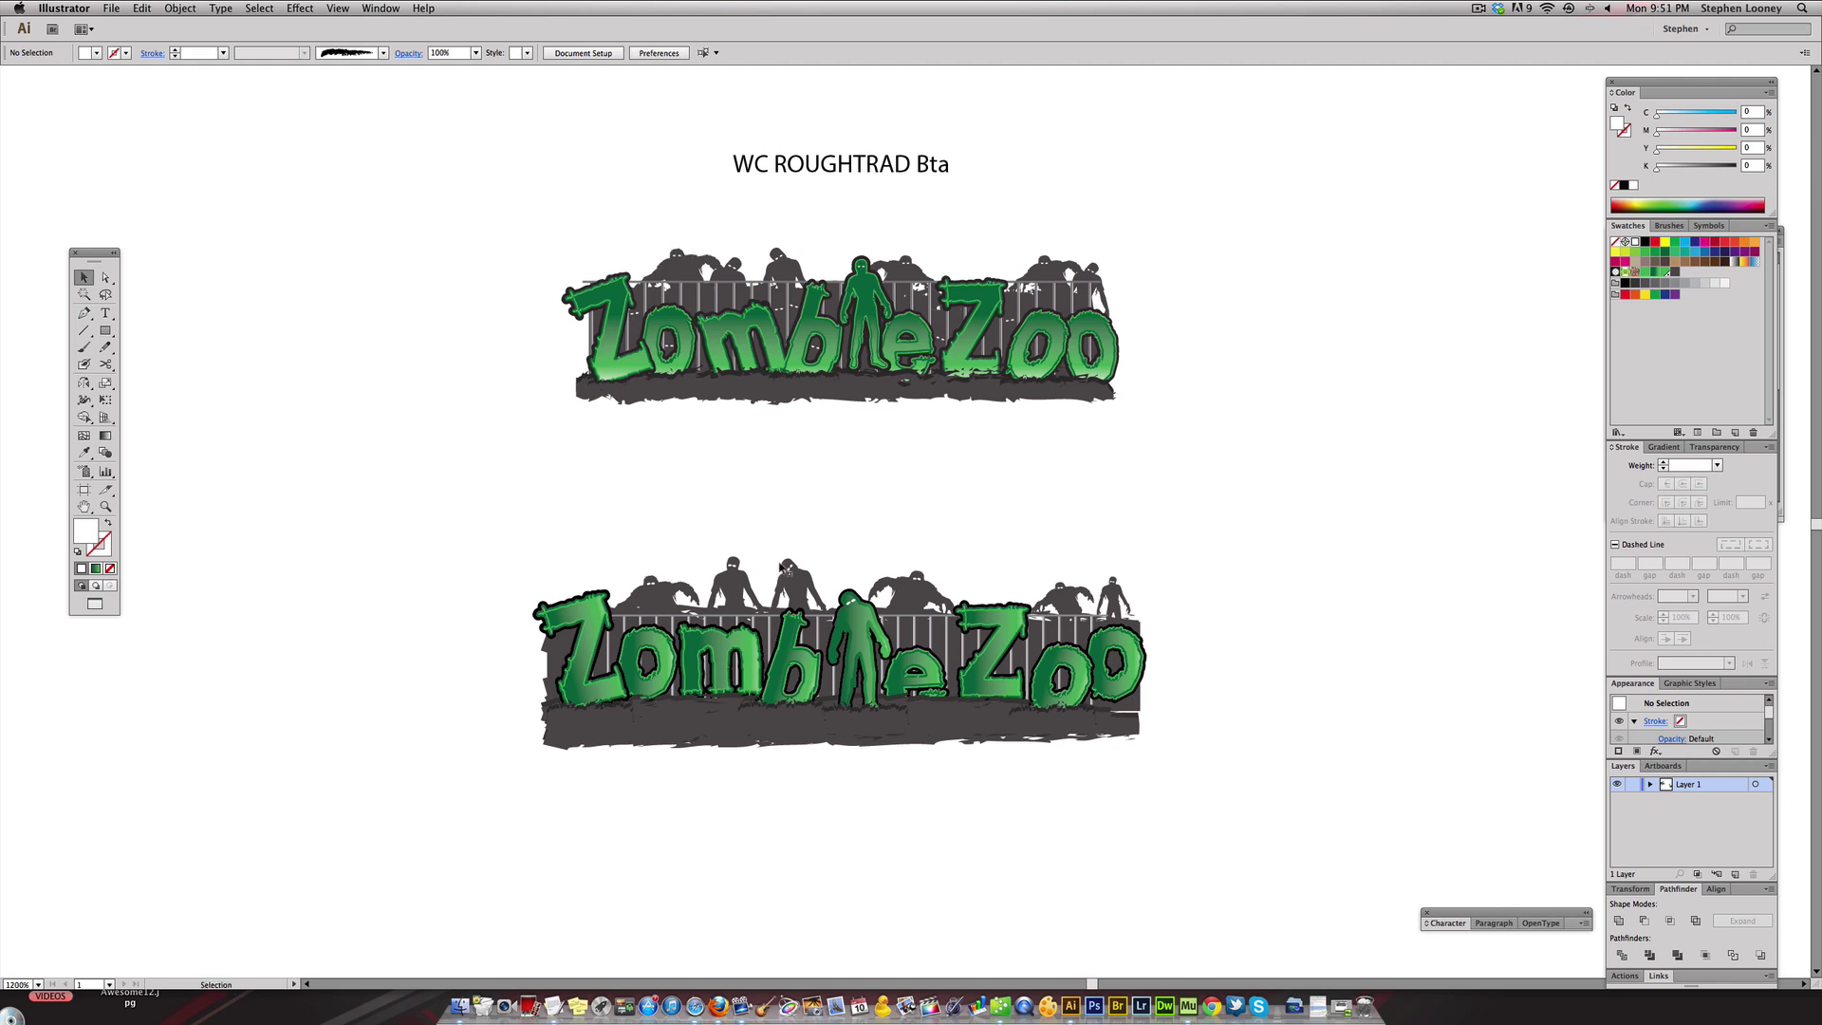